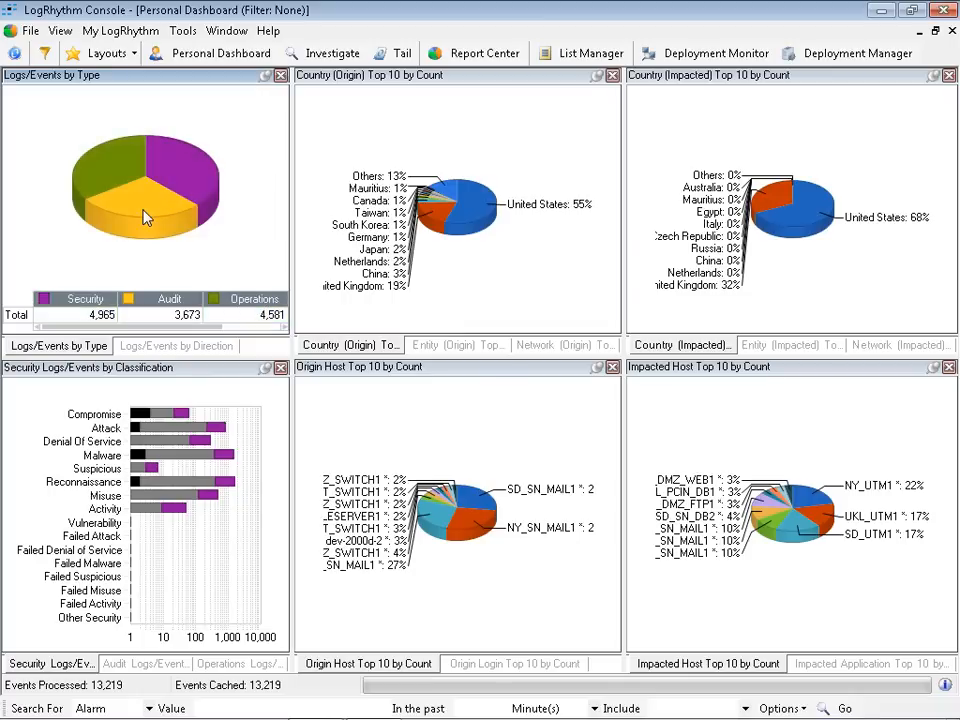
Examine the Security Logs/Events by Classification chart, checking the event counts per time range for Compromise, Denial Of Service, Reconnaissance and Misuse.
{"action": "mouse_move", "coordinate": [143, 210]}
{"action": "mouse_move", "coordinate": [134, 375]}
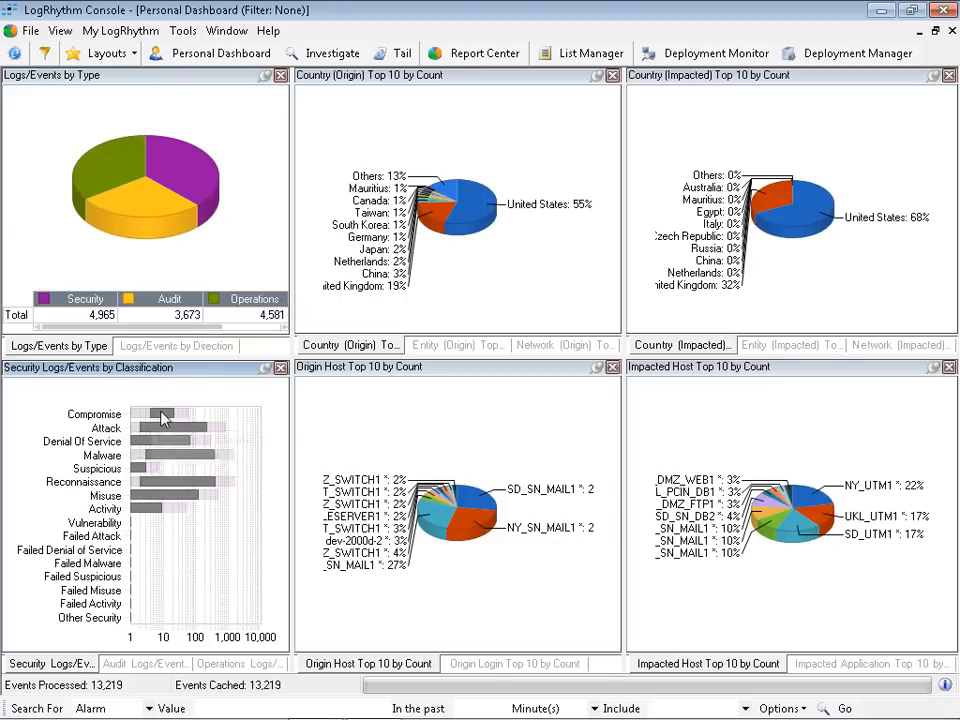
{"action": "mouse_move", "coordinate": [163, 416]}
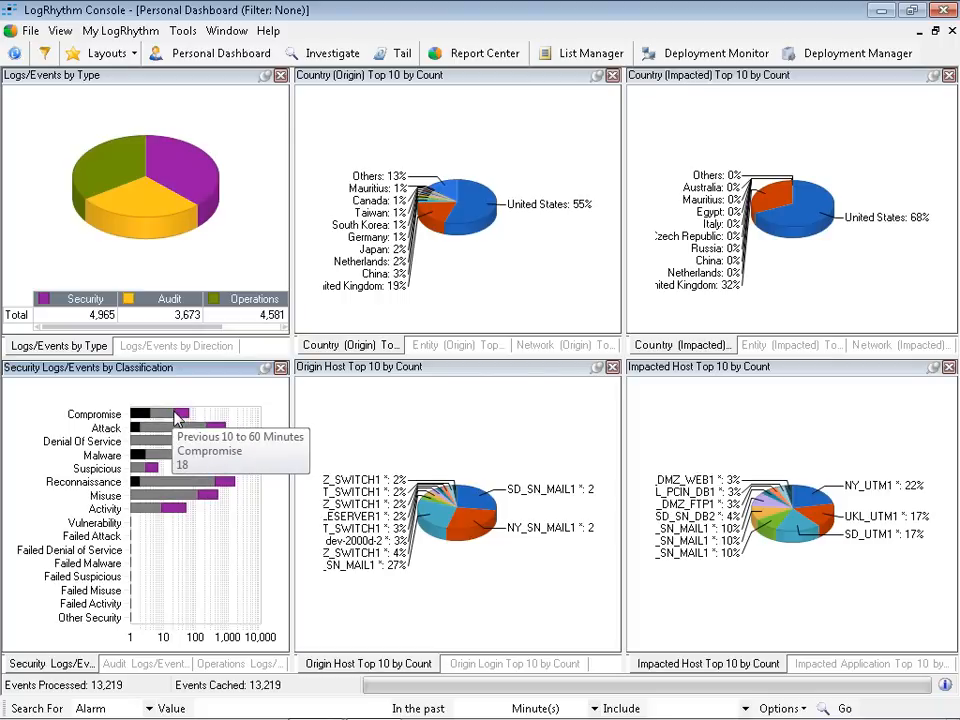
{"action": "mouse_move", "coordinate": [150, 441]}
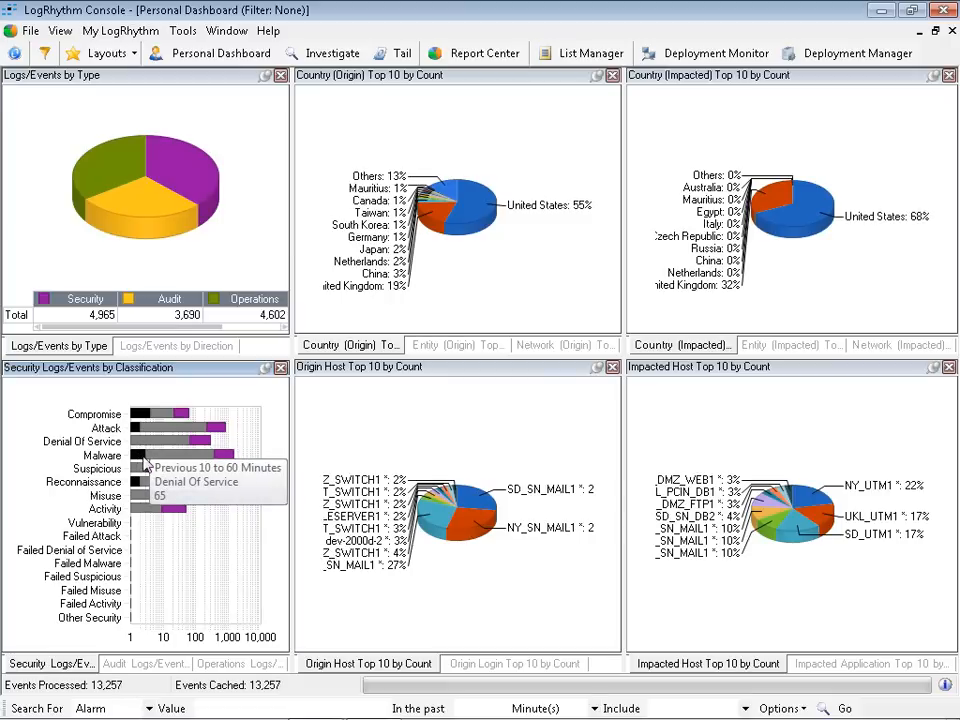
{"action": "mouse_move", "coordinate": [148, 467]}
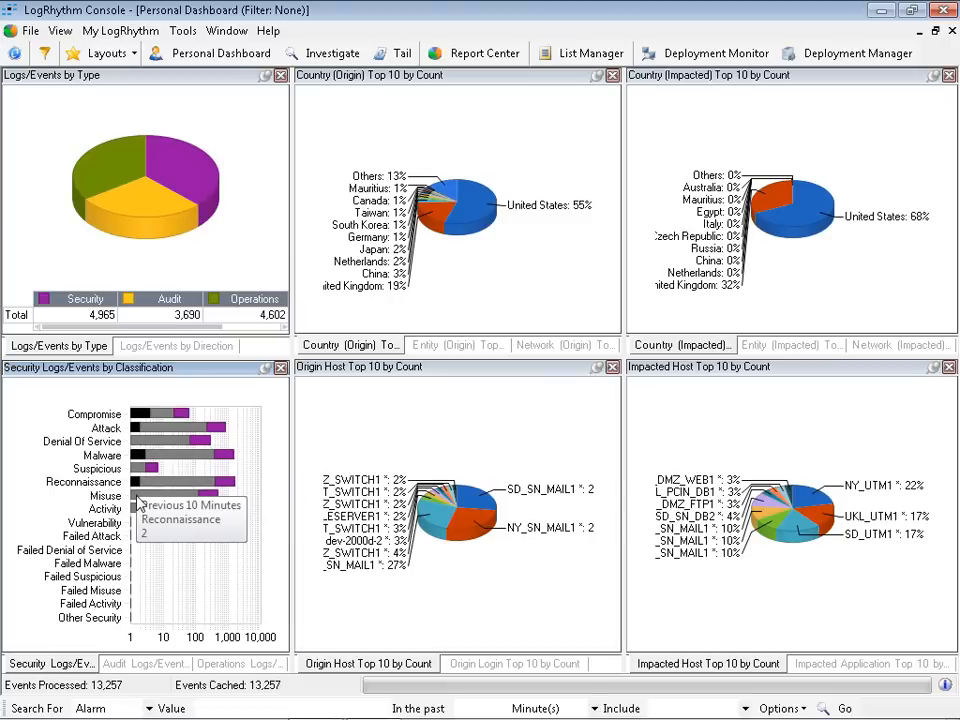
{"action": "mouse_move", "coordinate": [137, 509]}
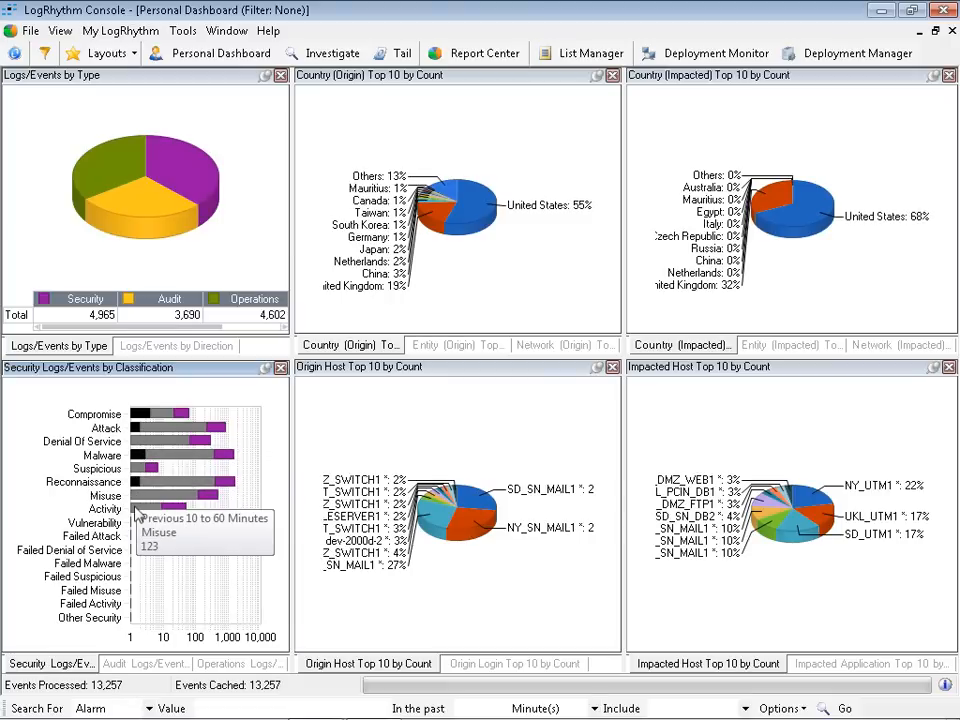
Review the audit and operations classification charts, checking the Critical operations events by time range.
{"action": "left_click", "coordinate": [140, 665]}
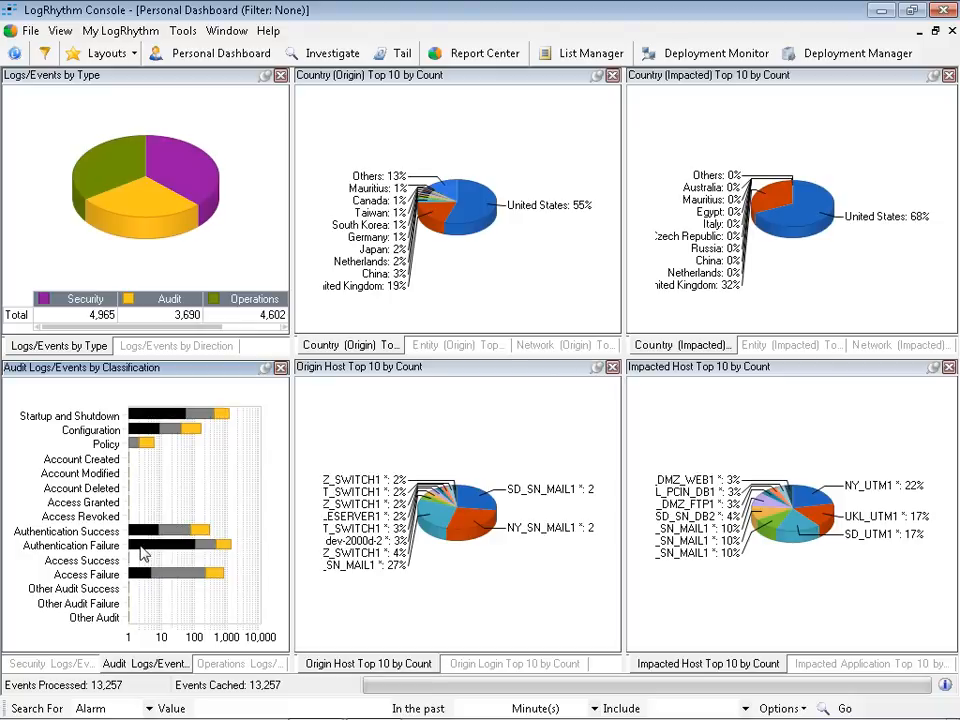
{"action": "left_click", "coordinate": [233, 665]}
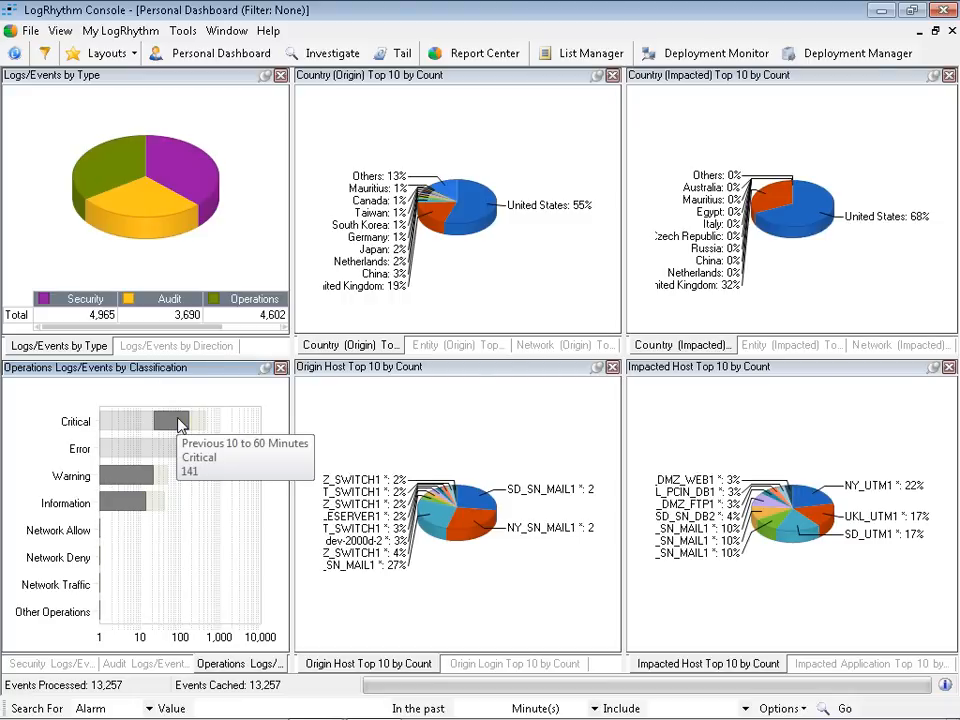
{"action": "mouse_move", "coordinate": [124, 452]}
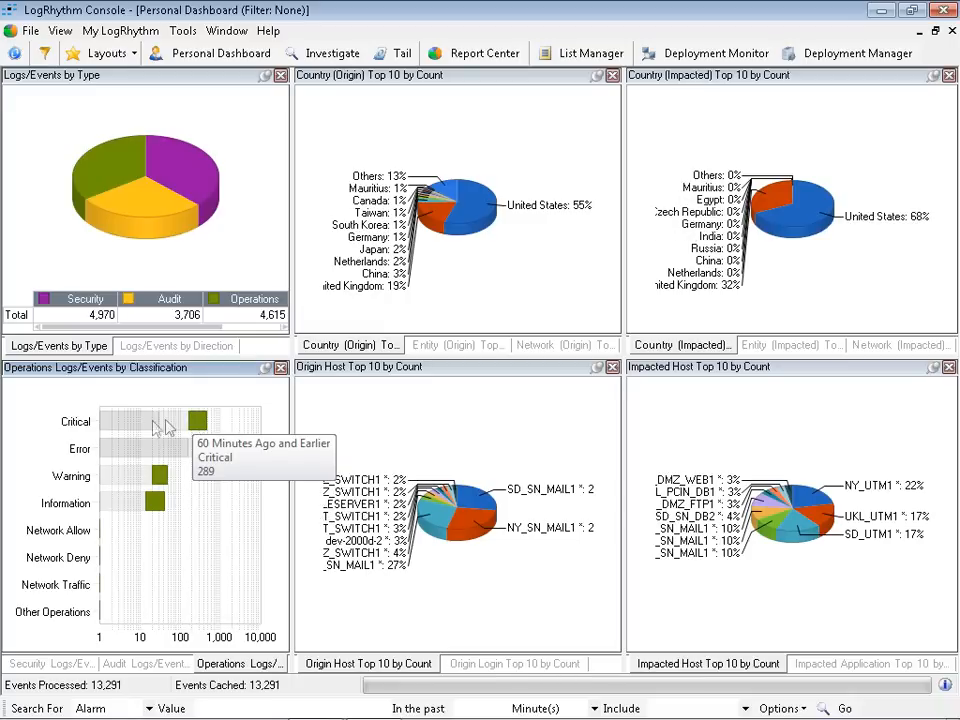
{"action": "mouse_move", "coordinate": [112, 426]}
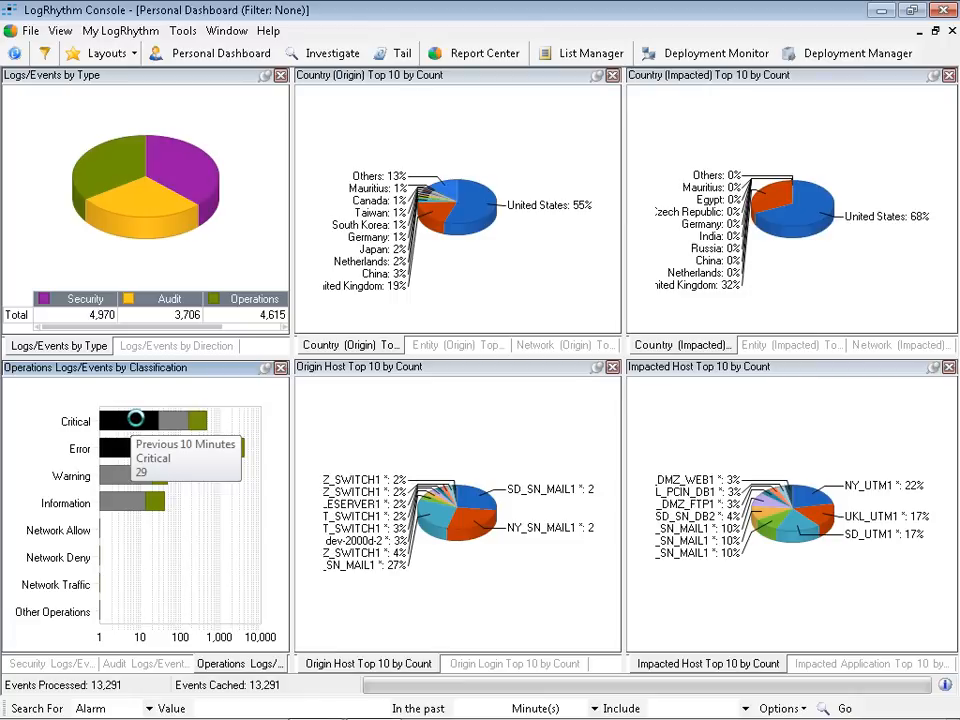
Drill down into the Critical operations events and open the details of the first log message in the Log Viewer.
{"action": "left_click", "coordinate": [136, 421]}
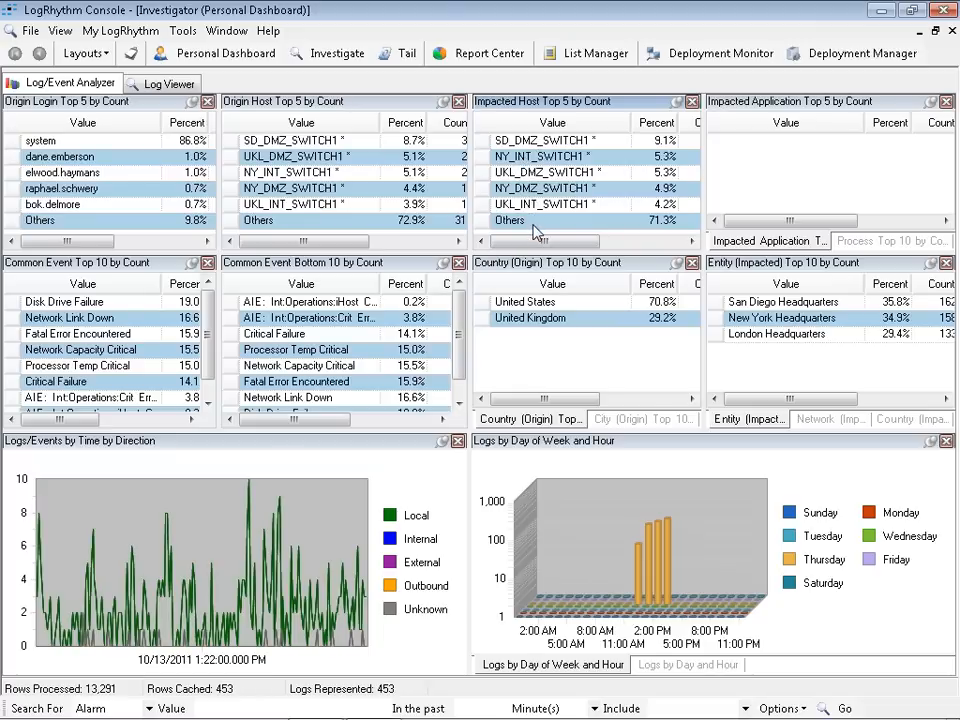
{"action": "left_click", "coordinate": [160, 83]}
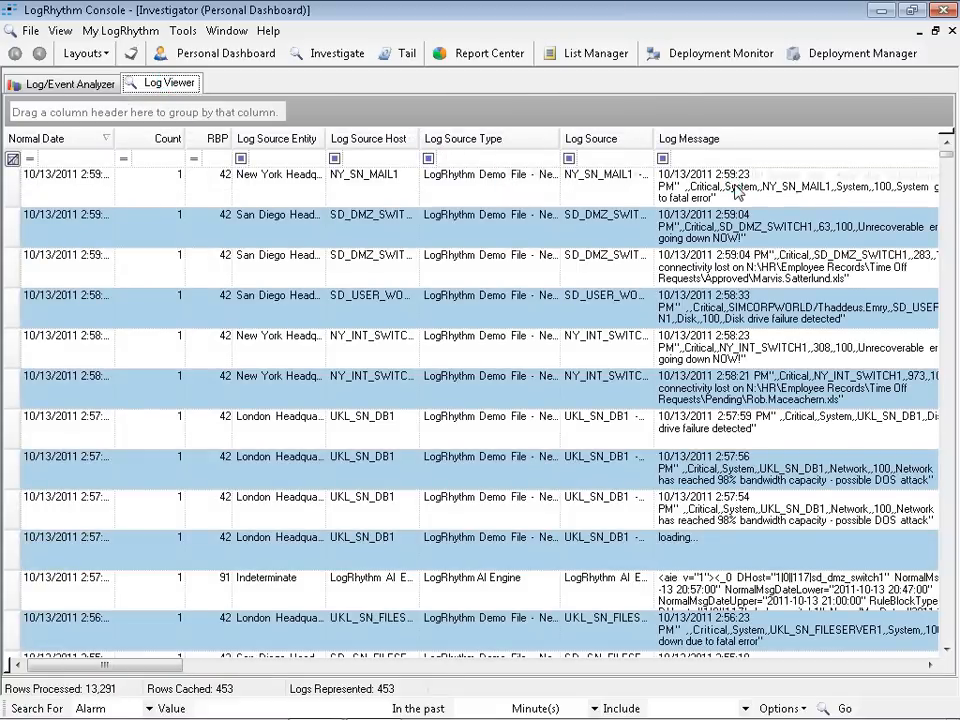
{"action": "left_click", "coordinate": [736, 191]}
{"action": "double_click", "coordinate": [736, 191]}
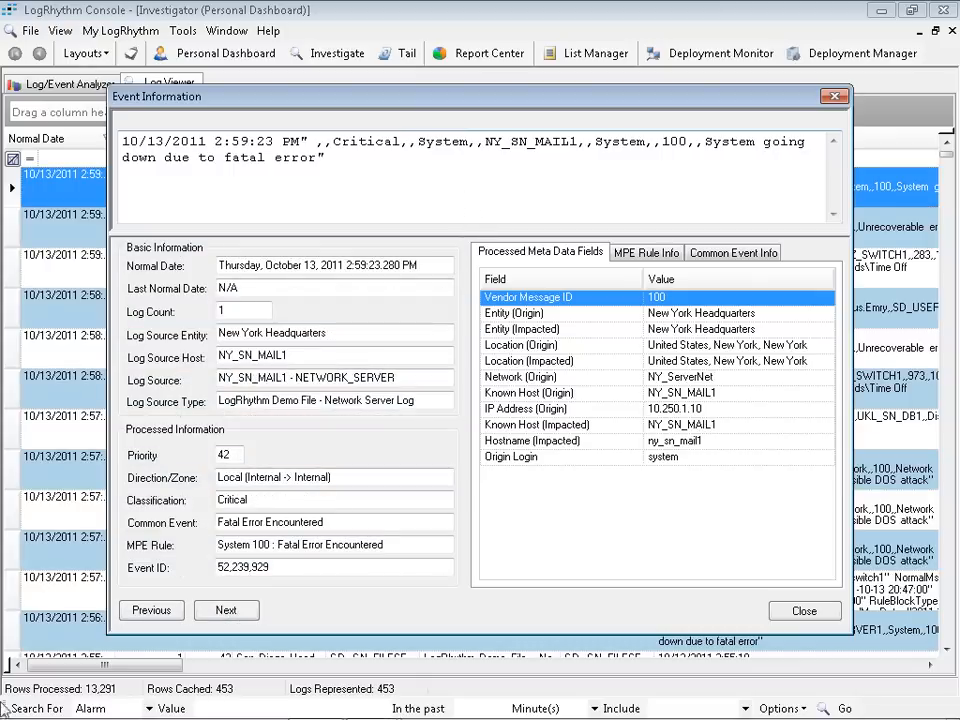
Step through the details of the following two critical events, and return to the Personal Dashboard.
{"action": "left_click", "coordinate": [227, 611]}
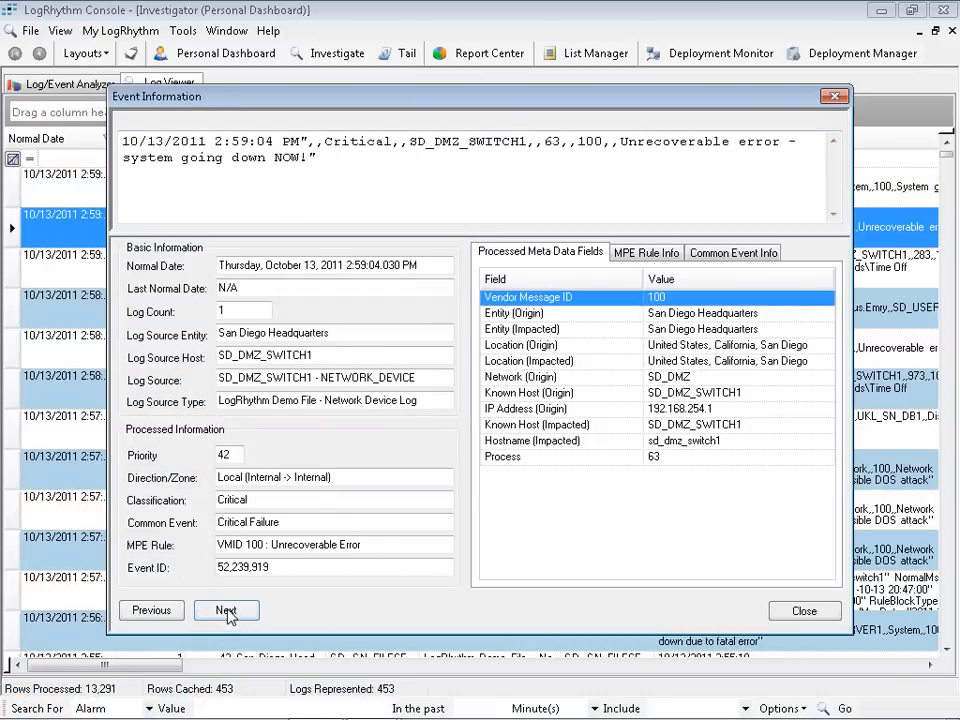
{"action": "left_click", "coordinate": [227, 611]}
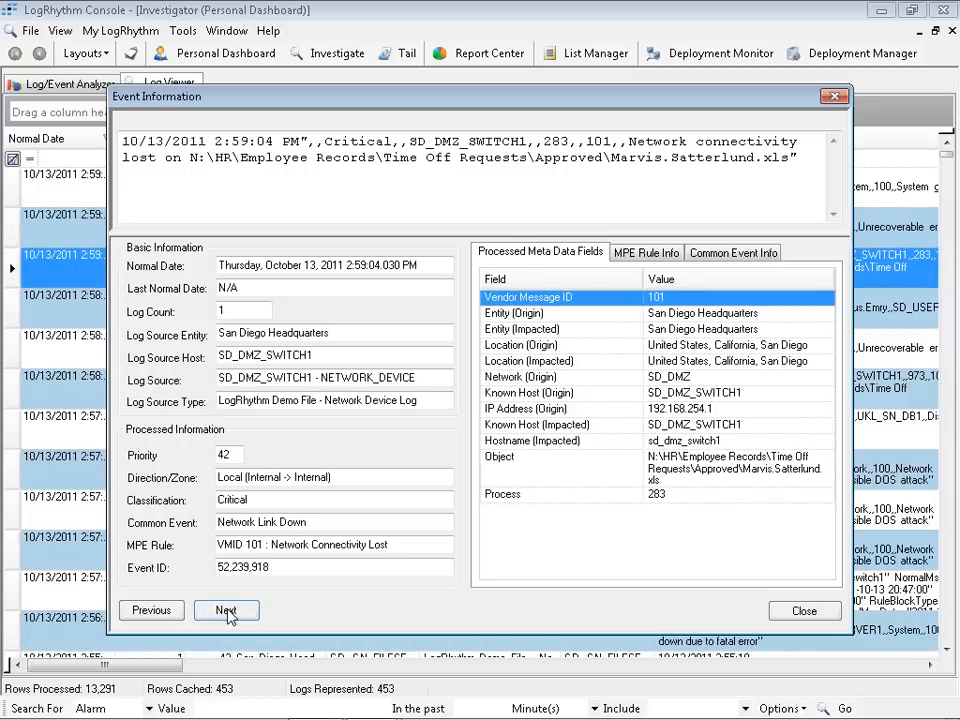
{"action": "left_click", "coordinate": [804, 609]}
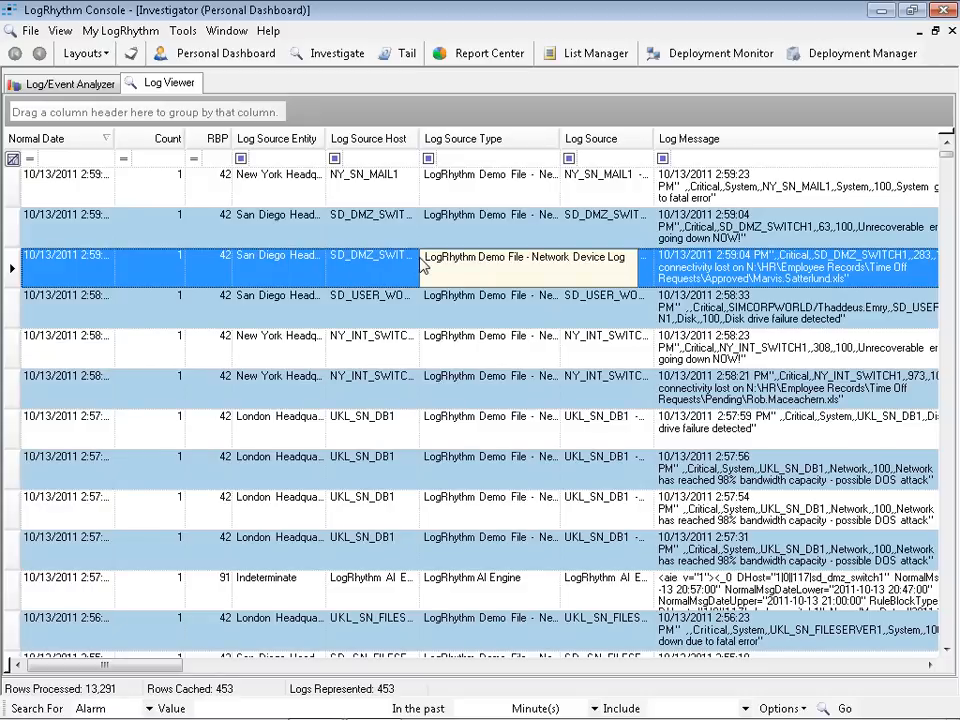
{"action": "left_click", "coordinate": [953, 35]}
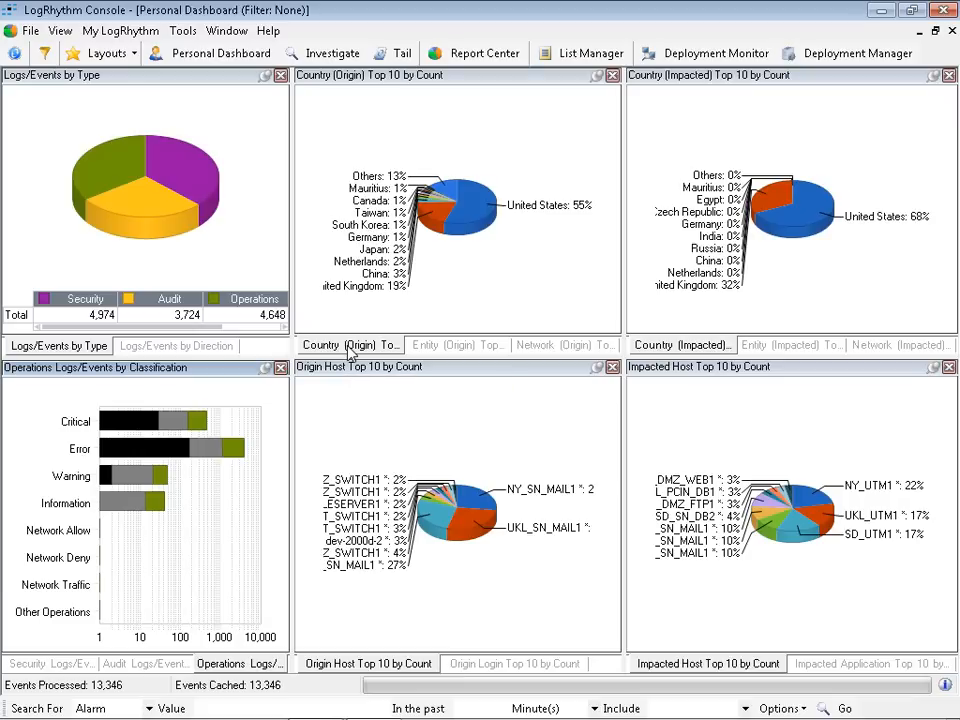
View the origin and impacted Top 10 charts by entity and by network.
{"action": "left_click", "coordinate": [445, 347]}
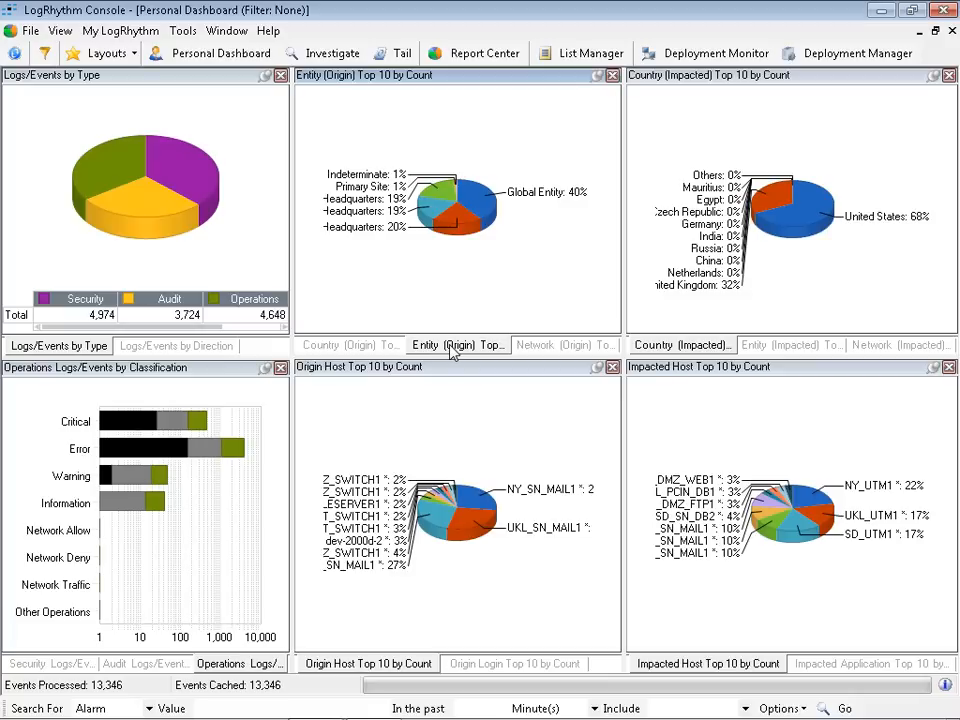
{"action": "left_click", "coordinate": [560, 345]}
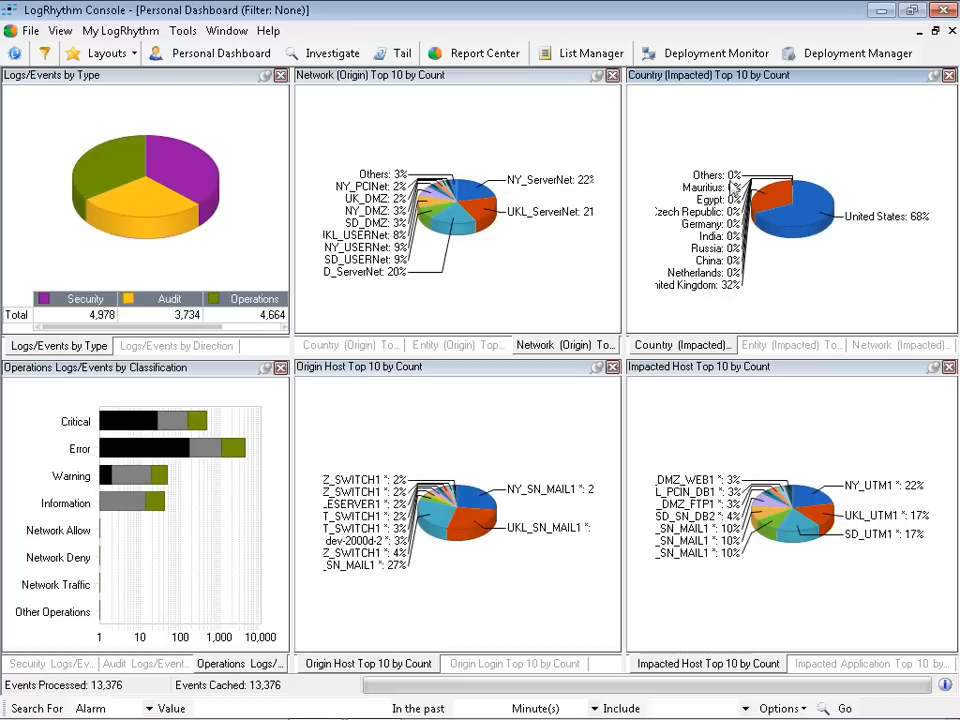
{"action": "mouse_move", "coordinate": [800, 232]}
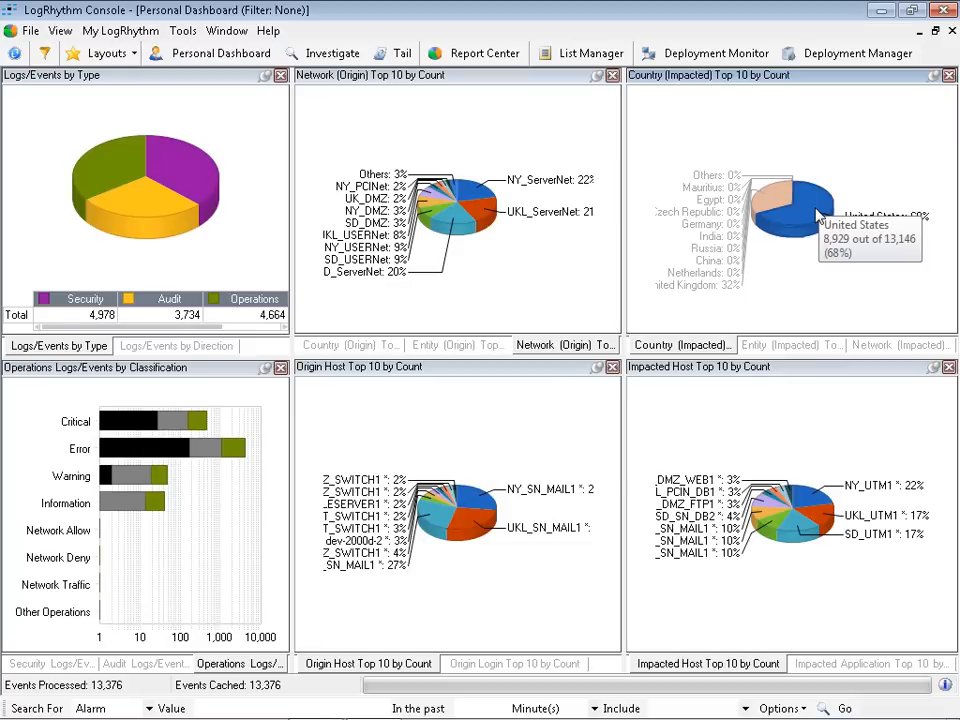
{"action": "left_click", "coordinate": [790, 346]}
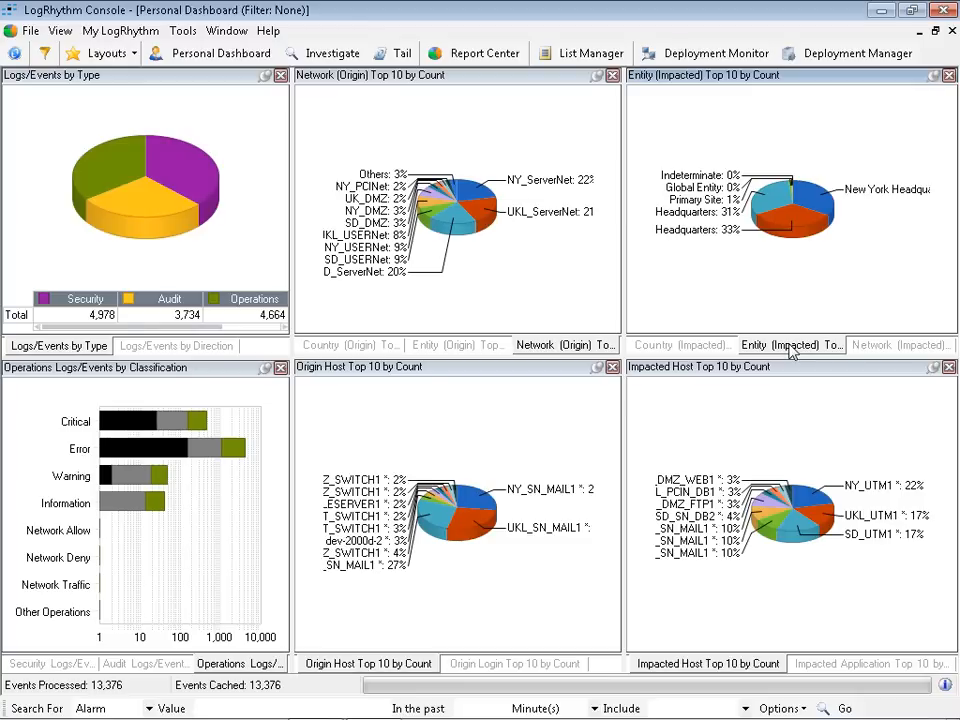
{"action": "left_click", "coordinate": [818, 203]}
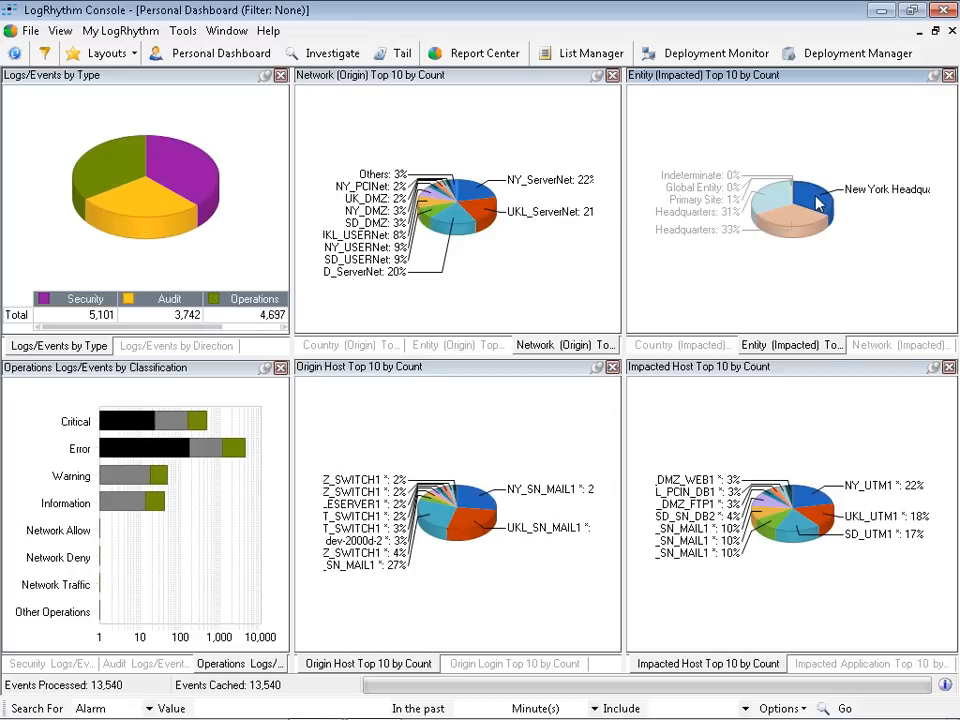
{"action": "mouse_move", "coordinate": [818, 203]}
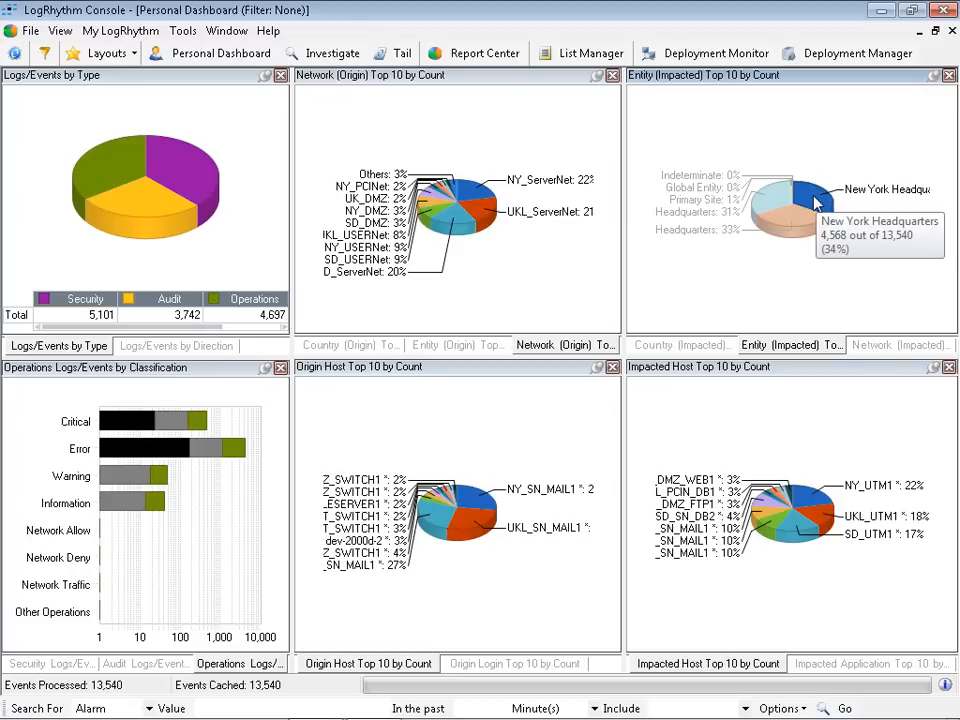
{"action": "left_click", "coordinate": [888, 345]}
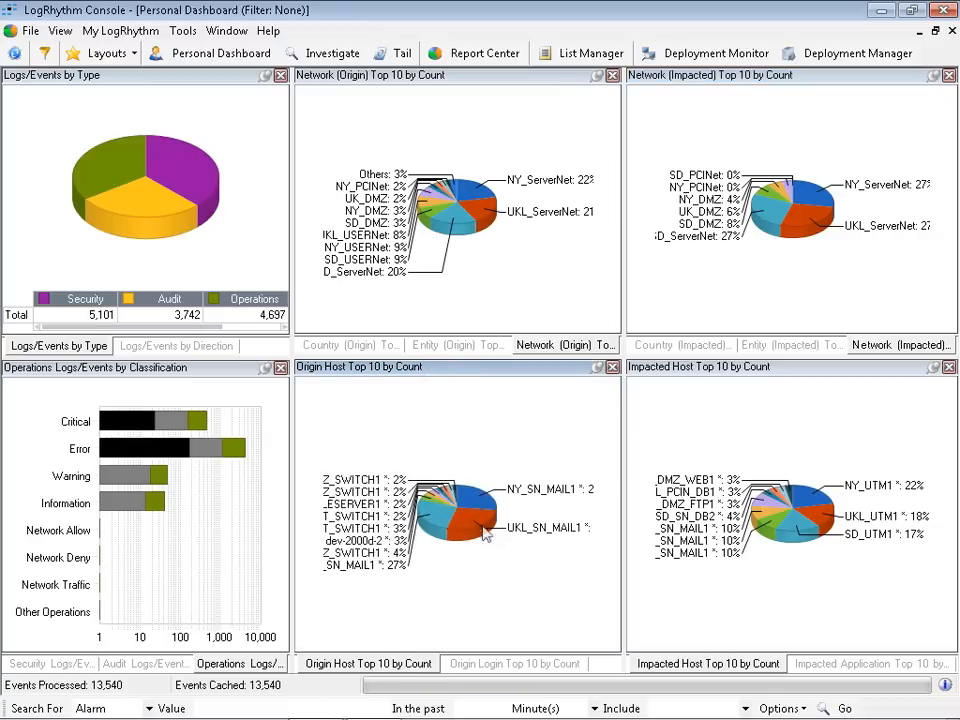
Show the Origin Login Top 10 and Impacted Application Top 10 charts in the host chart panes.
{"action": "left_click", "coordinate": [503, 670]}
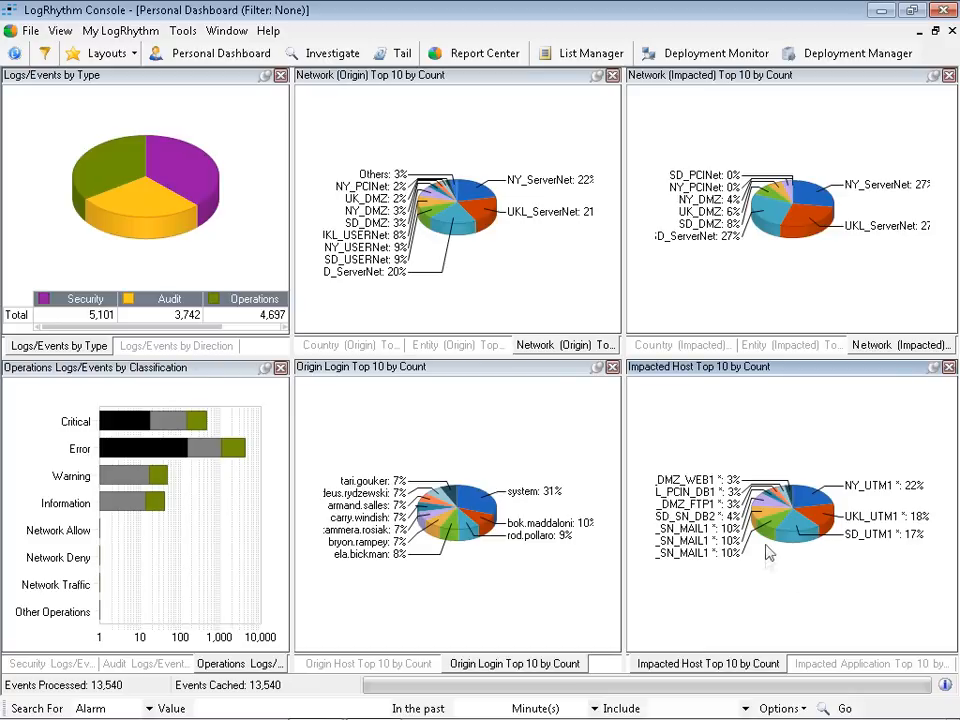
{"action": "left_click", "coordinate": [848, 663]}
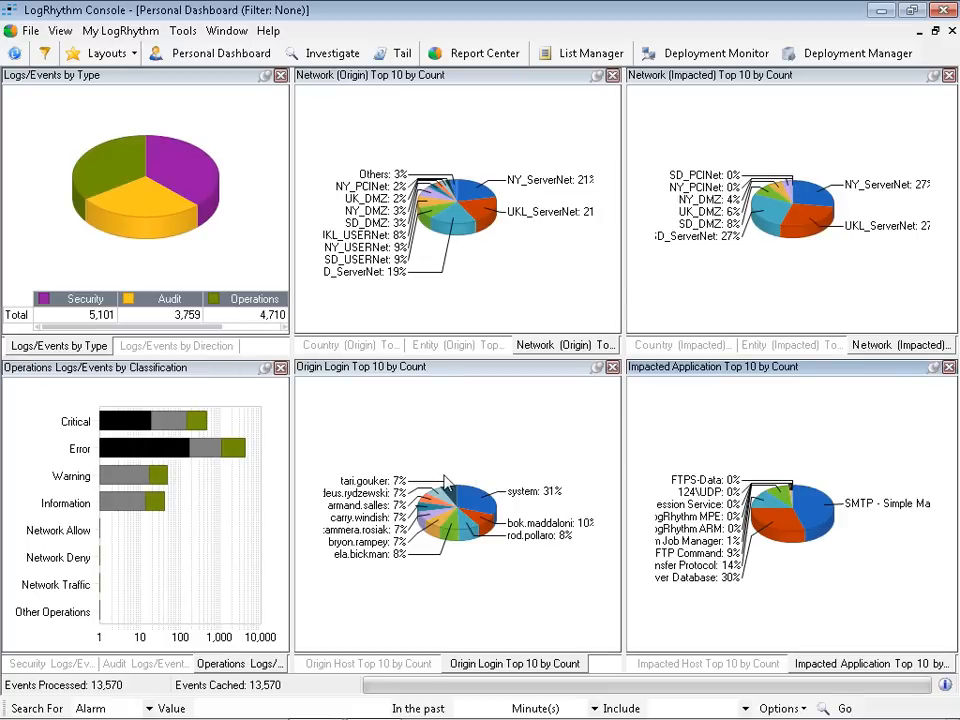
{"action": "mouse_move", "coordinate": [482, 482]}
Return the origin chart to Country (Origin) and drill down into the events originating from China.
{"action": "left_click", "coordinate": [352, 346]}
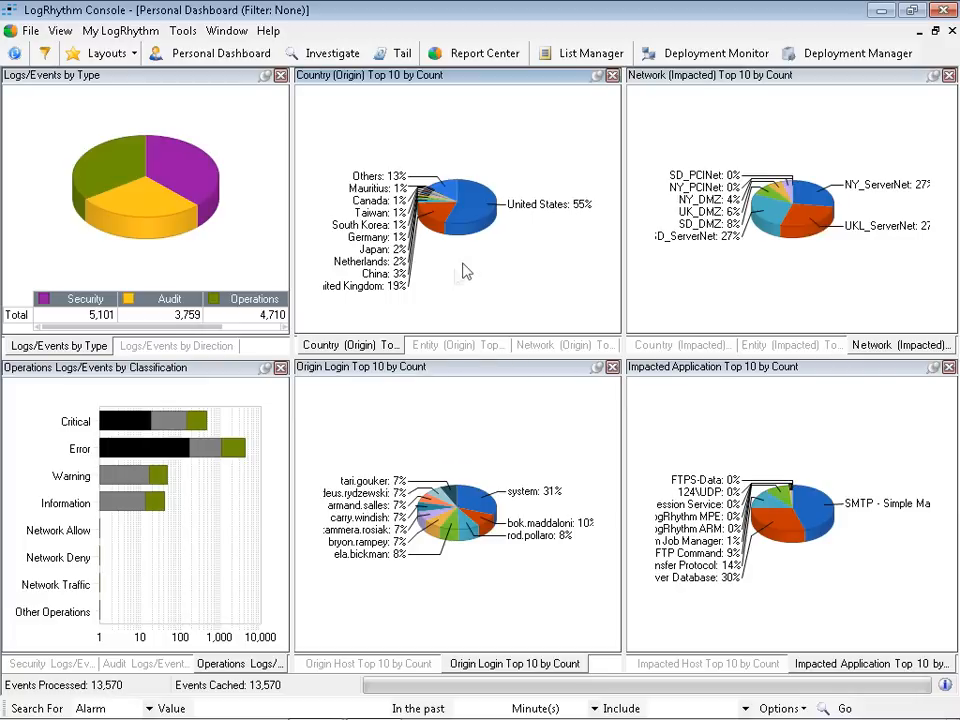
{"action": "left_click", "coordinate": [436, 217]}
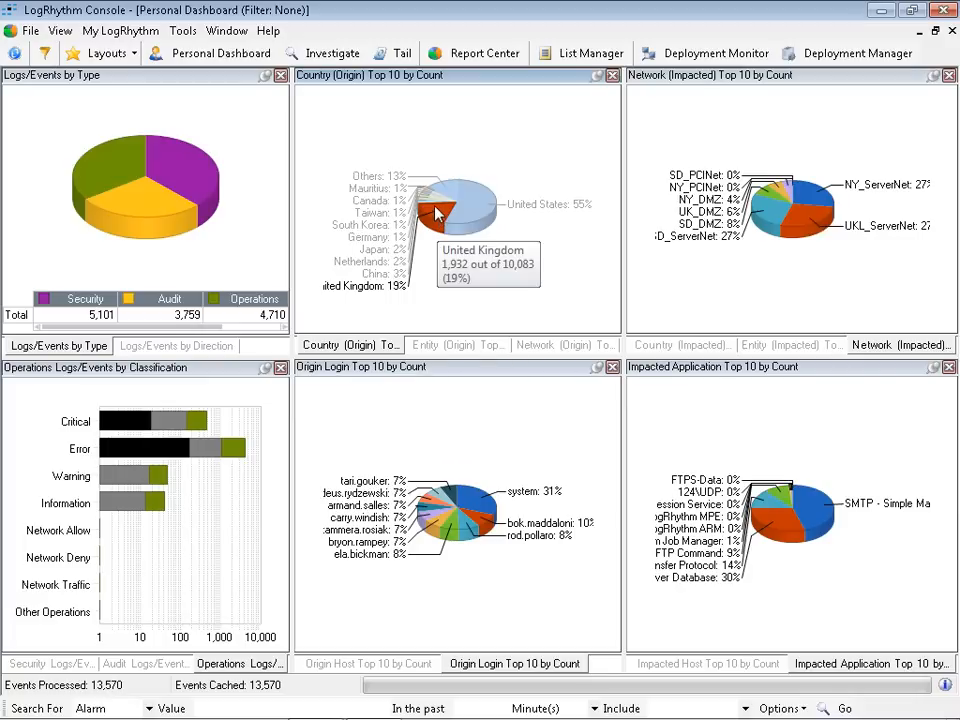
{"action": "mouse_move", "coordinate": [427, 206]}
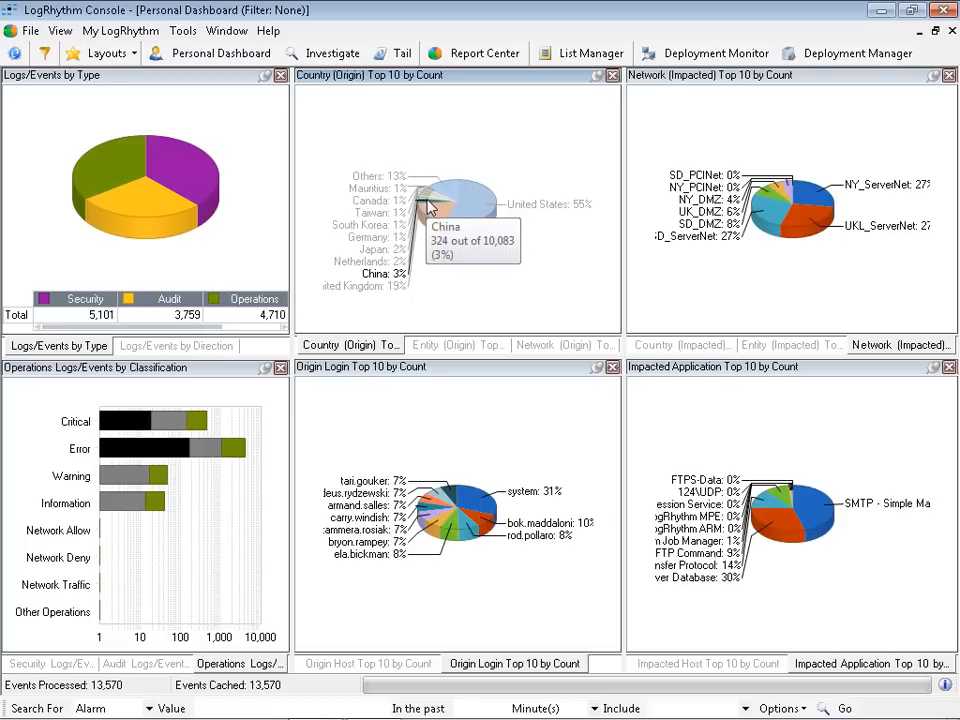
{"action": "key", "text": "ctrl+F5"}
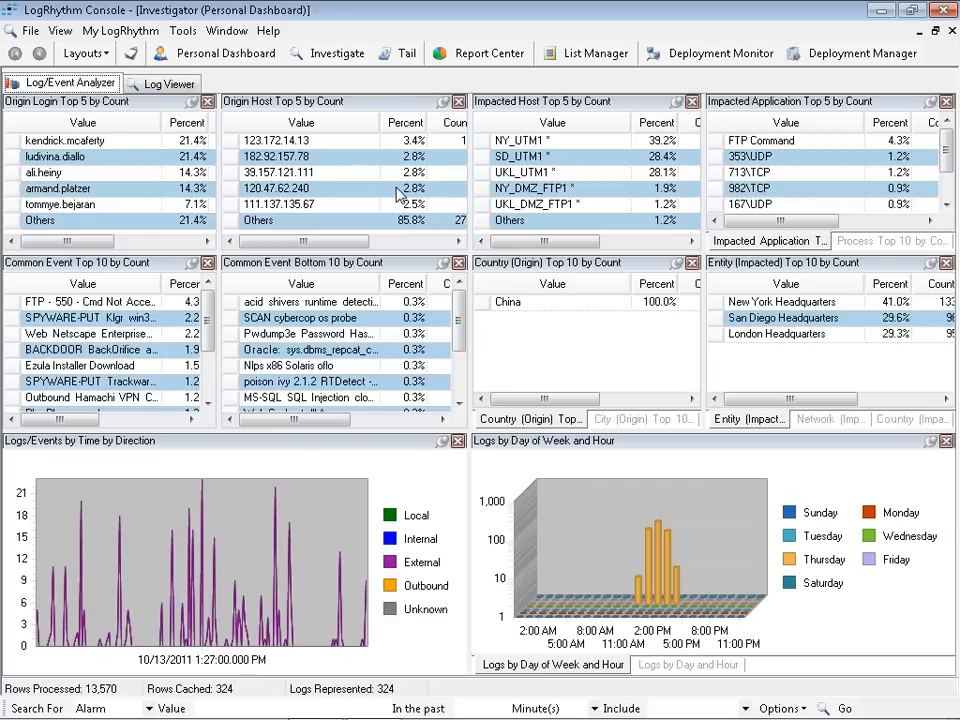
Go through the five named accounts in the Origin Login Top 5 list for the China events.
{"action": "left_click", "coordinate": [13, 144]}
{"action": "left_click", "coordinate": [13, 158]}
{"action": "left_click", "coordinate": [13, 172]}
{"action": "left_click", "coordinate": [13, 188]}
{"action": "left_click", "coordinate": [13, 204]}
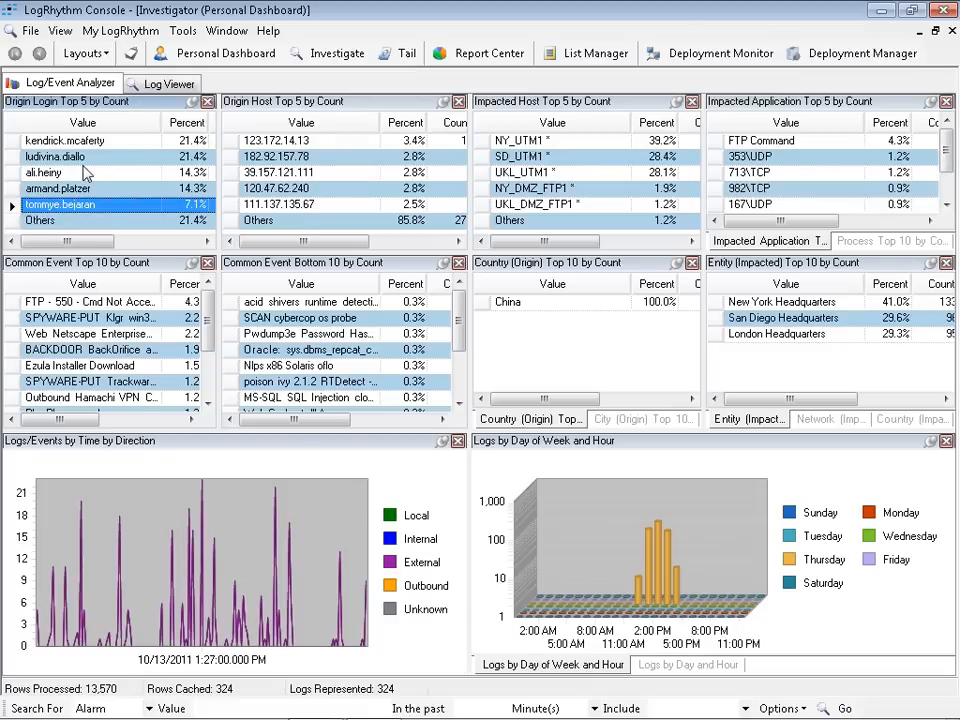
Filter the analysis by the first and second origin logins in turn to examine their common events, restoring the full results after each.
{"action": "left_click", "coordinate": [13, 143]}
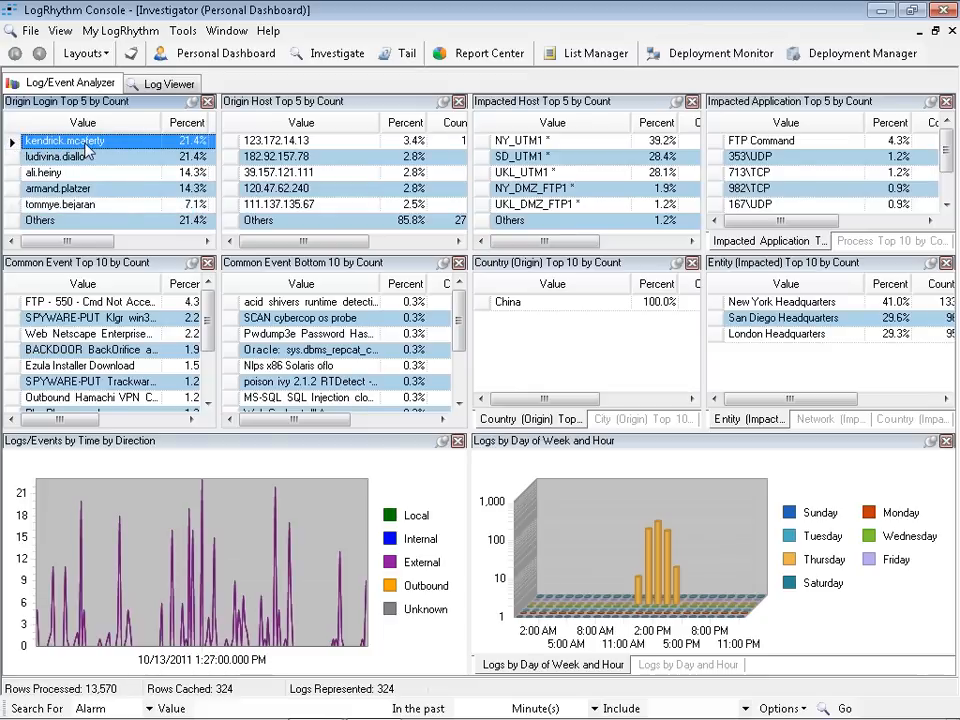
{"action": "double_click", "coordinate": [13, 143]}
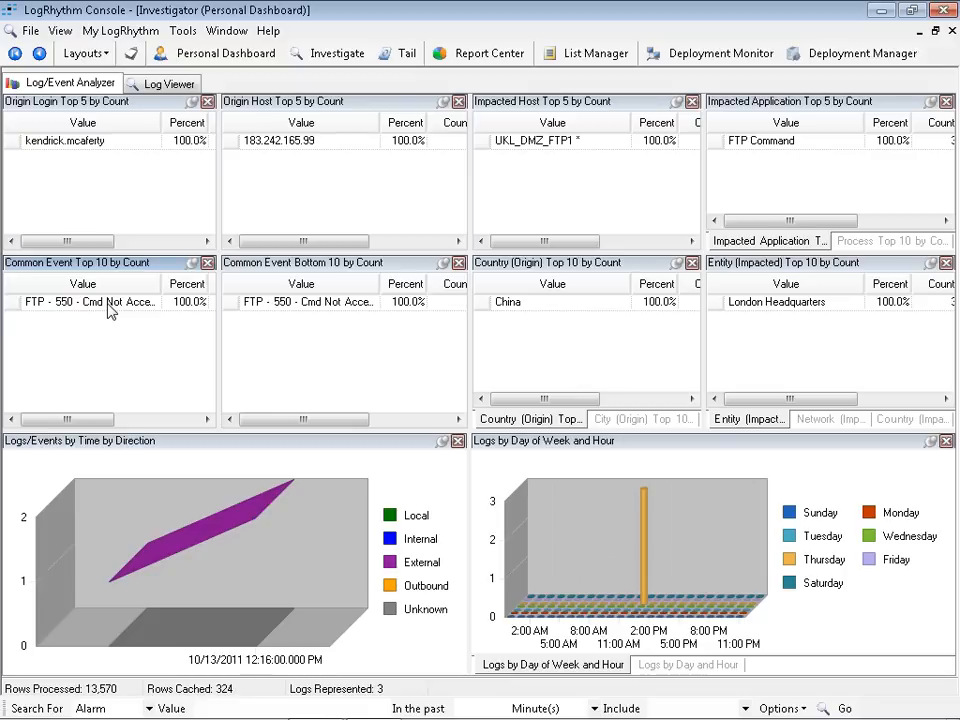
{"action": "left_click", "coordinate": [14, 53]}
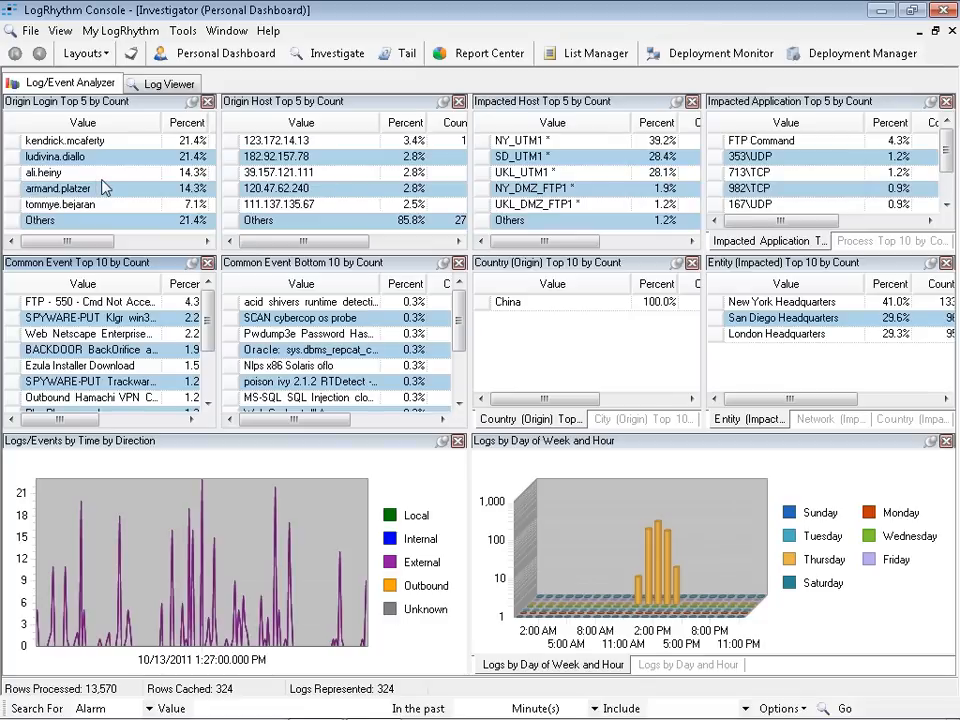
{"action": "left_click", "coordinate": [13, 158]}
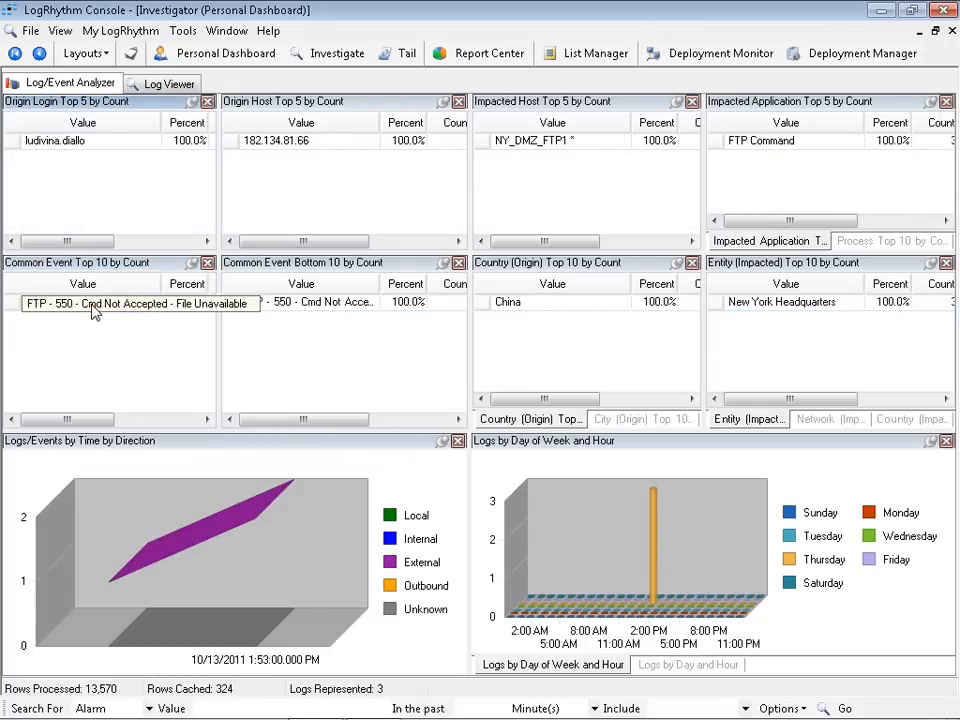
{"action": "left_click", "coordinate": [15, 53]}
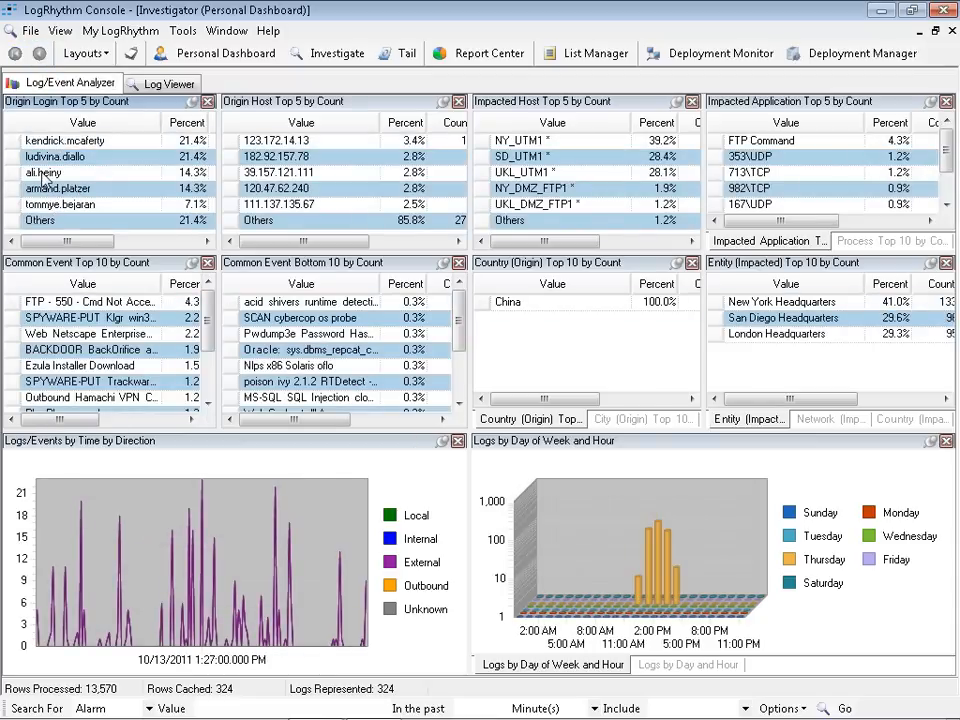
Filter the analysis by the third and fourth origin logins in turn to examine their common events, restoring the full results after each.
{"action": "left_click", "coordinate": [45, 173]}
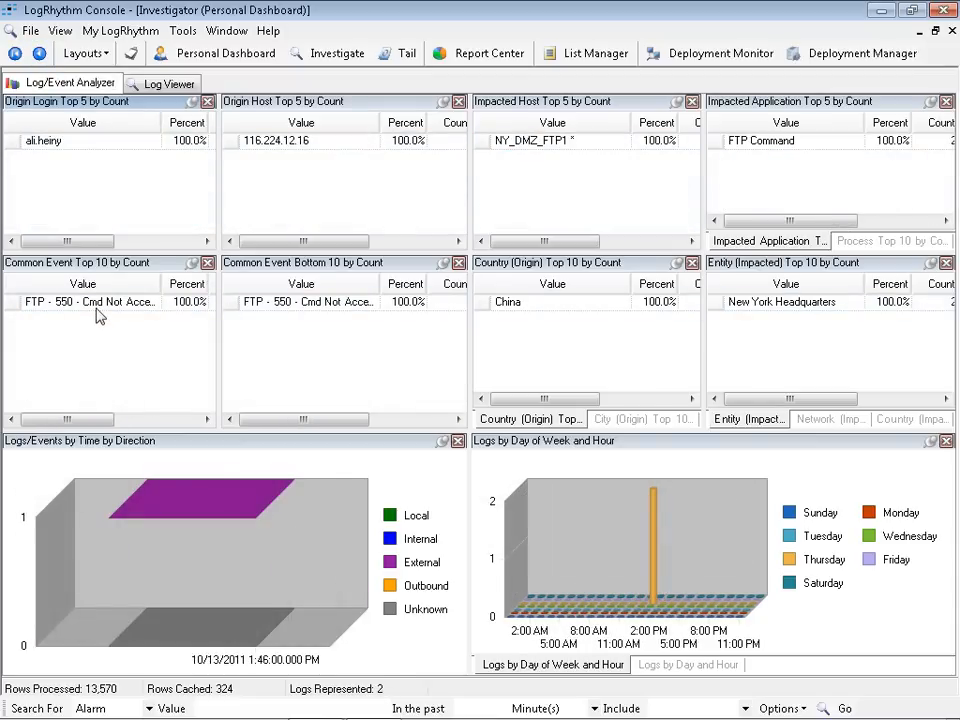
{"action": "left_click", "coordinate": [39, 54]}
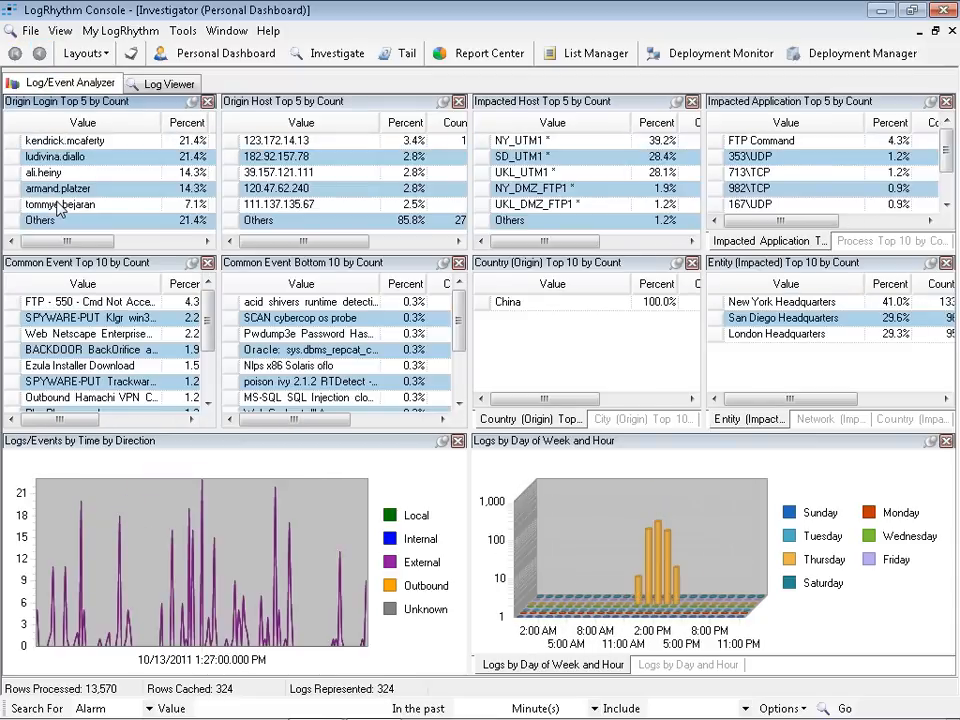
{"action": "left_click", "coordinate": [50, 189]}
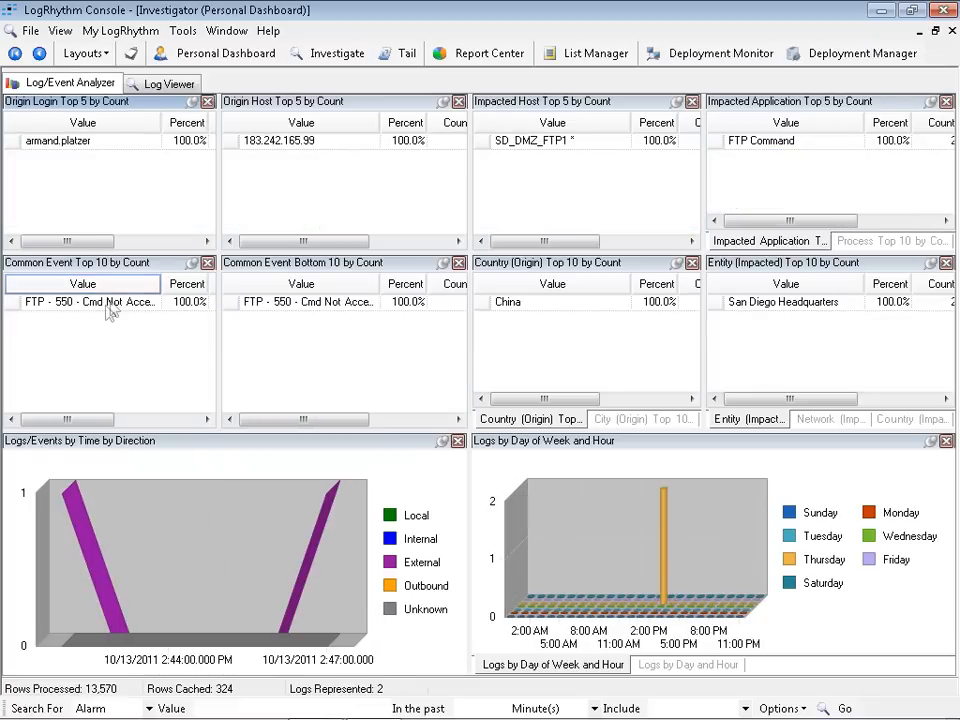
{"action": "left_click", "coordinate": [39, 54]}
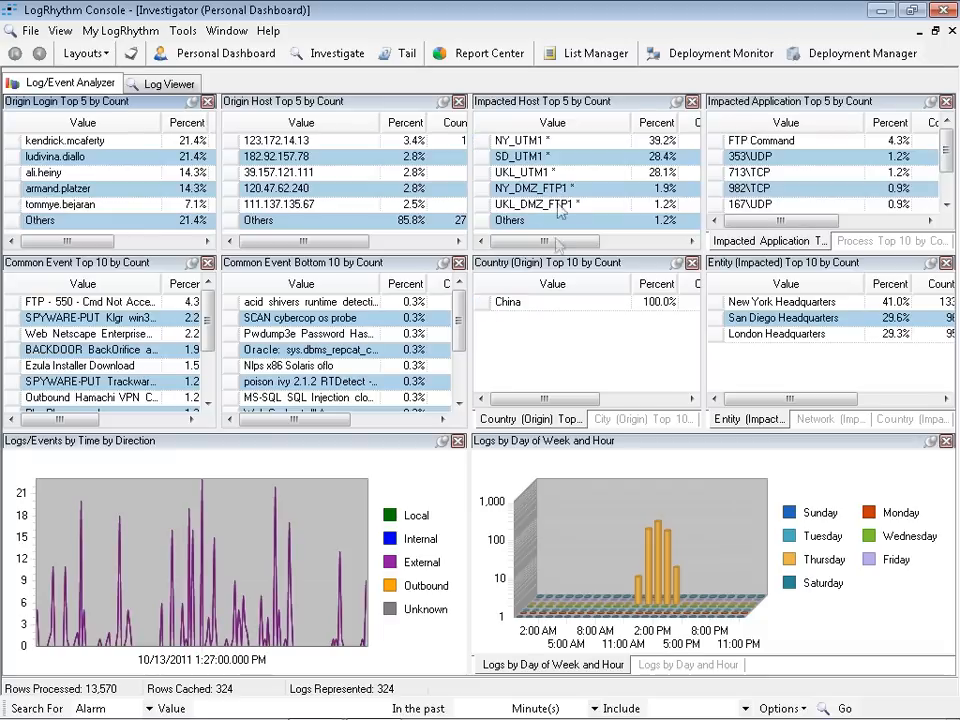
Go through the first three addresses in the Origin Host Top 5 list for the China events.
{"action": "mouse_move", "coordinate": [233, 145]}
{"action": "left_mouse_down"}
{"action": "mouse_move", "coordinate": [122, 113]}
{"action": "mouse_move", "coordinate": [262, 101]}
{"action": "mouse_move", "coordinate": [238, 163]}
{"action": "left_mouse_up"}
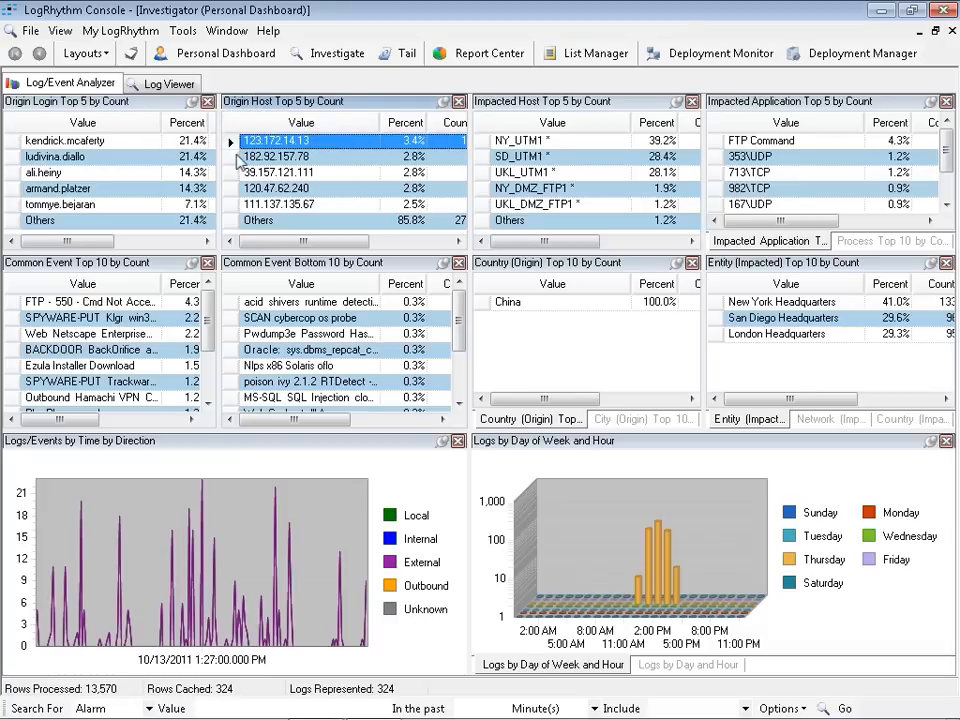
{"action": "left_click", "coordinate": [231, 158]}
{"action": "left_click", "coordinate": [231, 173]}
{"action": "left_click", "coordinate": [231, 157]}
{"action": "left_click", "coordinate": [231, 141]}
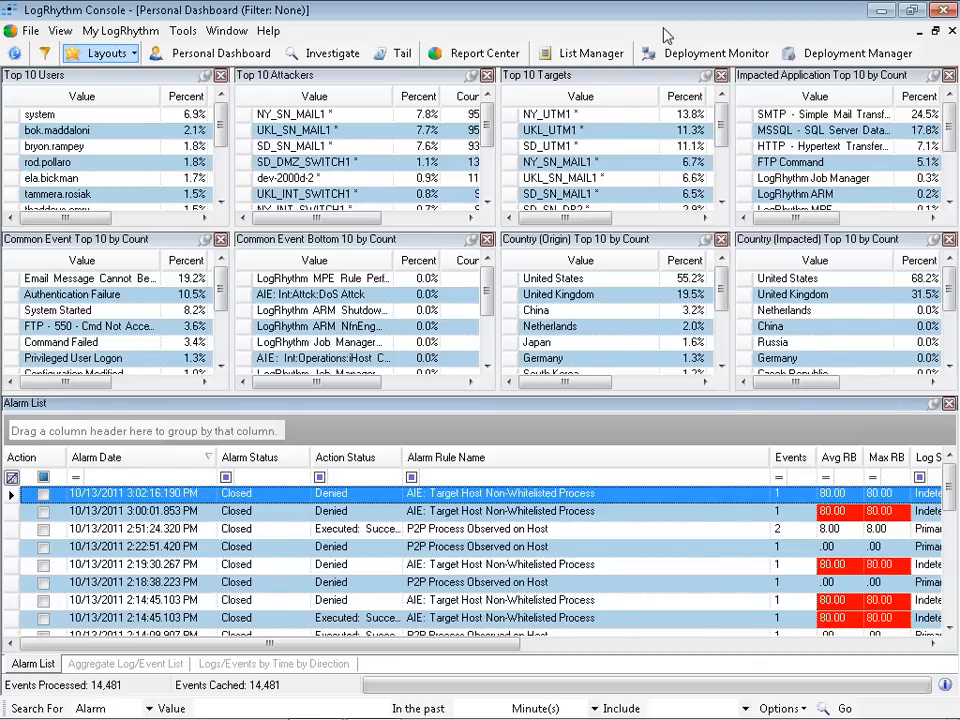
Reset the Personal Dashboard layout and save it as a private layout named New Executive Dashboard.
{"action": "left_click", "coordinate": [113, 57]}
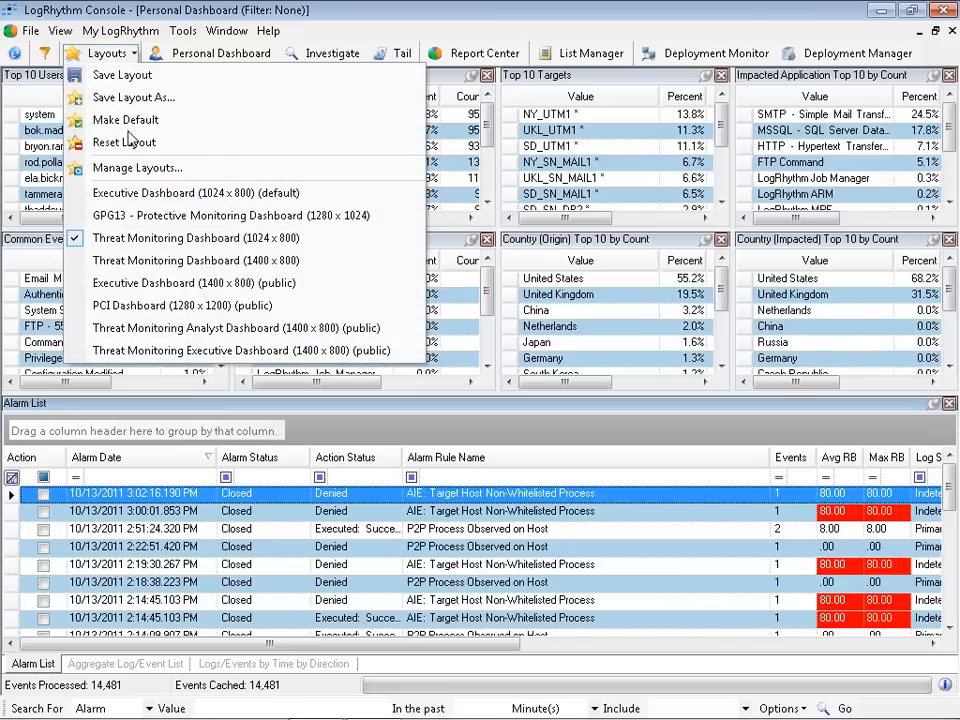
{"action": "left_click", "coordinate": [141, 149]}
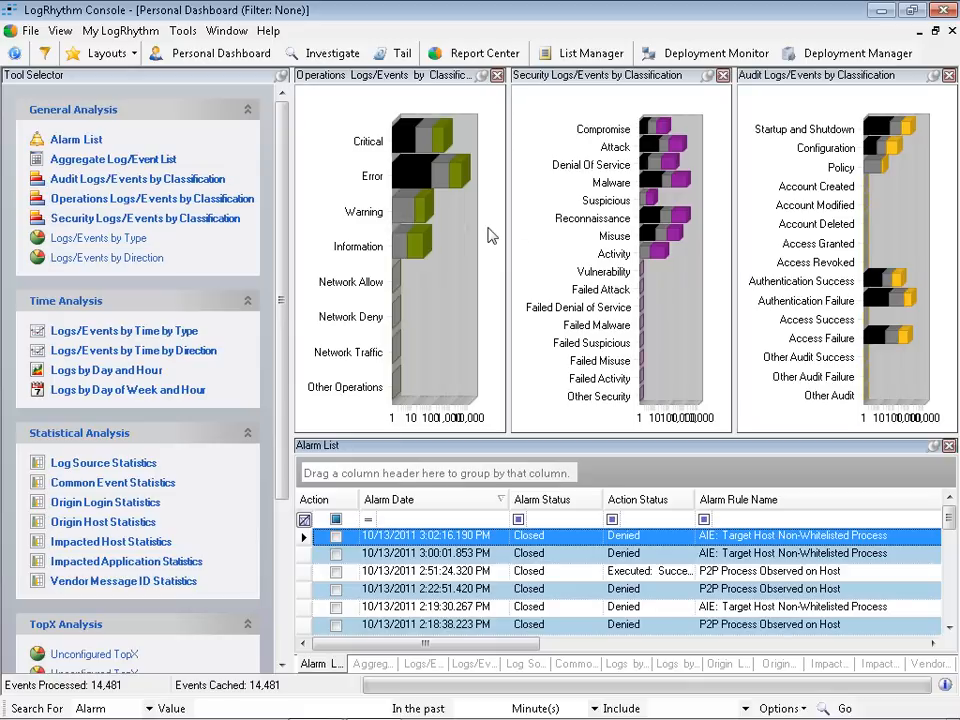
{"action": "left_click", "coordinate": [106, 58]}
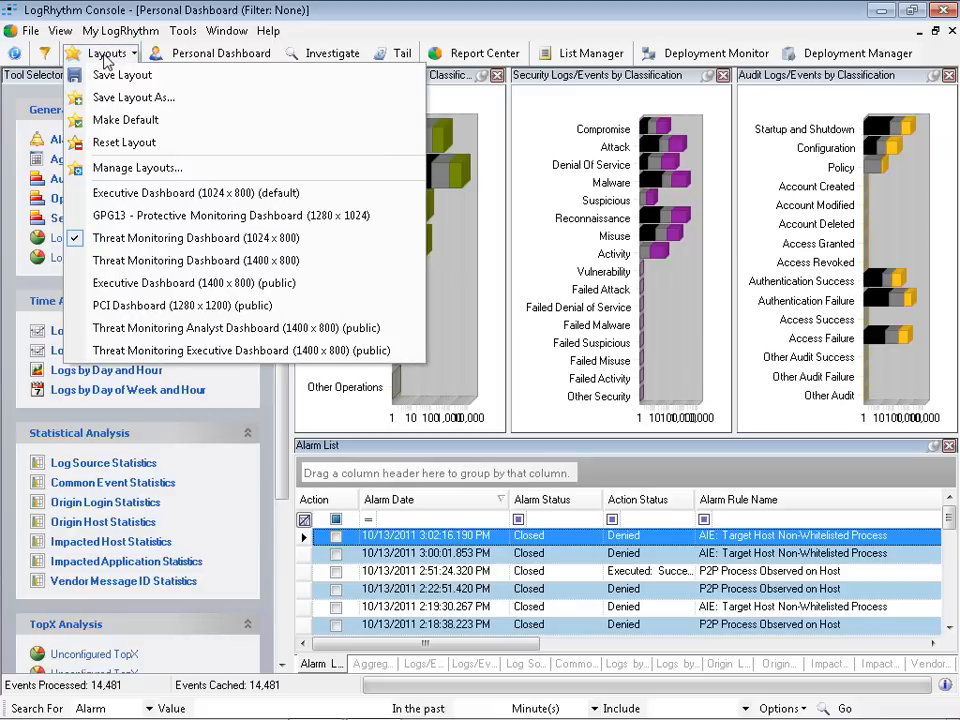
{"action": "left_click", "coordinate": [135, 100]}
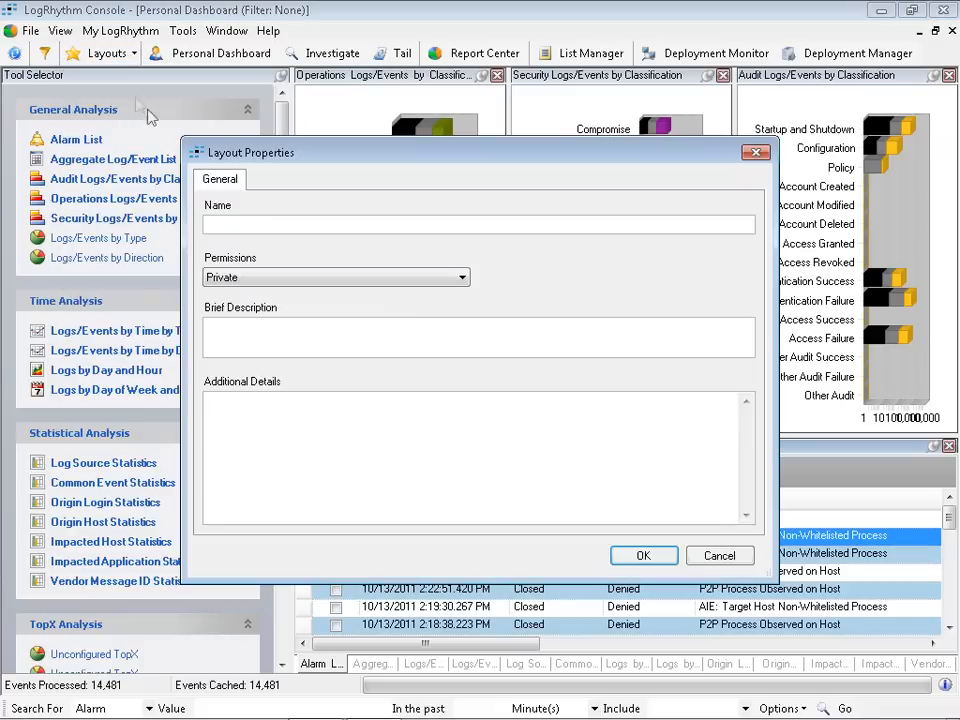
{"action": "type", "text": "New Executive Dashboard"}
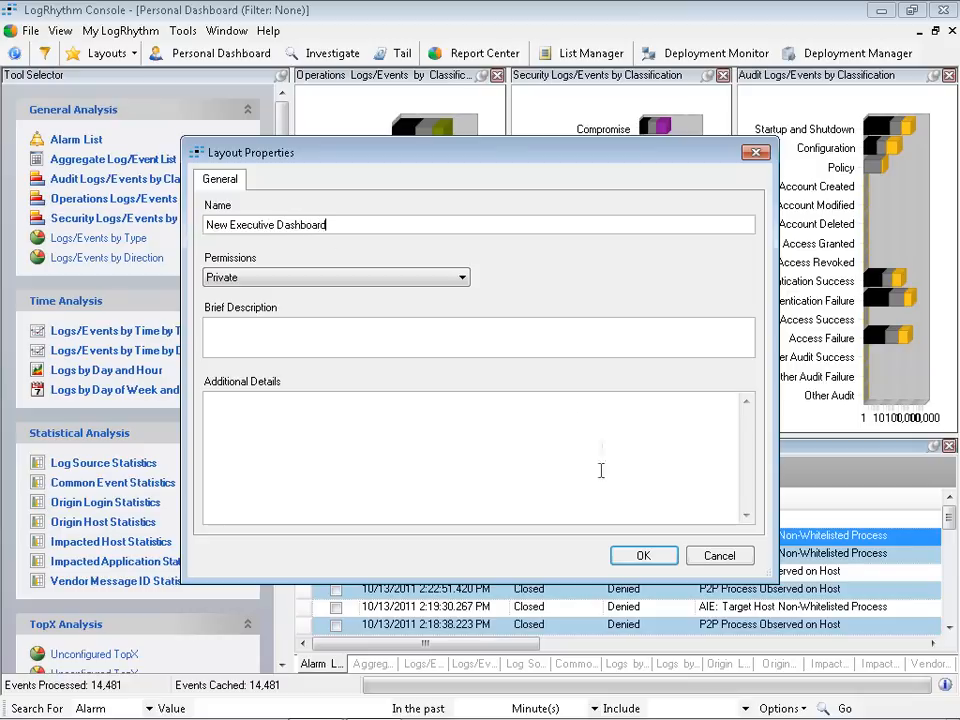
{"action": "left_click", "coordinate": [644, 557]}
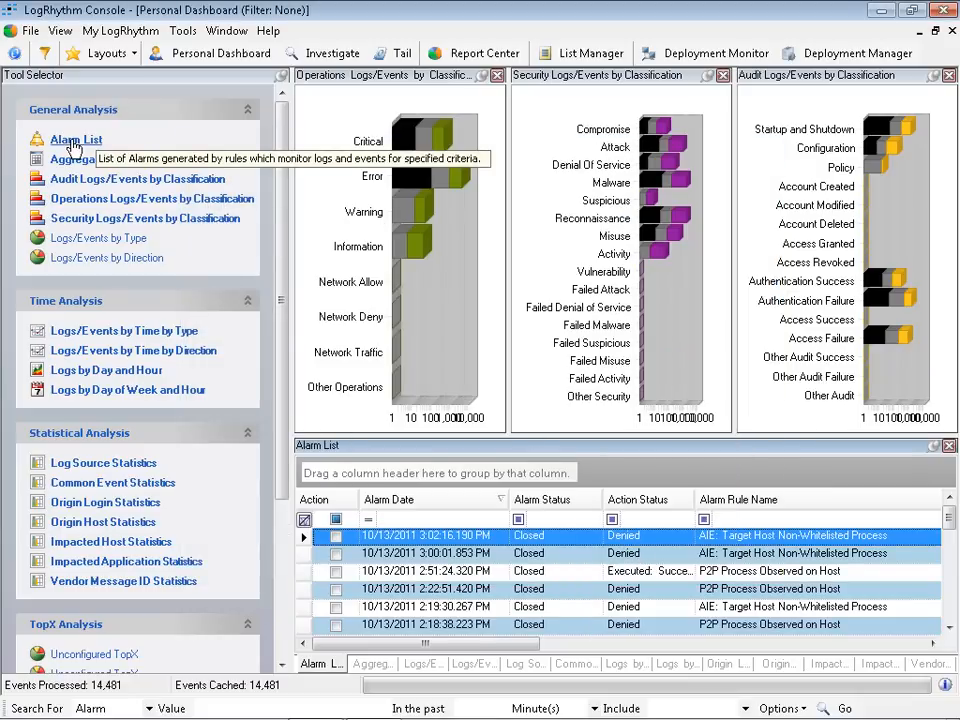
Remove the Alarm List, the Aggregate Log/Event List and the Audit, Operations and Security classification charts from the dashboard.
{"action": "left_click", "coordinate": [75, 145]}
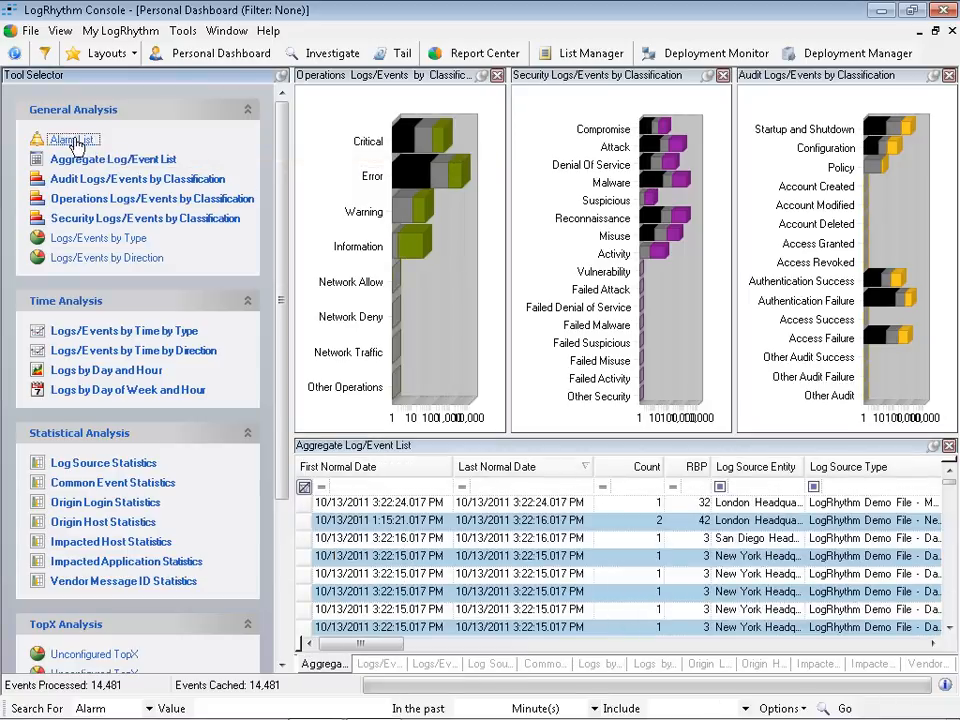
{"action": "left_click", "coordinate": [72, 145]}
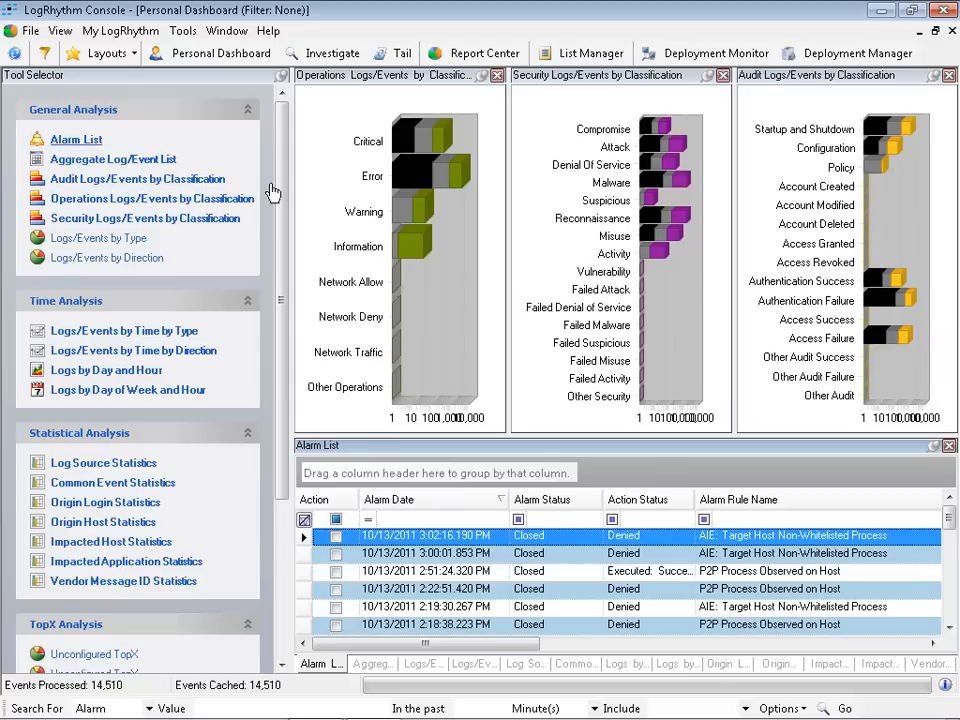
{"action": "left_click", "coordinate": [62, 158]}
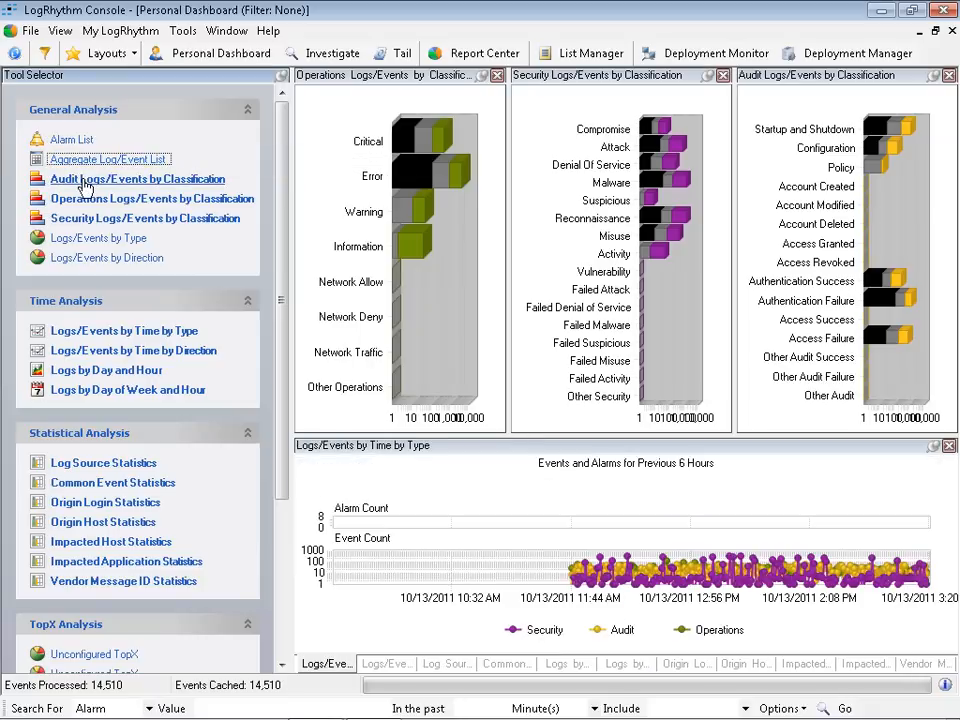
{"action": "left_click", "coordinate": [85, 183]}
{"action": "left_click", "coordinate": [85, 219]}
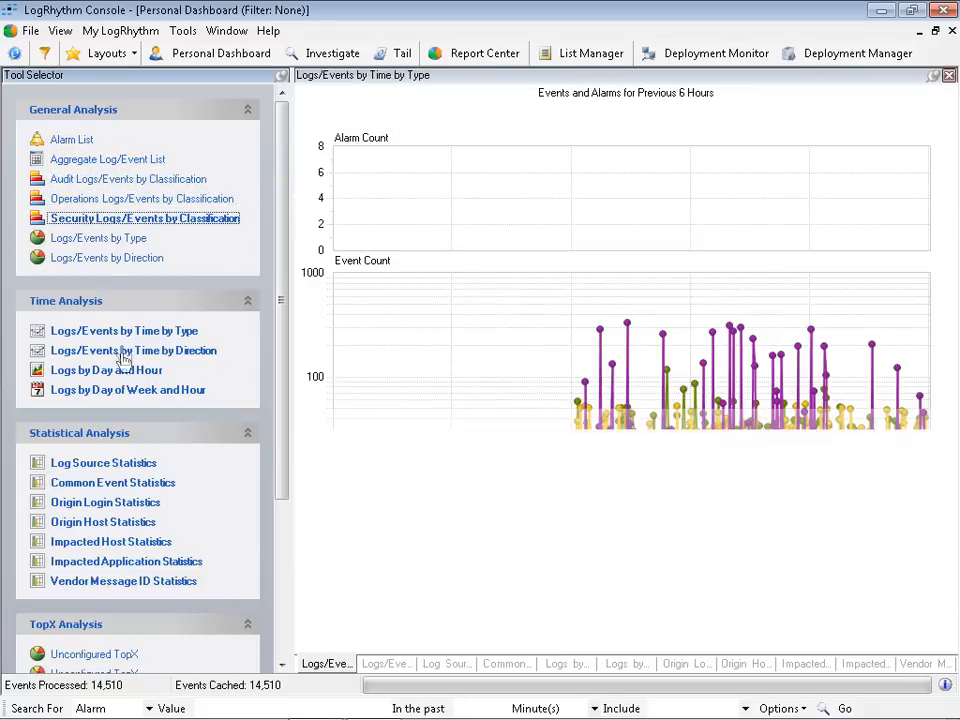
Remove all four Time Analysis charts, from Logs/Events by Time by Type to Logs by Day of Week and Hour.
{"action": "left_click", "coordinate": [92, 333]}
{"action": "left_click", "coordinate": [95, 352]}
{"action": "left_click", "coordinate": [94, 371]}
{"action": "left_click", "coordinate": [97, 392]}
Remove all seven Statistical Analysis grids, from Log Source Statistics to Vendor Message ID Statistics, to empty the dashboard.
{"action": "left_click", "coordinate": [92, 464]}
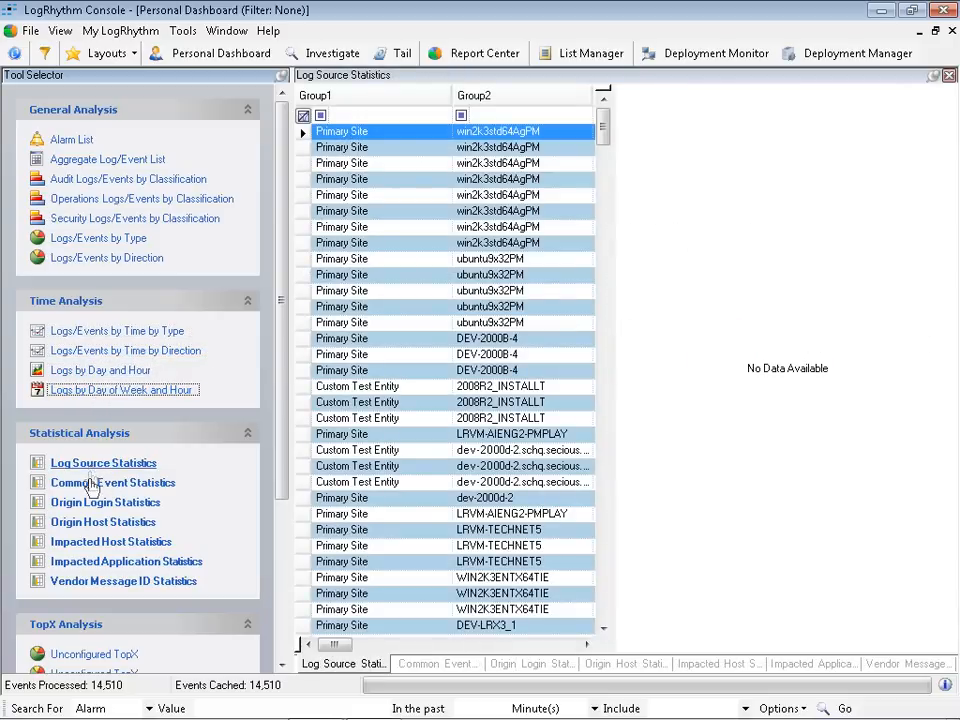
{"action": "left_click", "coordinate": [91, 483]}
{"action": "left_click", "coordinate": [97, 502]}
{"action": "left_click", "coordinate": [97, 522]}
{"action": "left_click", "coordinate": [100, 541]}
{"action": "left_click", "coordinate": [100, 561]}
{"action": "left_click", "coordinate": [104, 584]}
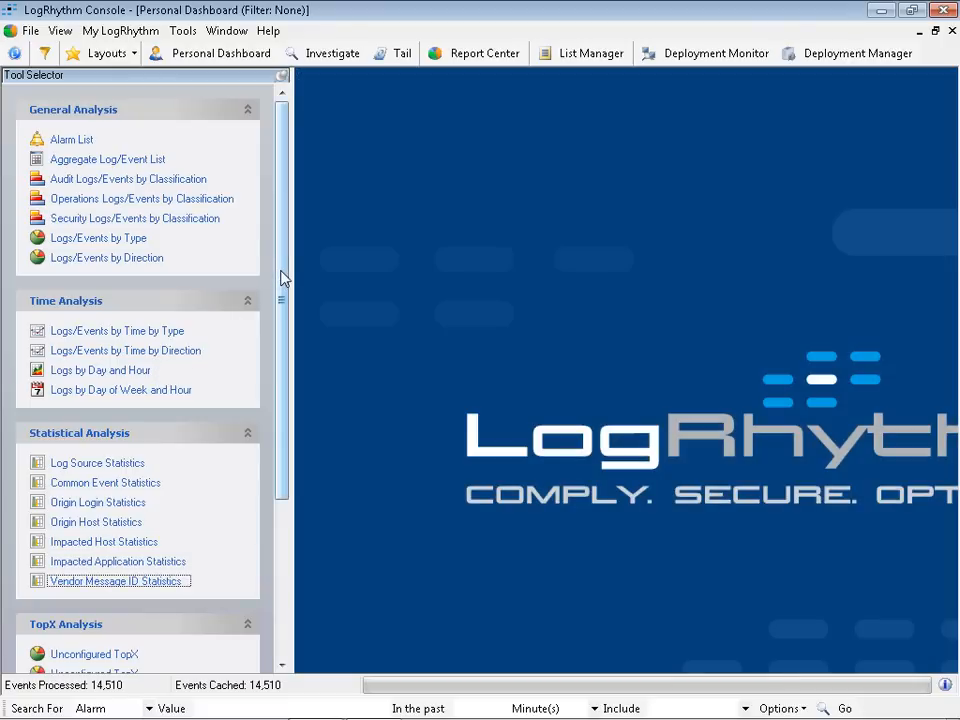
Add the first unconfigured TopX chart to the dashboard and set its TopX Field to City (Origin).
{"action": "left_click_drag", "start_coordinate": [282, 290], "coordinate": [281, 386]}
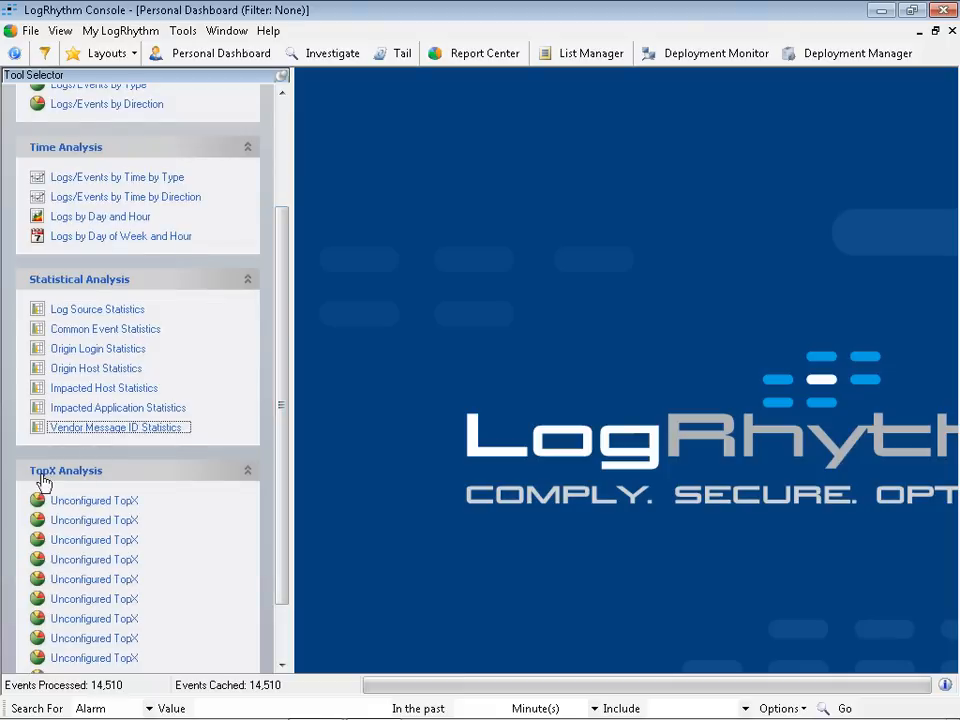
{"action": "left_click", "coordinate": [83, 503]}
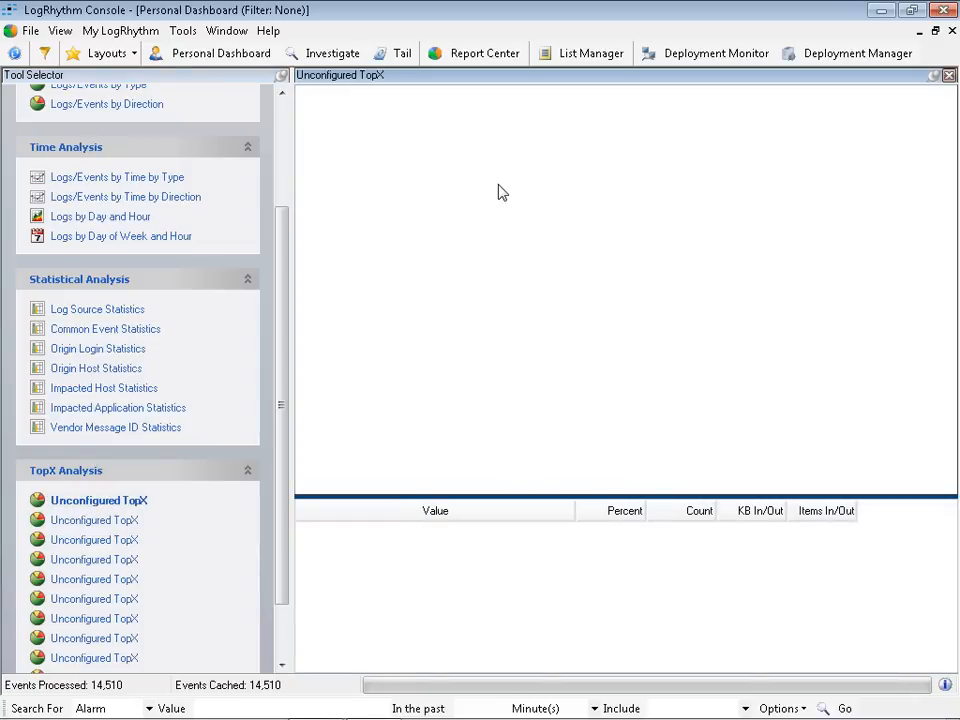
{"action": "right_click", "coordinate": [481, 231]}
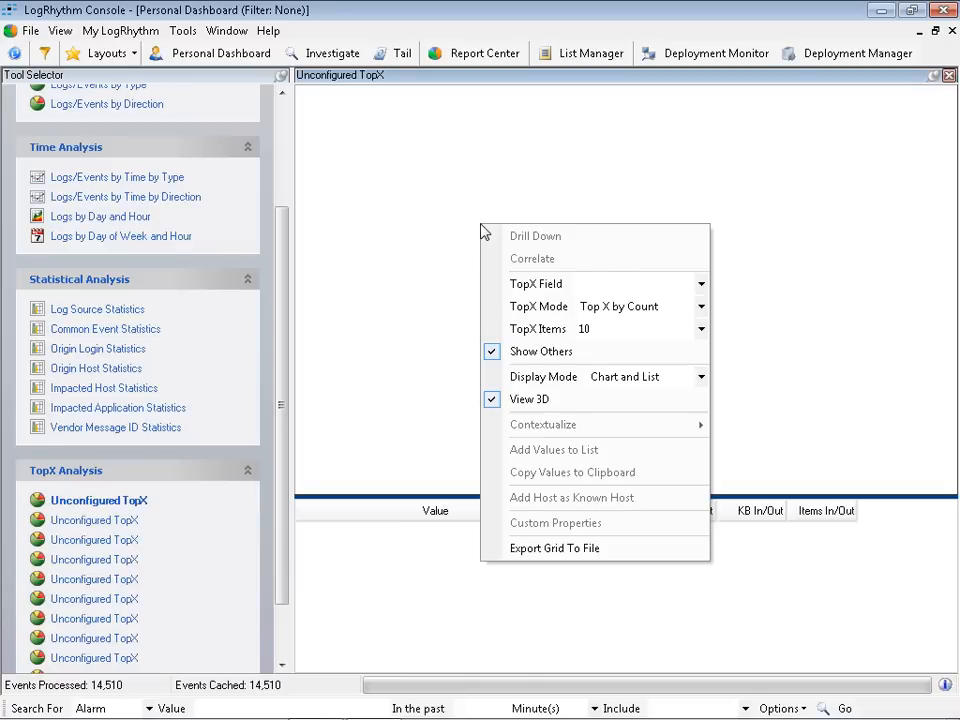
{"action": "left_click", "coordinate": [701, 285]}
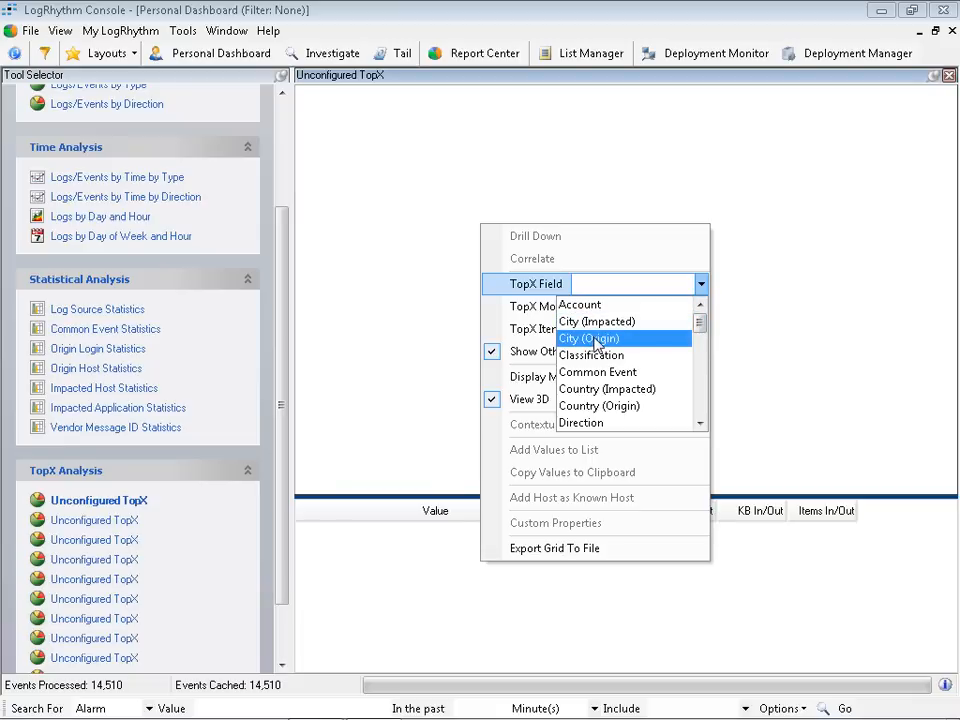
{"action": "left_click", "coordinate": [595, 340]}
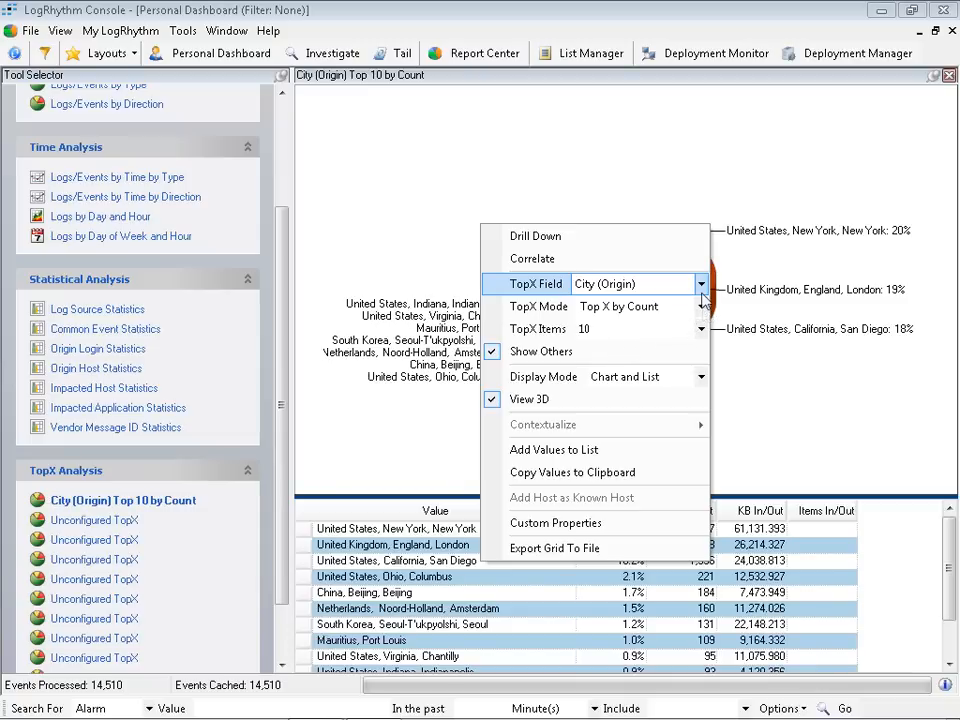
{"action": "left_click", "coordinate": [524, 190]}
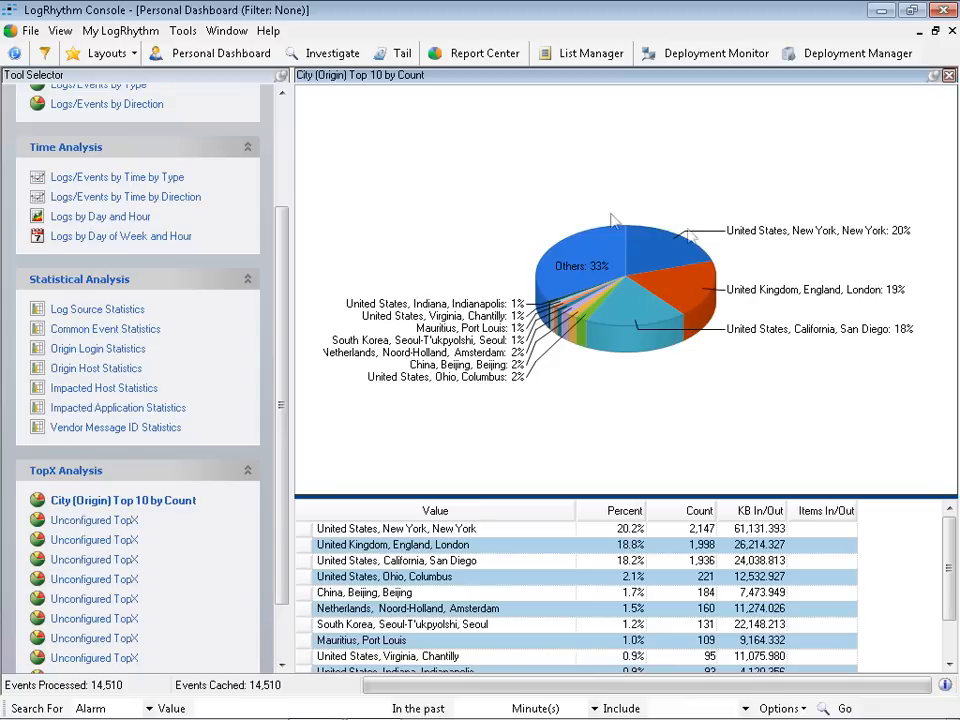
Review the available TopX Mode and TopX Items choices for the City (Origin) chart without changing them.
{"action": "right_click", "coordinate": [437, 184]}
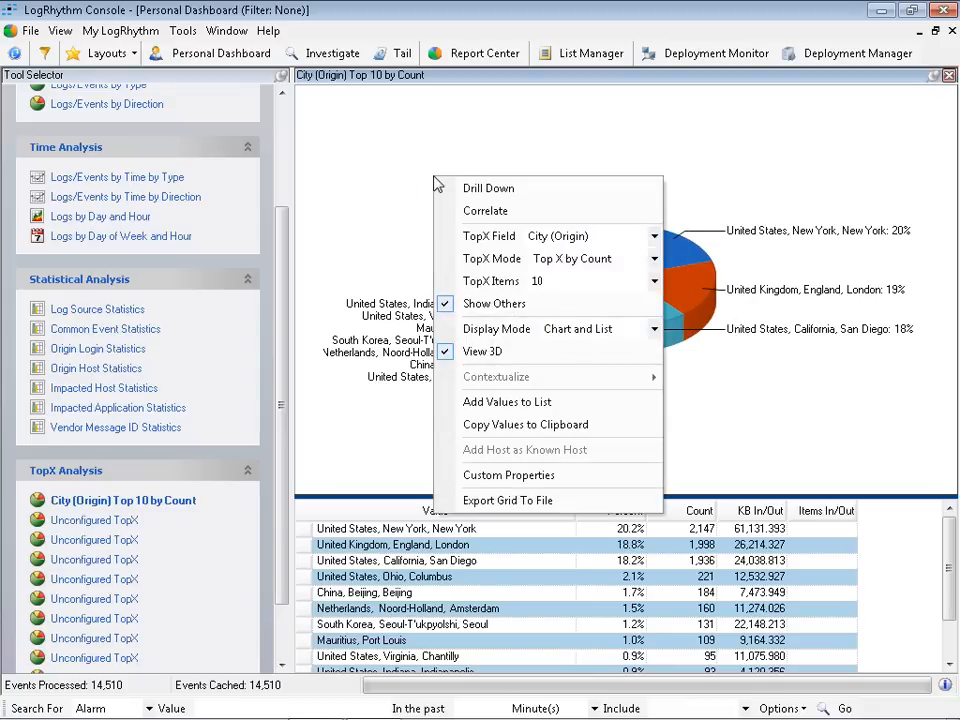
{"action": "left_click", "coordinate": [655, 259]}
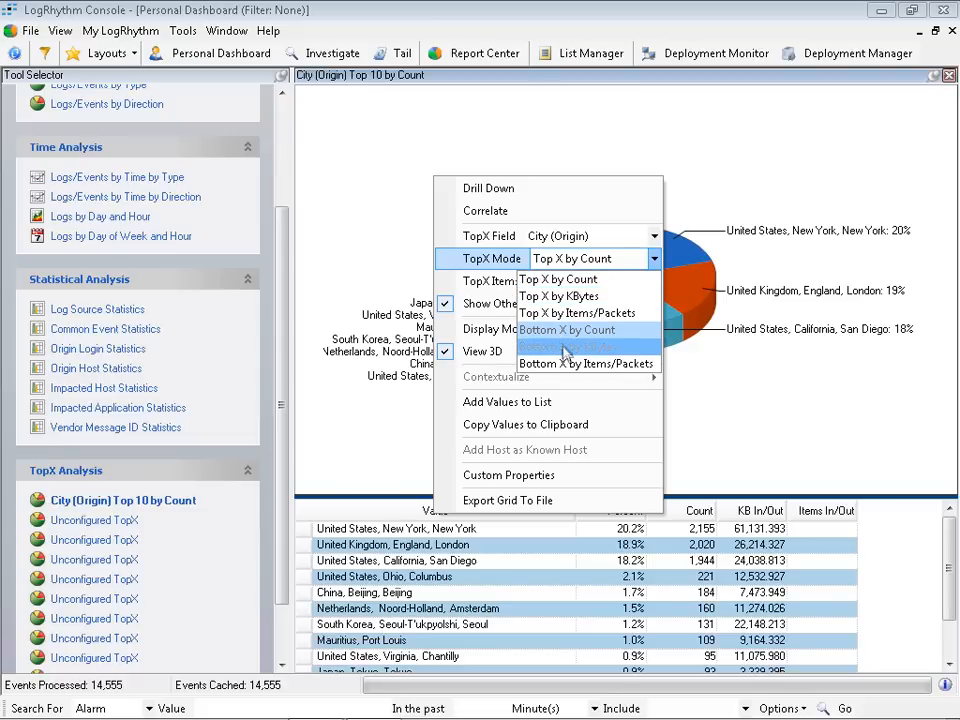
{"action": "left_click", "coordinate": [656, 261]}
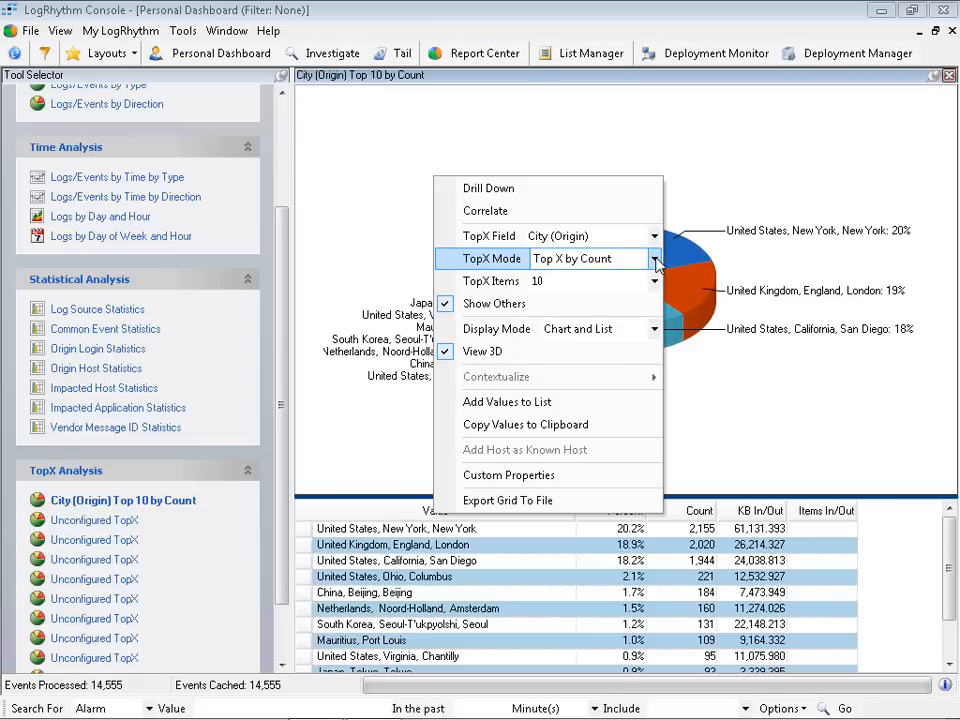
{"action": "left_click", "coordinate": [655, 283]}
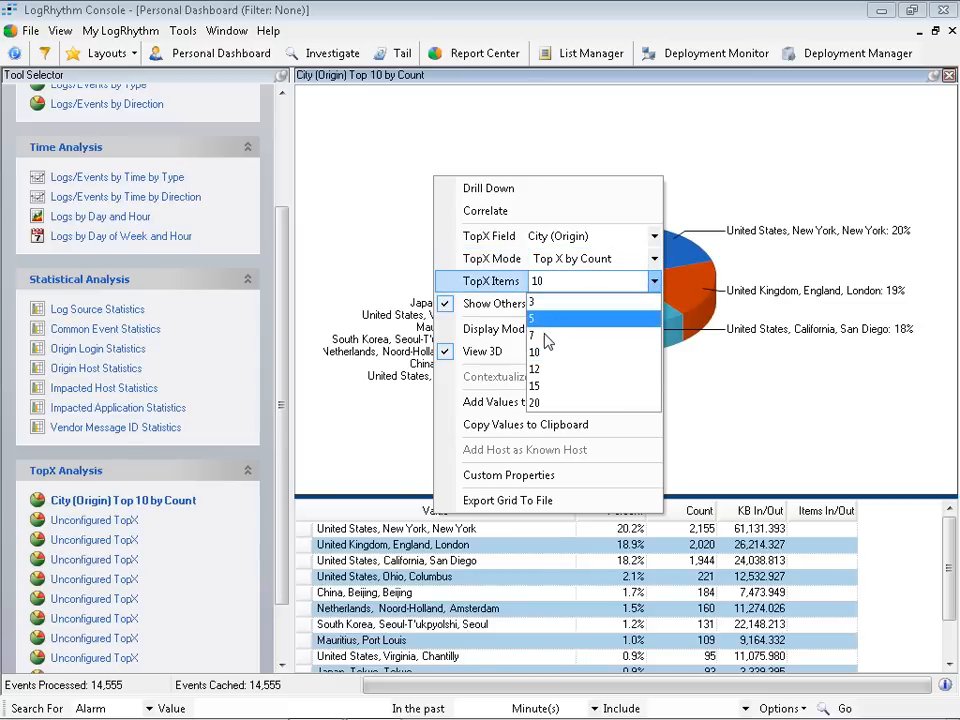
{"action": "left_click", "coordinate": [656, 283]}
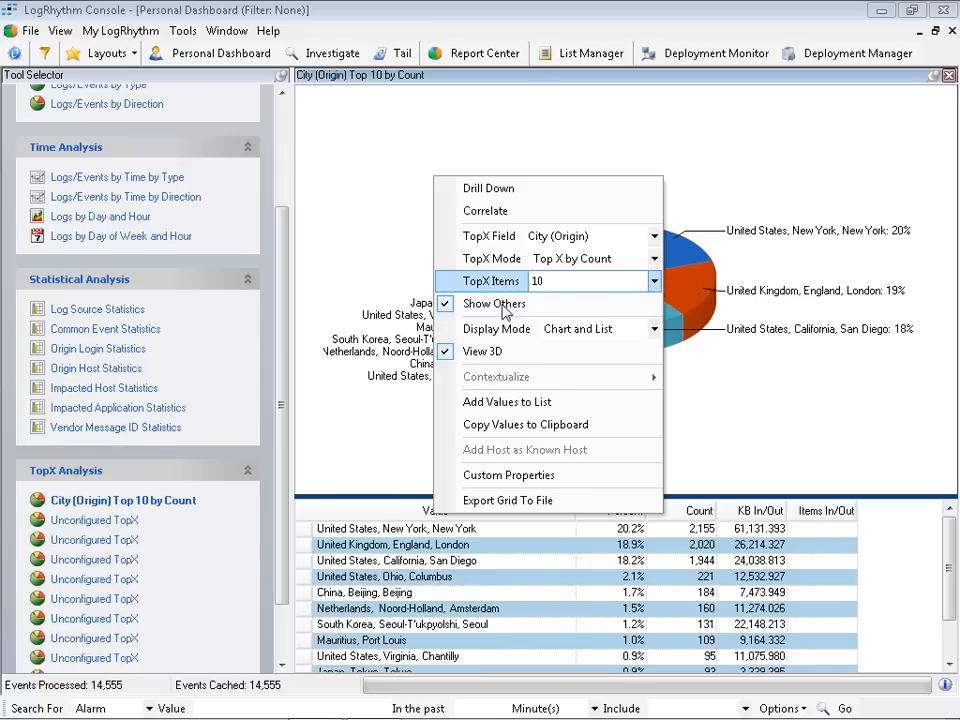
Try the List Only display for the City (Origin) chart, then set its Display Mode to Chart Only.
{"action": "left_click", "coordinate": [655, 330]}
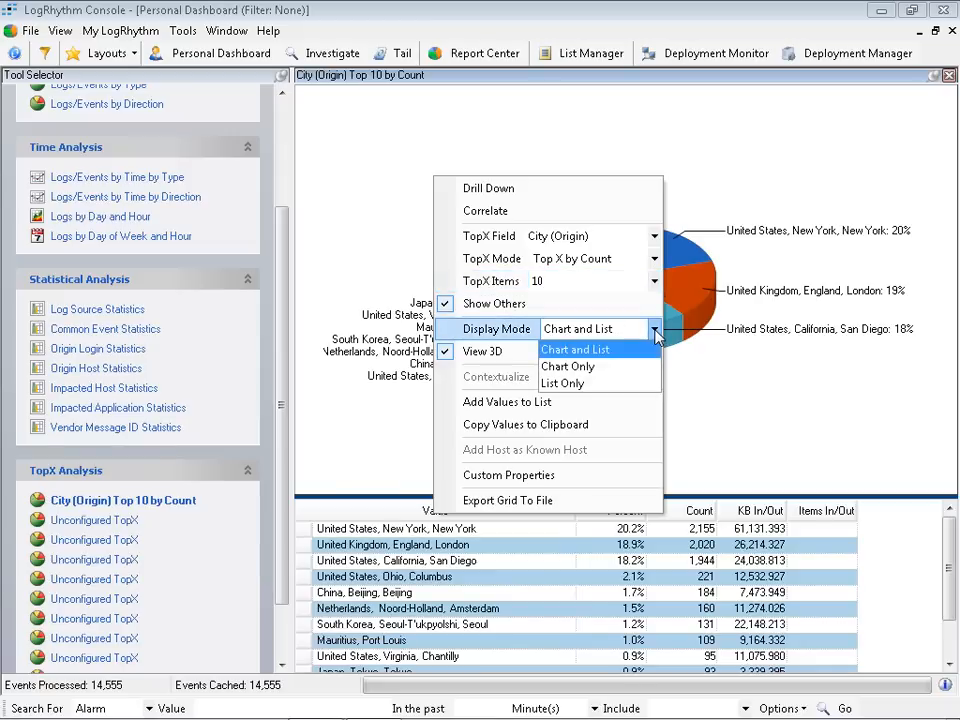
{"action": "left_click", "coordinate": [567, 368]}
{"action": "left_click", "coordinate": [645, 337]}
{"action": "left_click", "coordinate": [560, 383]}
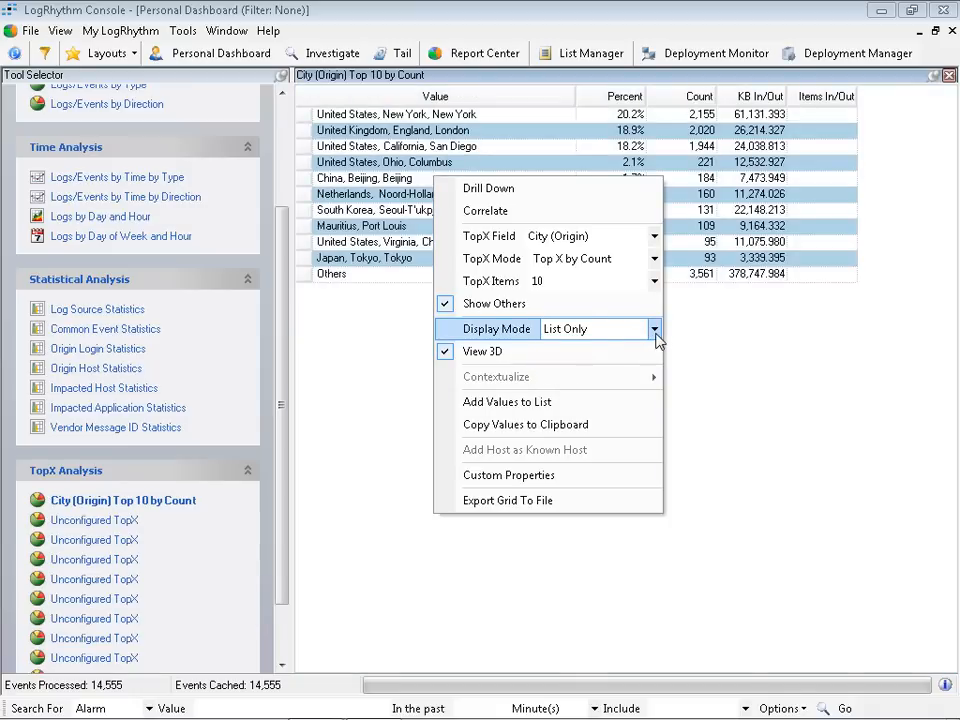
{"action": "left_click", "coordinate": [656, 334]}
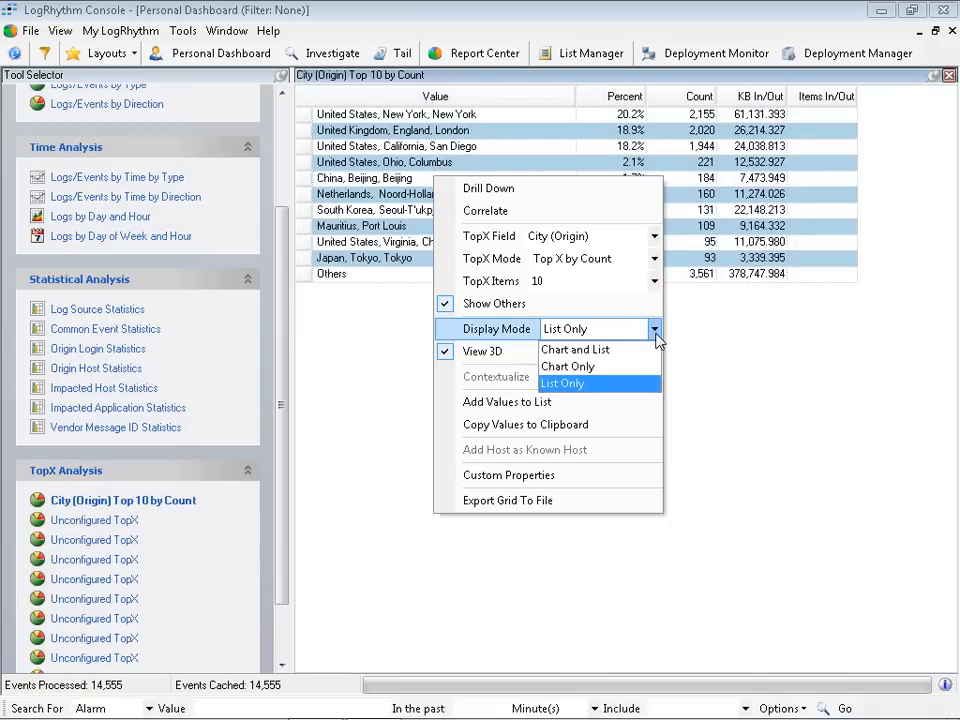
{"action": "left_click", "coordinate": [569, 368]}
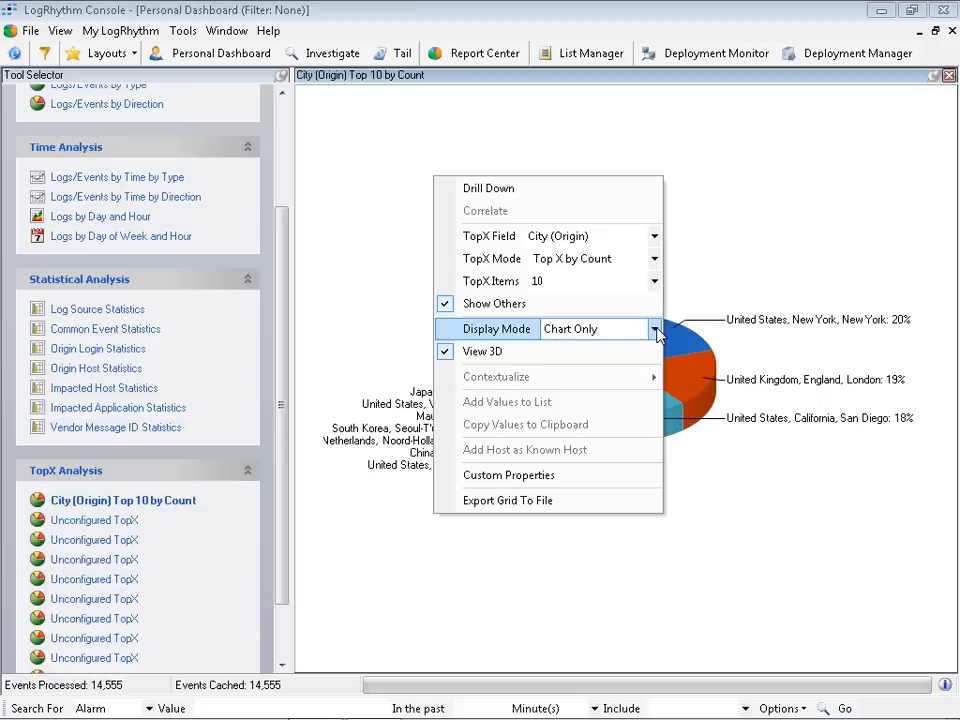
Try the City (Origin) chart without View 3D, then restore its 3D display.
{"action": "left_click", "coordinate": [495, 356]}
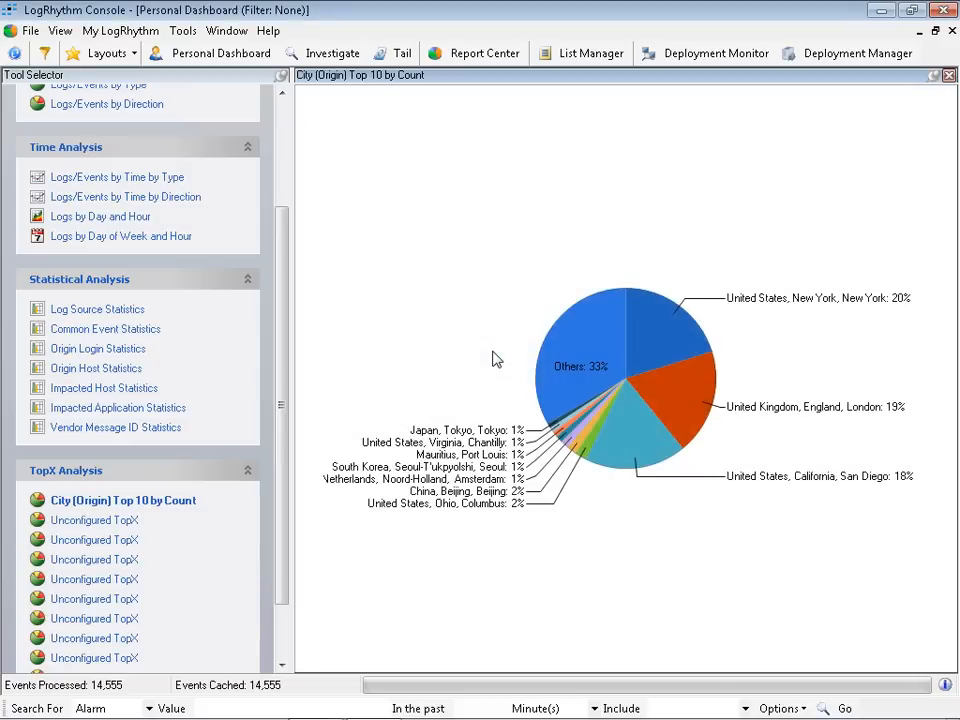
{"action": "right_click", "coordinate": [495, 313]}
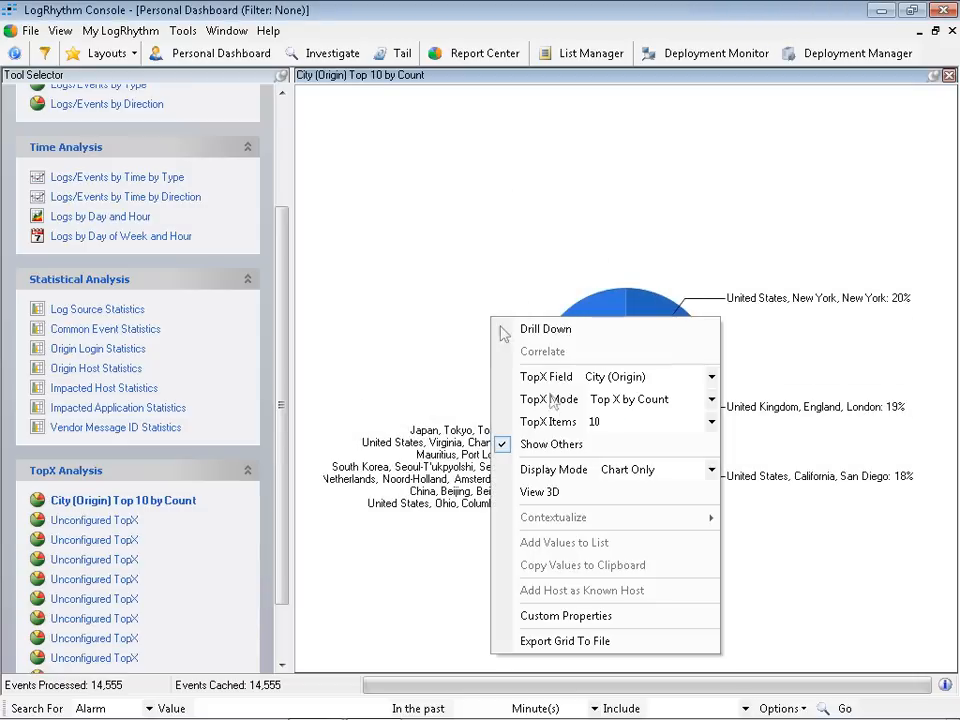
{"action": "left_click", "coordinate": [558, 494]}
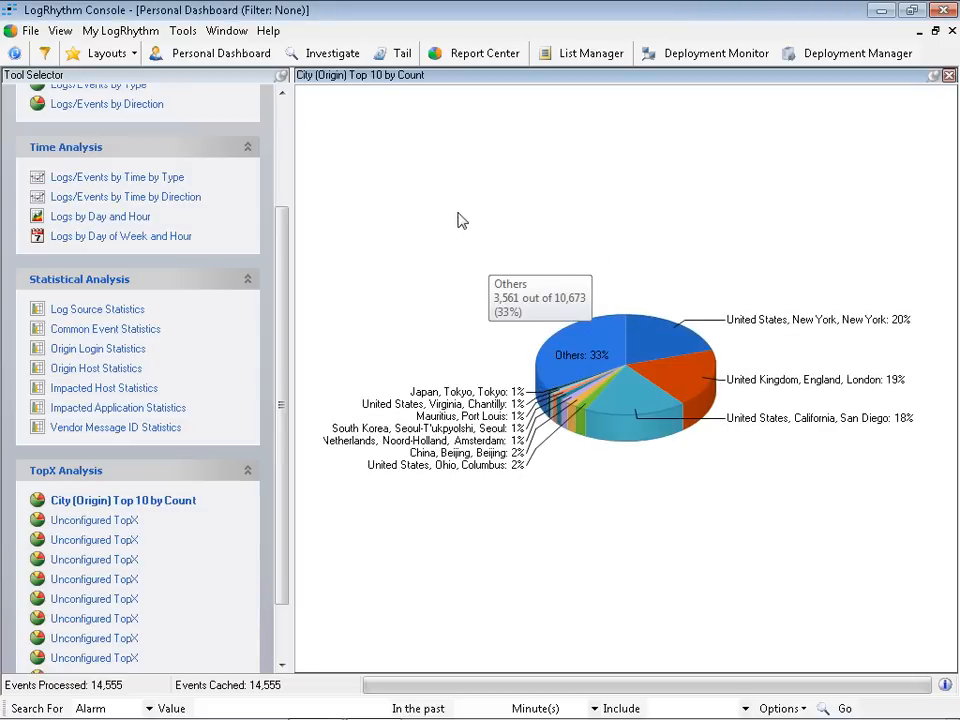
Add a second TopX chart with TopX Field City (Impacted) and Display Mode Chart Only.
{"action": "left_click", "coordinate": [85, 521]}
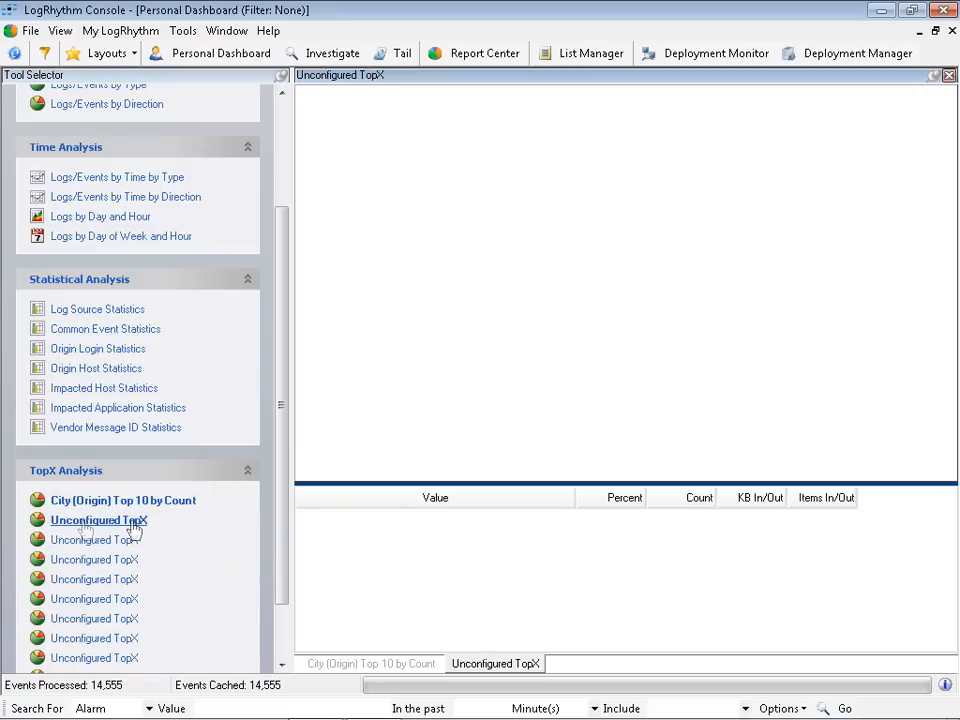
{"action": "right_click", "coordinate": [491, 251]}
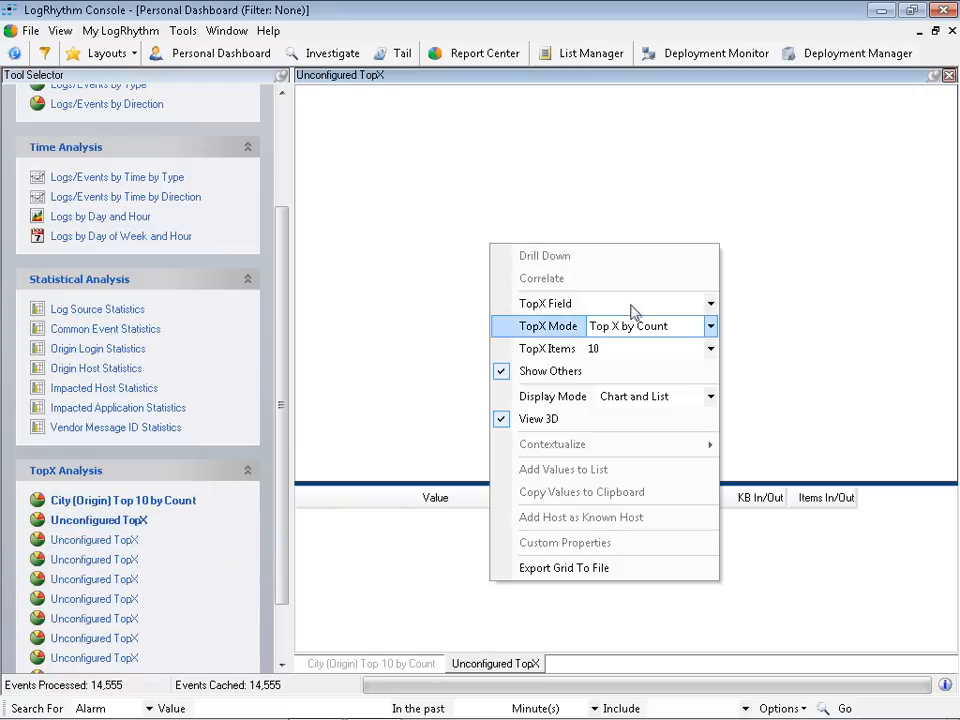
{"action": "left_click", "coordinate": [631, 305]}
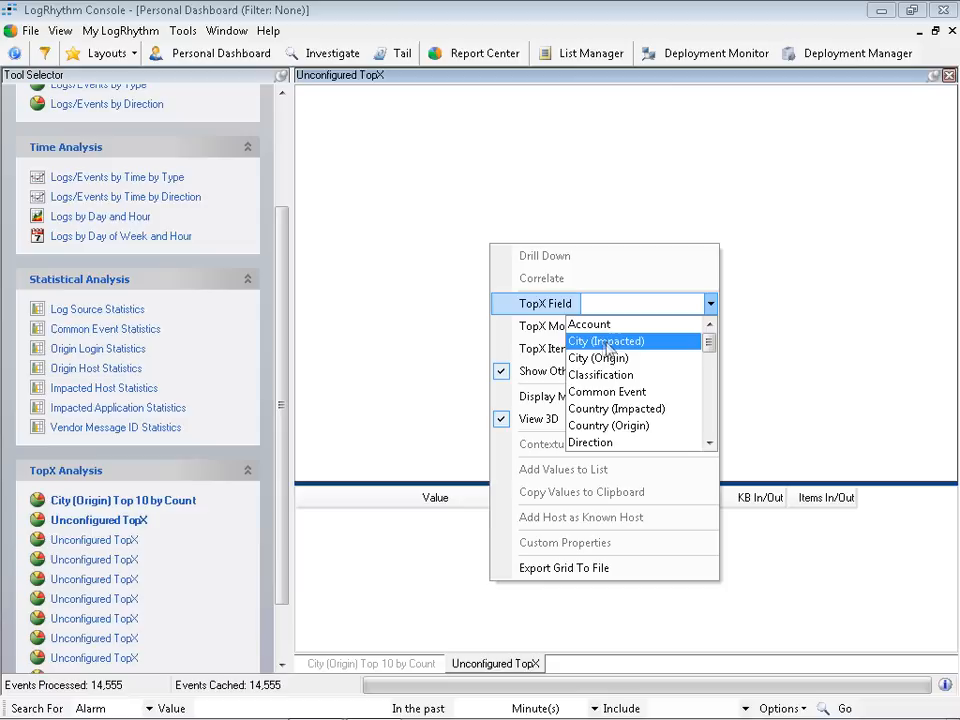
{"action": "left_click", "coordinate": [613, 342]}
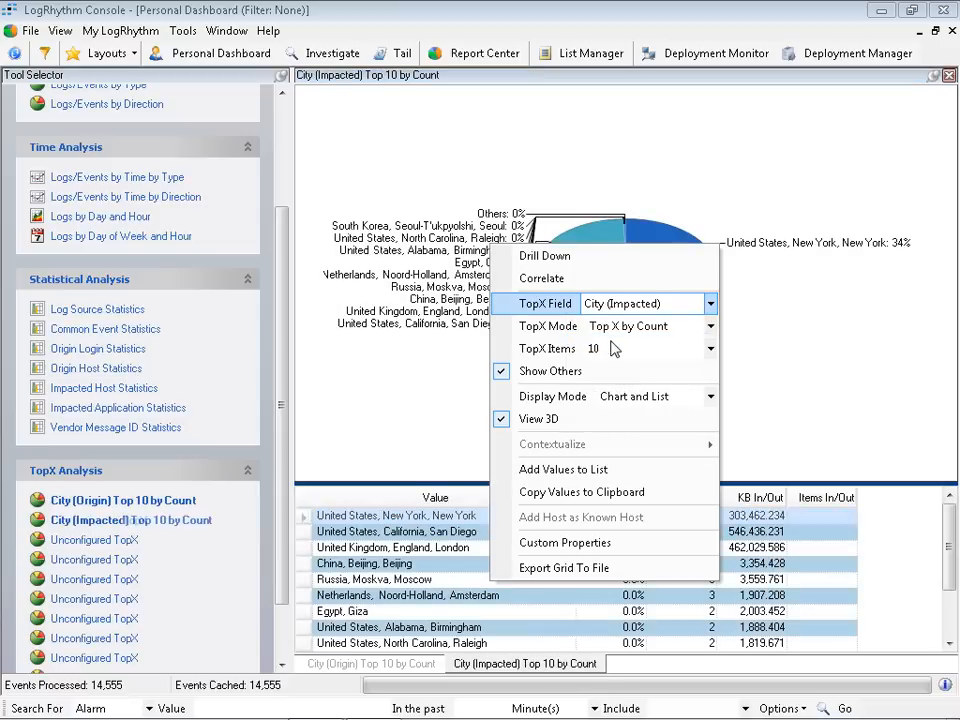
{"action": "left_click", "coordinate": [632, 400]}
{"action": "left_click", "coordinate": [625, 431]}
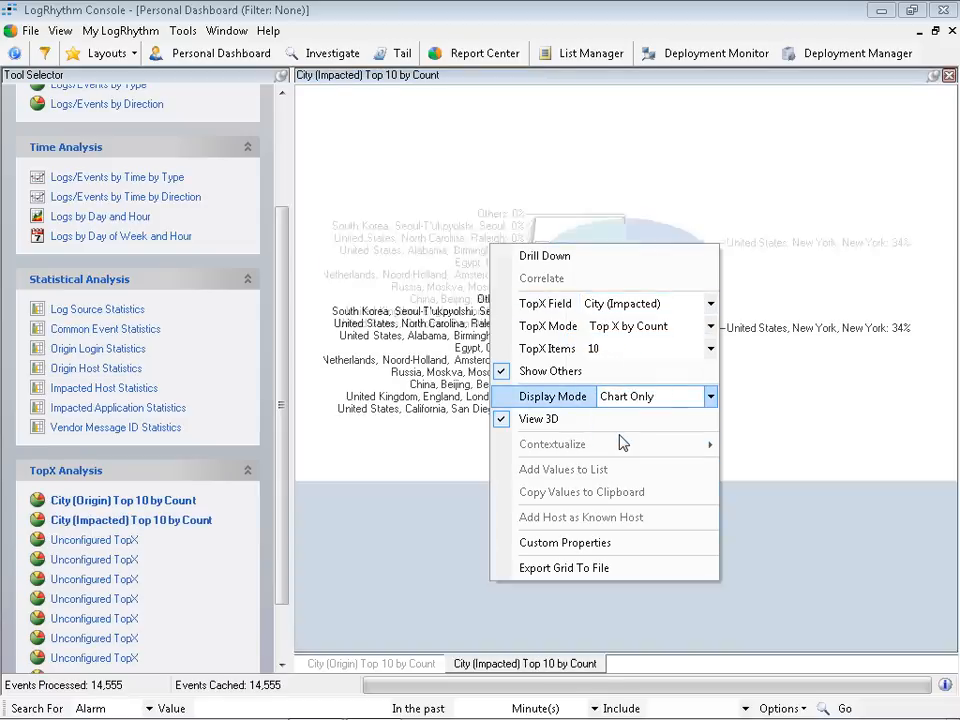
{"action": "left_click", "coordinate": [516, 83]}
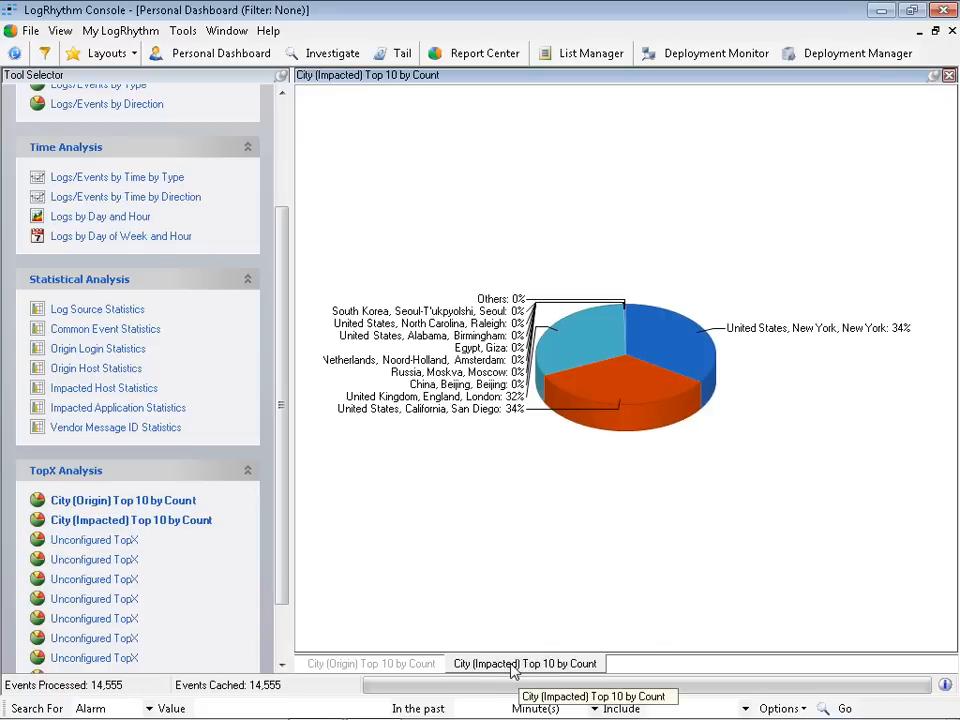
Dock the City (Impacted) chart beside the City (Origin) chart and adjust the divider so both have similar widths.
{"action": "mouse_move", "coordinate": [510, 668]}
{"action": "left_mouse_down"}
{"action": "mouse_move", "coordinate": [606, 649]}
{"action": "mouse_move", "coordinate": [855, 517]}
{"action": "mouse_move", "coordinate": [945, 491]}
{"action": "left_mouse_up"}
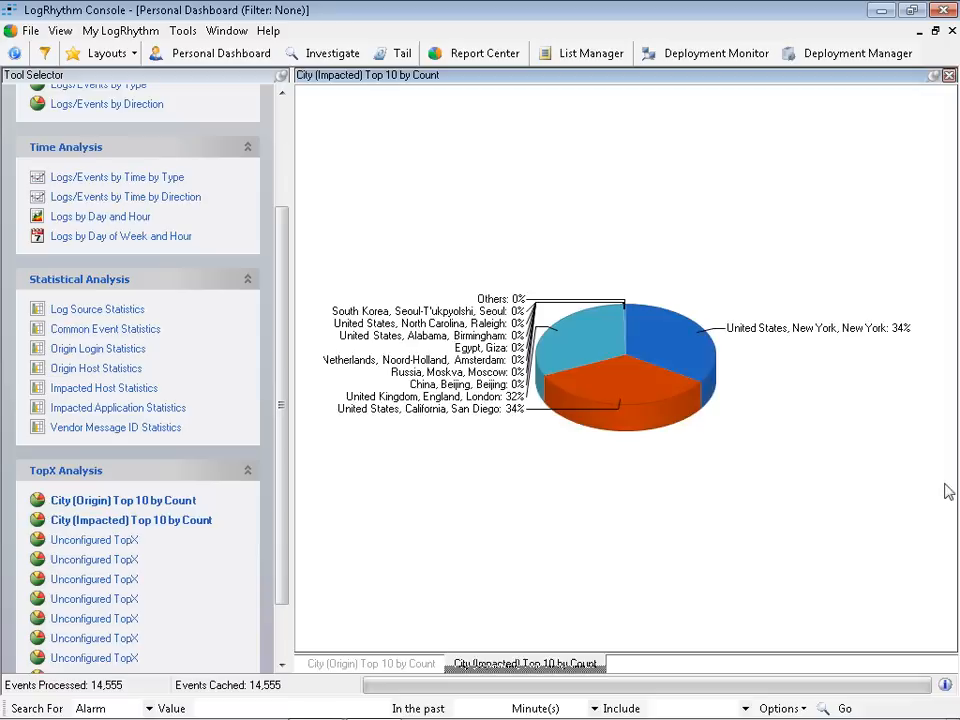
{"action": "left_click_drag", "start_coordinate": [874, 337], "coordinate": [664, 346]}
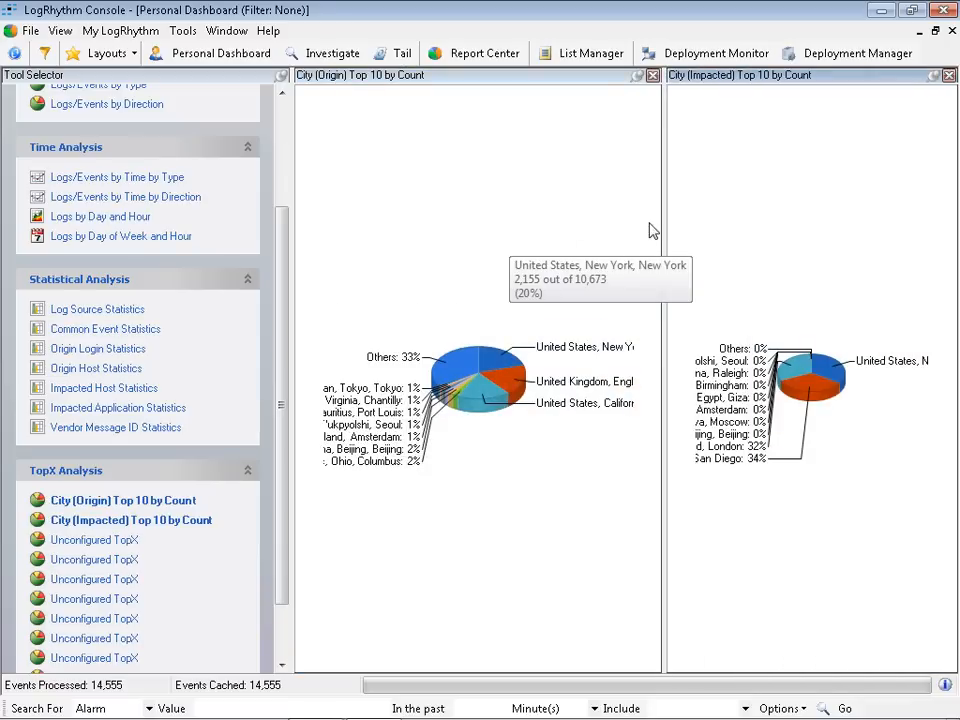
{"action": "left_click_drag", "start_coordinate": [666, 216], "coordinate": [632, 221]}
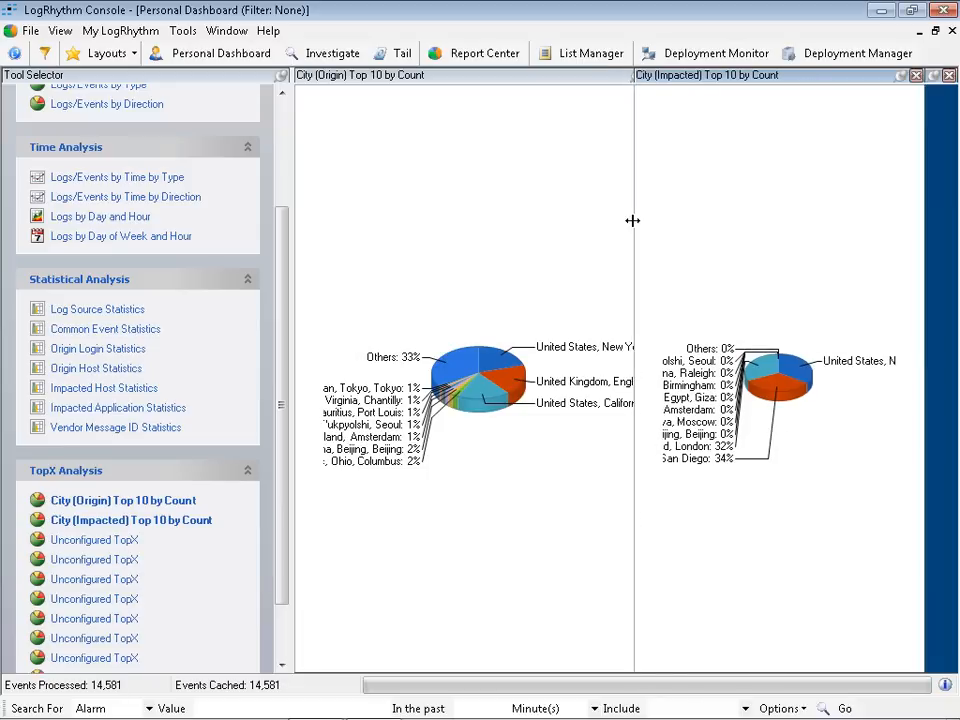
Add two more unconfigured TopX charts and set the displayed one to TopX Field Origin Host with Display Mode List Only.
{"action": "left_click", "coordinate": [80, 545]}
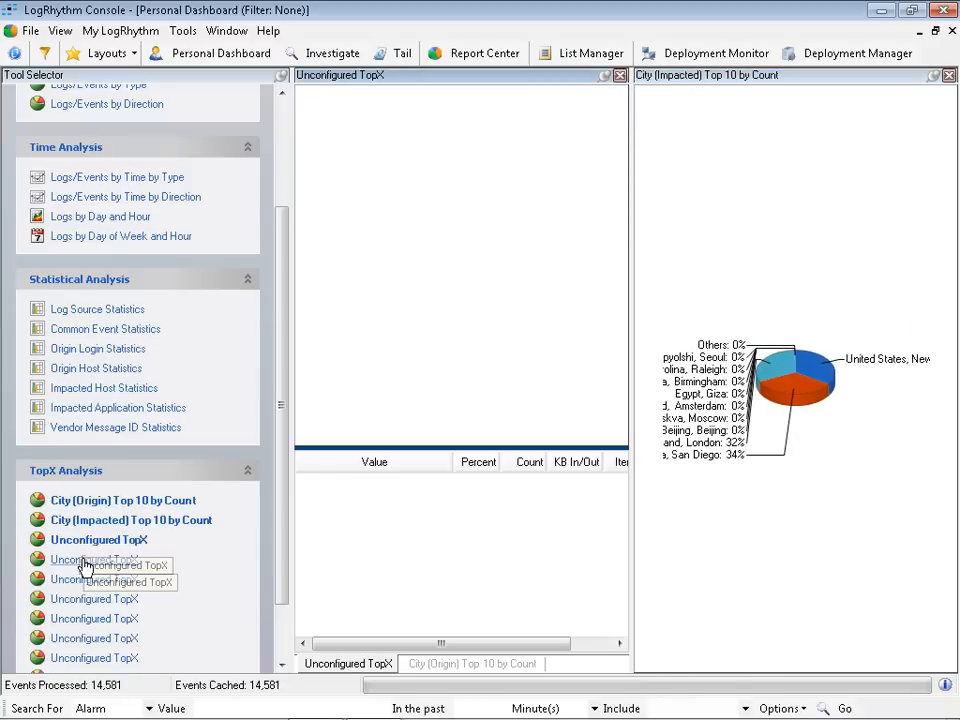
{"action": "left_click", "coordinate": [80, 563]}
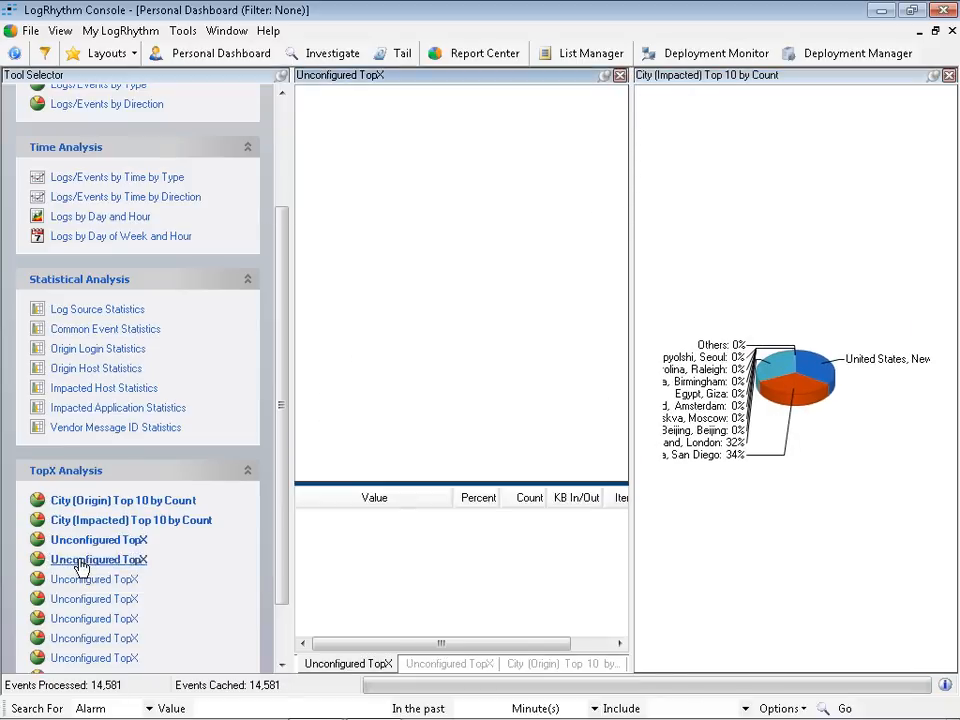
{"action": "right_click", "coordinate": [426, 186]}
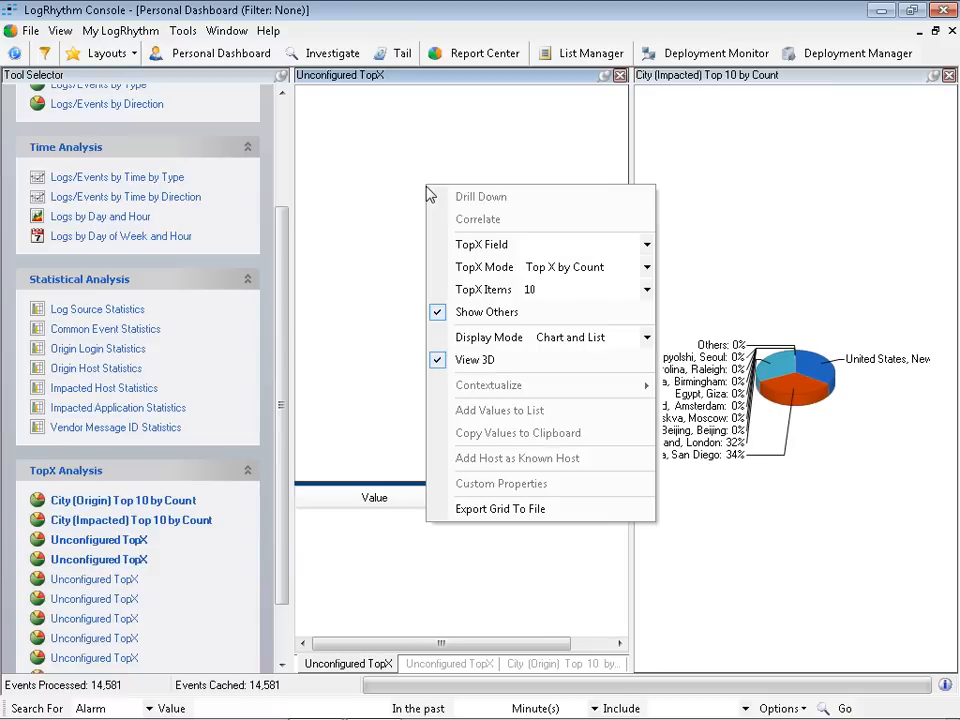
{"action": "left_click", "coordinate": [646, 245]}
{"action": "left_click_drag", "start_coordinate": [645, 281], "coordinate": [646, 337]}
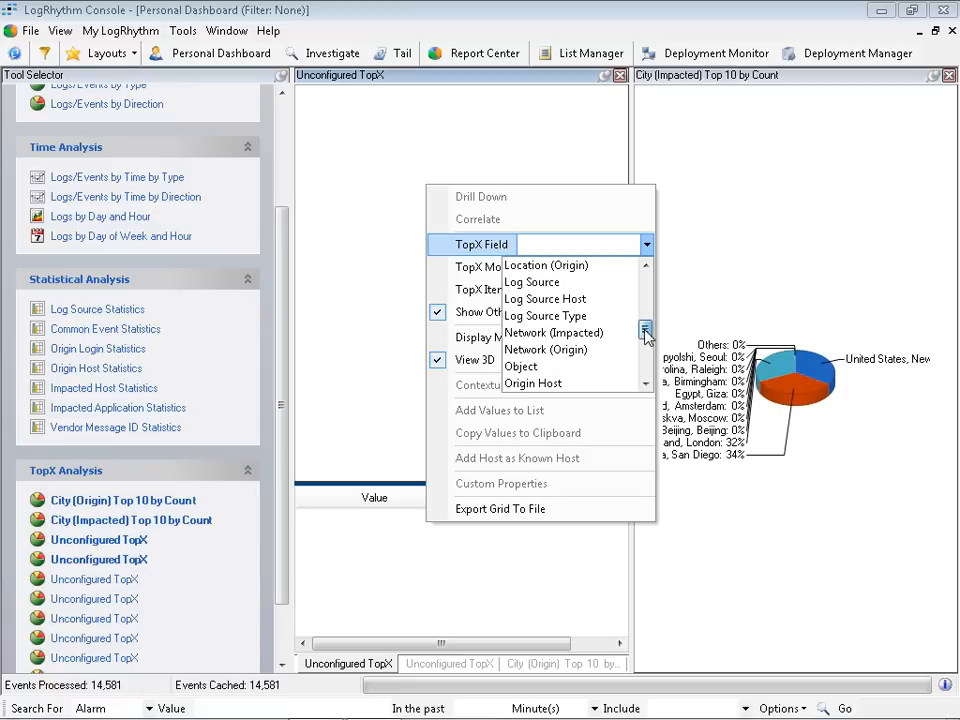
{"action": "left_click", "coordinate": [532, 383]}
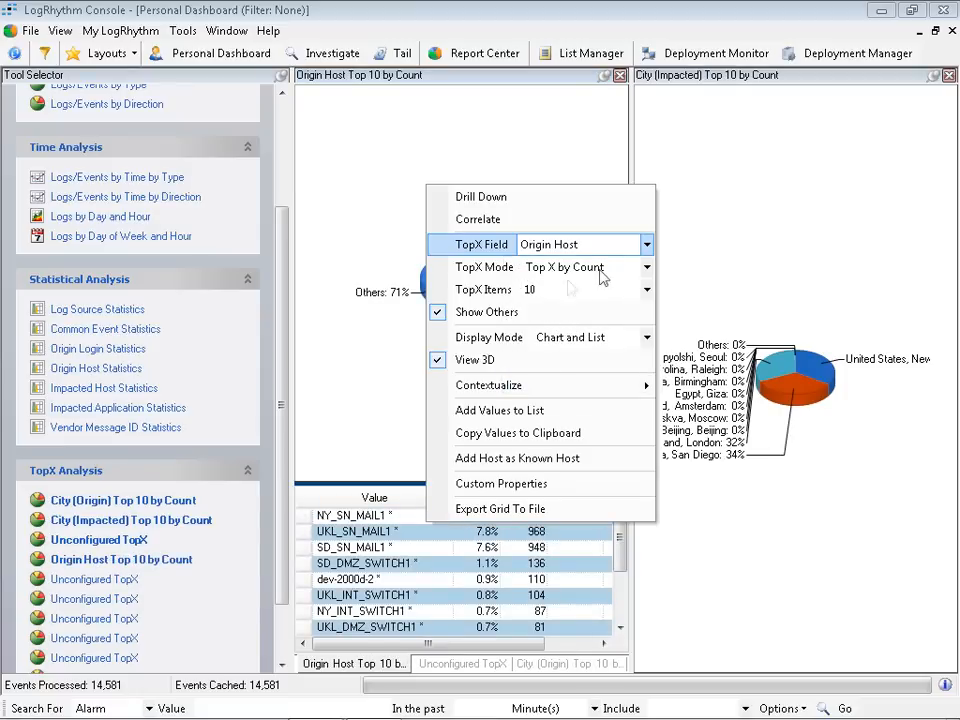
{"action": "left_click", "coordinate": [569, 339]}
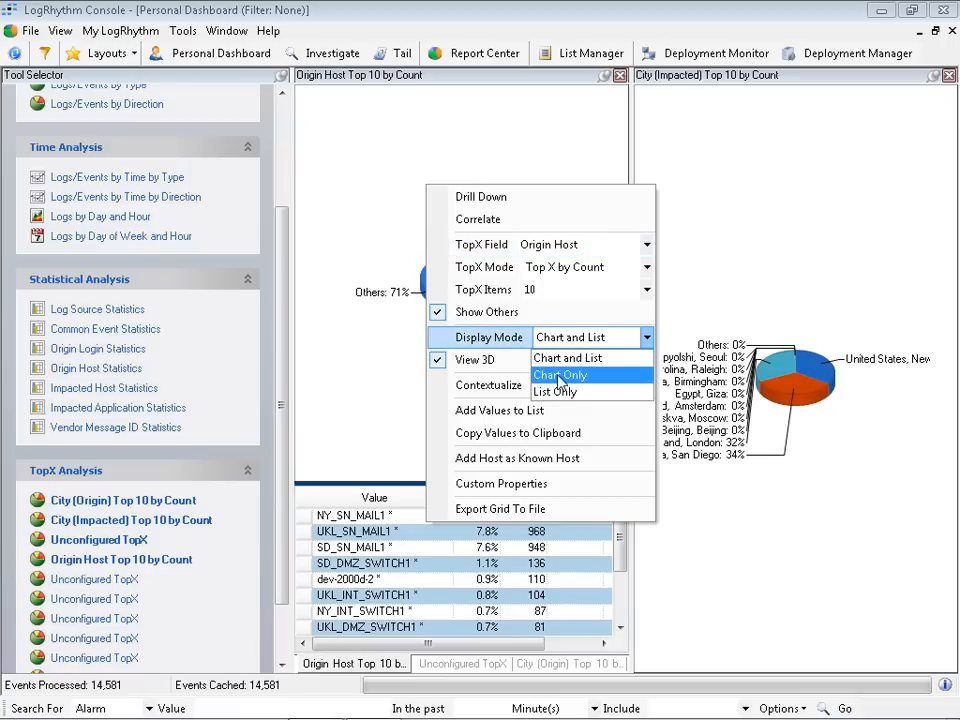
{"action": "left_click", "coordinate": [561, 391]}
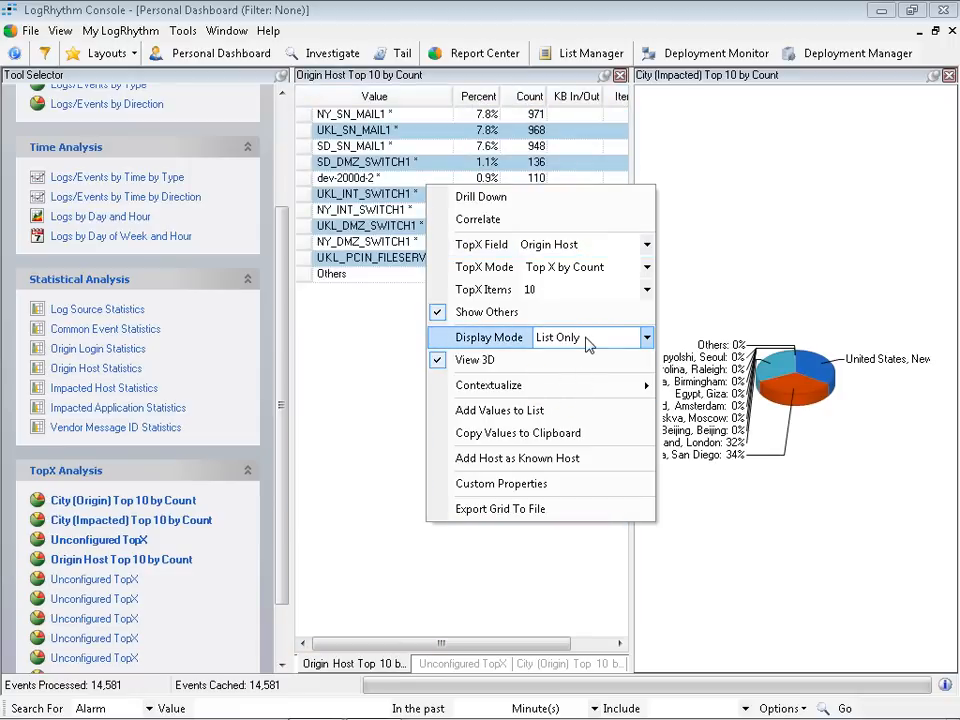
Set the remaining added unconfigured TopX chart to TopX Field Impacted Host with Display Mode List Only.
{"action": "left_click", "coordinate": [455, 662]}
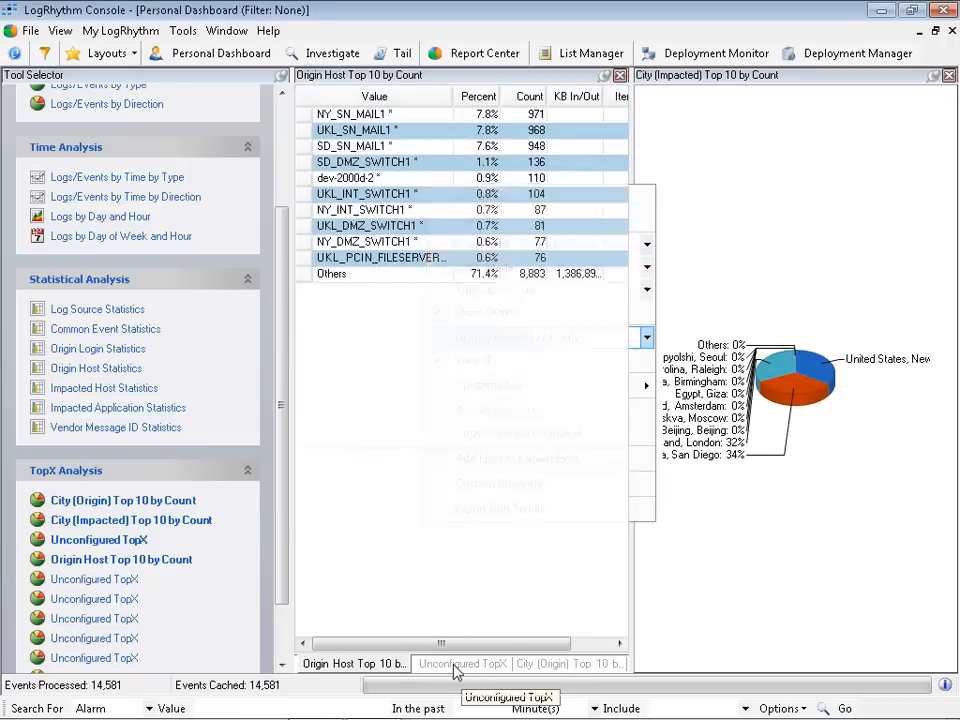
{"action": "right_click", "coordinate": [415, 233]}
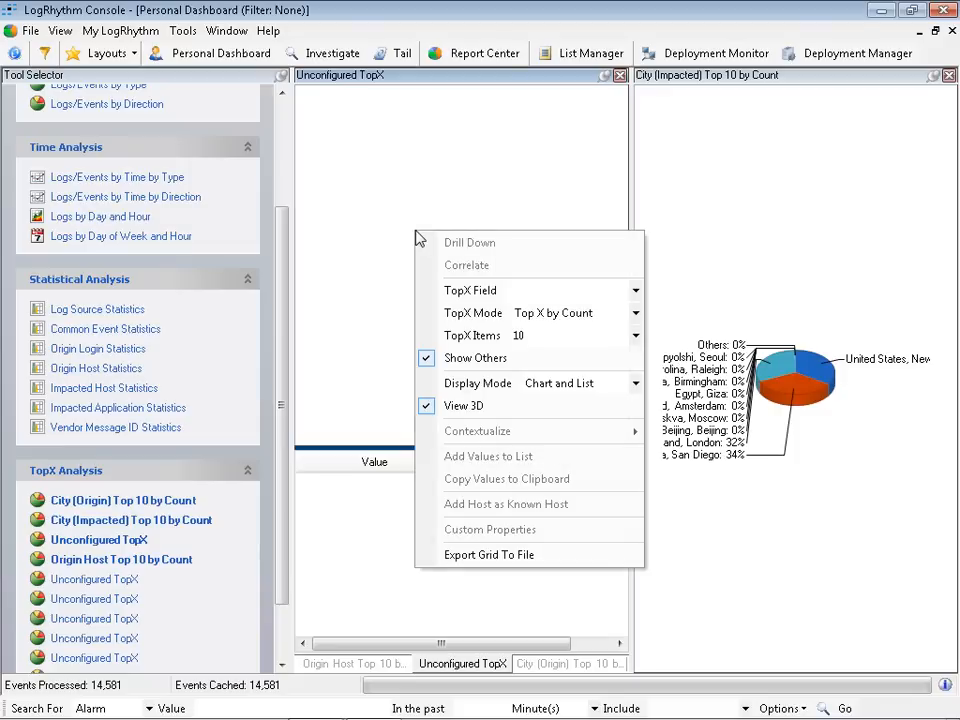
{"action": "left_click", "coordinate": [634, 290]}
{"action": "left_click_drag", "start_coordinate": [636, 332], "coordinate": [636, 366]}
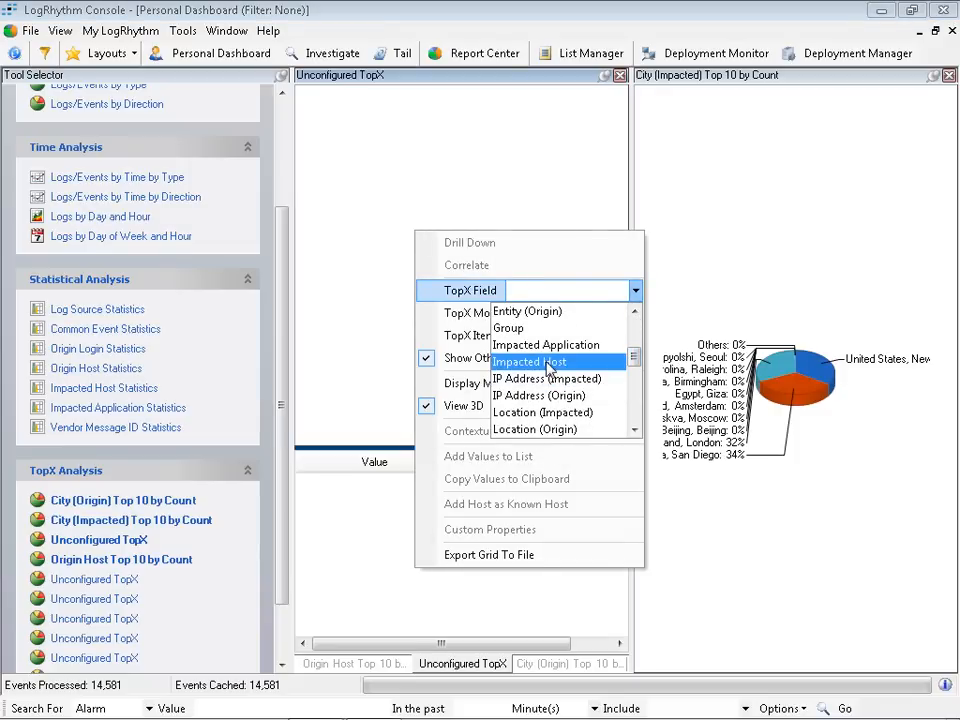
{"action": "left_click", "coordinate": [548, 364]}
{"action": "left_click", "coordinate": [557, 383]}
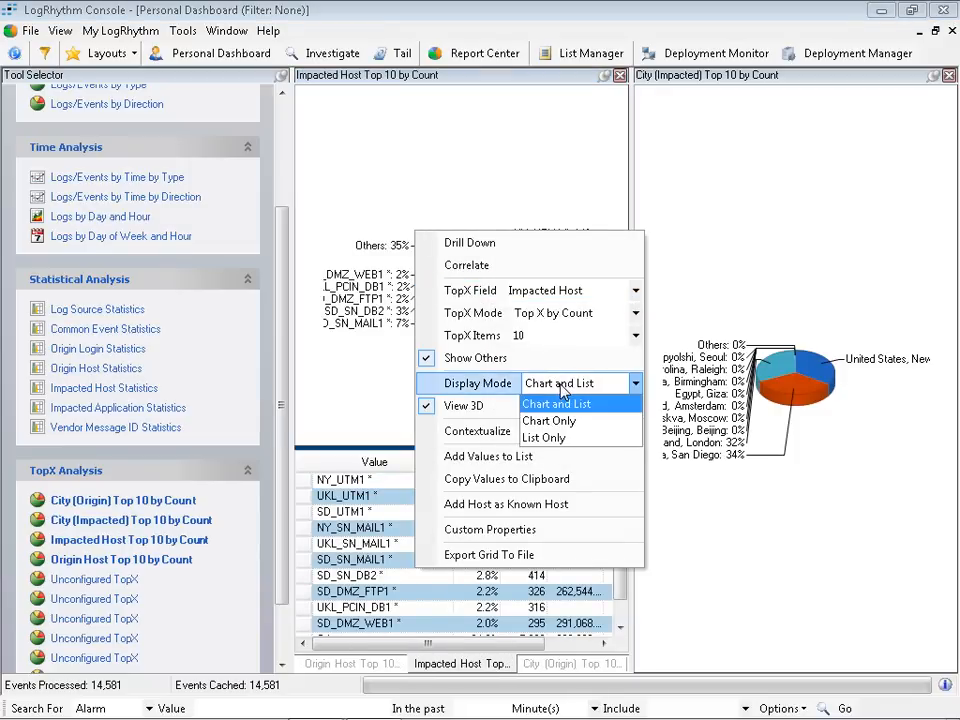
{"action": "left_click", "coordinate": [548, 439]}
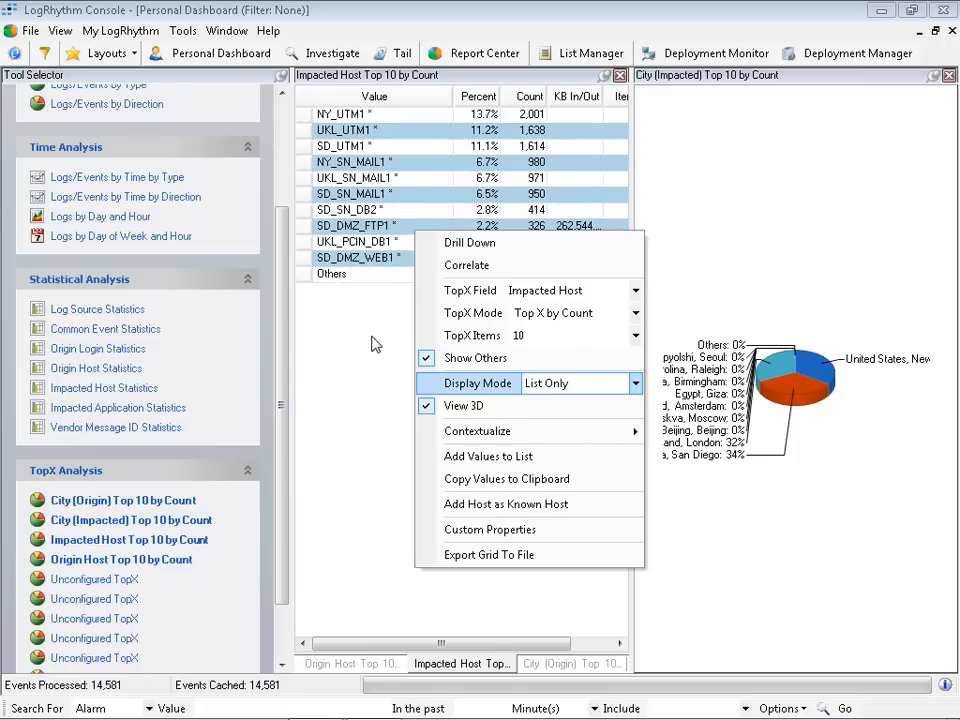
{"action": "left_click", "coordinate": [371, 344]}
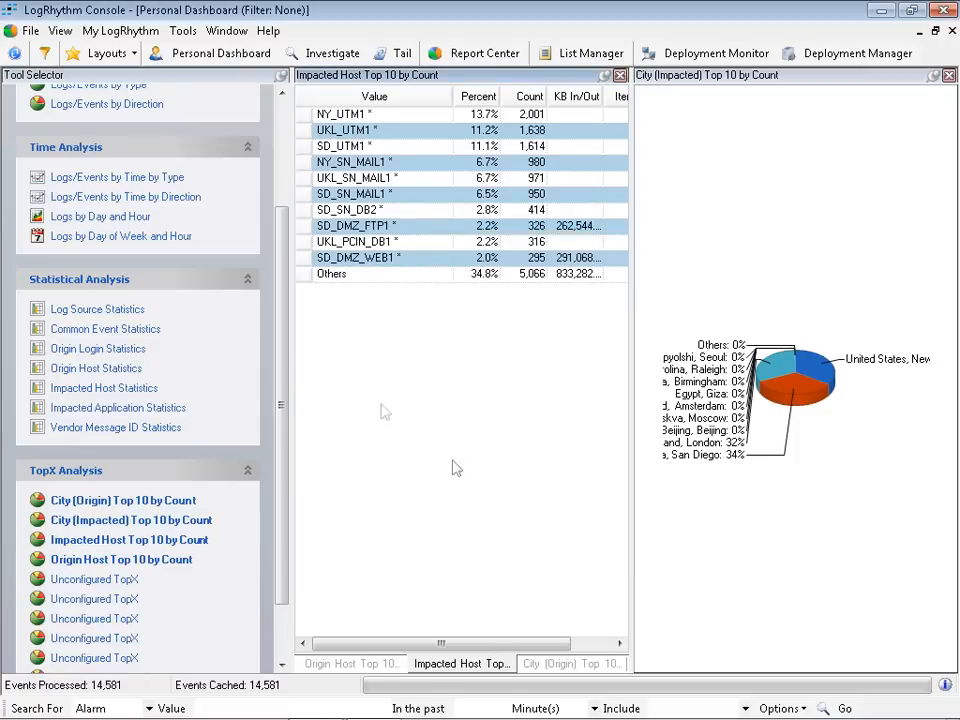
Dock the Origin Host list beneath the two city charts and place the Impacted Host list beside it.
{"action": "left_click", "coordinate": [357, 668]}
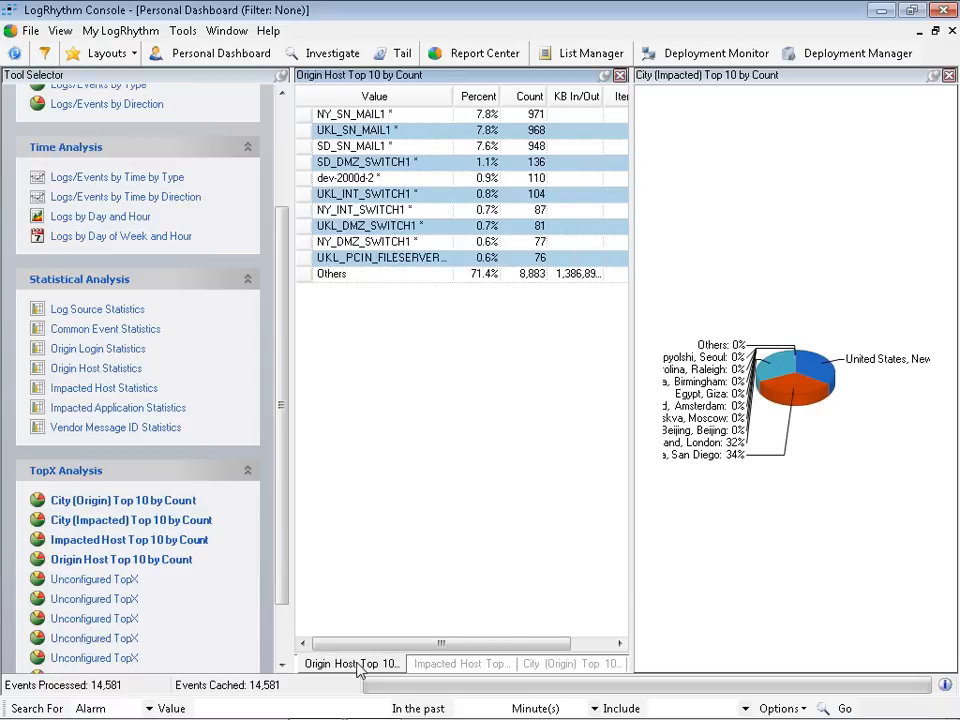
{"action": "mouse_move", "coordinate": [362, 672]}
{"action": "left_mouse_down"}
{"action": "mouse_move", "coordinate": [375, 680]}
{"action": "mouse_move", "coordinate": [589, 621]}
{"action": "mouse_move", "coordinate": [617, 643]}
{"action": "mouse_move", "coordinate": [612, 677]}
{"action": "mouse_move", "coordinate": [653, 677]}
{"action": "mouse_move", "coordinate": [645, 688]}
{"action": "left_mouse_up"}
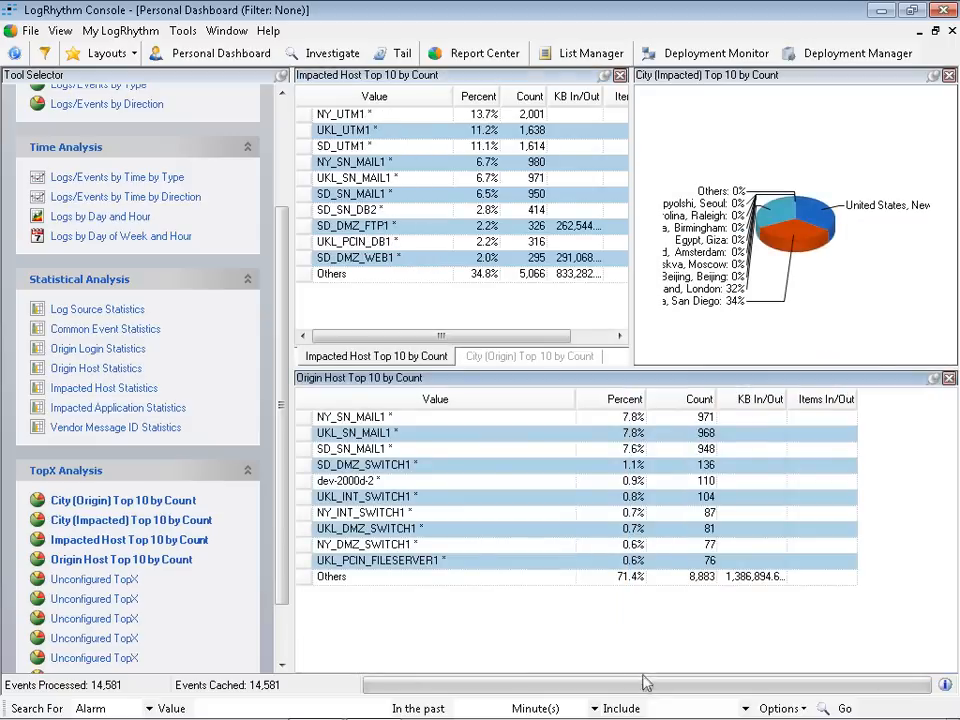
{"action": "left_click", "coordinate": [518, 360]}
{"action": "left_click", "coordinate": [378, 360]}
{"action": "mouse_move", "coordinate": [378, 362]}
{"action": "left_mouse_down"}
{"action": "mouse_move", "coordinate": [720, 480]}
{"action": "mouse_move", "coordinate": [936, 493]}
{"action": "left_mouse_up"}
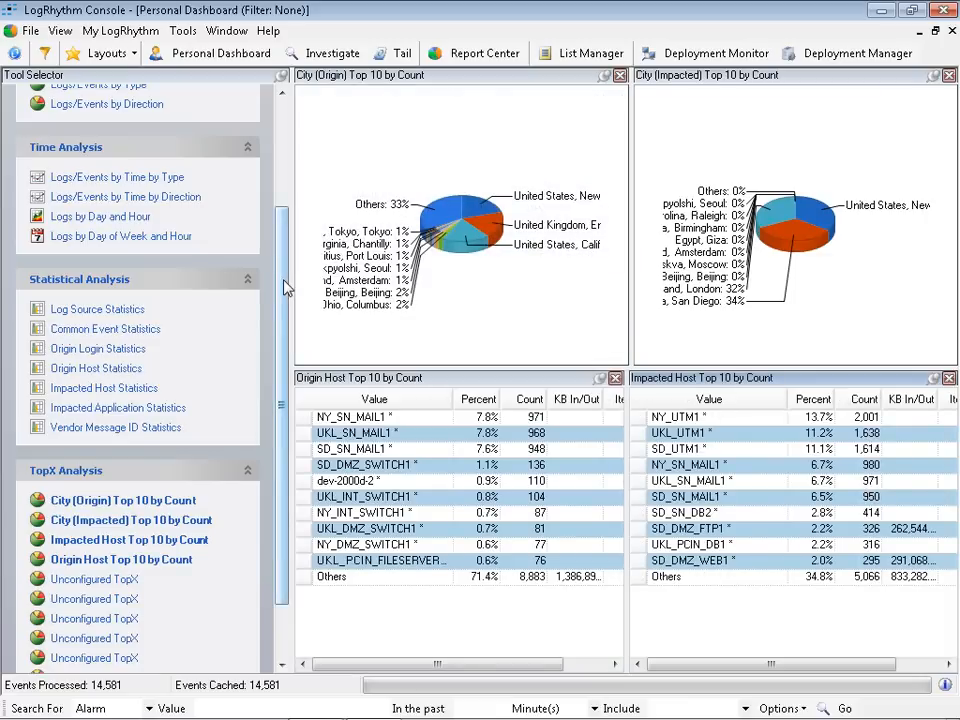
Add the Logs/Events by Time by Direction chart and dock it across the full width beneath the host lists.
{"action": "scroll", "coordinate": [215, 250], "scroll_direction": "up", "scroll_amount": 3}
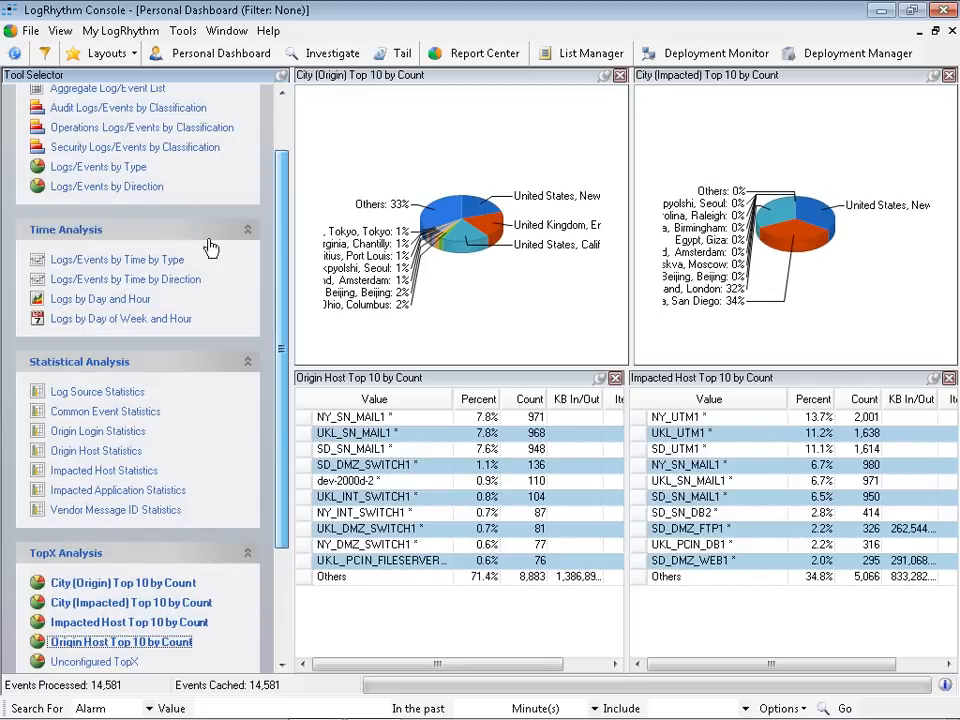
{"action": "left_click", "coordinate": [108, 318]}
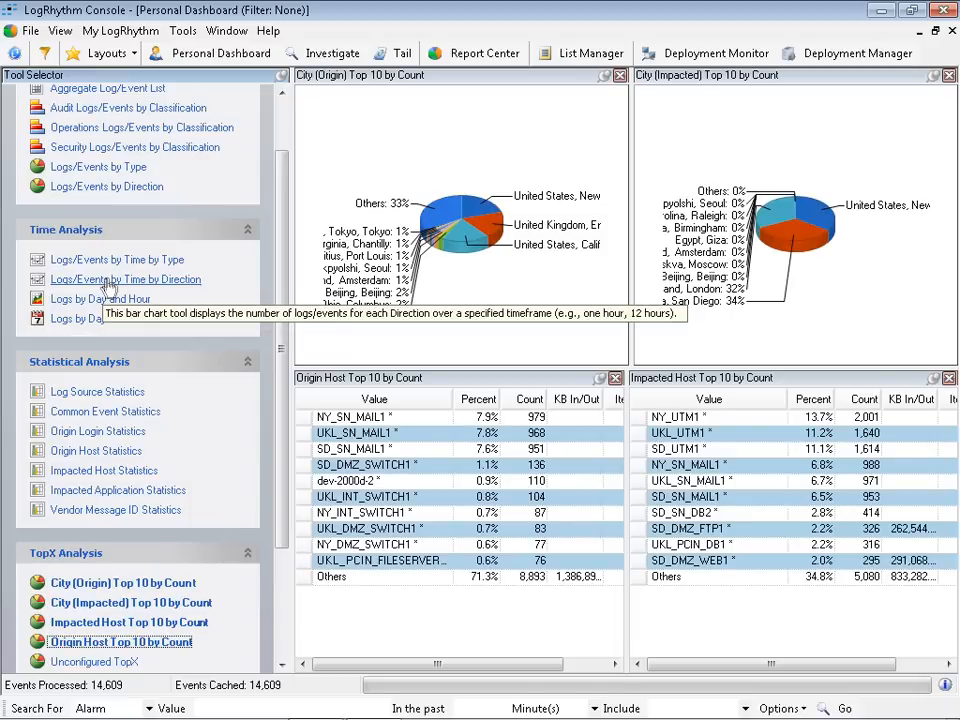
{"action": "left_click", "coordinate": [110, 282]}
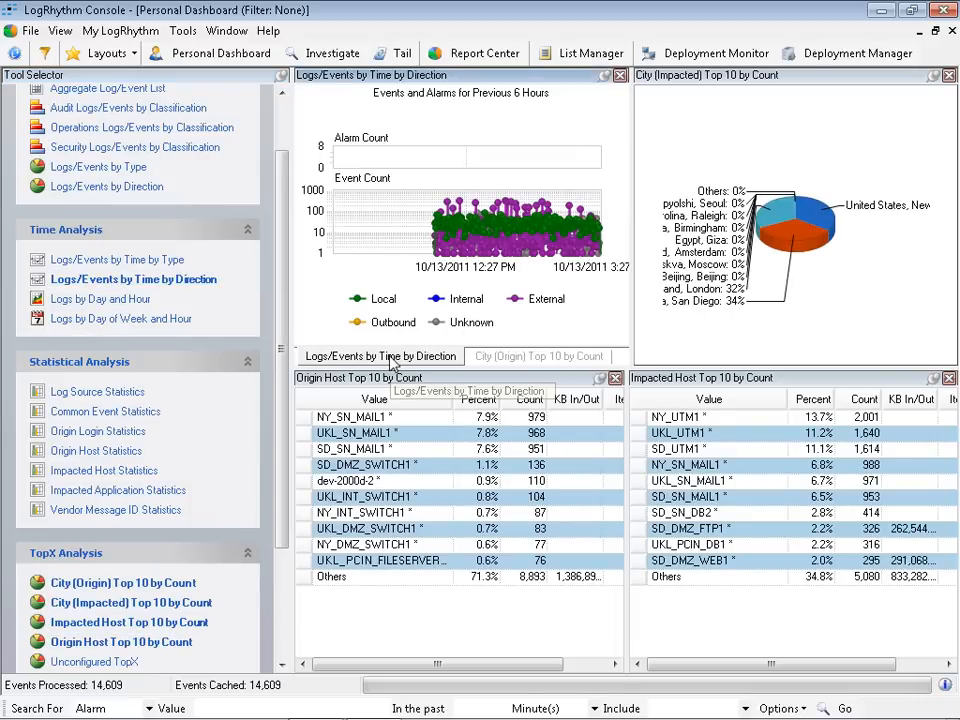
{"action": "left_click_drag", "start_coordinate": [392, 354], "coordinate": [632, 692]}
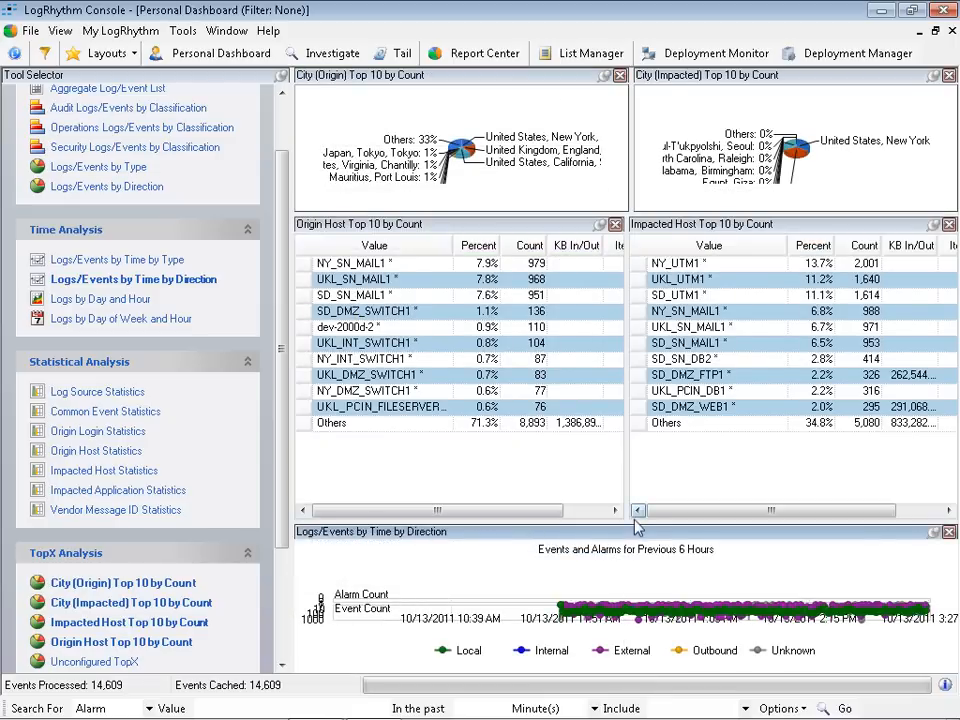
Resize the dashboard rows to give the time chart and city charts more height, and align the city charts' divider with the host lists.
{"action": "left_click_drag", "start_coordinate": [637, 463], "coordinate": [621, 221]}
{"action": "left_click_drag", "start_coordinate": [613, 144], "coordinate": [612, 248]}
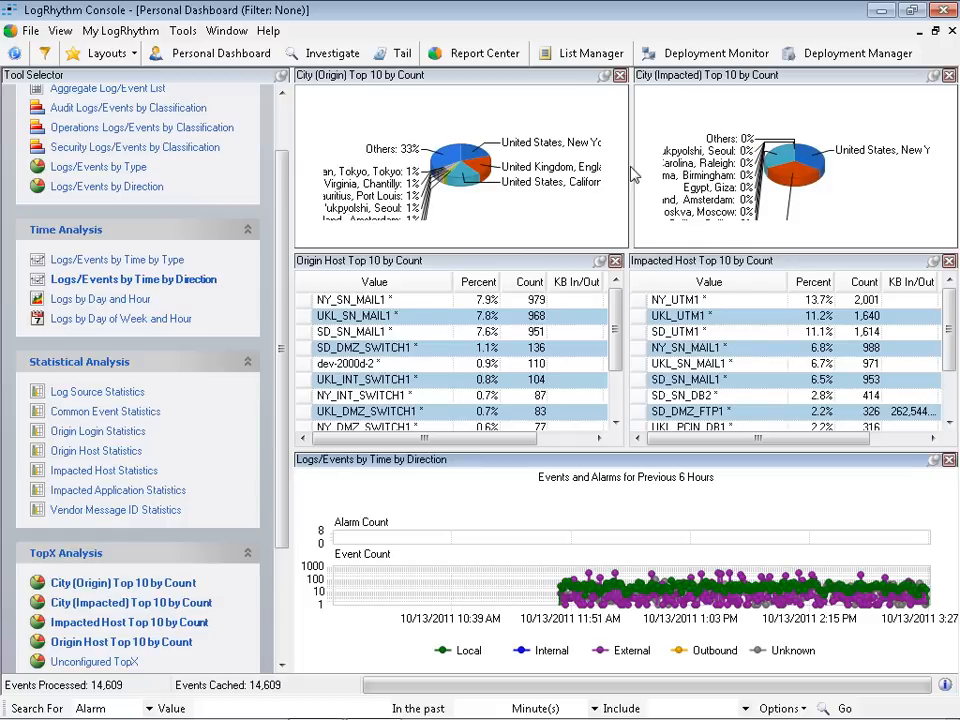
{"action": "left_click_drag", "start_coordinate": [624, 169], "coordinate": [627, 168]}
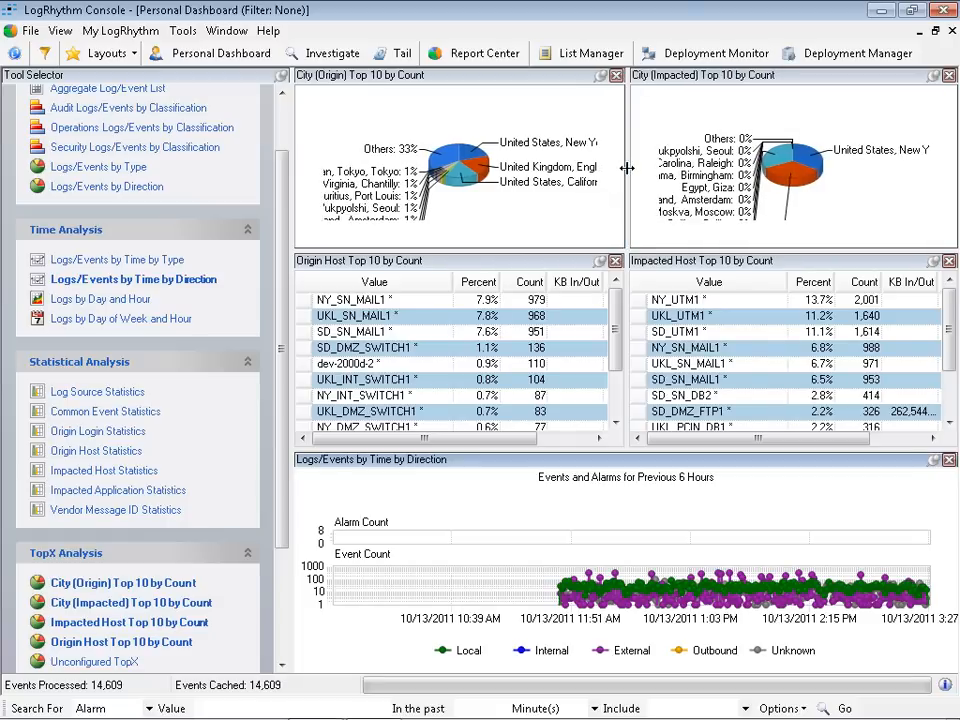
{"action": "mouse_move", "coordinate": [502, 168]}
{"action": "mouse_move", "coordinate": [516, 130]}
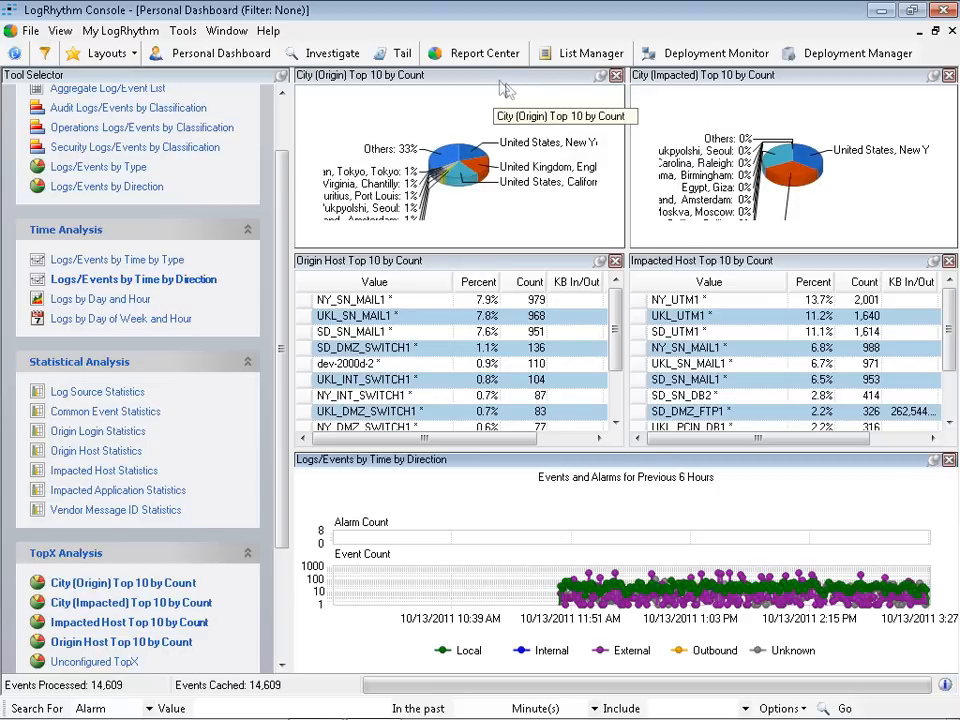
Hide the Tool Selector and increase the height of the two city charts' row.
{"action": "left_click", "coordinate": [60, 31]}
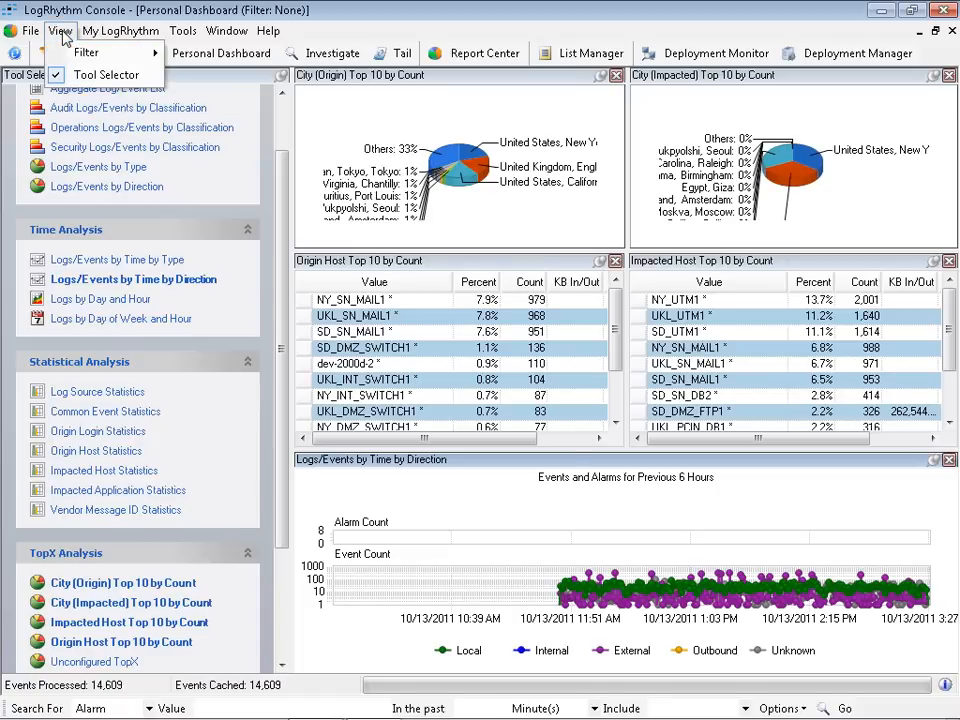
{"action": "left_click", "coordinate": [82, 76]}
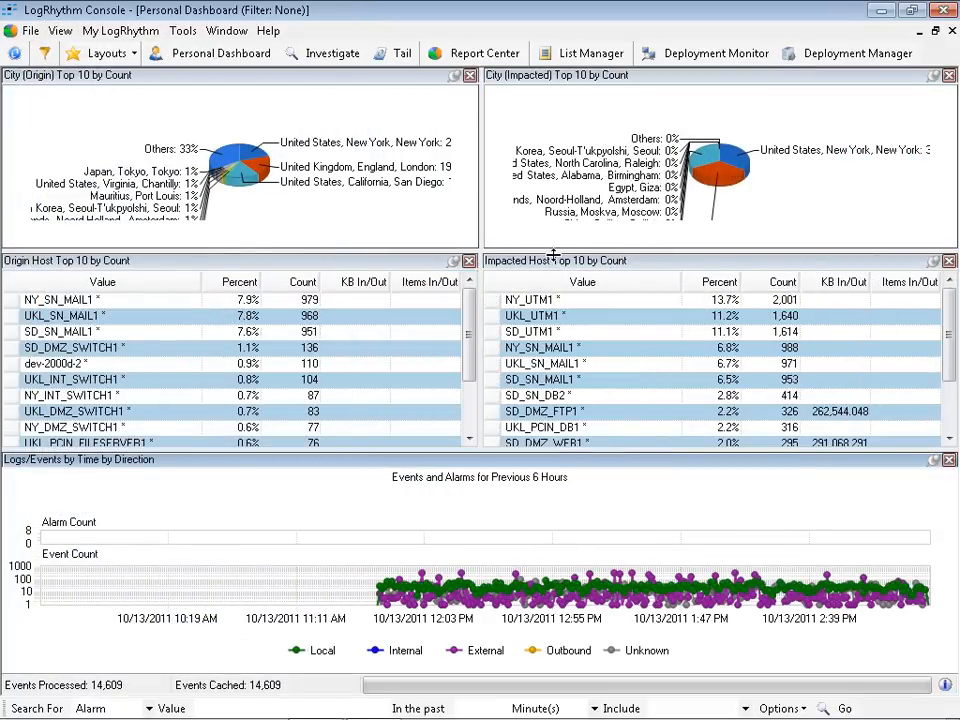
{"action": "left_click_drag", "start_coordinate": [555, 251], "coordinate": [553, 290]}
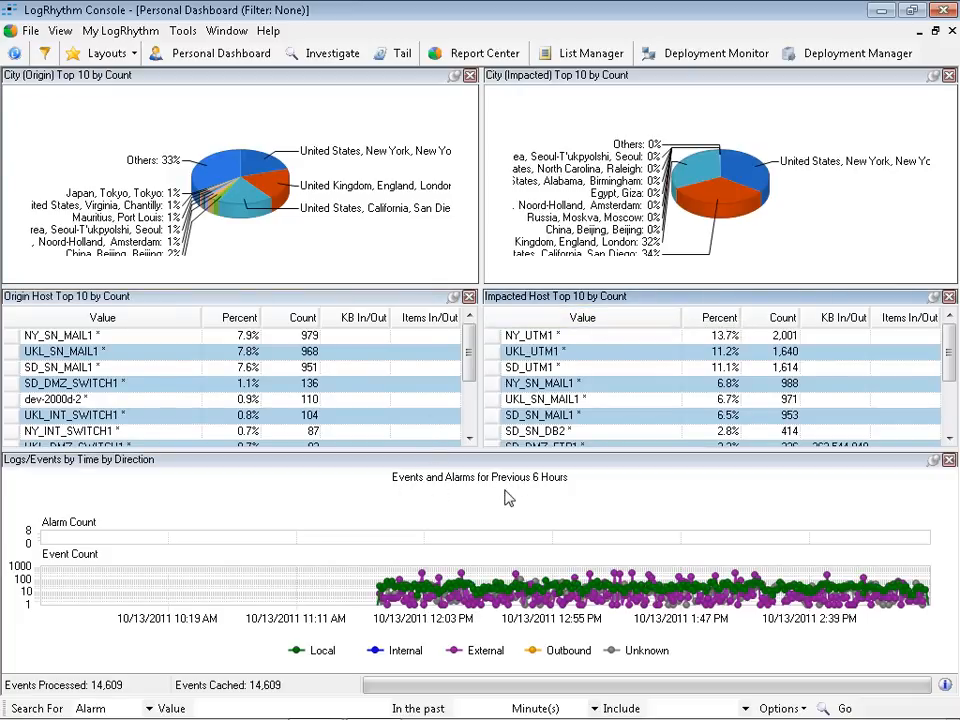
Turn off Show Alarms and enable View 3D for the Logs/Events by Time by Direction chart.
{"action": "right_click", "coordinate": [443, 516]}
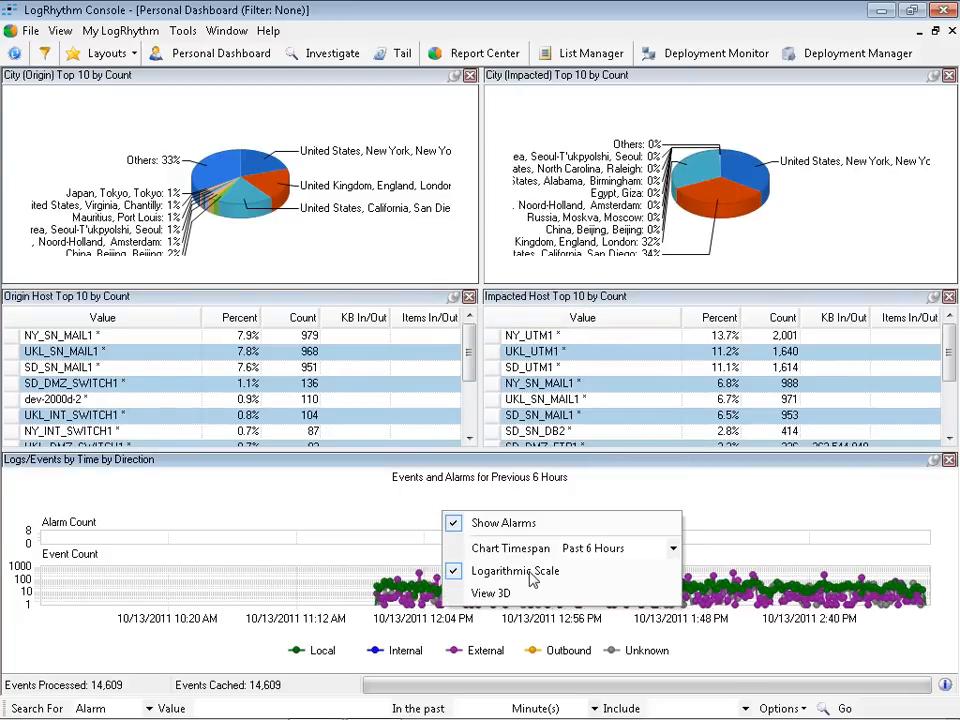
{"action": "left_click", "coordinate": [478, 523]}
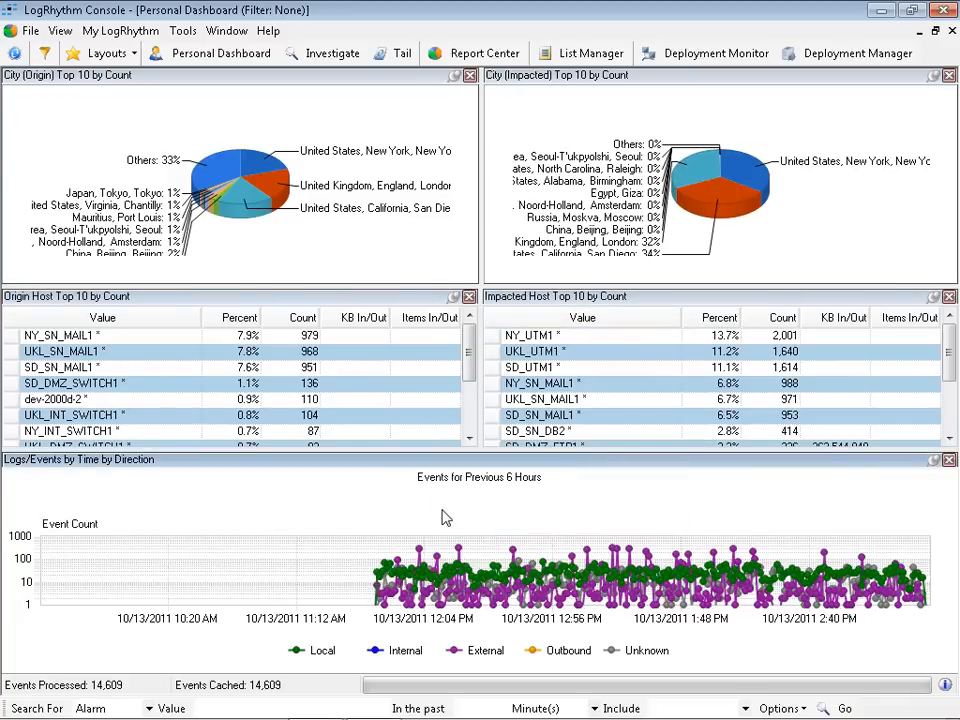
{"action": "right_click", "coordinate": [444, 514]}
{"action": "left_click", "coordinate": [515, 566]}
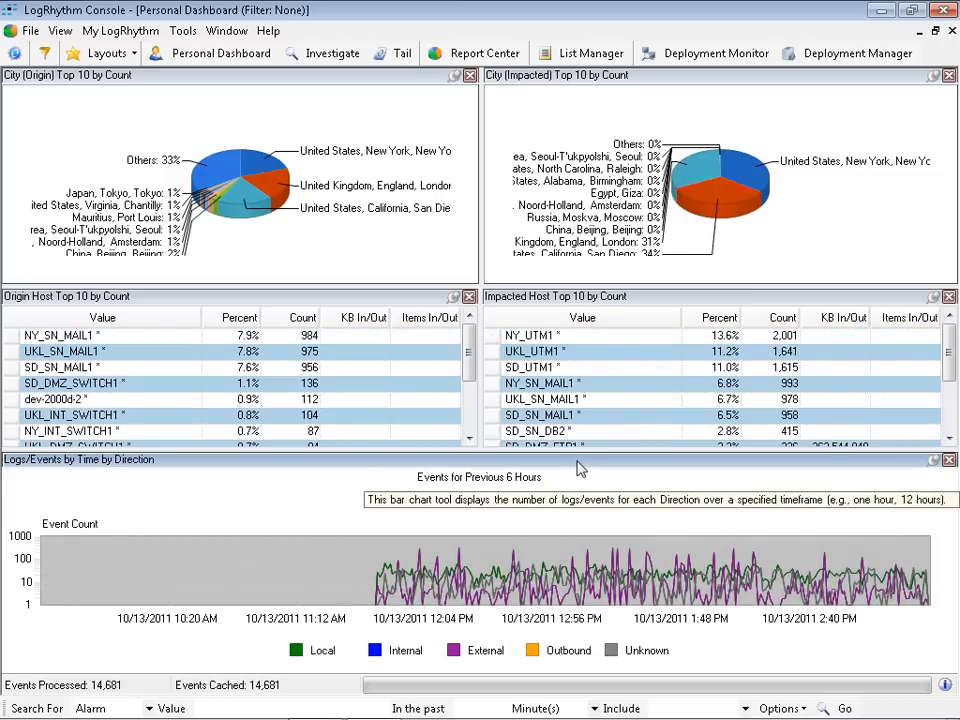
Save the changes to the New Executive Dashboard layout.
{"action": "mouse_move", "coordinate": [456, 178]}
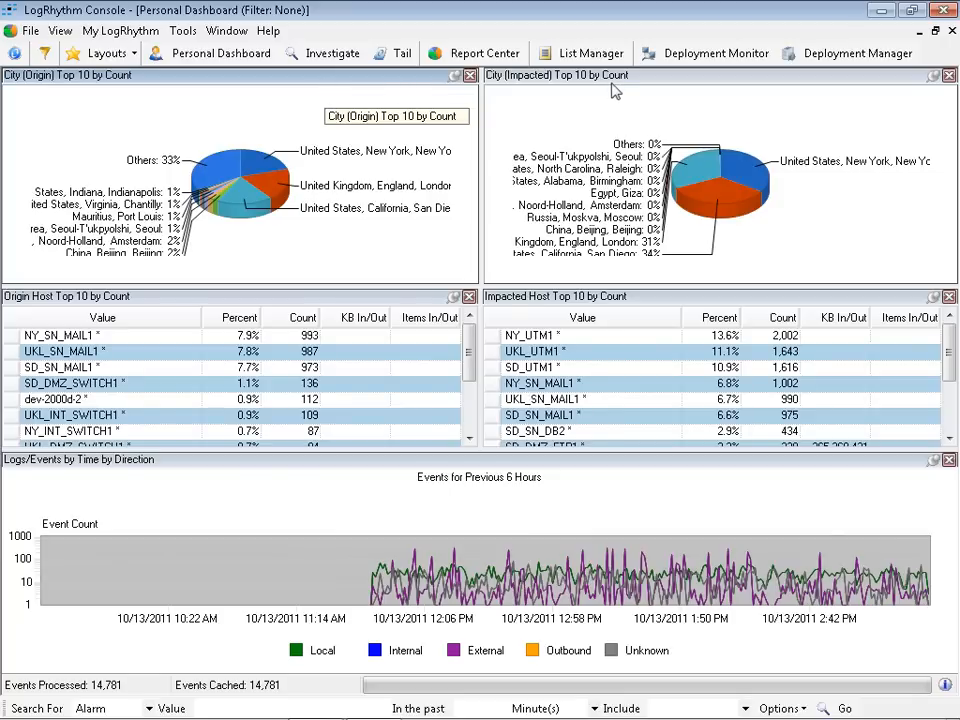
{"action": "left_click", "coordinate": [105, 55]}
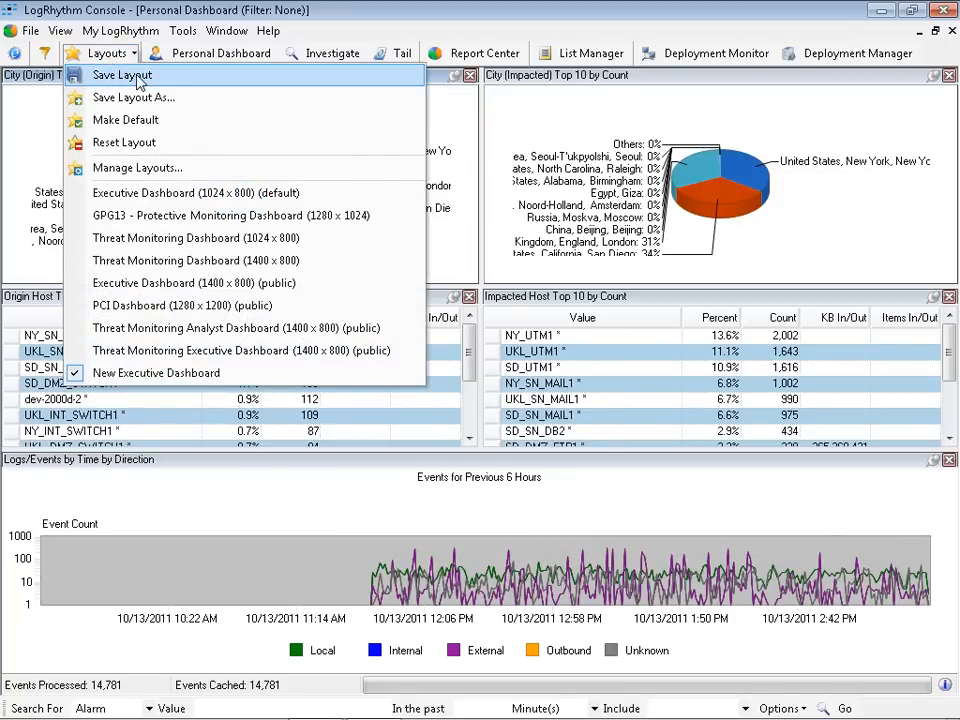
{"action": "left_click", "coordinate": [113, 78]}
{"action": "mouse_move", "coordinate": [342, 146]}
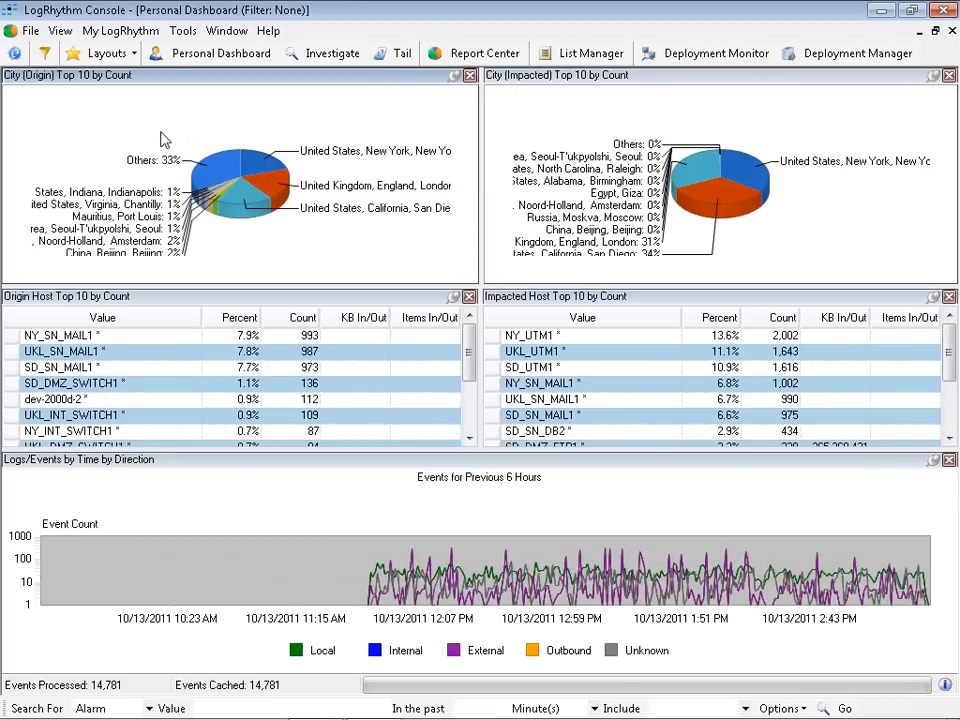
Switch to the Threat Monitoring Dashboard (1024 x 800) layout and return to New Executive Dashboard.
{"action": "left_click", "coordinate": [106, 55]}
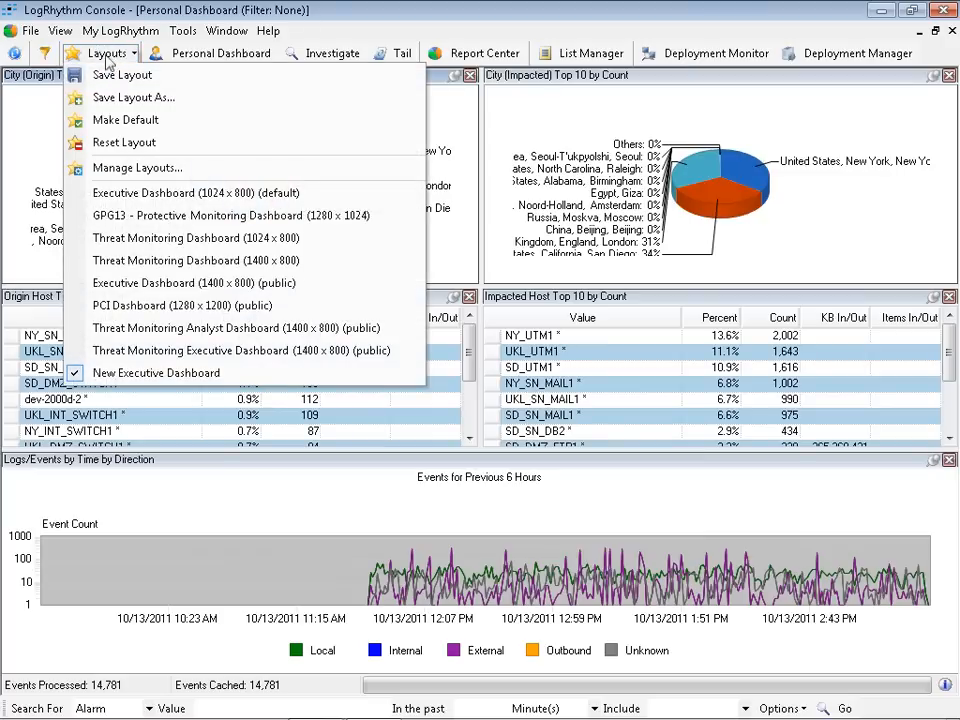
{"action": "left_click", "coordinate": [163, 242]}
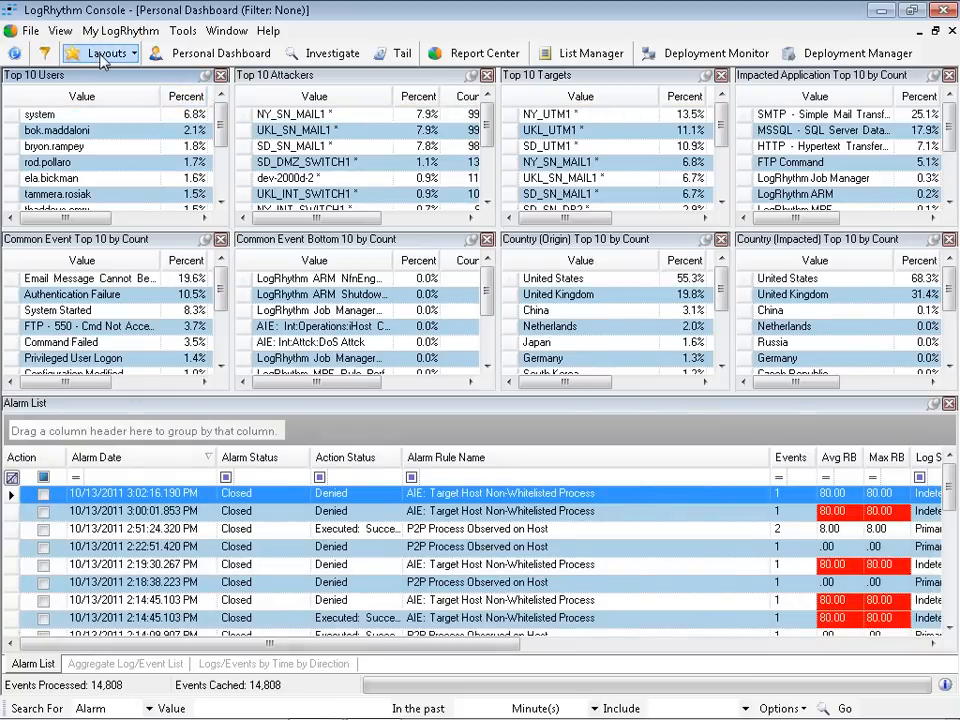
{"action": "left_click", "coordinate": [103, 56]}
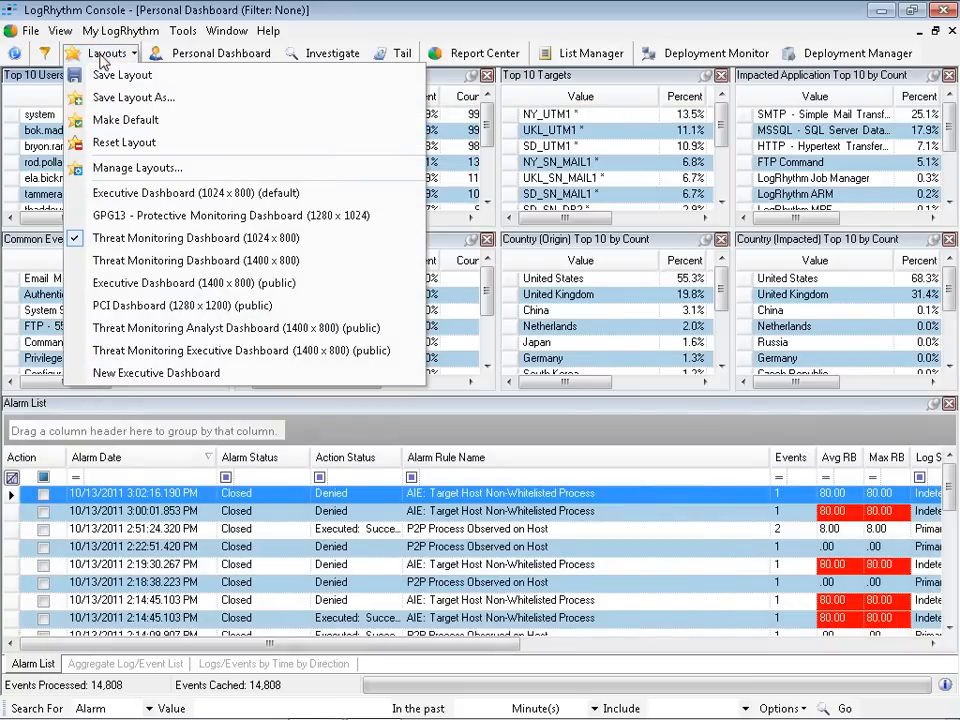
{"action": "left_click", "coordinate": [165, 373]}
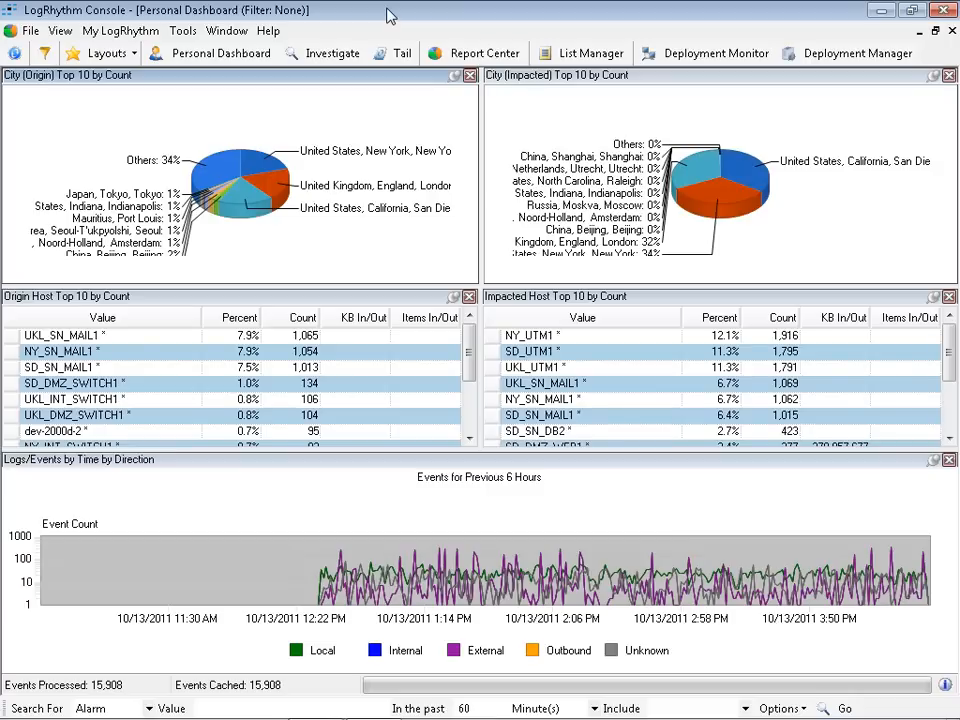
Open the Knowledge Base Manager maximized, enlarge the modules list and widen its Name column to show full module names.
{"action": "left_click", "coordinate": [183, 32]}
{"action": "mouse_move", "coordinate": [236, 127]}
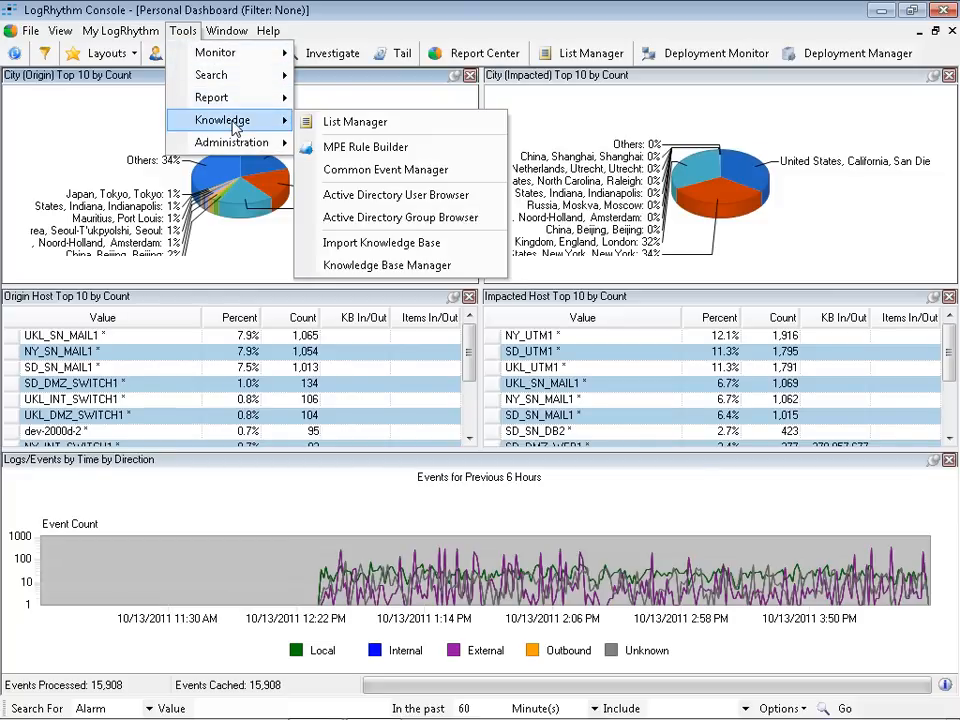
{"action": "left_click", "coordinate": [389, 266]}
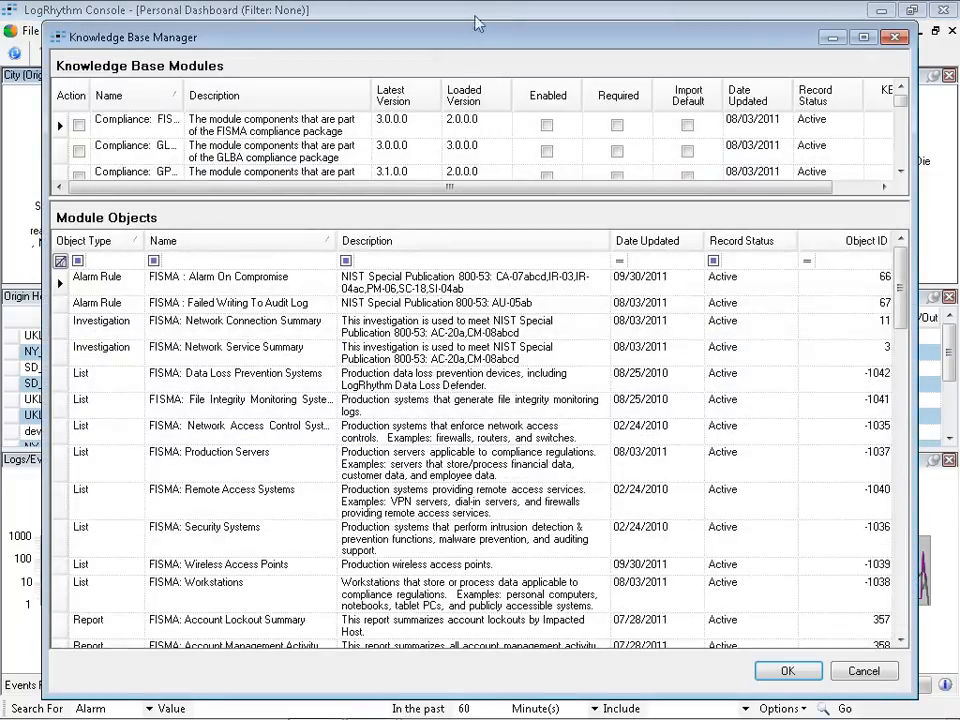
{"action": "double_click", "coordinate": [464, 41]}
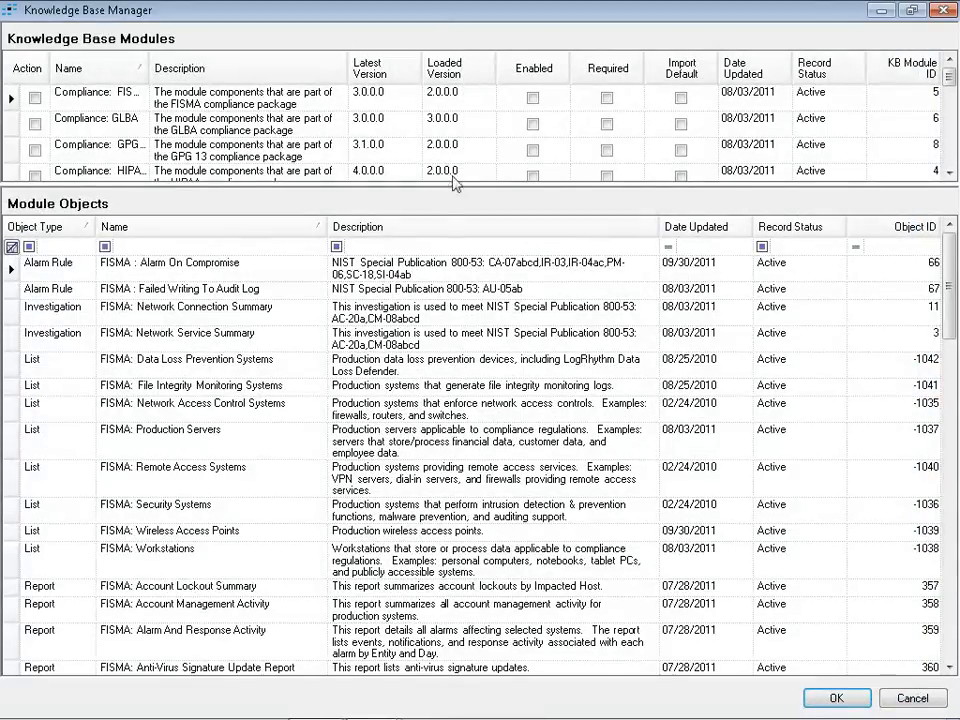
{"action": "left_click_drag", "start_coordinate": [456, 184], "coordinate": [456, 249]}
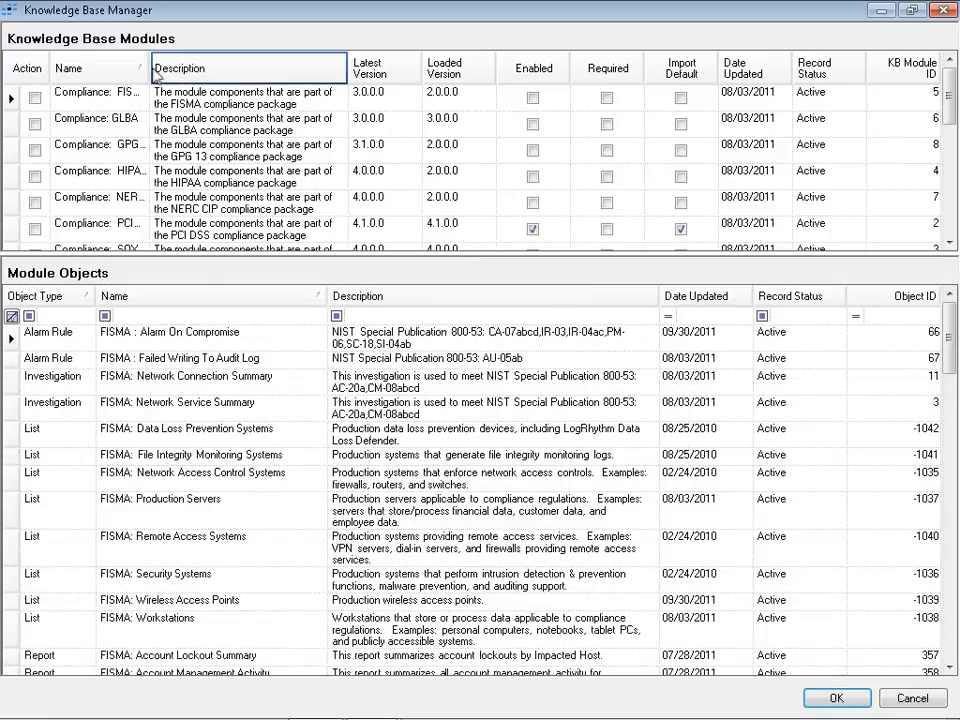
{"action": "left_click_drag", "start_coordinate": [149, 68], "coordinate": [192, 68]}
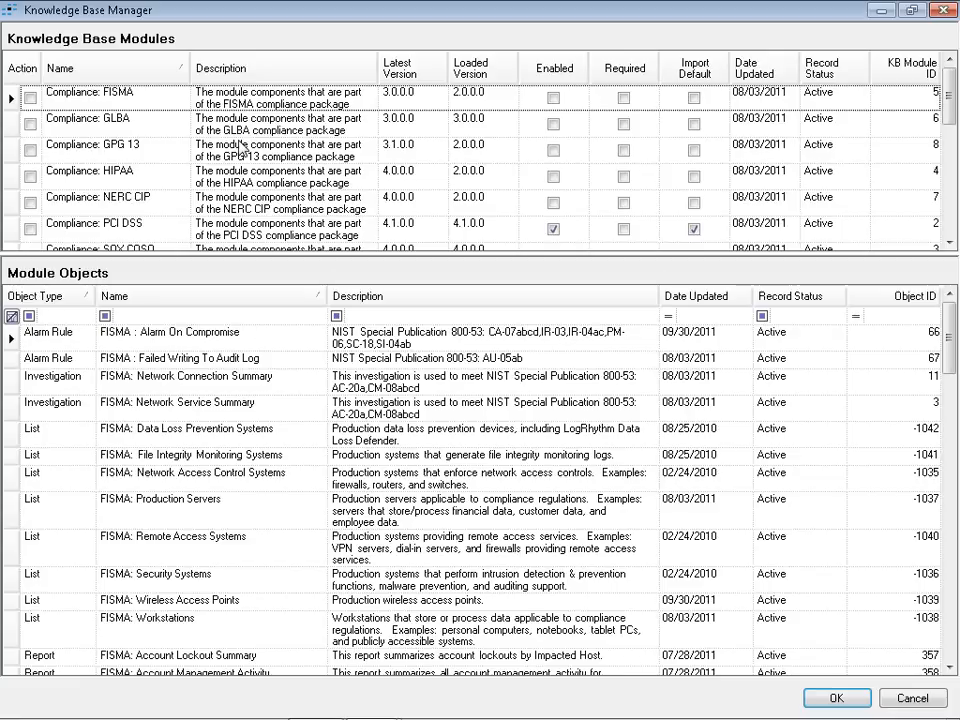
Examine the module objects of the FISMA, GPG 13, HIPAA and PCI DSS compliance modules.
{"action": "left_click", "coordinate": [13, 97]}
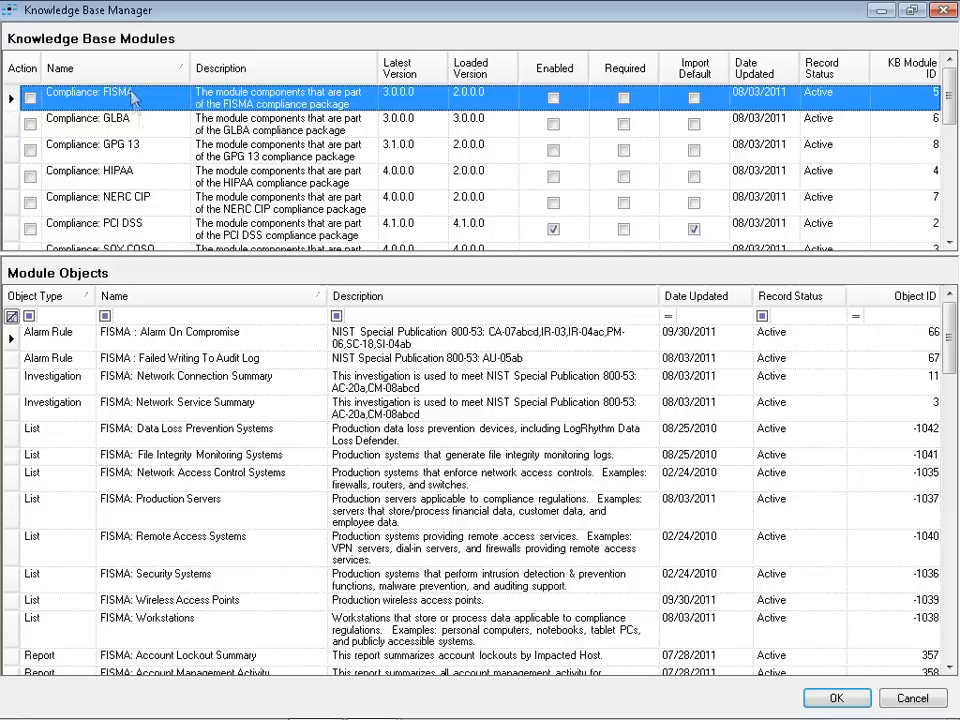
{"action": "left_click", "coordinate": [13, 150]}
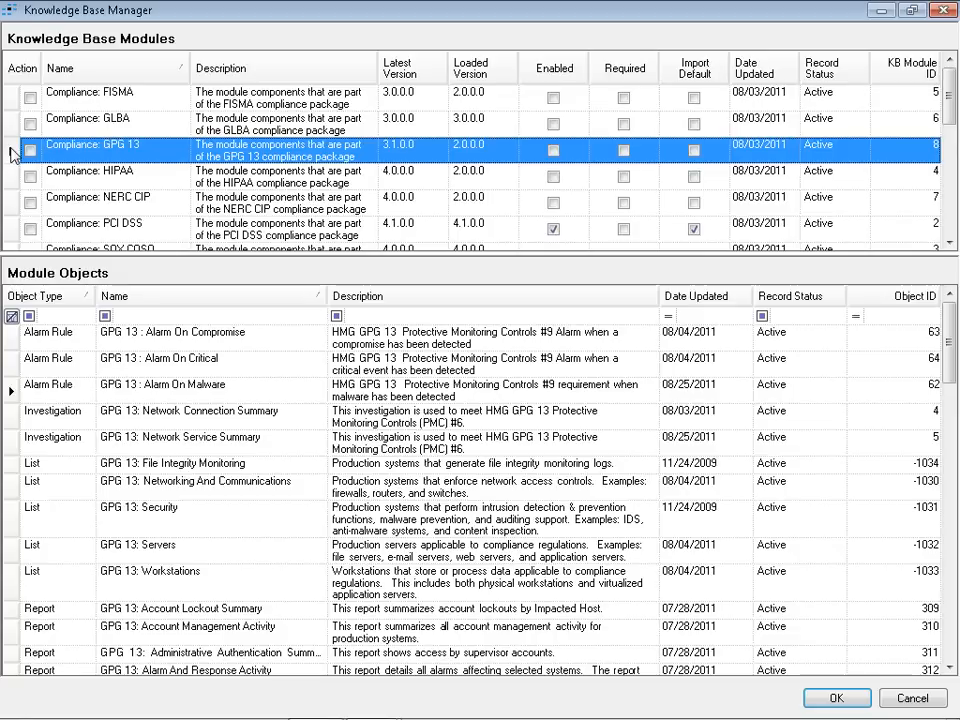
{"action": "left_click", "coordinate": [12, 176]}
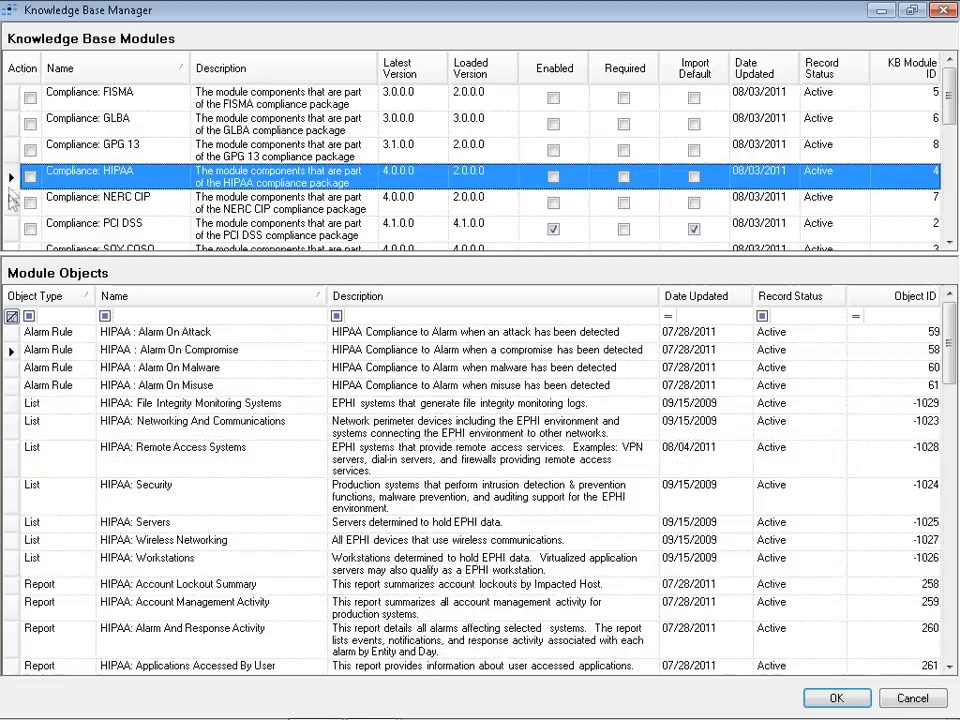
{"action": "left_click", "coordinate": [14, 229]}
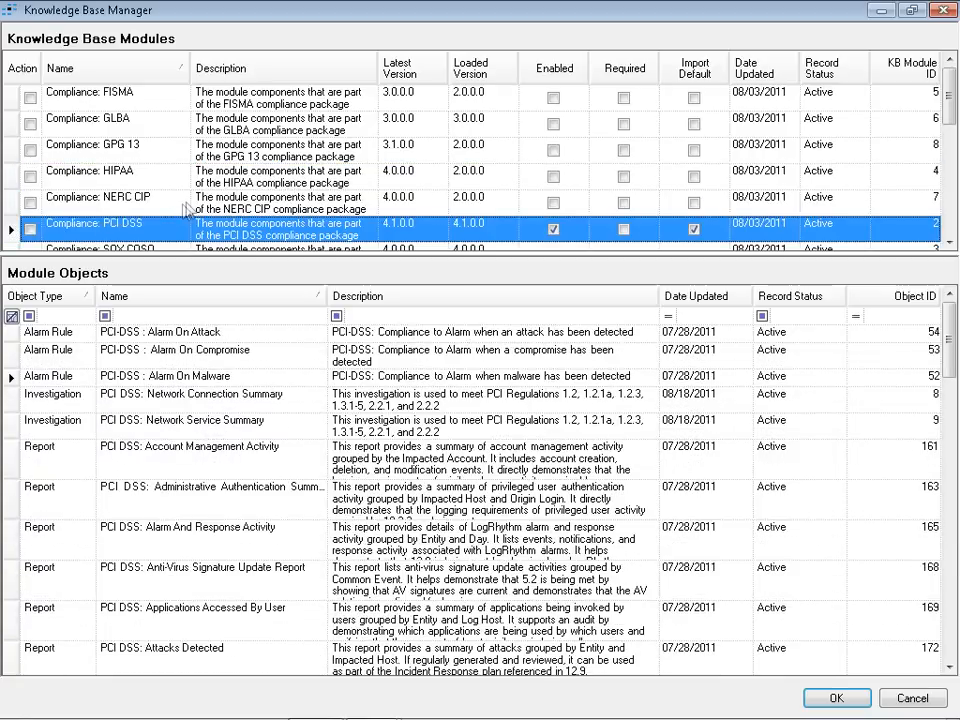
Browse the remaining knowledge base modules and view the objects of the User Monitoring module.
{"action": "scroll", "coordinate": [190, 205], "scroll_direction": "down", "scroll_amount": 4}
{"action": "scroll", "coordinate": [215, 185], "scroll_direction": "up", "scroll_amount": 1}
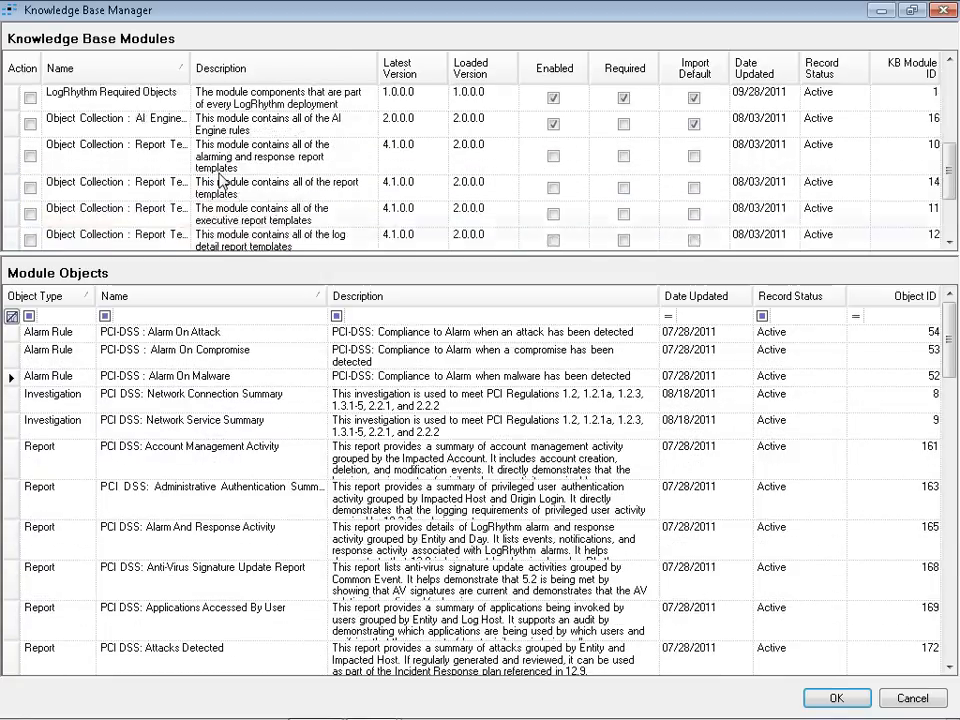
{"action": "scroll", "coordinate": [219, 174], "scroll_direction": "up", "scroll_amount": 3}
{"action": "left_click_drag", "start_coordinate": [950, 118], "coordinate": [953, 207]}
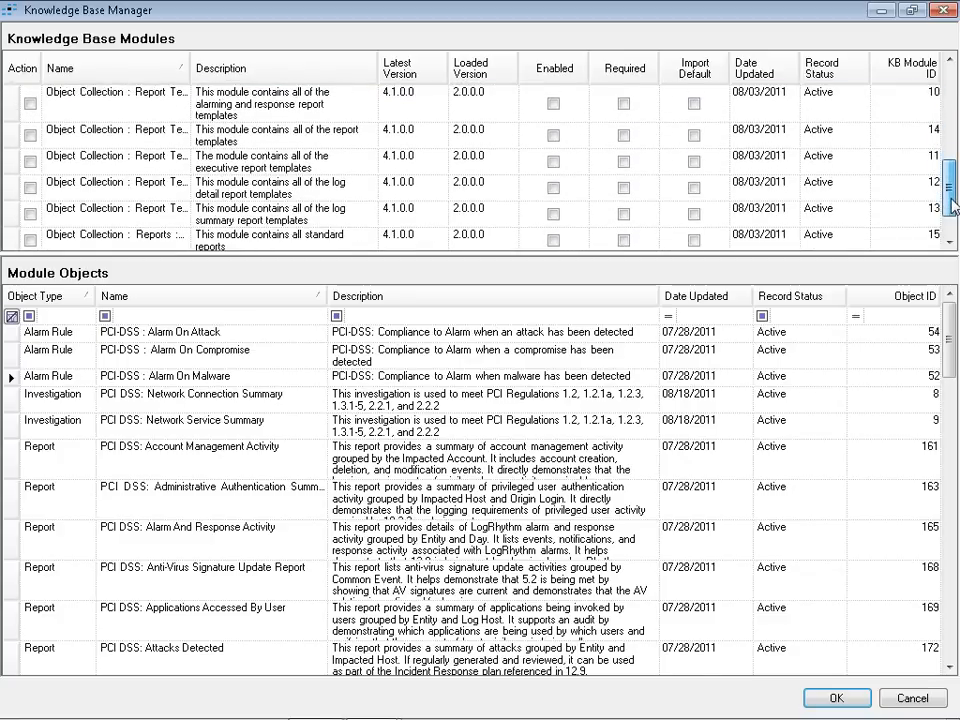
{"action": "left_click_drag", "start_coordinate": [956, 188], "coordinate": [956, 210]}
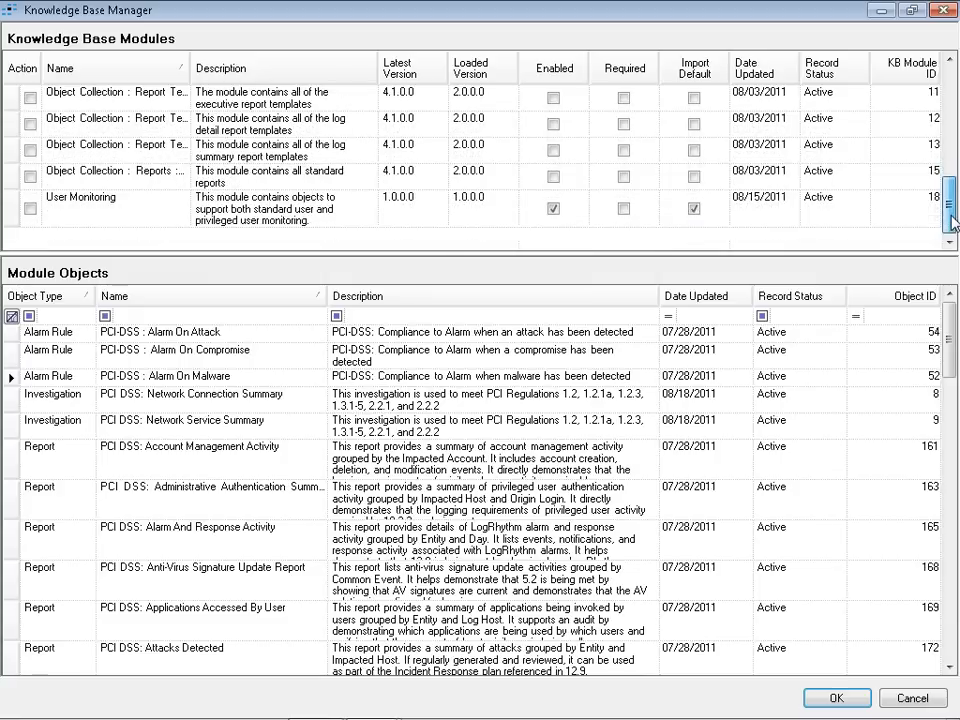
{"action": "left_click", "coordinate": [11, 208]}
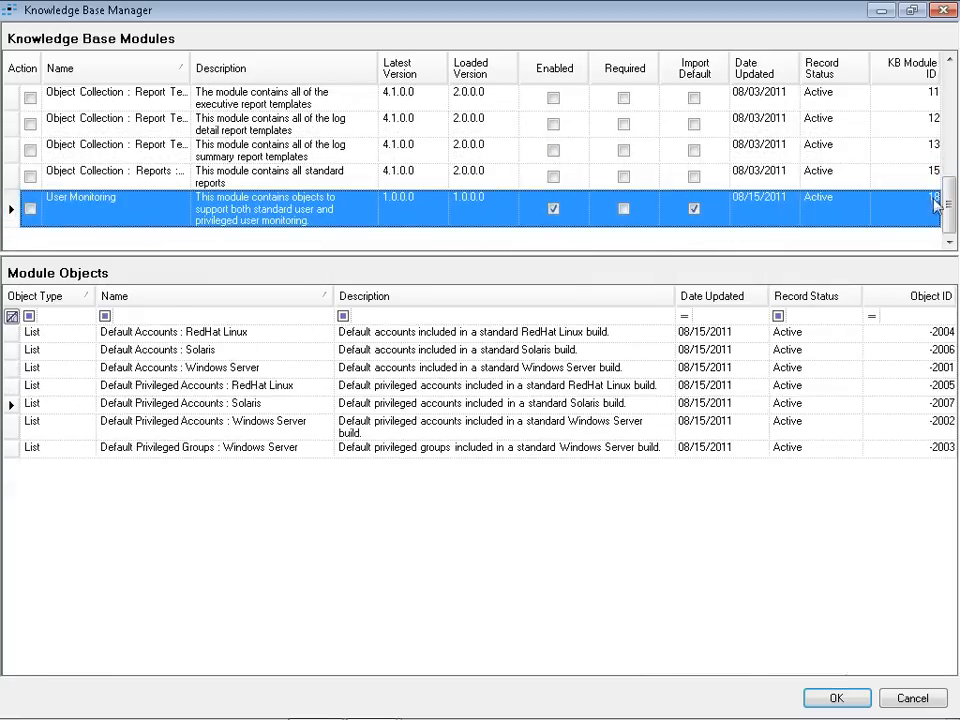
Select the Compliance: PCI DSS module and filter its objects by the Alarm Rule object type.
{"action": "left_click_drag", "start_coordinate": [949, 203], "coordinate": [955, 113]}
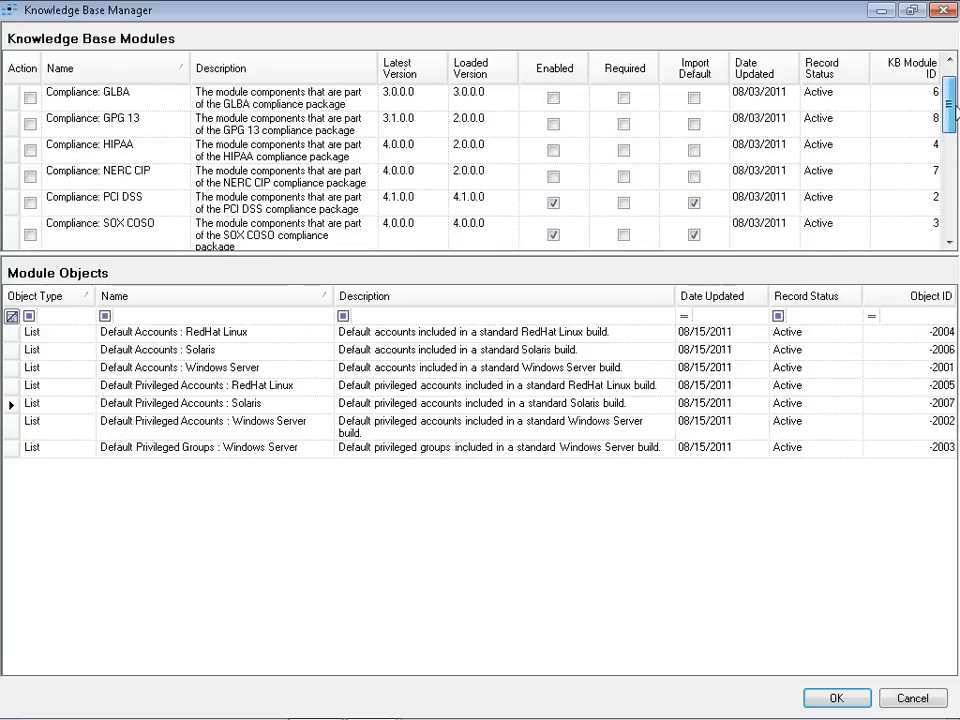
{"action": "left_click", "coordinate": [12, 205]}
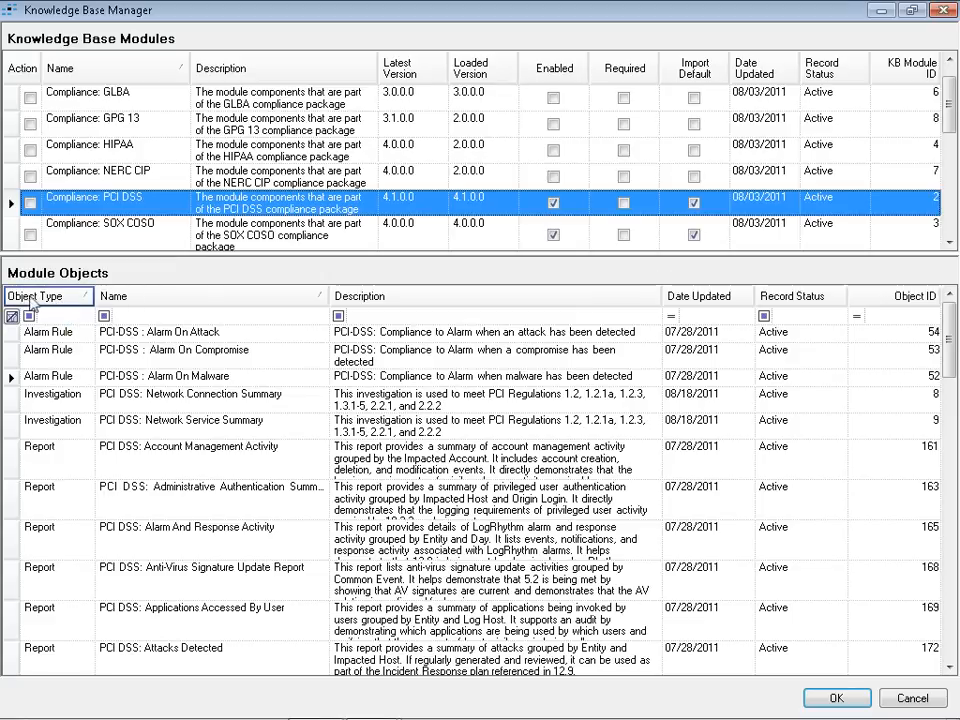
{"action": "left_click", "coordinate": [68, 317]}
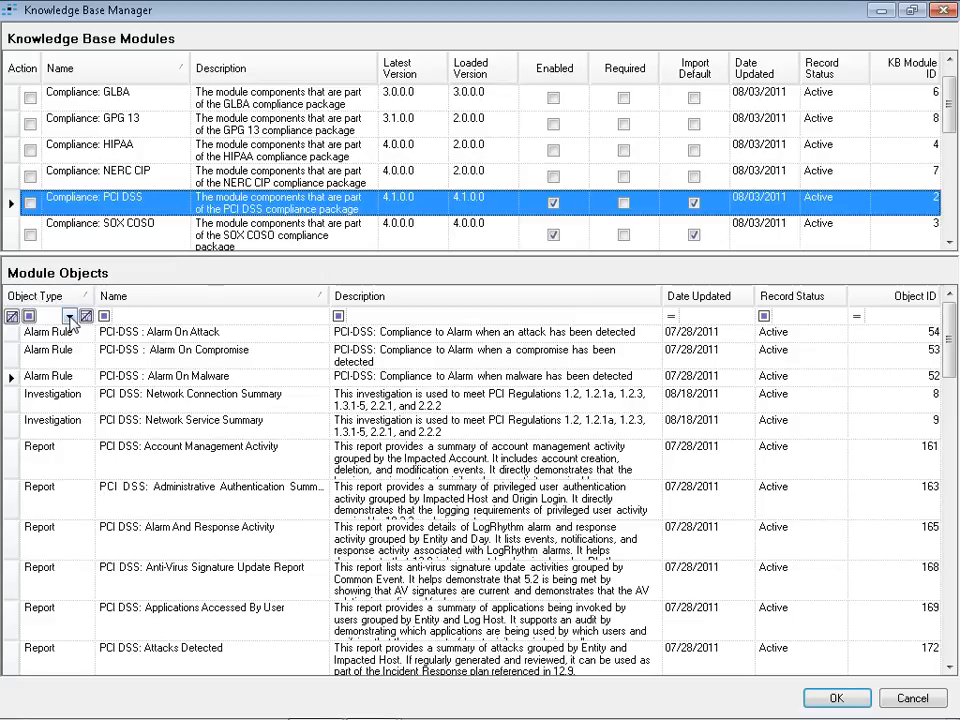
{"action": "left_click", "coordinate": [69, 317]}
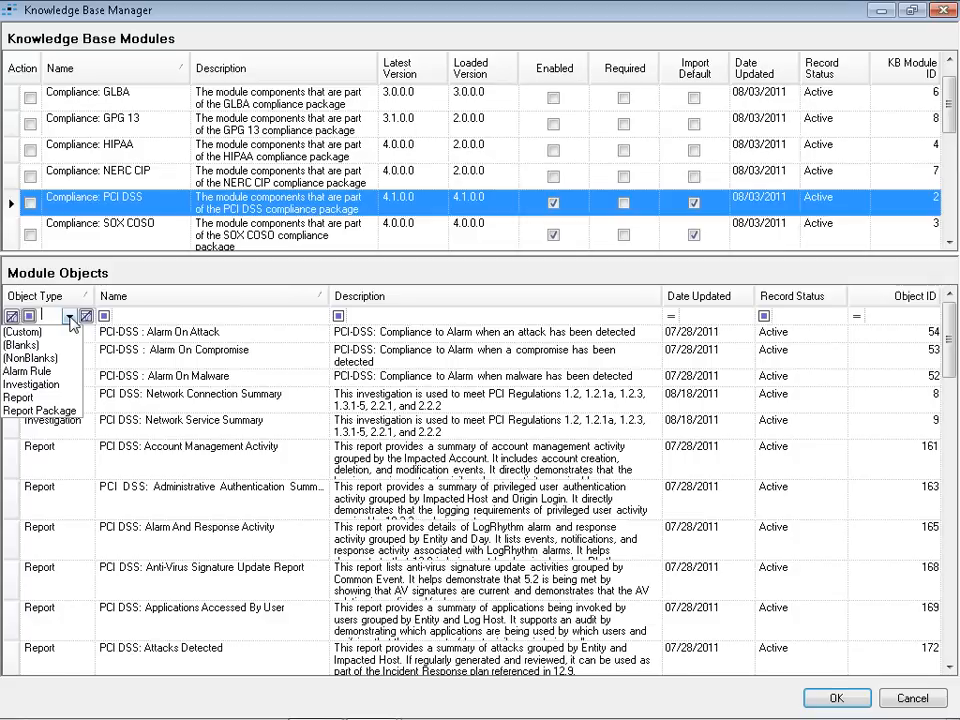
{"action": "key", "text": "Down"}
{"action": "key", "text": "Down"}
{"action": "key", "text": "Down"}
{"action": "key", "text": "Down"}
{"action": "key", "text": "Return"}
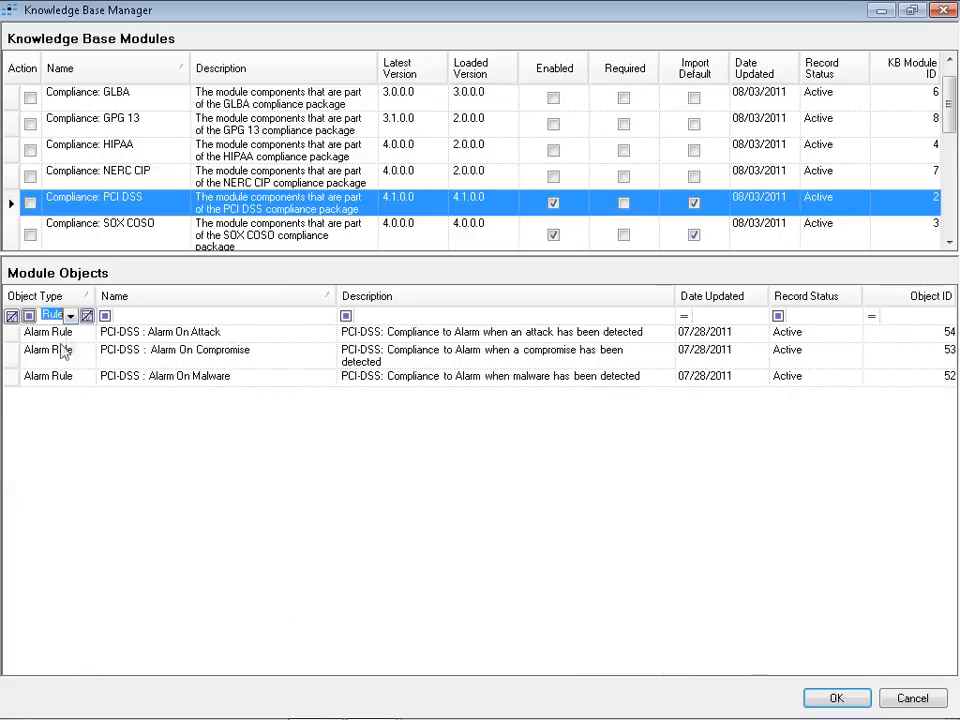
Filter the PCI DSS module objects by Investigation, followed by Report.
{"action": "left_click", "coordinate": [69, 317]}
{"action": "key", "text": "Down"}
{"action": "key", "text": "Return"}
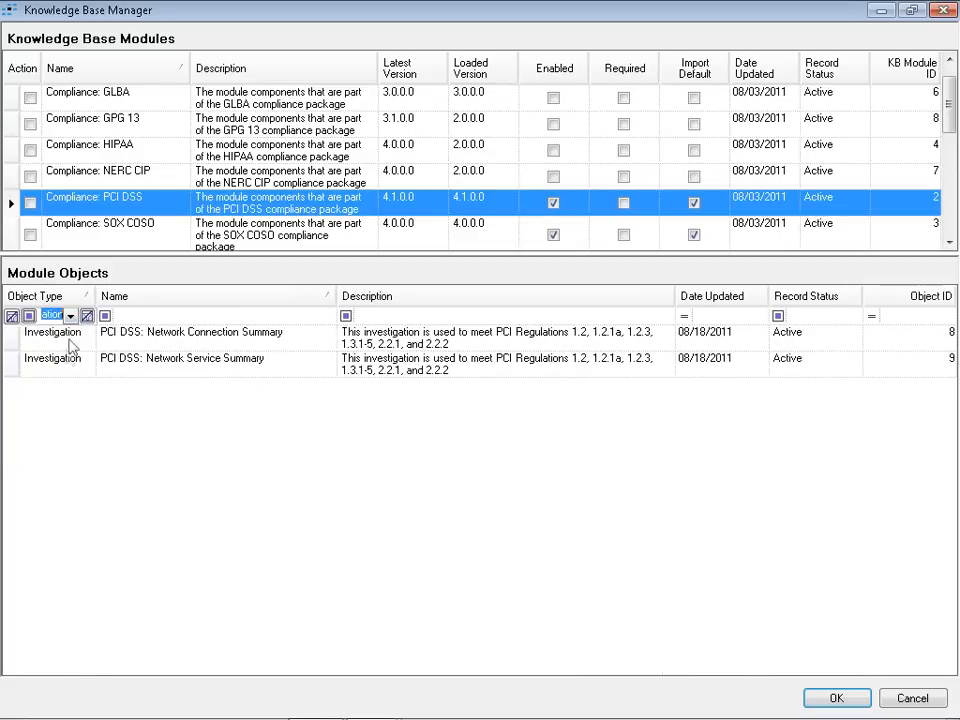
{"action": "left_click", "coordinate": [69, 317]}
{"action": "key", "text": "Down"}
{"action": "key", "text": "Return"}
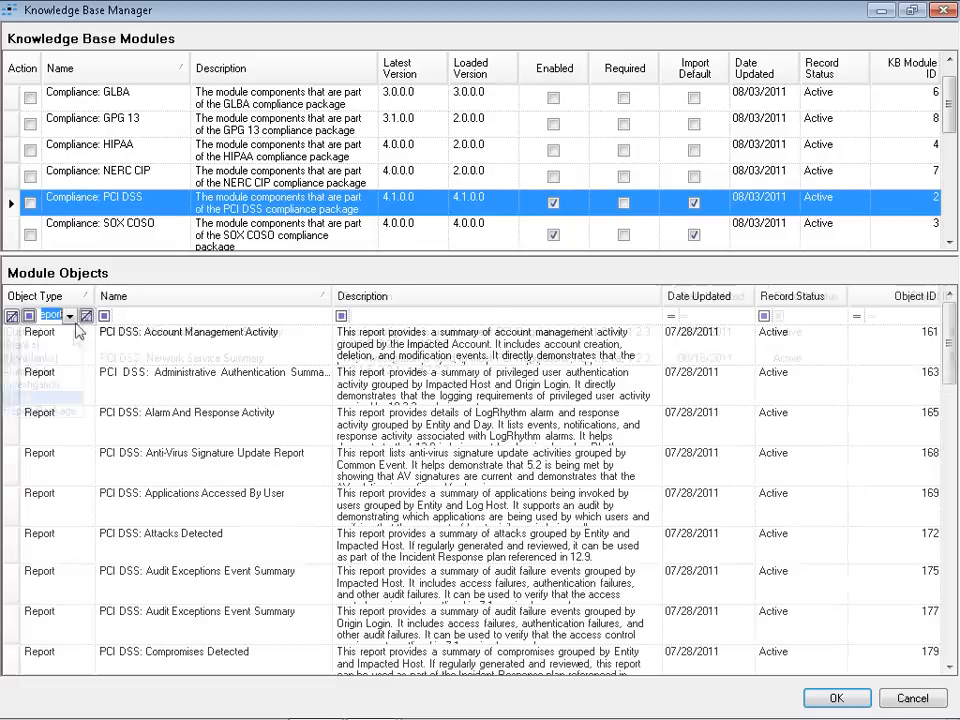
Filter the PCI DSS objects by Report Package, and clear the object type filter.
{"action": "left_click", "coordinate": [69, 317]}
{"action": "key", "text": "Down"}
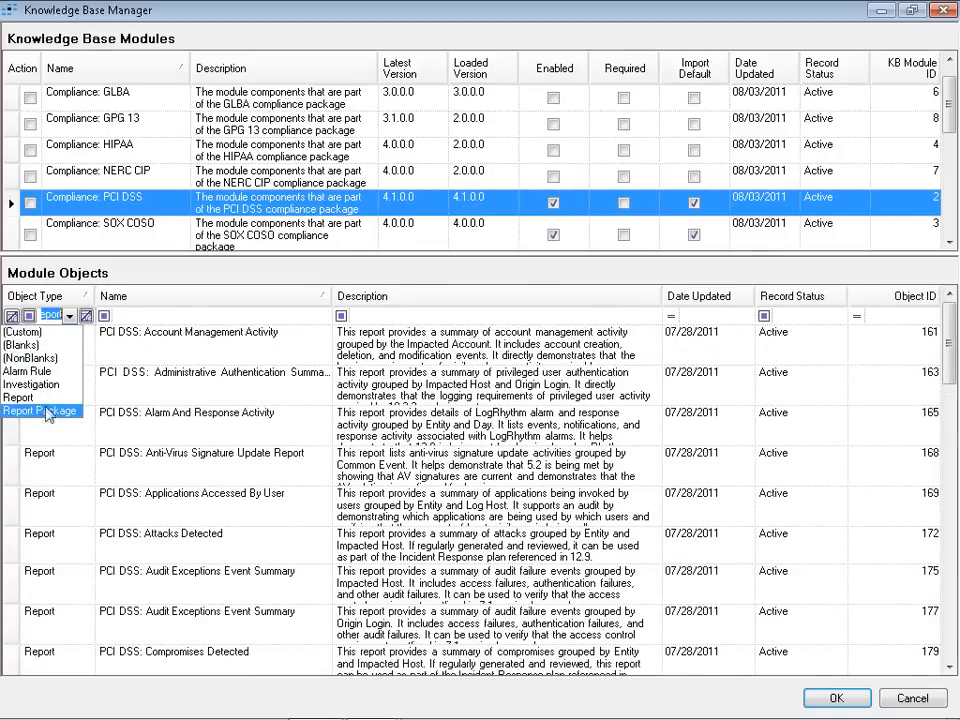
{"action": "key", "text": "Return"}
{"action": "key", "text": "Delete"}
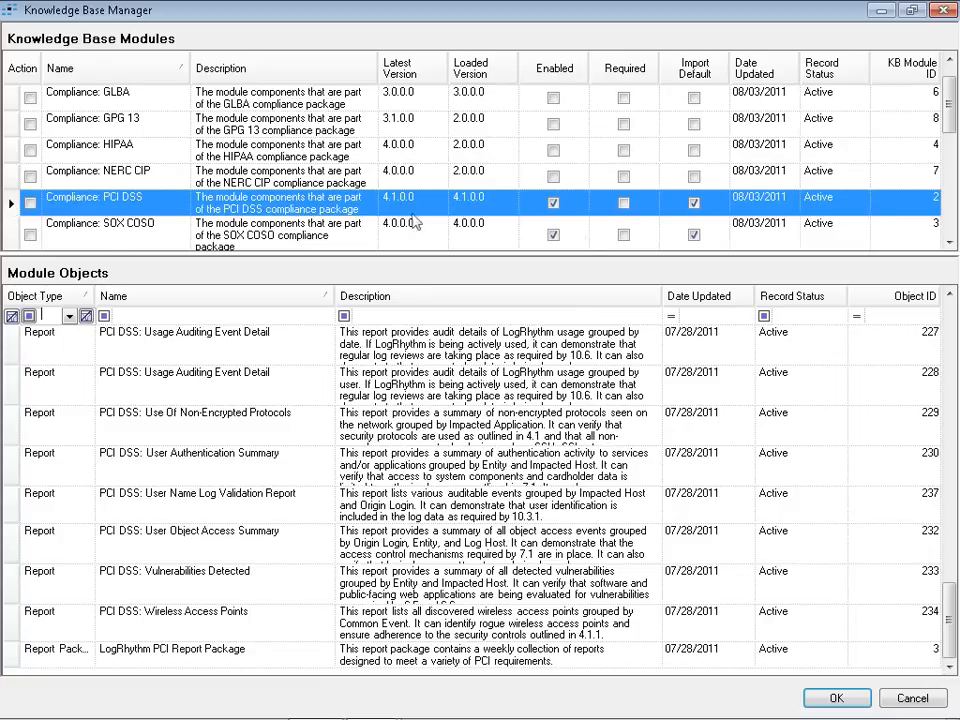
Close the Knowledge Base Manager without saving and filter the List Manager's lists by the name "pci".
{"action": "left_click", "coordinate": [912, 699]}
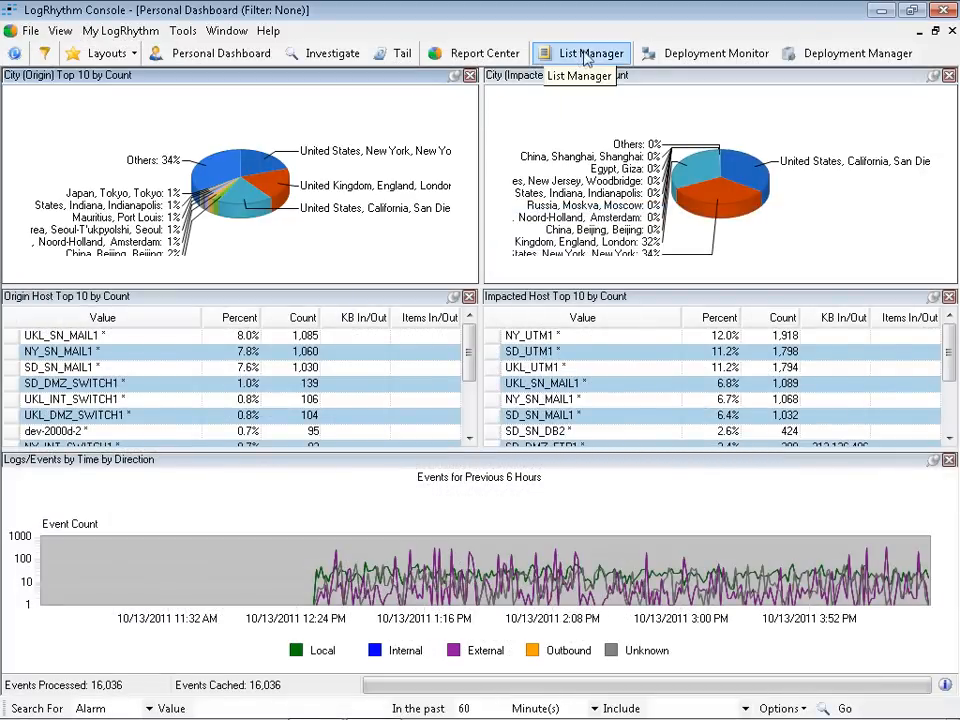
{"action": "left_click", "coordinate": [588, 55]}
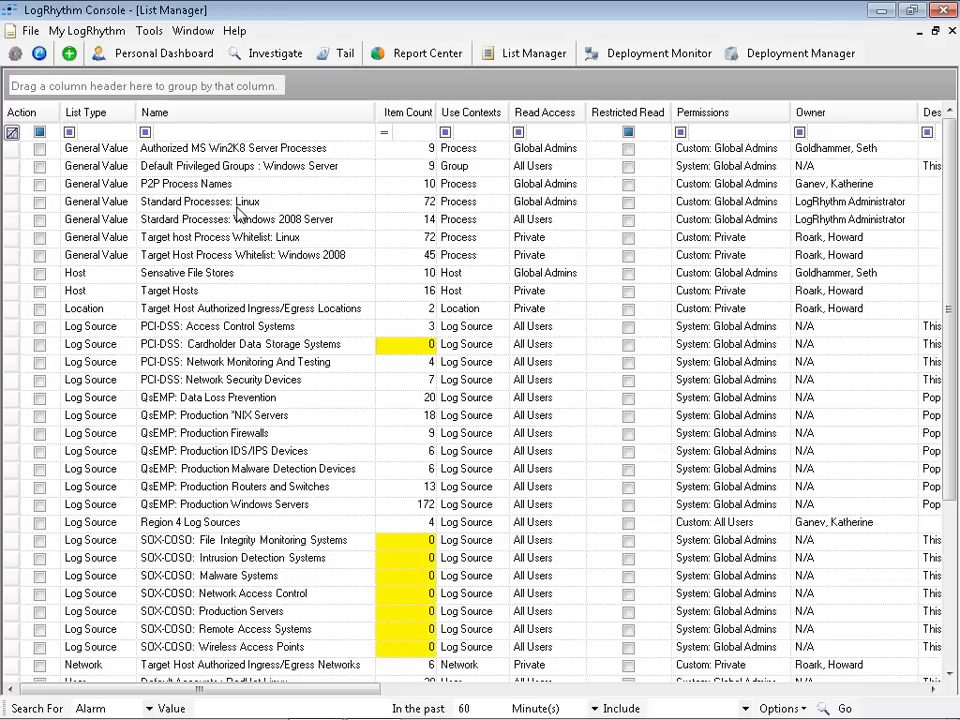
{"action": "left_click", "coordinate": [179, 133]}
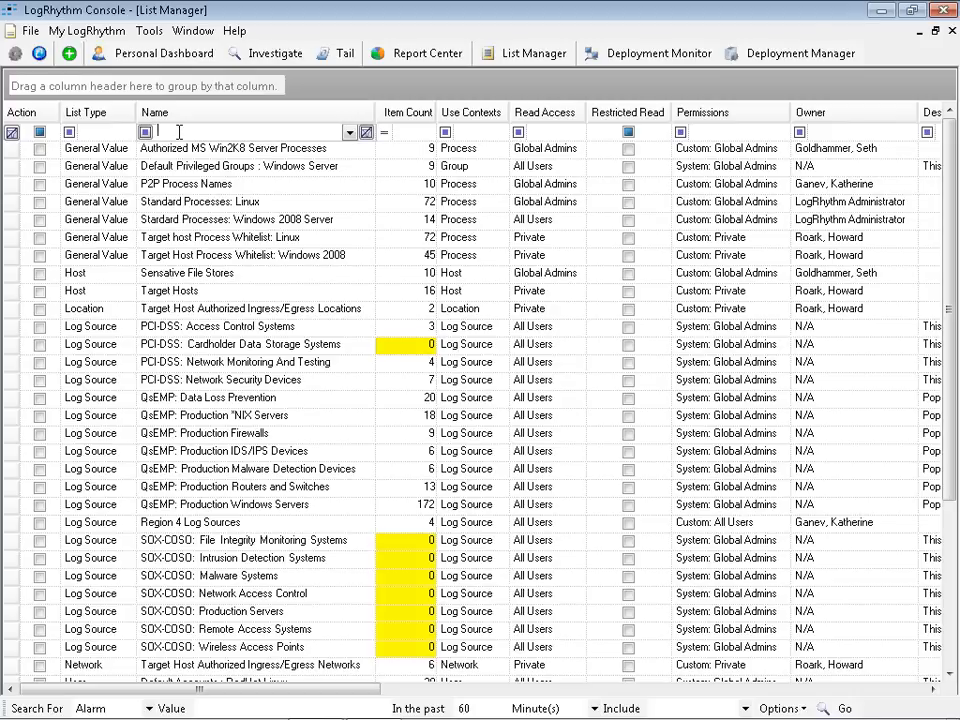
{"action": "type", "text": "pci"}
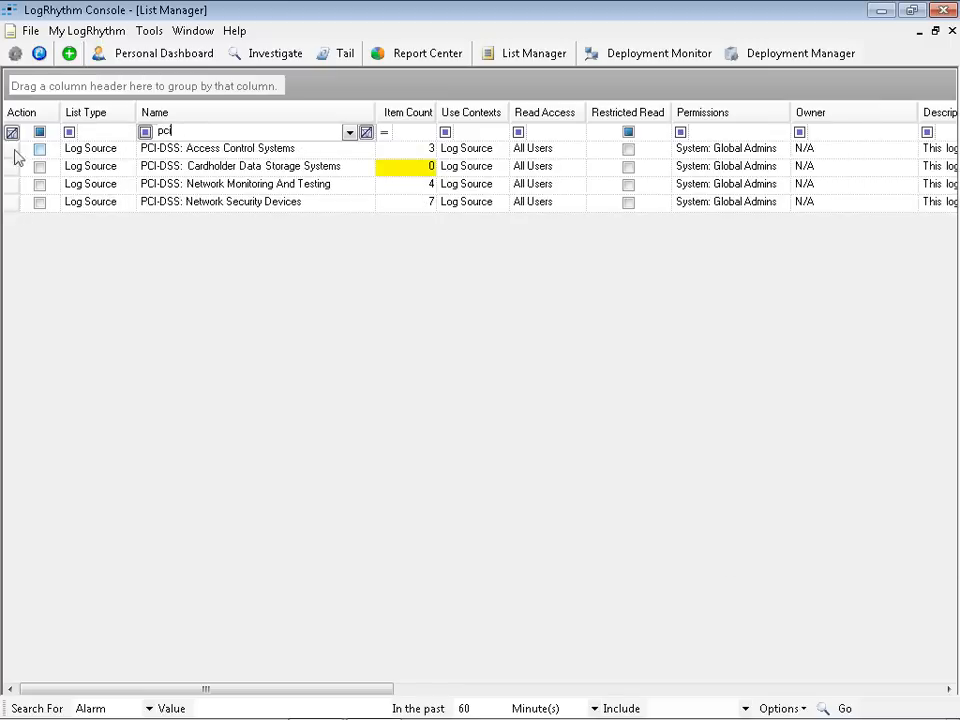
{"action": "left_click", "coordinate": [13, 152]}
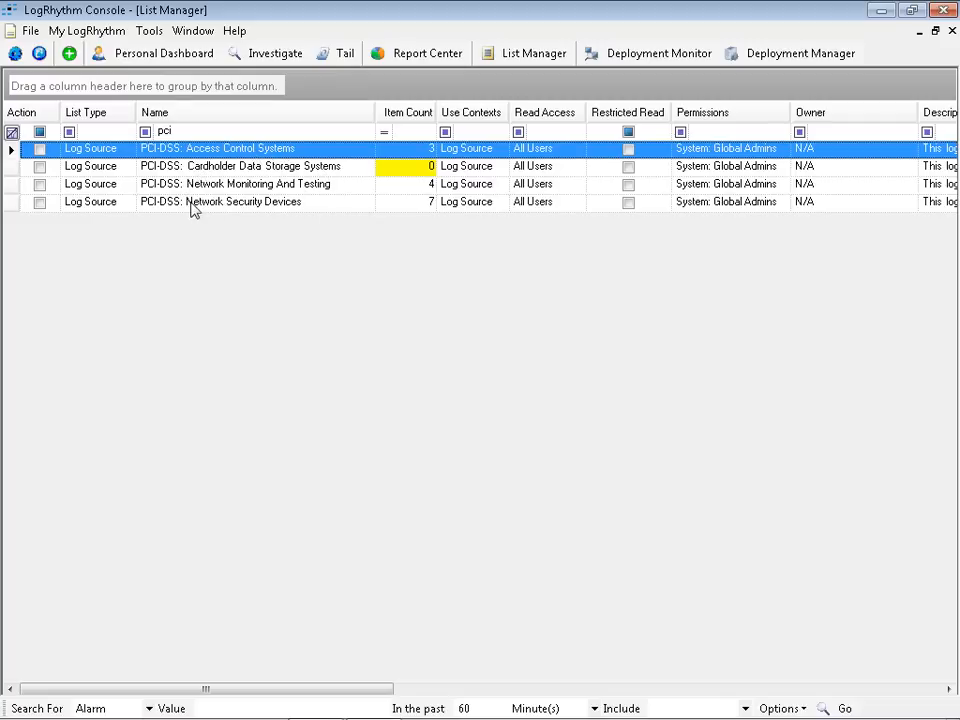
{"action": "left_click", "coordinate": [12, 205]}
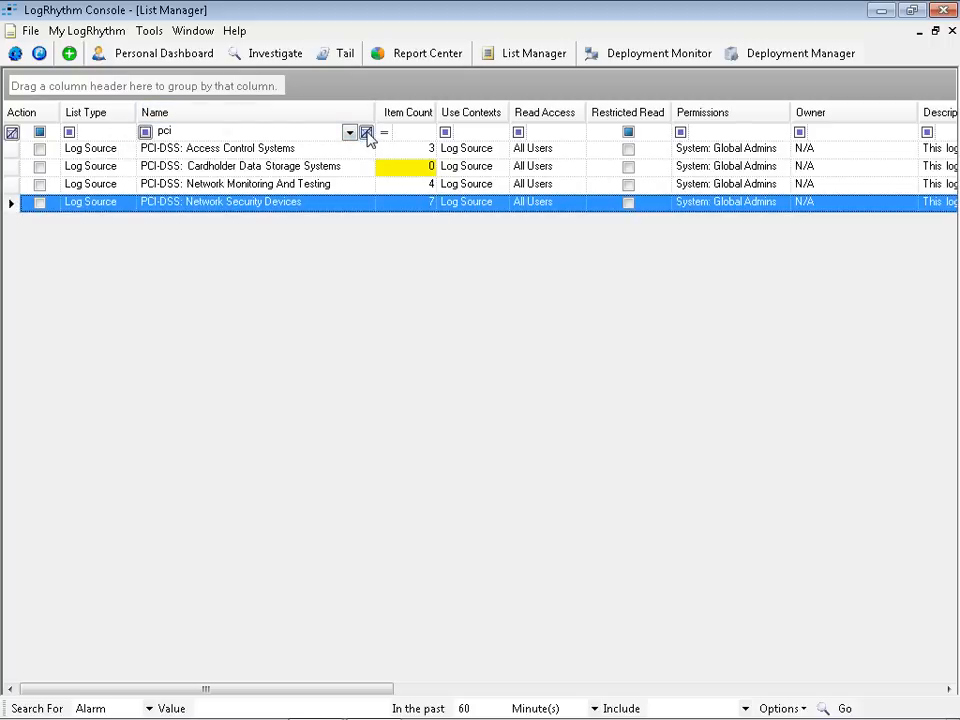
Replace the list name filter with "target" and view the items of the Target Hosts list.
{"action": "left_click", "coordinate": [367, 133]}
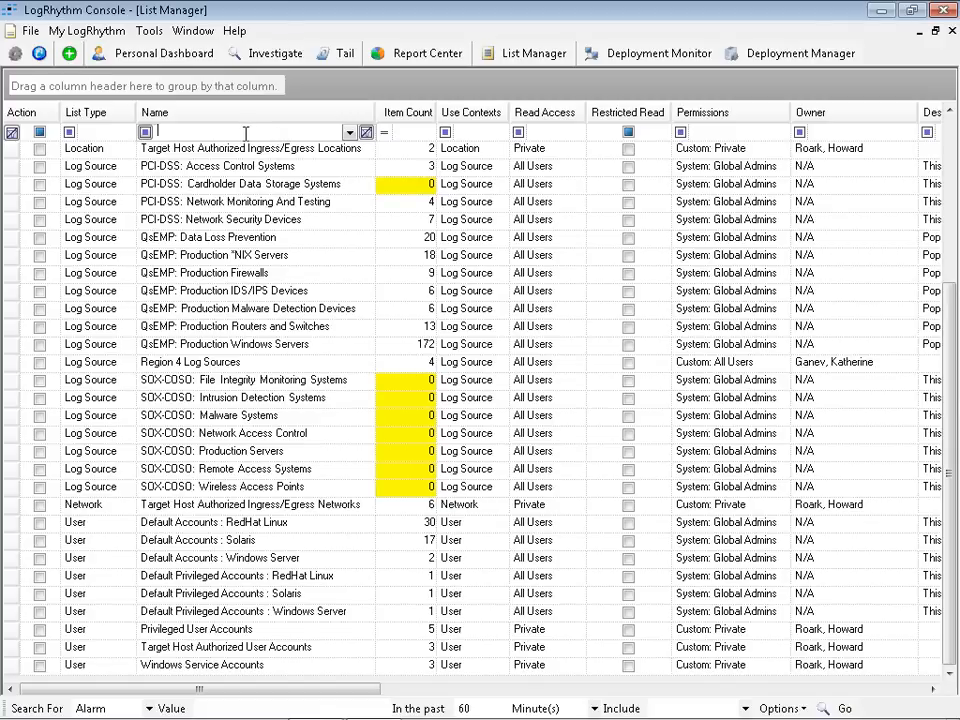
{"action": "type", "text": "target"}
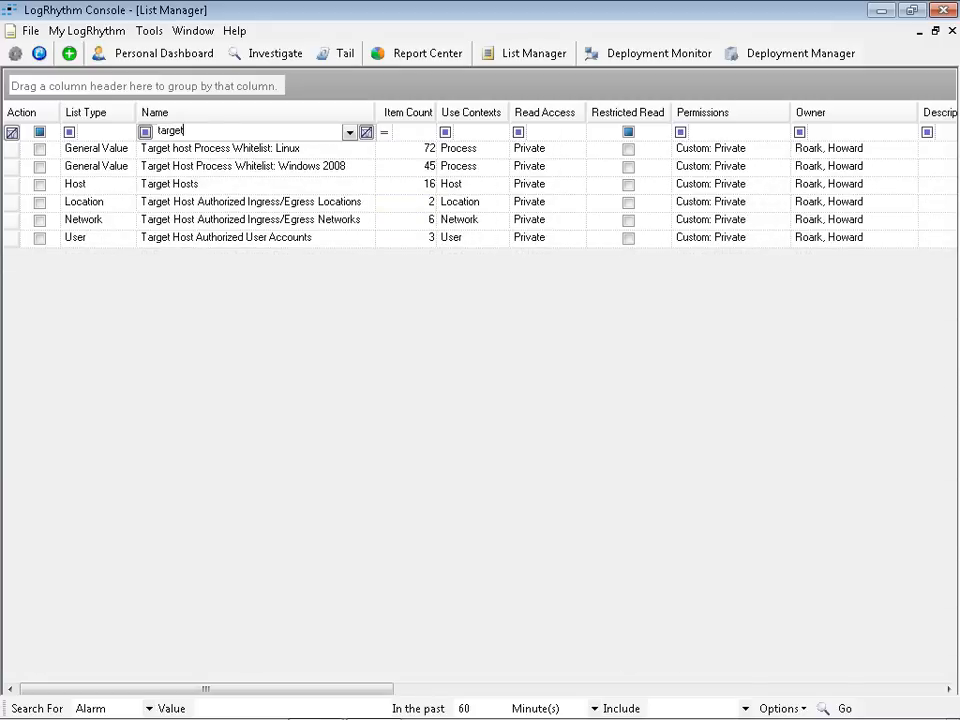
{"action": "left_click", "coordinate": [11, 186]}
{"action": "double_click", "coordinate": [12, 186]}
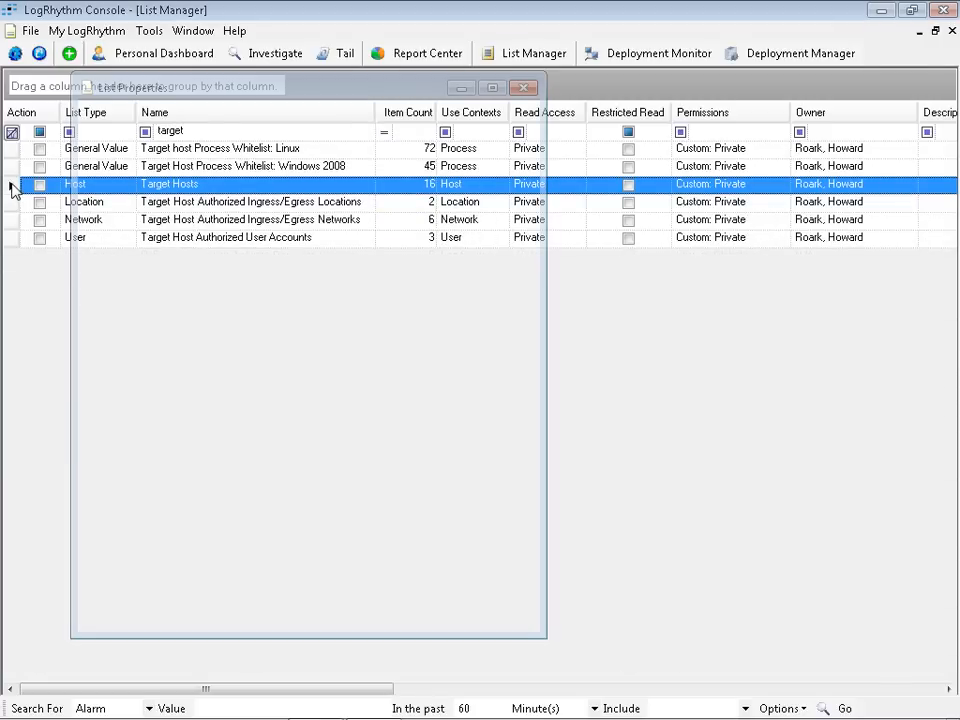
{"action": "left_click_drag", "start_coordinate": [323, 92], "coordinate": [362, 80]}
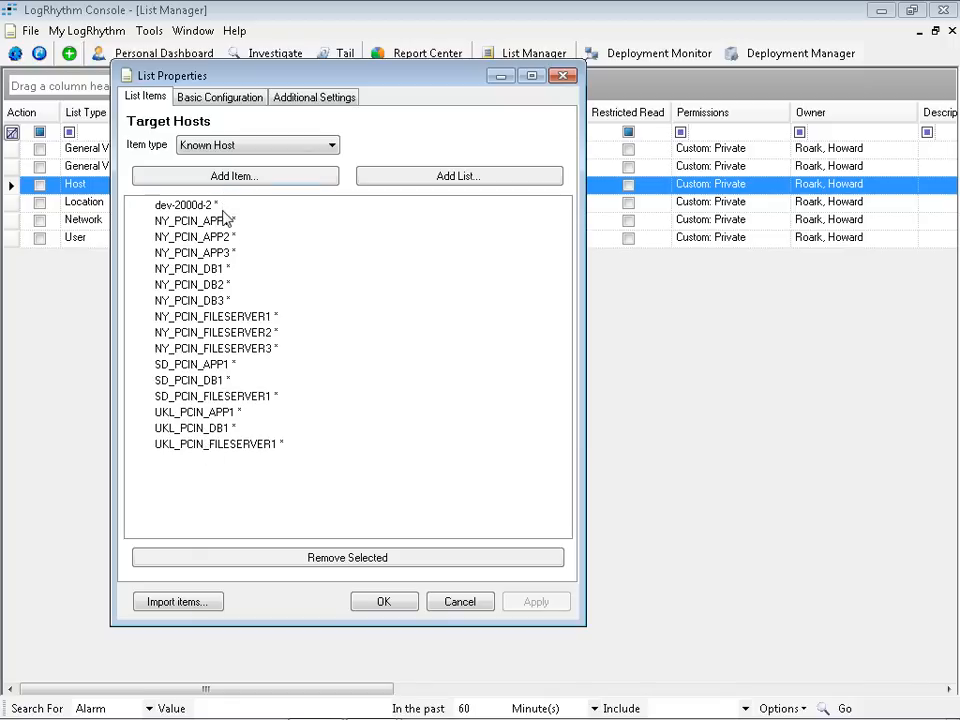
{"action": "left_click", "coordinate": [462, 602]}
View the items of the Target Host Authorized Ingress/Egress Locations list and close its properties without changes.
{"action": "left_click", "coordinate": [14, 202]}
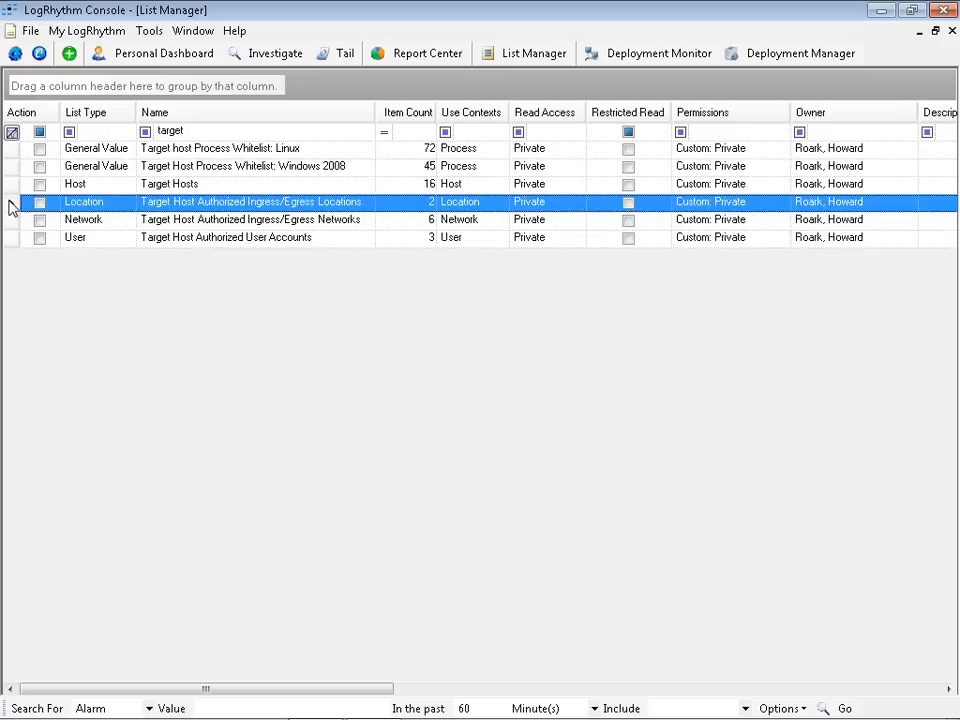
{"action": "double_click", "coordinate": [10, 204]}
{"action": "left_click", "coordinate": [175, 231]}
{"action": "left_click", "coordinate": [176, 217]}
{"action": "left_click", "coordinate": [174, 230]}
{"action": "left_click", "coordinate": [173, 220]}
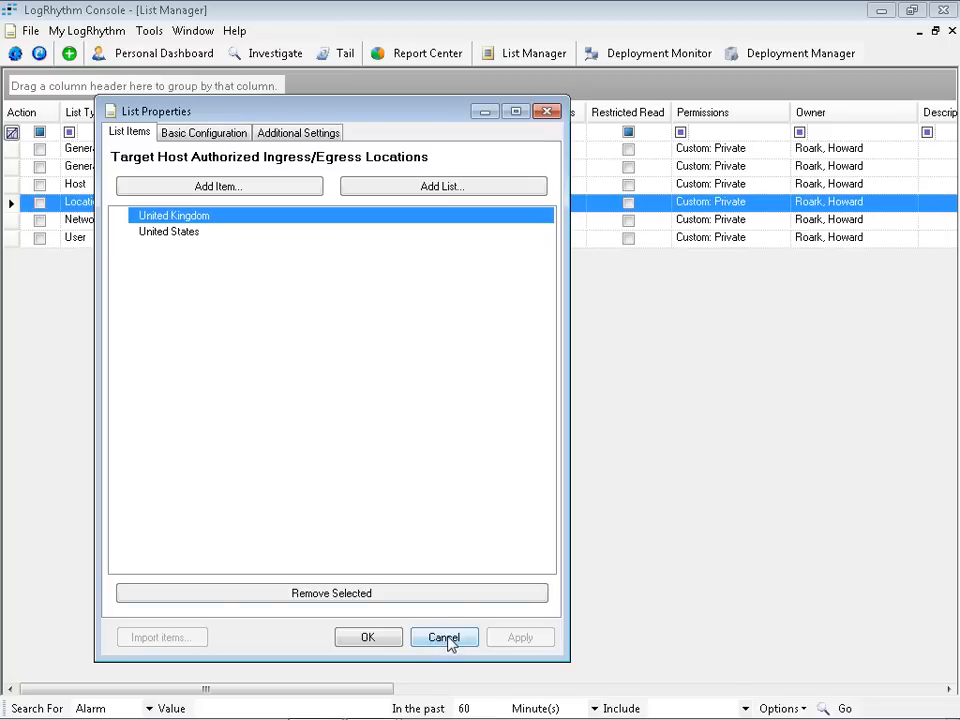
{"action": "left_click", "coordinate": [447, 640]}
{"action": "left_click", "coordinate": [189, 233]}
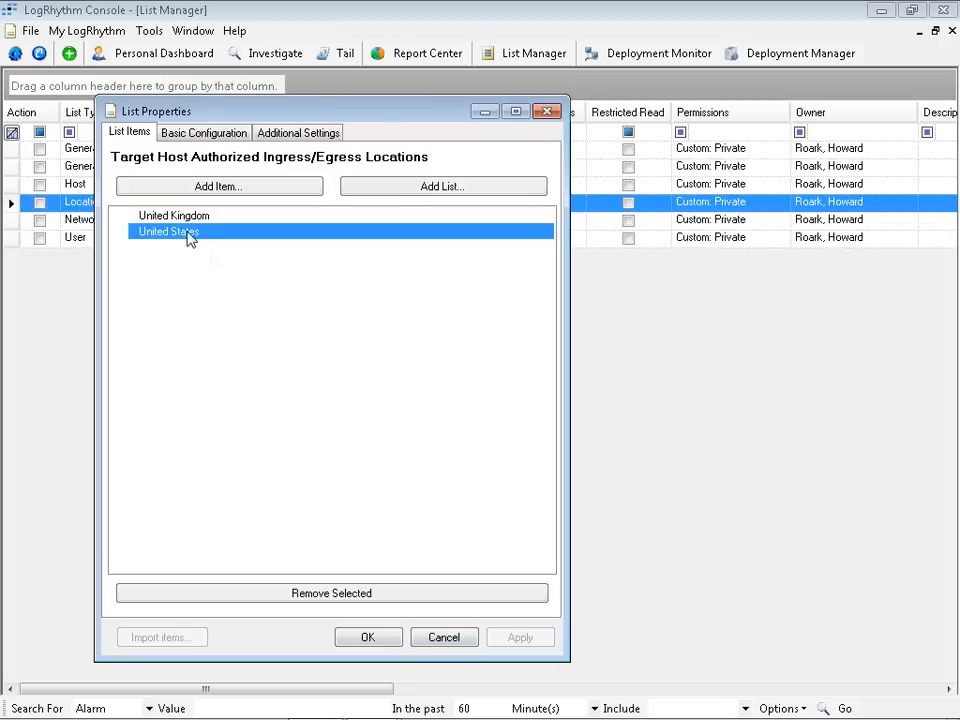
{"action": "left_click", "coordinate": [455, 641]}
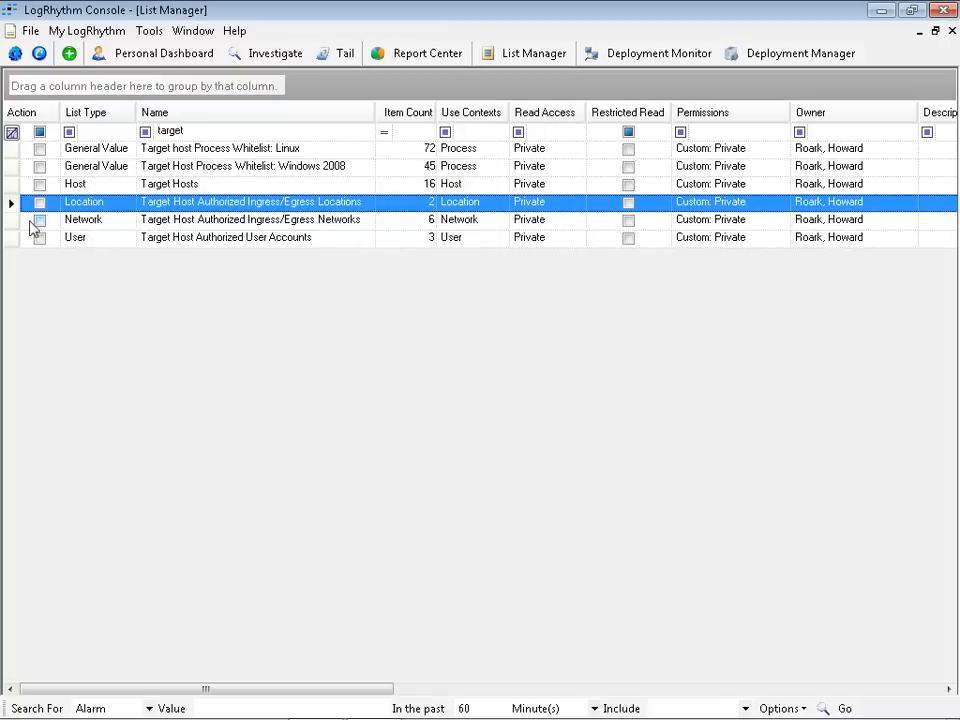
View the items of the Target Host Authorized Ingress/Egress Networks list and close its properties without changes.
{"action": "left_click", "coordinate": [12, 221]}
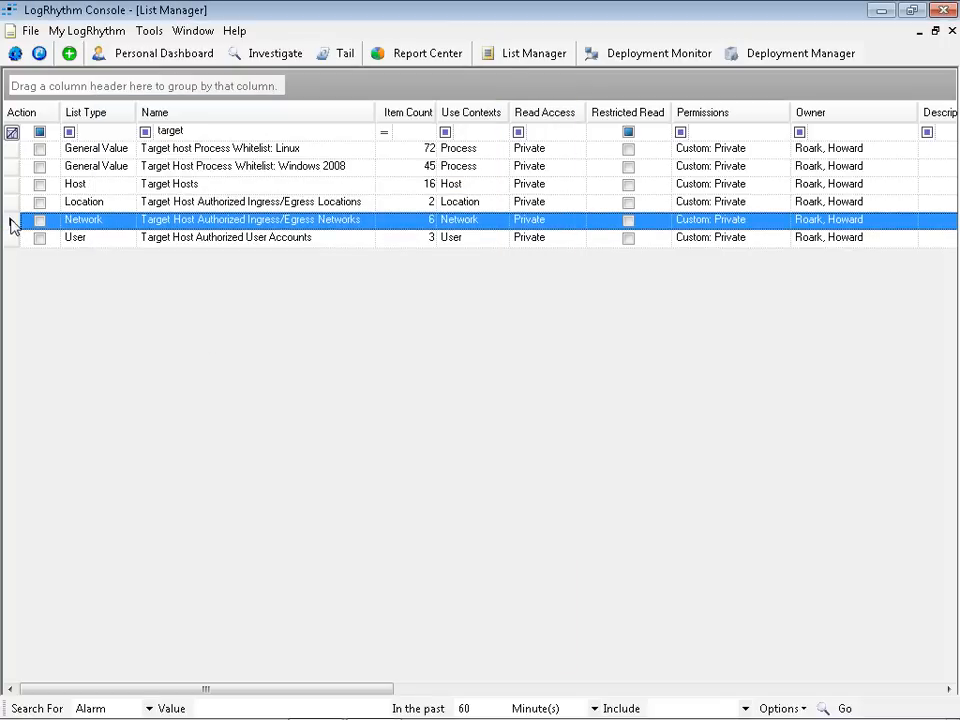
{"action": "double_click", "coordinate": [12, 221]}
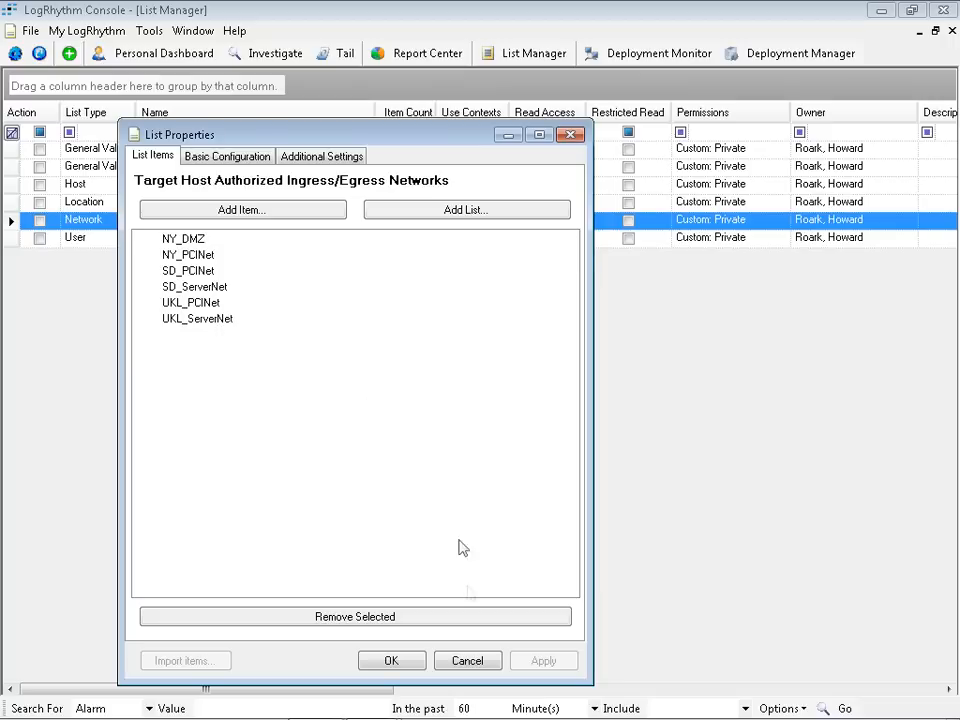
{"action": "left_click", "coordinate": [466, 661]}
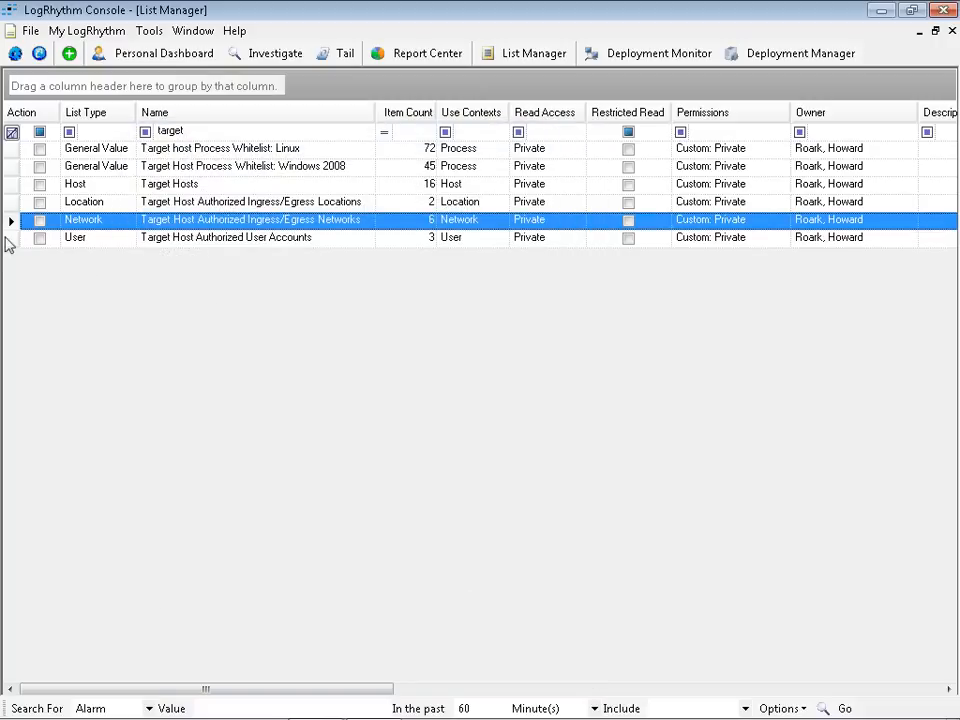
View the usernames in the Target Host Authorized User Accounts list and close its properties without changes.
{"action": "double_click", "coordinate": [12, 240]}
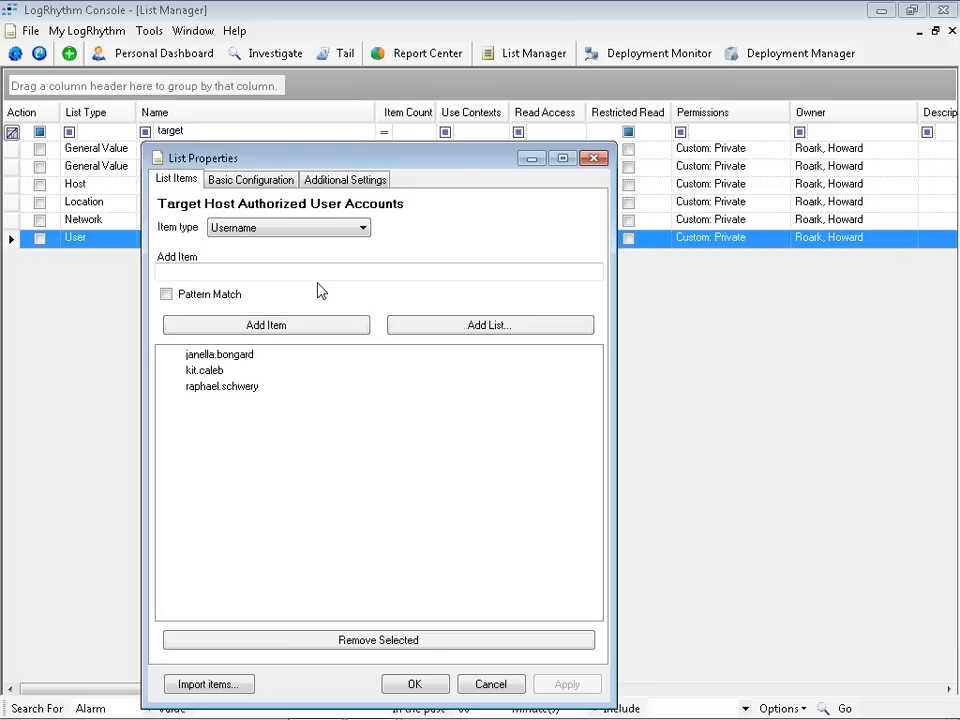
{"action": "left_click", "coordinate": [198, 355]}
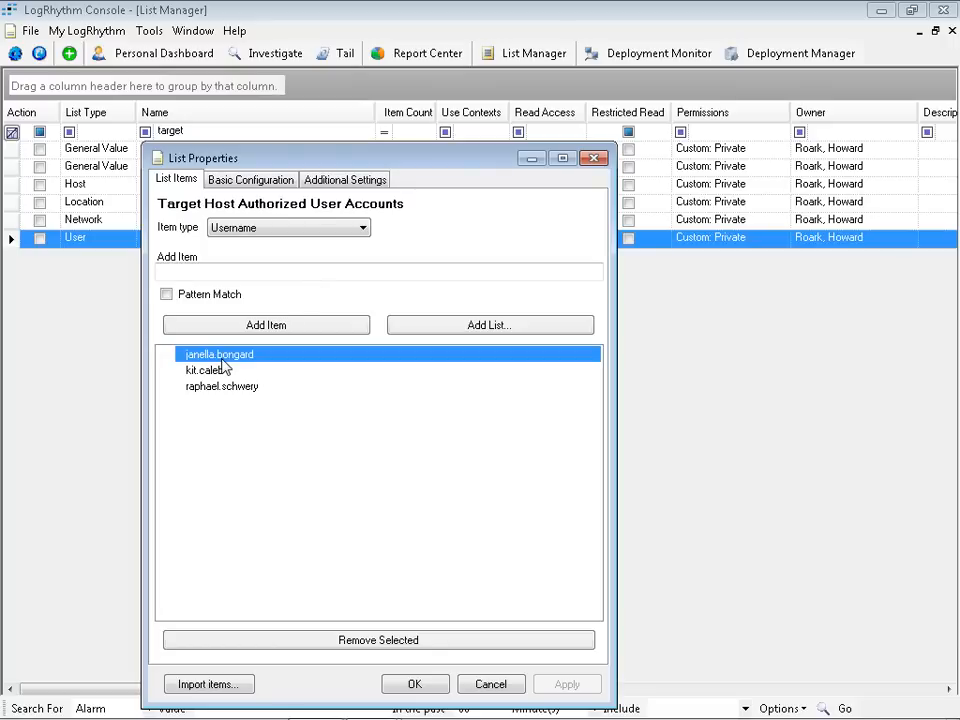
{"action": "left_click", "coordinate": [221, 374]}
{"action": "left_click", "coordinate": [222, 389]}
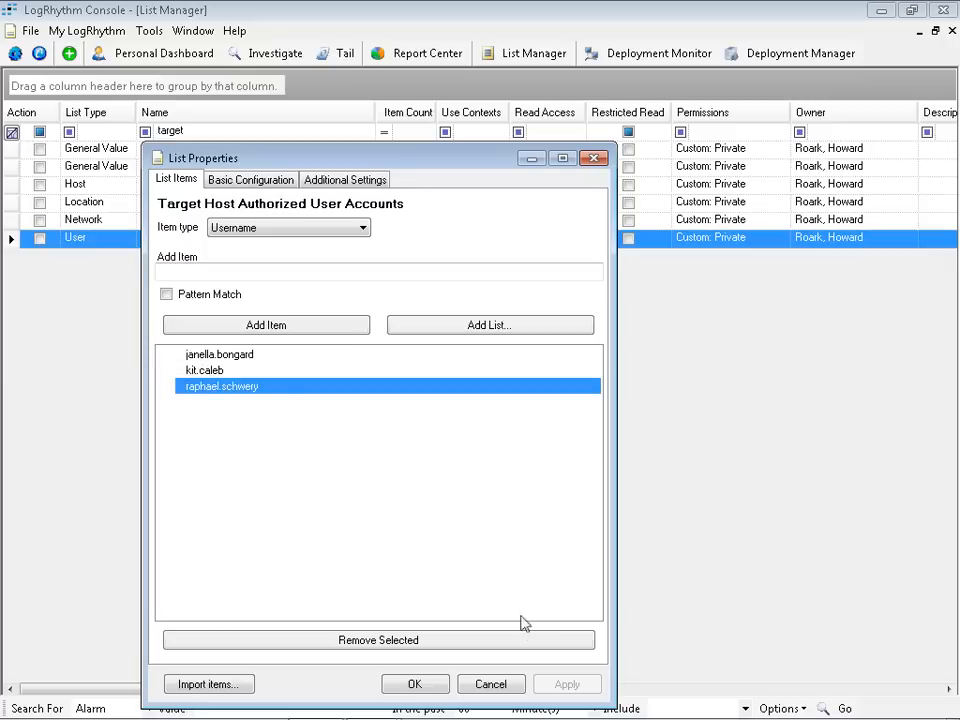
{"action": "left_click", "coordinate": [491, 684]}
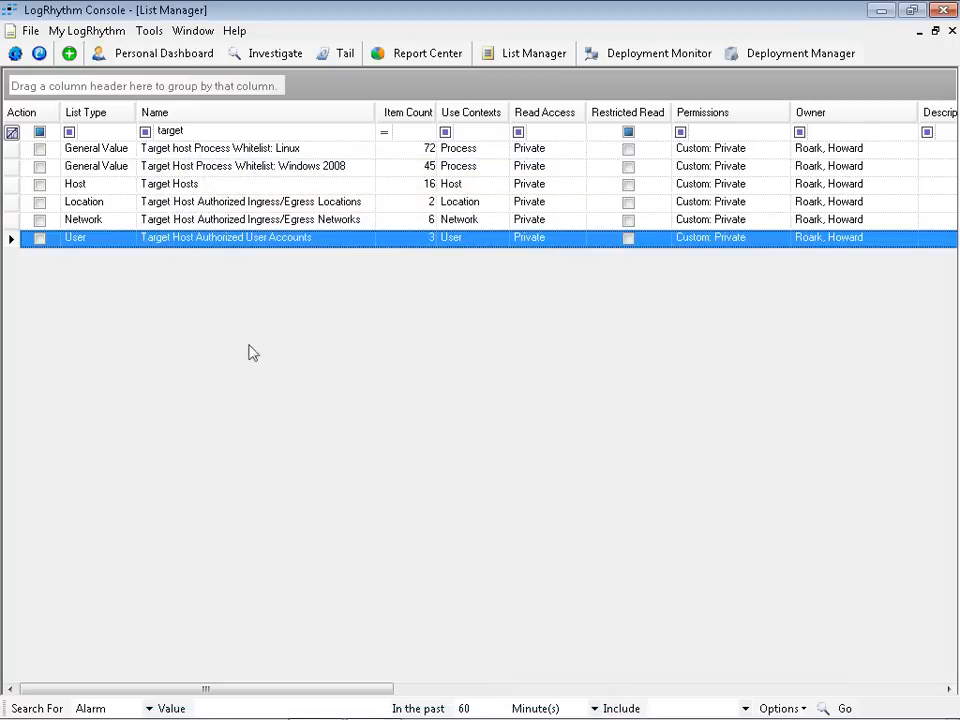
Step through the target host, location, network and user lists, and close the List Manager.
{"action": "left_click", "coordinate": [12, 187]}
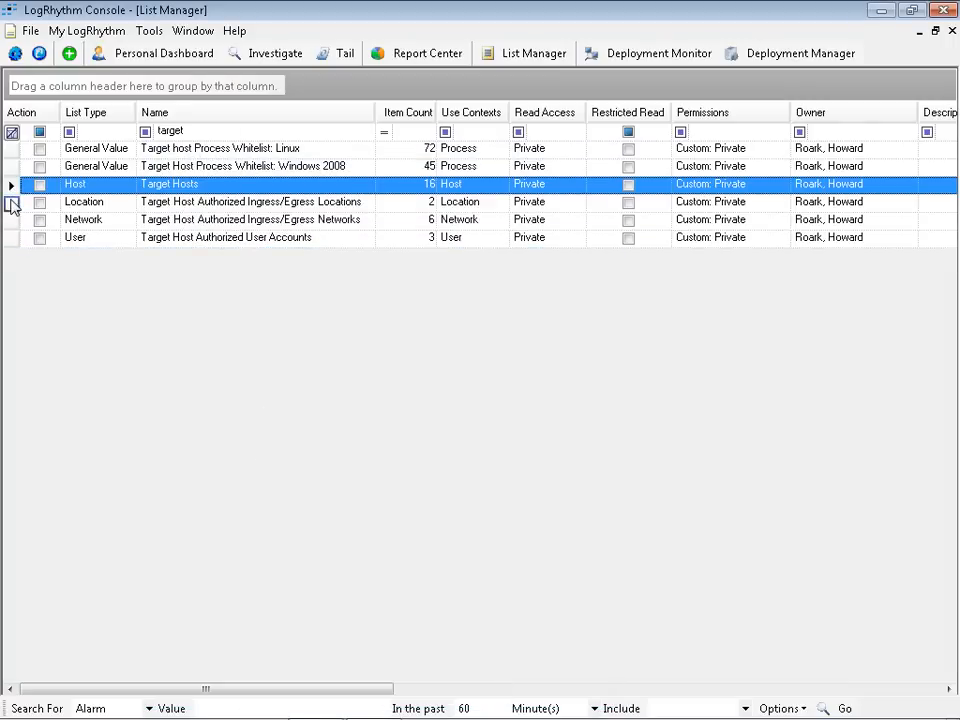
{"action": "left_click", "coordinate": [12, 204]}
{"action": "left_click", "coordinate": [12, 221]}
{"action": "left_click", "coordinate": [12, 239]}
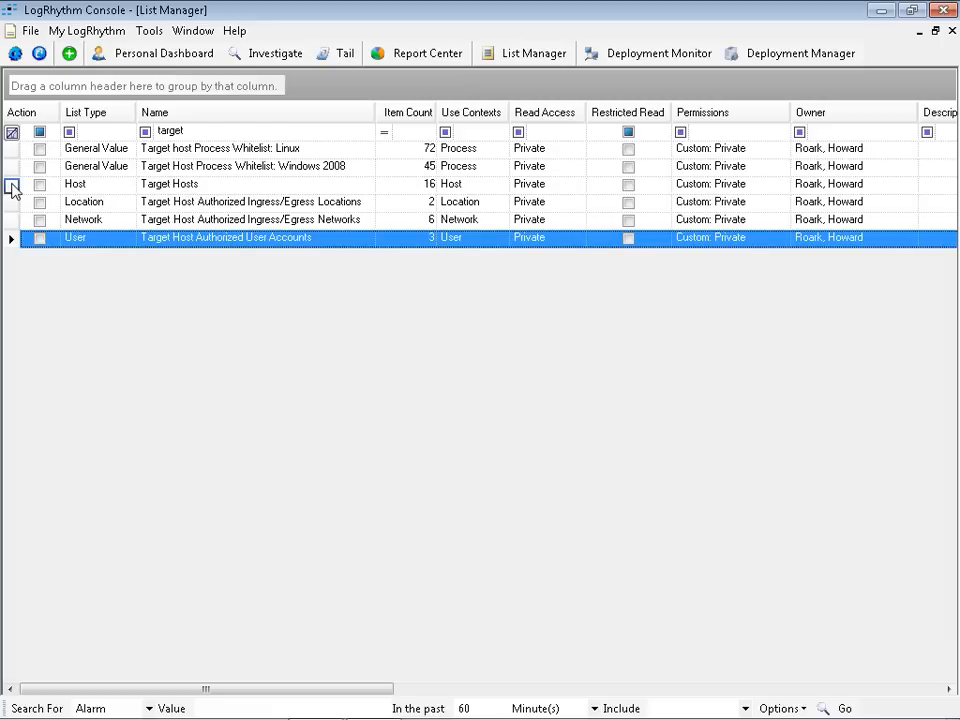
{"action": "left_click", "coordinate": [952, 31]}
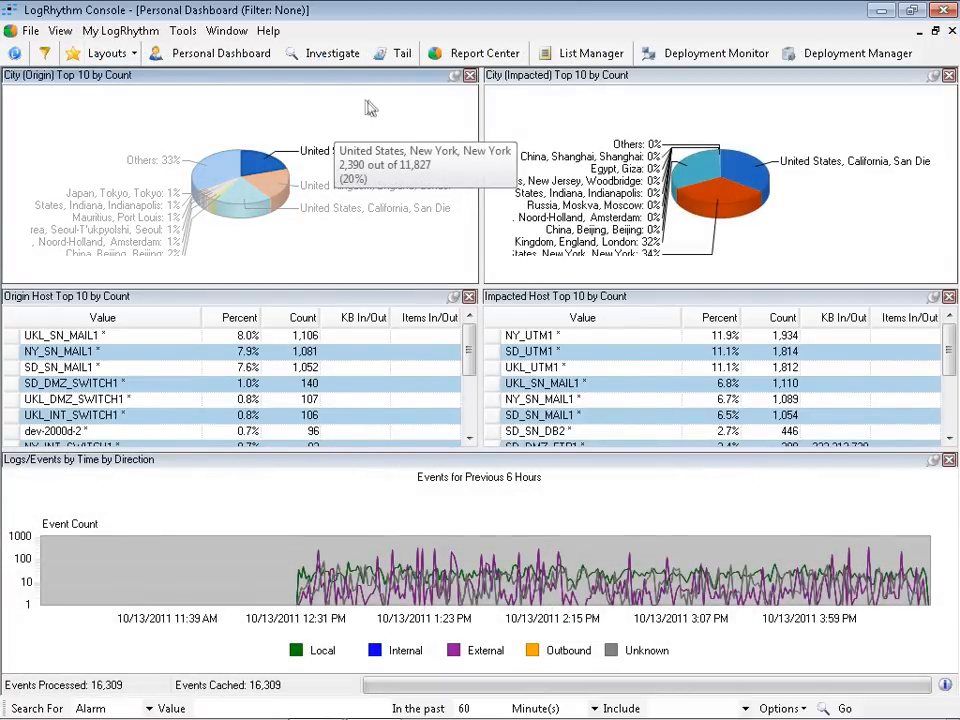
Start configuring a new investigation in the Investigator Wizard and proceed to the search type settings.
{"action": "left_click", "coordinate": [330, 56]}
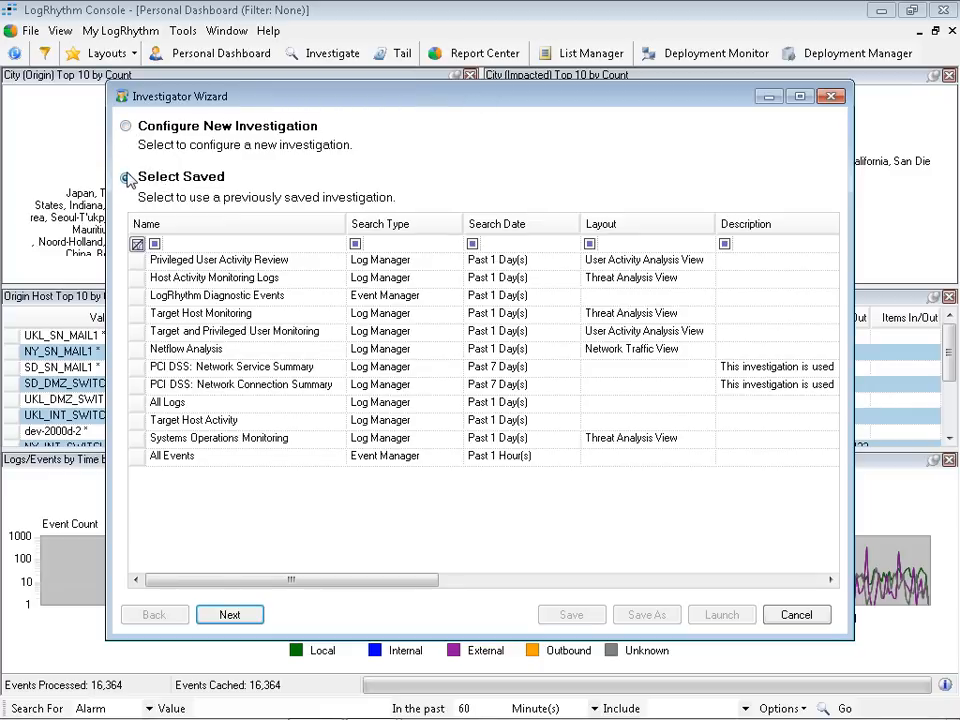
{"action": "left_click", "coordinate": [126, 128]}
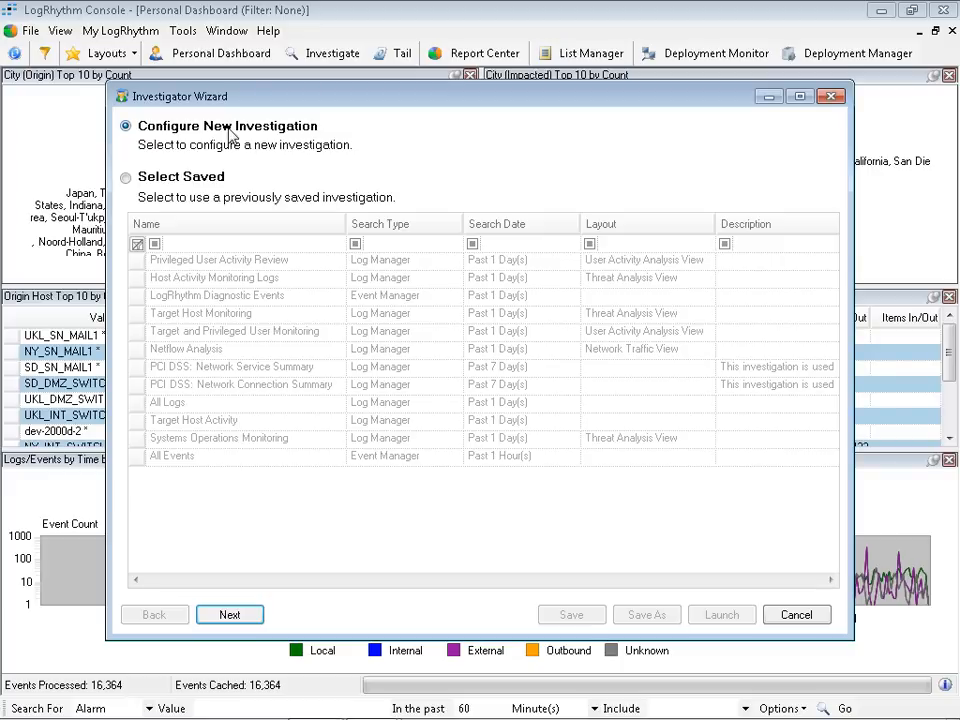
{"action": "left_click", "coordinate": [230, 615]}
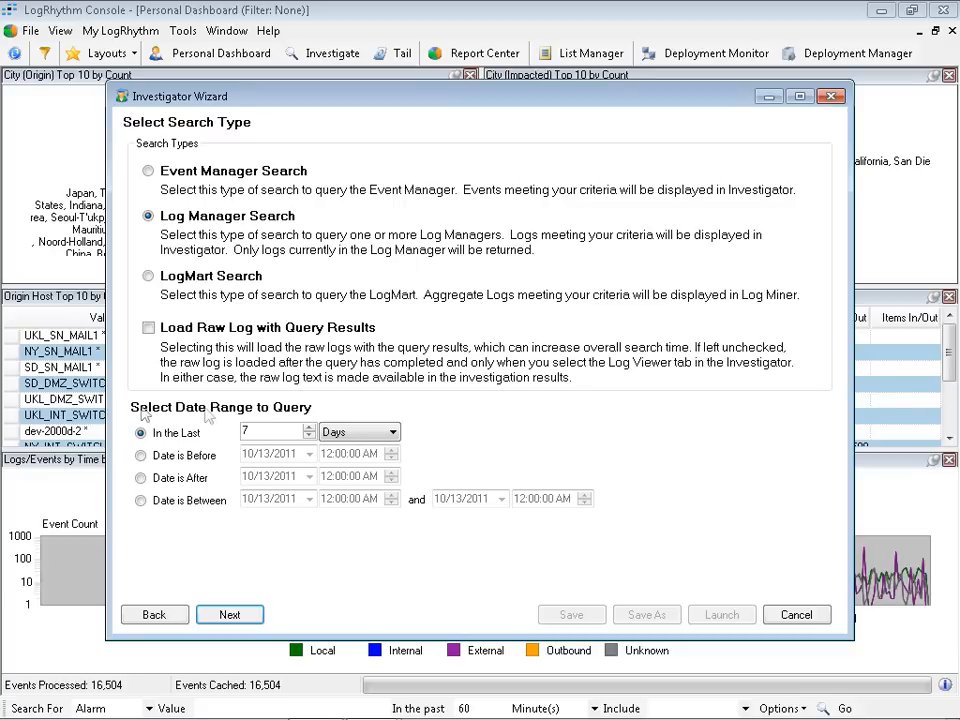
Set the Log Manager search's date range to the last 1 day and continue to the log source selection.
{"action": "left_click", "coordinate": [352, 436]}
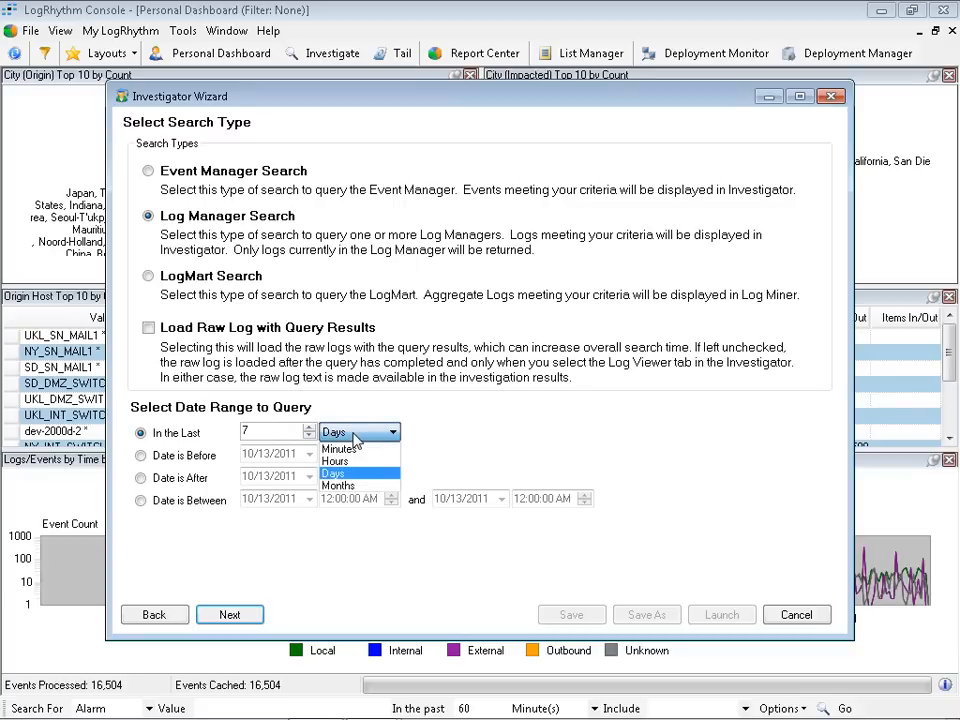
{"action": "left_click", "coordinate": [258, 433]}
{"action": "double_click", "coordinate": [245, 433]}
{"action": "type", "text": "1"}
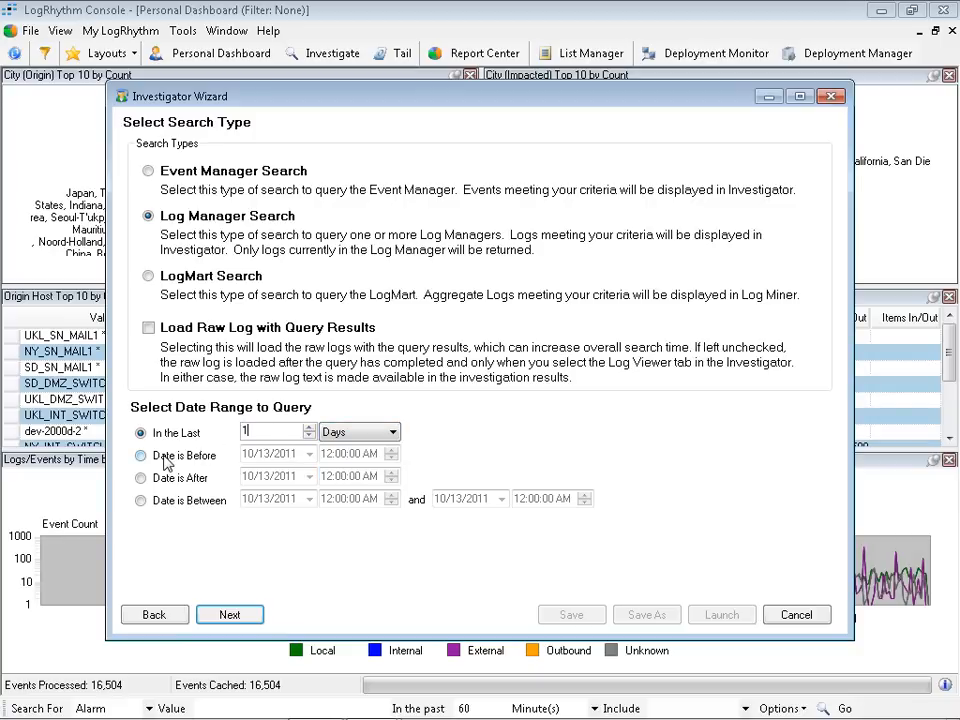
{"action": "left_click", "coordinate": [230, 616]}
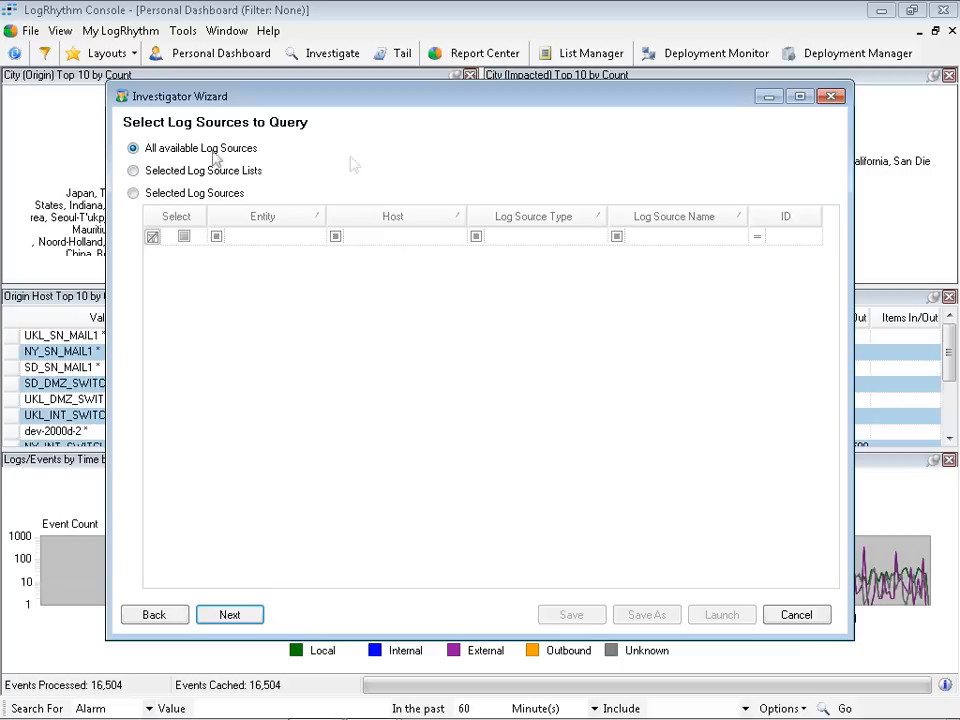
Look through the log source lists and individual log sources, and choose to query all available log sources.
{"action": "left_click", "coordinate": [134, 172]}
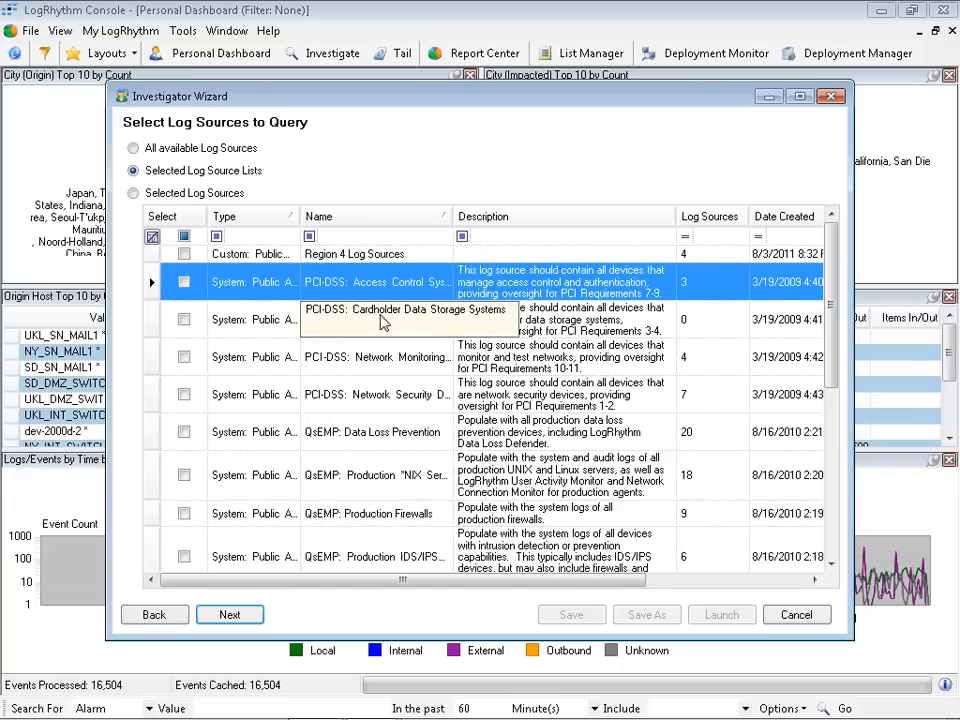
{"action": "left_click", "coordinate": [133, 193]}
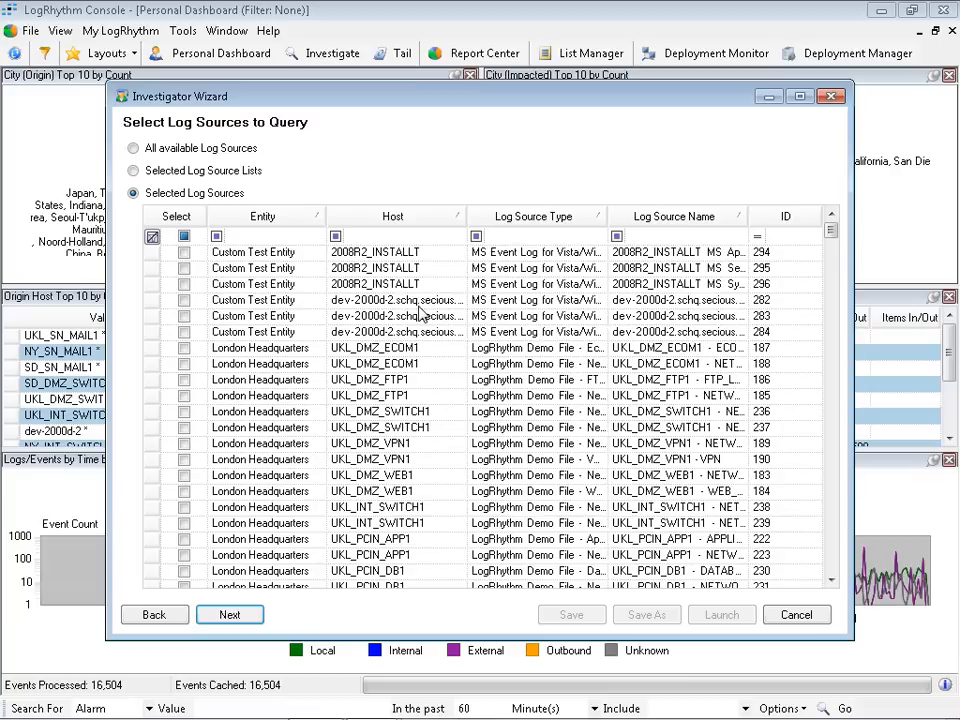
{"action": "left_click", "coordinate": [133, 148]}
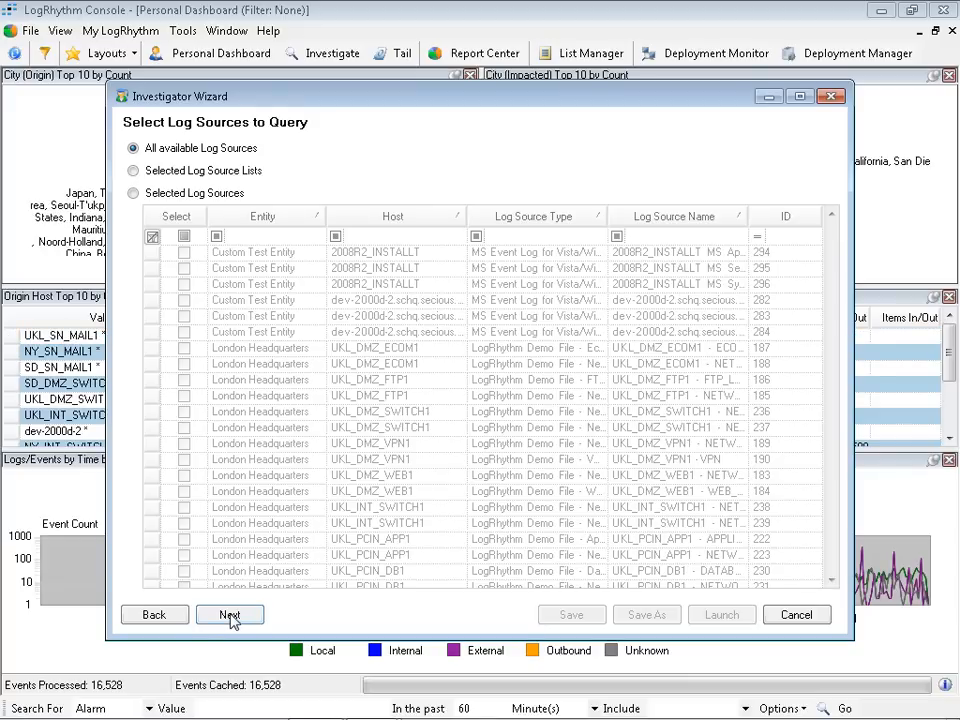
{"action": "left_click", "coordinate": [229, 615]}
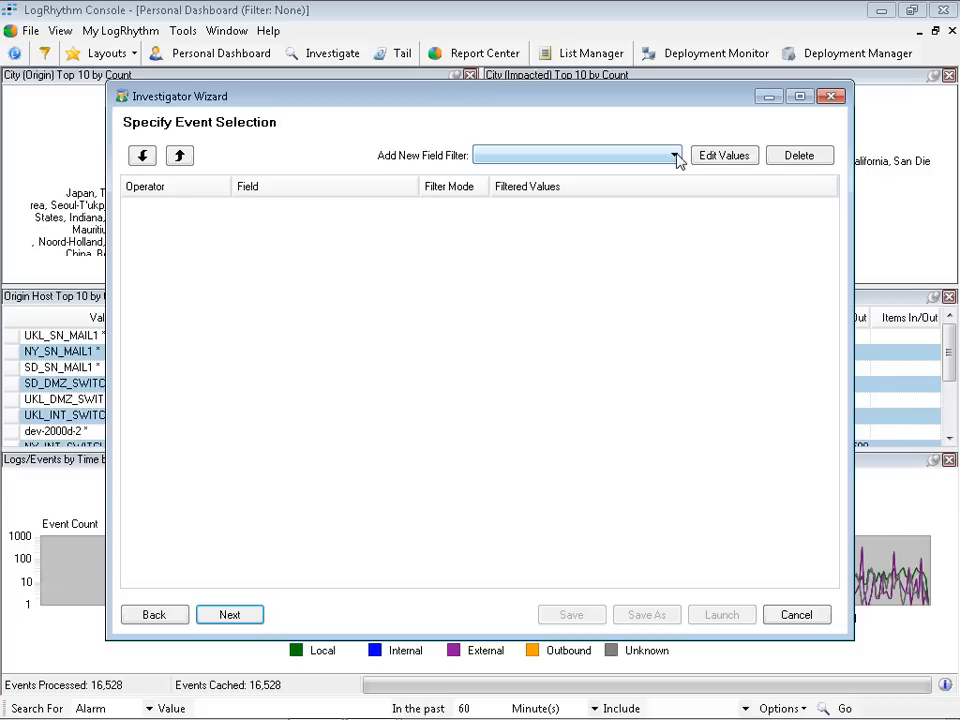
Add a Classification filter that includes the Audit classifications Authentication Success, Authentication Failure, Access Success and Access Failure.
{"action": "left_click", "coordinate": [676, 157]}
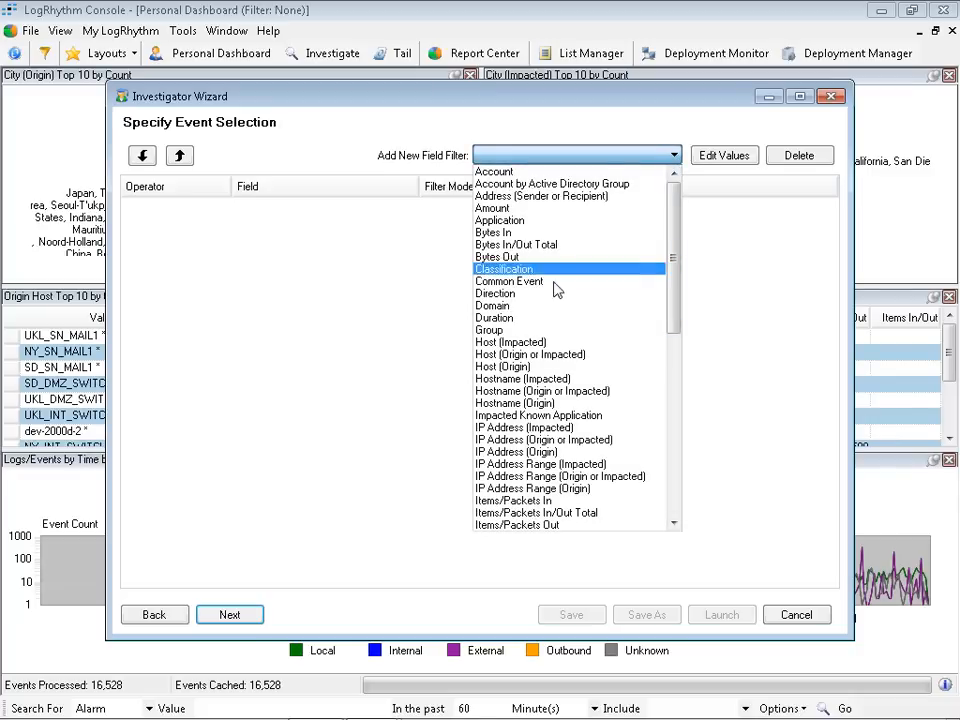
{"action": "left_click", "coordinate": [511, 270]}
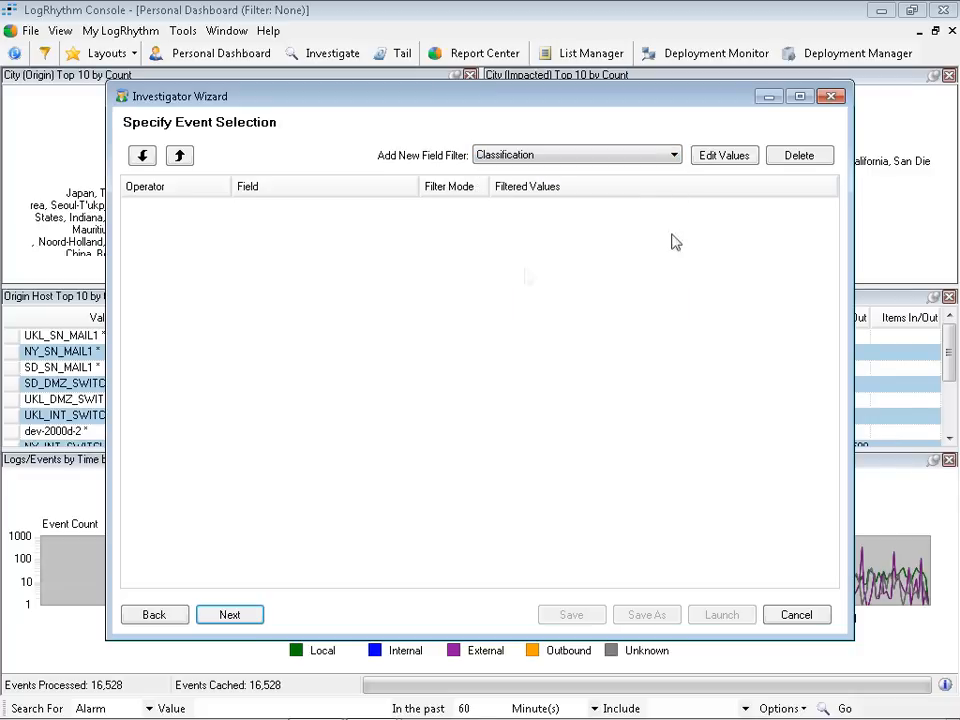
{"action": "left_click", "coordinate": [725, 158]}
{"action": "left_click", "coordinate": [376, 244]}
{"action": "left_click", "coordinate": [210, 216]}
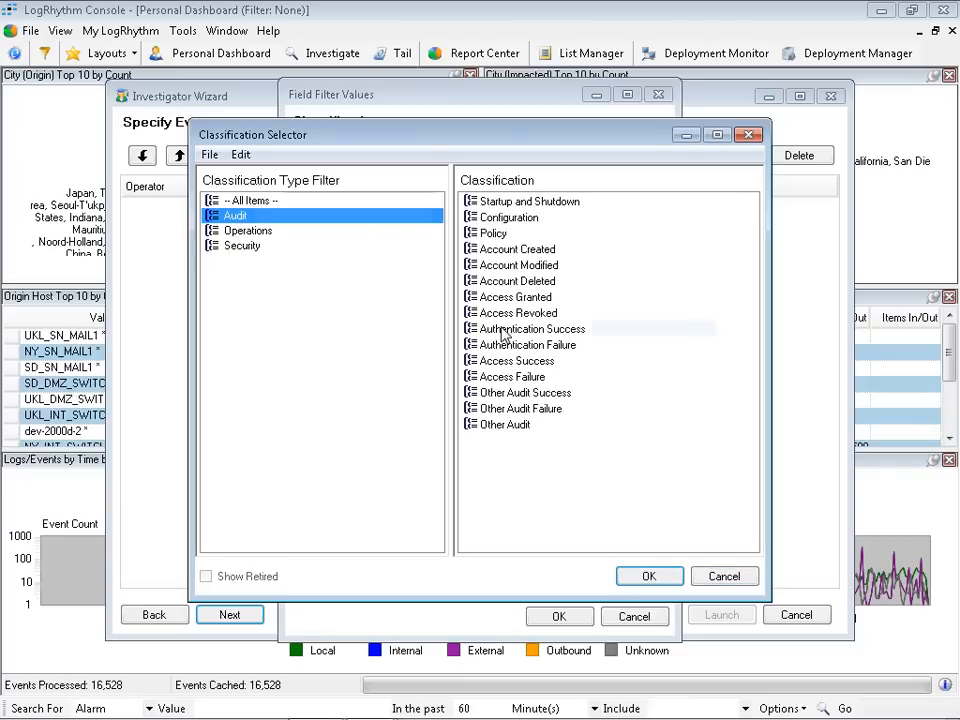
{"action": "left_click", "coordinate": [524, 330]}
{"action": "left_click", "coordinate": [503, 377], "text": "shift"}
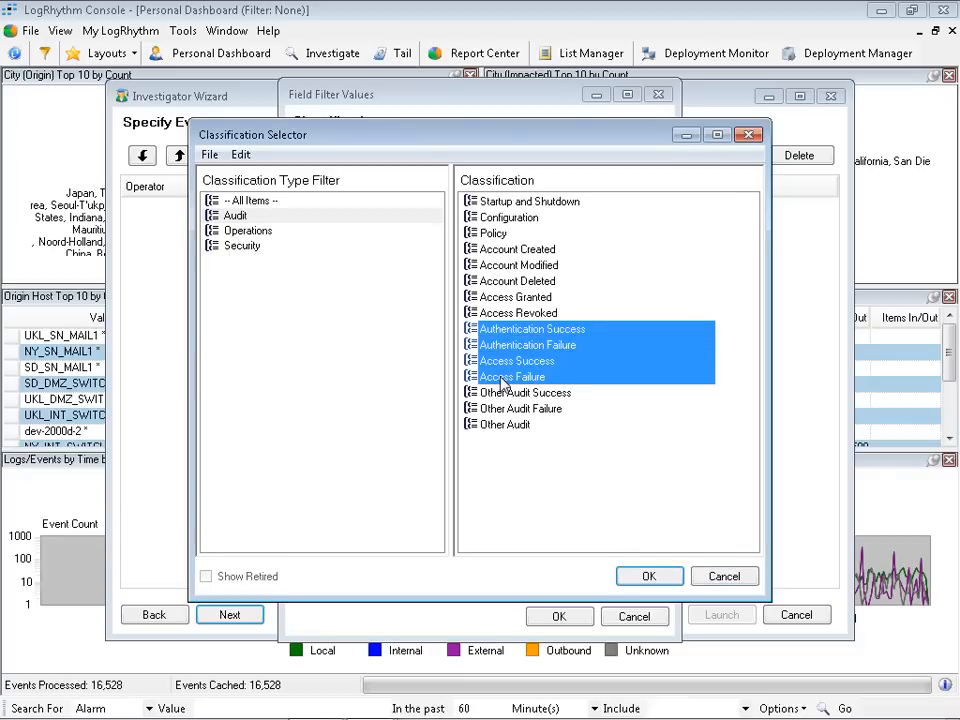
{"action": "left_click", "coordinate": [649, 575]}
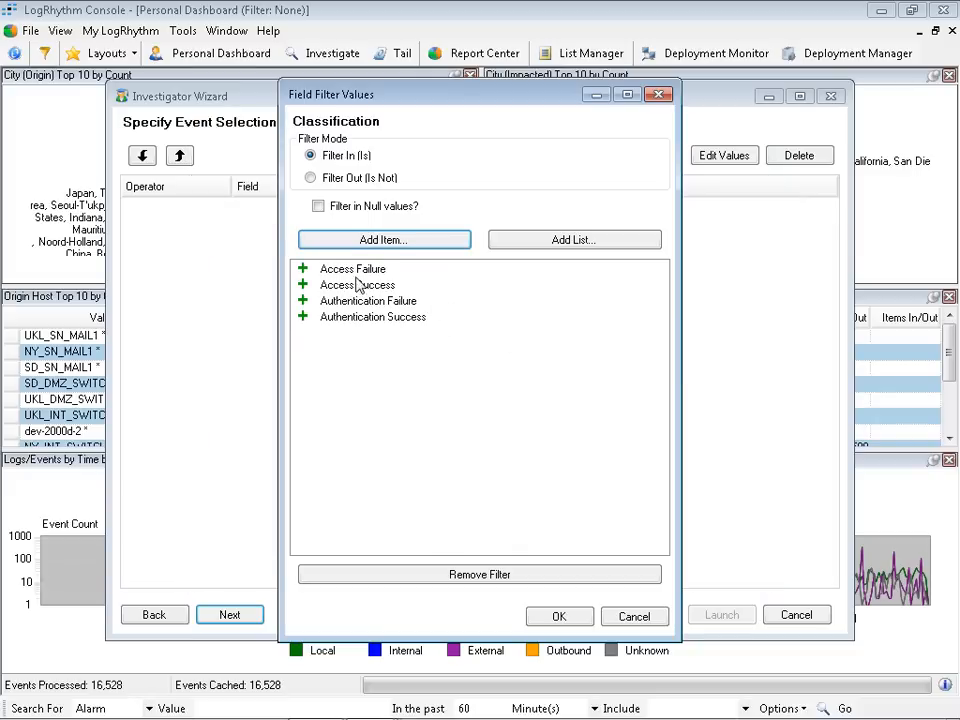
{"action": "left_click", "coordinate": [559, 617]}
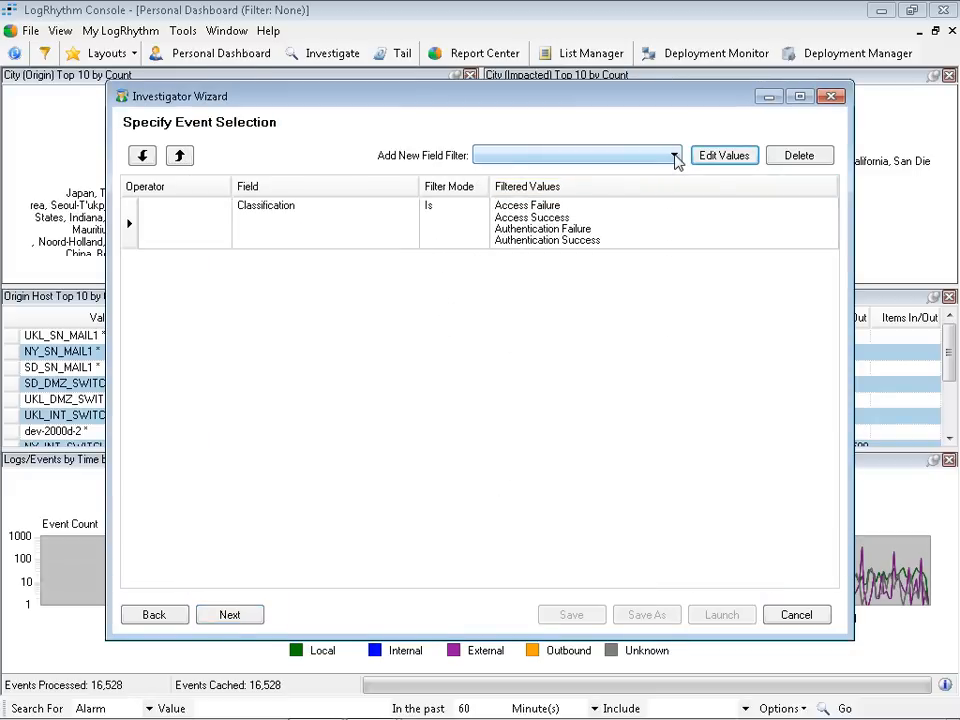
Add an Origin Login filter that includes the Privileged User Accounts and Target Host Authorized User Accounts lists.
{"action": "left_click", "coordinate": [676, 156]}
{"action": "left_click_drag", "start_coordinate": [675, 210], "coordinate": [679, 336]}
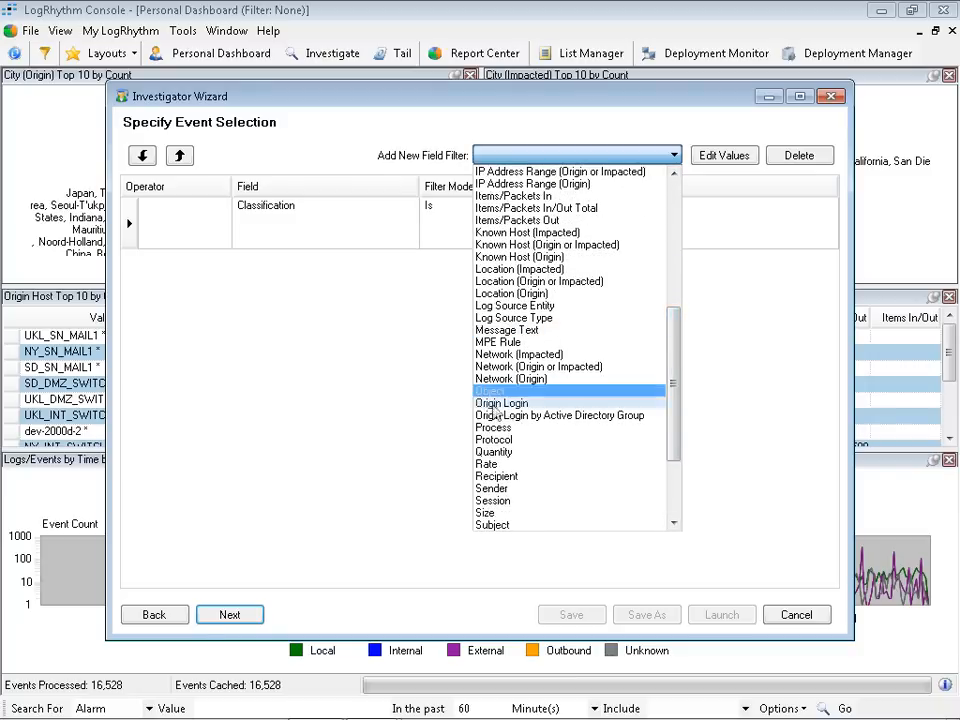
{"action": "left_click", "coordinate": [519, 405]}
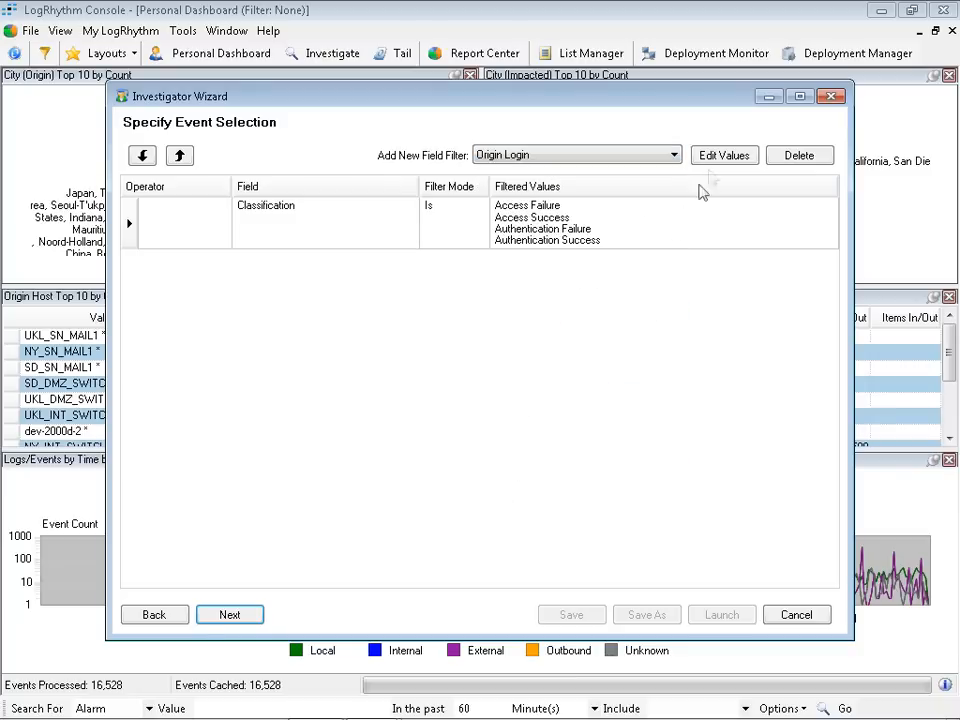
{"action": "left_click", "coordinate": [725, 158]}
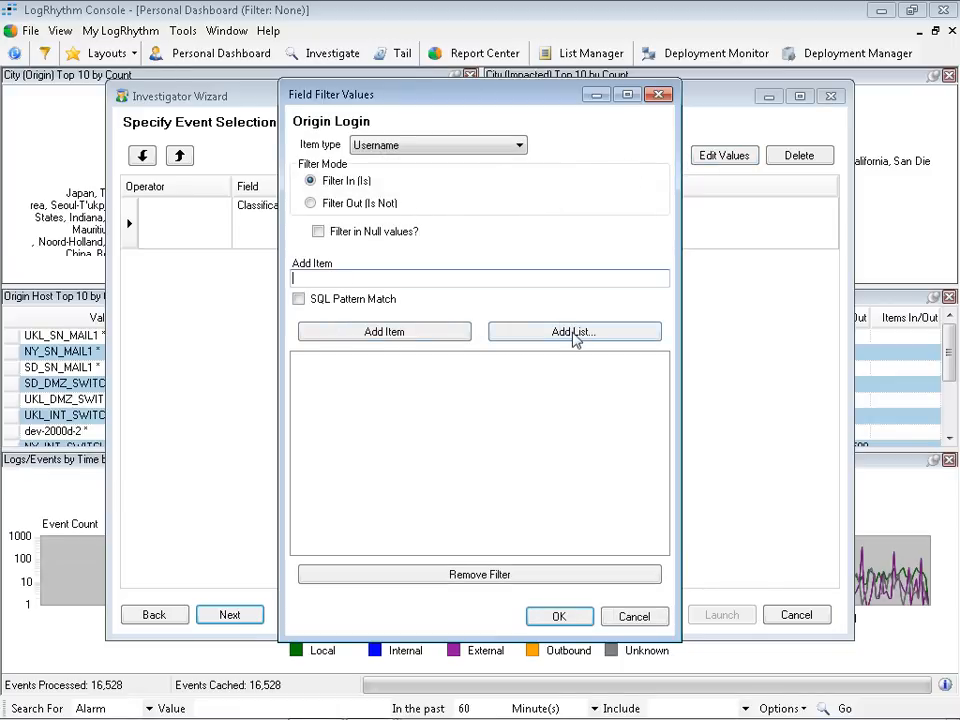
{"action": "left_click", "coordinate": [572, 333]}
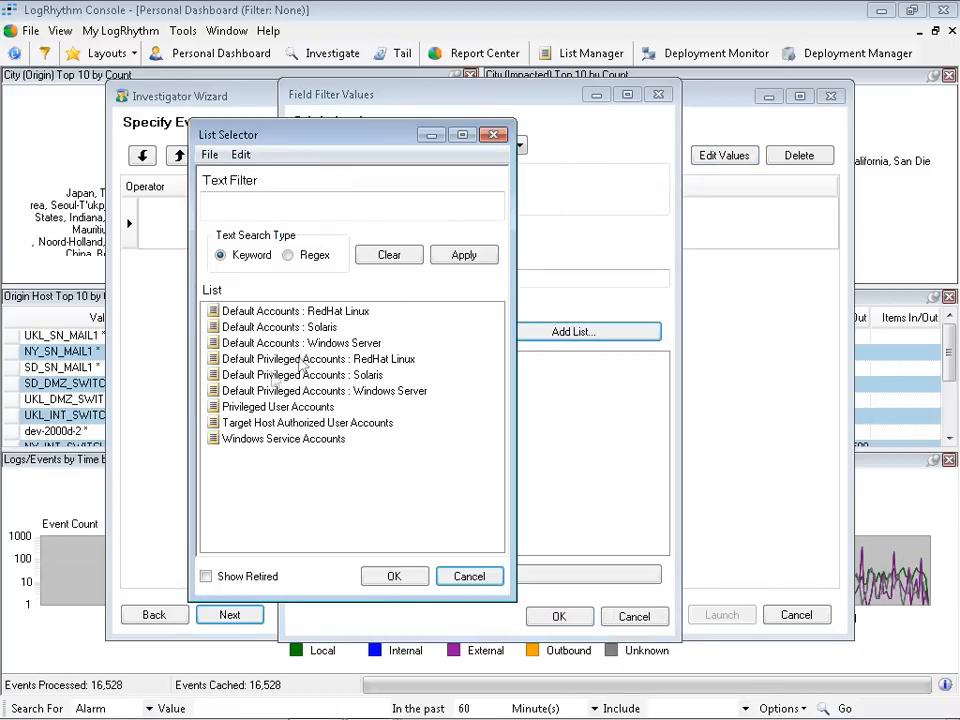
{"action": "left_click", "coordinate": [268, 425]}
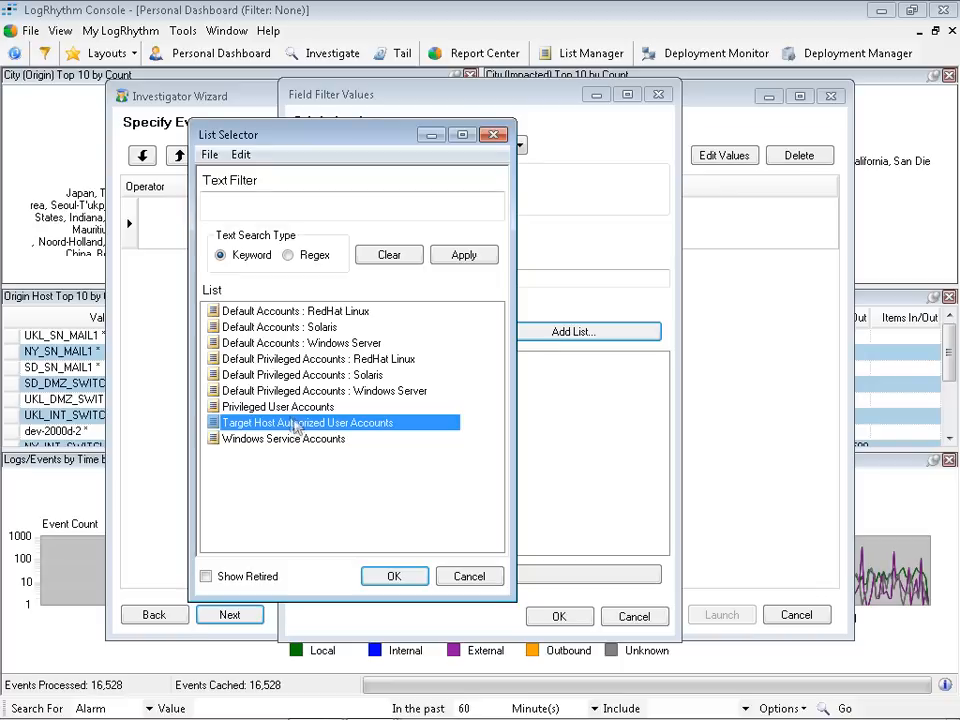
{"action": "left_click", "coordinate": [273, 410], "text": "ctrl"}
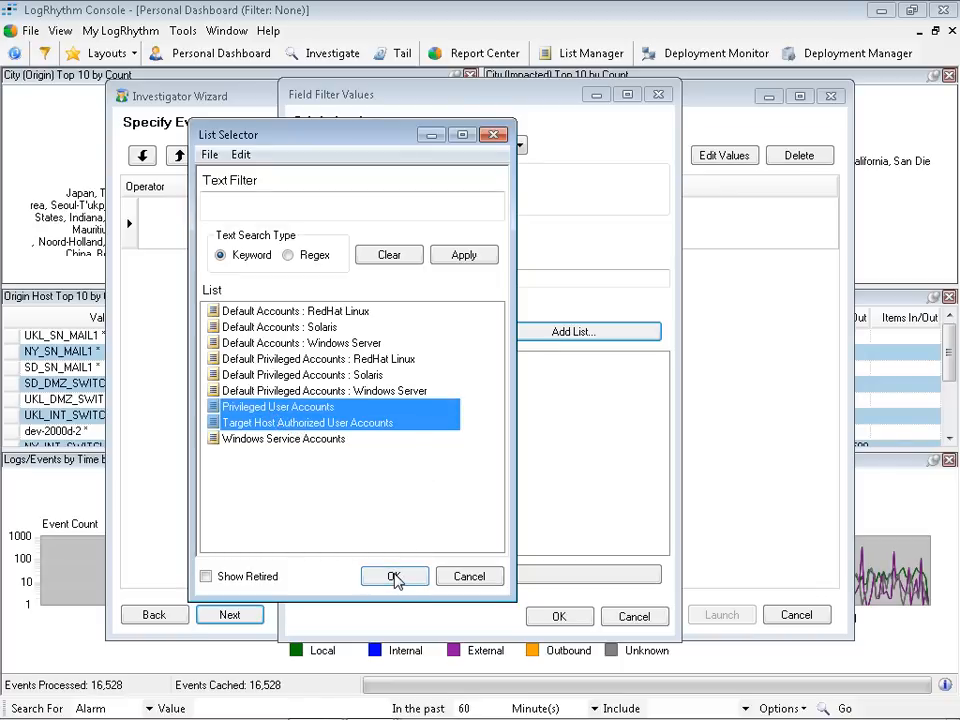
{"action": "left_click", "coordinate": [394, 577]}
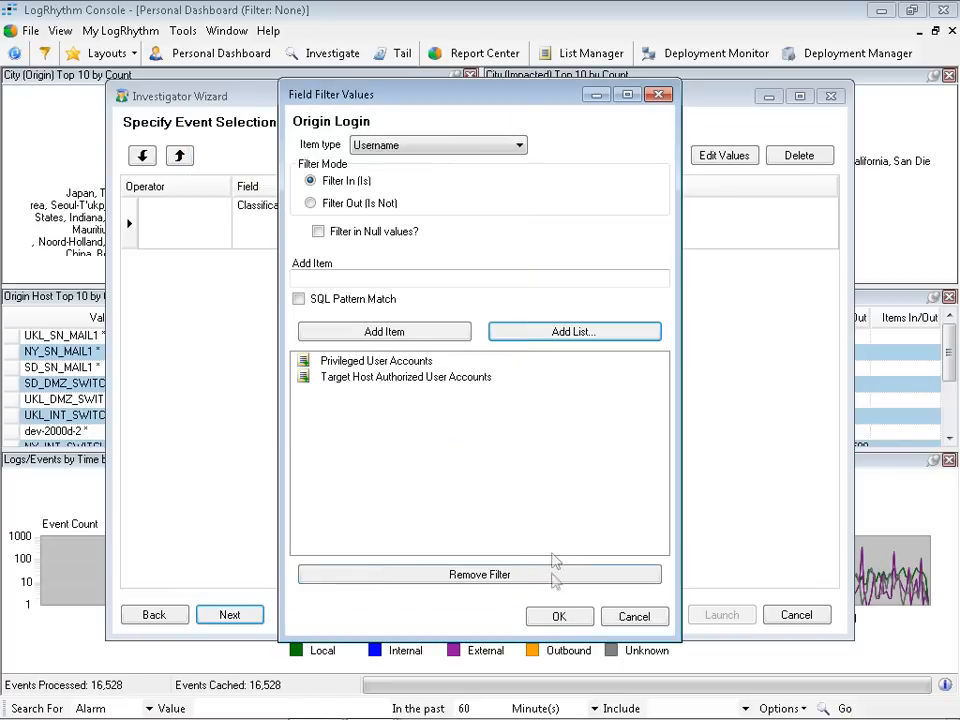
{"action": "left_click", "coordinate": [555, 616]}
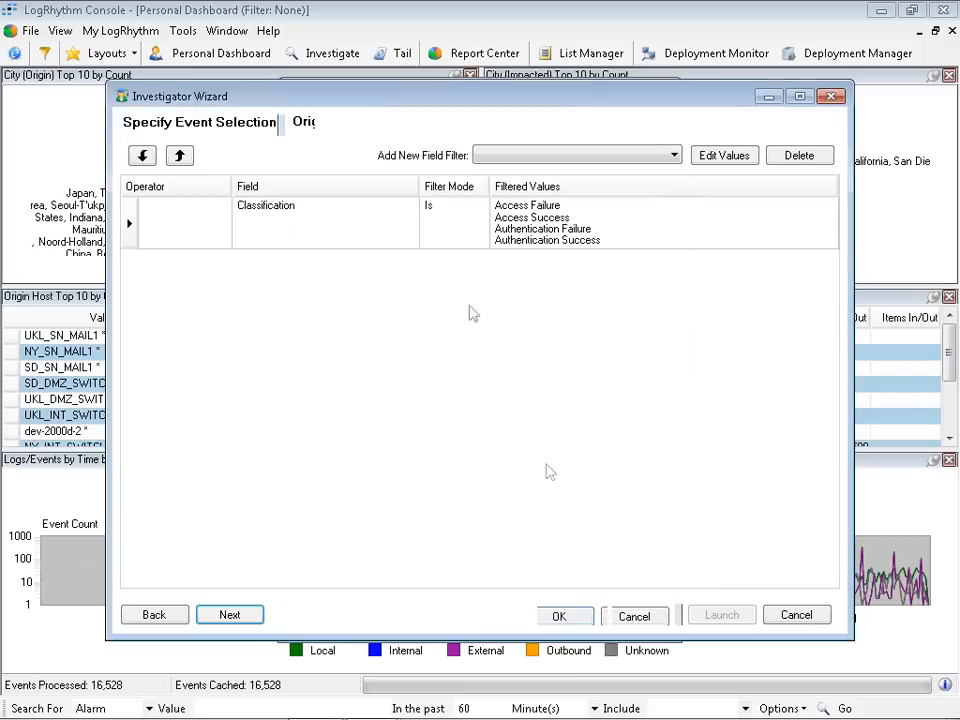
{"action": "left_click", "coordinate": [673, 155]}
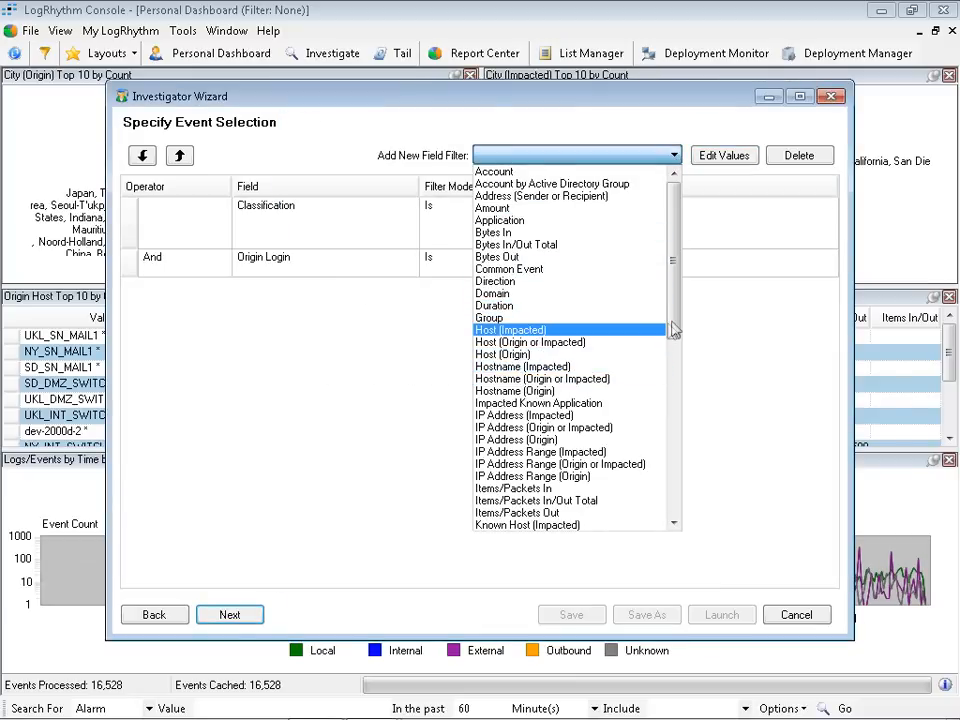
{"action": "left_click_drag", "start_coordinate": [675, 325], "coordinate": [675, 352]}
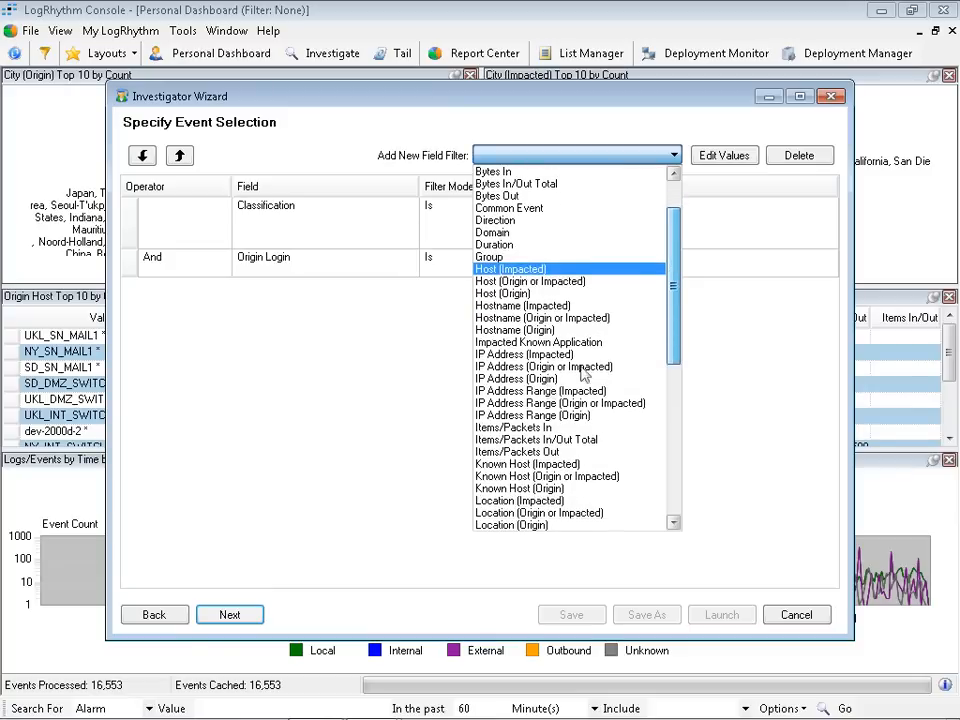
{"action": "left_click", "coordinate": [545, 468]}
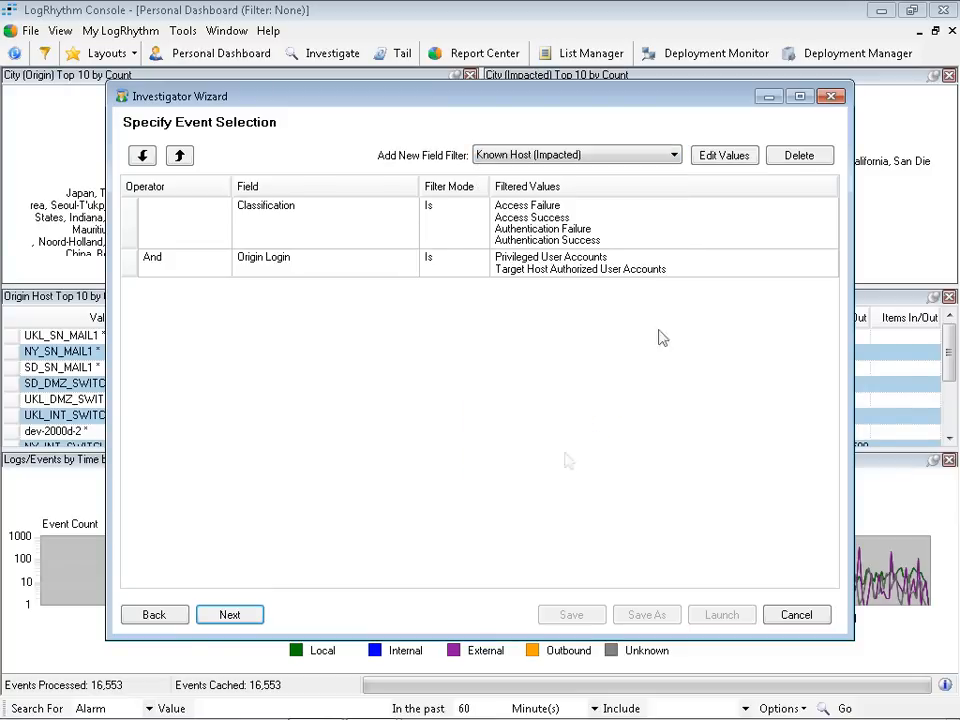
{"action": "left_click", "coordinate": [724, 160]}
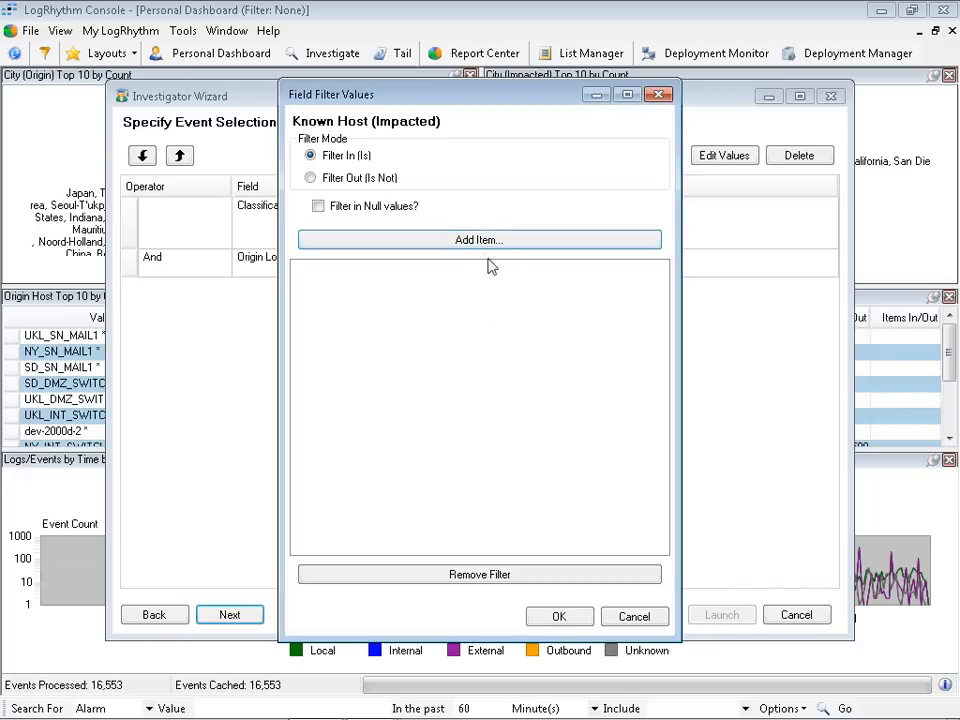
{"action": "left_click", "coordinate": [632, 616]}
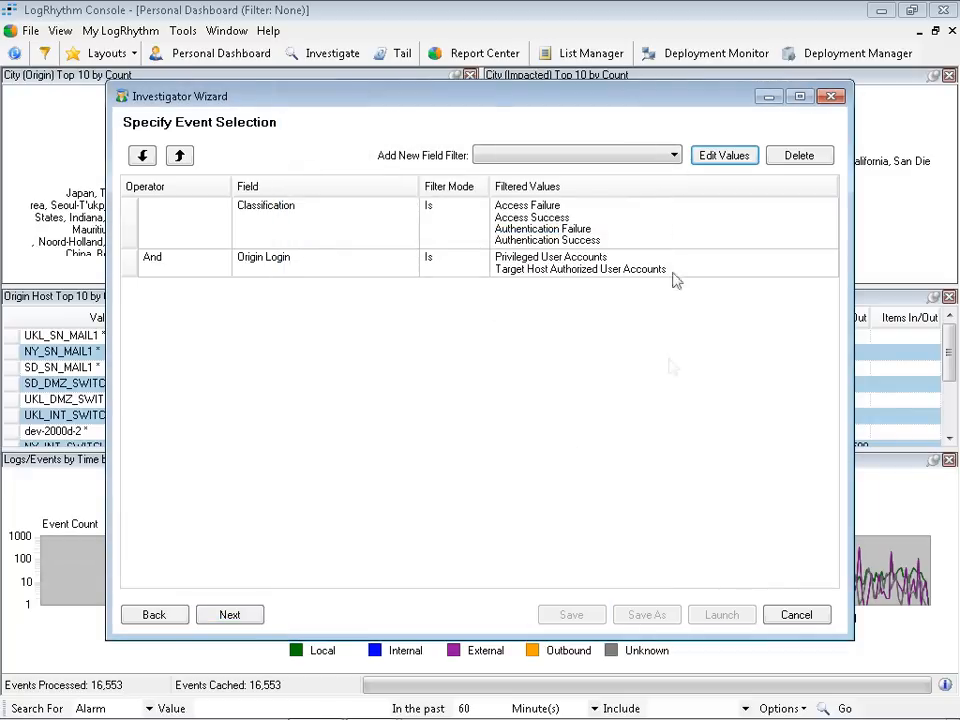
Add a Host (Impacted) filter that includes the Target Hosts list.
{"action": "left_click", "coordinate": [658, 158]}
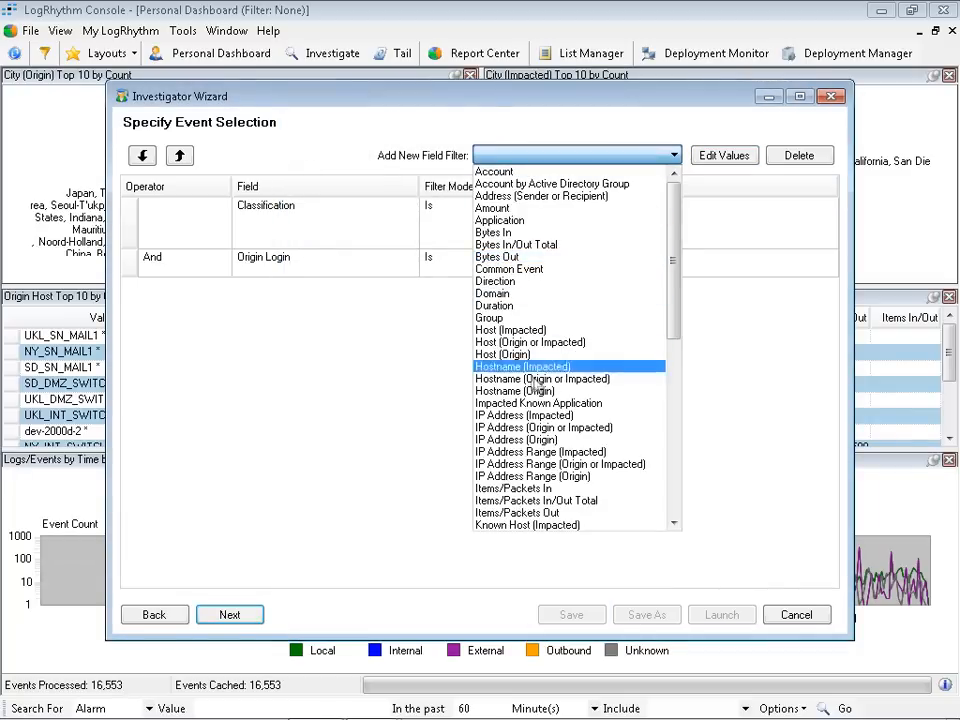
{"action": "left_click", "coordinate": [515, 330]}
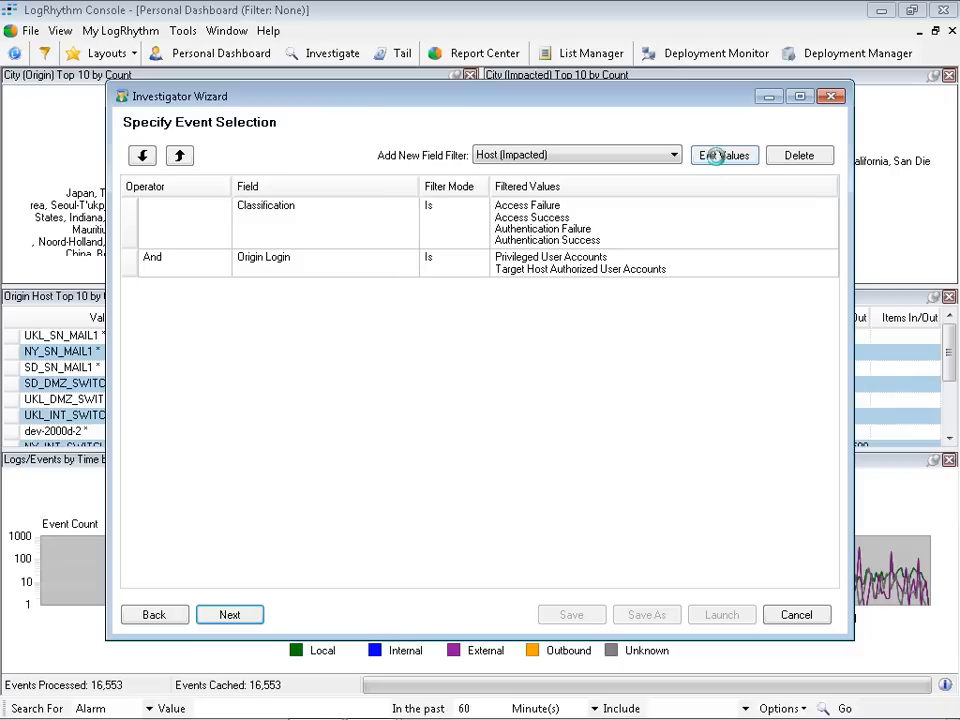
{"action": "left_click", "coordinate": [716, 155]}
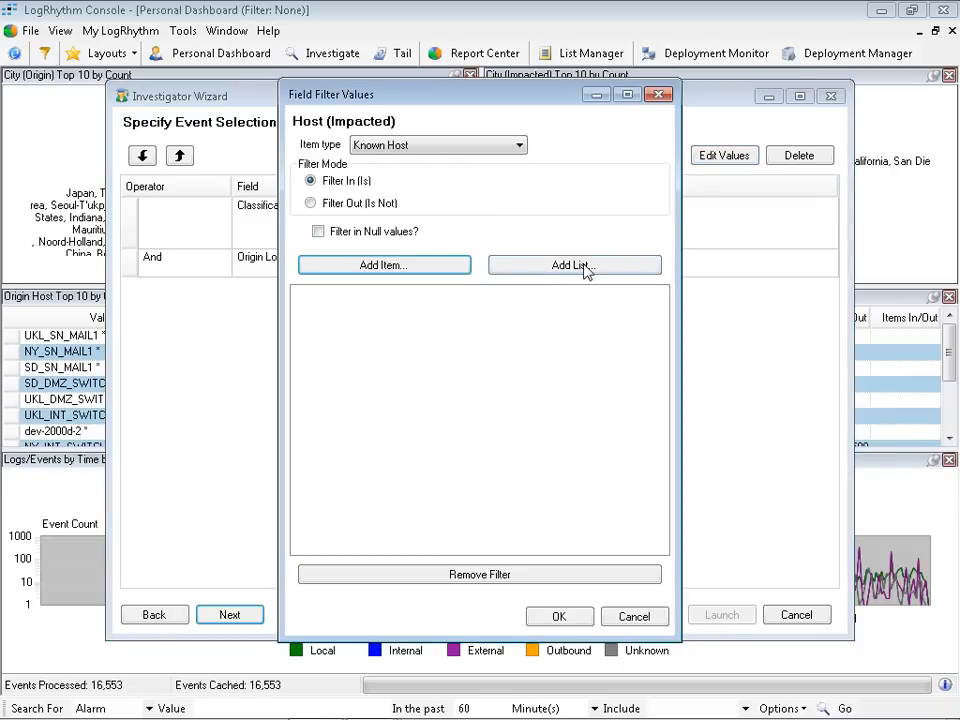
{"action": "left_click", "coordinate": [585, 267]}
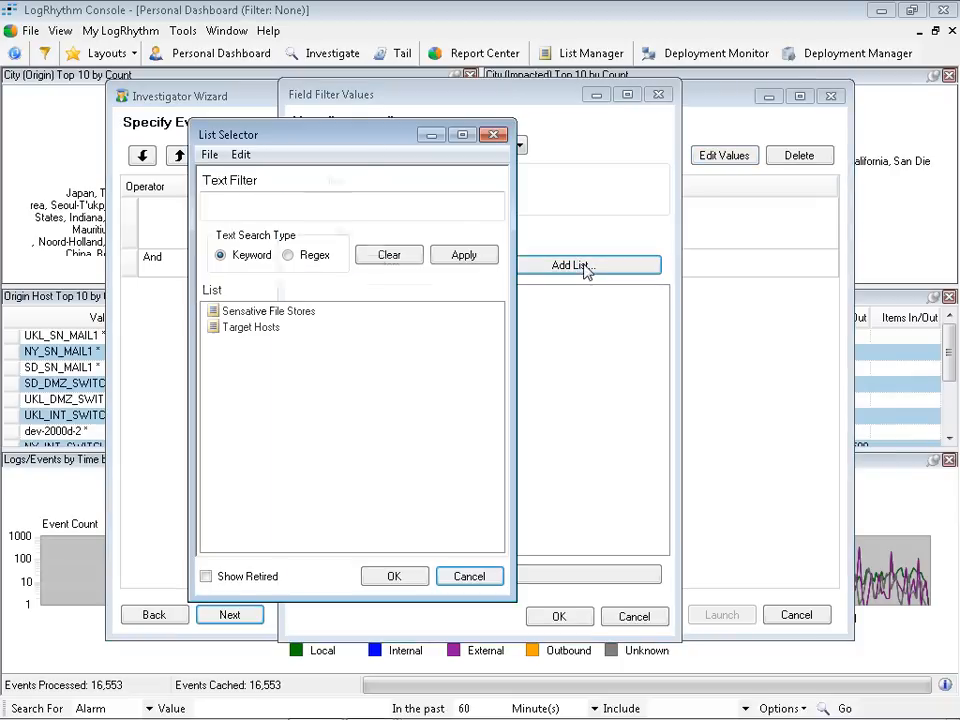
{"action": "left_click", "coordinate": [247, 330]}
{"action": "left_click", "coordinate": [393, 578]}
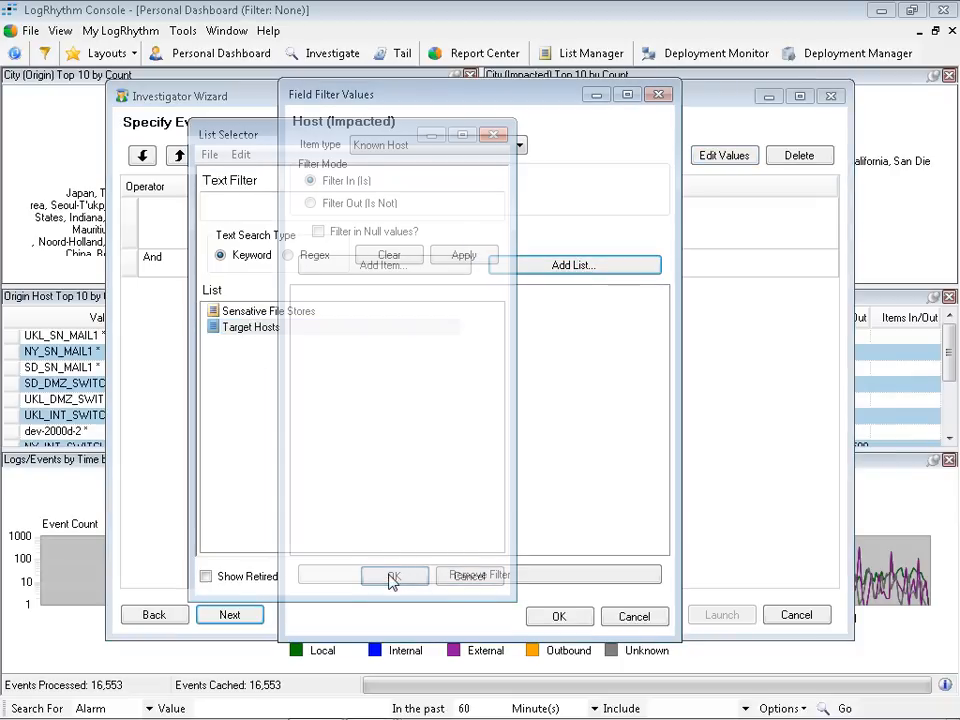
{"action": "left_click", "coordinate": [559, 616]}
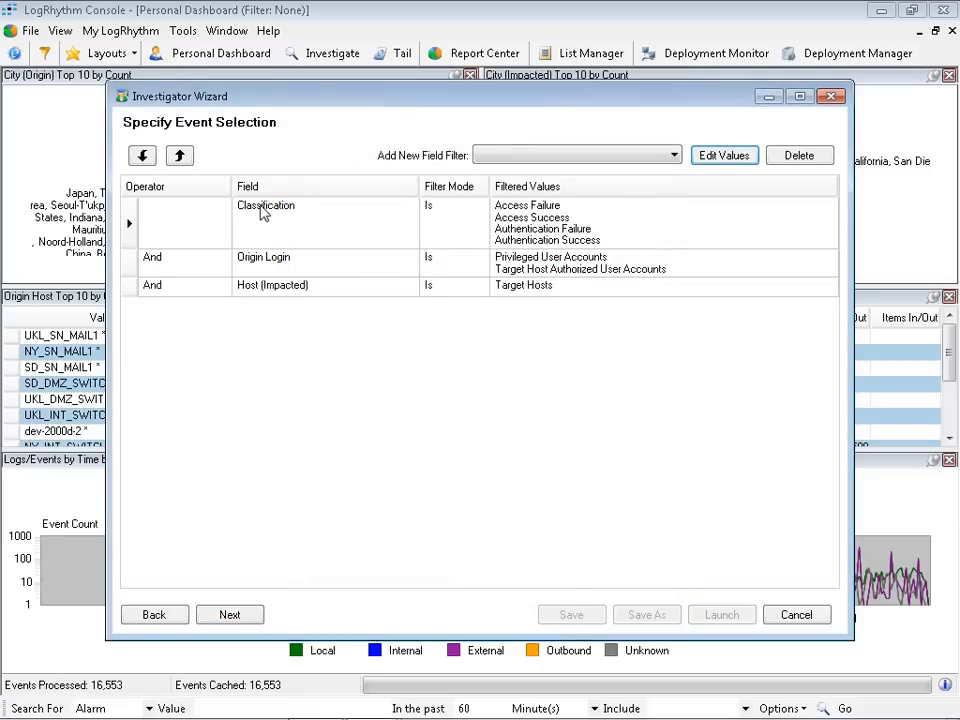
{"action": "left_click", "coordinate": [452, 208]}
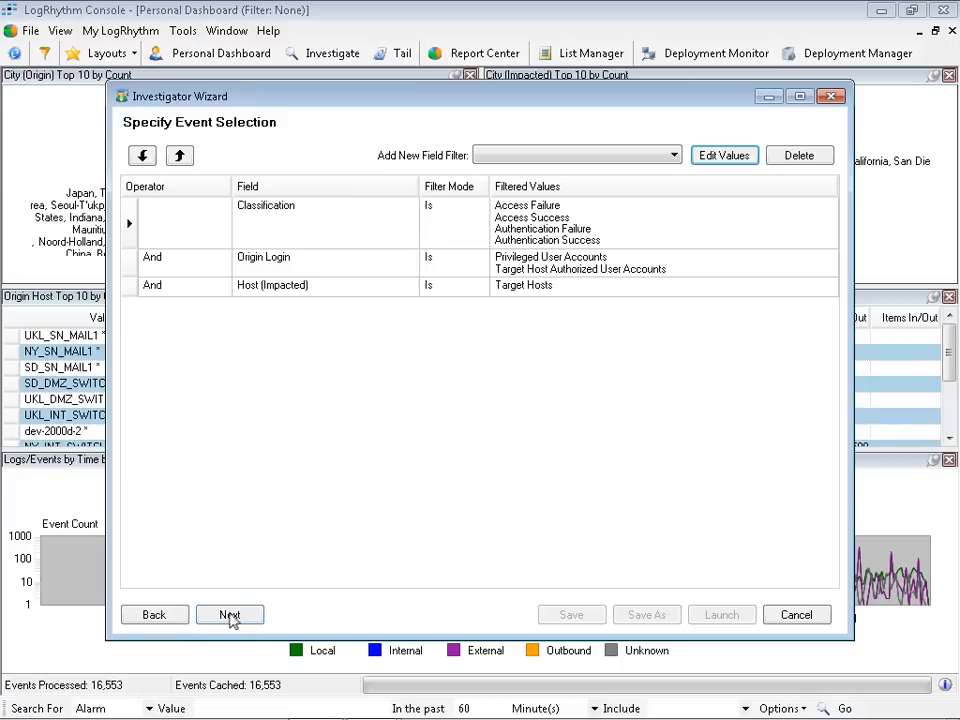
Continue to the log repository settings, set the layout to User Activity Analysis View, and proceed to the save page.
{"action": "left_click", "coordinate": [230, 615]}
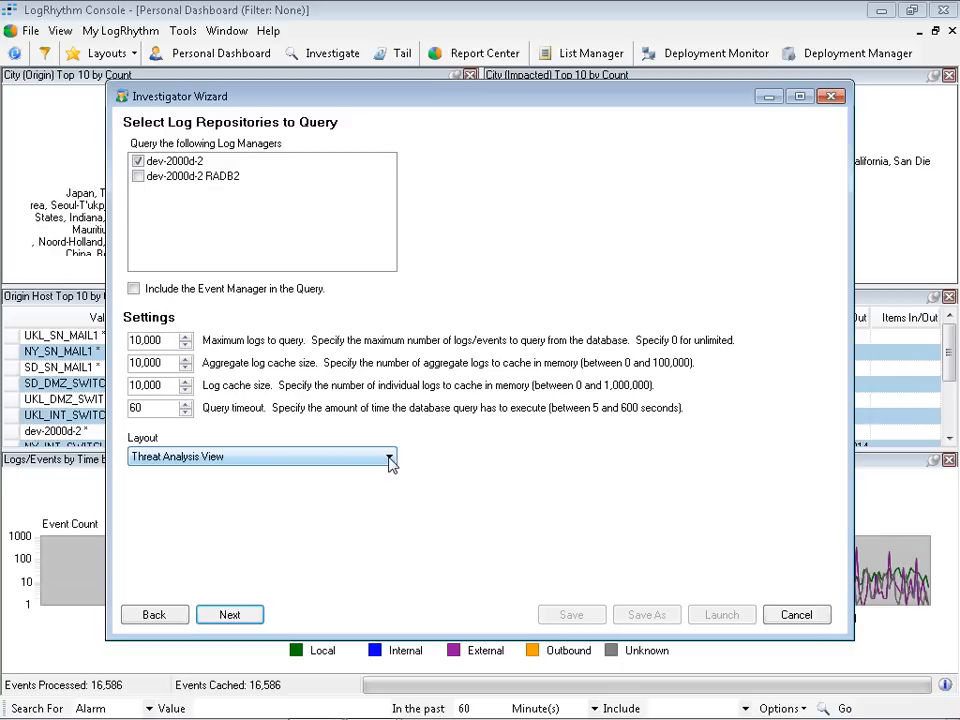
{"action": "left_click", "coordinate": [390, 459]}
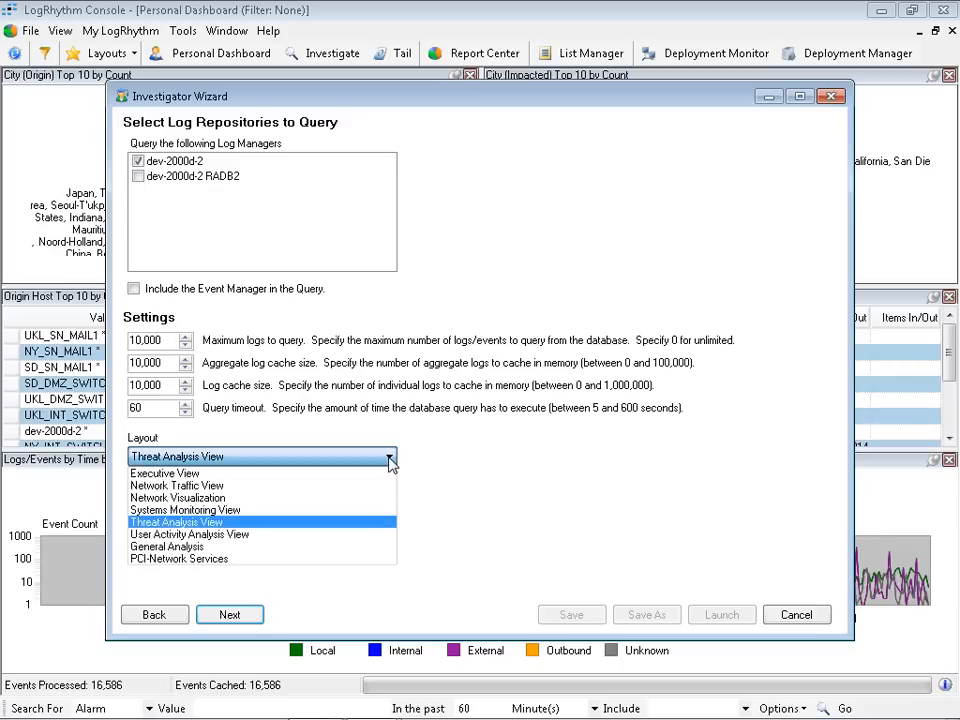
{"action": "left_click", "coordinate": [205, 538]}
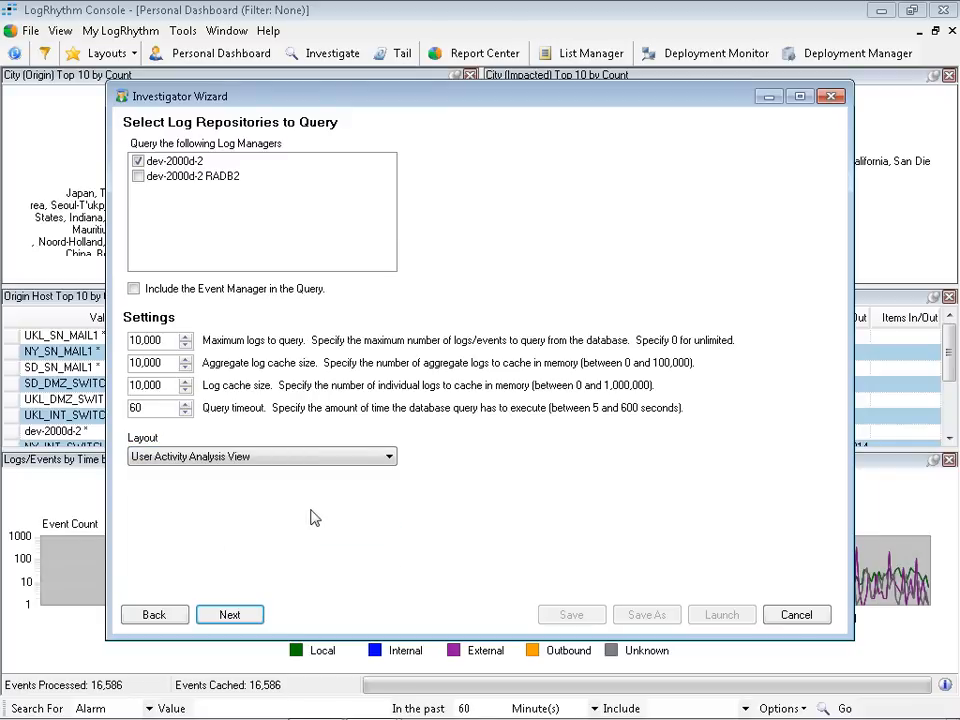
{"action": "left_click", "coordinate": [229, 615]}
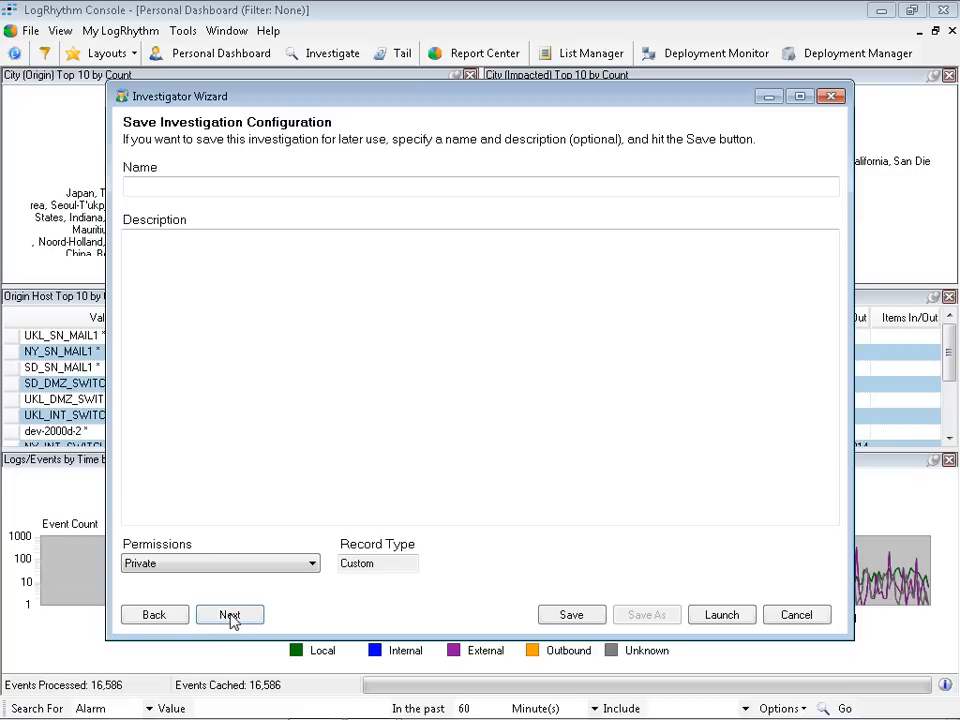
Name the investigation "Target Host User Activity Review", save its configuration and launch it.
{"action": "left_click", "coordinate": [235, 184]}
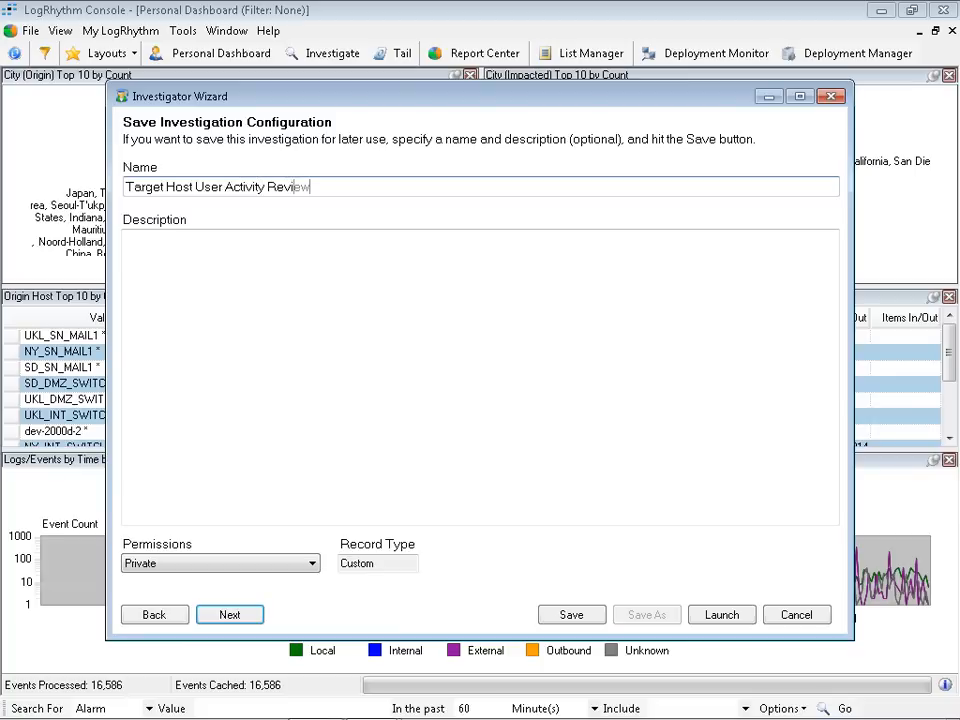
{"action": "left_click", "coordinate": [574, 614]}
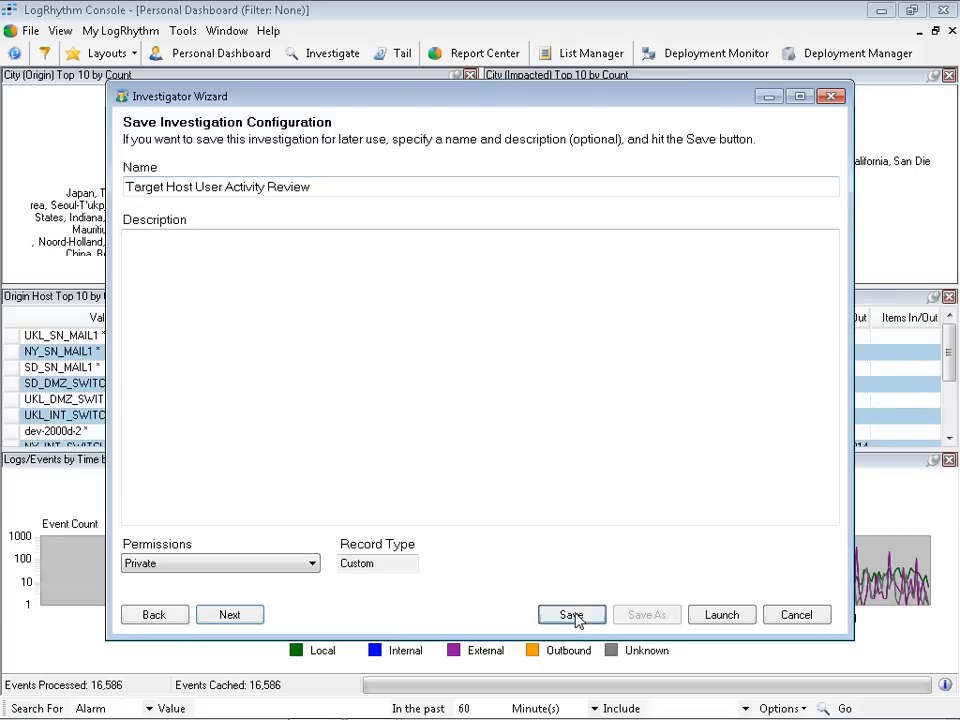
{"action": "left_click", "coordinate": [726, 617]}
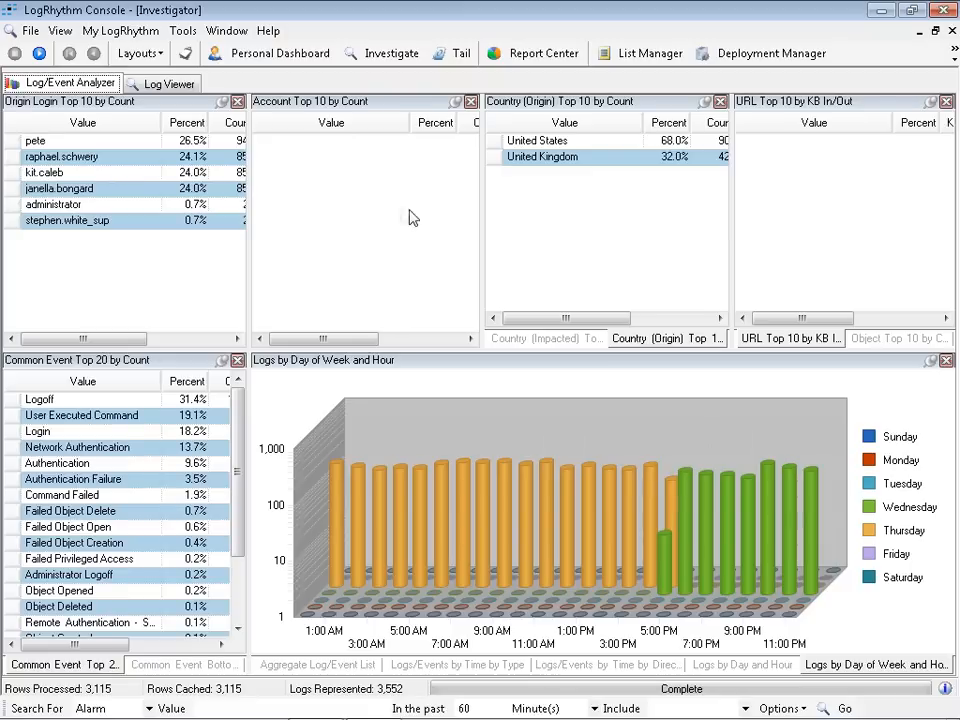
Examine the four most frequent accounts in the Origin Login Top 10 by Count results.
{"action": "left_click", "coordinate": [13, 144]}
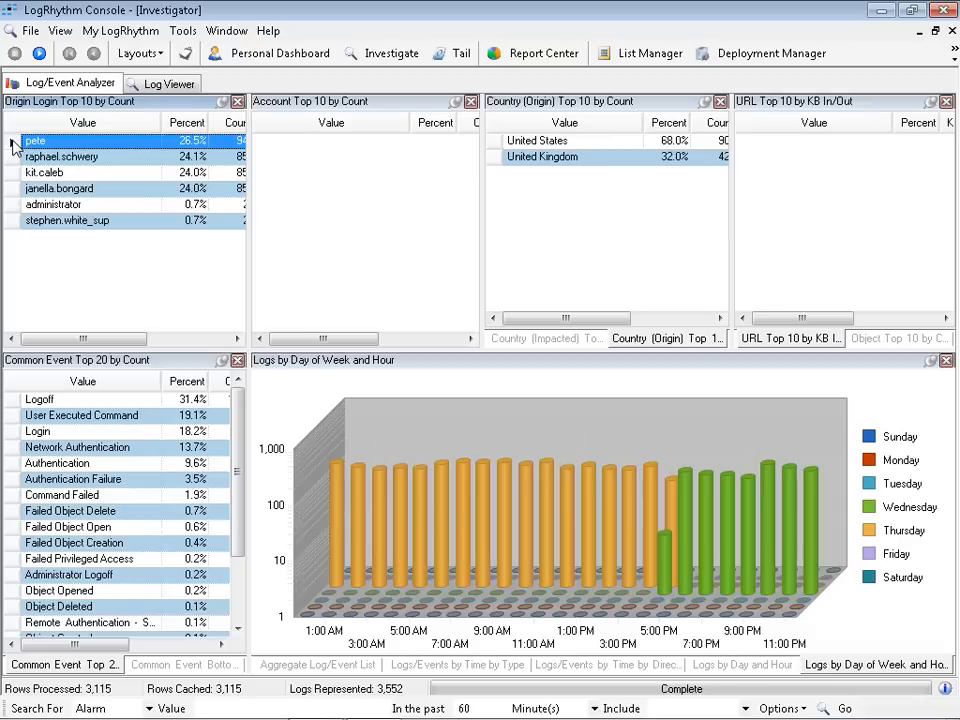
{"action": "left_click", "coordinate": [12, 157]}
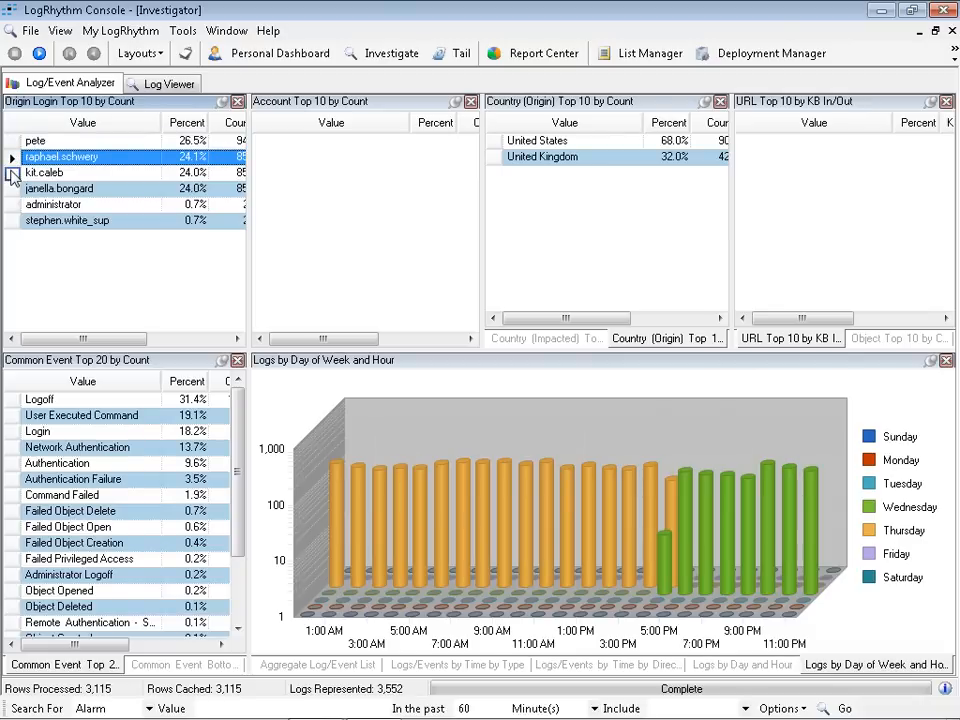
{"action": "left_click", "coordinate": [12, 174]}
{"action": "left_click", "coordinate": [12, 189]}
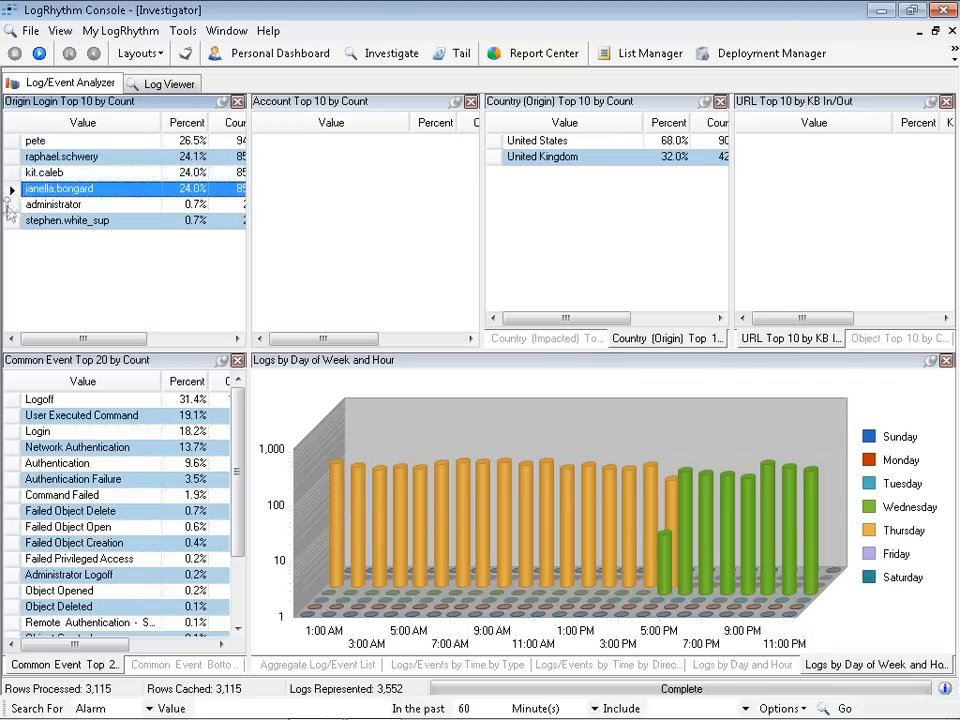
Compare the origin and impacted country breakdowns in the investigation results.
{"action": "left_click", "coordinate": [495, 141]}
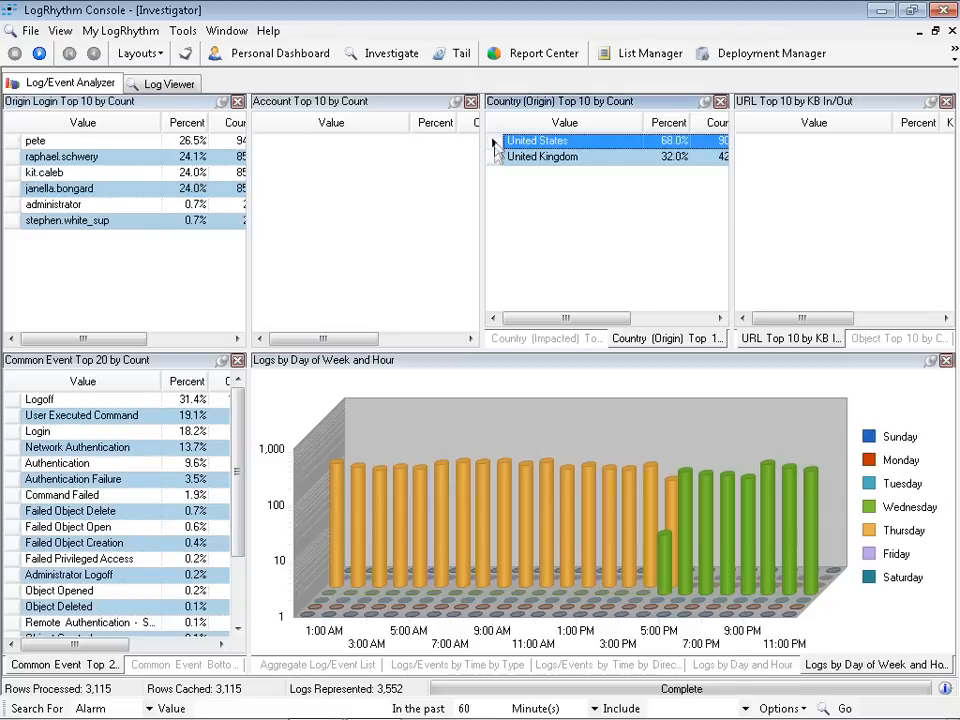
{"action": "left_click", "coordinate": [497, 158]}
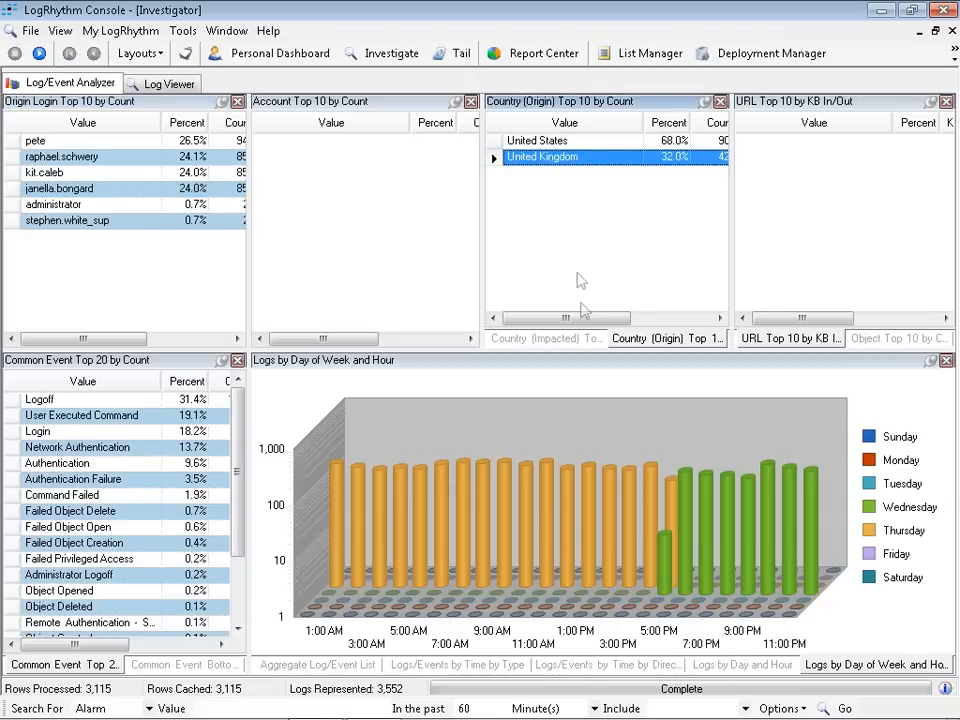
{"action": "left_click", "coordinate": [556, 340]}
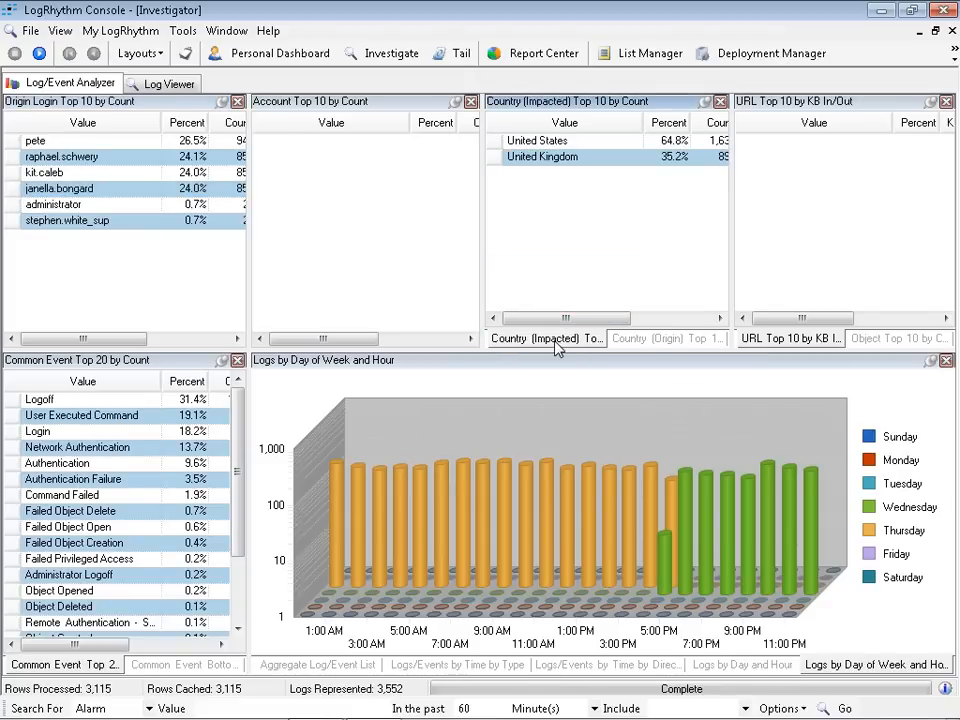
{"action": "left_click", "coordinate": [623, 339]}
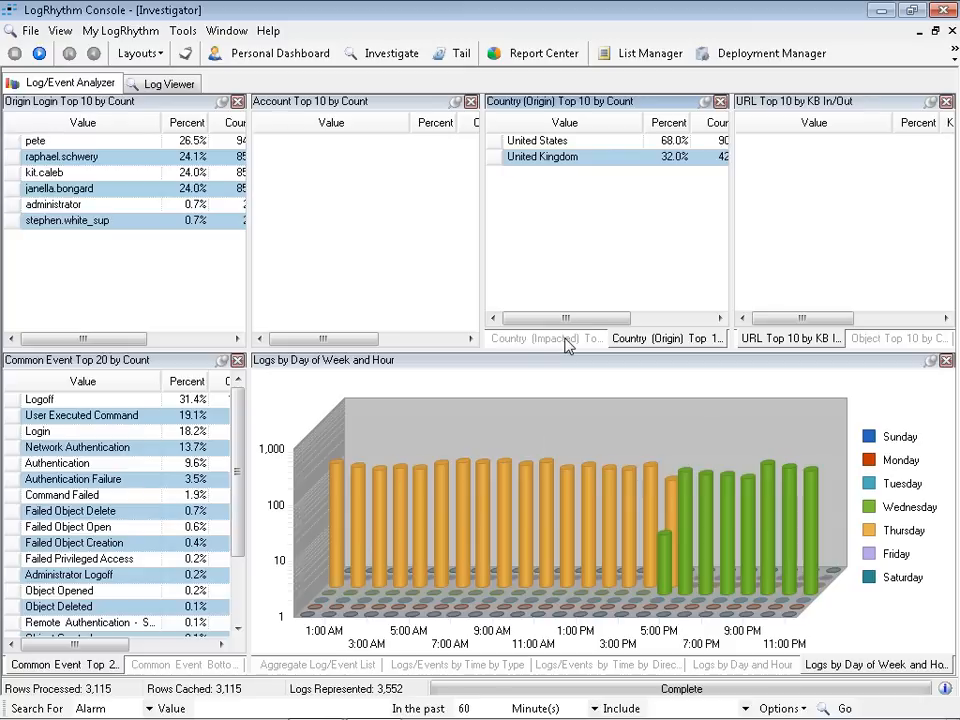
{"action": "left_click", "coordinate": [567, 341]}
{"action": "left_click", "coordinate": [648, 341]}
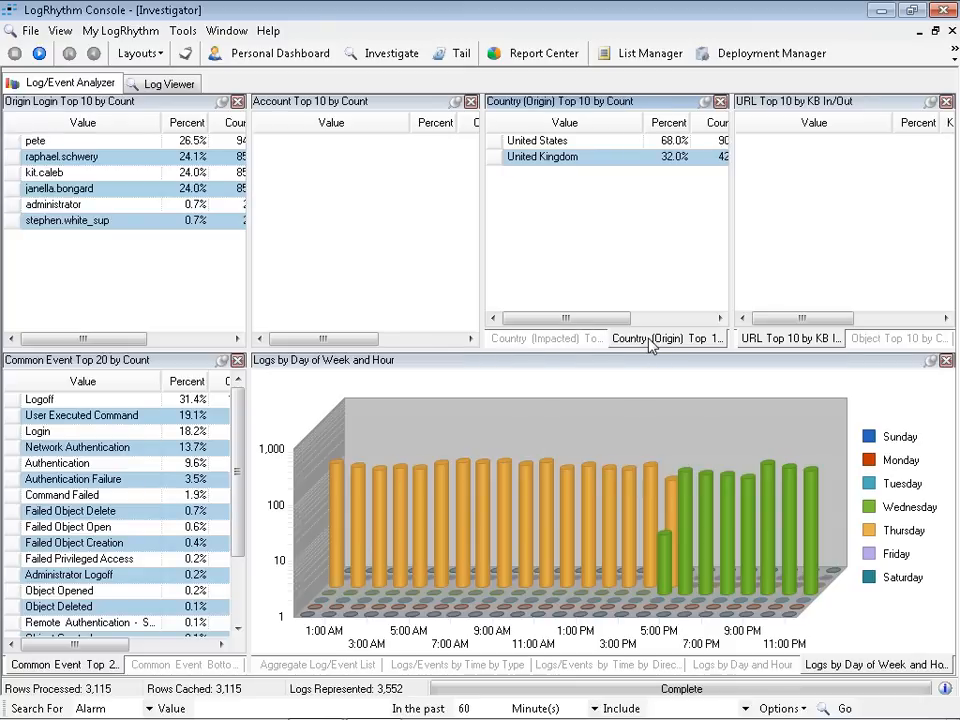
{"action": "left_click", "coordinate": [543, 341]}
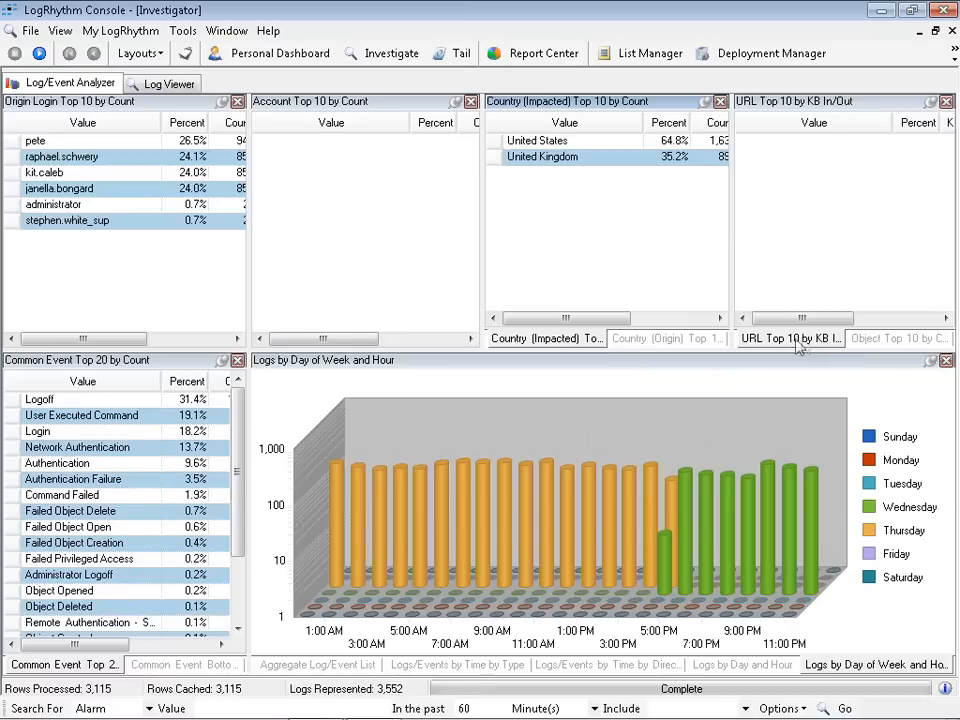
Examine the Object Top 10, the Common Event Top 20 and individual bars of the Logs by Day of Week and Hour chart.
{"action": "left_click", "coordinate": [893, 339]}
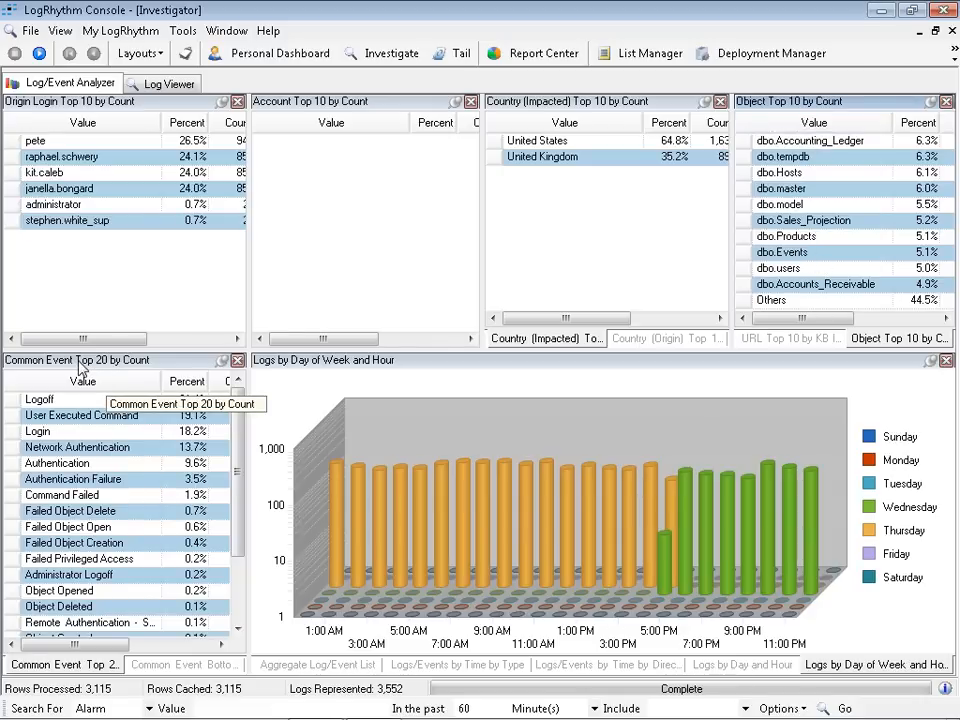
{"action": "left_click_drag", "start_coordinate": [236, 414], "coordinate": [237, 386]}
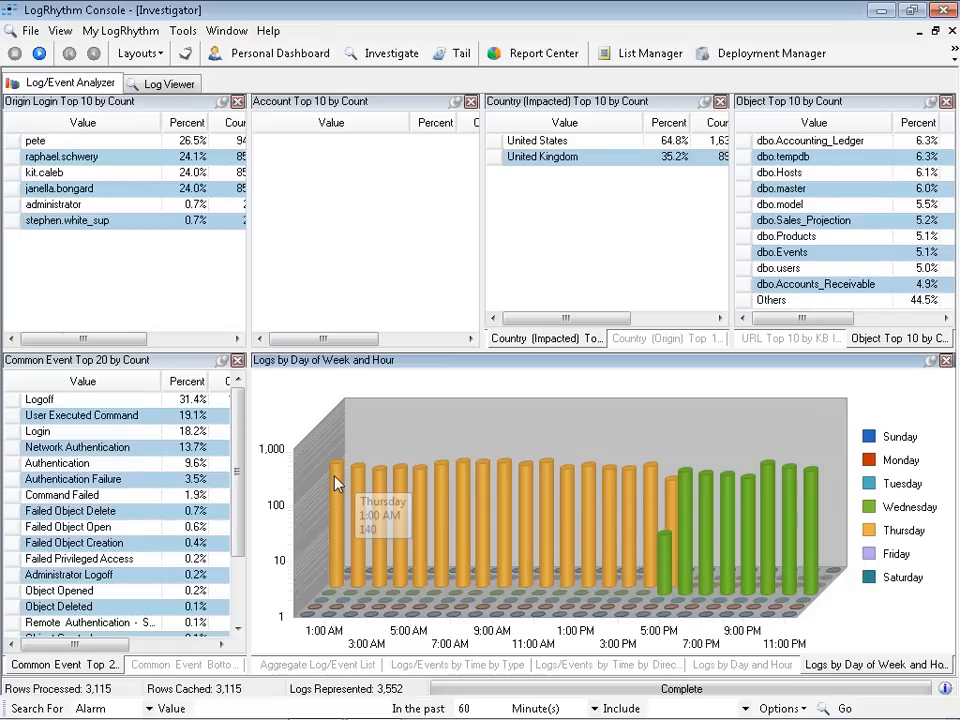
{"action": "left_click", "coordinate": [665, 560]}
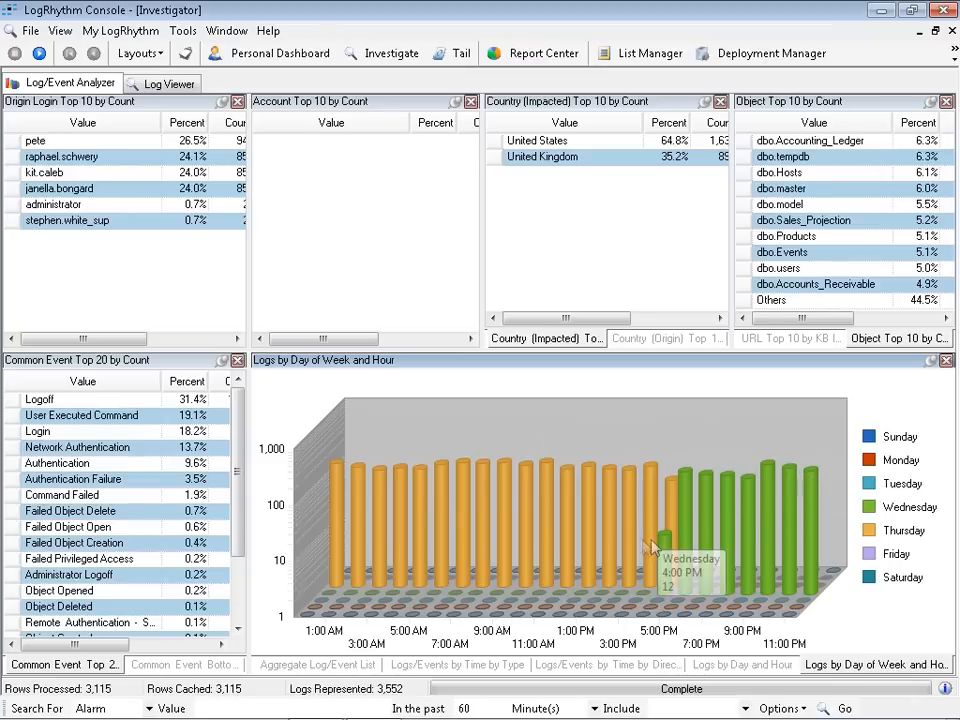
{"action": "mouse_move", "coordinate": [340, 478]}
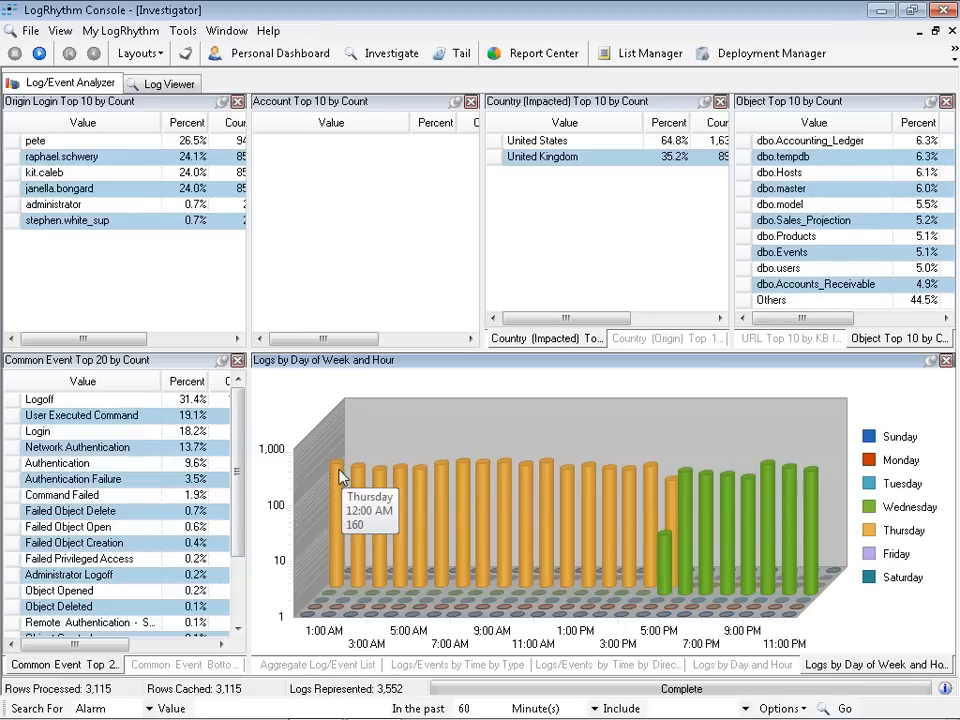
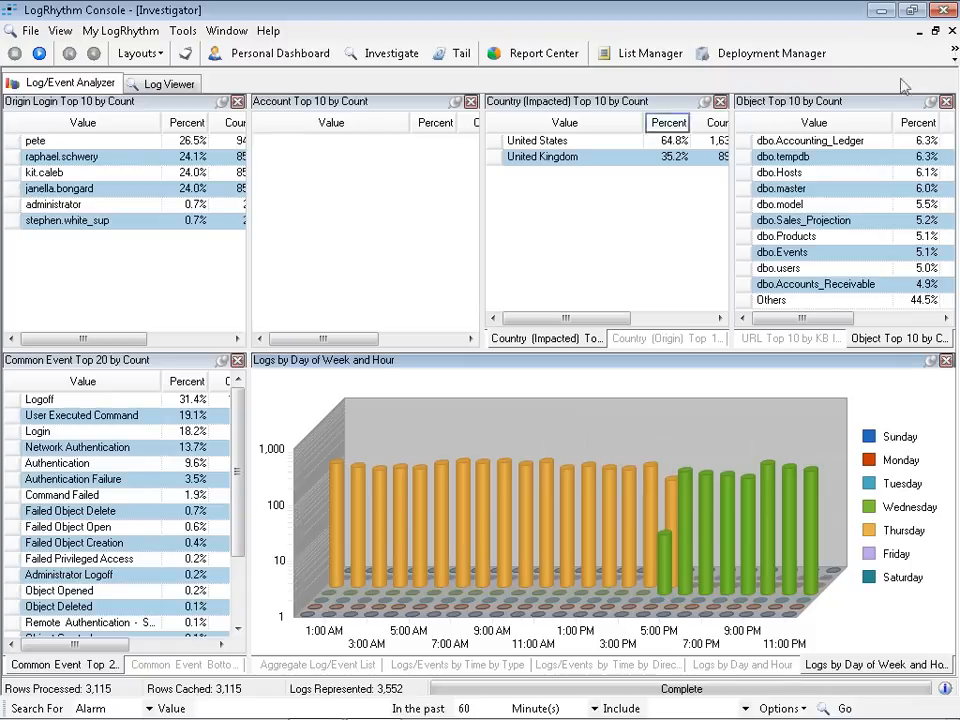
Close the results, load the saved Netflow Analysis investigation and set its date range to the last 7 days.
{"action": "left_click", "coordinate": [952, 32]}
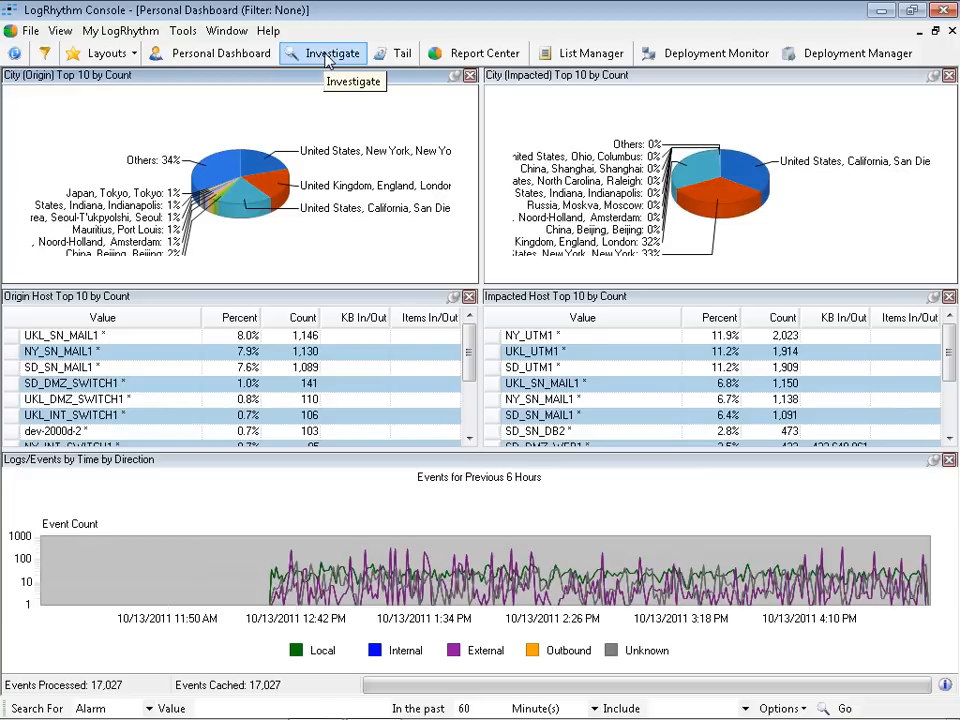
{"action": "left_click", "coordinate": [329, 58]}
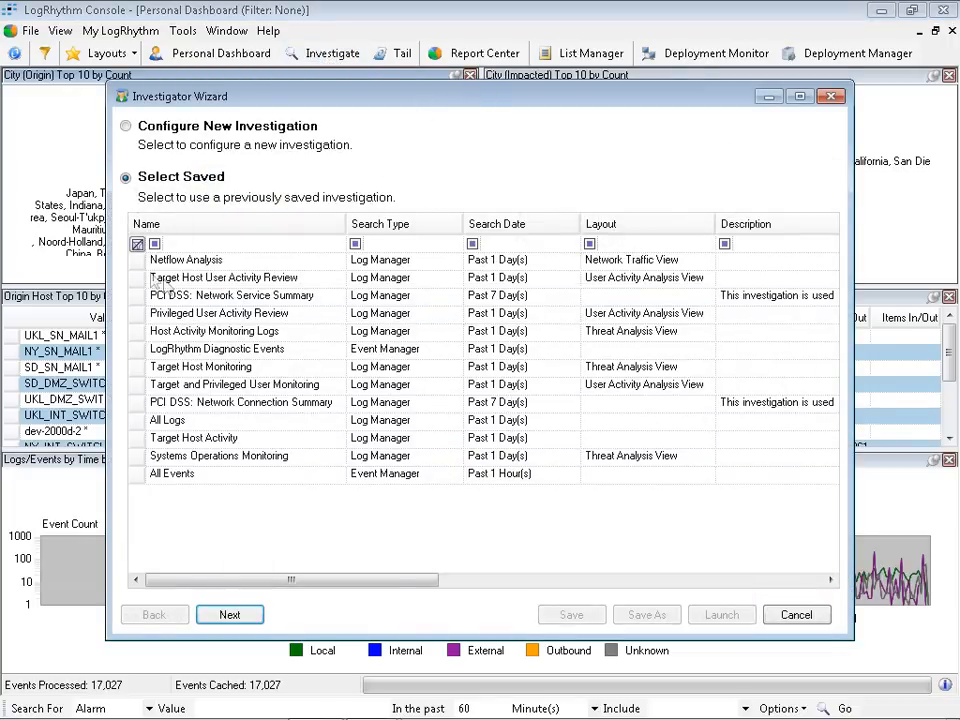
{"action": "left_click", "coordinate": [138, 261]}
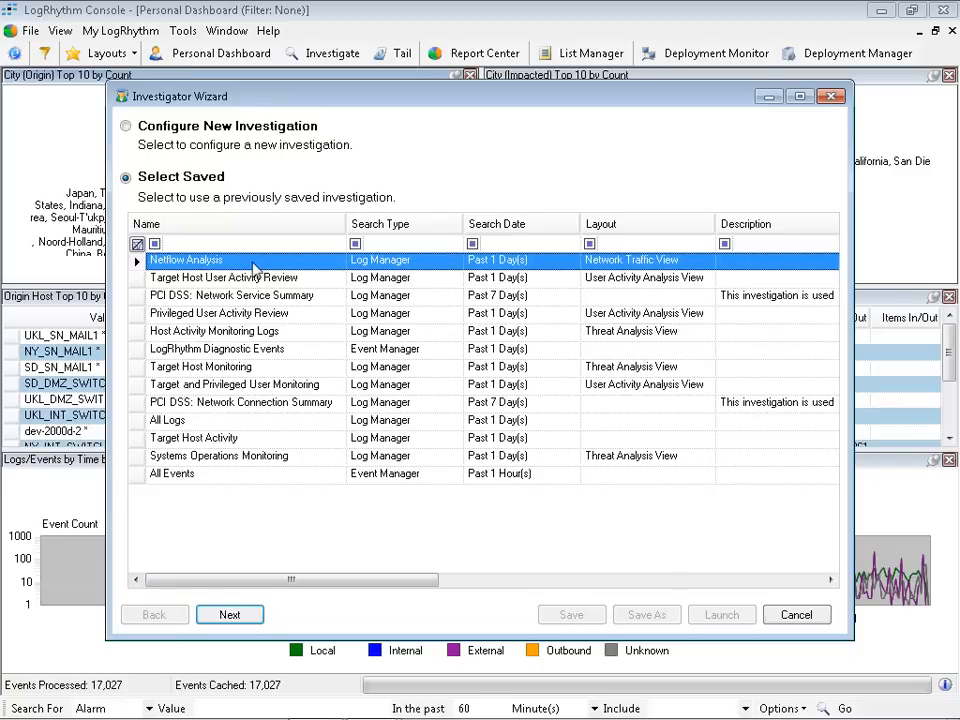
{"action": "left_click", "coordinate": [230, 616]}
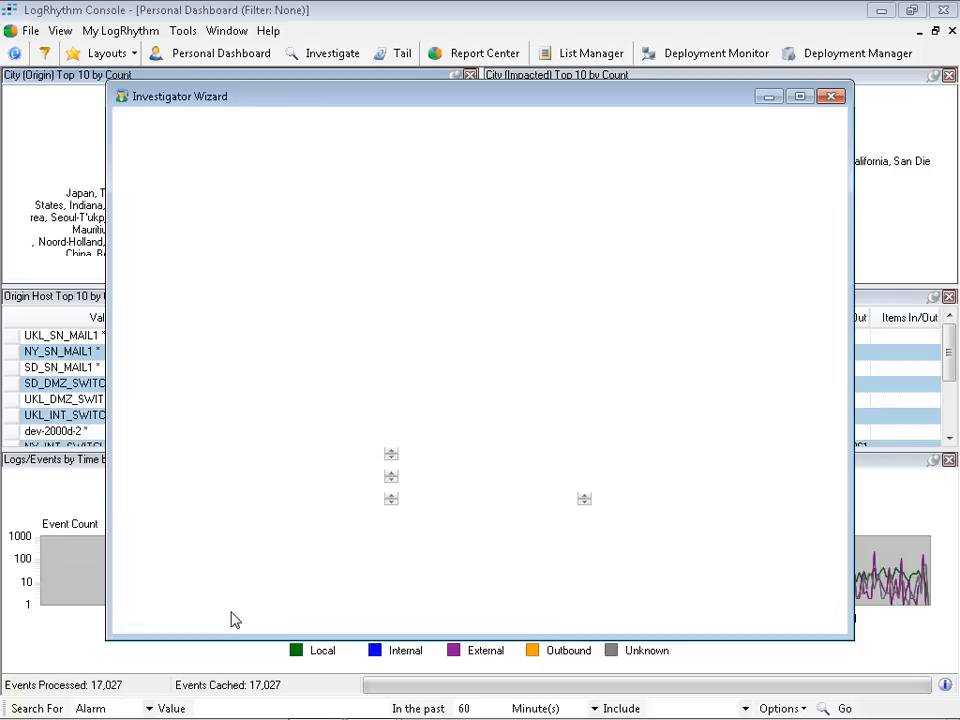
{"action": "left_click_drag", "start_coordinate": [268, 429], "coordinate": [235, 430]}
{"action": "type", "text": "7"}
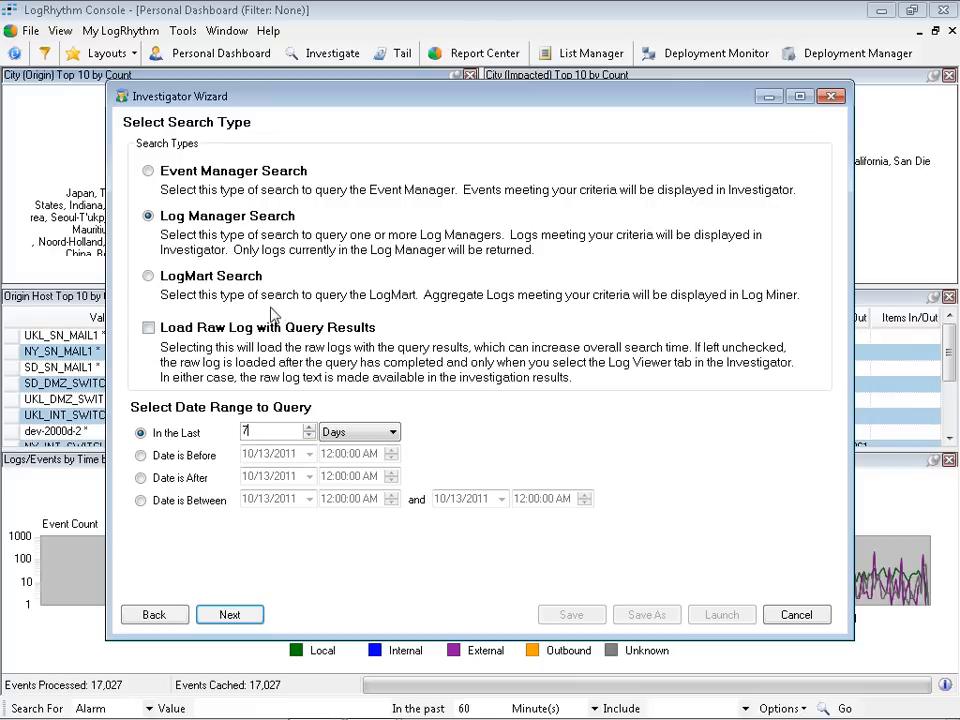
Continue through the log source, filter and repository settings, keep the Network Traffic View layout, and launch the Netflow Analysis investigation.
{"action": "left_click", "coordinate": [230, 616]}
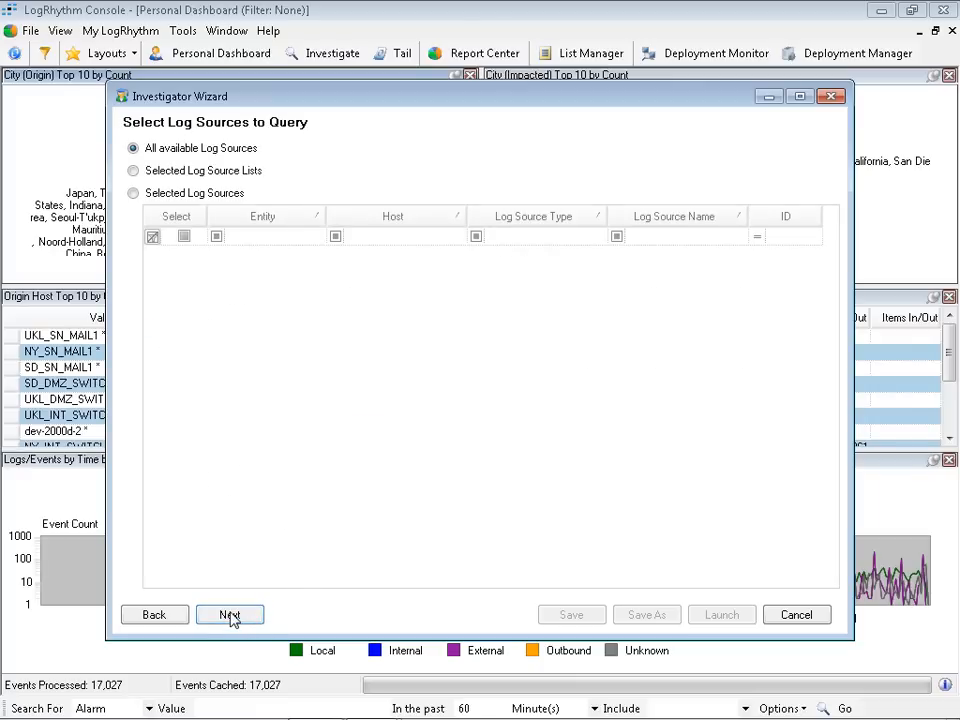
{"action": "left_click", "coordinate": [230, 616]}
{"action": "left_click", "coordinate": [230, 616]}
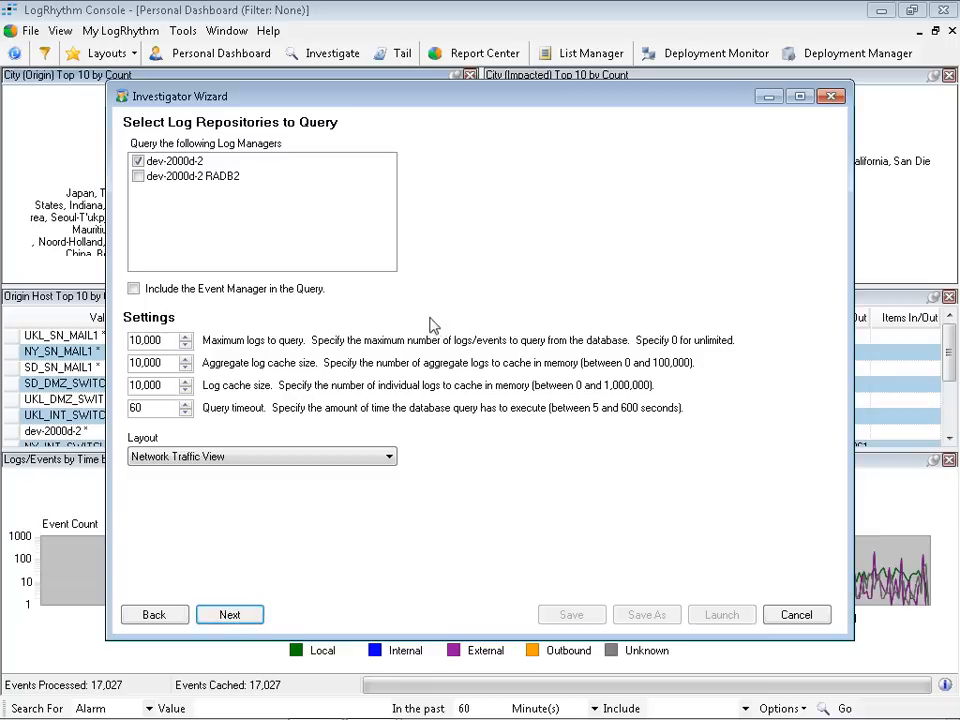
{"action": "left_click", "coordinate": [390, 458]}
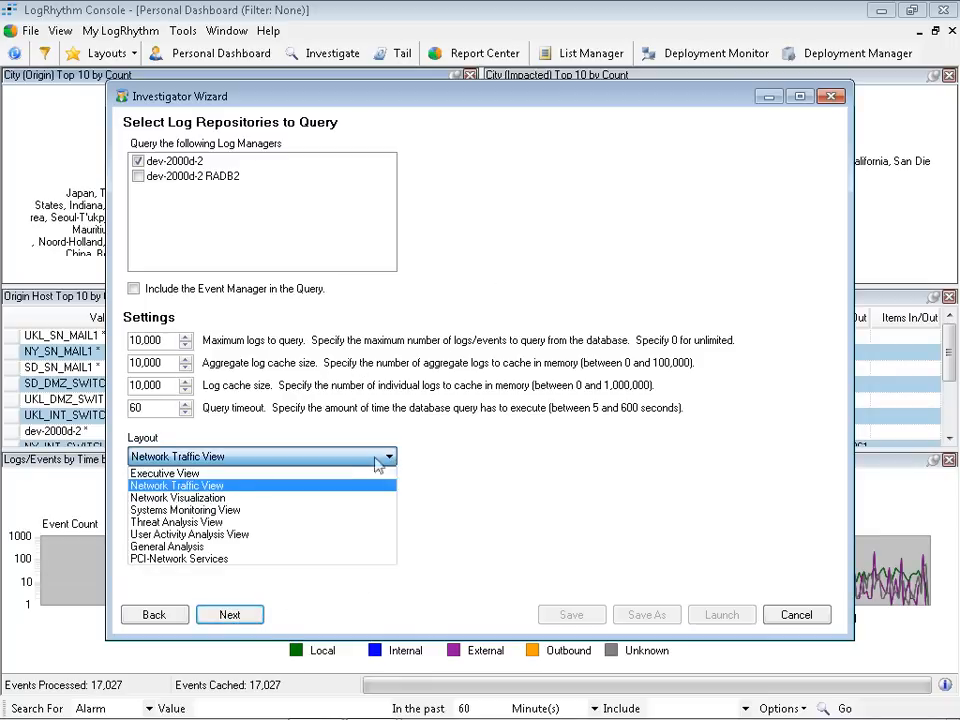
{"action": "left_click", "coordinate": [390, 459]}
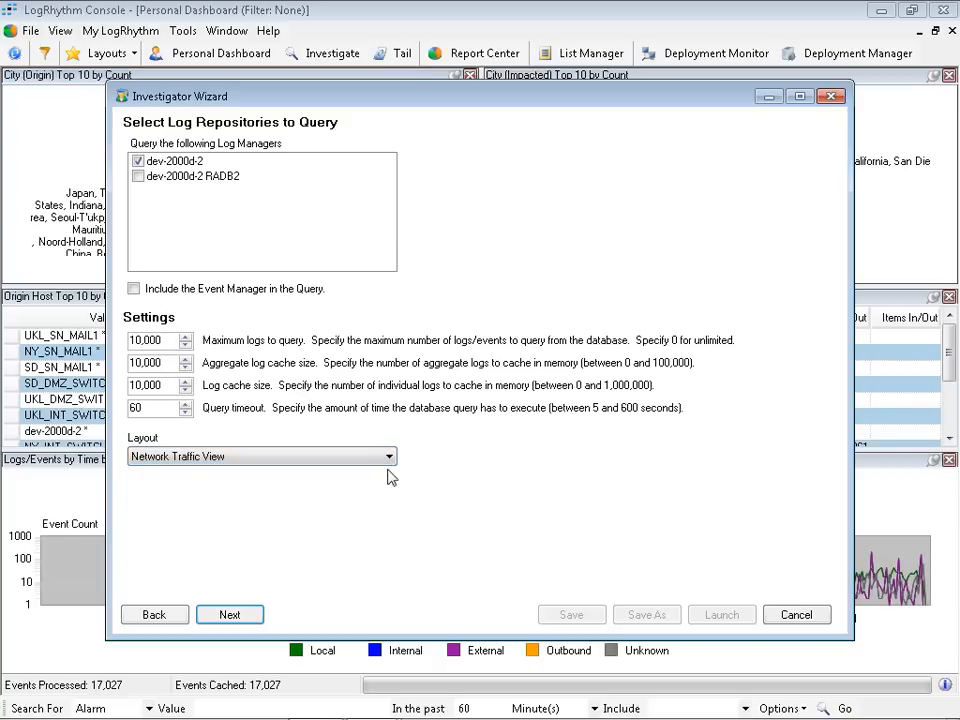
{"action": "left_click", "coordinate": [230, 615]}
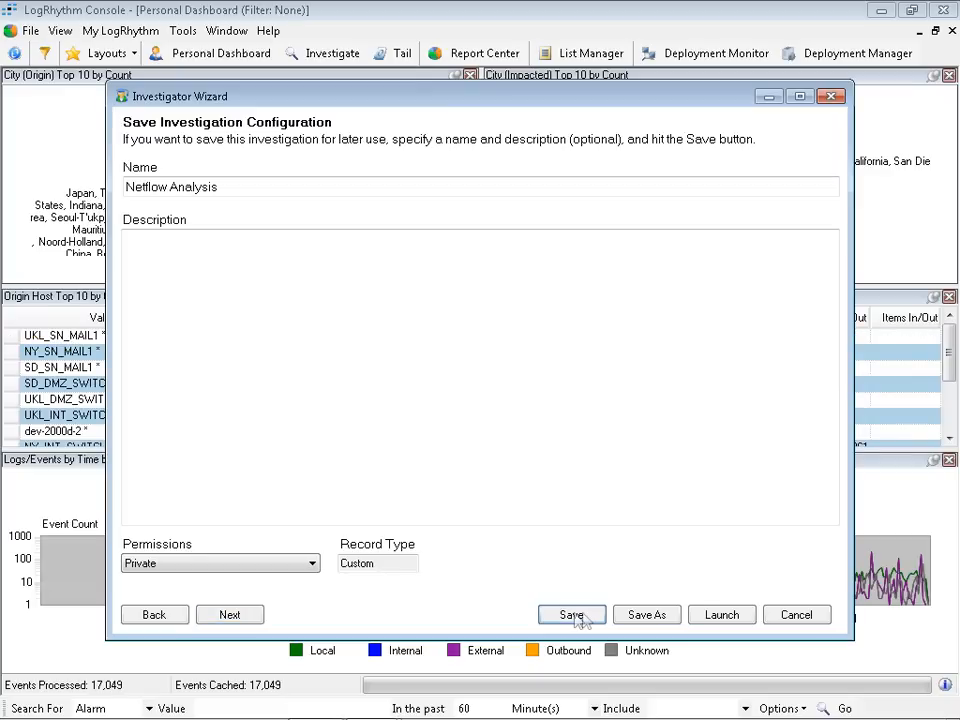
{"action": "left_click", "coordinate": [724, 618]}
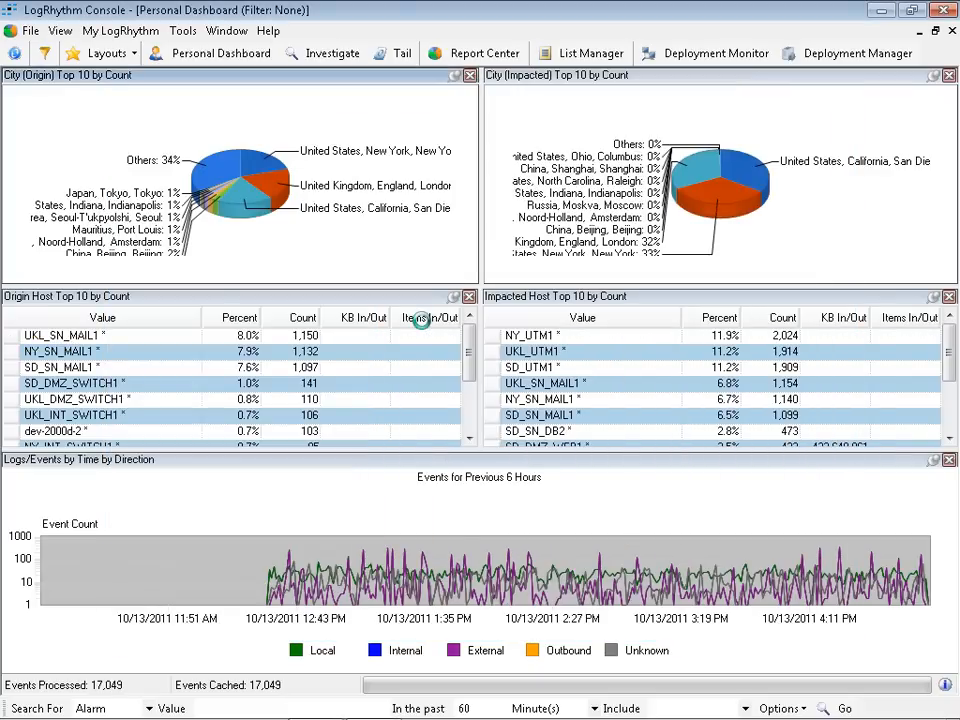
Start a new Log Manager Search investigation covering the last 1 day and continue to the log source selection.
{"action": "left_click", "coordinate": [330, 53]}
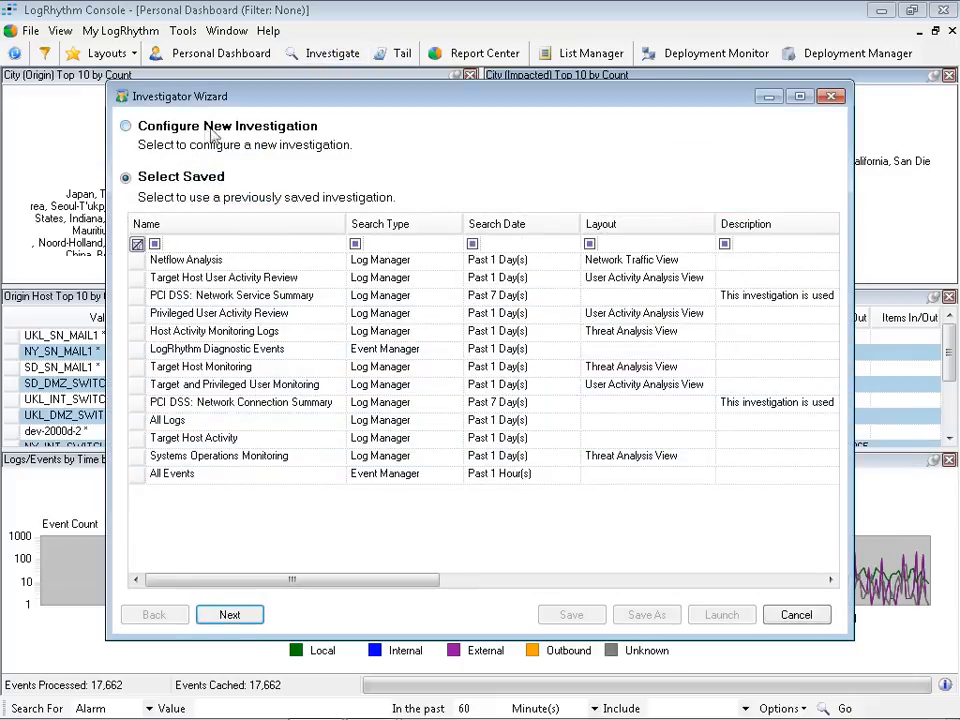
{"action": "left_click", "coordinate": [125, 126]}
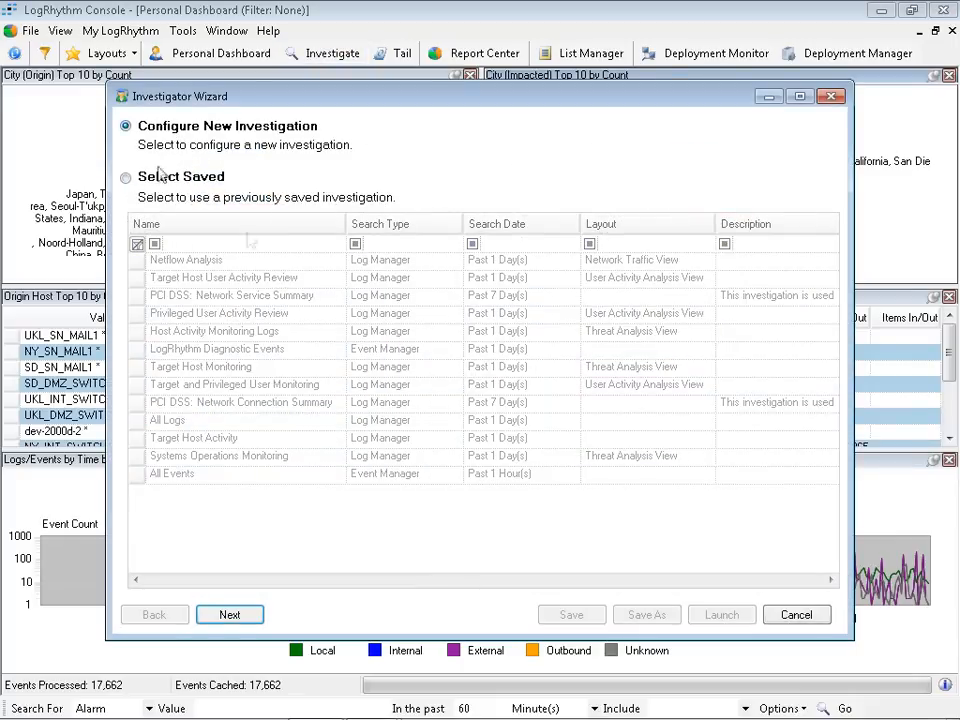
{"action": "left_click", "coordinate": [230, 615]}
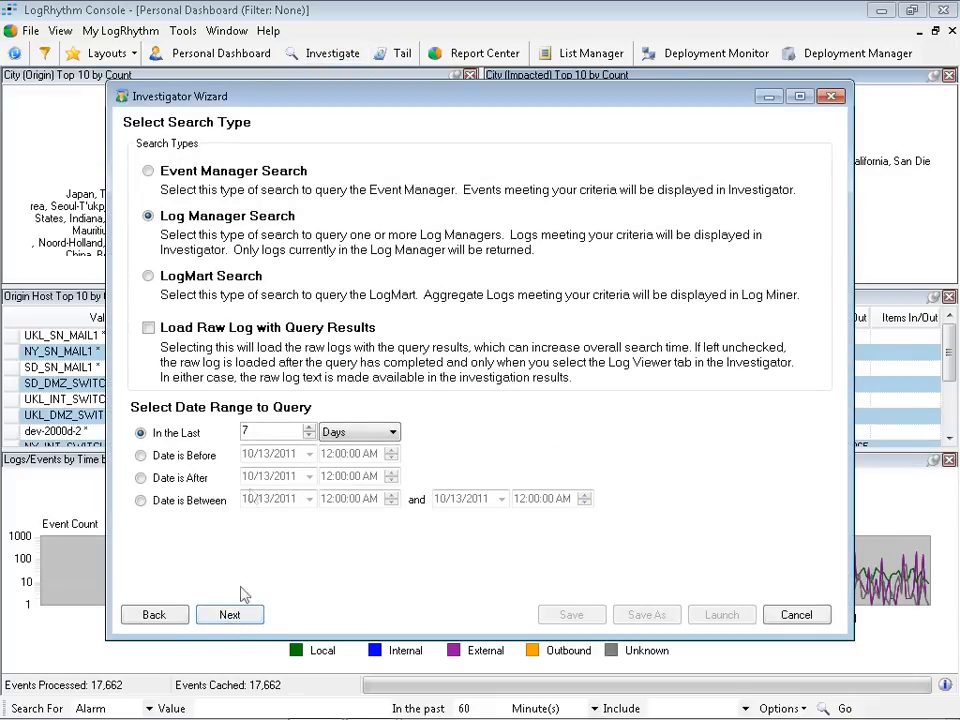
{"action": "double_click", "coordinate": [246, 430]}
{"action": "type", "text": "1"}
{"action": "left_click", "coordinate": [230, 615]}
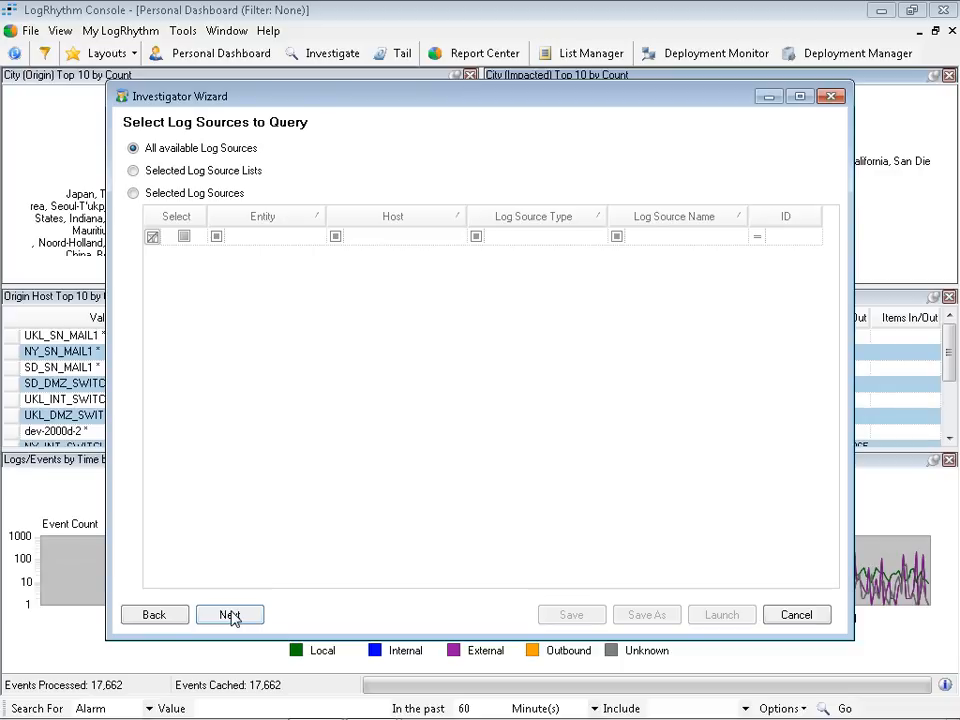
Keep all available log sources and start a Classification filter that includes the Audit classifications from Account Created through Access Failure.
{"action": "left_click", "coordinate": [230, 615]}
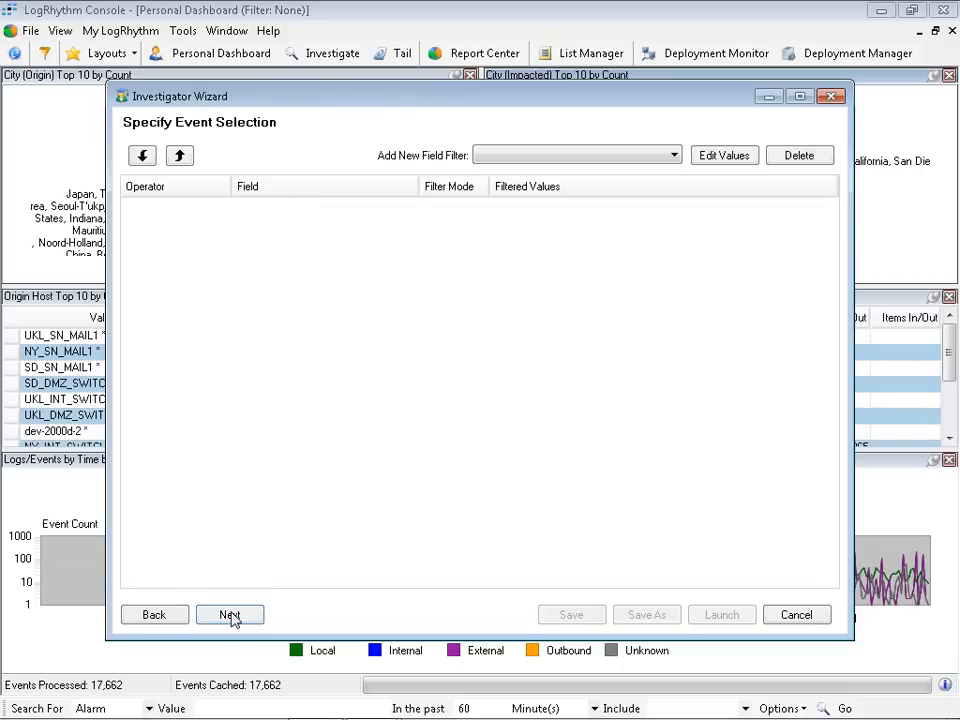
{"action": "left_click", "coordinate": [586, 158]}
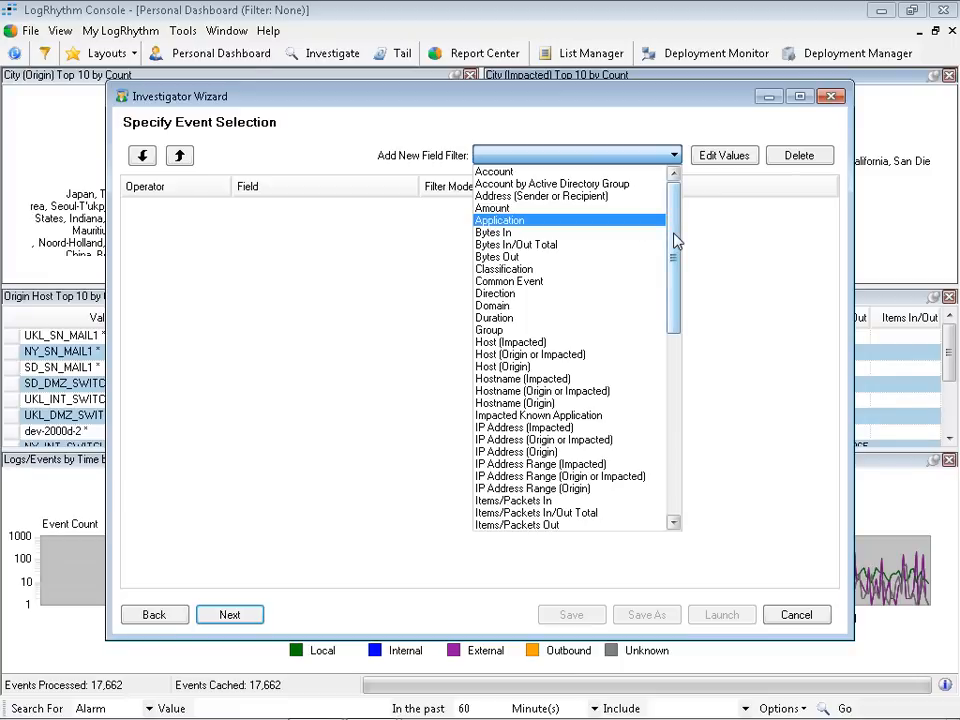
{"action": "left_click", "coordinate": [505, 269]}
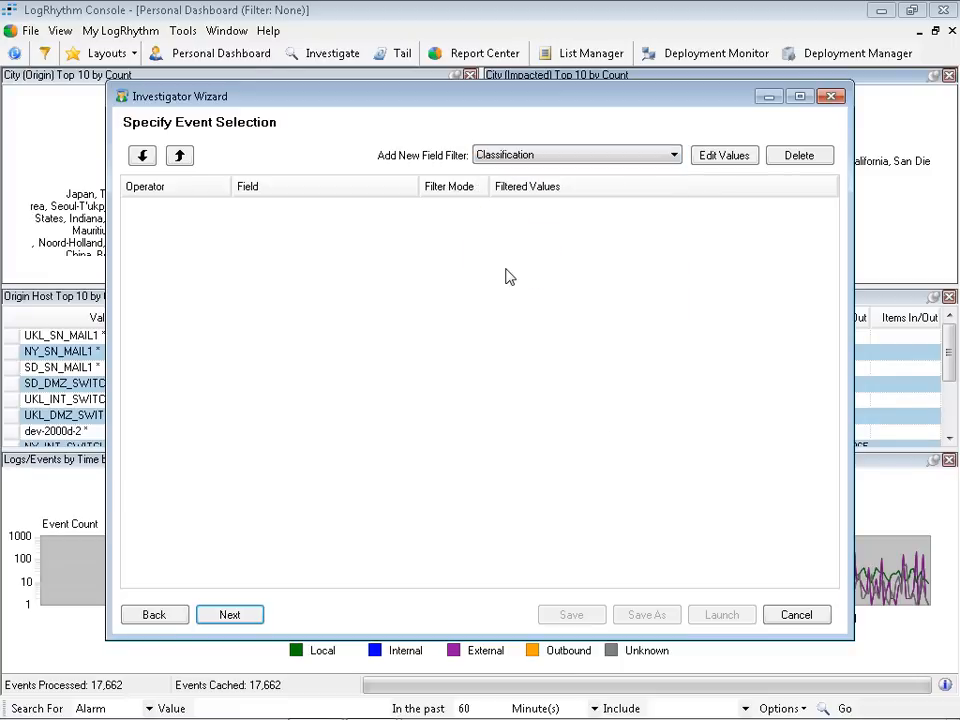
{"action": "left_click", "coordinate": [719, 158]}
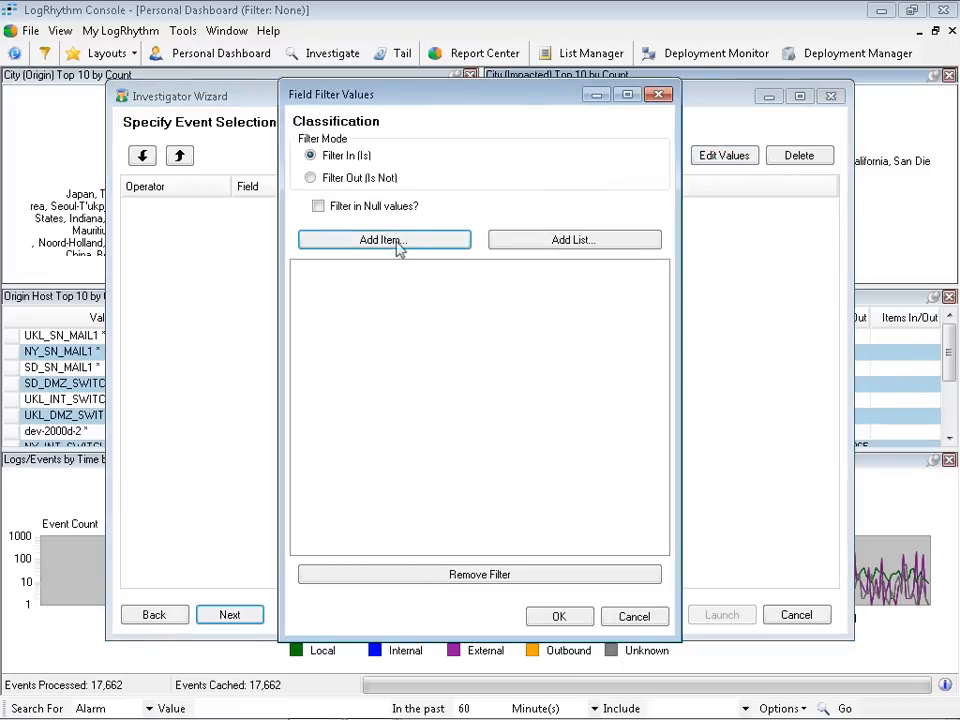
{"action": "left_click", "coordinate": [390, 243]}
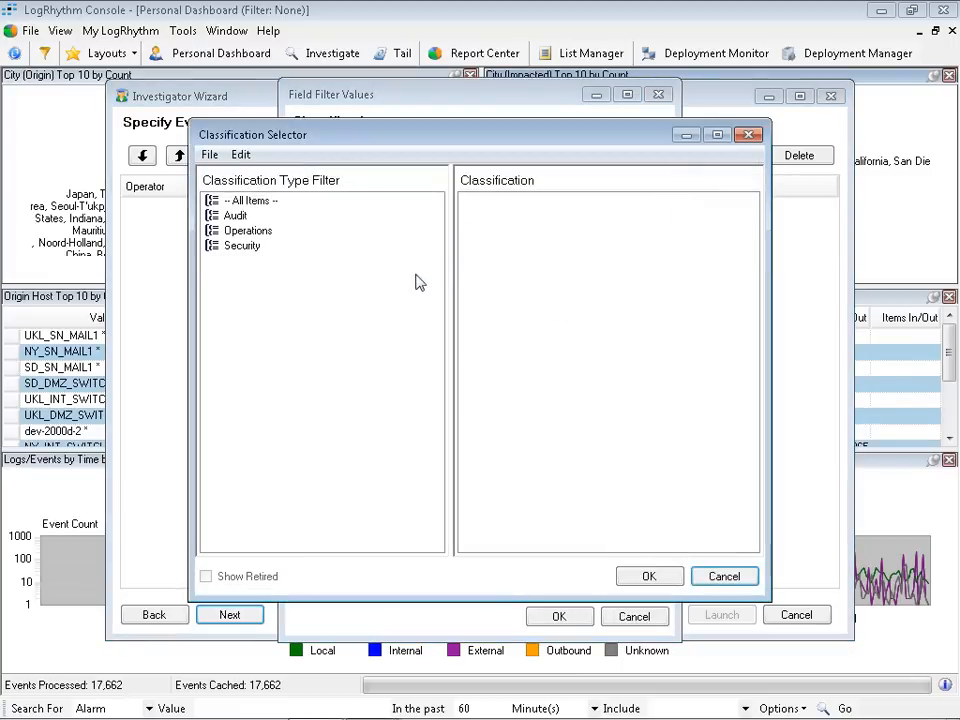
{"action": "left_click", "coordinate": [238, 217]}
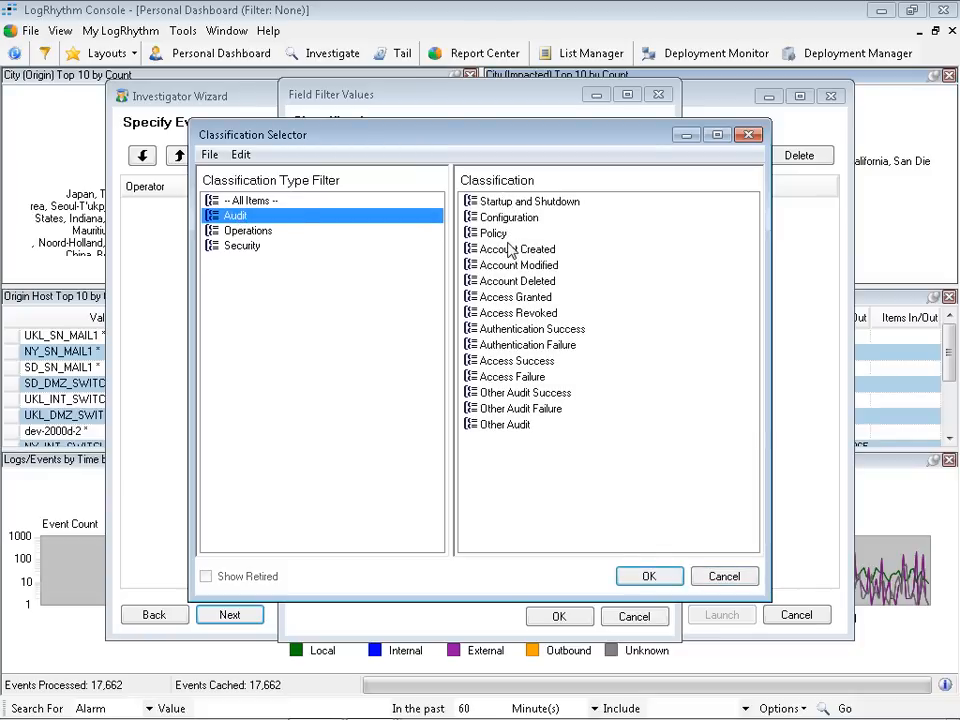
{"action": "left_click", "coordinate": [510, 252]}
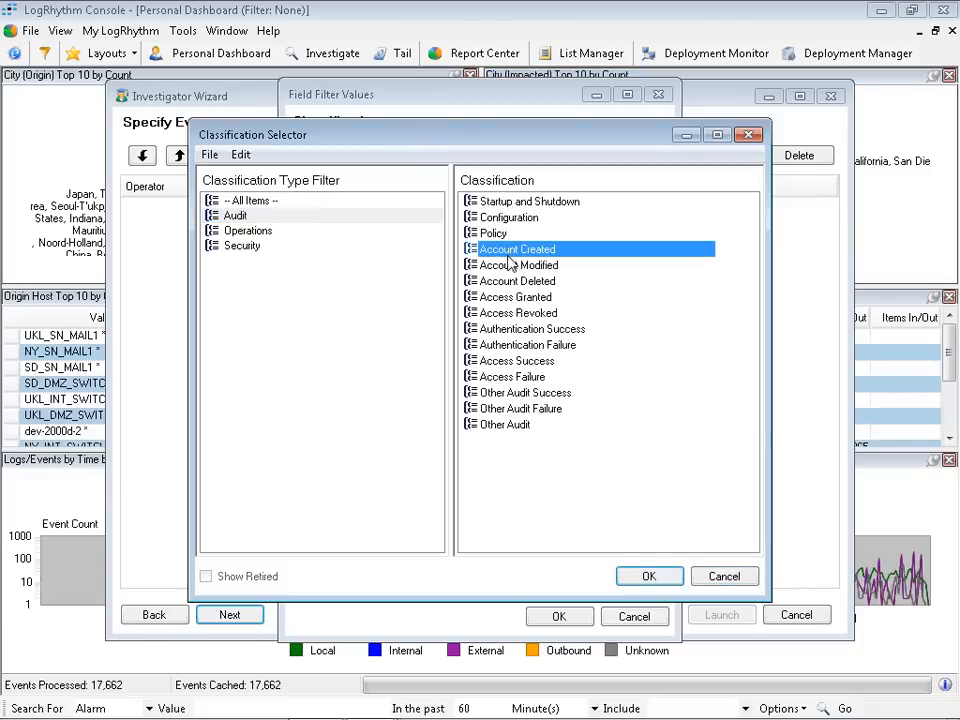
{"action": "left_click", "coordinate": [510, 380], "text": "shift"}
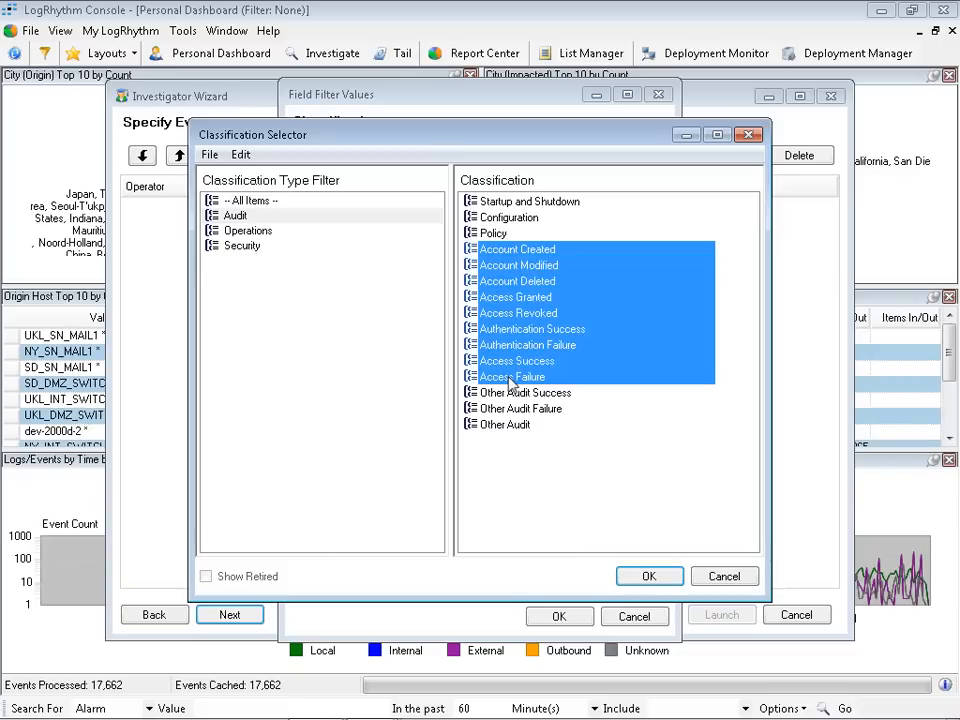
{"action": "left_click", "coordinate": [645, 580]}
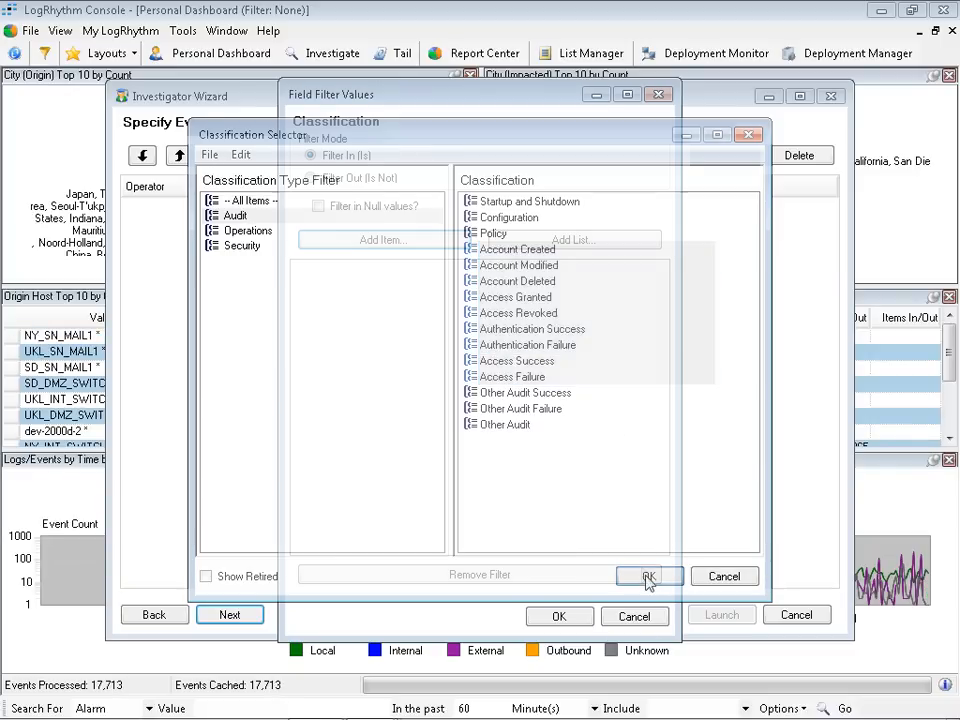
Add the Security classifications from Compromise through Vulnerability to the Classification filter and confirm its values.
{"action": "left_click", "coordinate": [378, 242]}
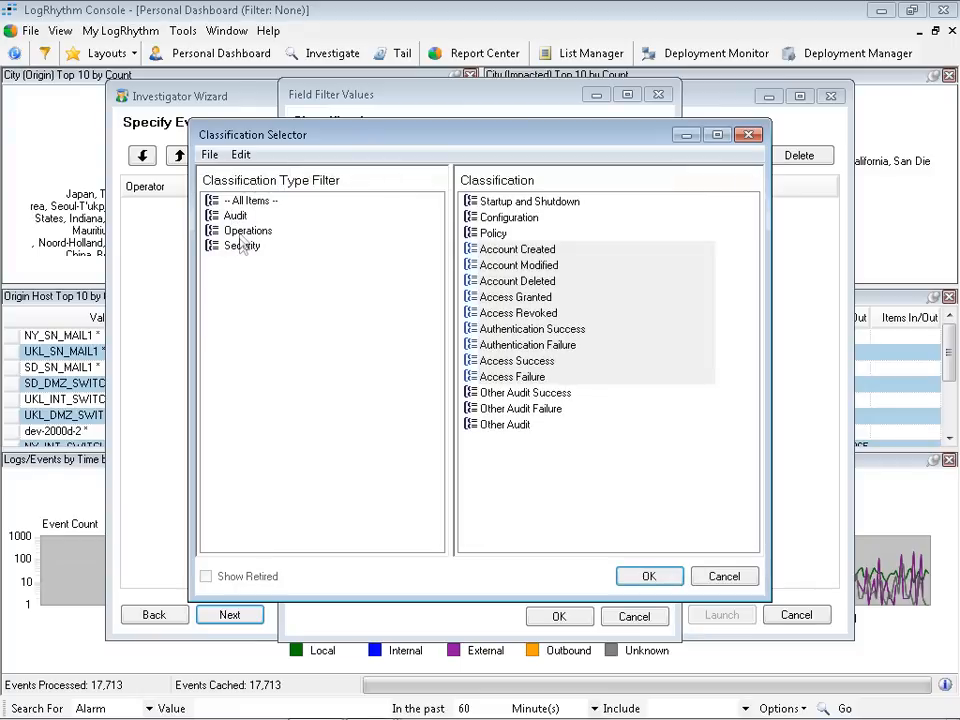
{"action": "left_click", "coordinate": [242, 247]}
{"action": "left_click", "coordinate": [501, 204]}
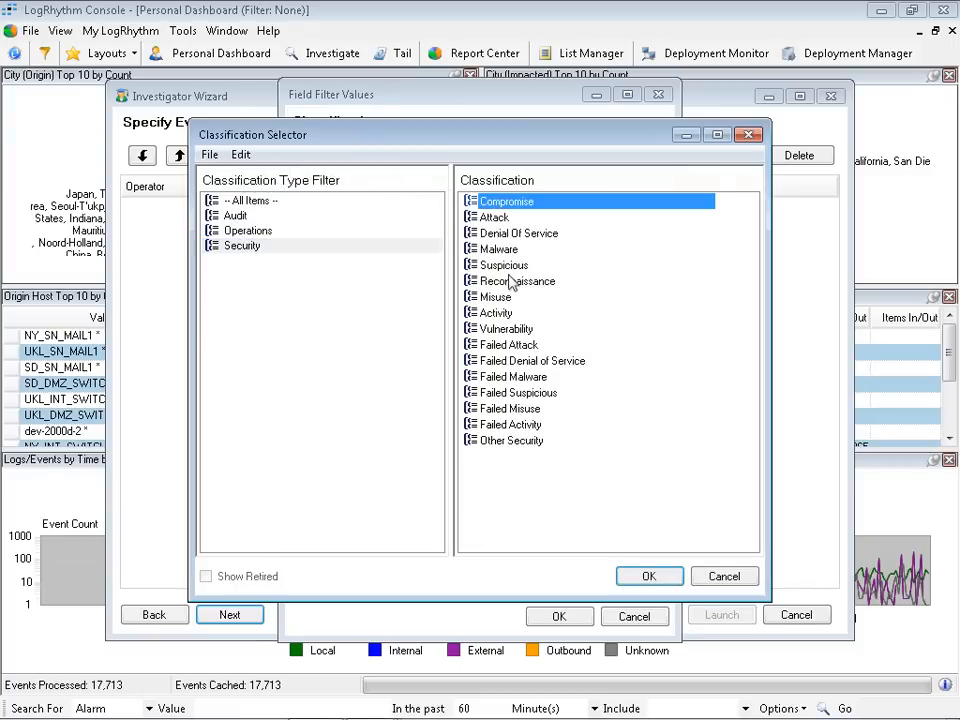
{"action": "left_click", "coordinate": [504, 330], "text": "shift"}
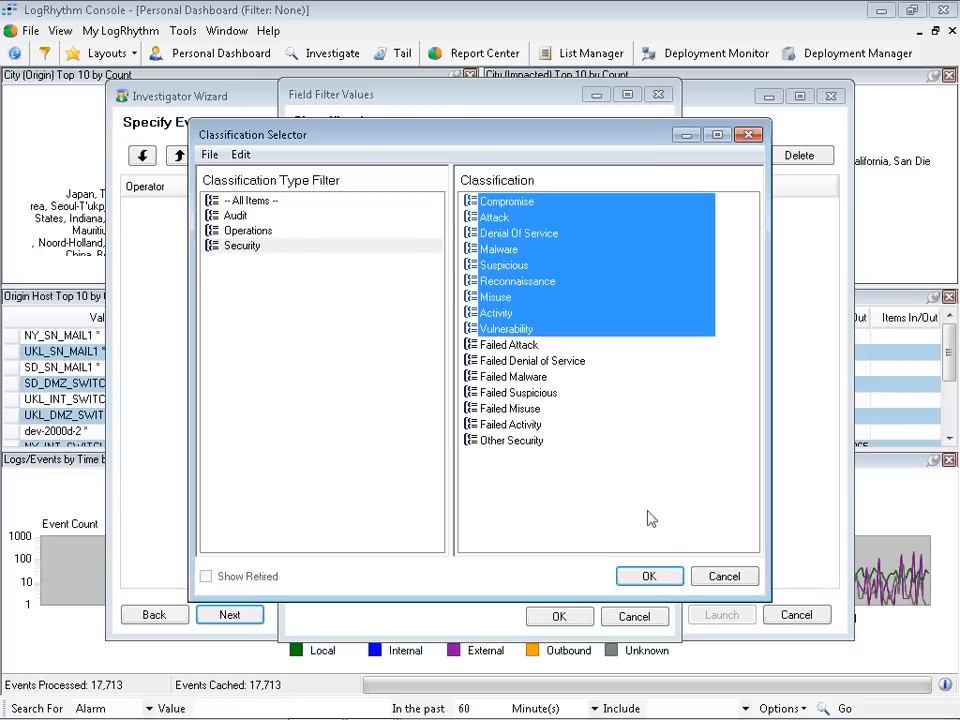
{"action": "left_click", "coordinate": [650, 575]}
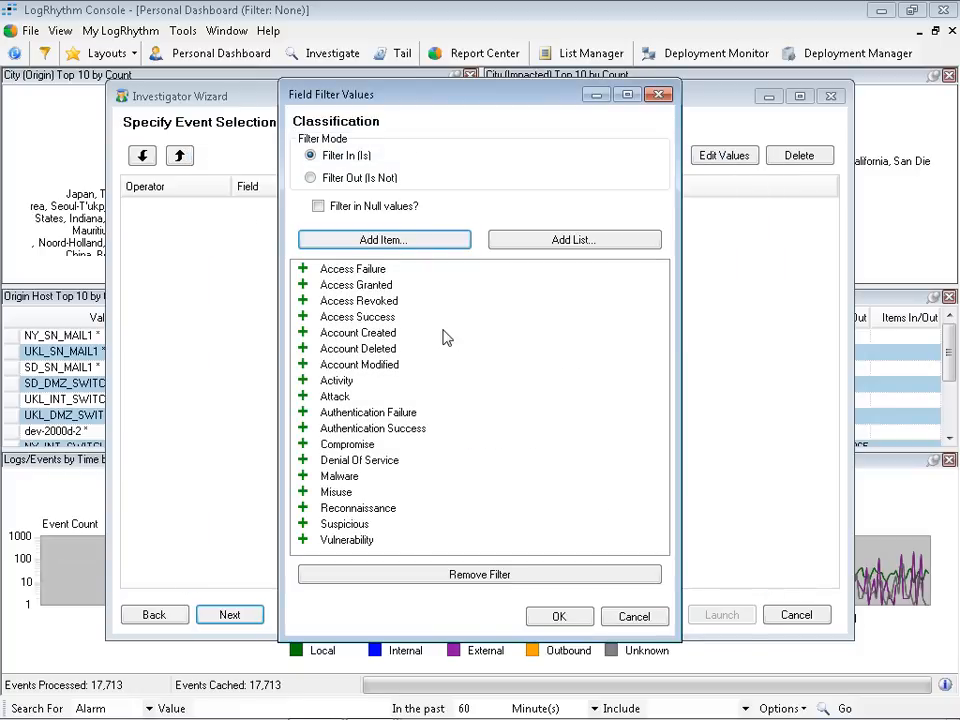
{"action": "left_click", "coordinate": [559, 617]}
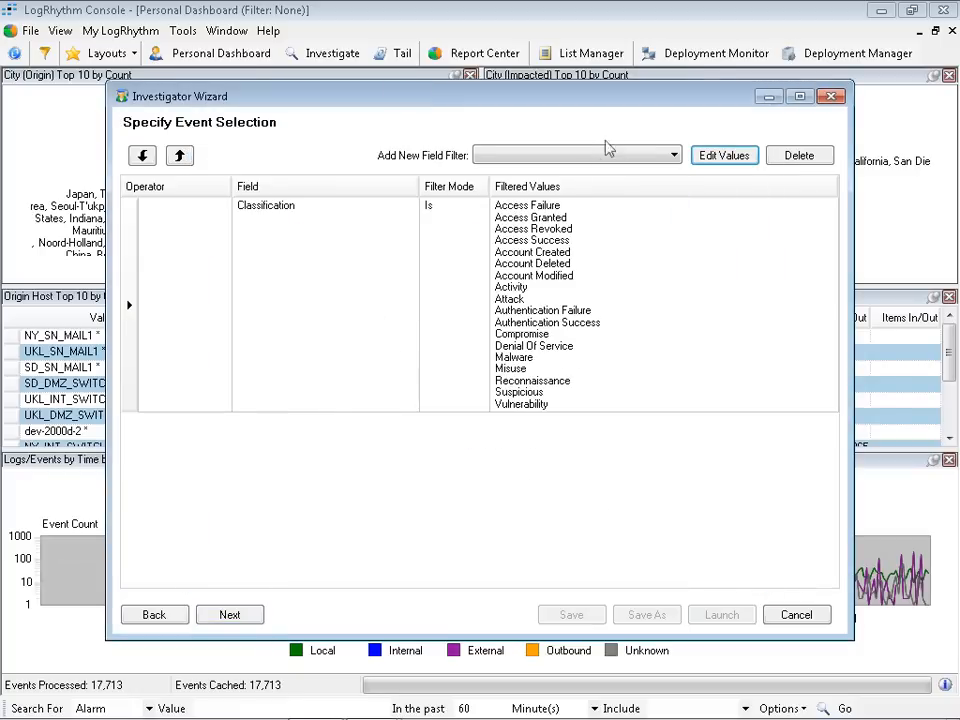
Add a Host (Origin or Impacted) field filter that includes the Target Hosts list of known hosts.
{"action": "left_click", "coordinate": [636, 158]}
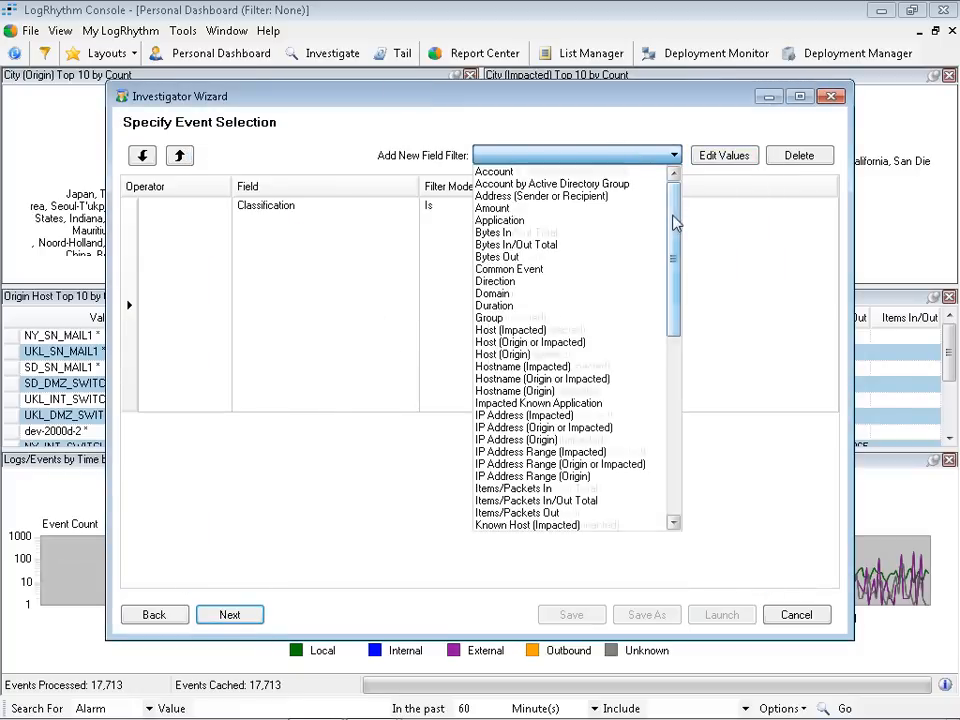
{"action": "scroll", "coordinate": [563, 259], "scroll_direction": "down", "scroll_amount": 1}
{"action": "left_click", "coordinate": [511, 295]}
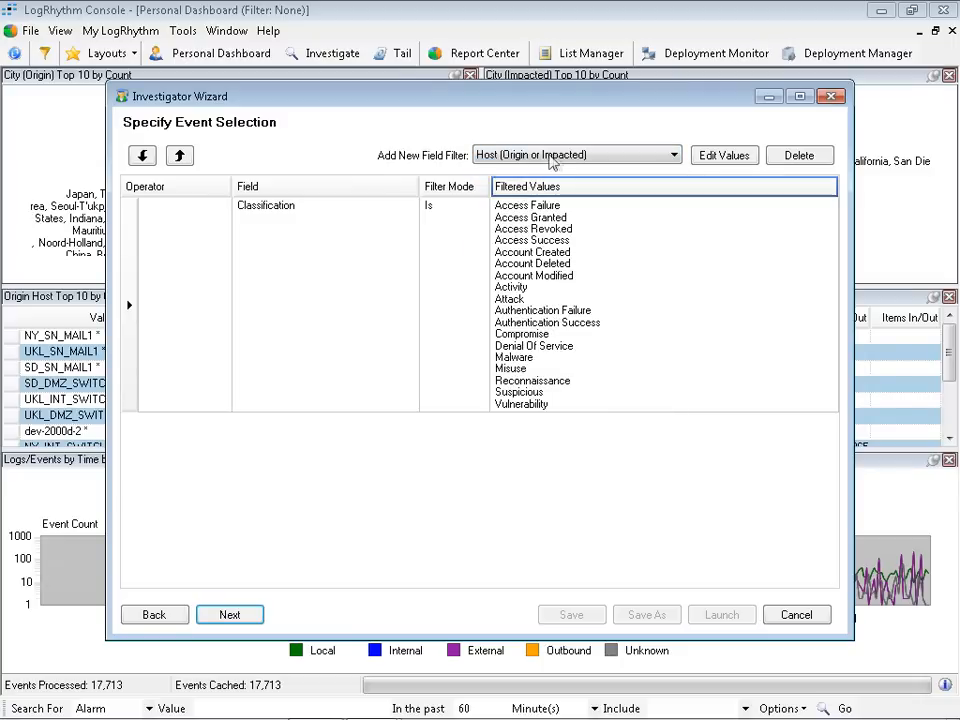
{"action": "left_click", "coordinate": [724, 155]}
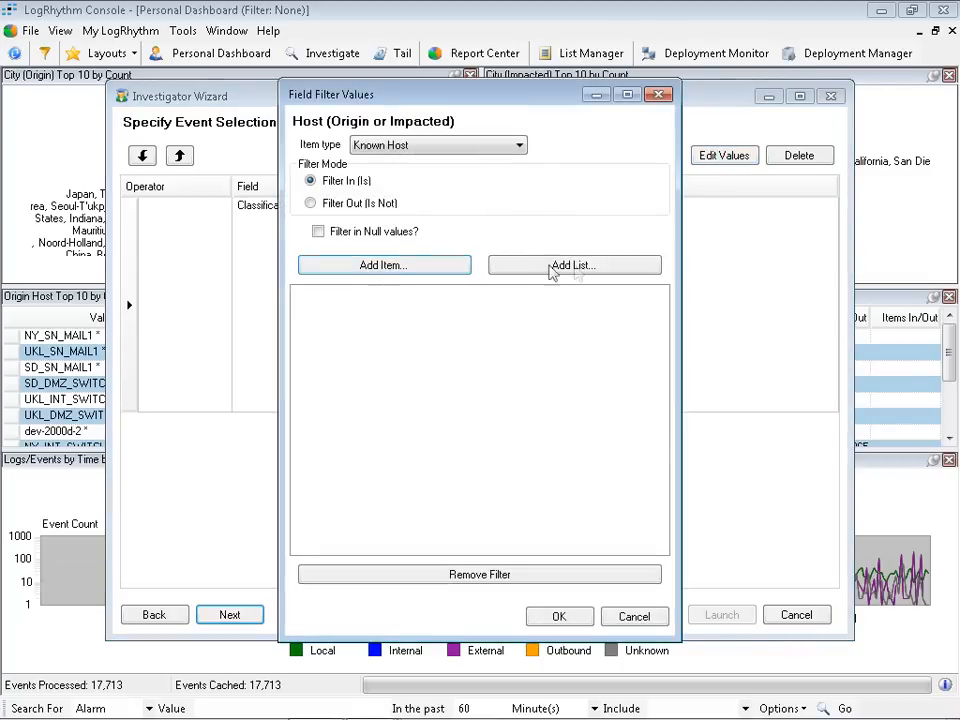
{"action": "left_click", "coordinate": [561, 263]}
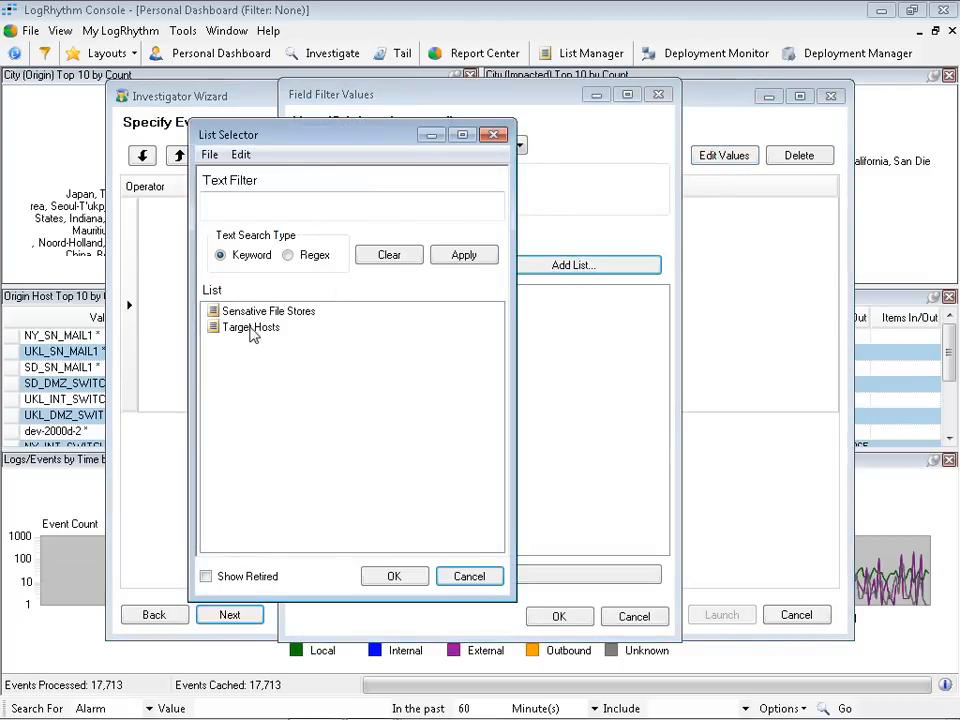
{"action": "left_click", "coordinate": [253, 328]}
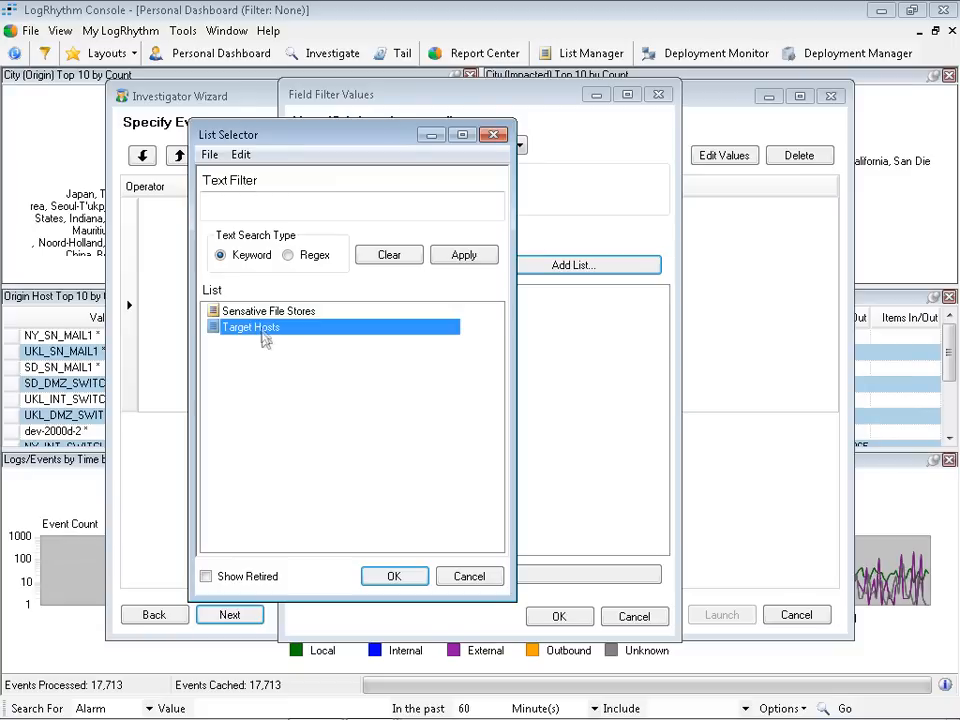
{"action": "left_click", "coordinate": [394, 575]}
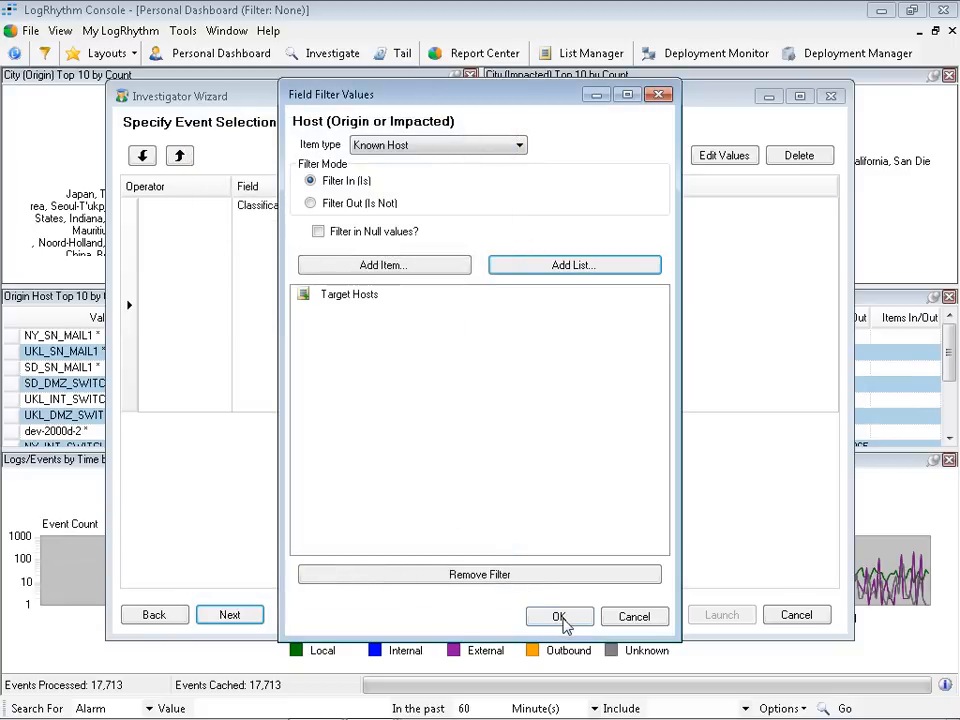
{"action": "left_click", "coordinate": [559, 616]}
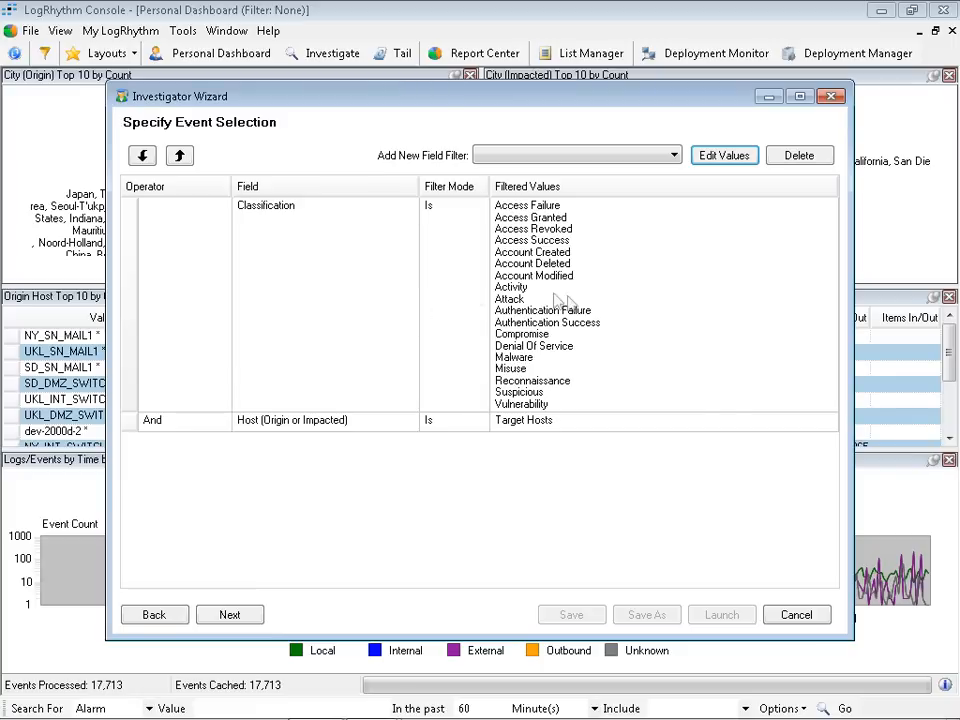
Continue to the log repository settings, keep the Threat Analysis View layout and proceed to the save configuration page.
{"action": "left_click", "coordinate": [132, 278]}
{"action": "left_click", "coordinate": [456, 225]}
{"action": "left_click", "coordinate": [229, 616]}
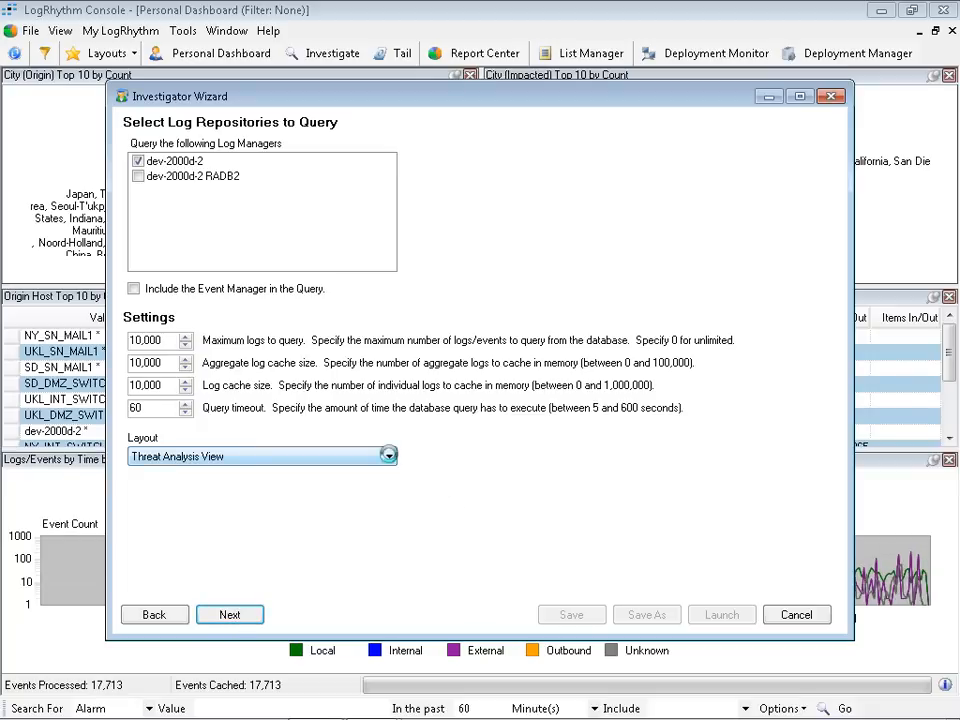
{"action": "left_click", "coordinate": [391, 460]}
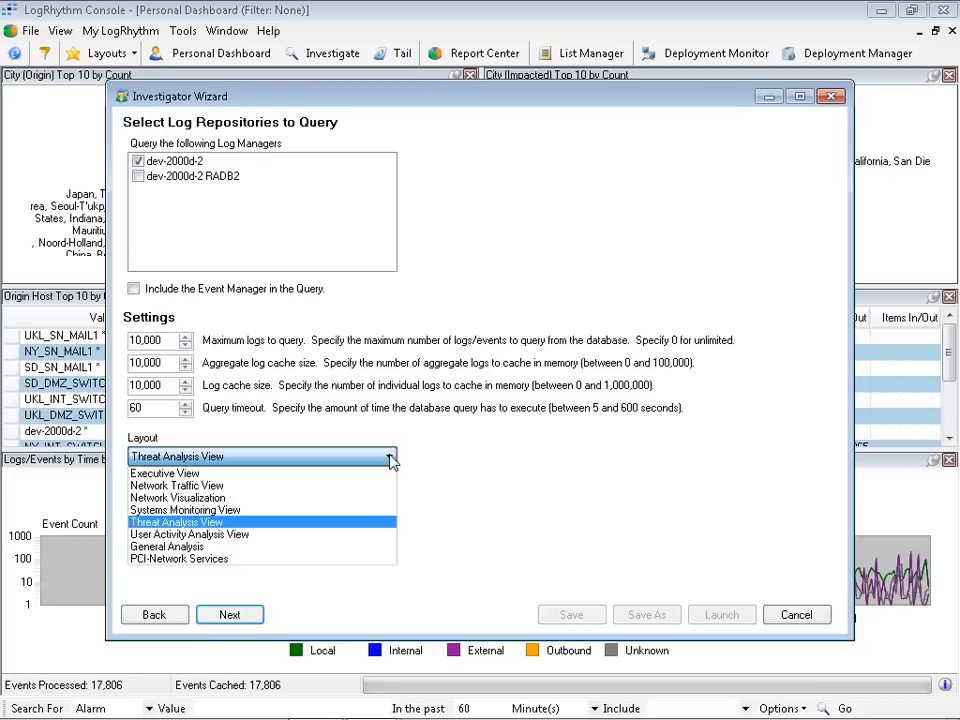
{"action": "left_click", "coordinate": [187, 523]}
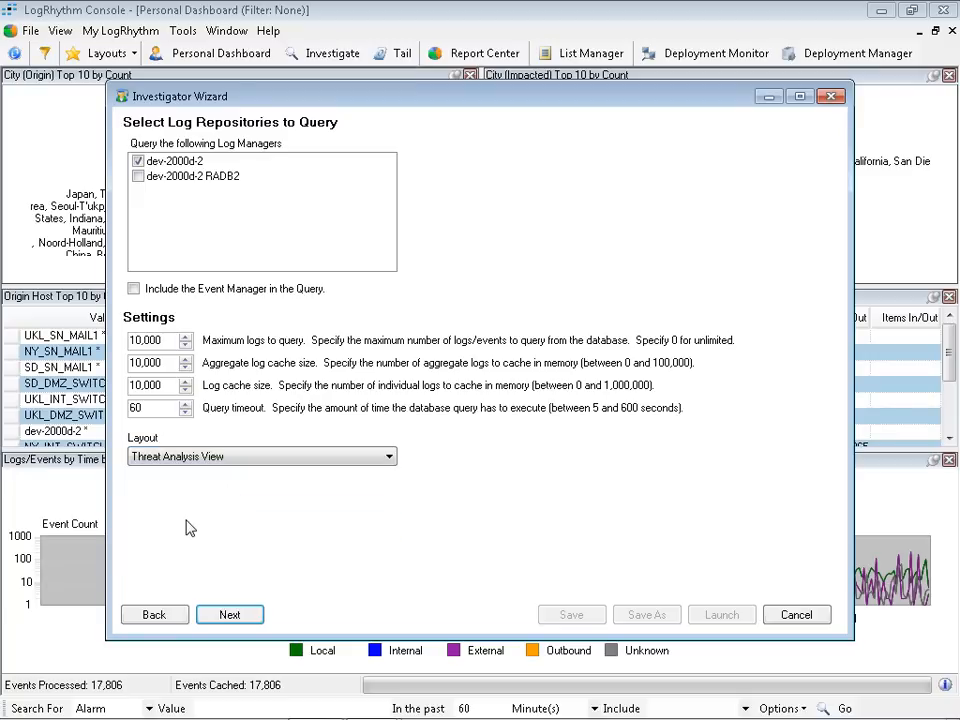
{"action": "left_click", "coordinate": [230, 615]}
Name the investigation Target Host Activity Review, save it and launch it.
{"action": "left_click", "coordinate": [222, 188]}
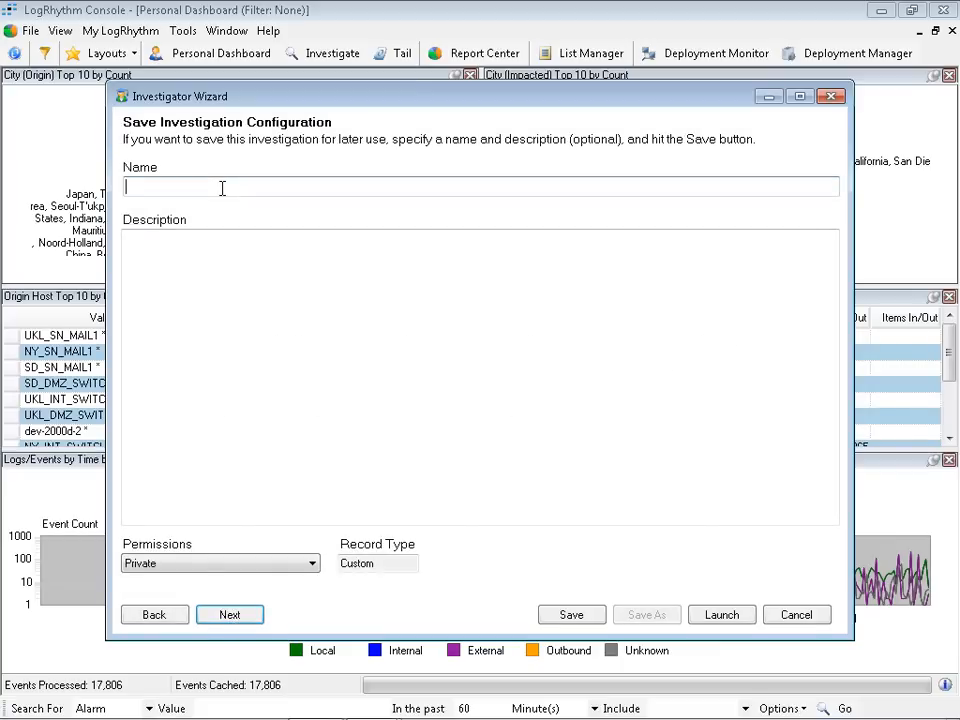
{"action": "type", "text": "Target Host Activity Review"}
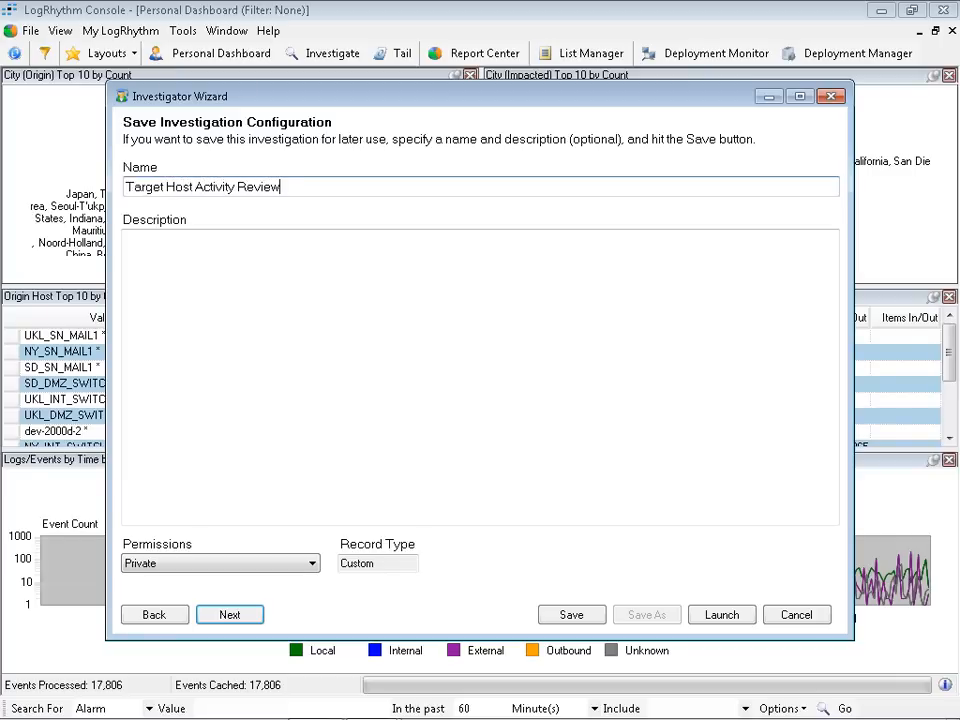
{"action": "left_click", "coordinate": [570, 619]}
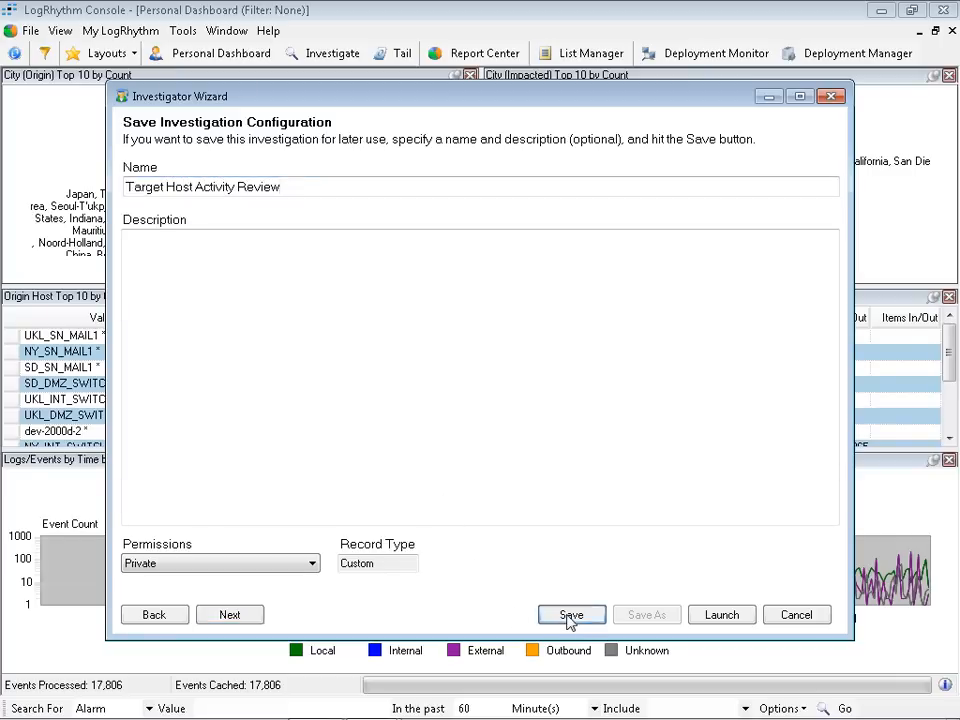
{"action": "left_click", "coordinate": [722, 615]}
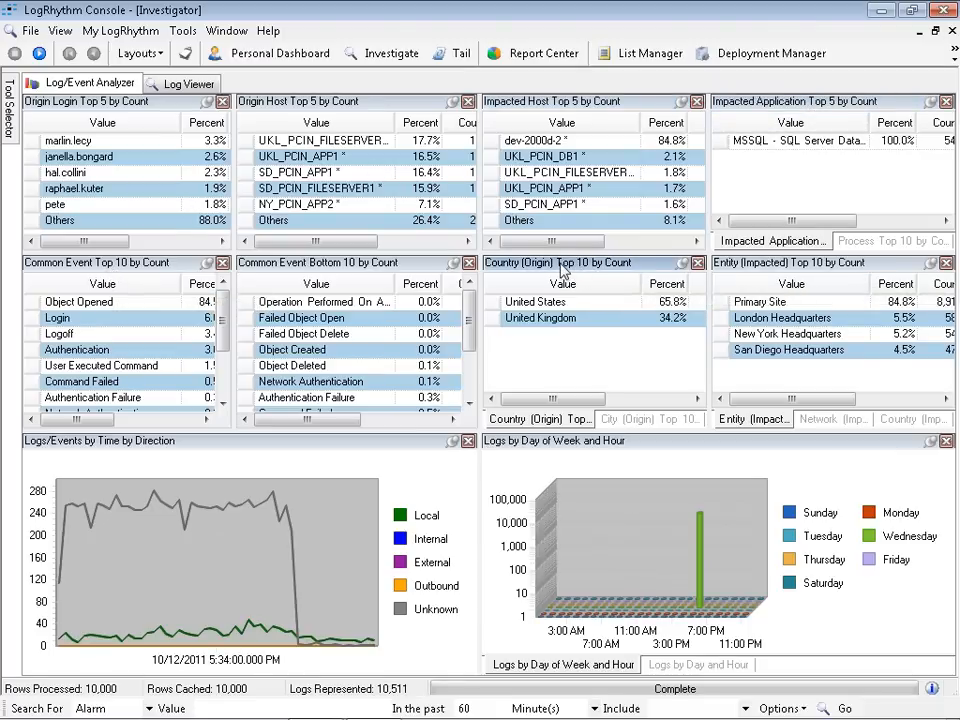
Examine the origin countries, origin cities and impacted countries in the investigation results.
{"action": "left_click", "coordinate": [538, 318]}
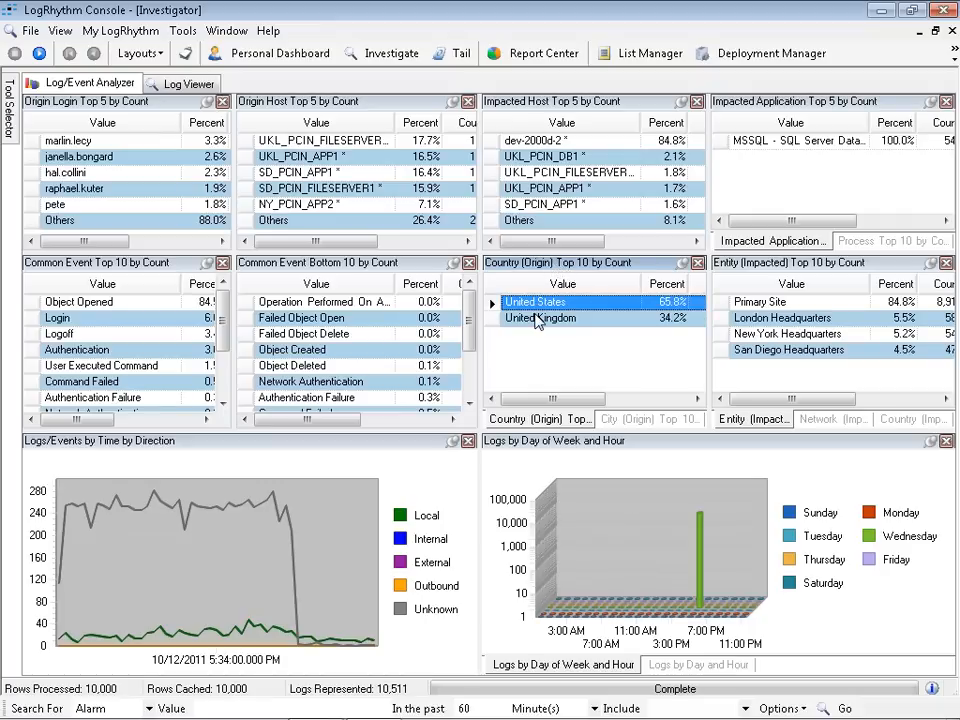
{"action": "left_click", "coordinate": [650, 420]}
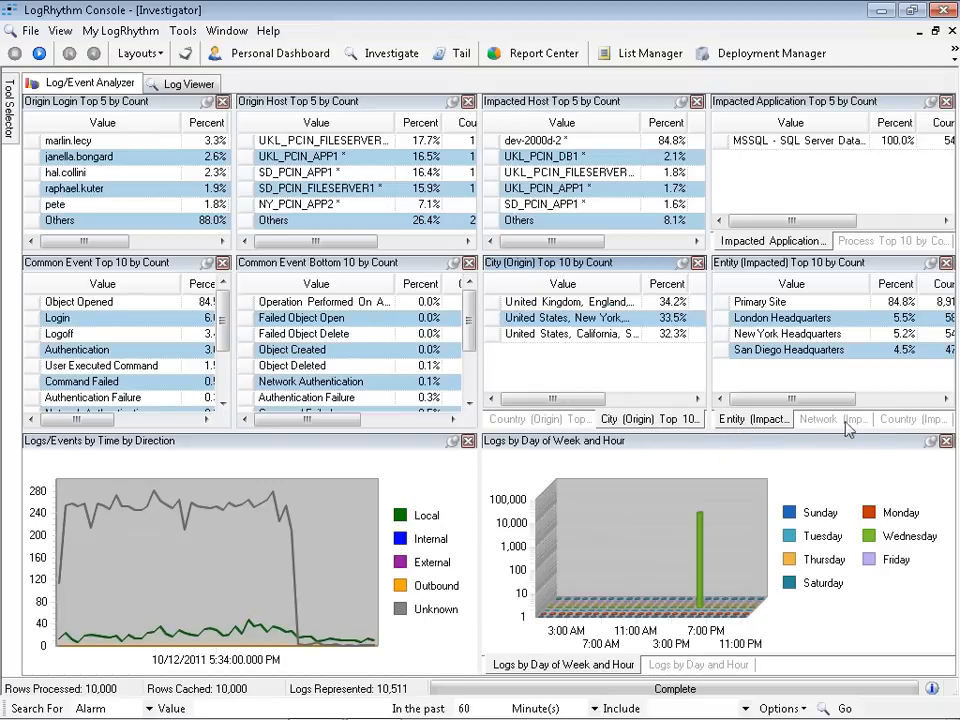
{"action": "left_click", "coordinate": [905, 420]}
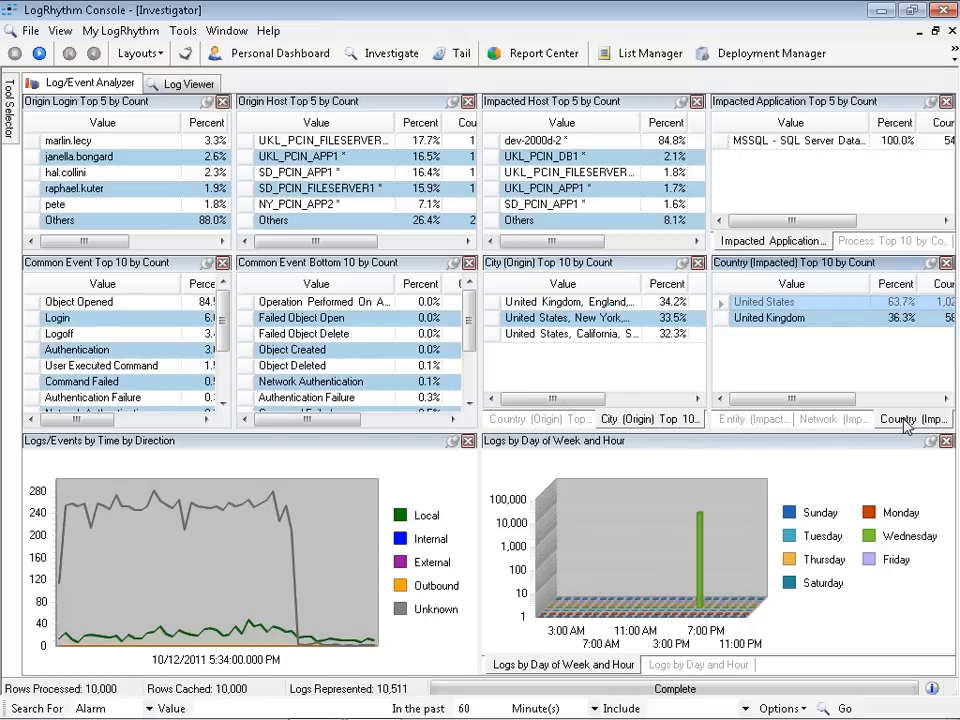
{"action": "left_click", "coordinate": [724, 303]}
{"action": "left_click", "coordinate": [726, 318]}
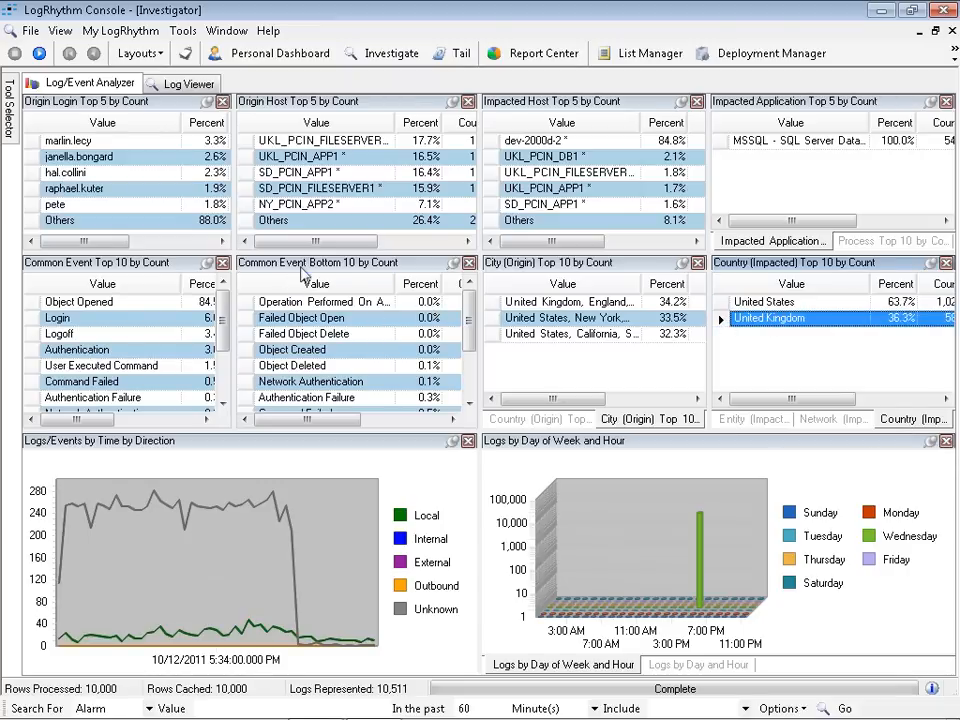
Find Command Failed in the Common Event Top 10 and drill down into its logs.
{"action": "left_click", "coordinate": [225, 310]}
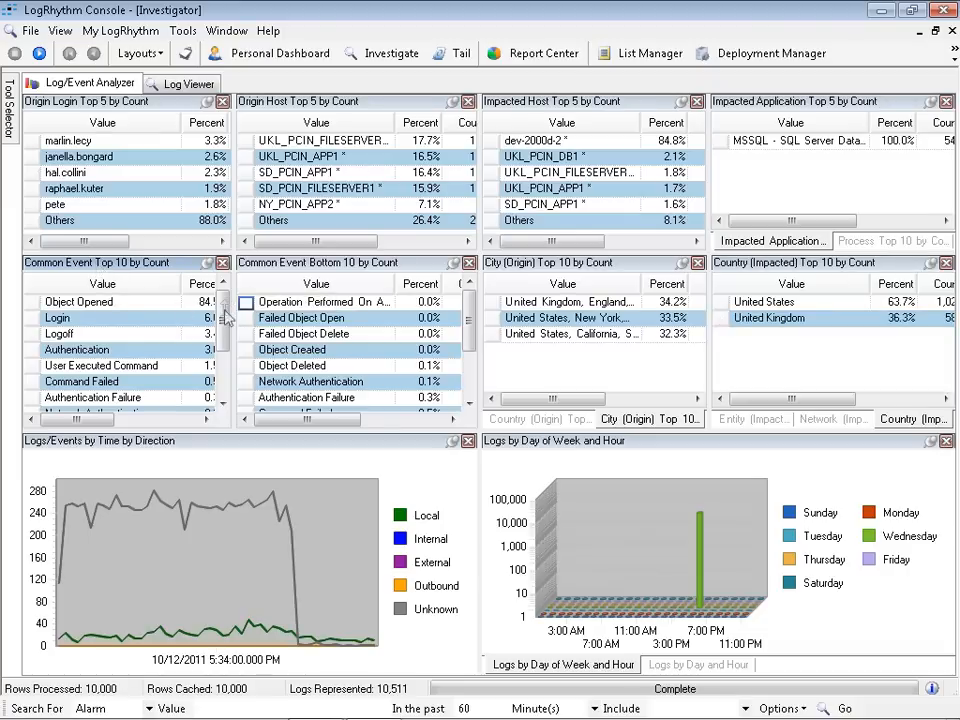
{"action": "left_click_drag", "start_coordinate": [225, 315], "coordinate": [222, 338]}
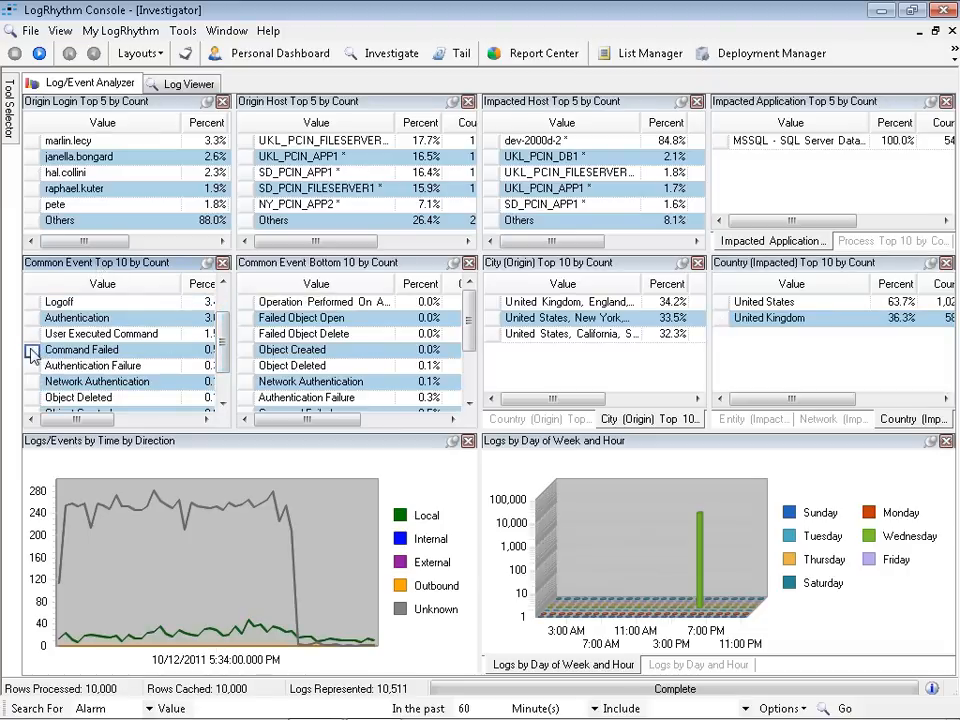
{"action": "left_click", "coordinate": [158, 350]}
{"action": "double_click", "coordinate": [30, 349]}
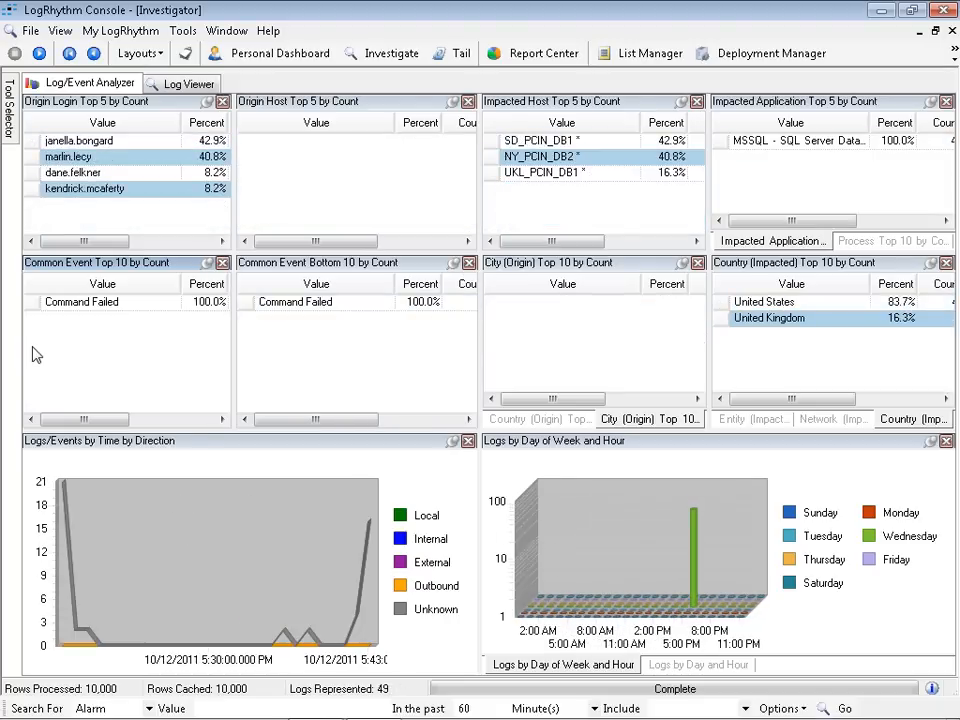
View the details of the first Command Failed log in the log viewer, select its Origin Login value and close the details.
{"action": "left_click", "coordinate": [189, 83]}
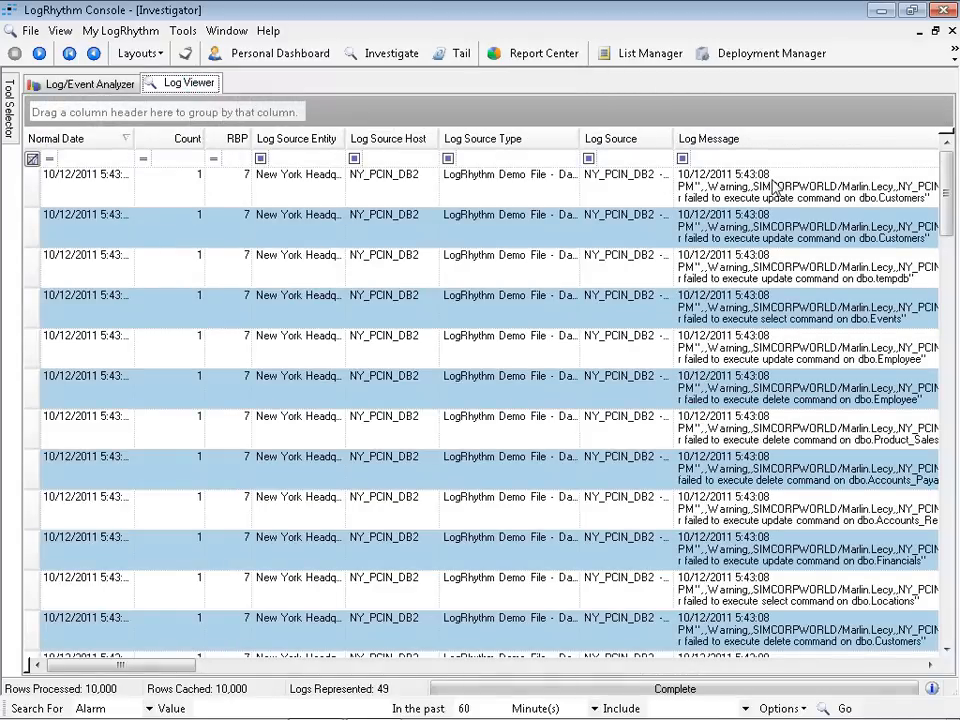
{"action": "double_click", "coordinate": [776, 183]}
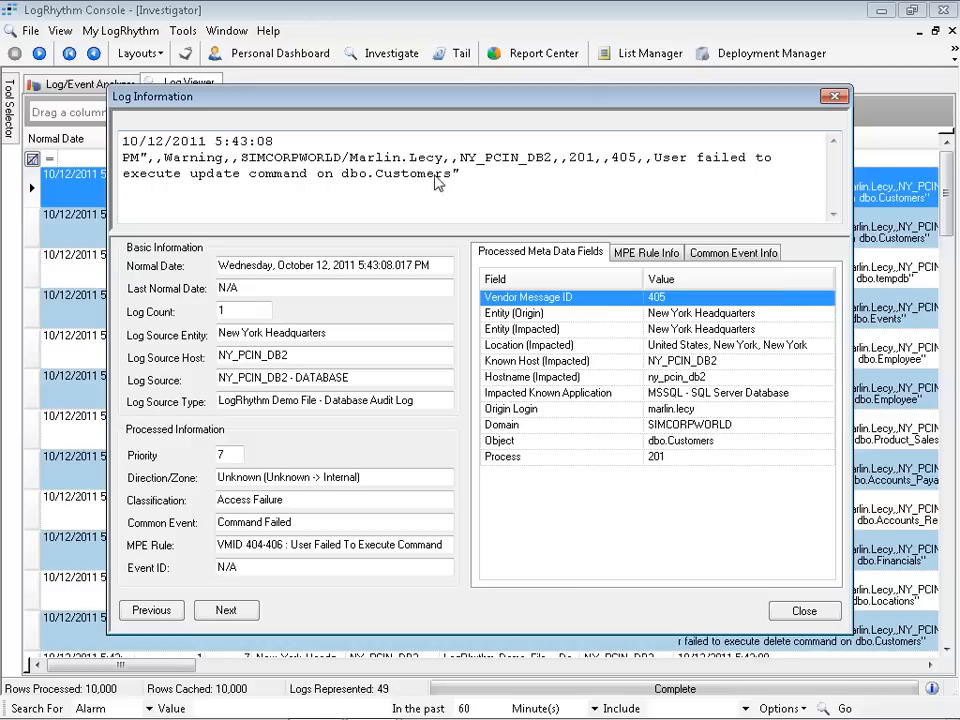
{"action": "left_click", "coordinate": [713, 409]}
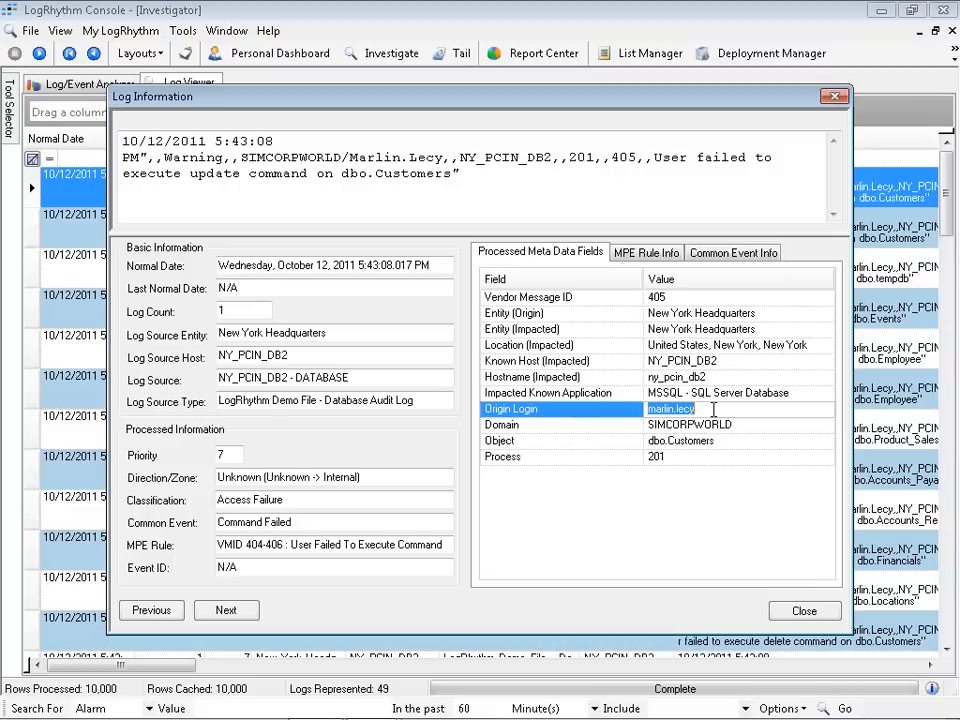
{"action": "left_click", "coordinate": [713, 409]}
{"action": "left_click_drag", "start_coordinate": [702, 409], "coordinate": [648, 409]}
{"action": "left_click", "coordinate": [716, 409]}
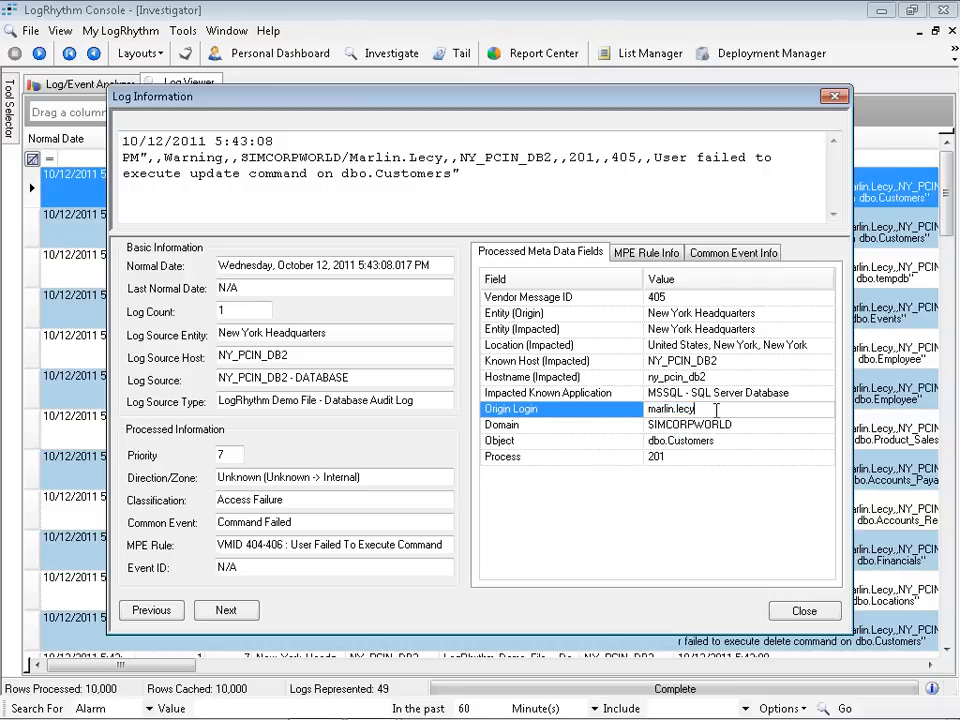
{"action": "left_click", "coordinate": [806, 612]}
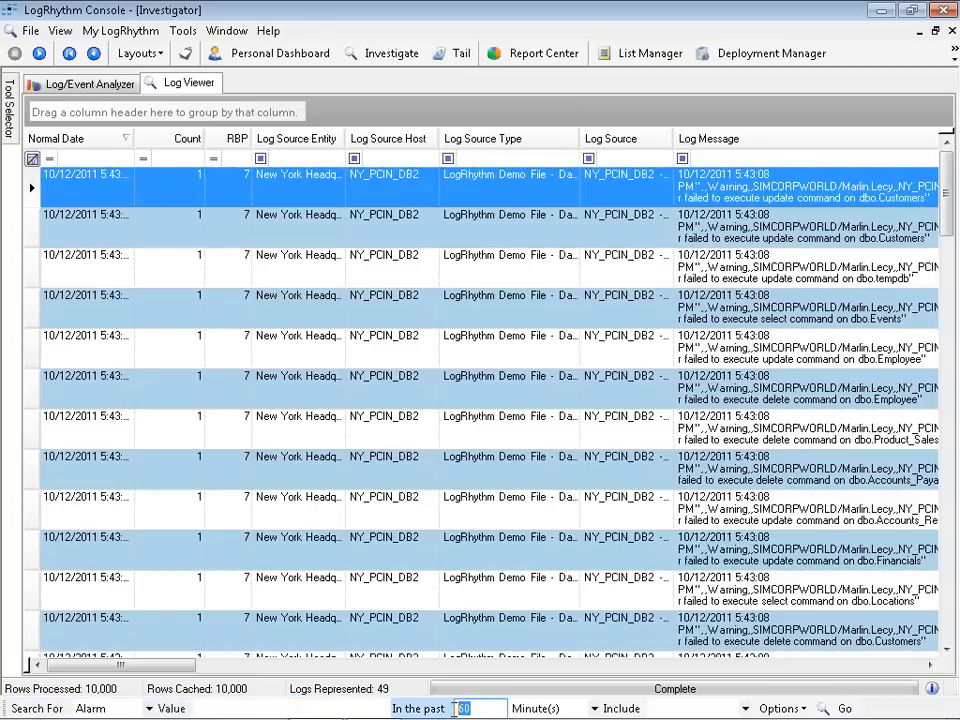
Set the quick search to the past 24 hours and include only Threatening classifications.
{"action": "type", "text": "24"}
{"action": "left_click", "coordinate": [535, 708]}
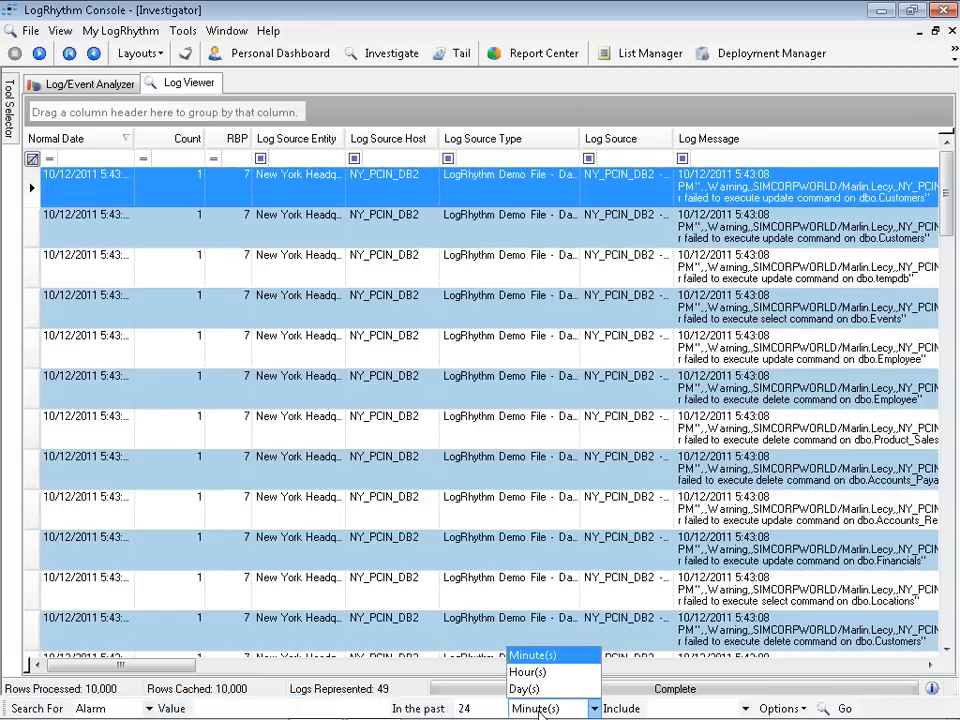
{"action": "left_click", "coordinate": [526, 672]}
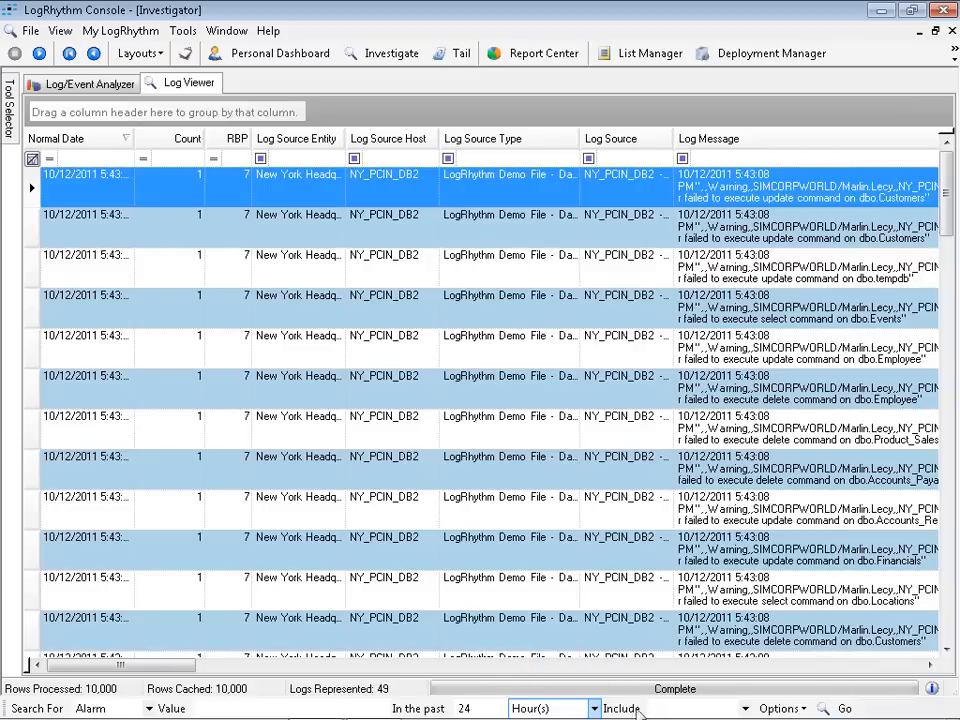
{"action": "left_click", "coordinate": [688, 709]}
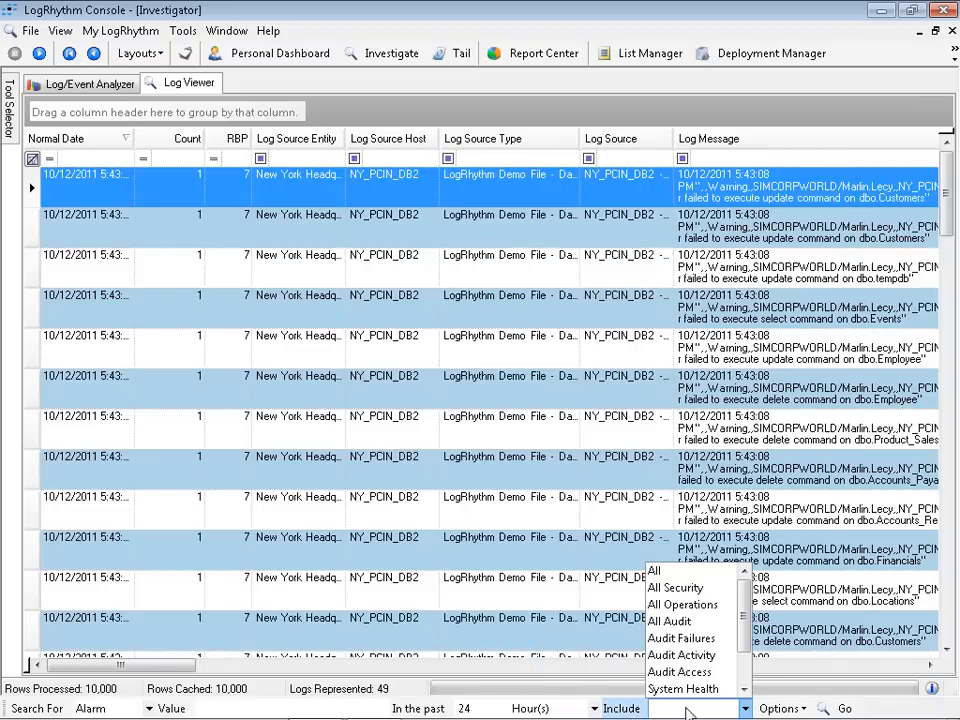
{"action": "left_click", "coordinate": [744, 689]}
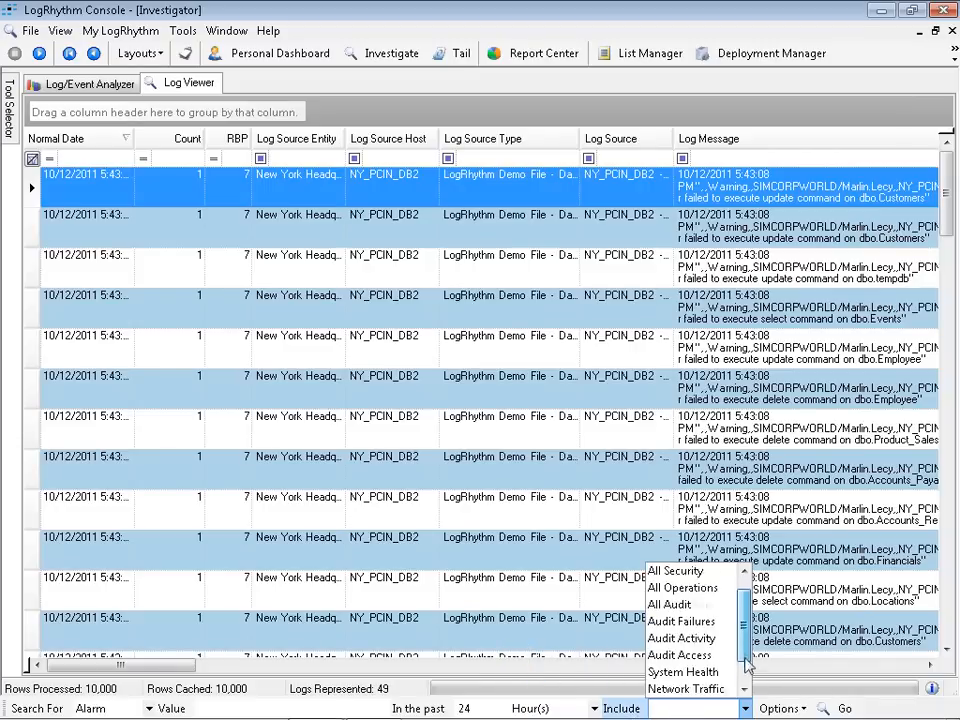
{"action": "left_click", "coordinate": [746, 664]}
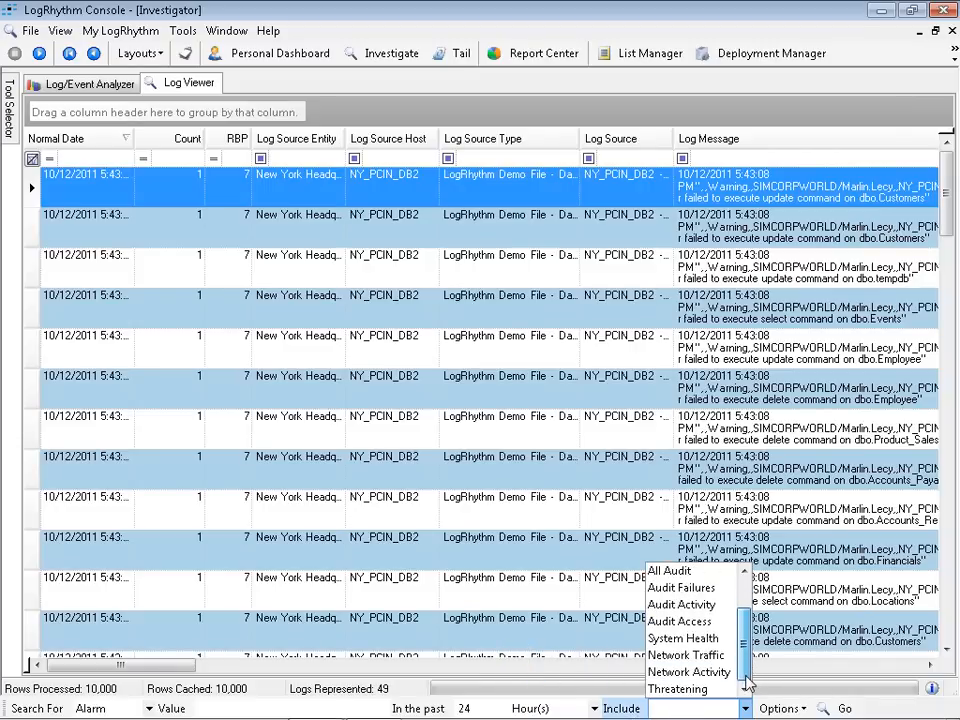
{"action": "left_click", "coordinate": [688, 692]}
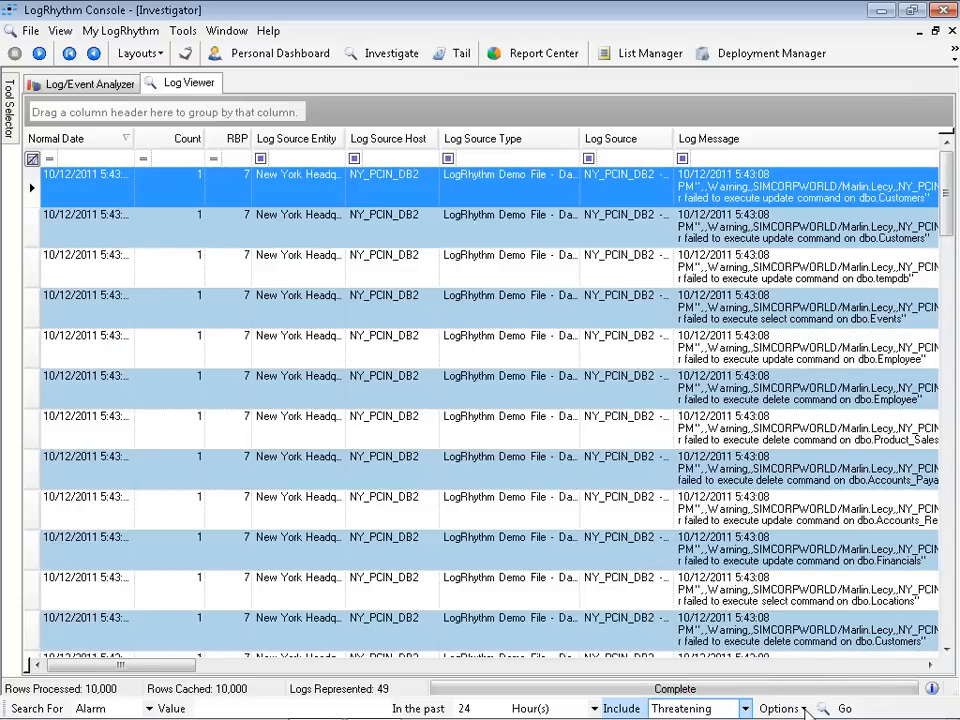
{"action": "left_click", "coordinate": [805, 709]}
{"action": "left_click", "coordinate": [803, 708]}
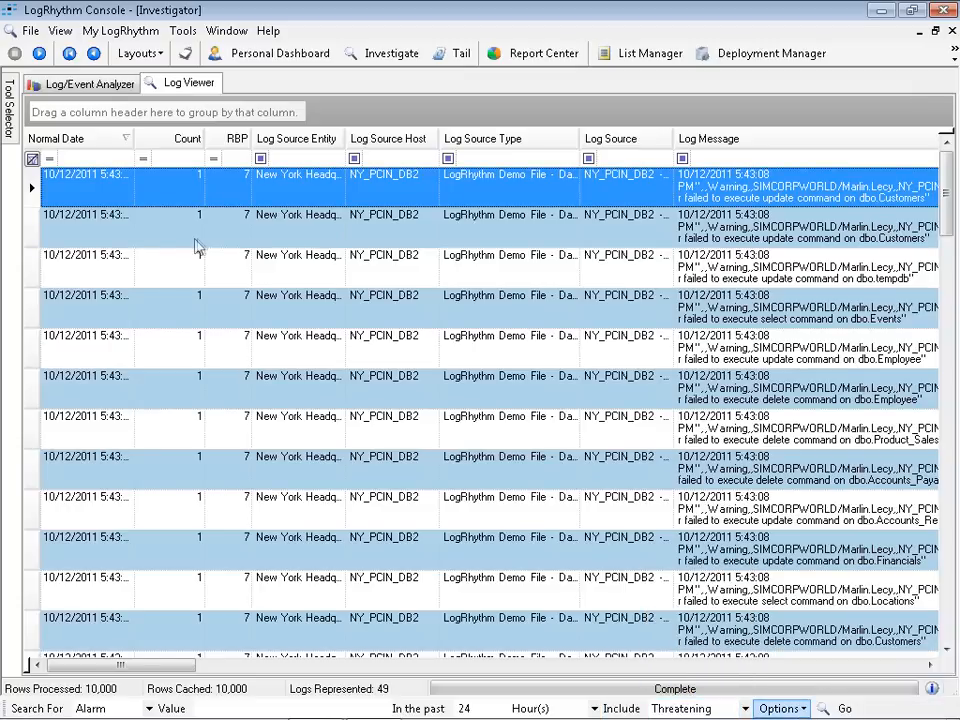
Correlate the selected Command Failed log on its Origin Login field.
{"action": "right_click", "coordinate": [32, 190]}
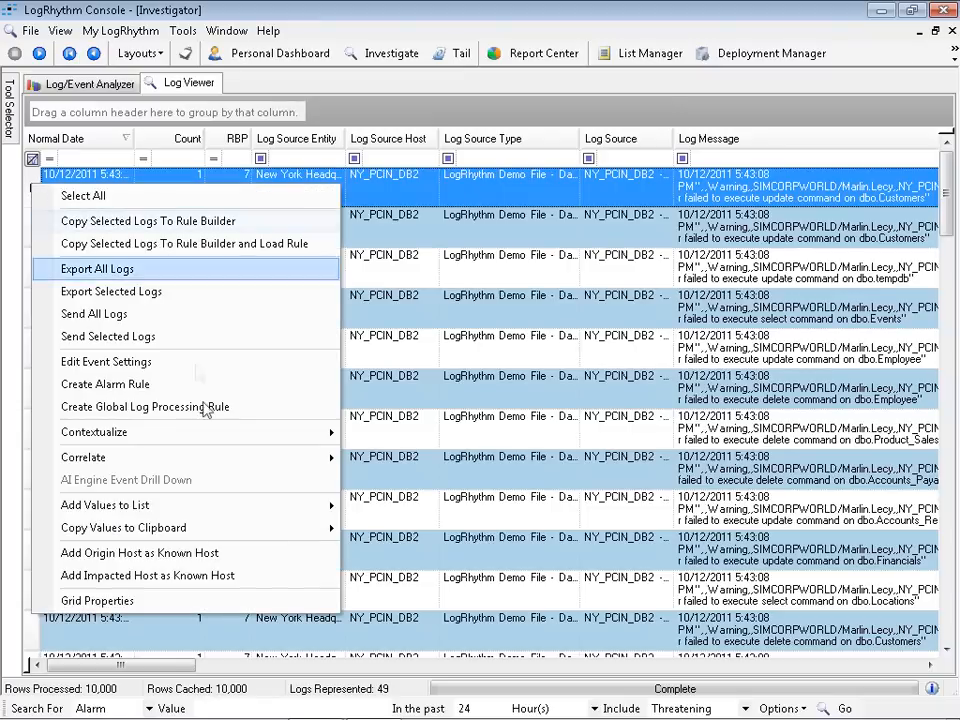
{"action": "mouse_move", "coordinate": [220, 467]}
{"action": "mouse_move", "coordinate": [272, 462]}
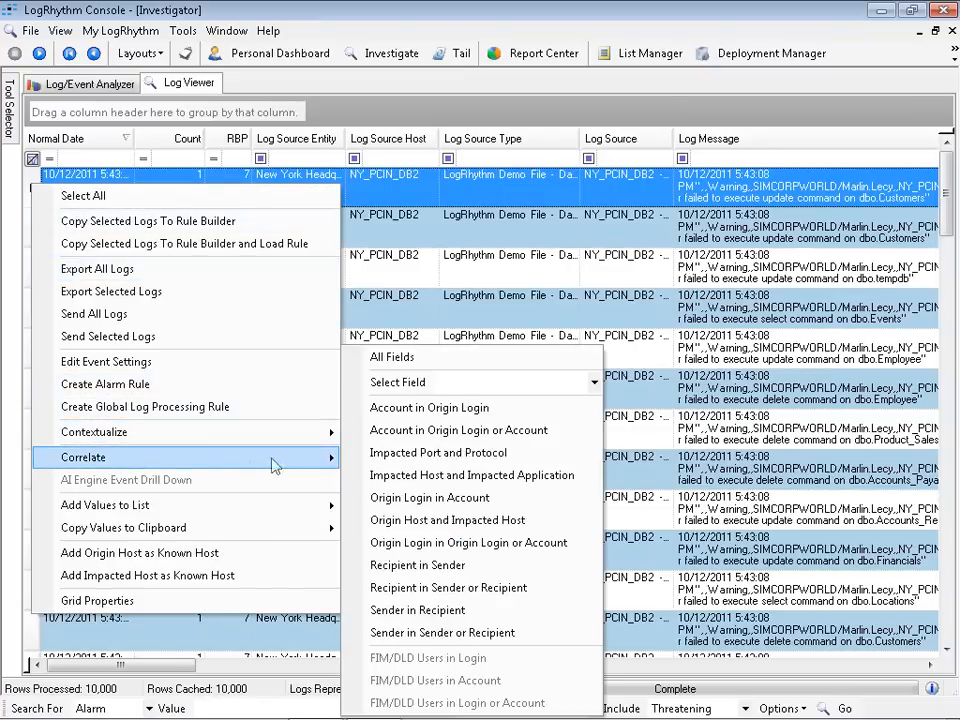
{"action": "left_click", "coordinate": [594, 382]}
{"action": "left_click_drag", "start_coordinate": [594, 432], "coordinate": [594, 474]}
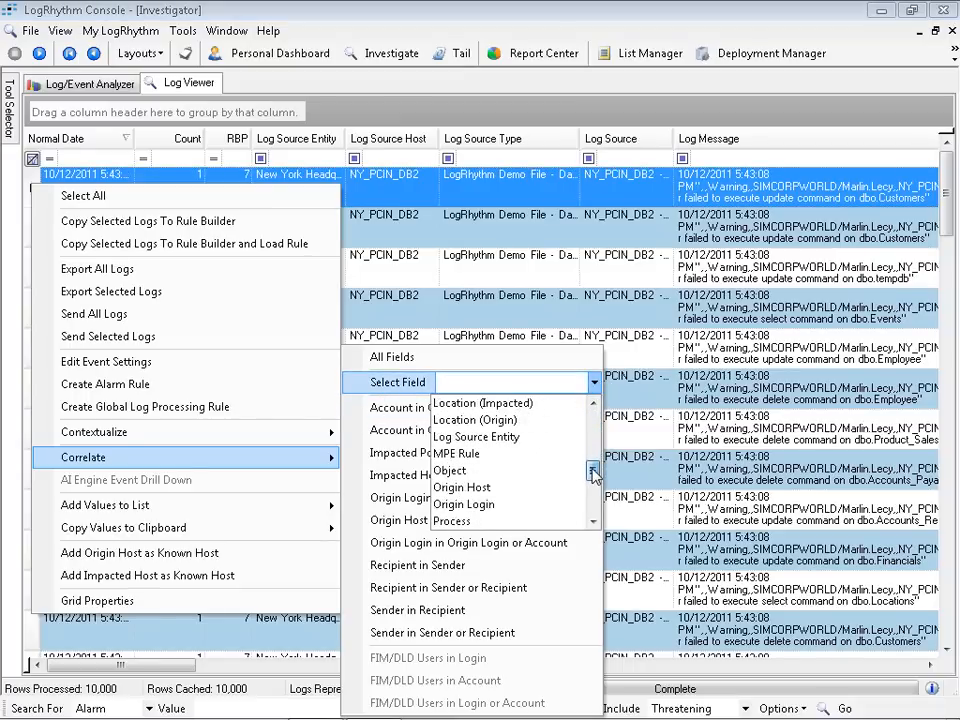
{"action": "left_click", "coordinate": [483, 507]}
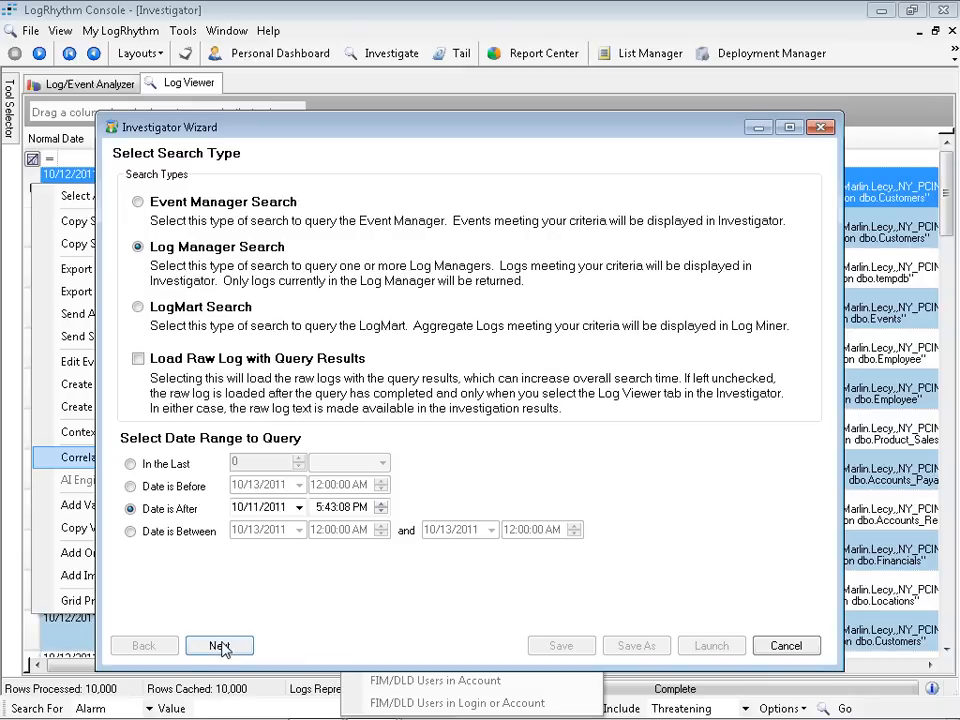
Accept the Log Manager search, all available log sources and the prefilled Origin Login and Classification filters, and launch the investigation.
{"action": "left_click", "coordinate": [220, 647]}
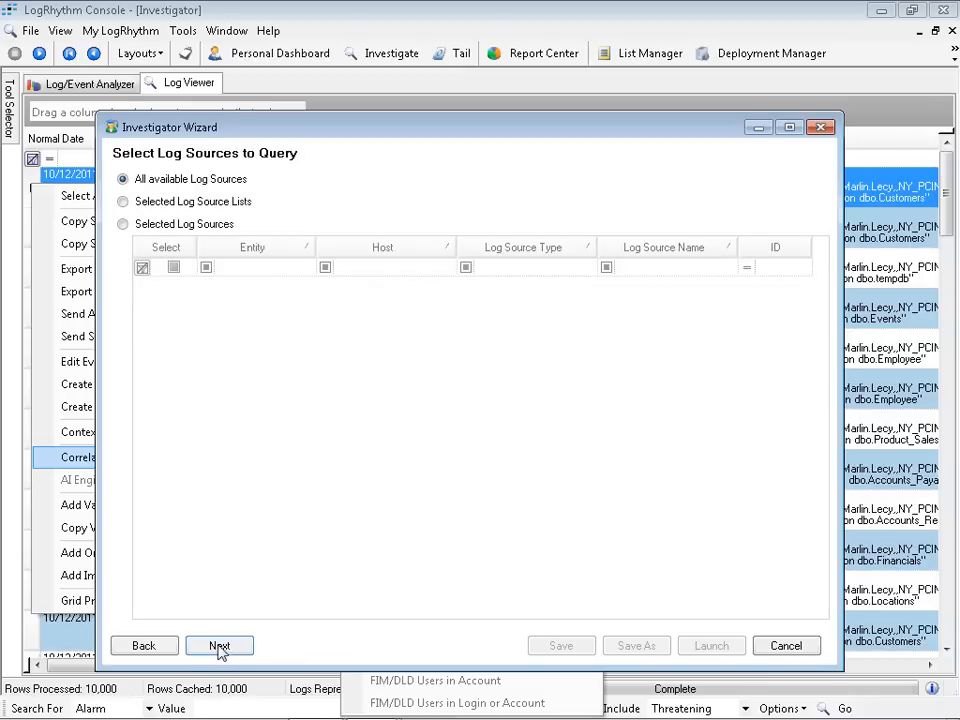
{"action": "left_click", "coordinate": [220, 647]}
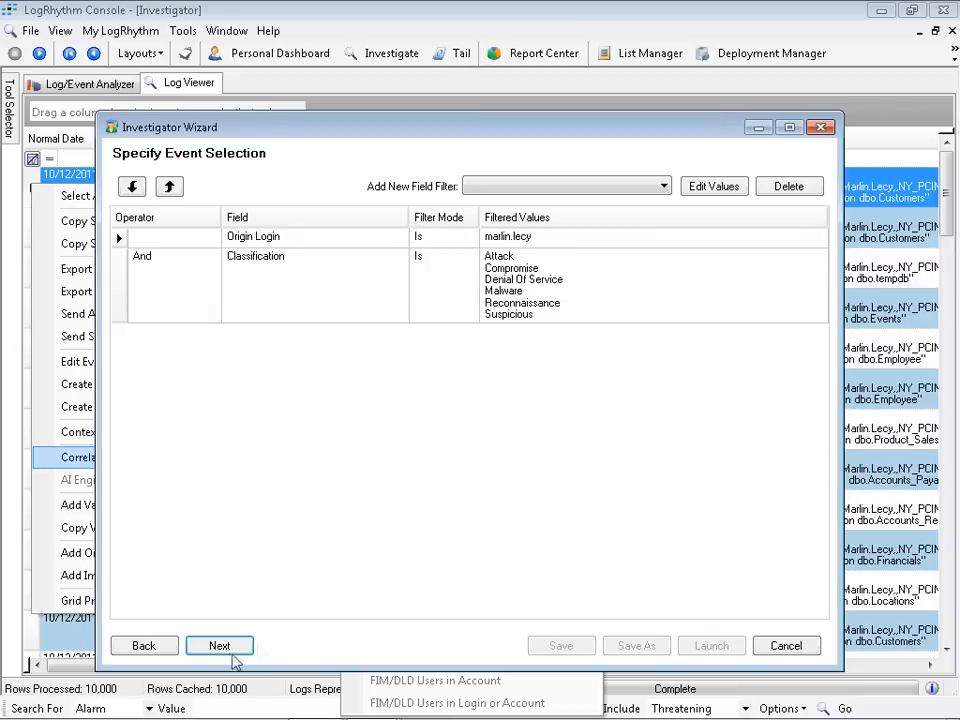
{"action": "left_click", "coordinate": [222, 647]}
{"action": "left_click", "coordinate": [220, 646]}
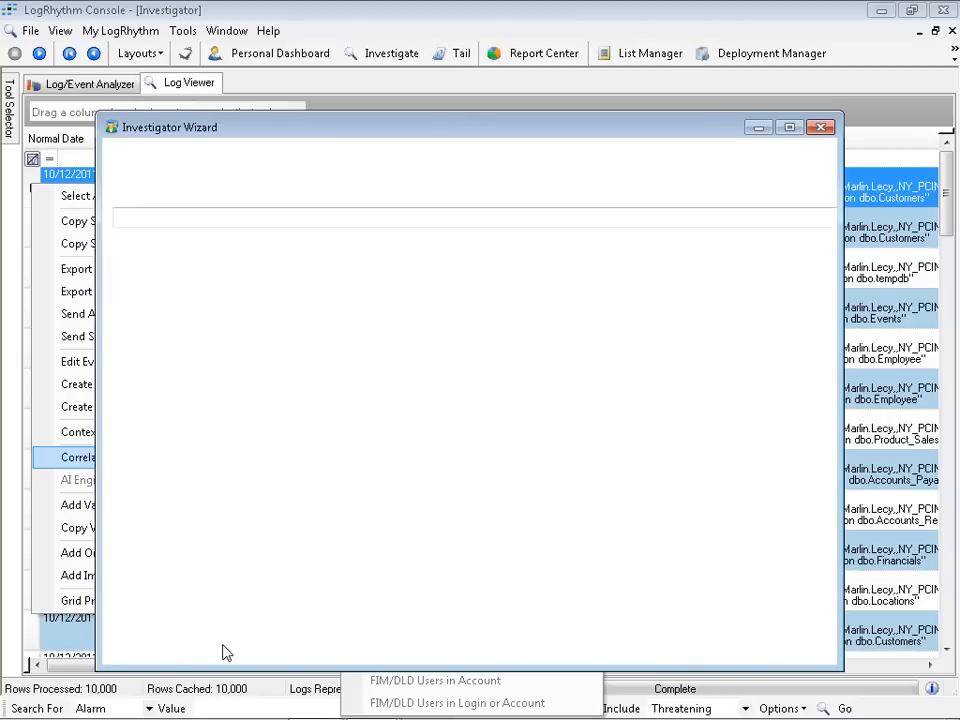
{"action": "left_click", "coordinate": [220, 646]}
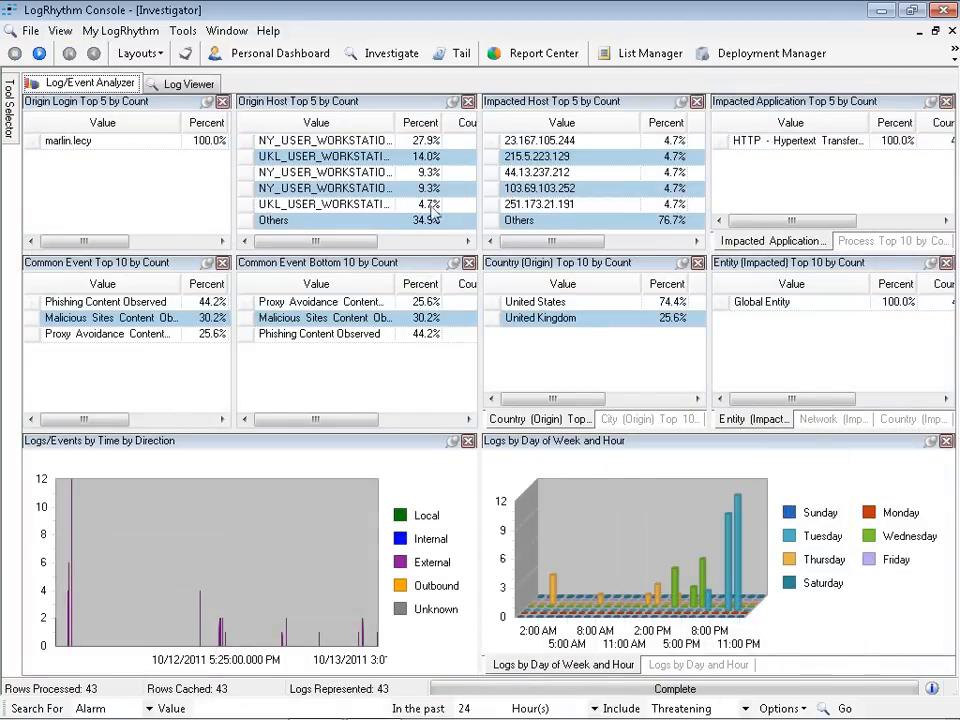
Examine the origin login and its phishing, malicious sites and proxy avoidance common events in the correlated results.
{"action": "left_click", "coordinate": [45, 142]}
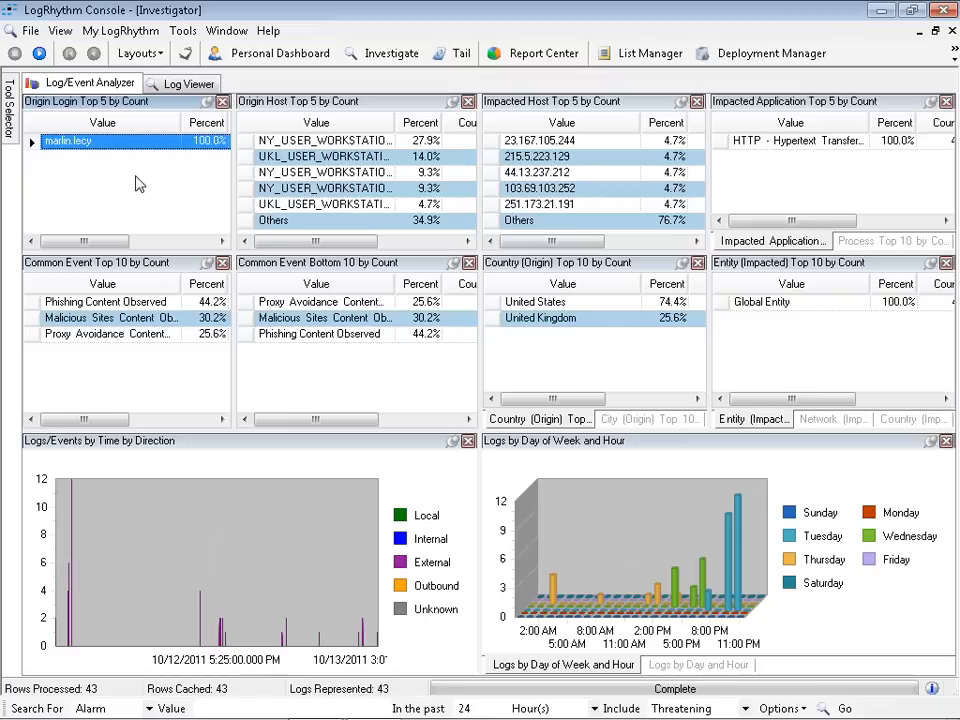
{"action": "left_click", "coordinate": [100, 265]}
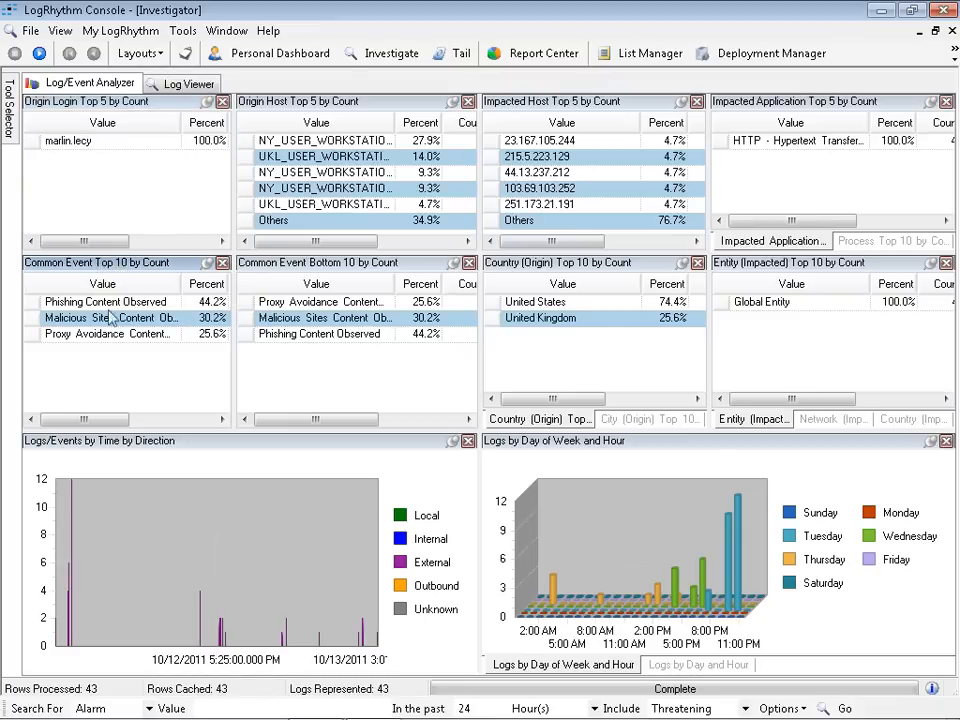
{"action": "left_click", "coordinate": [33, 305]}
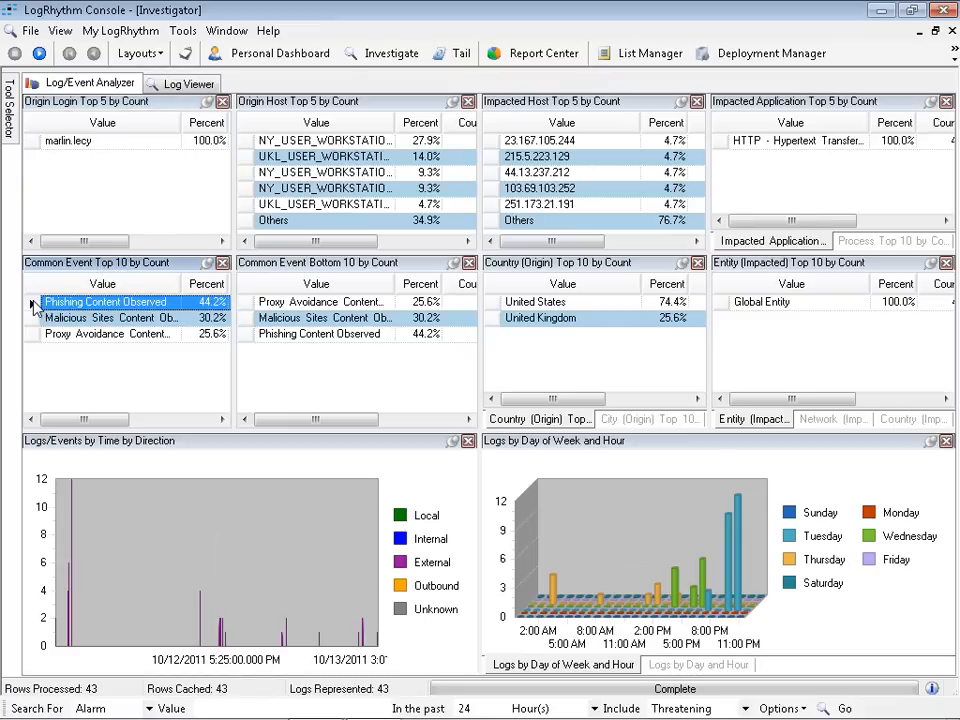
{"action": "left_click", "coordinate": [32, 318]}
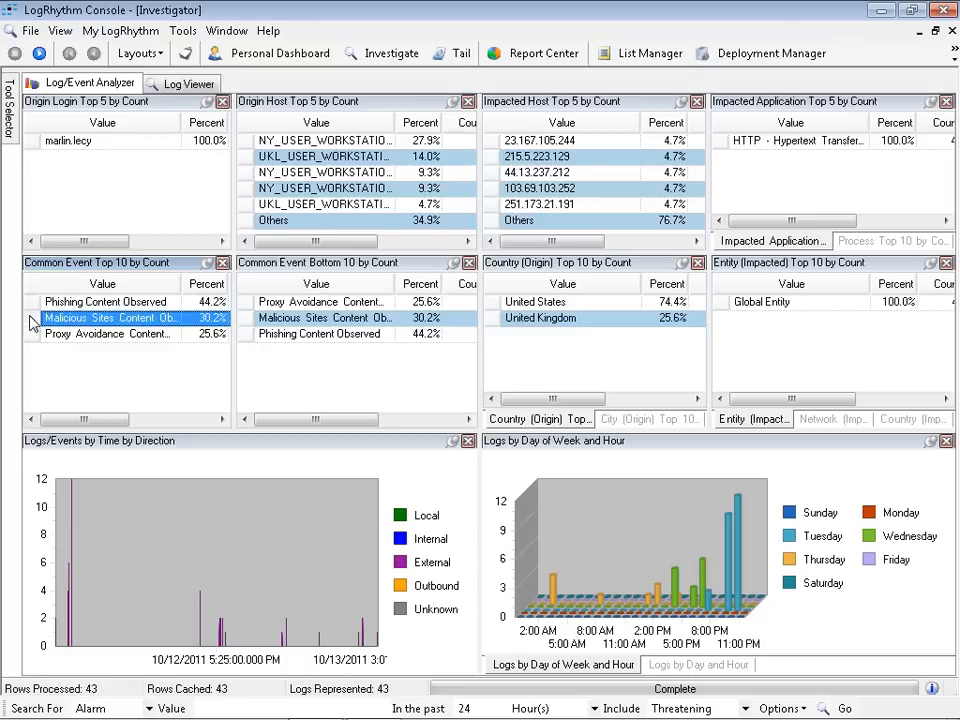
{"action": "left_click", "coordinate": [32, 335]}
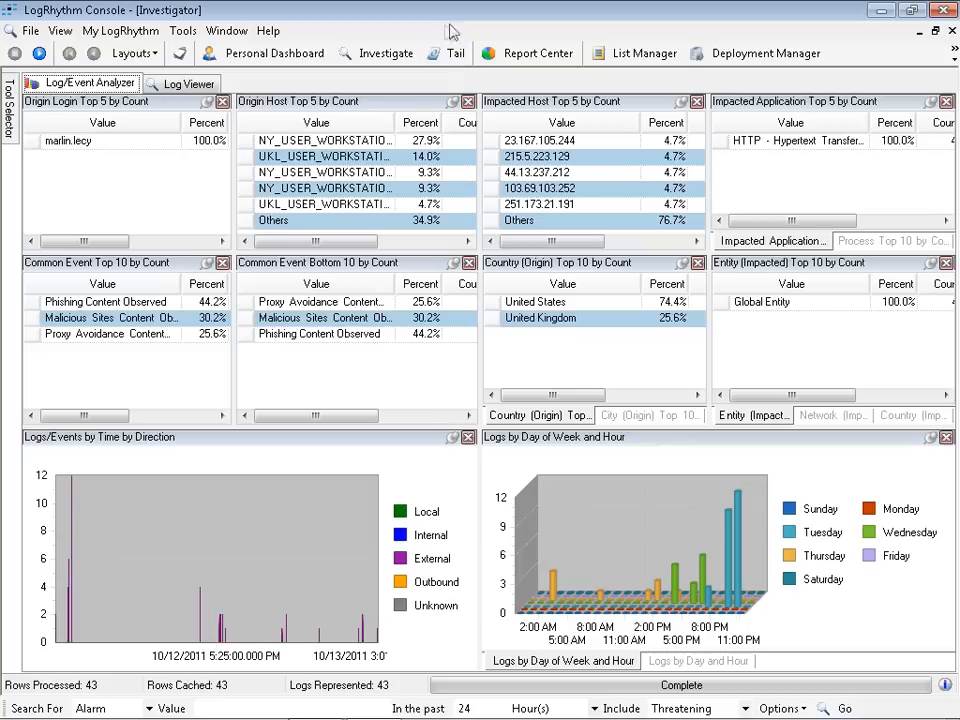
Configure a new tail that queries all available log sources and continue to its event selection.
{"action": "left_click", "coordinate": [455, 53]}
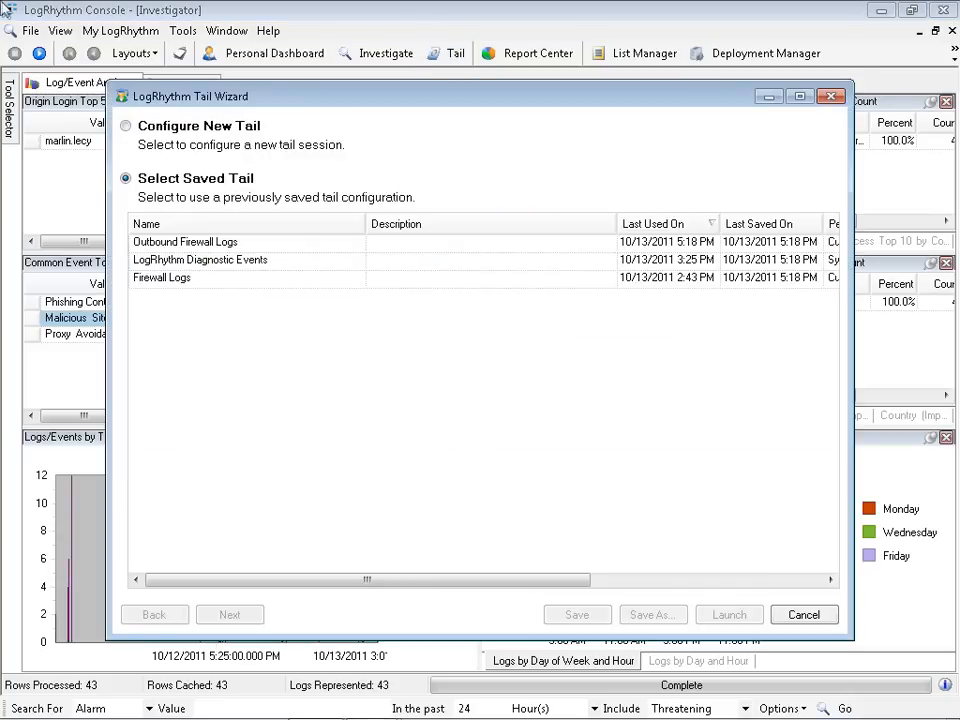
{"action": "mouse_move", "coordinate": [520, 96]}
{"action": "left_mouse_down"}
{"action": "mouse_move", "coordinate": [542, 81]}
{"action": "mouse_move", "coordinate": [529, 80]}
{"action": "left_mouse_up"}
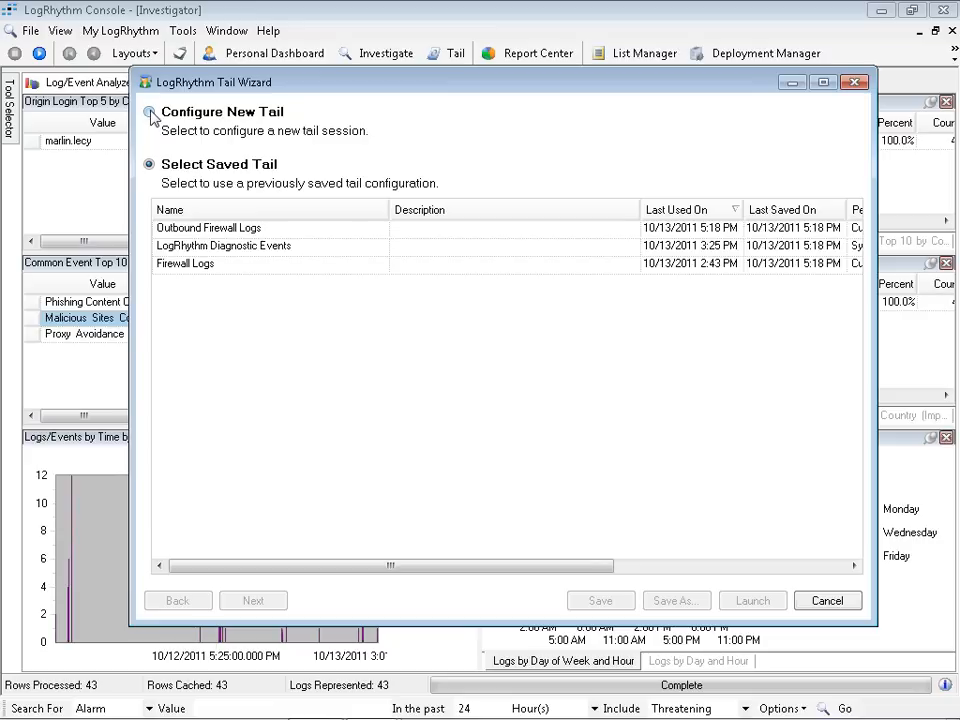
{"action": "left_click", "coordinate": [149, 113]}
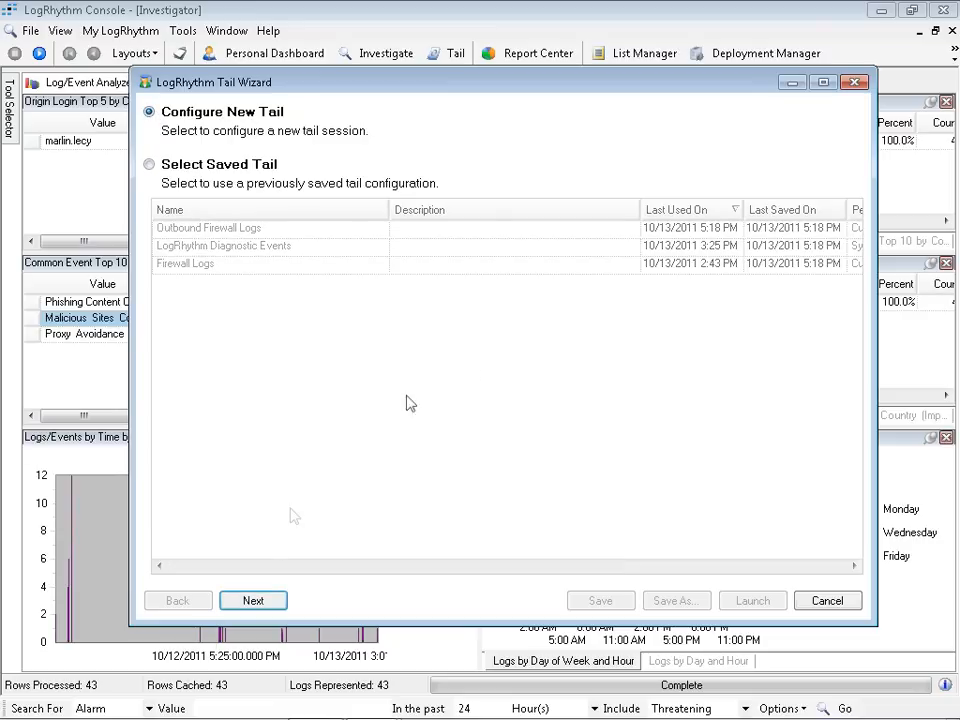
{"action": "left_click", "coordinate": [253, 601]}
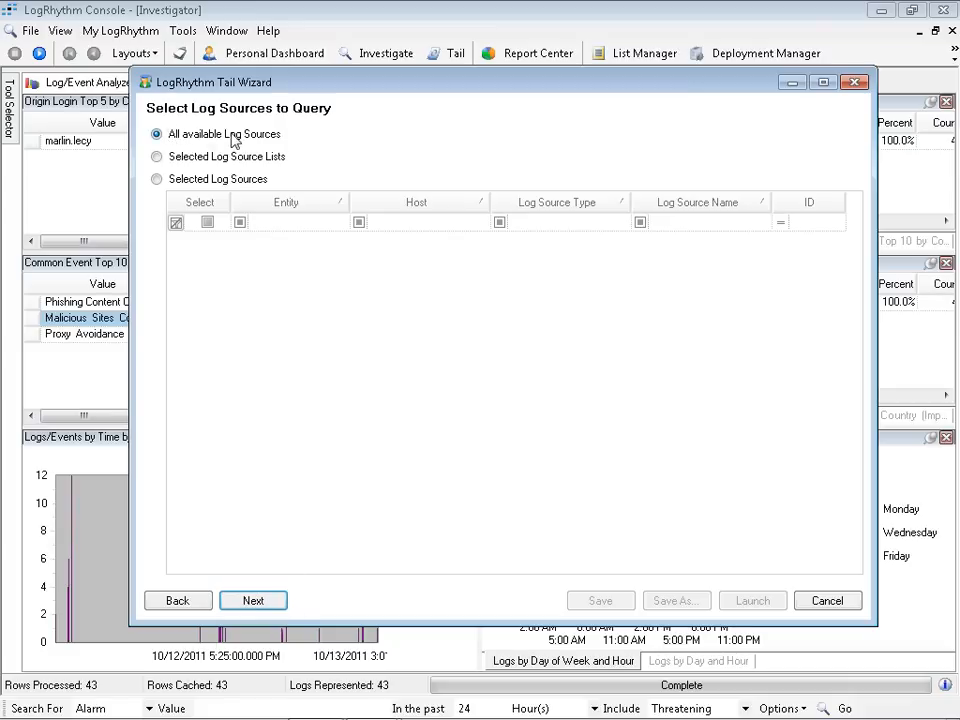
{"action": "left_click", "coordinate": [252, 601]}
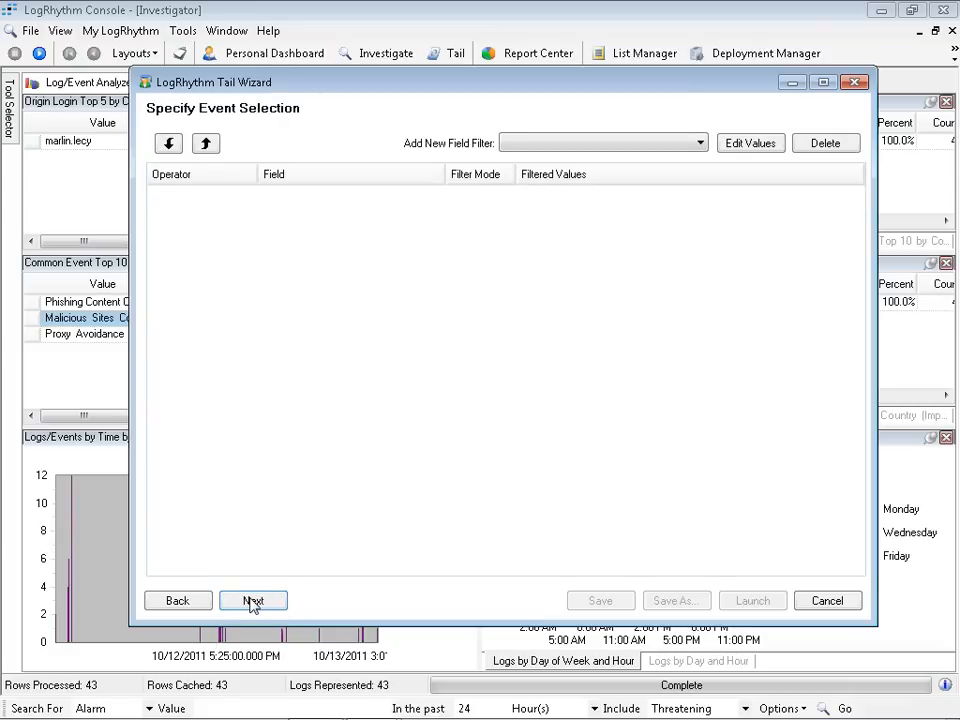
Add an Origin Login field filter to the tail that filters in the suspicious user's login.
{"action": "left_click", "coordinate": [656, 146]}
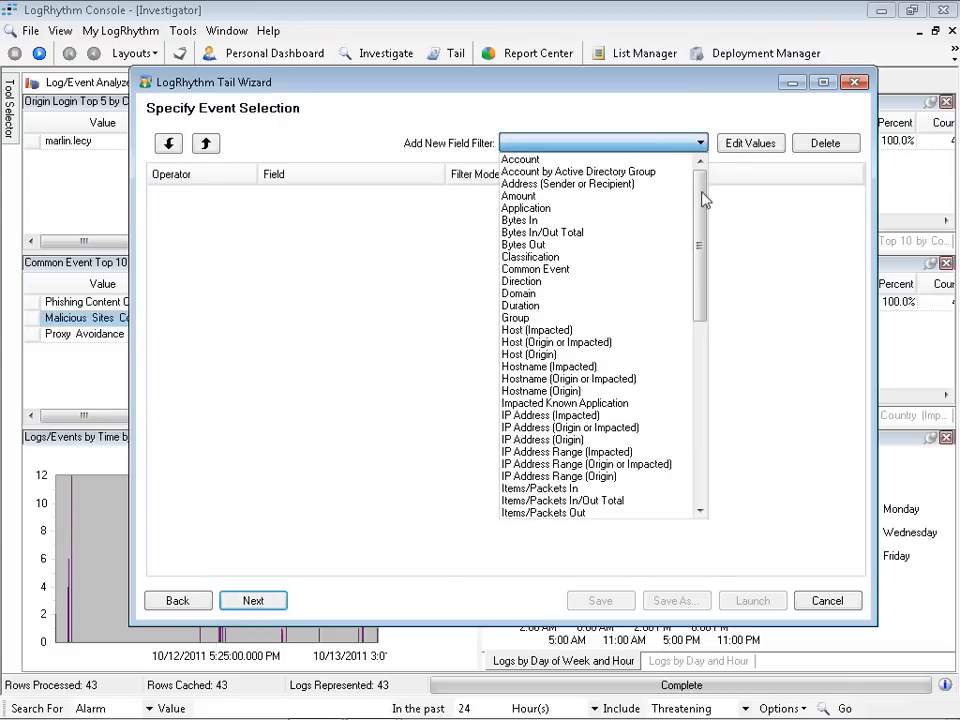
{"action": "left_click_drag", "start_coordinate": [703, 197], "coordinate": [697, 460]}
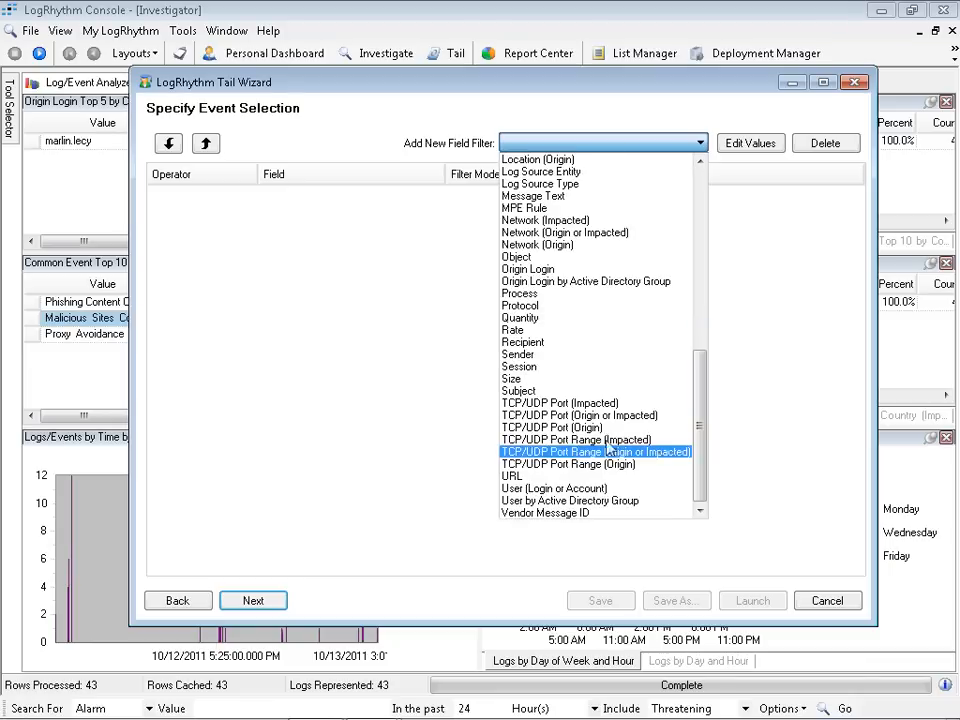
{"action": "left_click", "coordinate": [548, 270]}
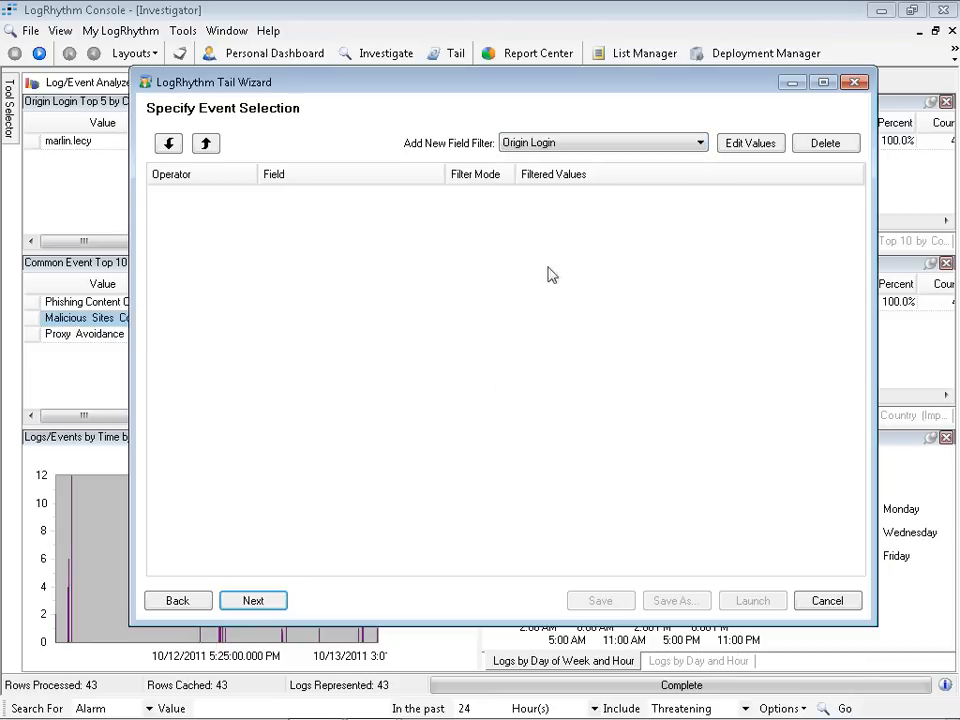
{"action": "left_click", "coordinate": [750, 143]}
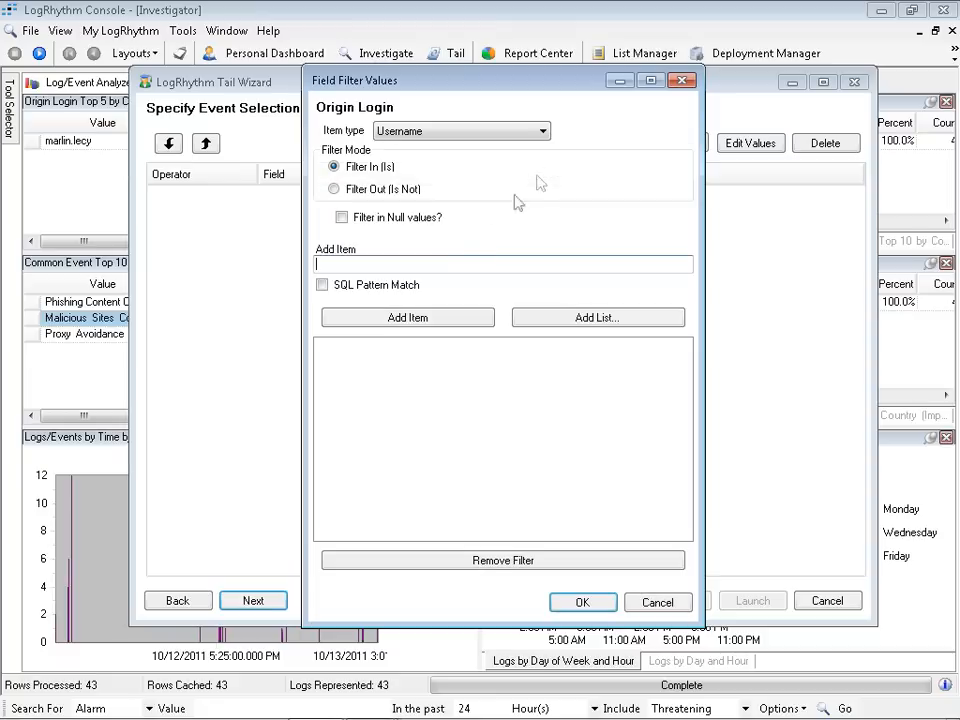
{"action": "right_click", "coordinate": [455, 266]}
{"action": "left_click", "coordinate": [510, 345]}
{"action": "left_click", "coordinate": [408, 318]}
{"action": "left_click", "coordinate": [584, 603]}
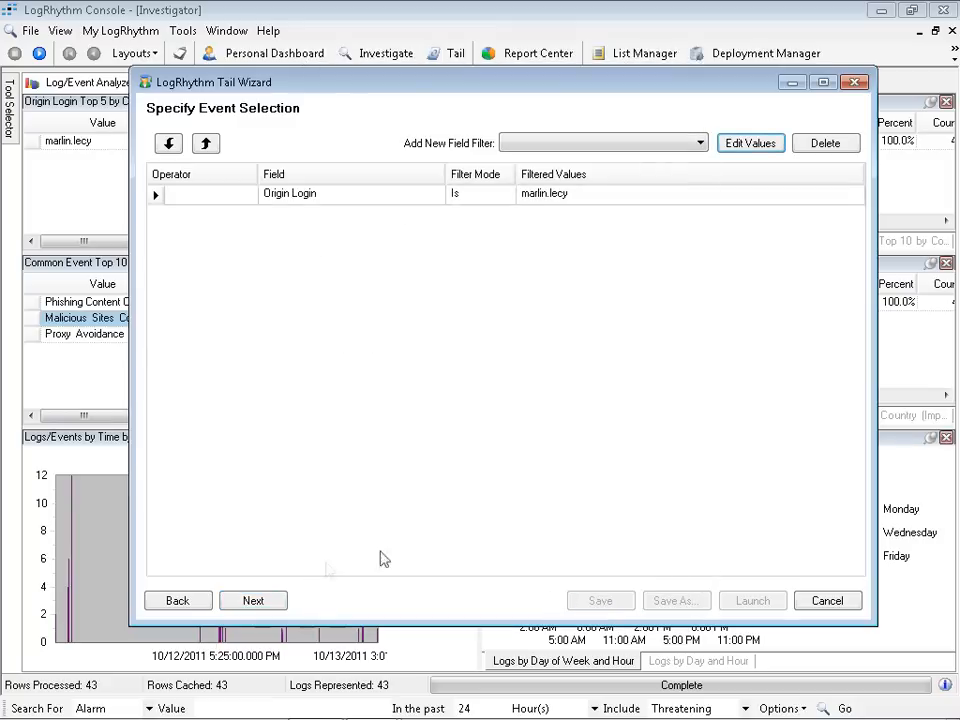
Accept the Origin Login filter, the dev-2000d-2 Log Manager and the prefilled history and refresh settings, and launch the tail.
{"action": "left_click", "coordinate": [258, 604]}
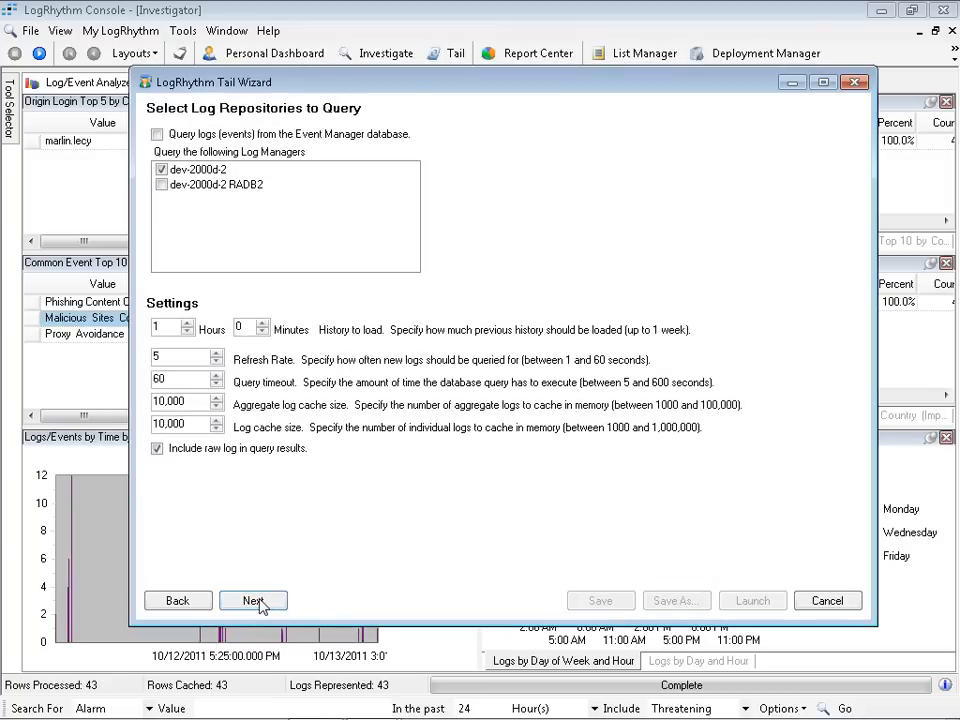
{"action": "left_click", "coordinate": [252, 601]}
{"action": "left_click", "coordinate": [254, 603]}
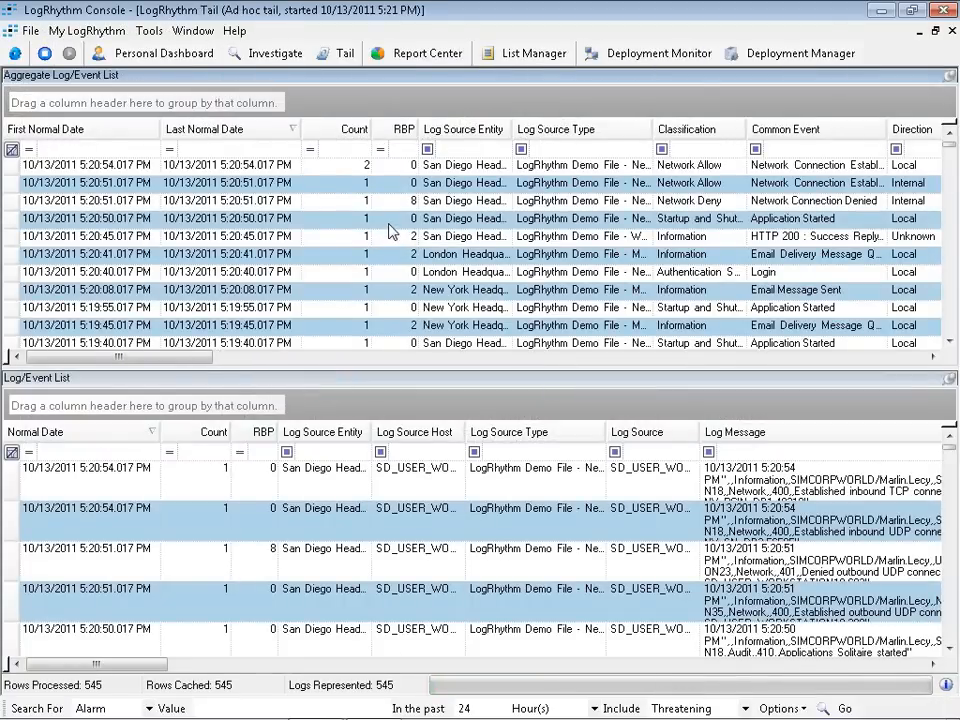
Group the tail's aggregate log/event list by Location (Impacted).
{"action": "left_click_drag", "start_coordinate": [165, 360], "coordinate": [64, 366]}
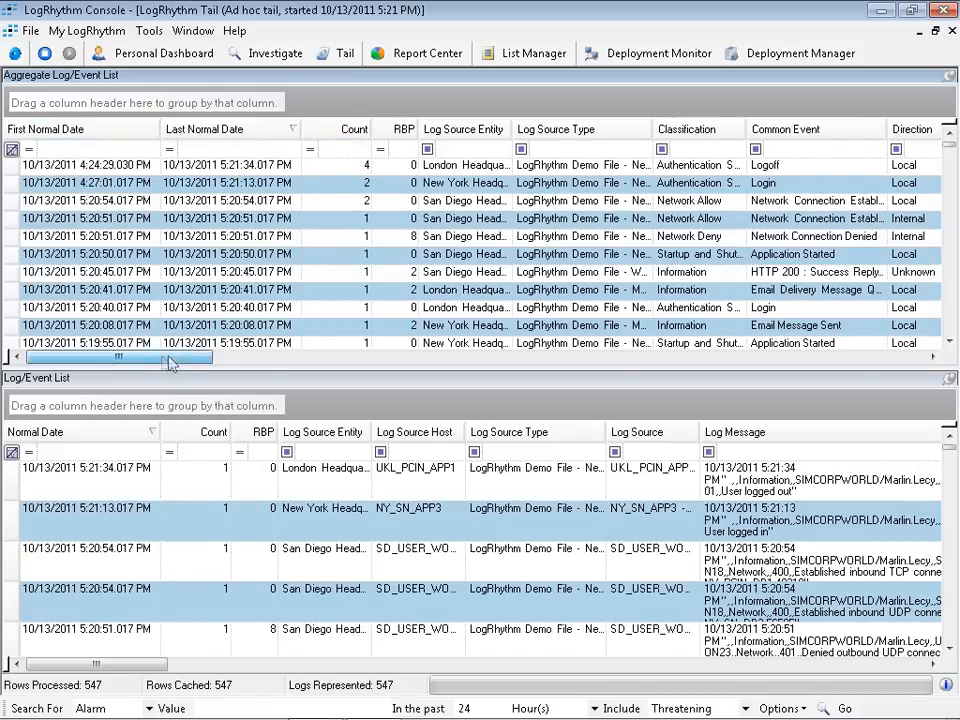
{"action": "left_click_drag", "start_coordinate": [175, 358], "coordinate": [270, 373]}
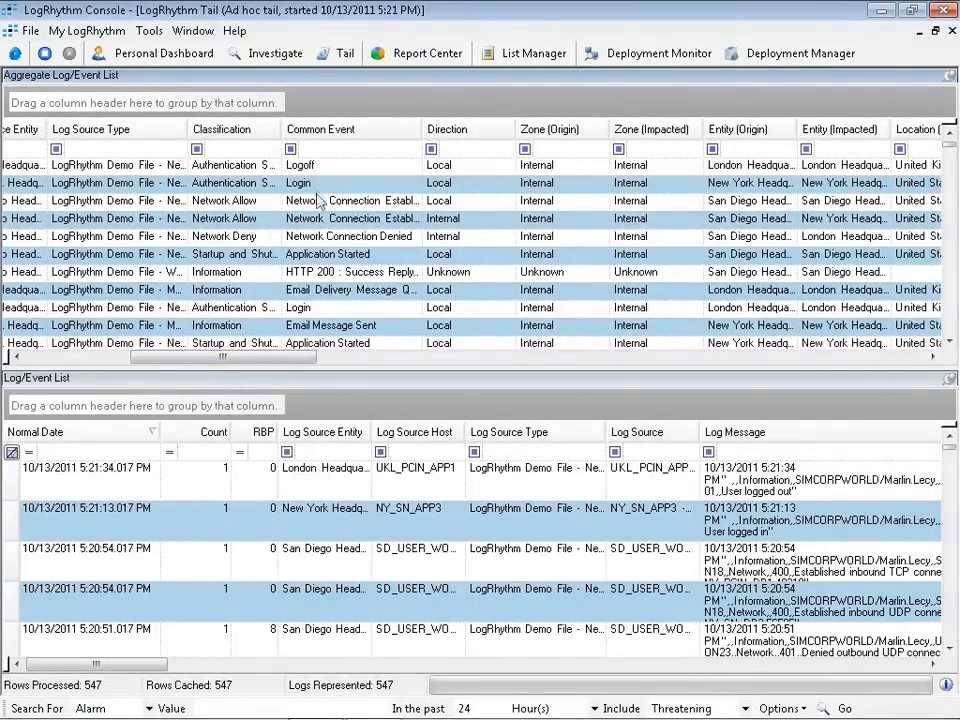
{"action": "left_click", "coordinate": [365, 291]}
{"action": "left_click_drag", "start_coordinate": [293, 358], "coordinate": [428, 364]}
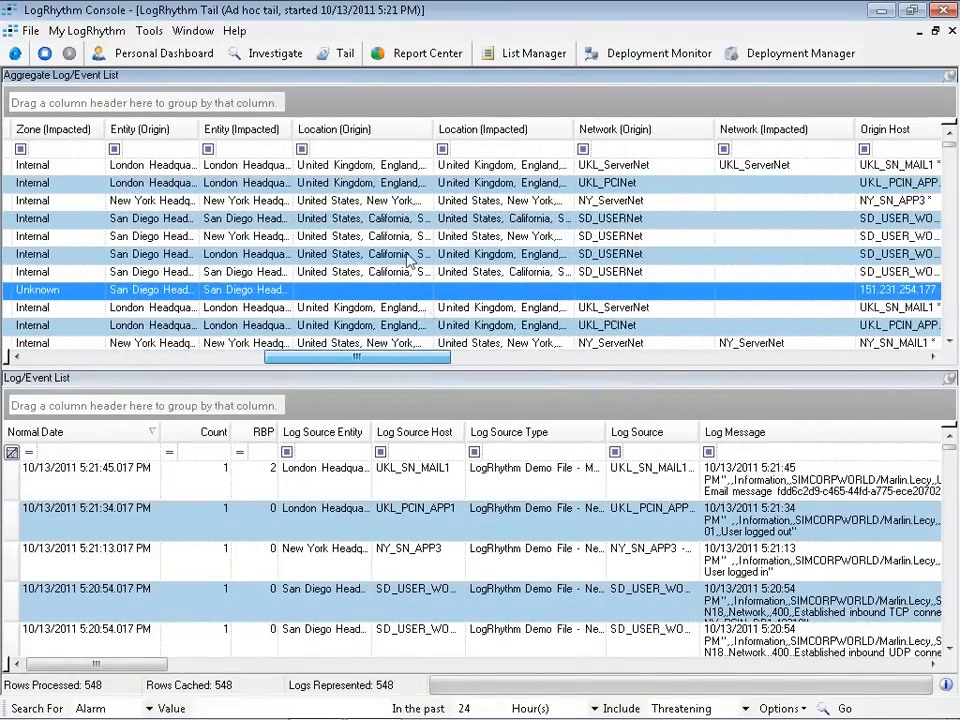
{"action": "left_click_drag", "start_coordinate": [520, 130], "coordinate": [214, 101]}
{"action": "left_click_drag", "start_coordinate": [383, 360], "coordinate": [25, 354]}
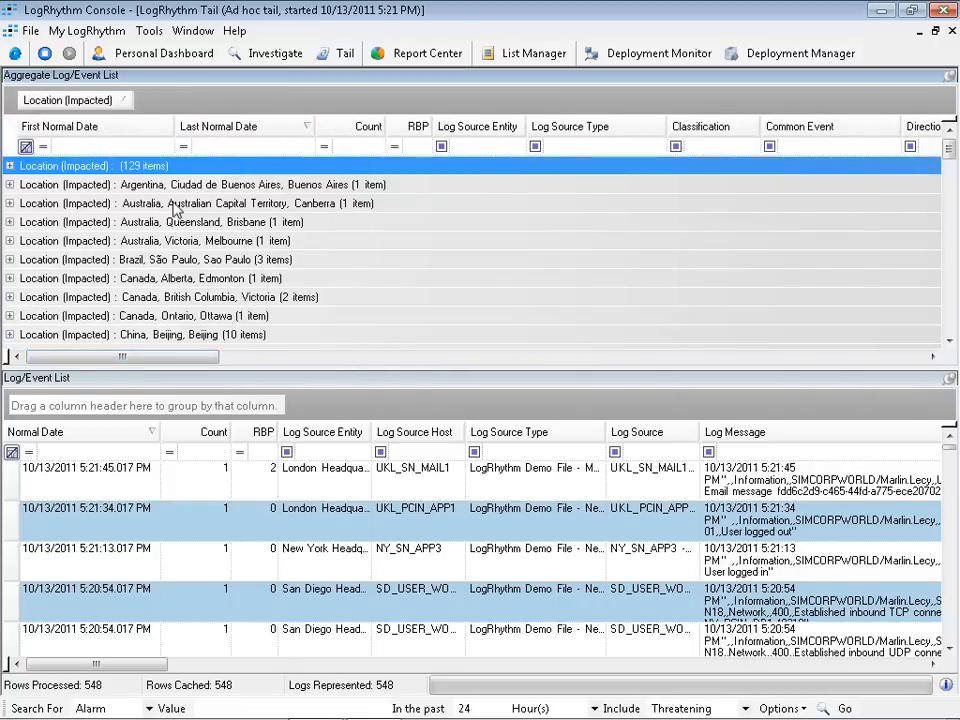
Expand the Argentina, Buenos Aires impacted location group and examine the details of its log entry.
{"action": "left_click", "coordinate": [9, 185]}
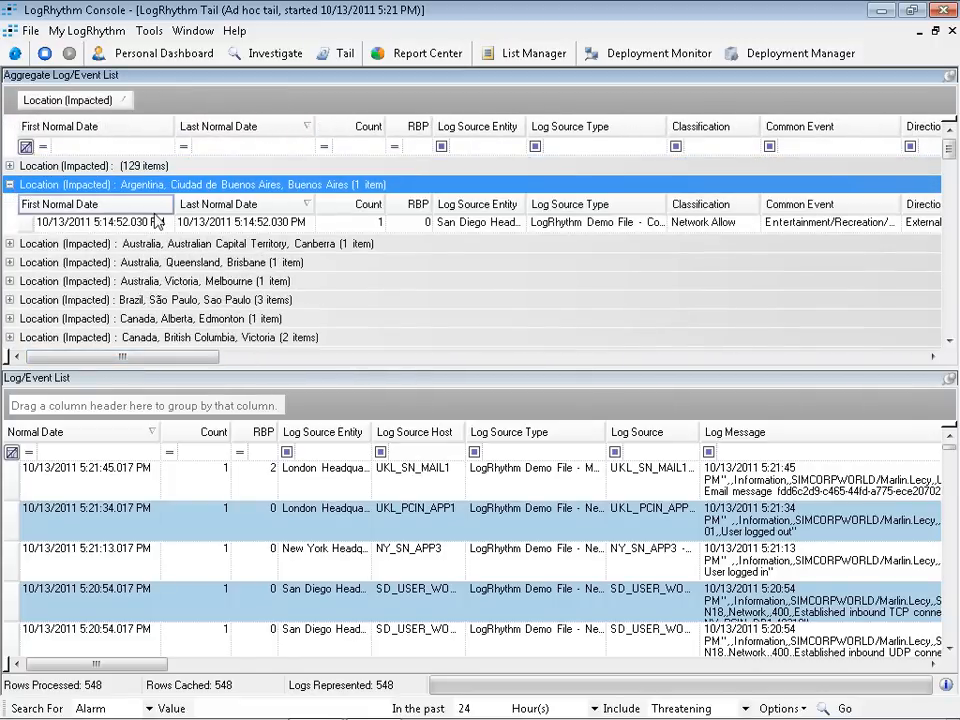
{"action": "left_click_drag", "start_coordinate": [176, 360], "coordinate": [231, 360]}
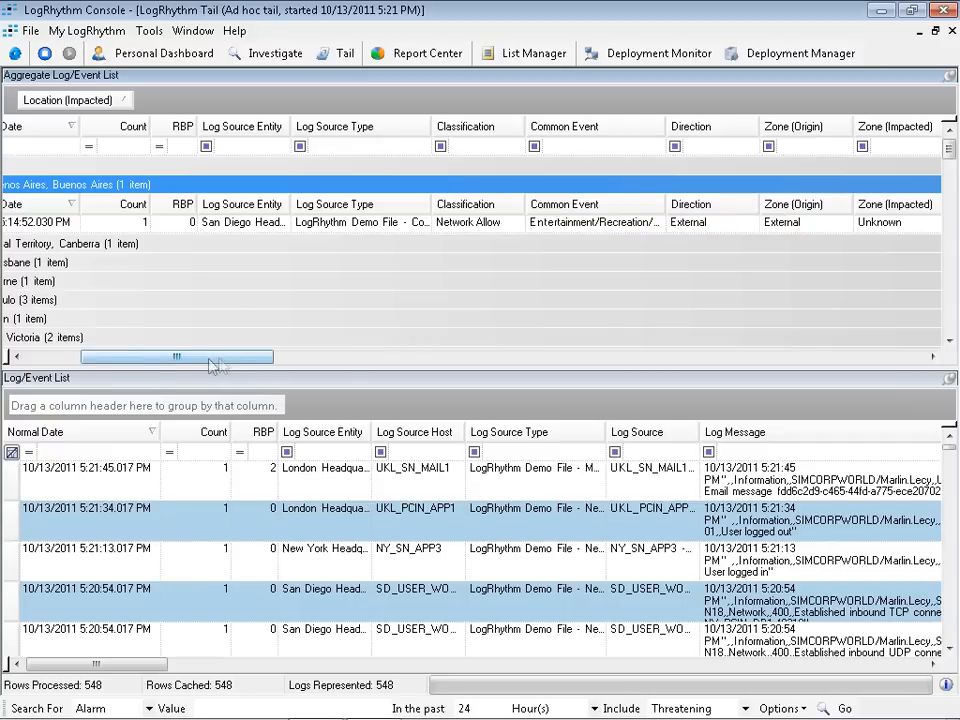
{"action": "left_click_drag", "start_coordinate": [210, 359], "coordinate": [54, 360]}
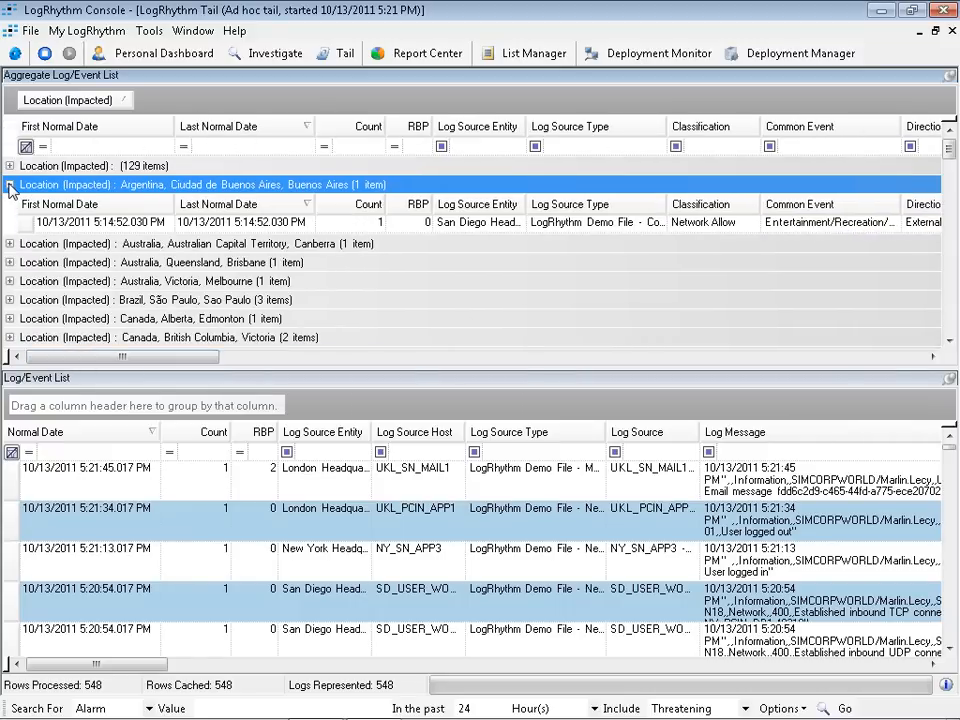
{"action": "double_click", "coordinate": [117, 184]}
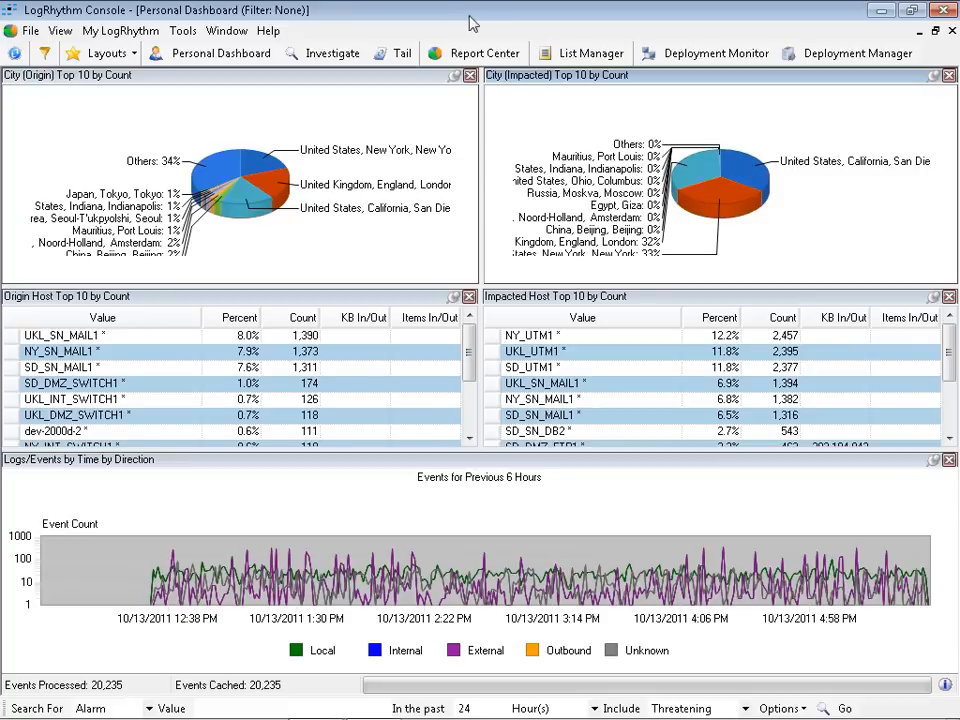
Switch to Deployment Manager and bring up the list of administration tools.
{"action": "left_click", "coordinate": [858, 55]}
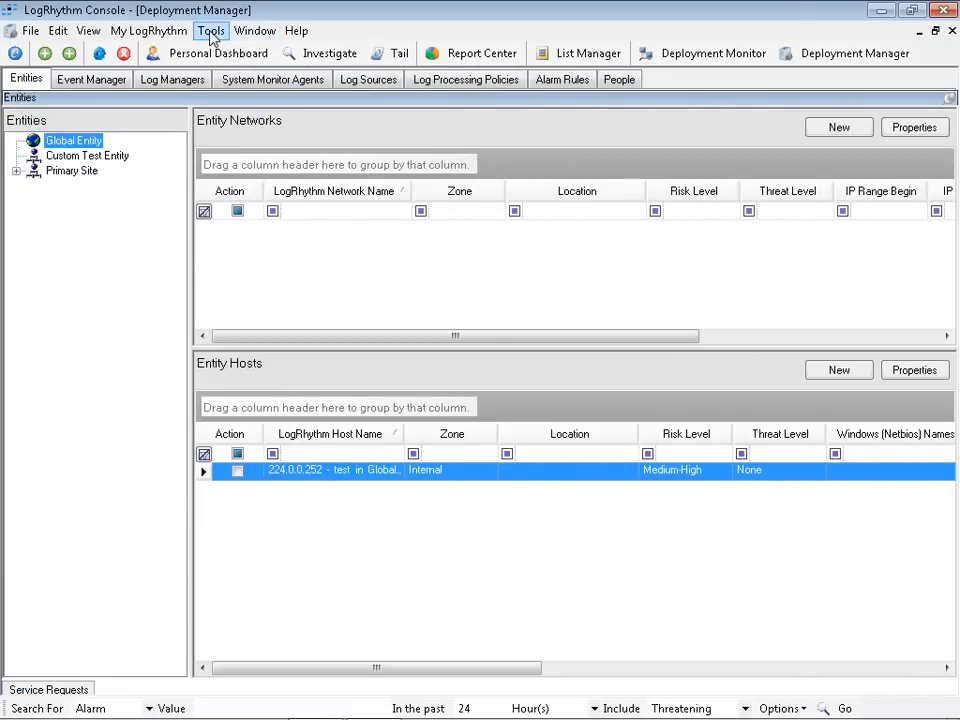
{"action": "left_click", "coordinate": [212, 31]}
{"action": "mouse_move", "coordinate": [280, 144]}
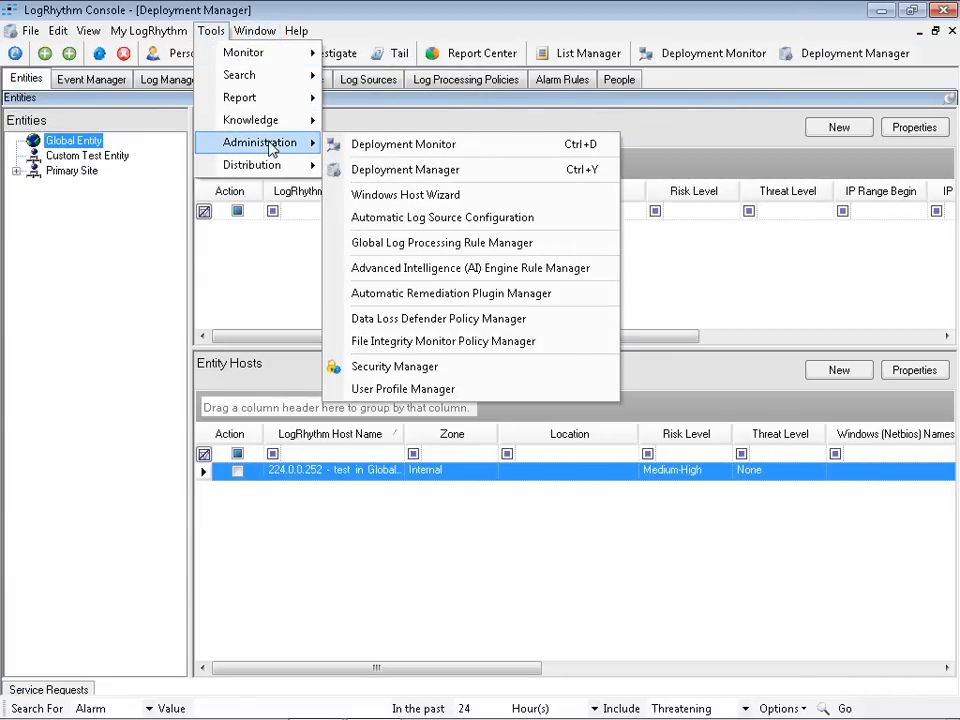
Open the Advanced Intelligence (AI) Engine Rule Manager in a maximized window and start creating a new AI Engine rule.
{"action": "left_click", "coordinate": [453, 271]}
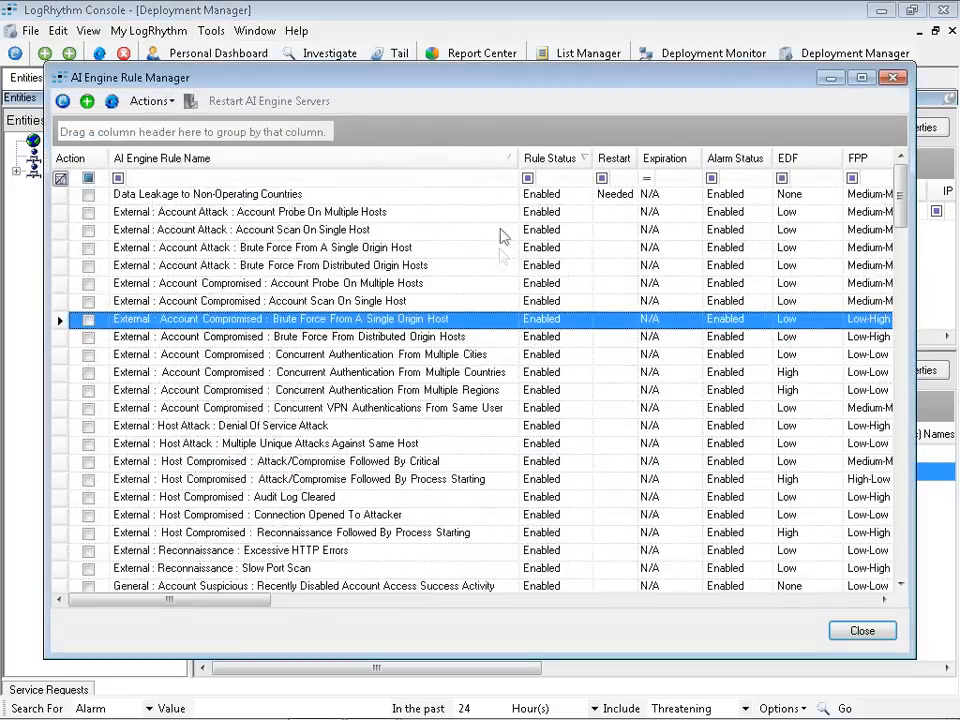
{"action": "double_click", "coordinate": [458, 80]}
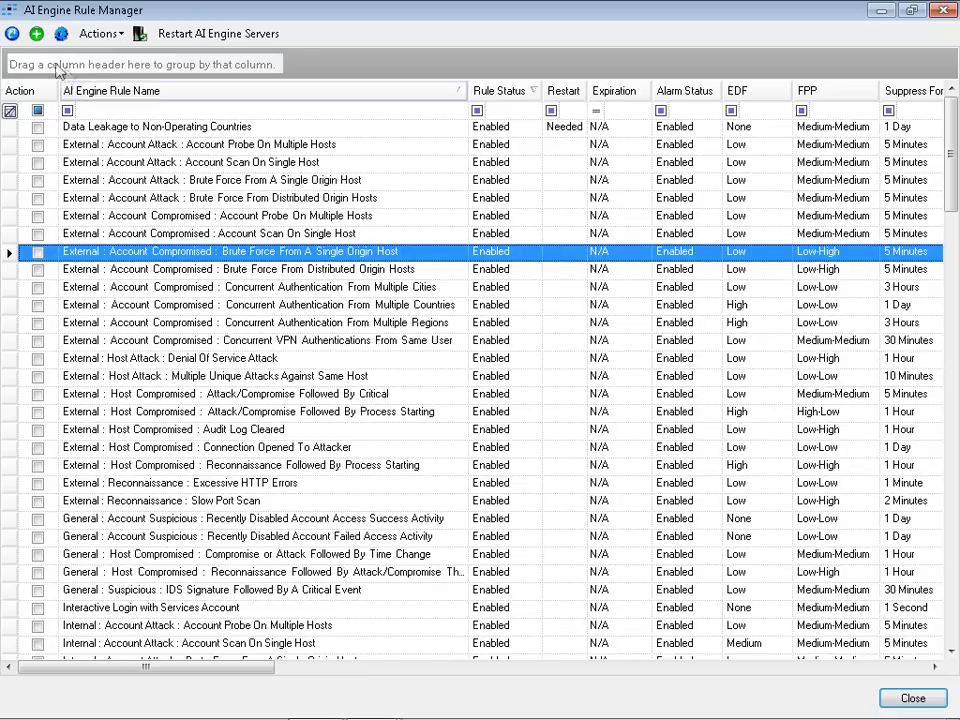
{"action": "left_click", "coordinate": [35, 36]}
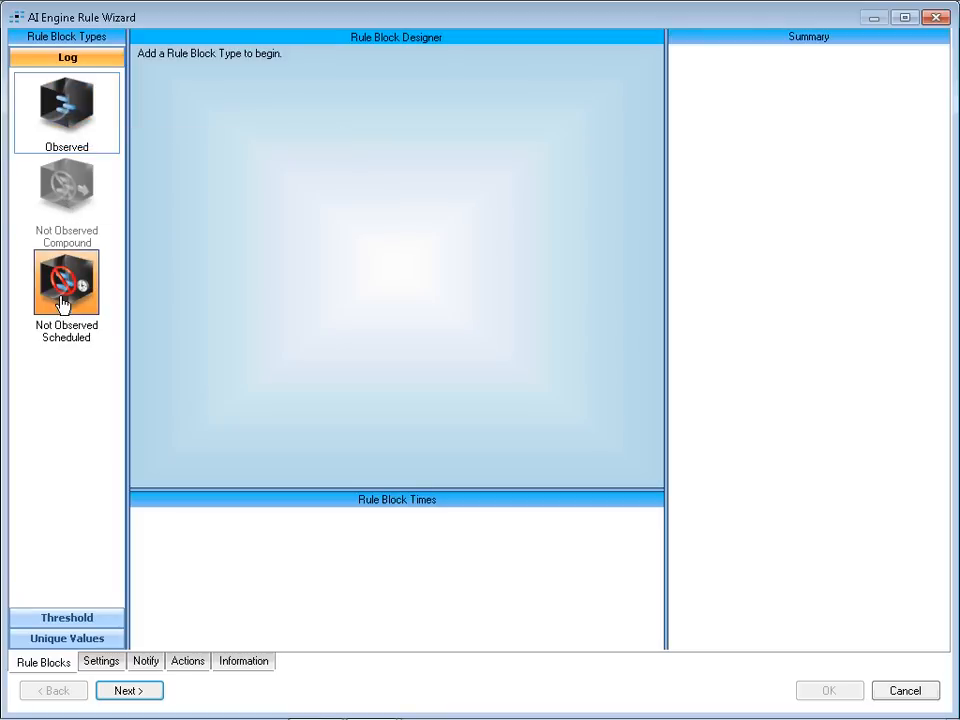
Look through the Threshold and Unique Values rule block types and return to the Log block types.
{"action": "left_click", "coordinate": [59, 620]}
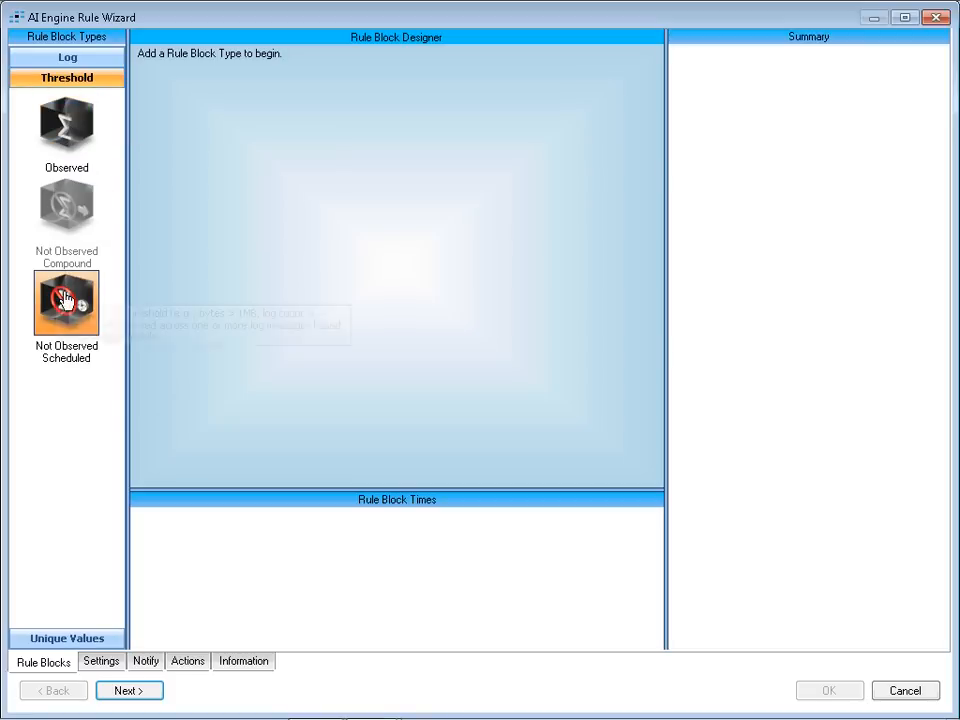
{"action": "left_click", "coordinate": [60, 638]}
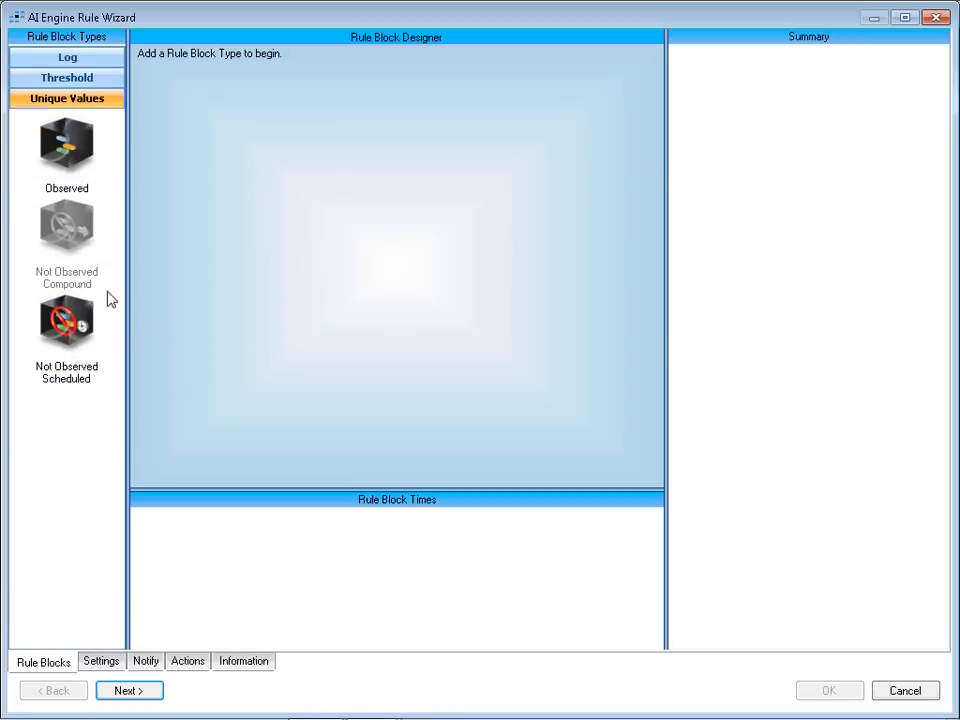
{"action": "left_click", "coordinate": [66, 62]}
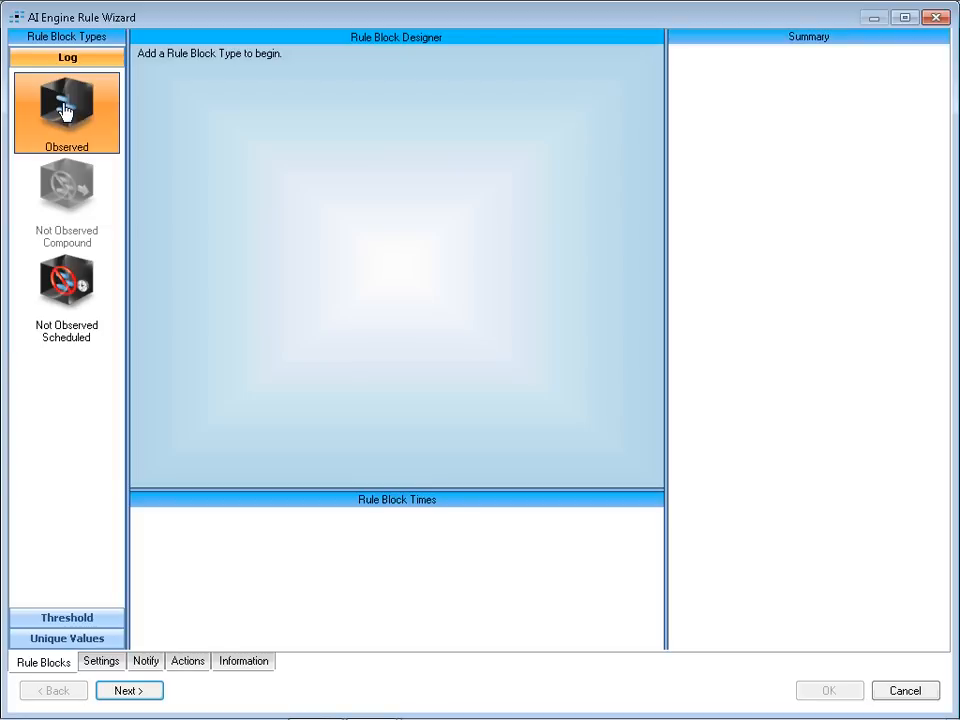
Add a Log Observed rule block to the designer and start a new primary criteria filter for it.
{"action": "left_click_drag", "start_coordinate": [66, 110], "coordinate": [358, 156]}
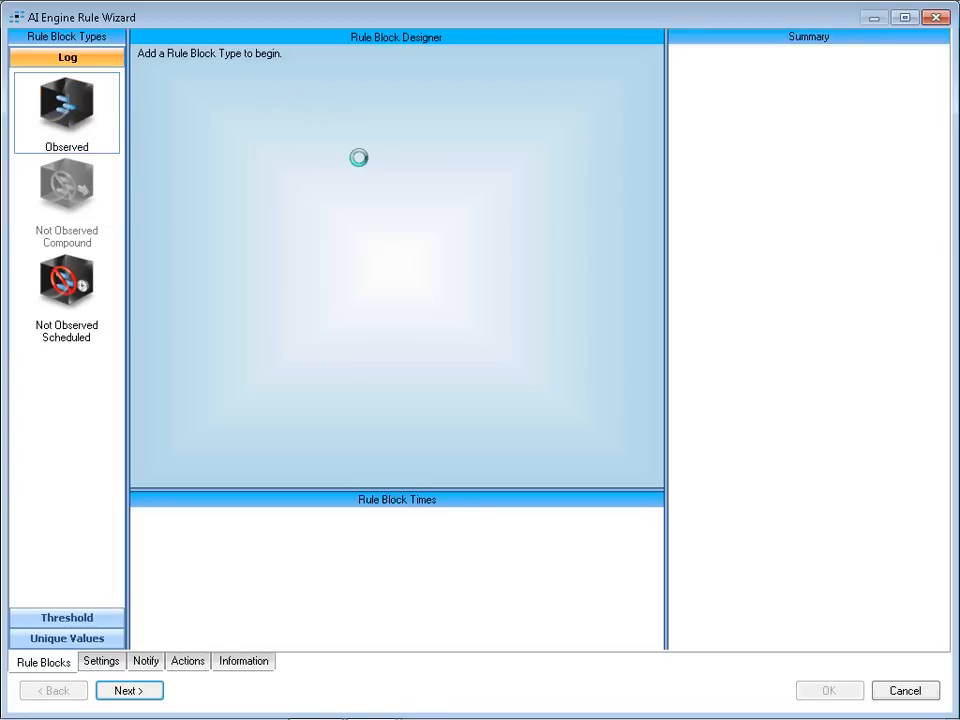
{"action": "left_click_drag", "start_coordinate": [420, 101], "coordinate": [418, 90]}
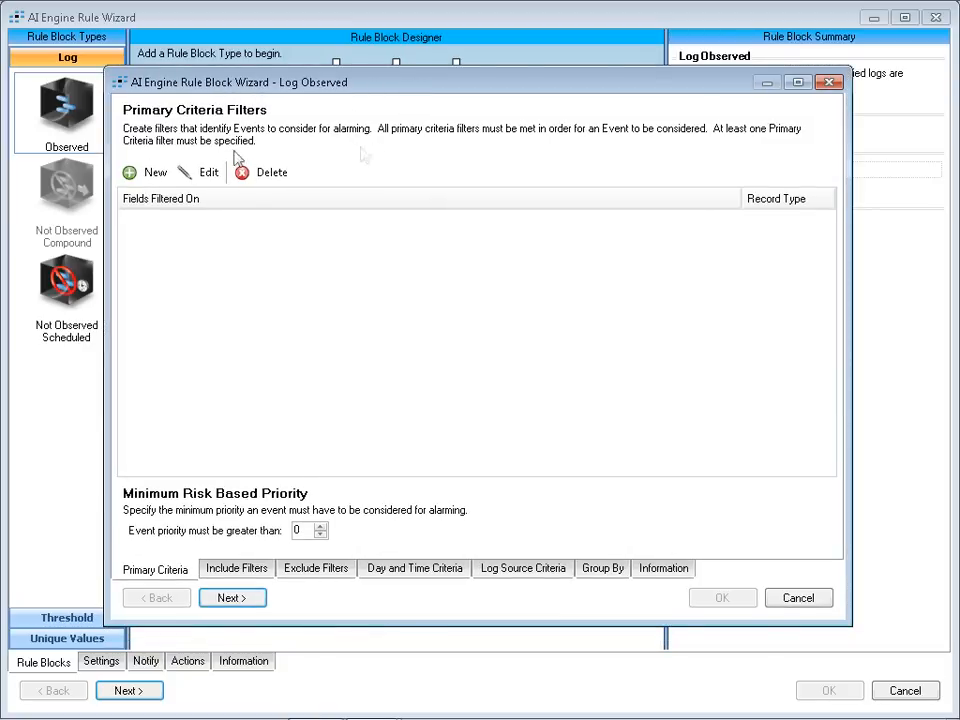
{"action": "left_click", "coordinate": [155, 174]}
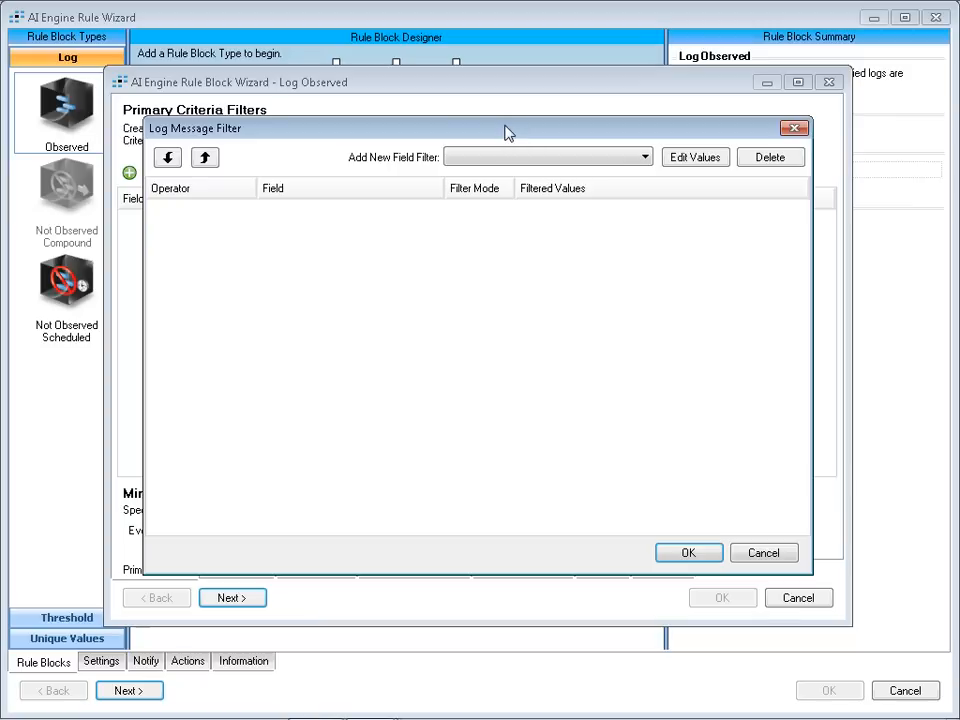
{"action": "left_click_drag", "start_coordinate": [505, 133], "coordinate": [517, 125]}
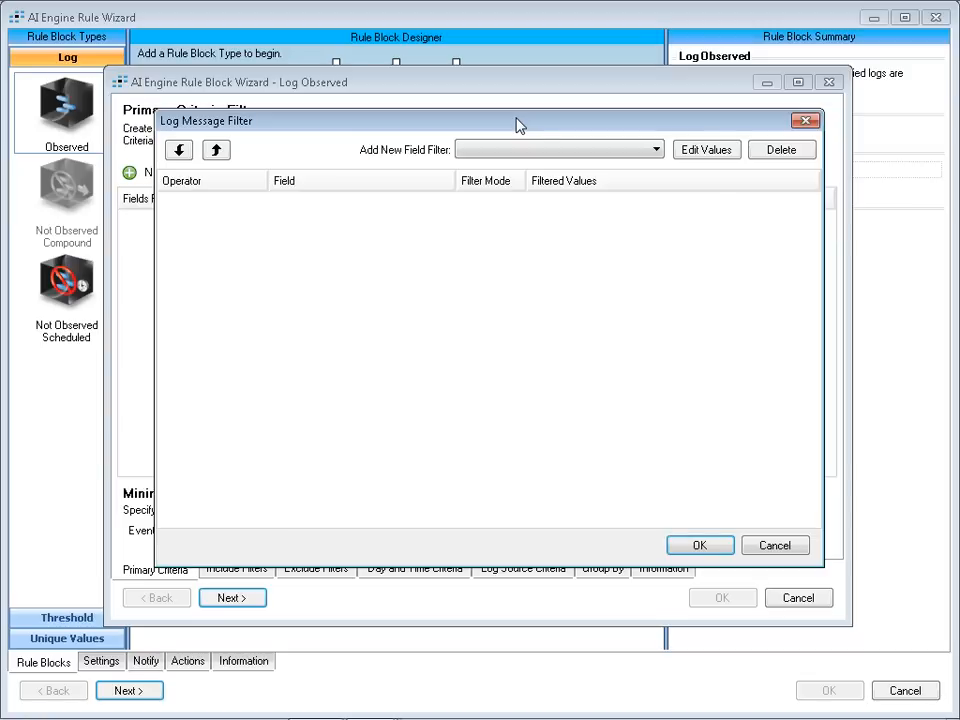
Add a Classification field filter that includes the Security classifications Compromise, Attack and Malware.
{"action": "left_click", "coordinate": [560, 151]}
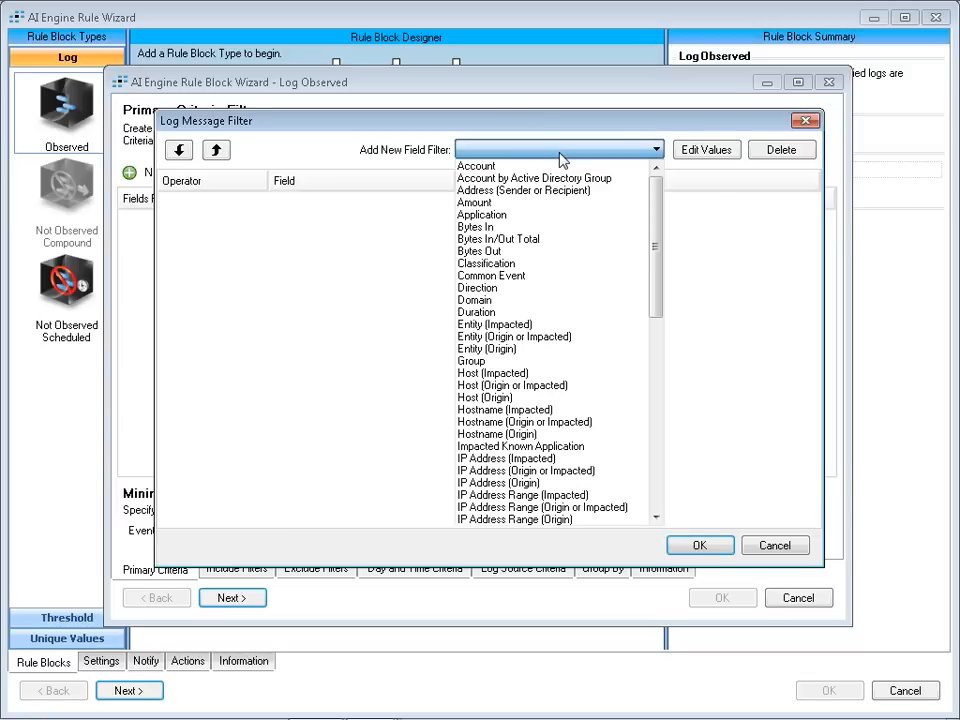
{"action": "left_click", "coordinate": [490, 264]}
{"action": "left_click", "coordinate": [683, 152]}
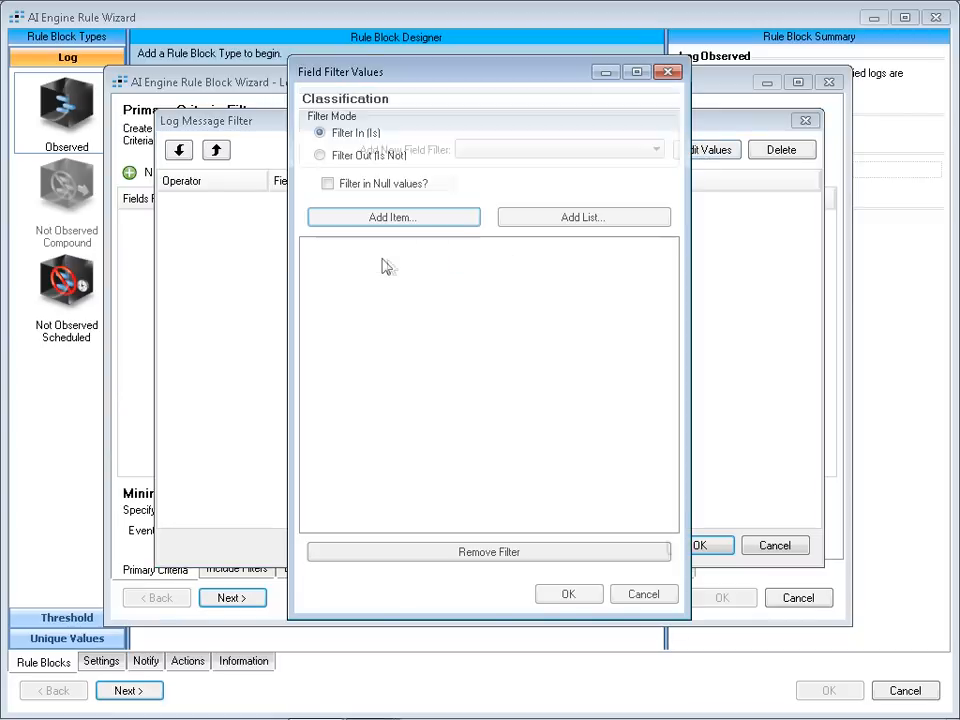
{"action": "left_click", "coordinate": [378, 220]}
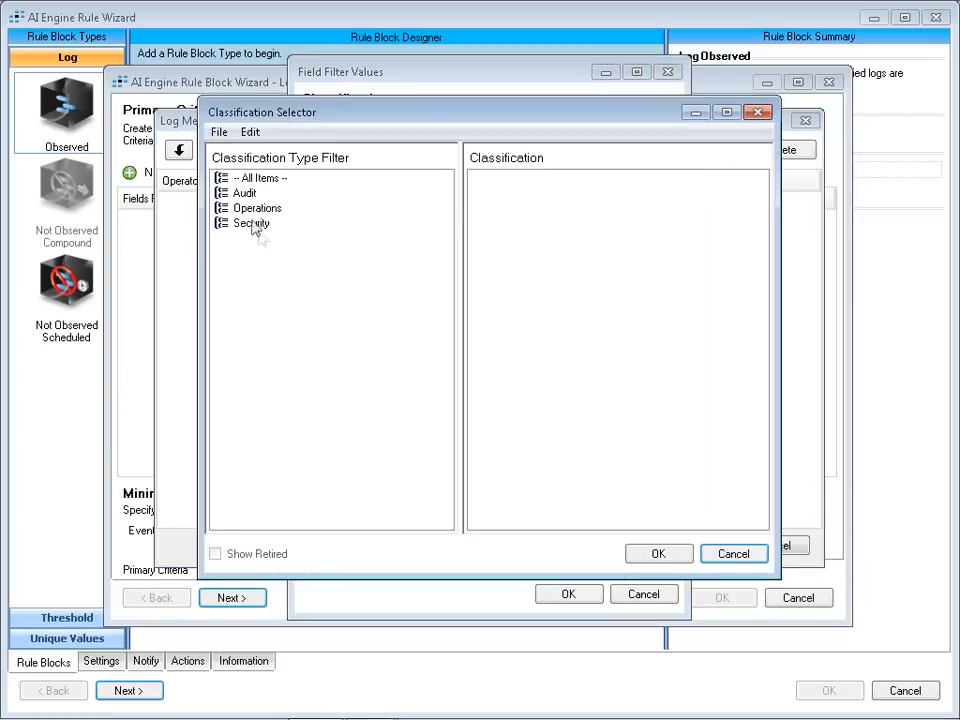
{"action": "left_click", "coordinate": [253, 223]}
{"action": "left_click", "coordinate": [508, 180]}
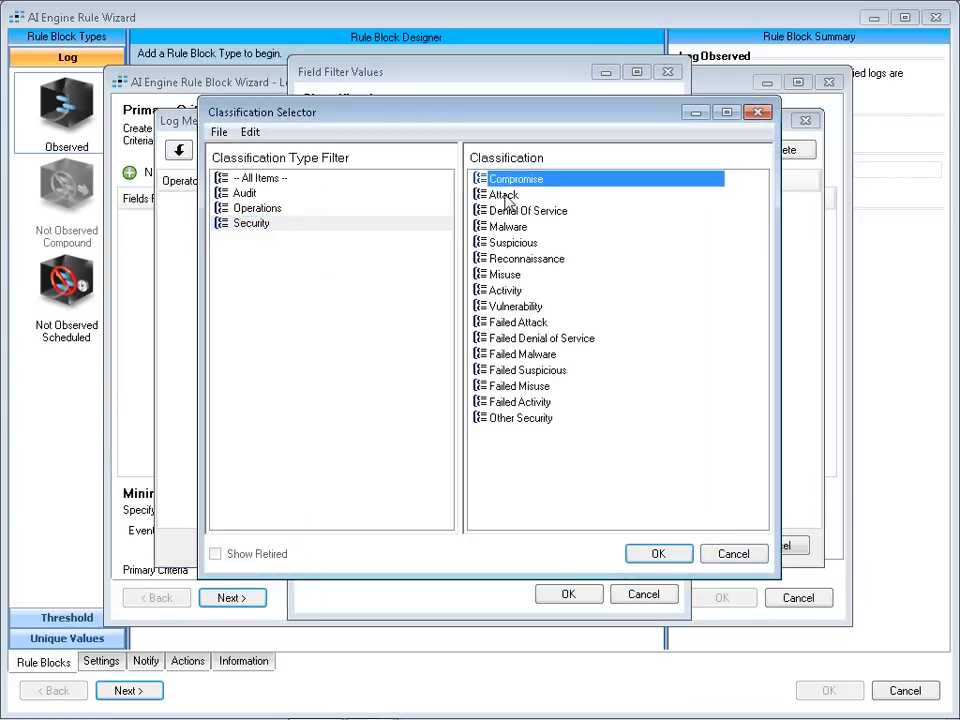
{"action": "left_click", "coordinate": [506, 195], "text": "ctrl"}
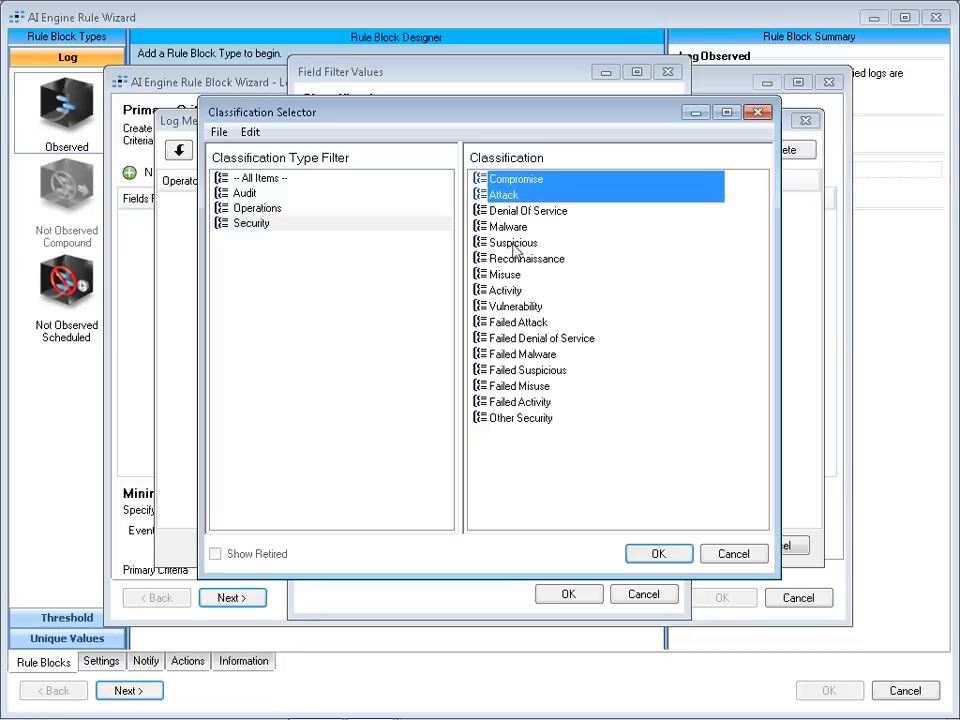
{"action": "left_click", "coordinate": [508, 227], "text": "ctrl"}
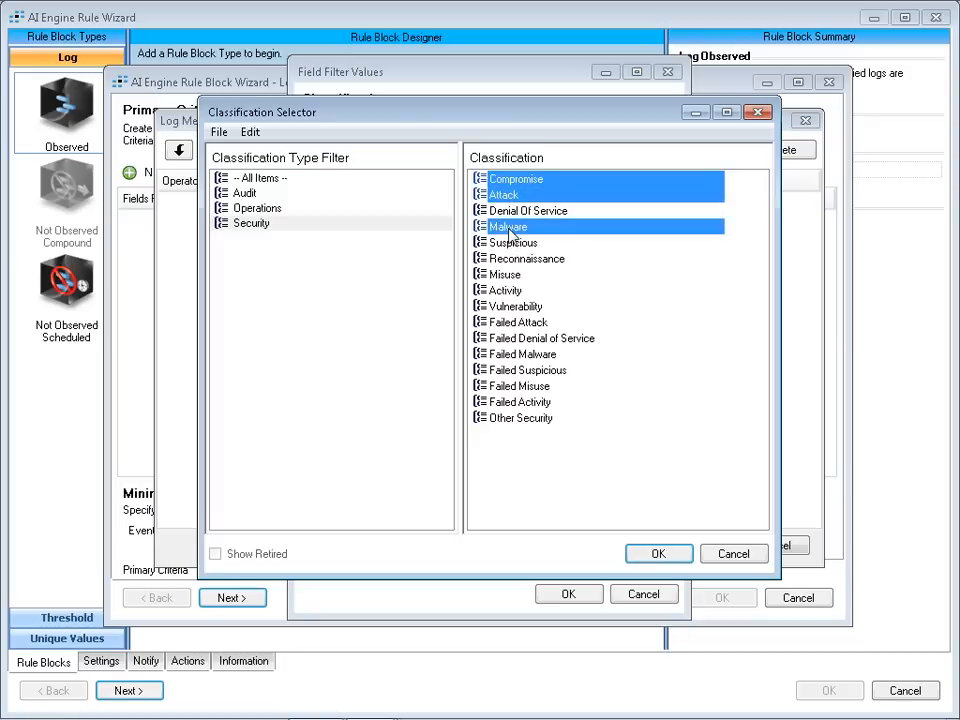
{"action": "left_click", "coordinate": [658, 553]}
{"action": "left_click", "coordinate": [569, 595]}
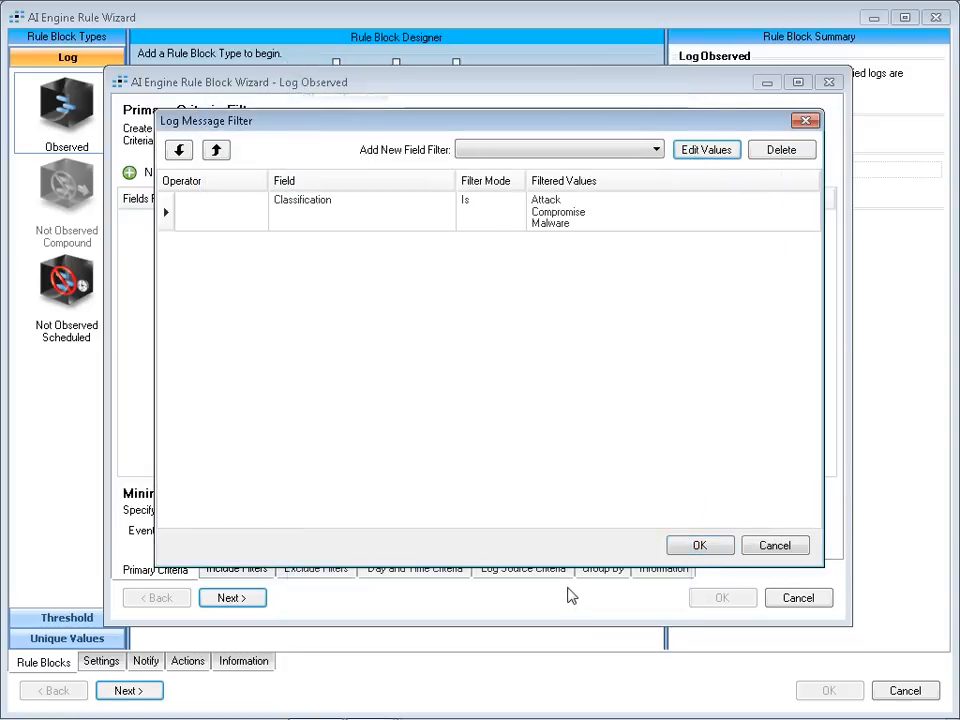
Add a Direction field filter that includes External and accept the log message filter.
{"action": "left_click", "coordinate": [656, 149]}
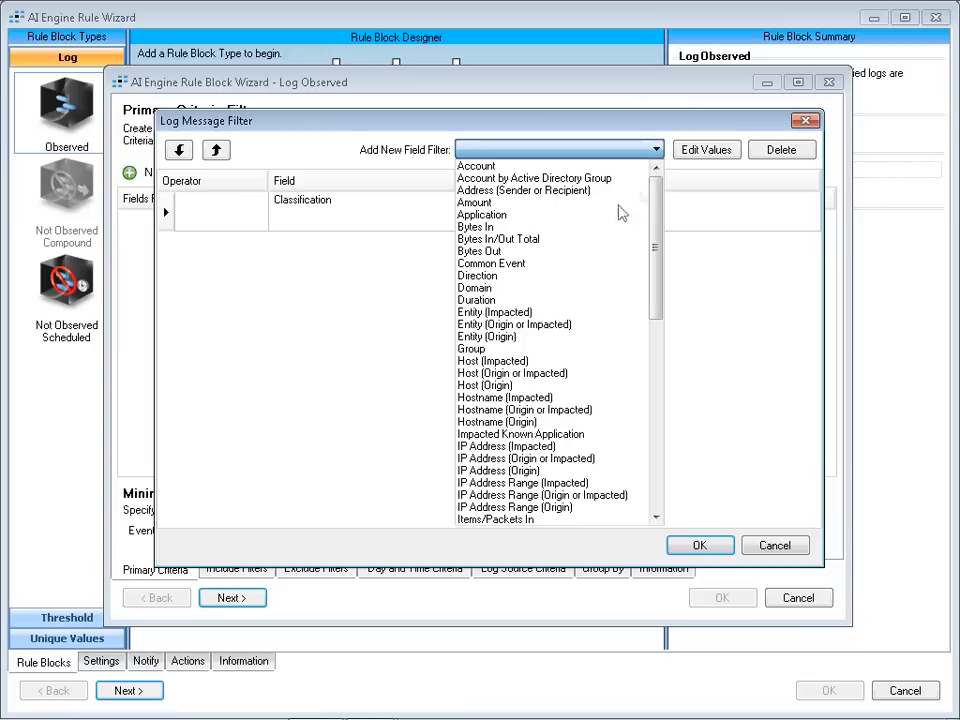
{"action": "left_click", "coordinate": [480, 275]}
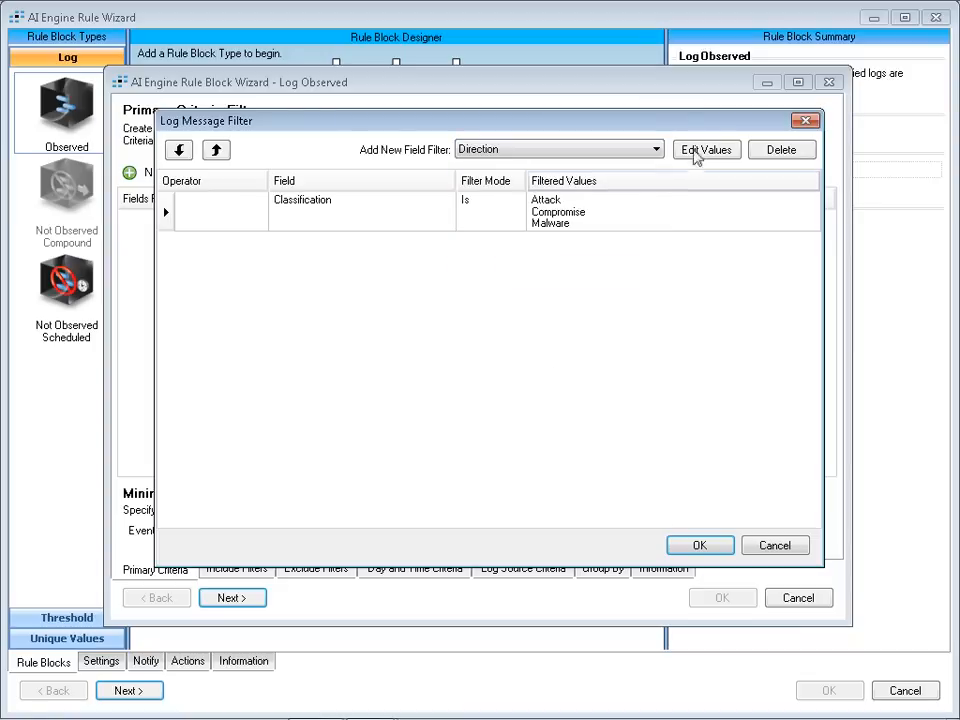
{"action": "left_click", "coordinate": [700, 152]}
{"action": "left_click", "coordinate": [405, 217]}
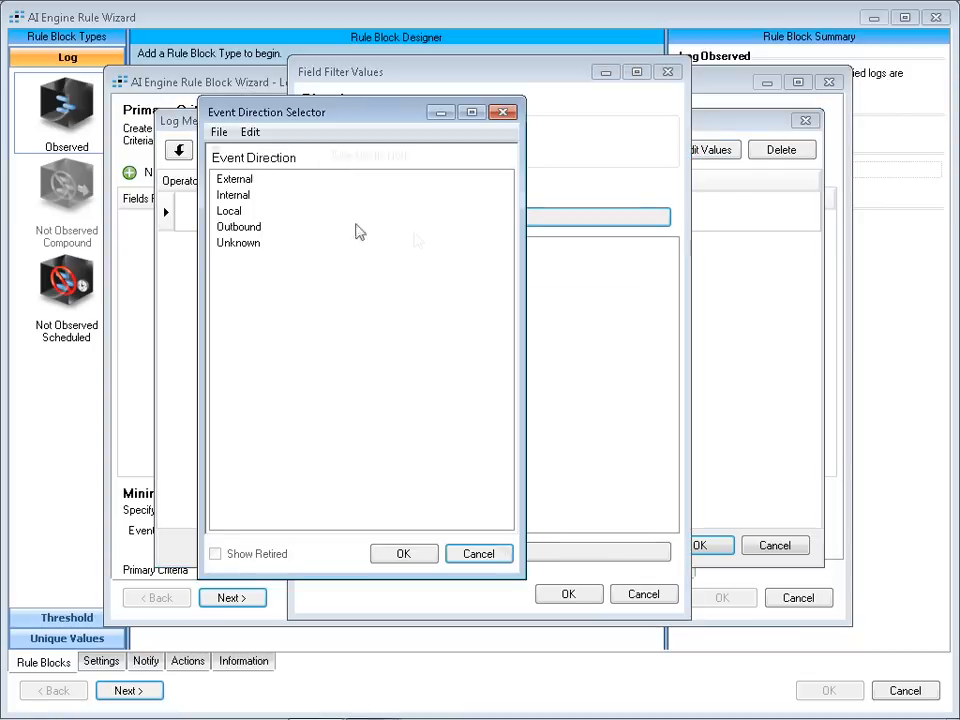
{"action": "double_click", "coordinate": [229, 180]}
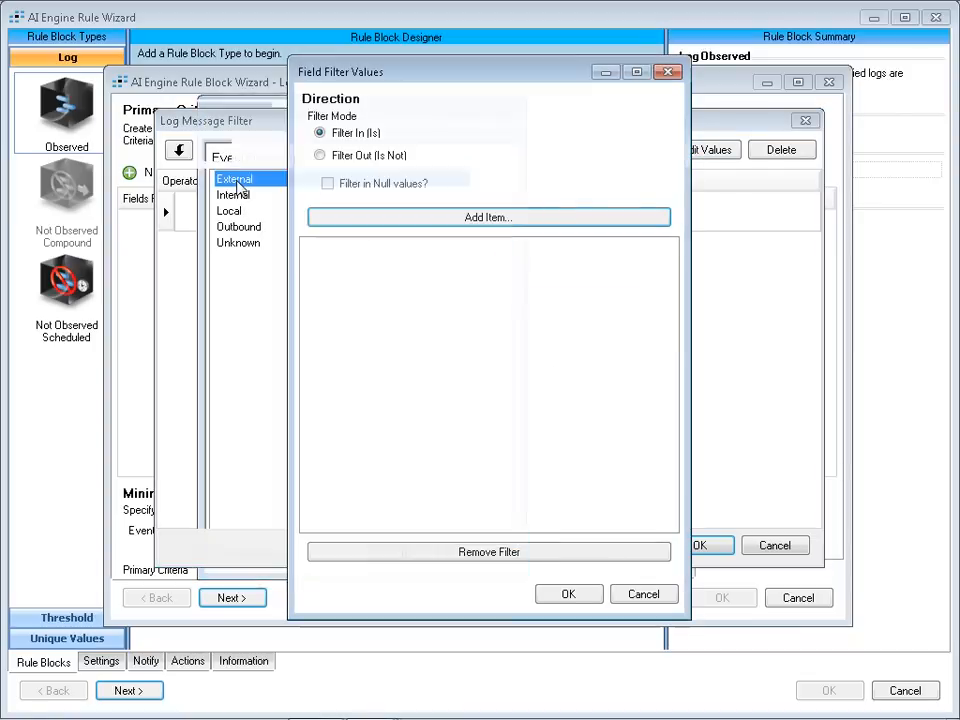
{"action": "left_click", "coordinate": [567, 596]}
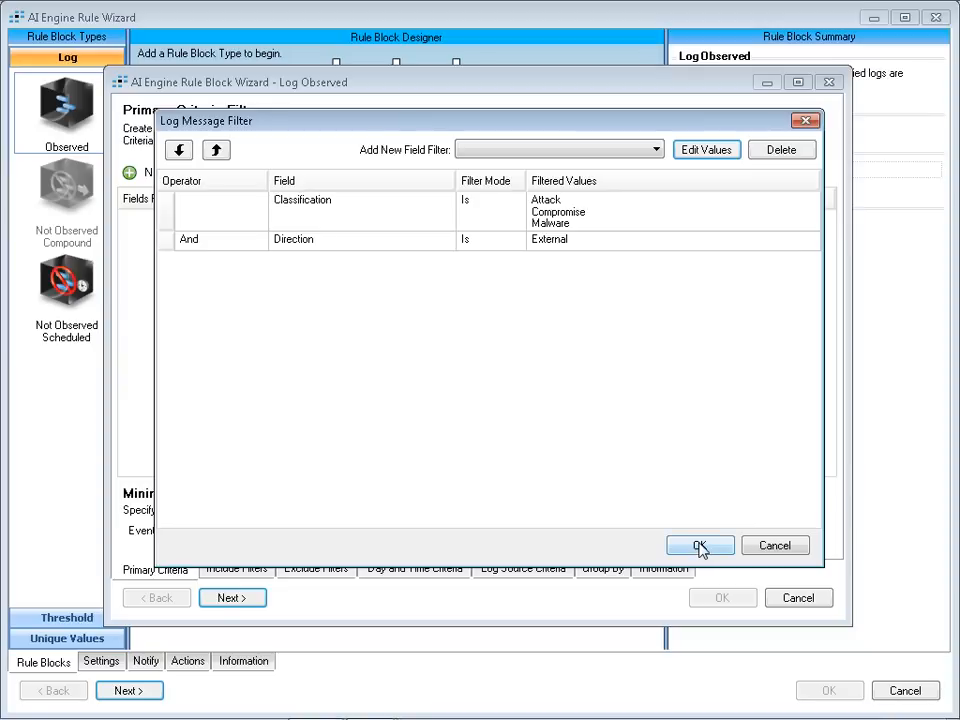
{"action": "left_click", "coordinate": [699, 546]}
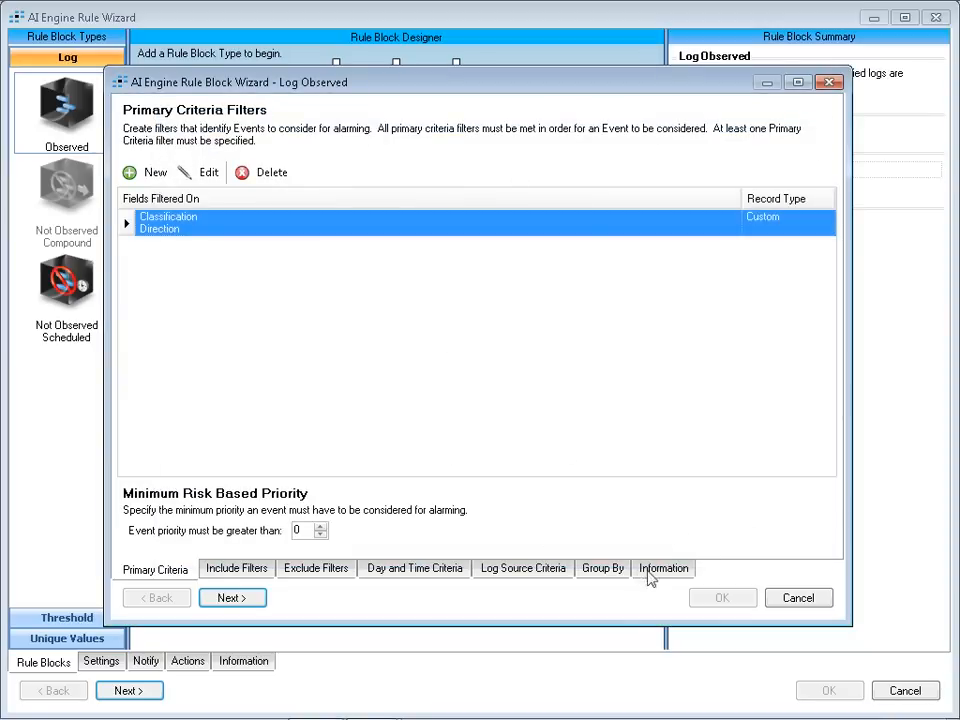
Group the Log Observed block's logs by Origin Host and Impacted Host and finish the block.
{"action": "left_click", "coordinate": [603, 568]}
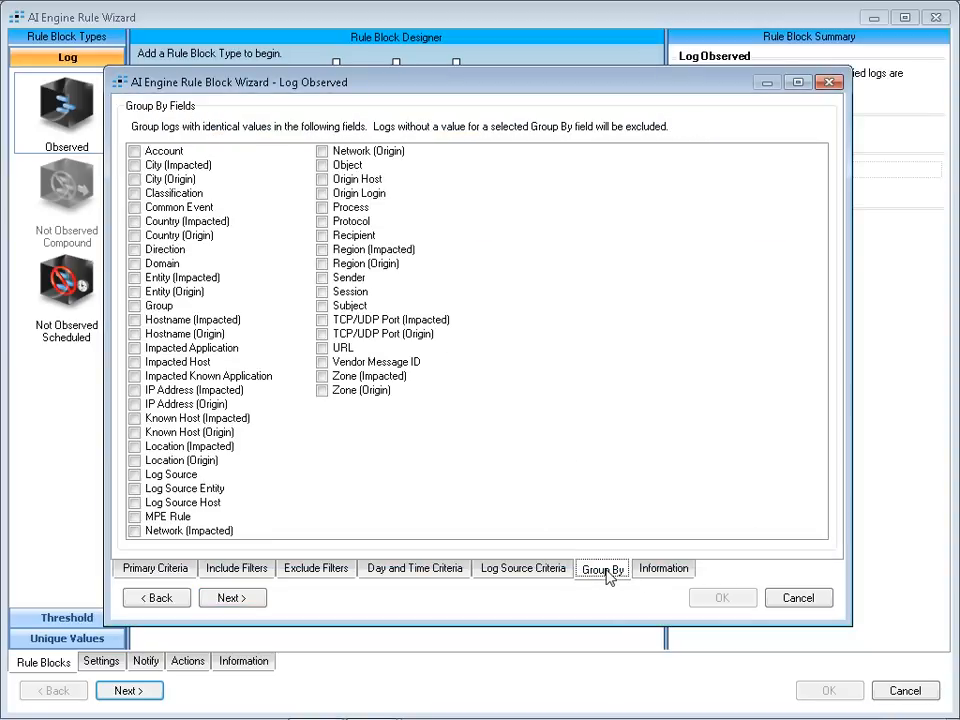
{"action": "left_click", "coordinate": [323, 181]}
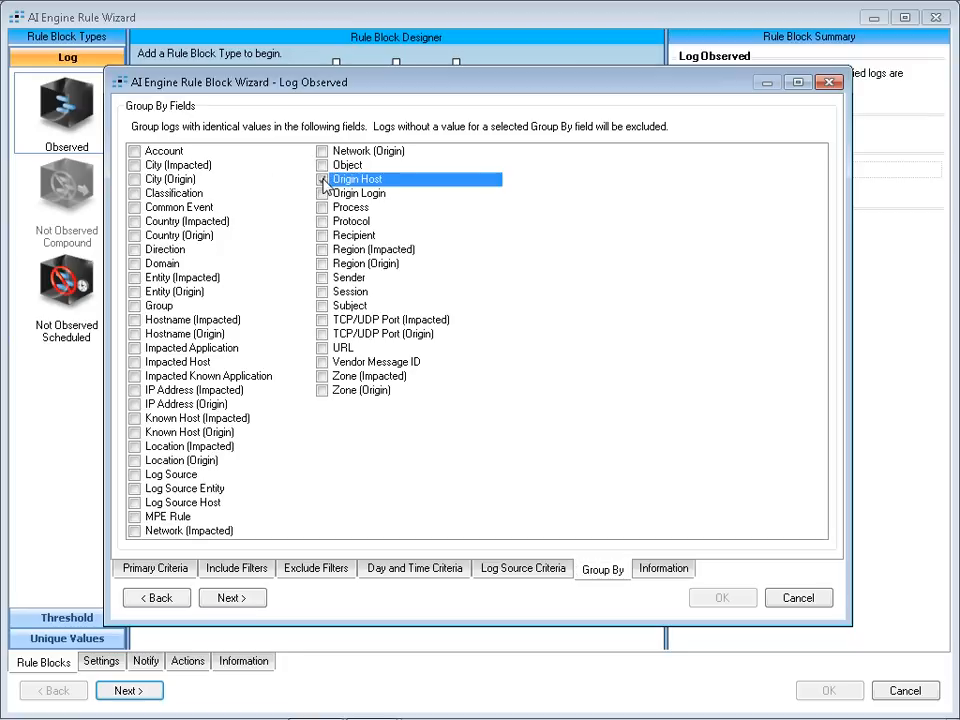
{"action": "left_click", "coordinate": [136, 363]}
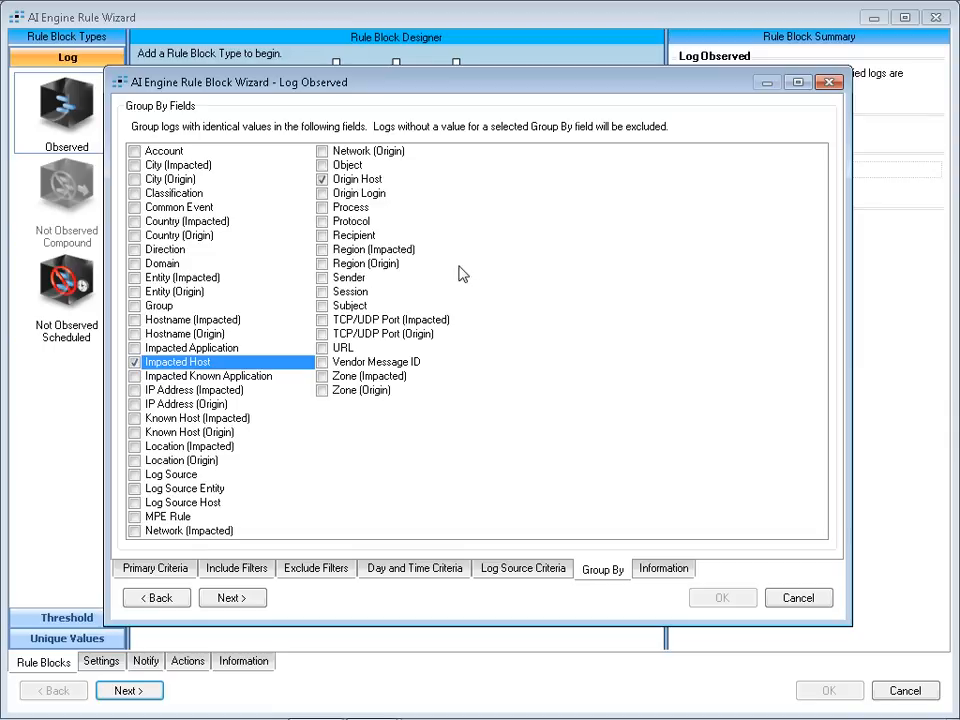
{"action": "left_click", "coordinate": [662, 570]}
{"action": "left_click", "coordinate": [722, 600]}
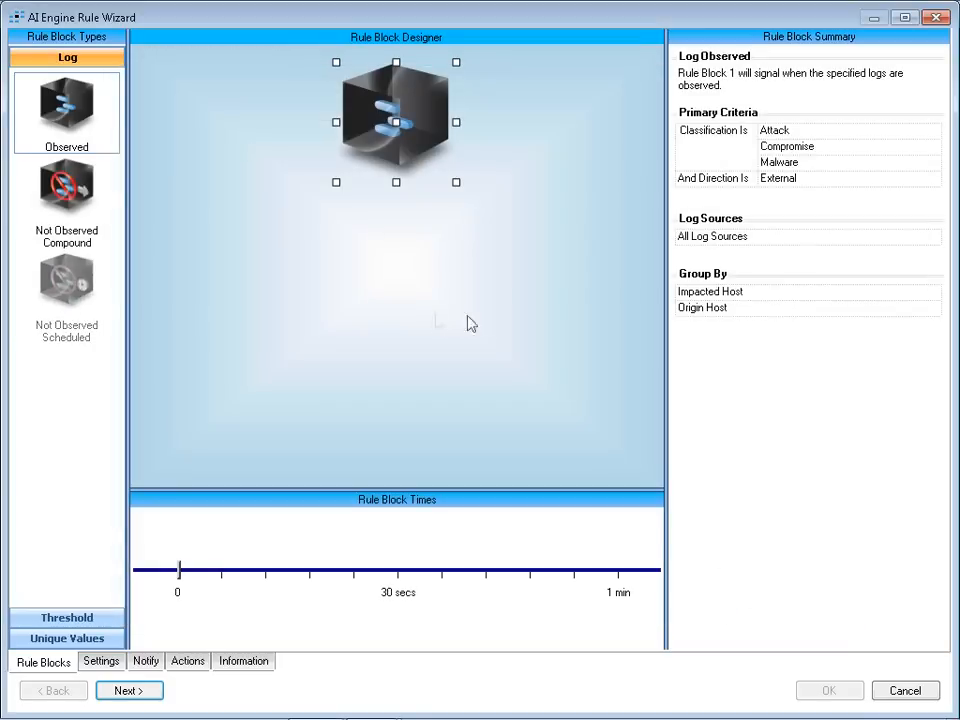
Add a Unique Values Observed block below the first rule block and start a new primary criteria filter for it.
{"action": "mouse_move", "coordinate": [63, 108]}
{"action": "left_mouse_down"}
{"action": "mouse_move", "coordinate": [338, 227]}
{"action": "mouse_move", "coordinate": [180, 165]}
{"action": "mouse_move", "coordinate": [67, 106]}
{"action": "left_mouse_up"}
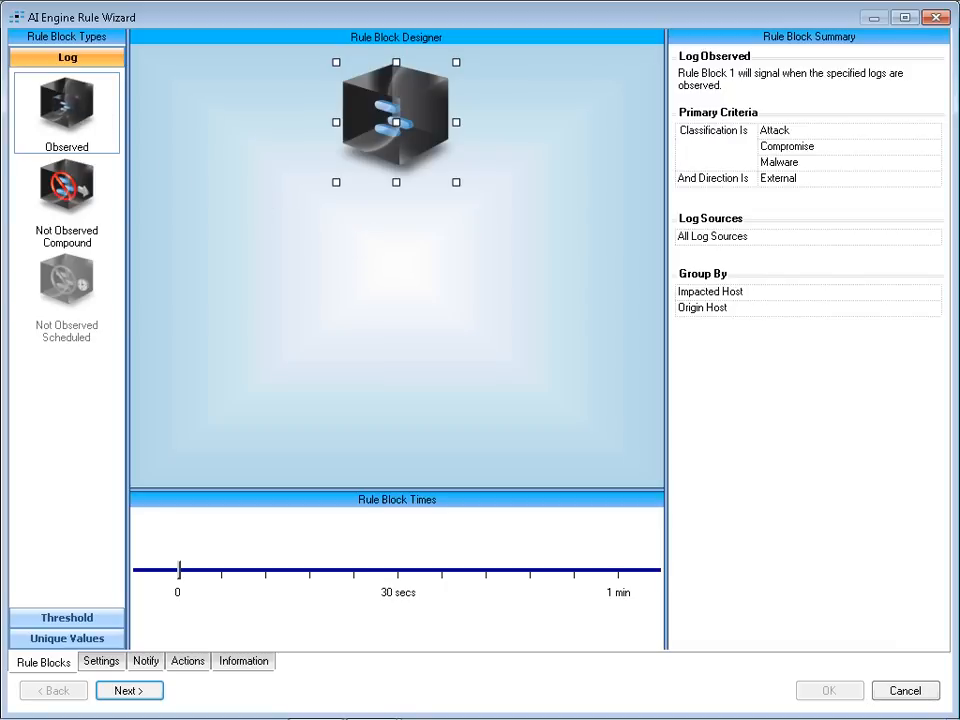
{"action": "left_click", "coordinate": [67, 638]}
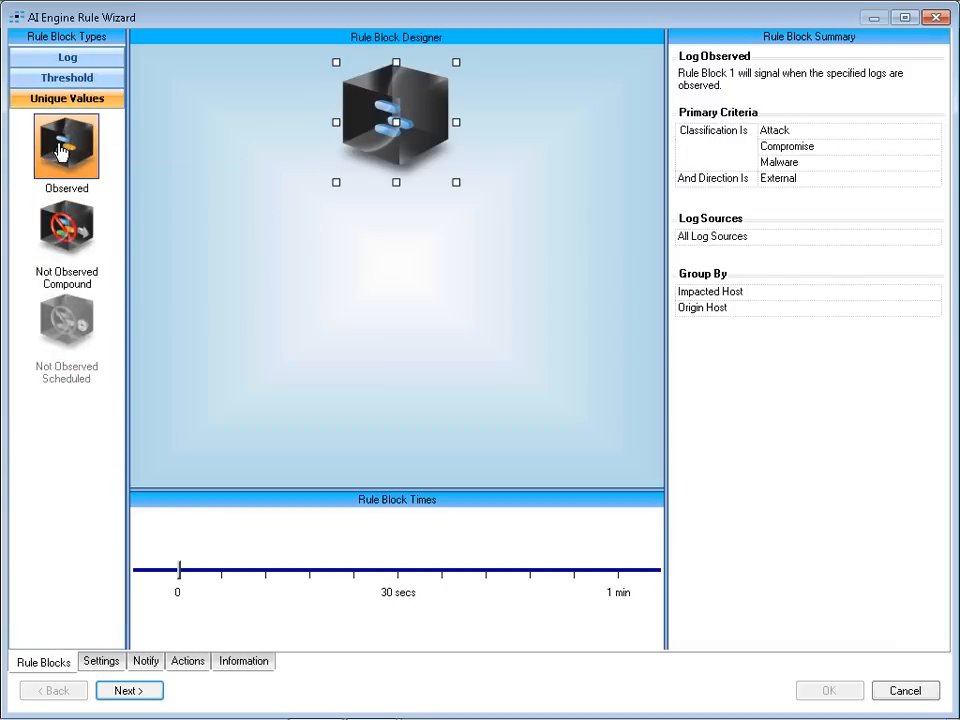
{"action": "left_click_drag", "start_coordinate": [62, 150], "coordinate": [372, 291]}
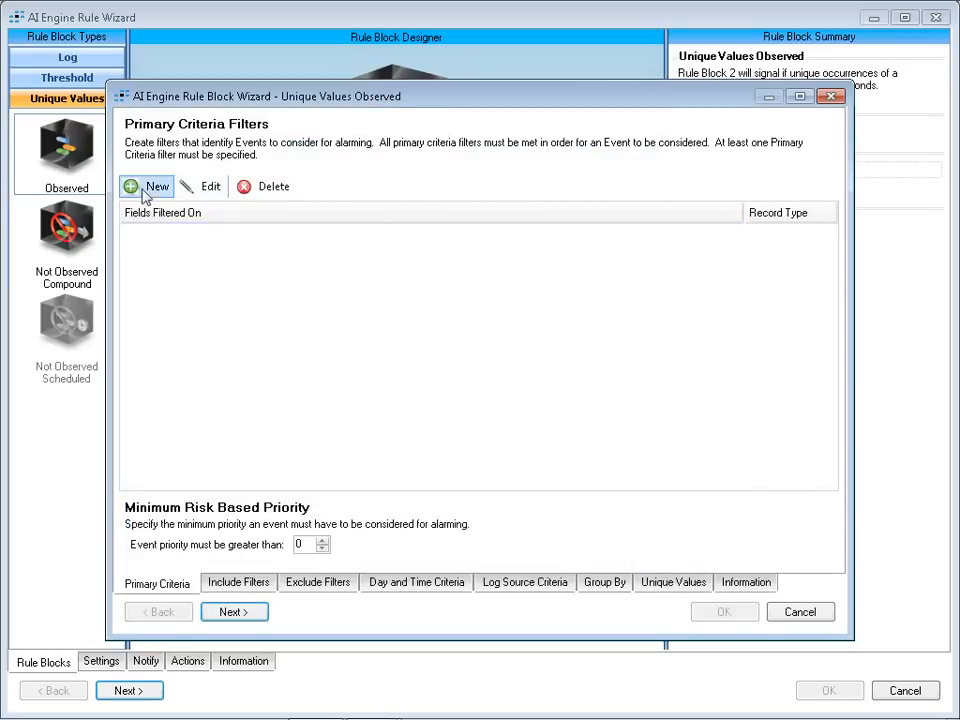
{"action": "left_click", "coordinate": [153, 190]}
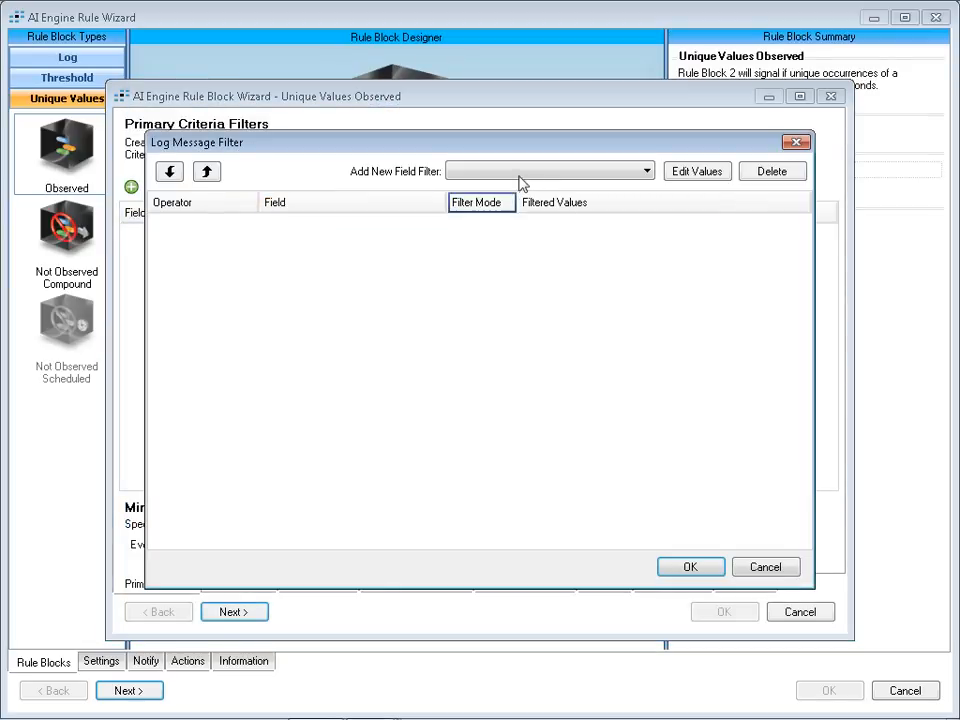
Add a Classification filter that includes Security's Compromise, Attack, Denial Of Service, Malware, Suspicious and Reconnaissance, and accept the log message filter.
{"action": "left_click", "coordinate": [519, 176]}
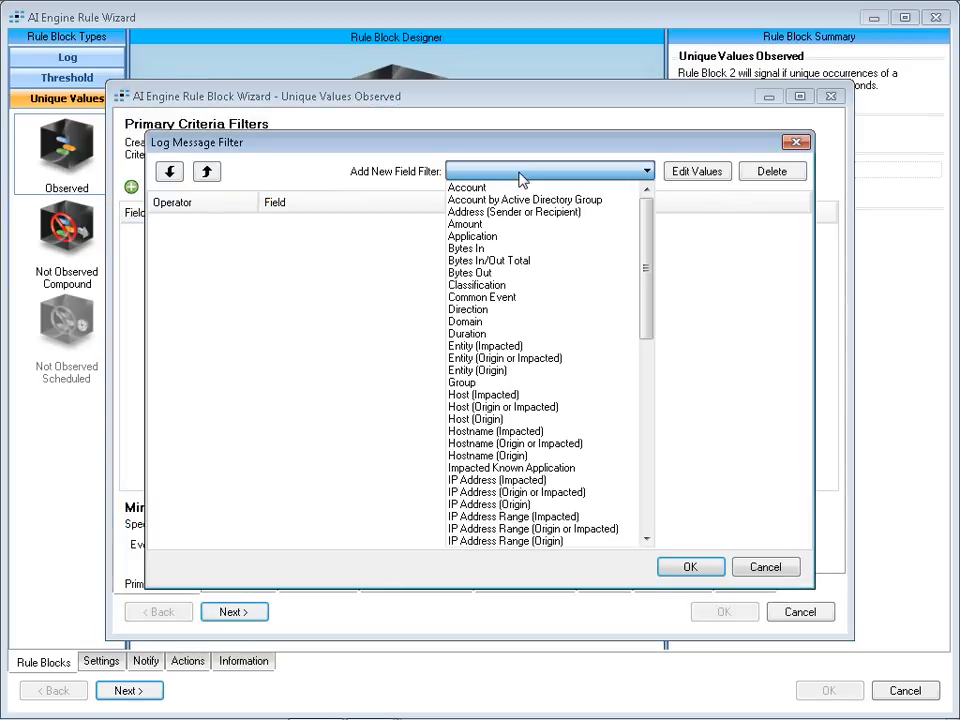
{"action": "left_click", "coordinate": [478, 285]}
{"action": "left_click", "coordinate": [690, 171]}
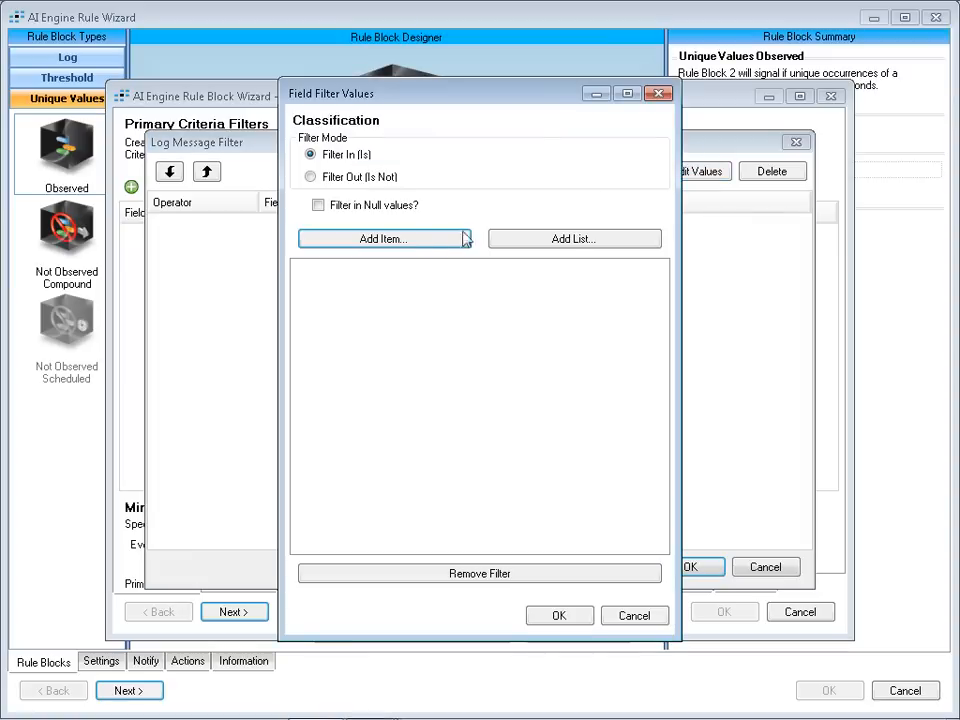
{"action": "left_click", "coordinate": [372, 240]}
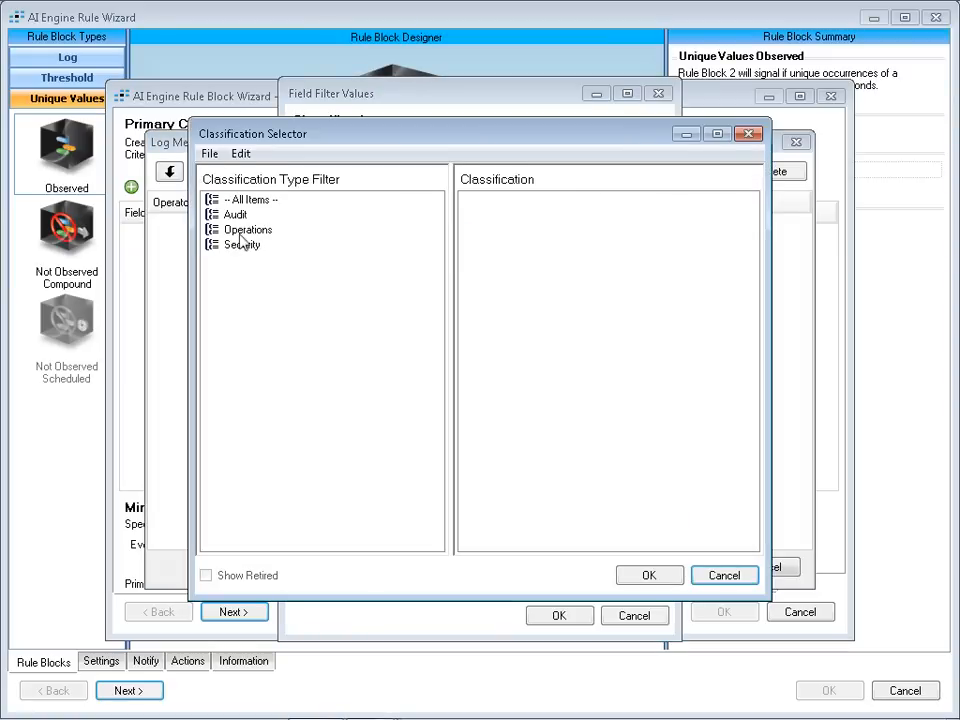
{"action": "left_click", "coordinate": [240, 245]}
{"action": "left_click", "coordinate": [472, 203]}
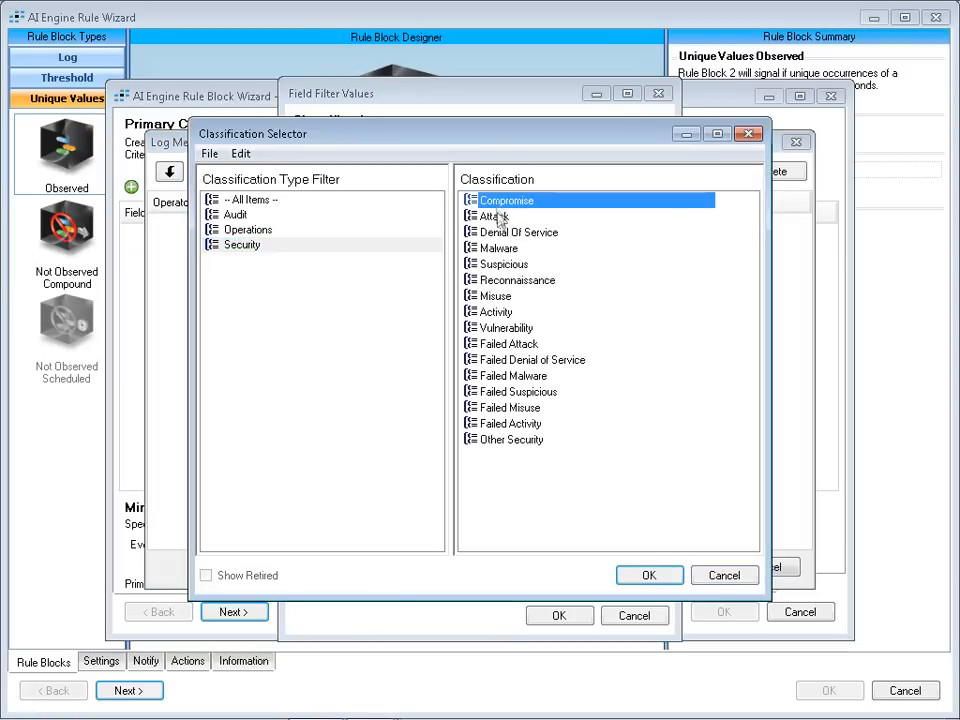
{"action": "left_click", "coordinate": [500, 219], "text": "ctrl"}
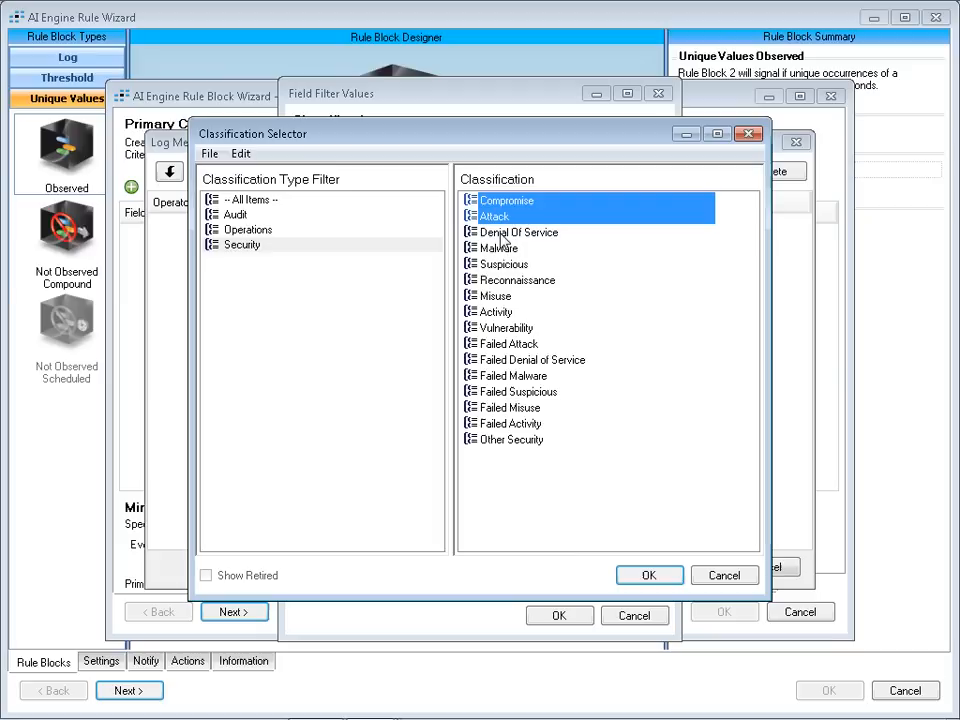
{"action": "left_click", "coordinate": [502, 236], "text": "ctrl"}
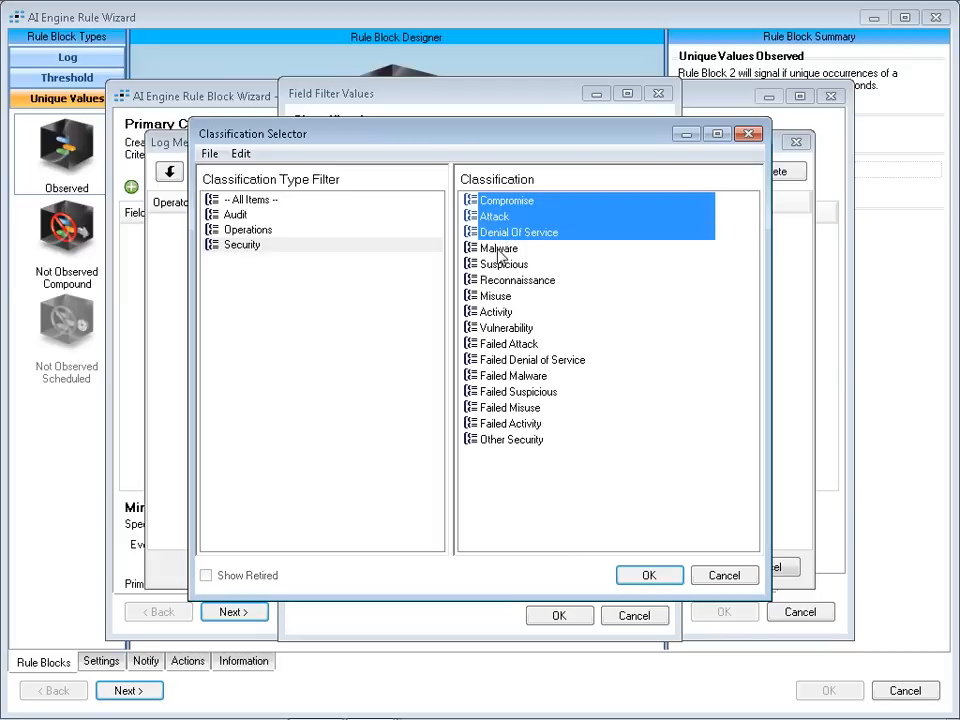
{"action": "left_click", "coordinate": [498, 250], "text": "ctrl"}
{"action": "left_click", "coordinate": [502, 266], "text": "ctrl"}
{"action": "left_click", "coordinate": [508, 283], "text": "ctrl"}
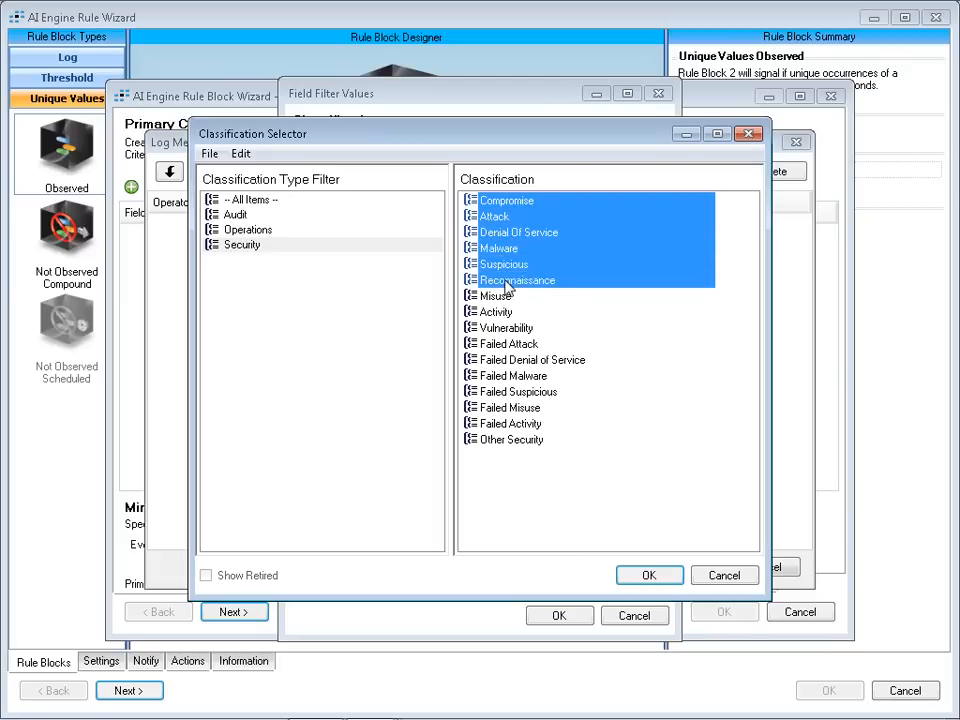
{"action": "left_click", "coordinate": [620, 576]}
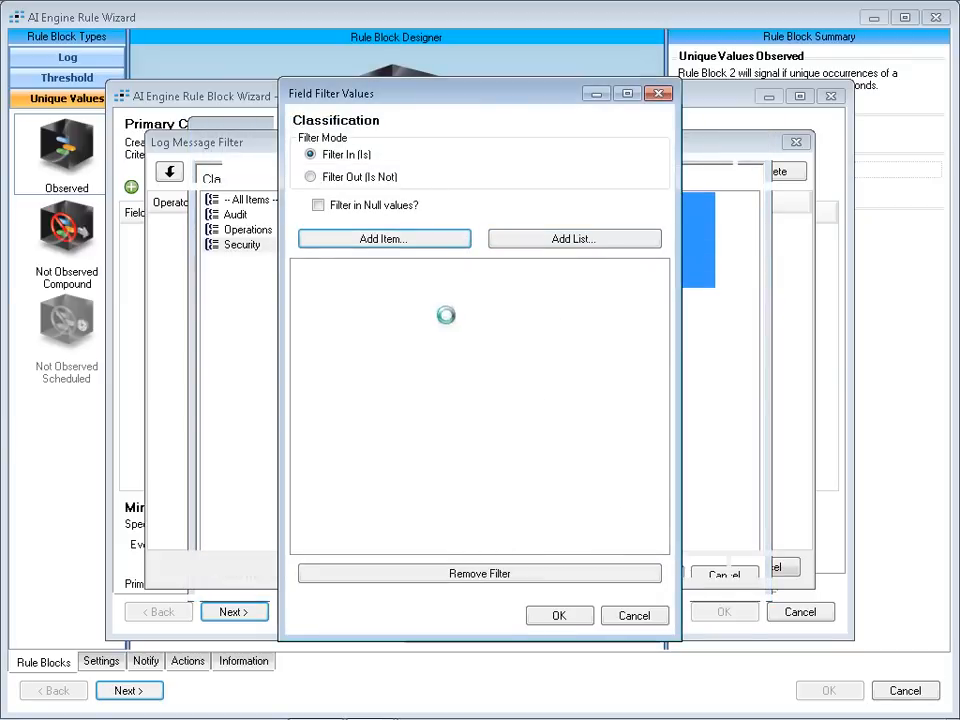
{"action": "left_click", "coordinate": [558, 615]}
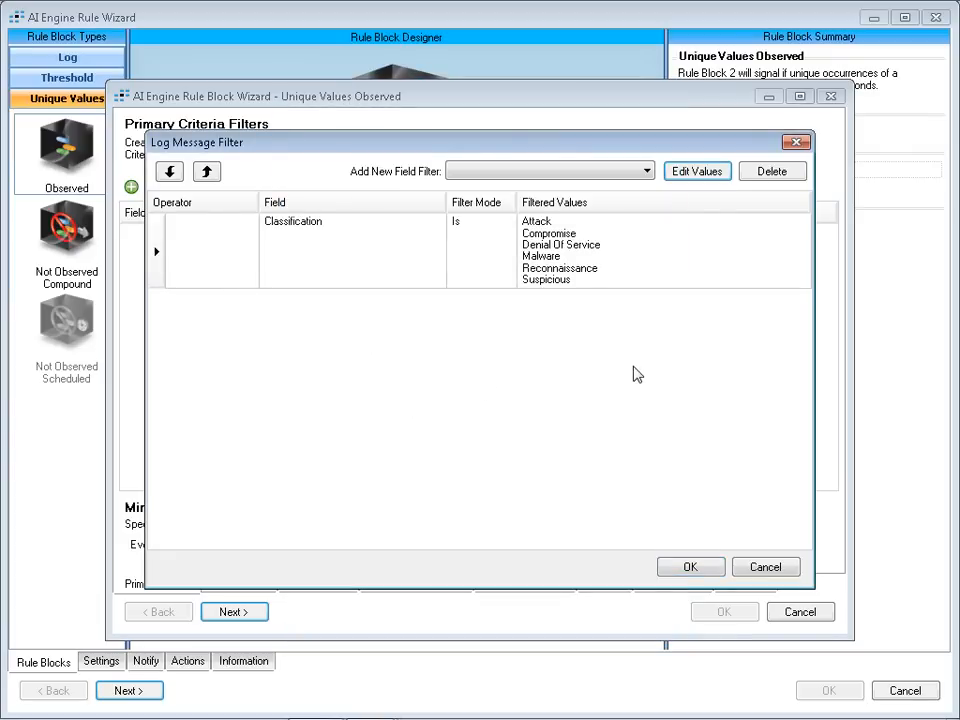
{"action": "left_click", "coordinate": [690, 568]}
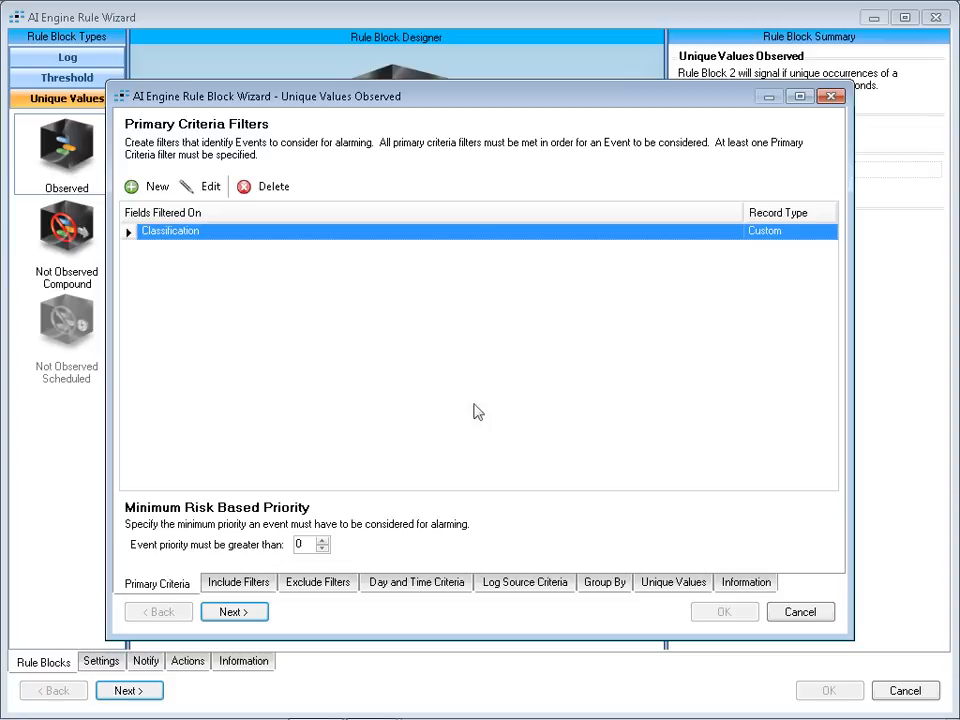
Group the Unique Values Observed block's logs by Origin Host and choose Impacted Host as its unique values field.
{"action": "left_click", "coordinate": [606, 585]}
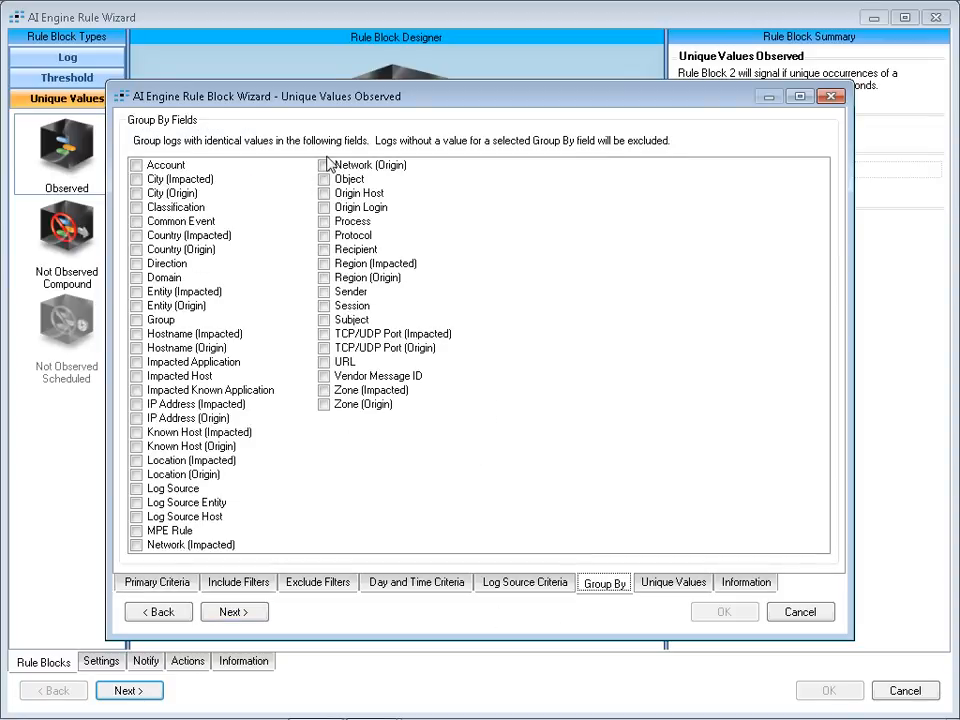
{"action": "left_click", "coordinate": [324, 194]}
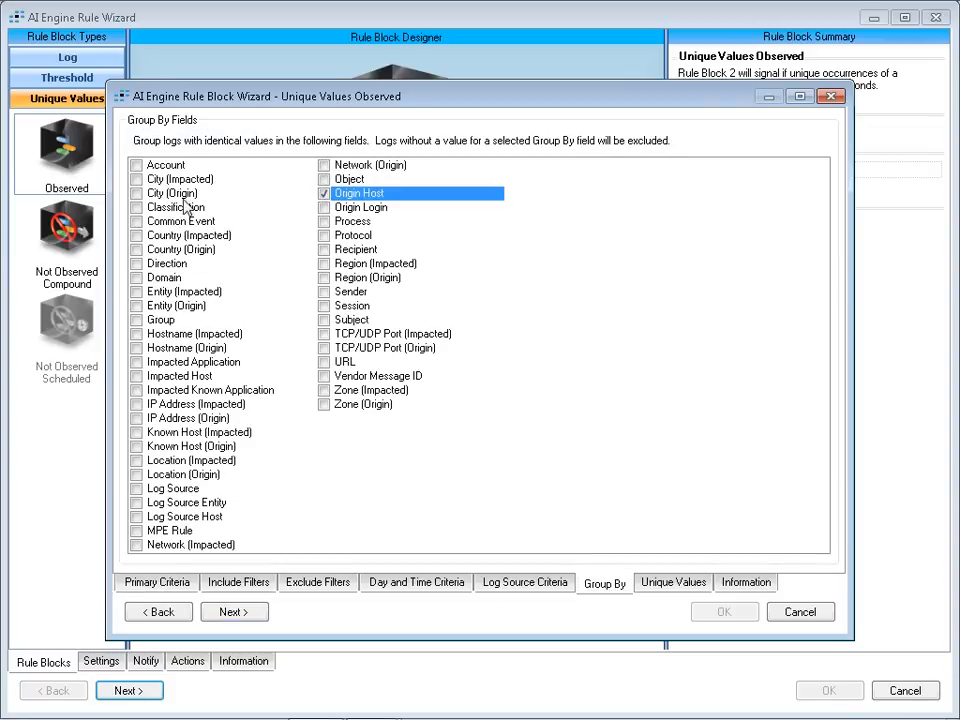
{"action": "left_click", "coordinate": [680, 589]}
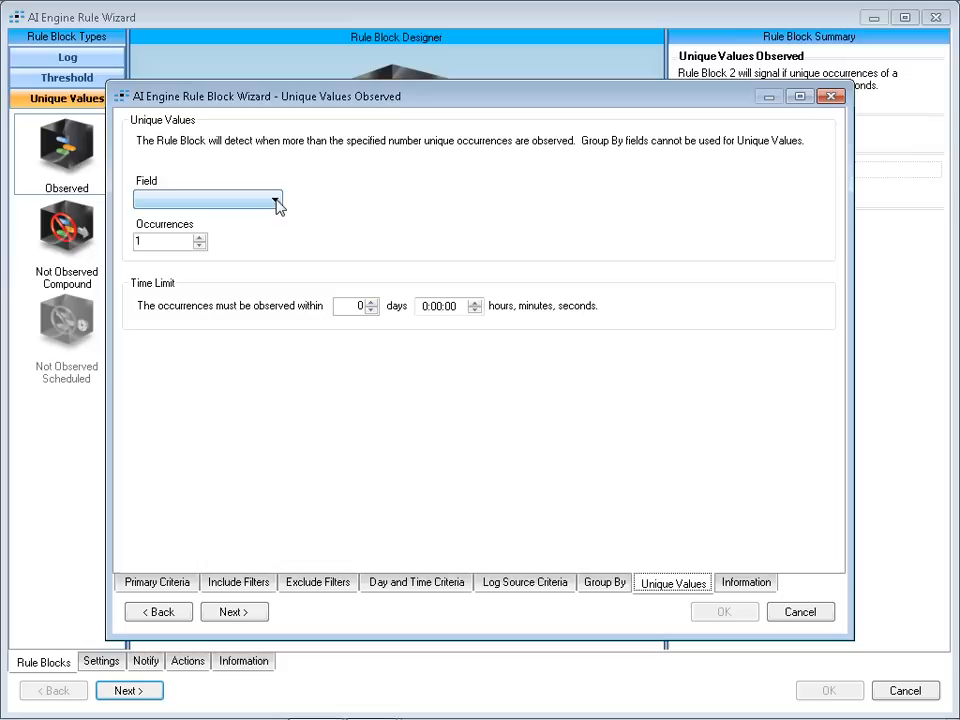
{"action": "left_click", "coordinate": [276, 203]}
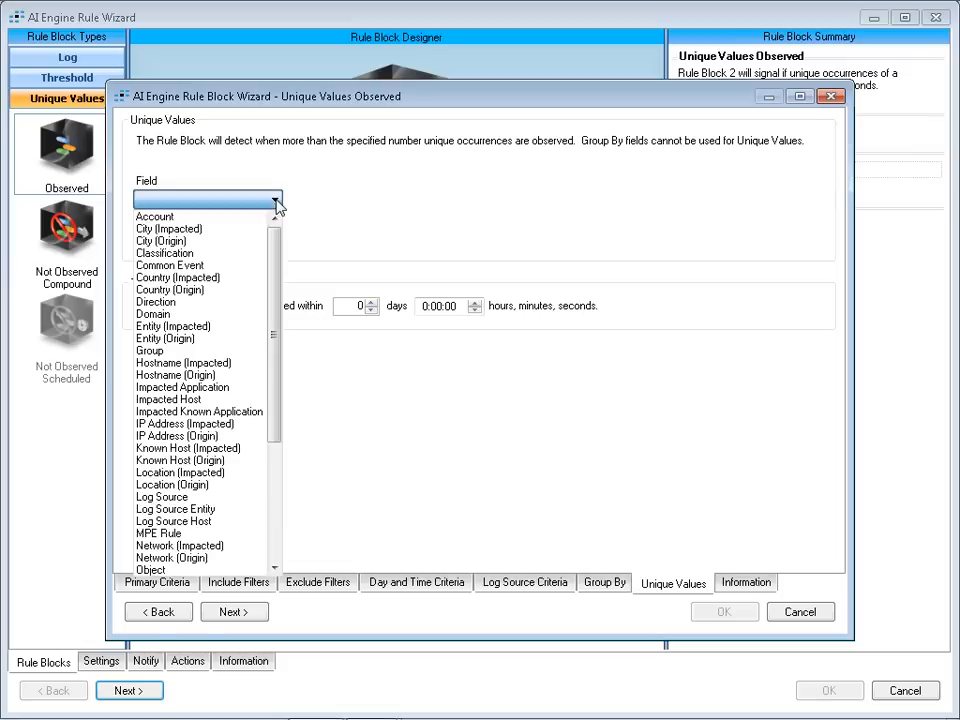
{"action": "left_click", "coordinate": [186, 399]}
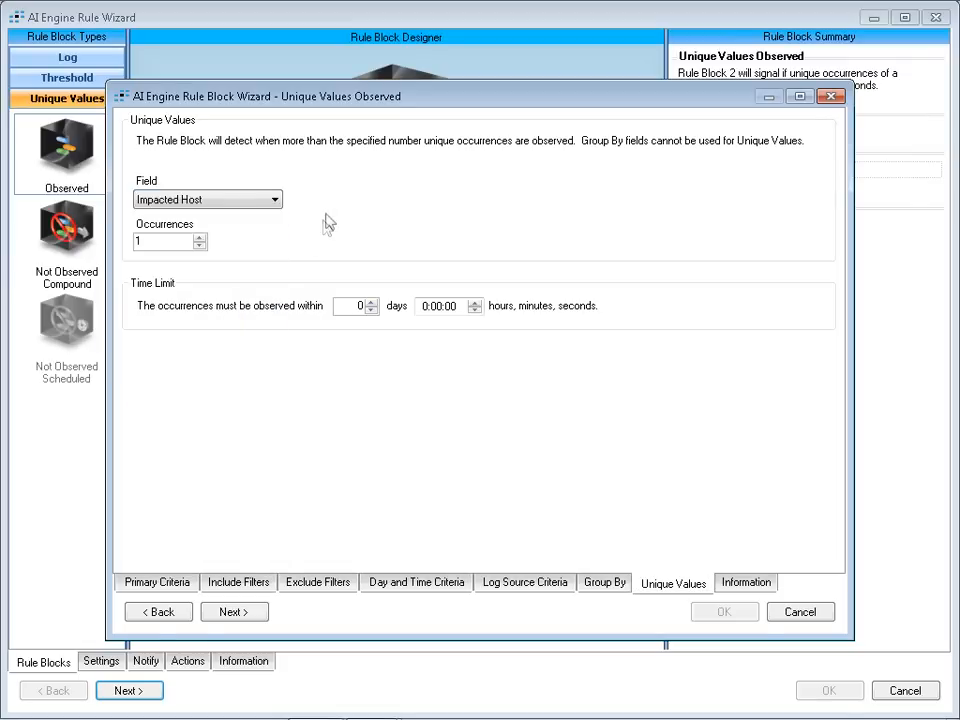
Require 10 unique occurrences within a time limit of 1 day and finish the Unique Values Observed block.
{"action": "left_click", "coordinate": [162, 243]}
{"action": "left_click", "coordinate": [354, 305]}
{"action": "type", "text": "24"}
{"action": "double_click", "coordinate": [357, 306]}
{"action": "type", "text": "0"}
{"action": "left_click", "coordinate": [423, 306]}
{"action": "left_click", "coordinate": [371, 301]}
{"action": "left_click", "coordinate": [746, 583]}
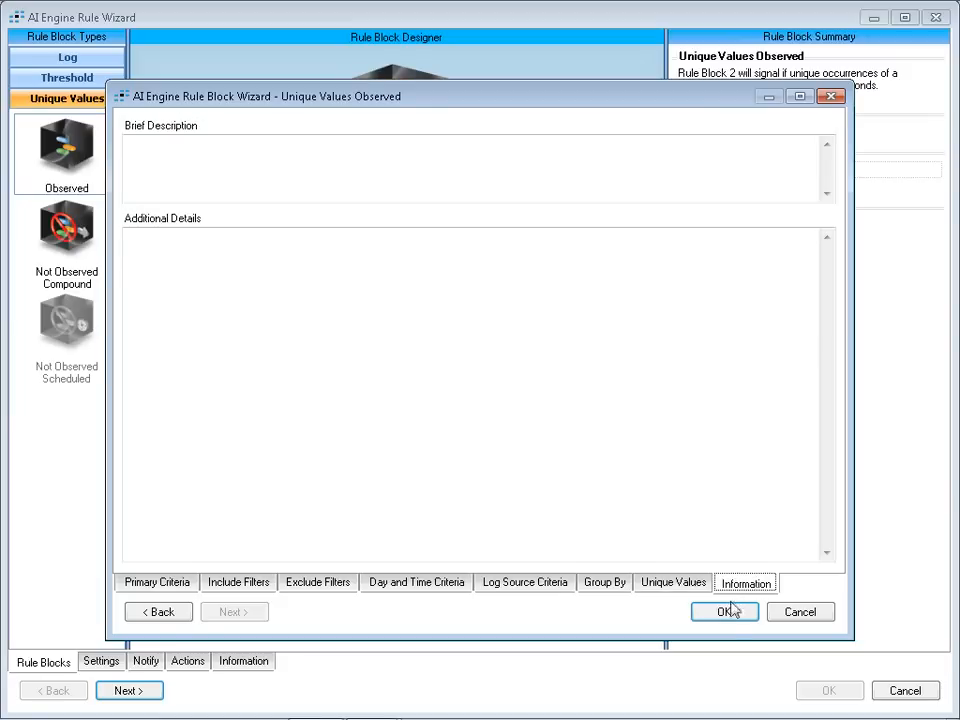
{"action": "left_click", "coordinate": [726, 612]}
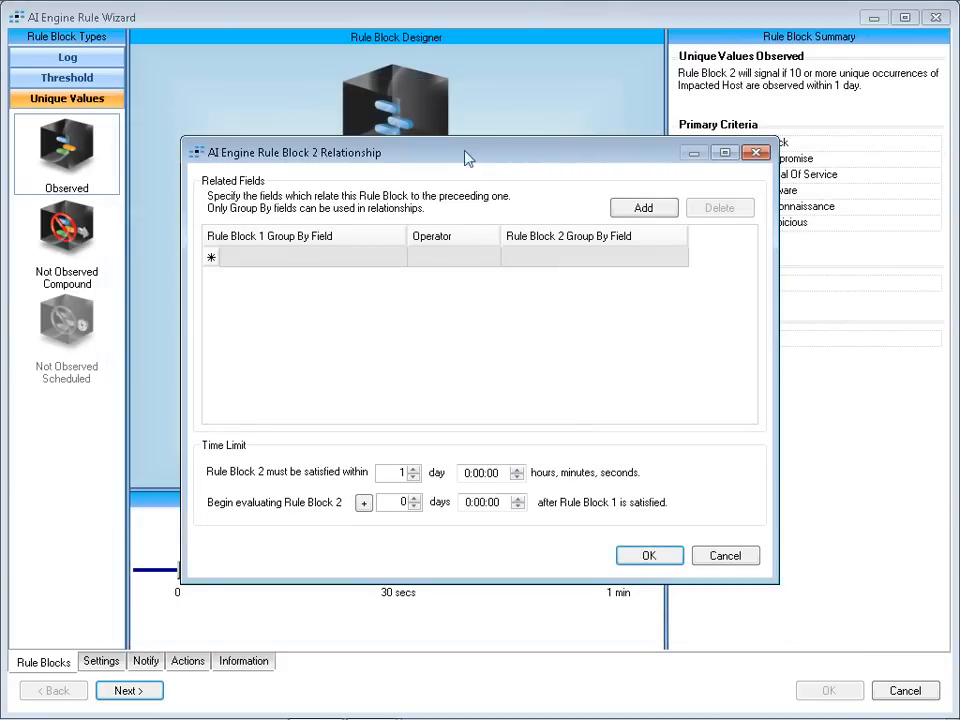
Relate Rule Block 1's Impacted Host to Rule Block 2's Origin Host and accept the relationship.
{"action": "left_click", "coordinate": [398, 259]}
{"action": "left_click", "coordinate": [398, 258]}
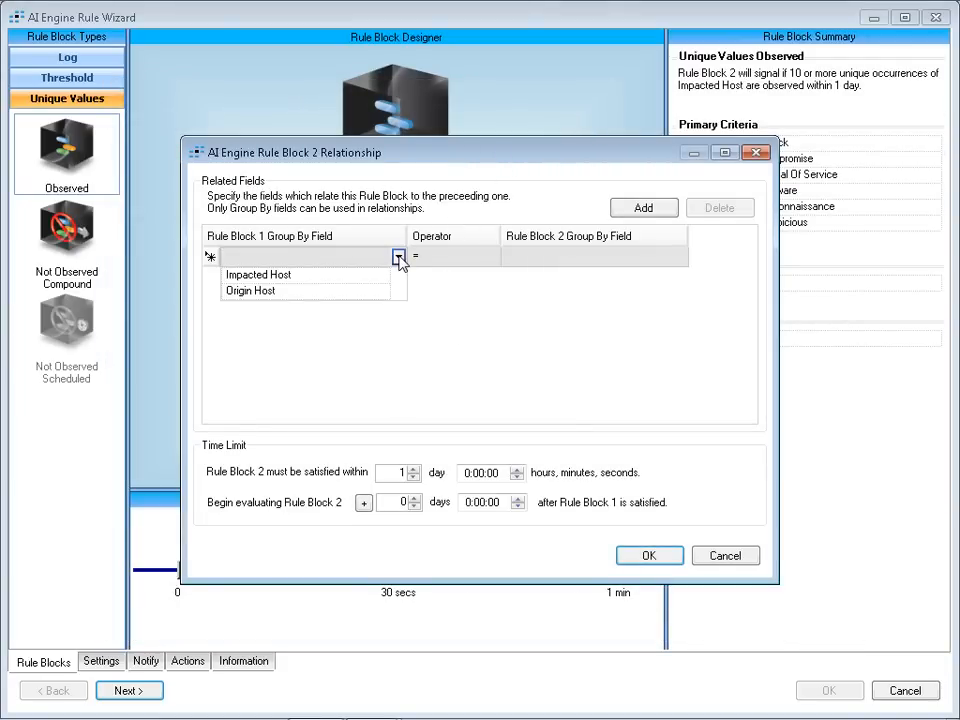
{"action": "left_click", "coordinate": [310, 276]}
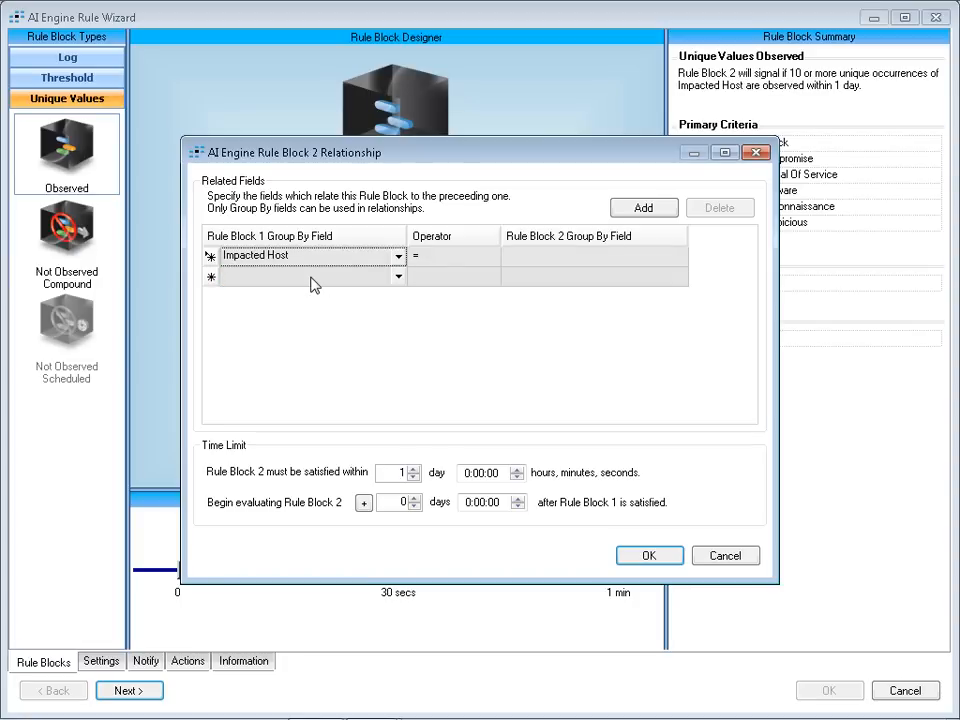
{"action": "left_click", "coordinate": [679, 258]}
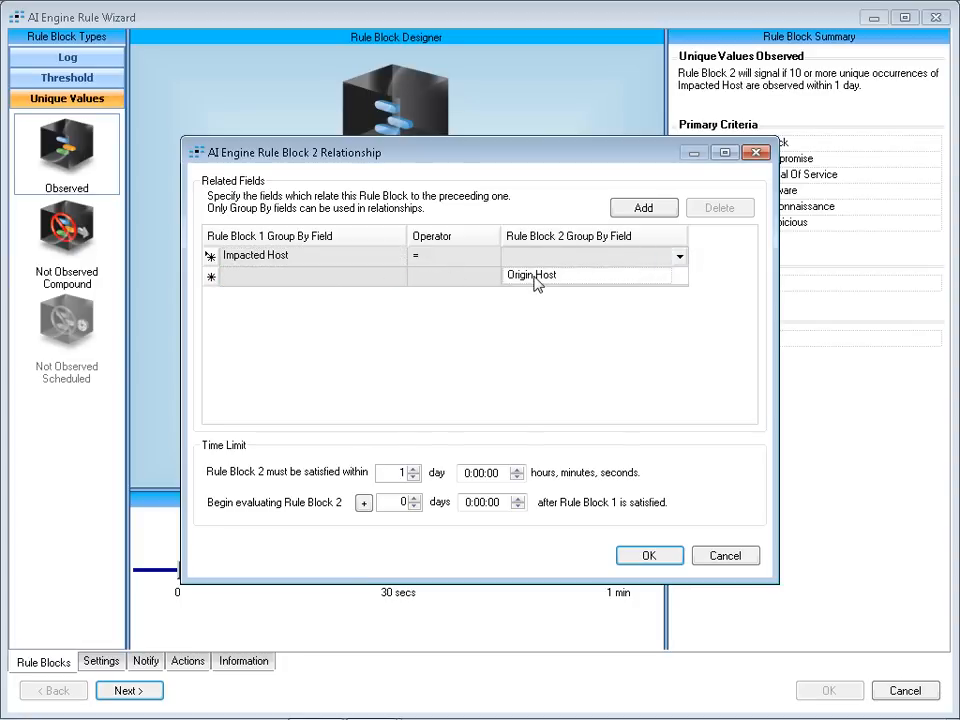
{"action": "left_click", "coordinate": [538, 277]}
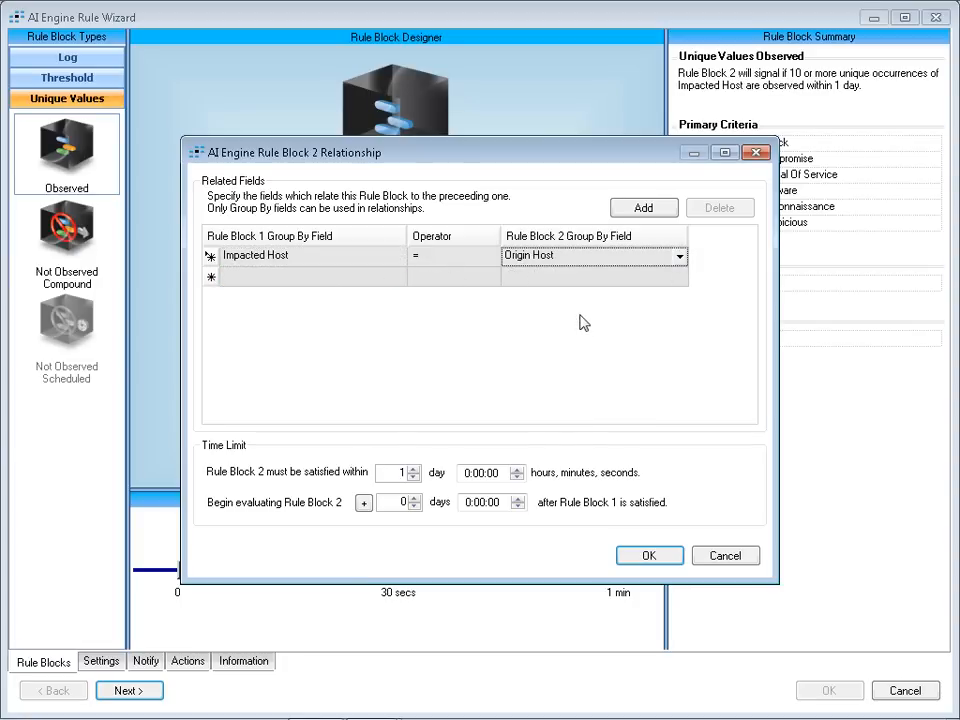
{"action": "left_click", "coordinate": [649, 557]}
{"action": "left_click", "coordinate": [649, 557]}
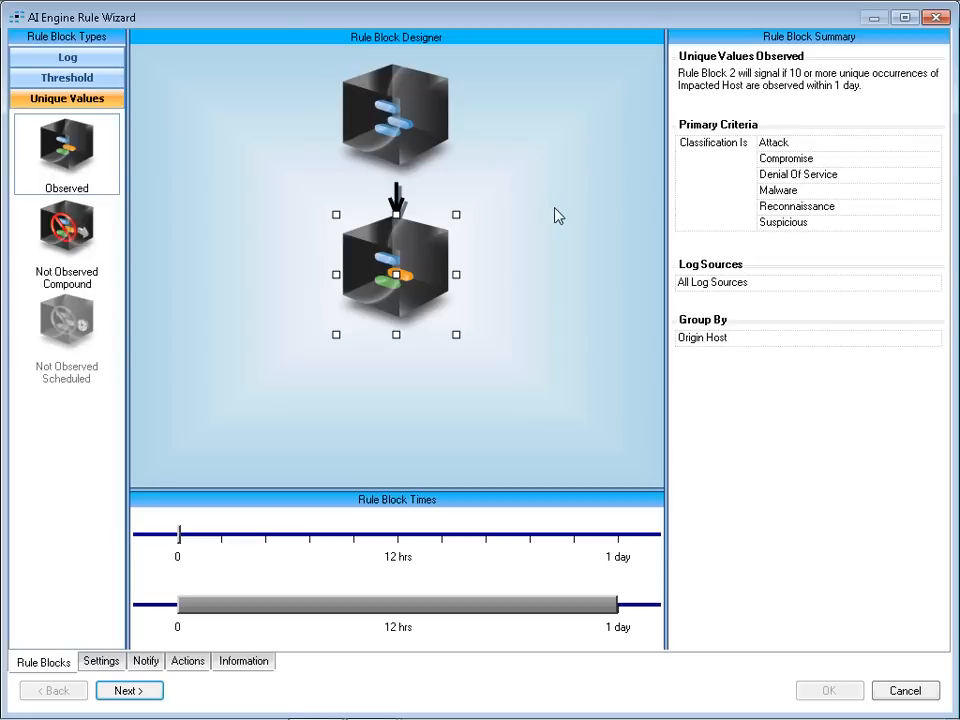
Review the summaries of both rule blocks and their relationship, and leave the rule wizard without saving.
{"action": "left_click", "coordinate": [393, 122]}
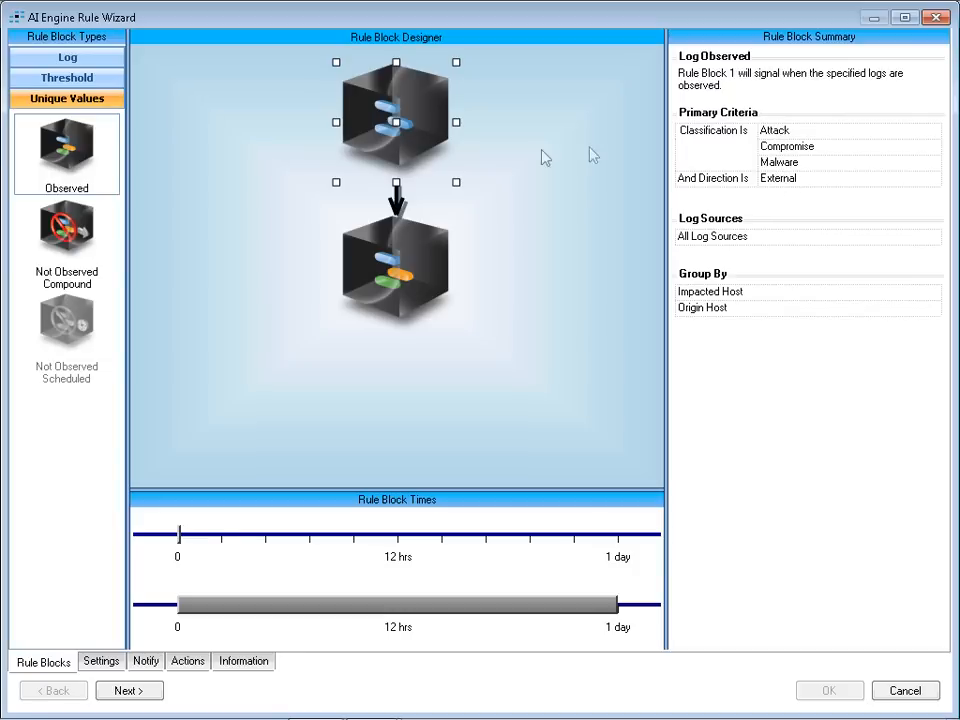
{"action": "left_click", "coordinate": [390, 266]}
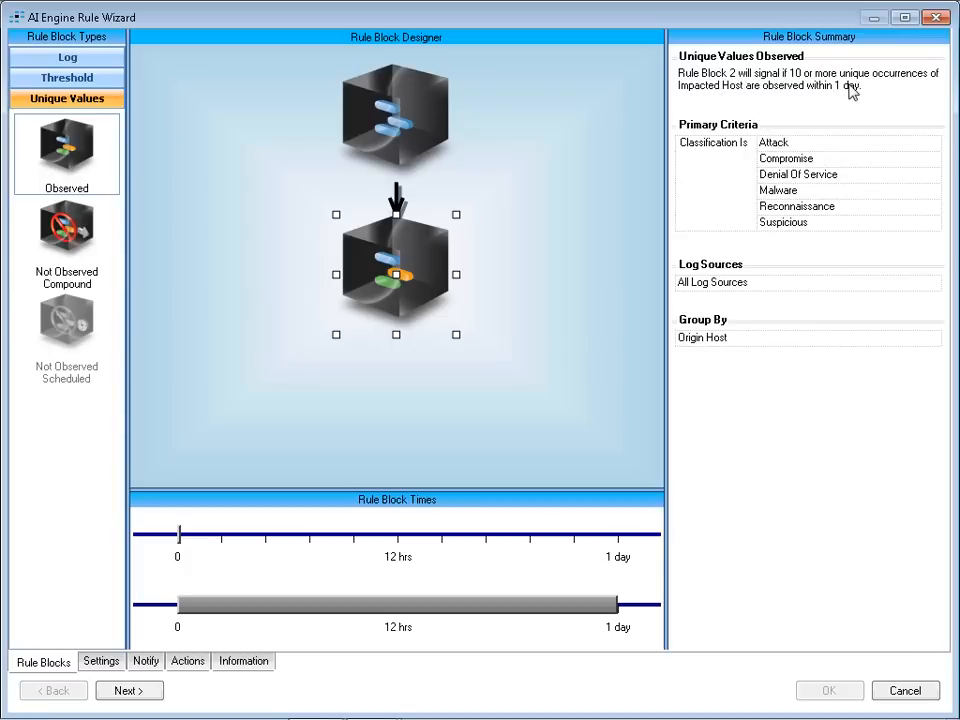
{"action": "left_click", "coordinate": [396, 197]}
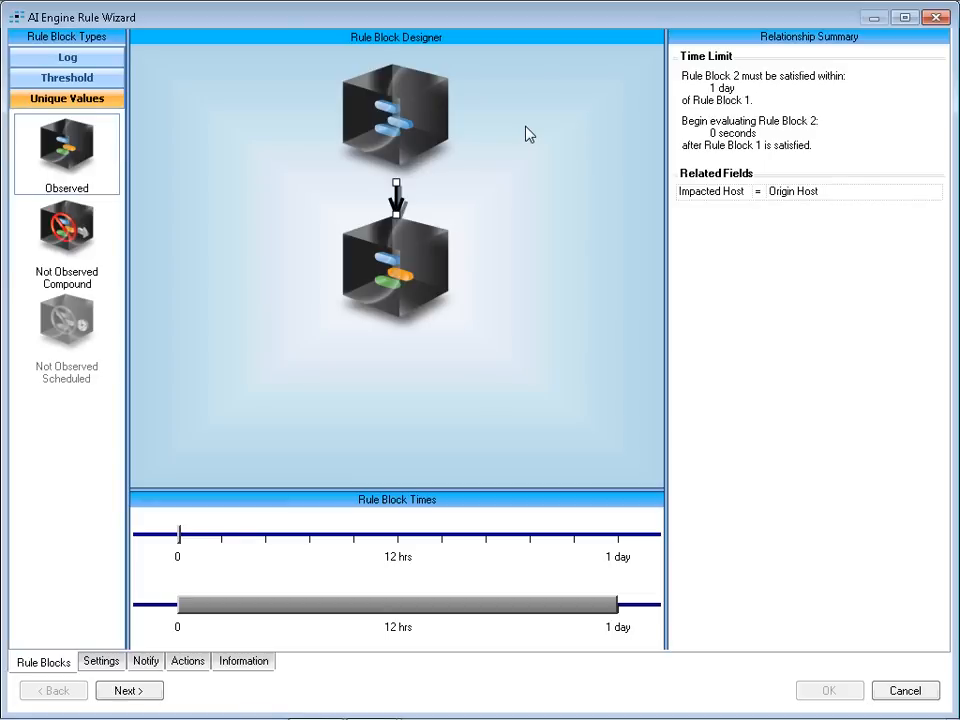
{"action": "left_click", "coordinate": [905, 692]}
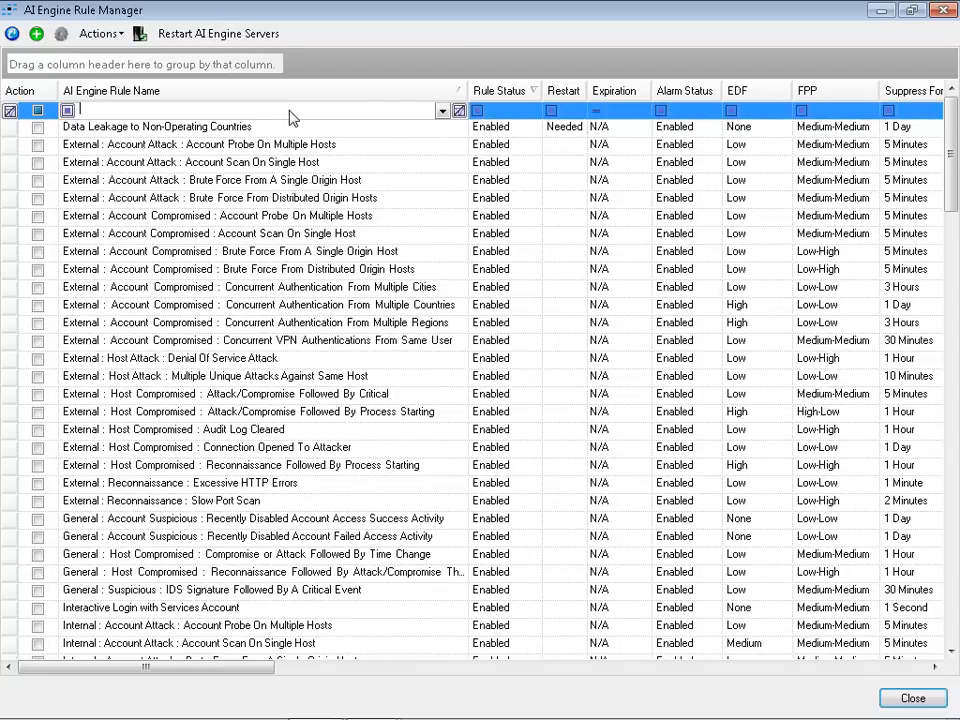
{"action": "type", "text": "disa"}
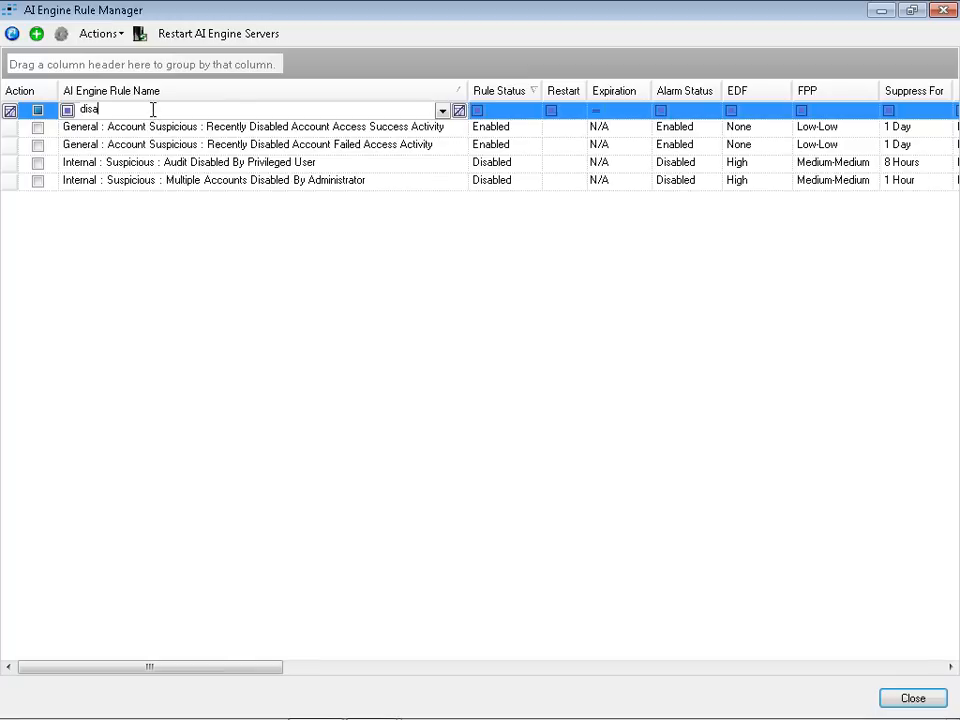
{"action": "key", "text": "BackSpace"}
{"action": "key", "text": "BackSpace"}
{"action": "key", "text": "BackSpace"}
{"action": "key", "text": "BackSpace"}
Filter the rule names by "account" and open the rule Internal : Suspicious : Temporary Account Created, Used, Then Deleted.
{"action": "type", "text": "acc"}
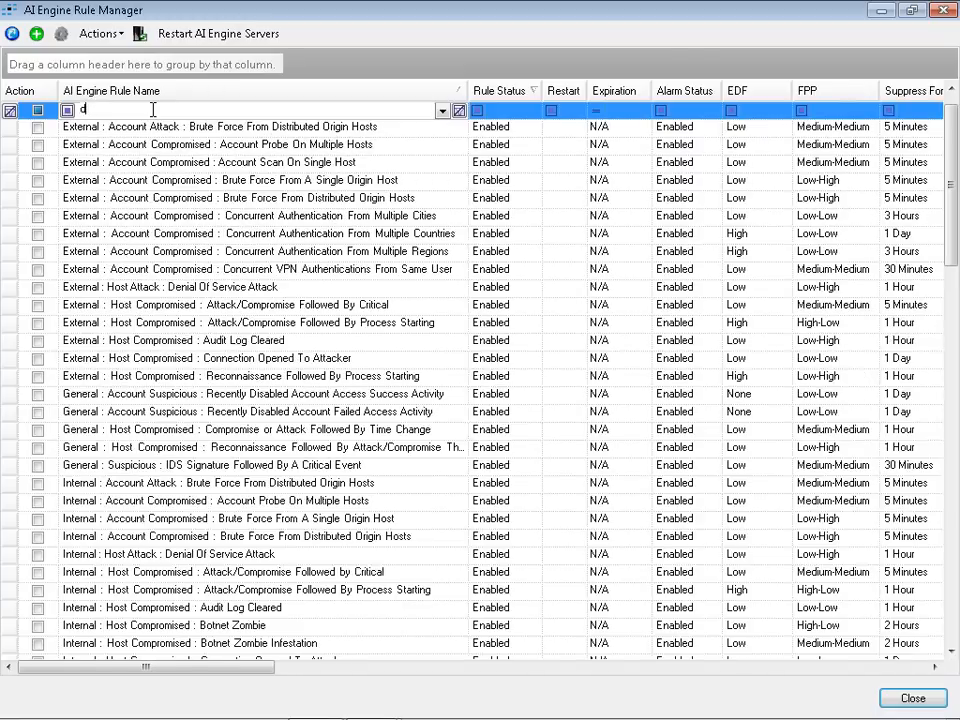
{"action": "type", "text": "ount"}
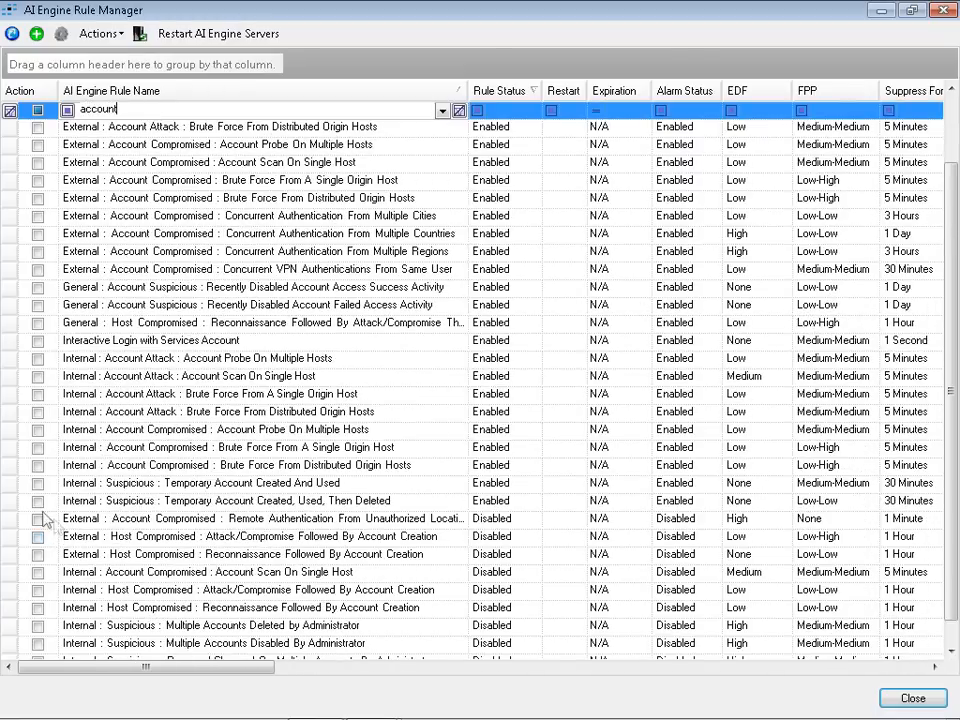
{"action": "left_click", "coordinate": [8, 503]}
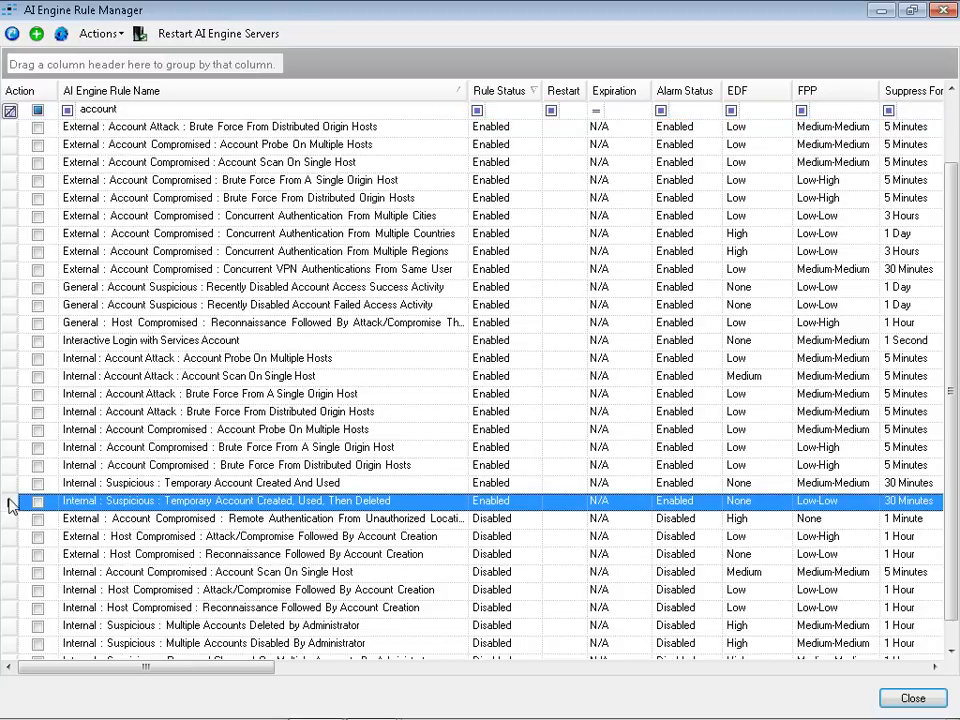
{"action": "double_click", "coordinate": [8, 503]}
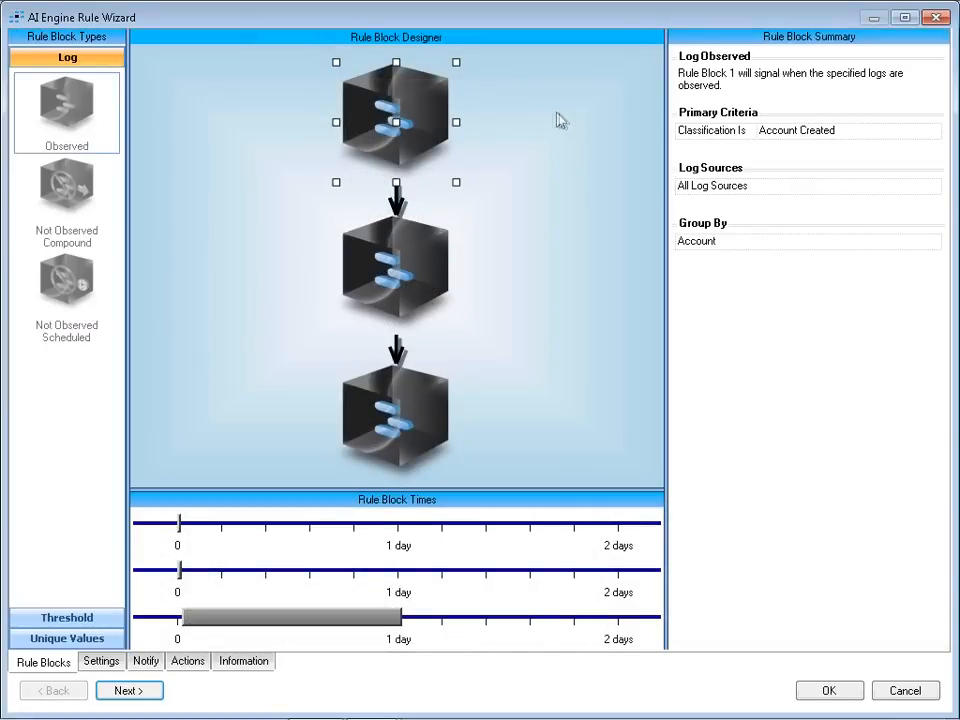
Examine the criteria and grouping of the rule's three Log Observed blocks and close the rule without saving.
{"action": "left_click", "coordinate": [411, 117]}
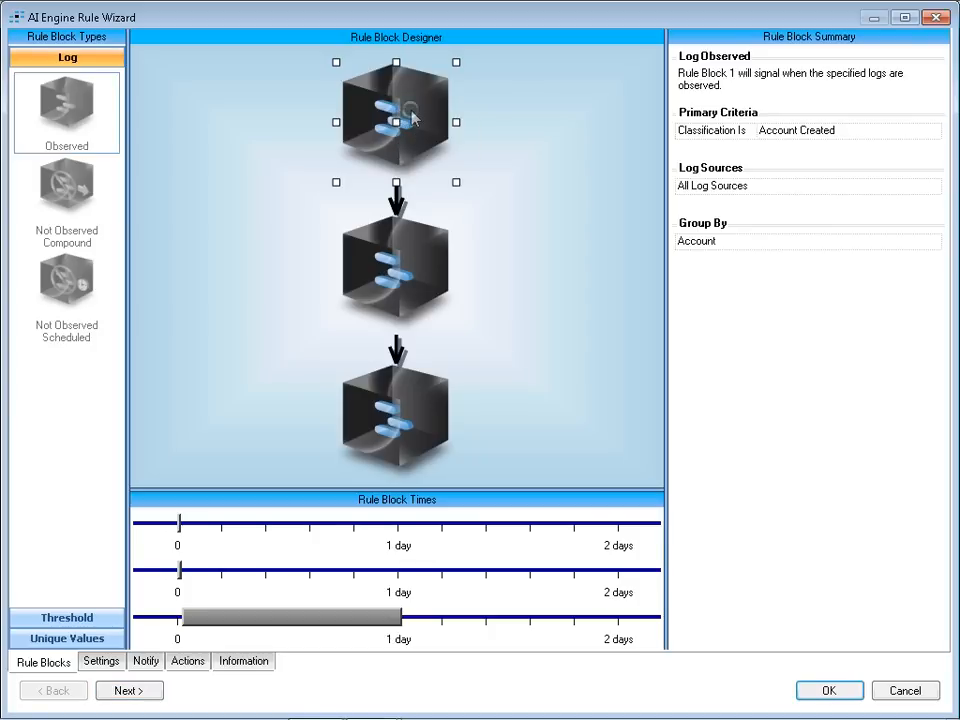
{"action": "left_click", "coordinate": [399, 263]}
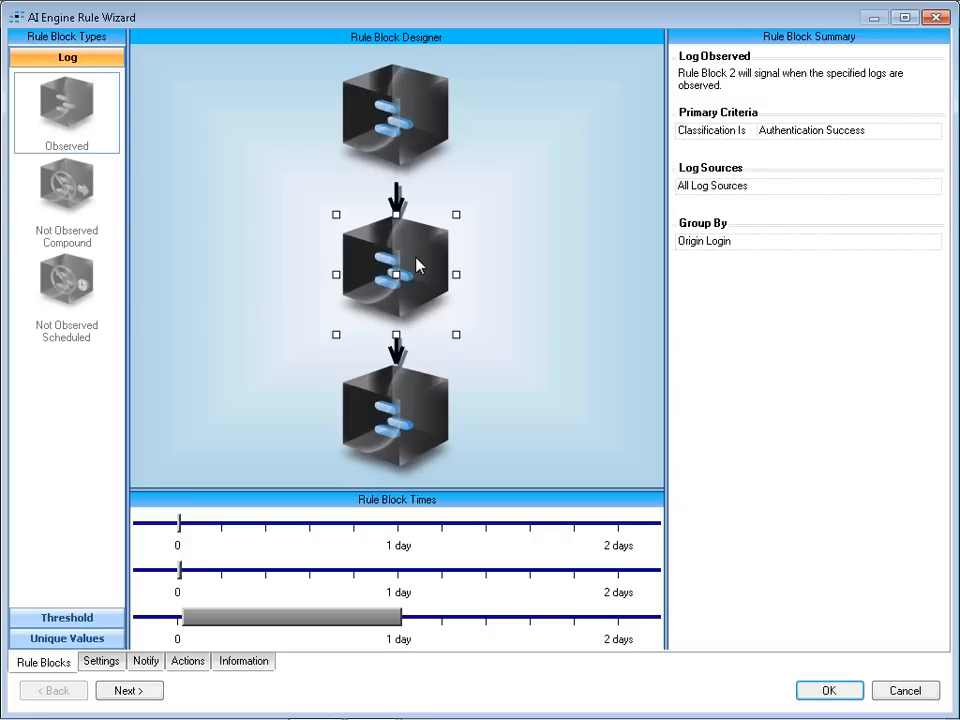
{"action": "left_click", "coordinate": [409, 420]}
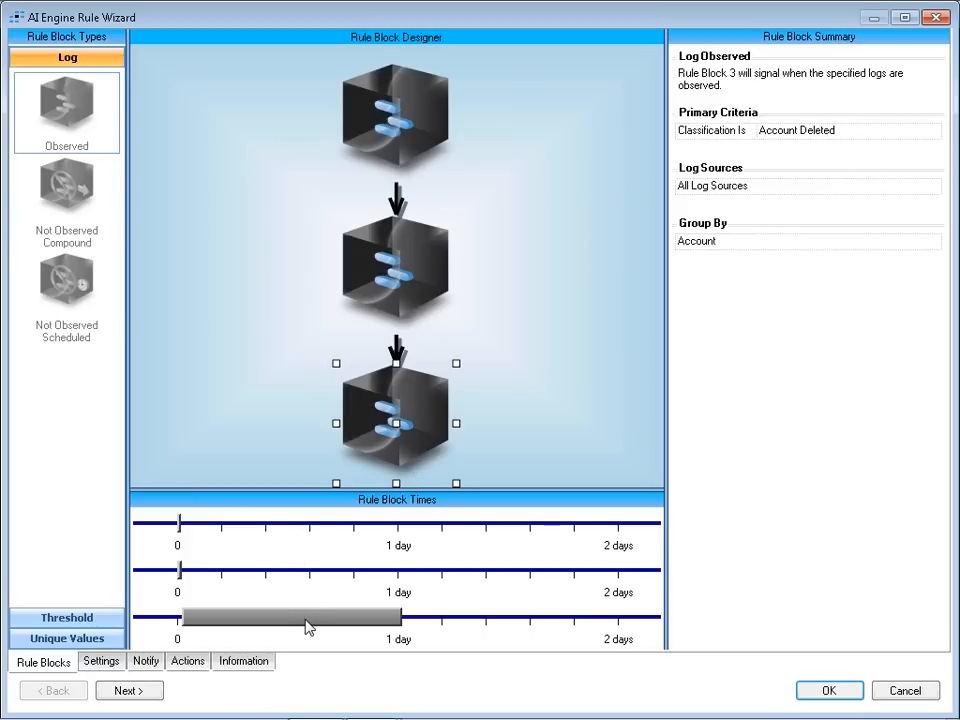
{"action": "mouse_move", "coordinate": [306, 627]}
{"action": "left_click", "coordinate": [908, 692]}
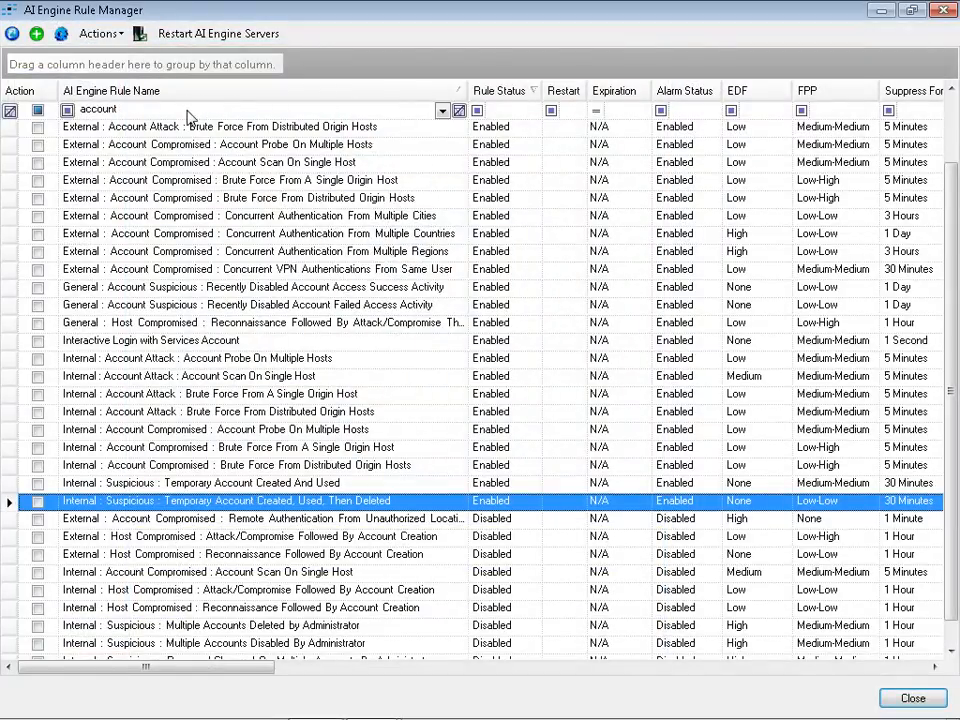
Filter the rule names by "compromised" and open External : Account Compromised : Concurrent Authentication From Multiple Countries.
{"action": "left_click", "coordinate": [188, 111]}
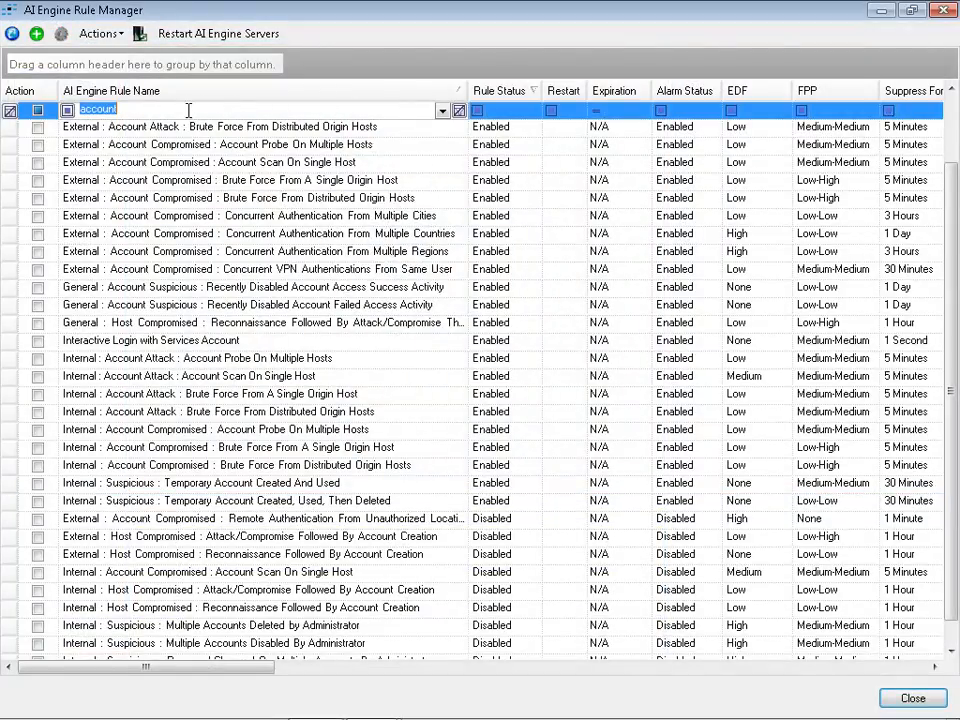
{"action": "type", "text": "compromised"}
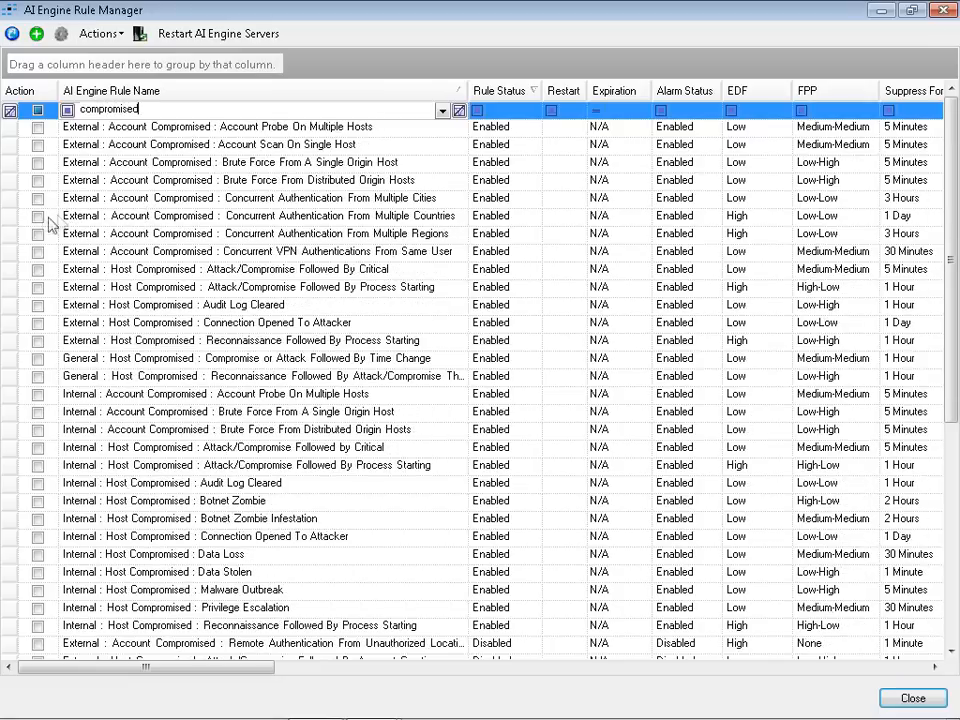
{"action": "left_click", "coordinate": [10, 219]}
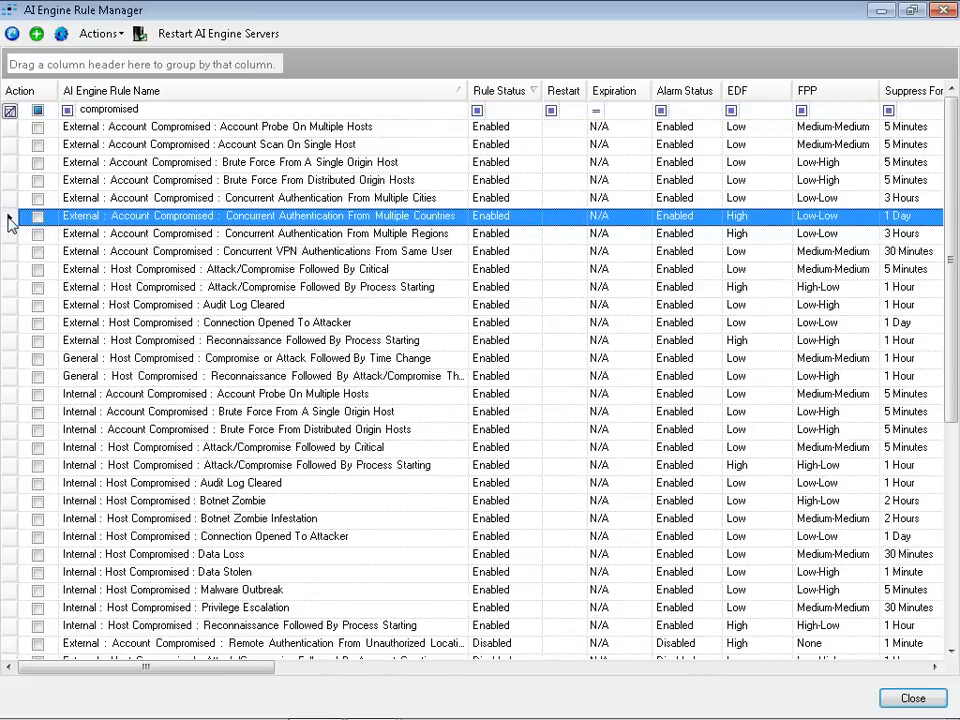
{"action": "double_click", "coordinate": [10, 219]}
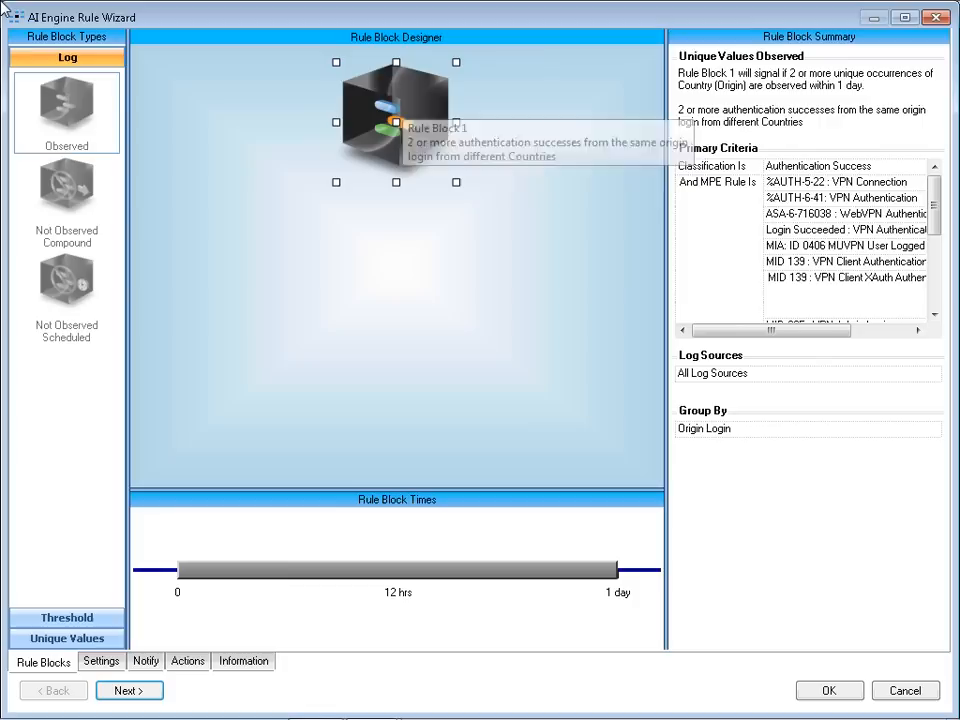
Examine the Unique Values Observed block's grouping, unique values and description, and leave the rule without saving.
{"action": "double_click", "coordinate": [393, 106]}
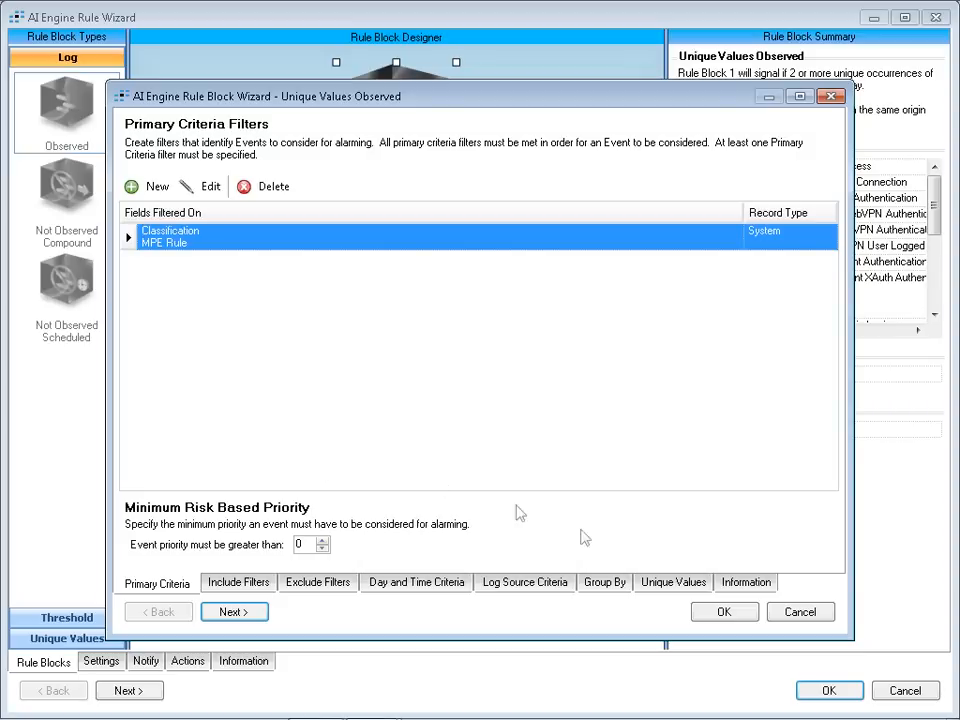
{"action": "left_click", "coordinate": [615, 589]}
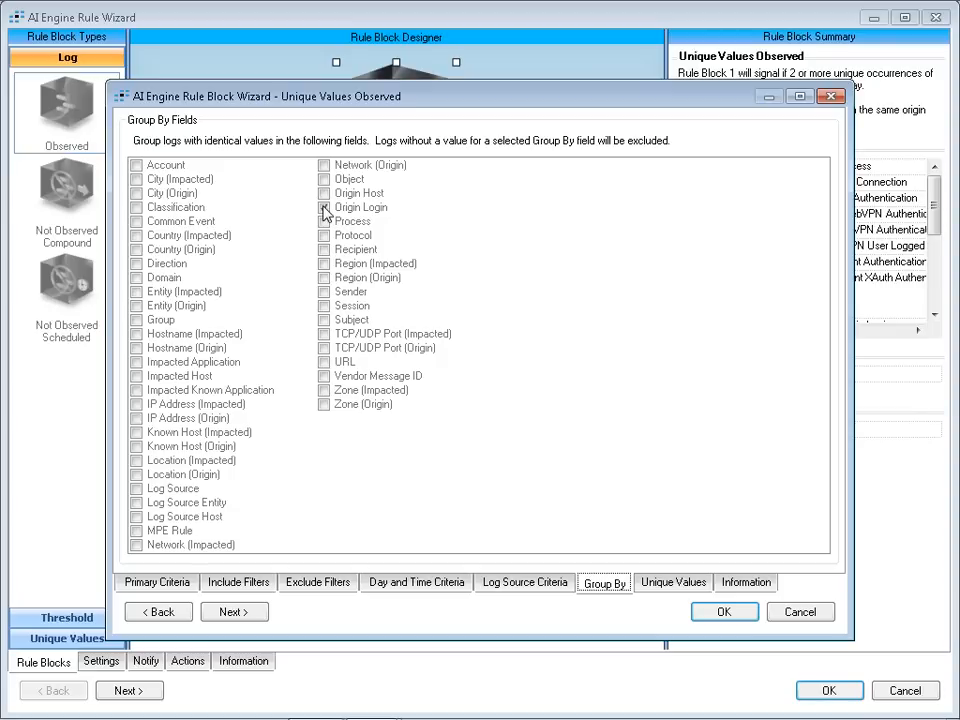
{"action": "left_click", "coordinate": [676, 584]}
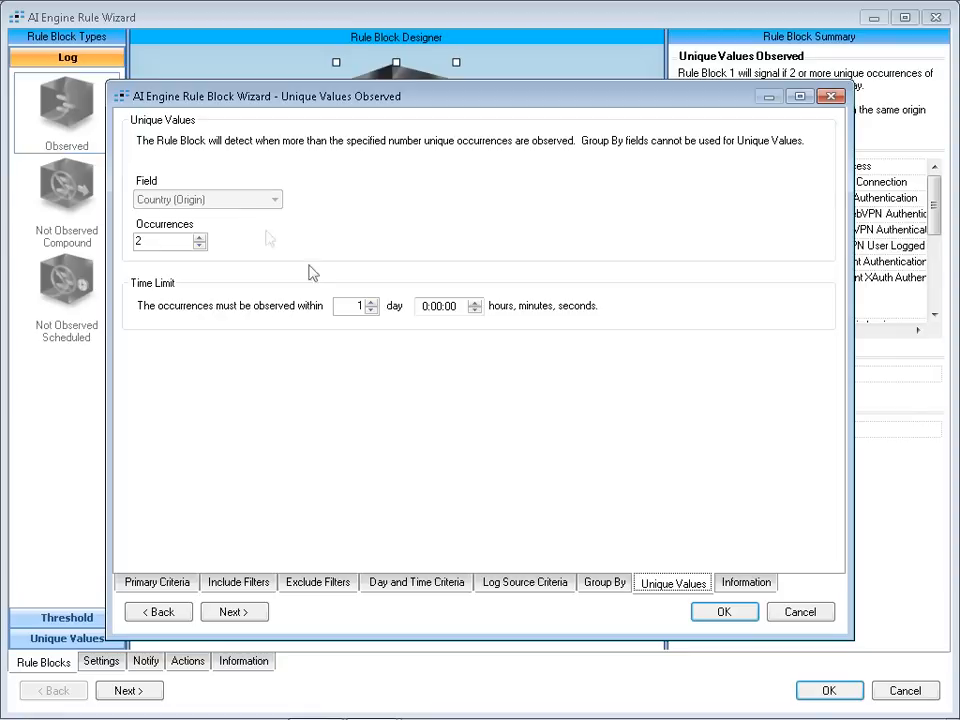
{"action": "left_click", "coordinate": [749, 586]}
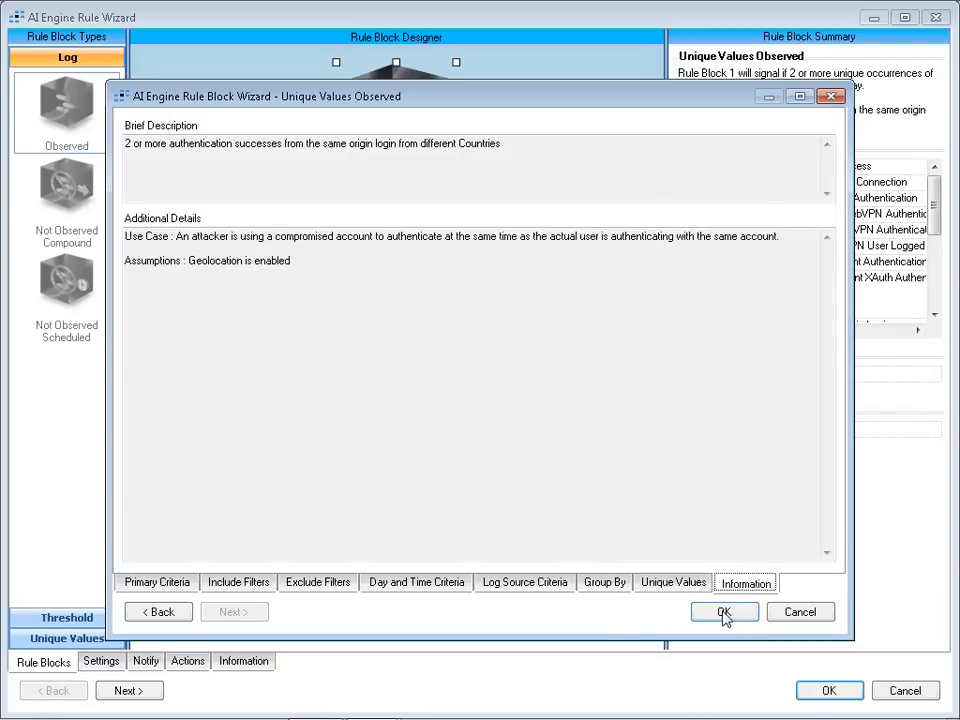
{"action": "left_click", "coordinate": [724, 614]}
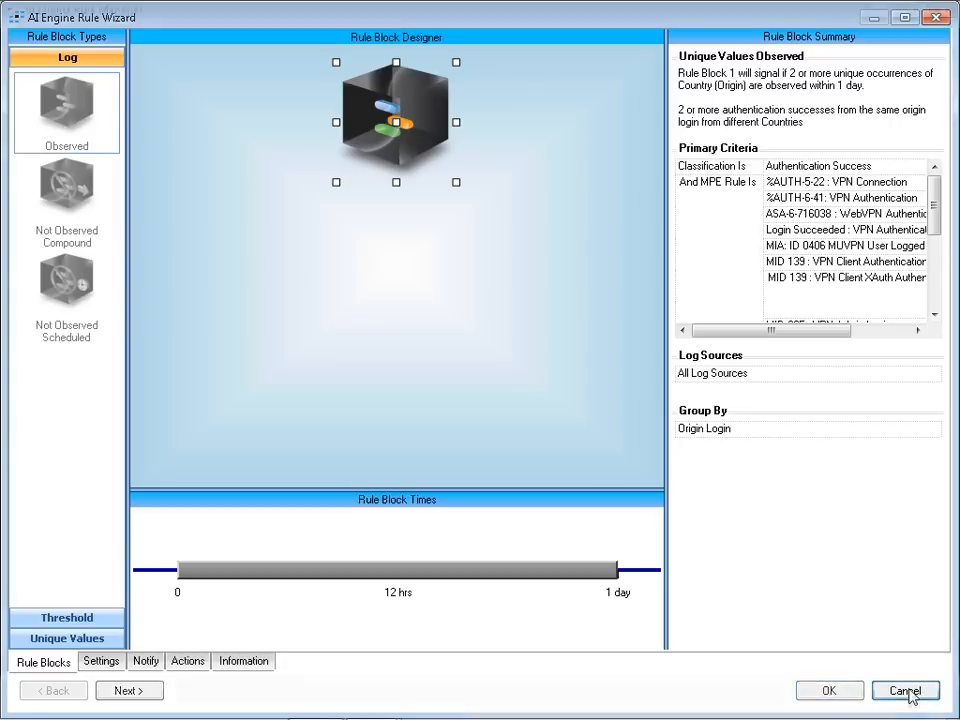
{"action": "left_click", "coordinate": [905, 691]}
Filter the rule names by "data los" and open the rule External : Host Compromised : Data Loss.
{"action": "type", "text": "data loss"}
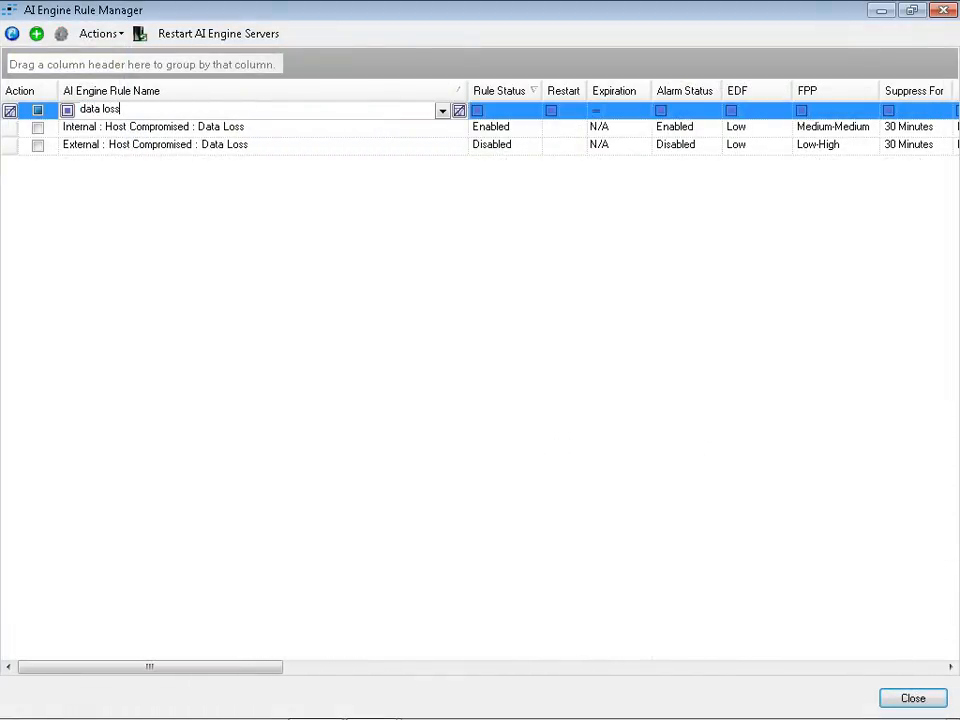
{"action": "key", "text": "BackSpace"}
{"action": "left_click", "coordinate": [10, 147]}
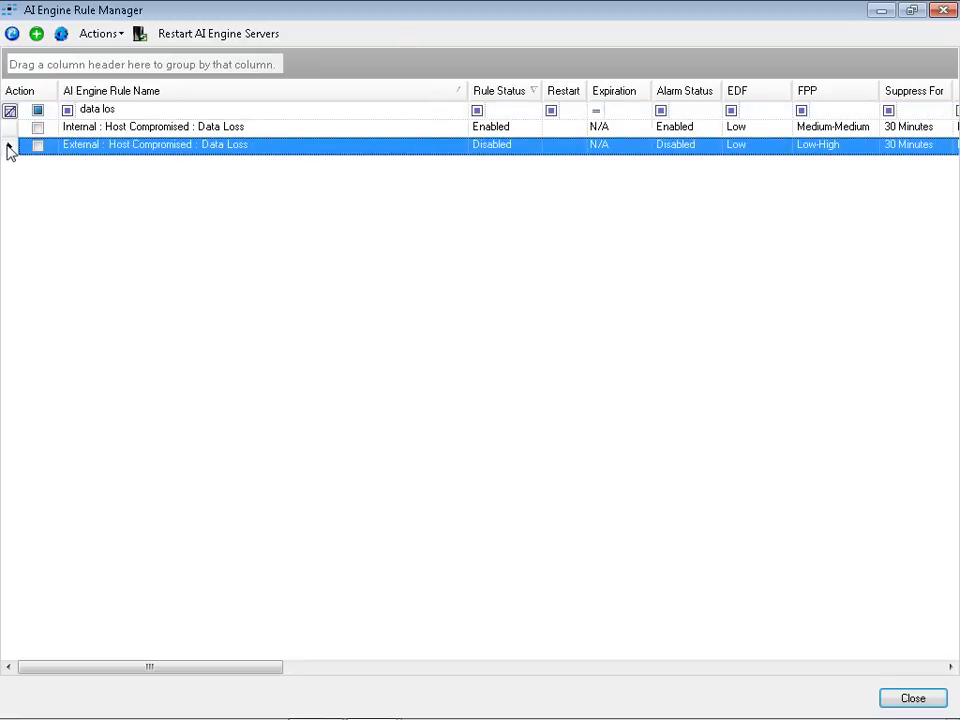
{"action": "double_click", "coordinate": [9, 145]}
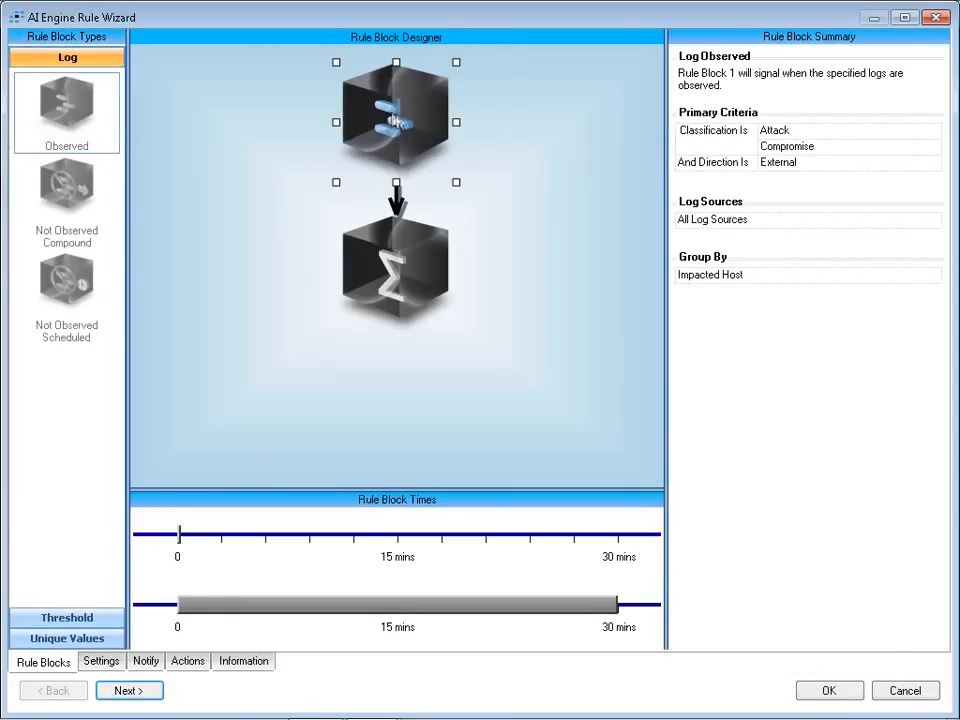
Compare the summaries of the rule's Log Observed and Threshold Observed blocks, accept the rule and clear the rule list filter.
{"action": "left_click", "coordinate": [406, 265]}
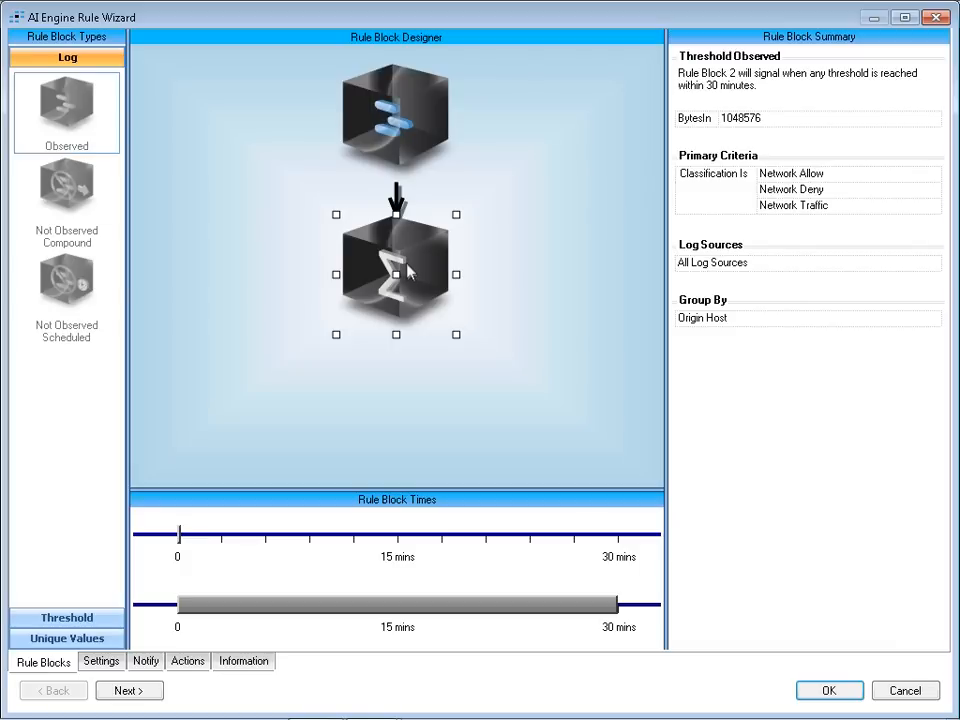
{"action": "left_click", "coordinate": [408, 117]}
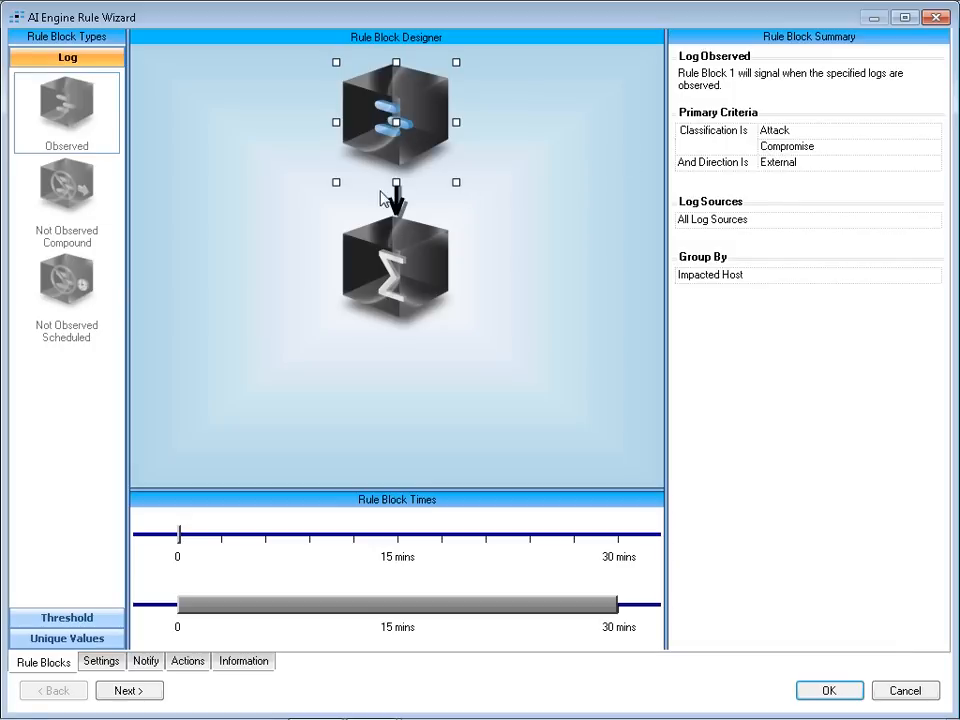
{"action": "left_click", "coordinate": [393, 265]}
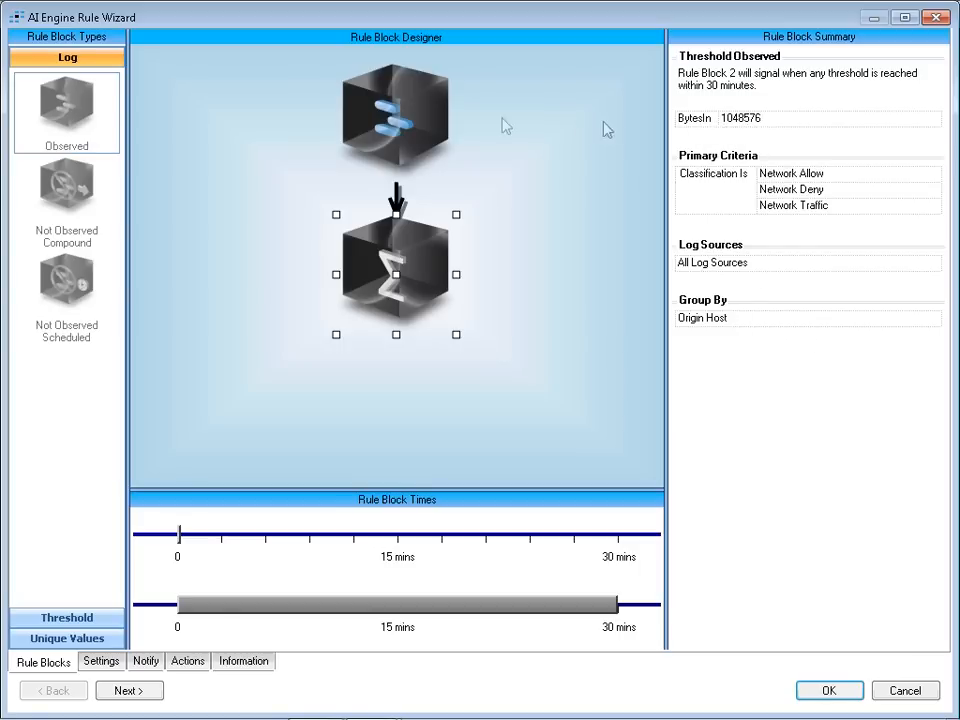
{"action": "left_click", "coordinate": [395, 124]}
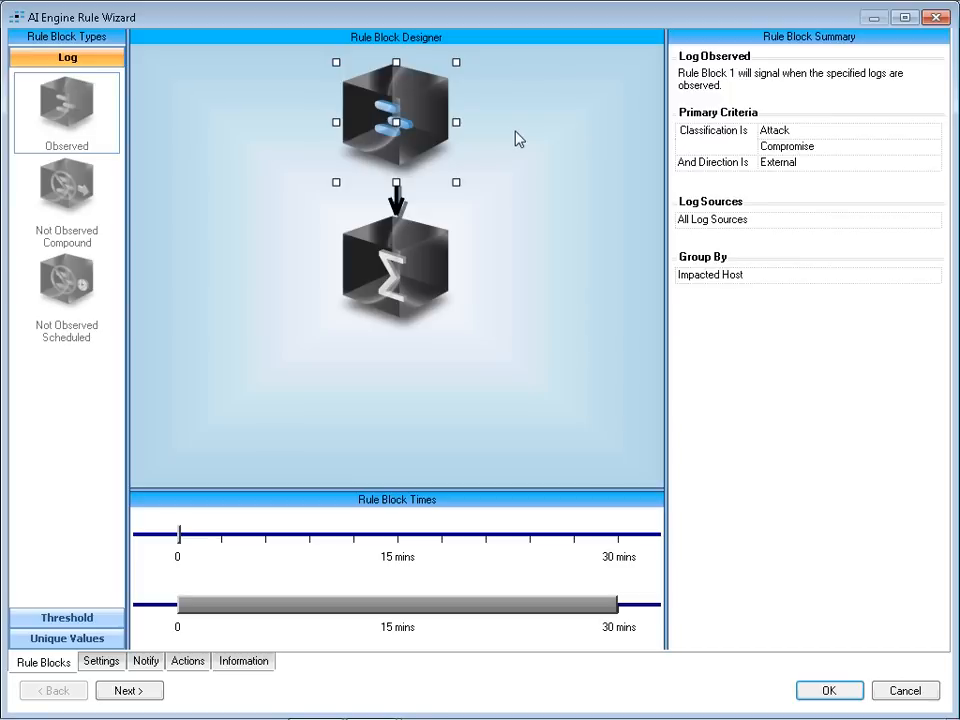
{"action": "left_click", "coordinate": [829, 691]}
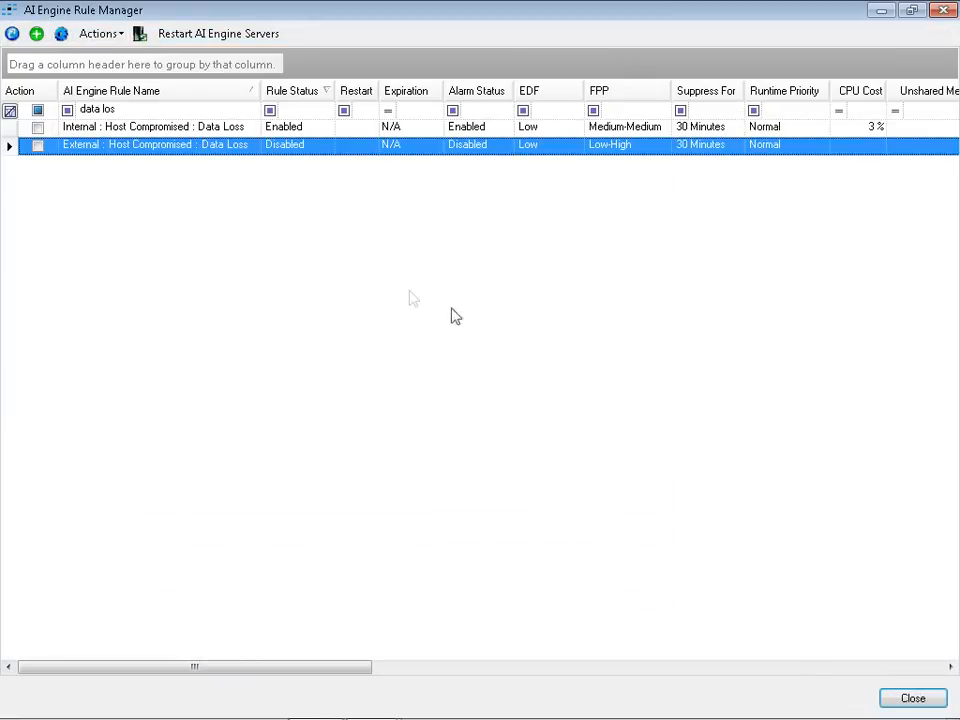
{"action": "left_click", "coordinate": [9, 111]}
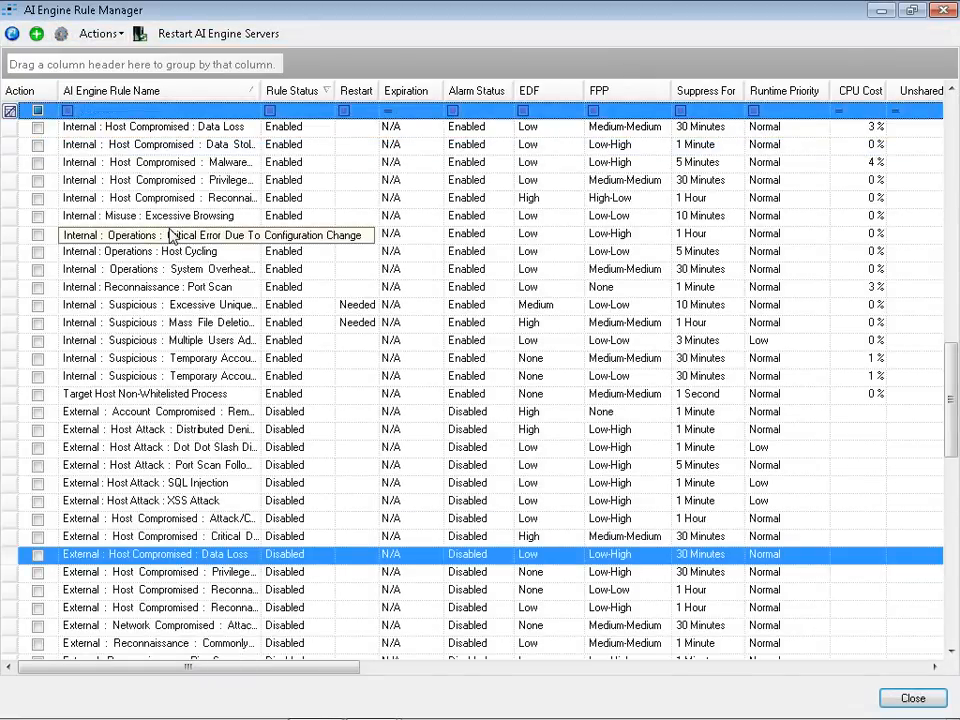
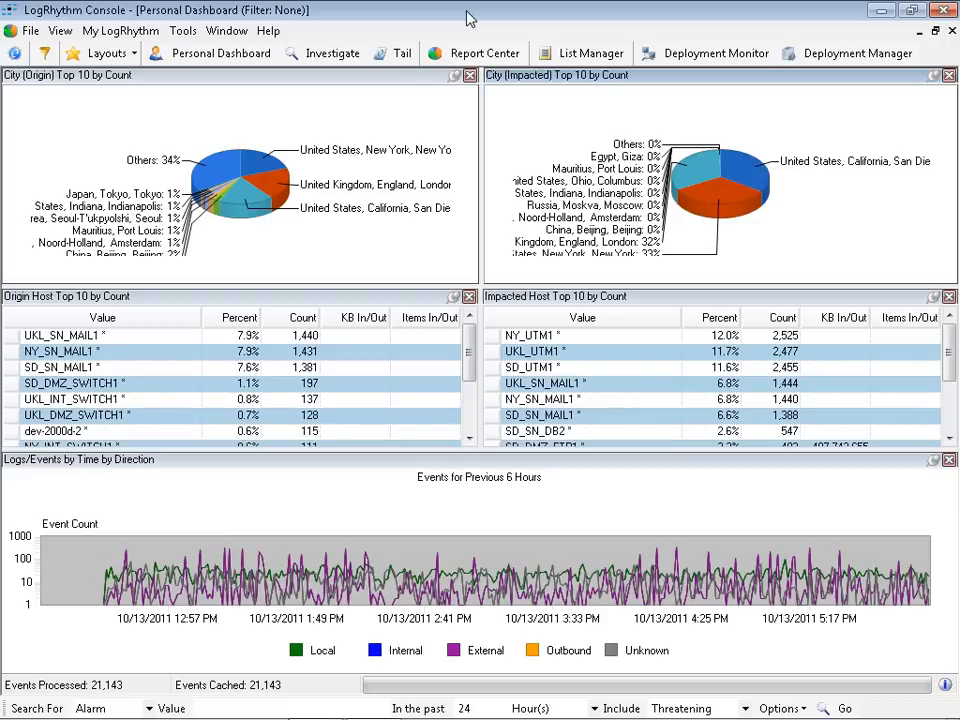
Show the alarm rules in the Deployment Manager.
{"action": "left_click", "coordinate": [857, 55]}
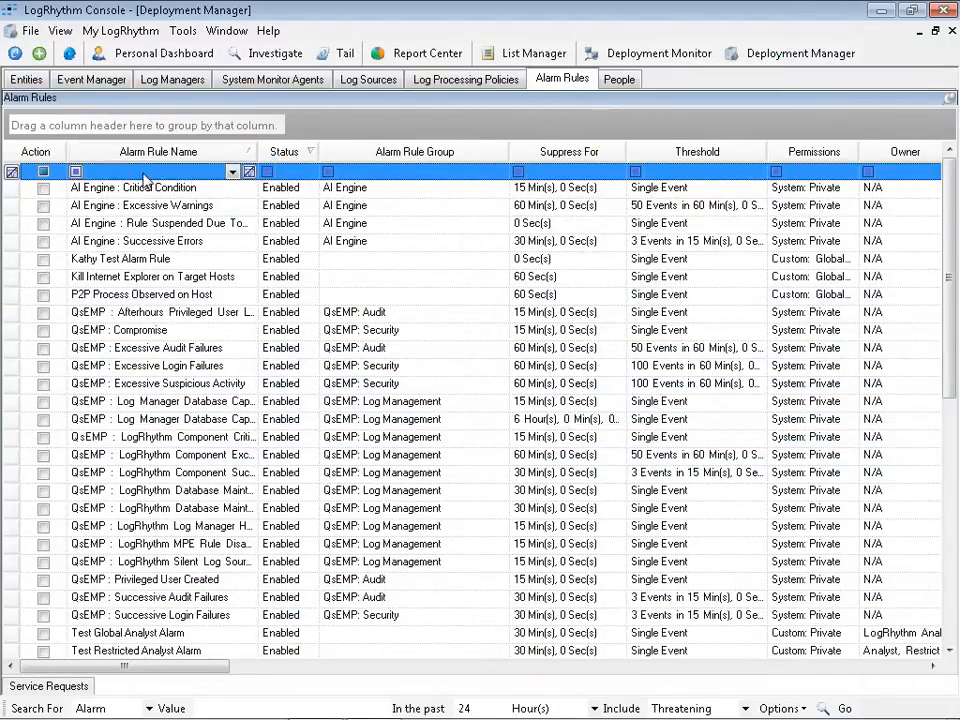
{"action": "left_click", "coordinate": [144, 172]}
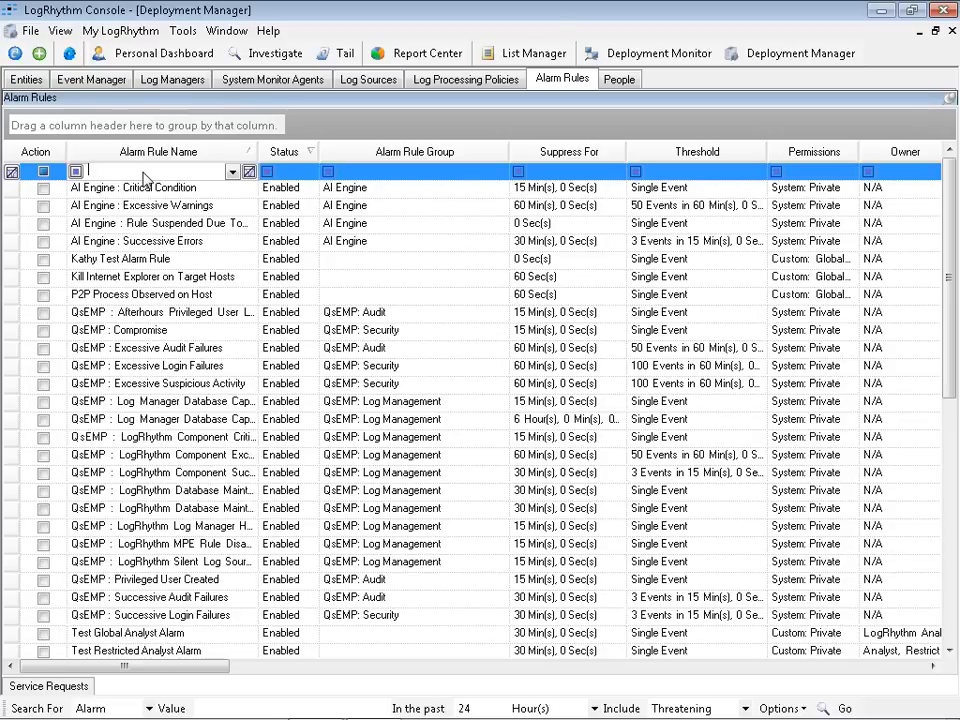
{"action": "left_click", "coordinate": [12, 281]}
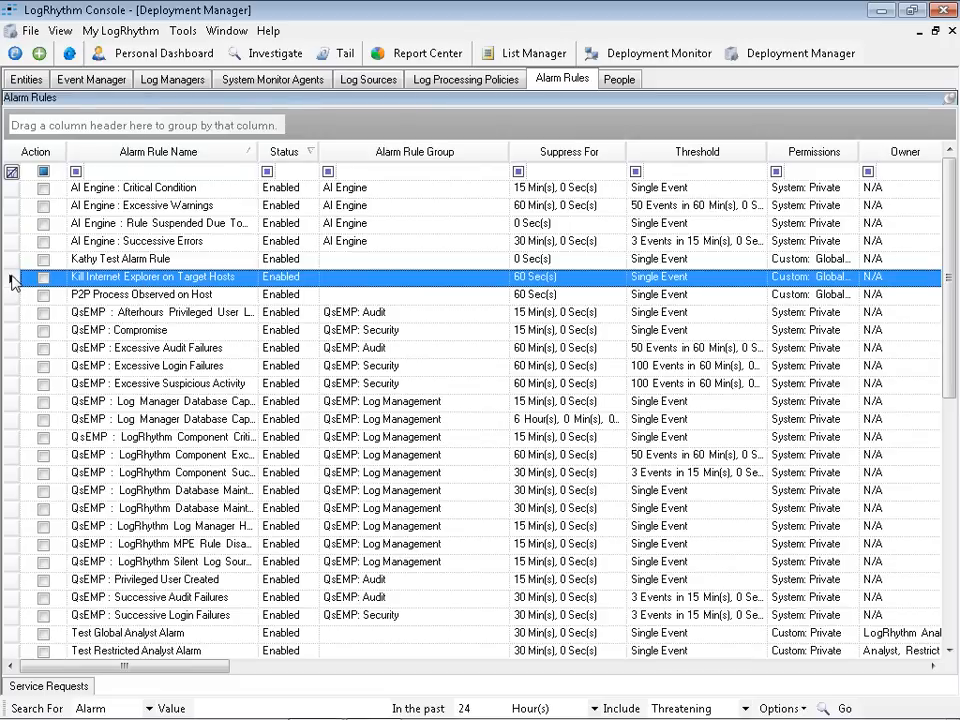
{"action": "double_click", "coordinate": [12, 280]}
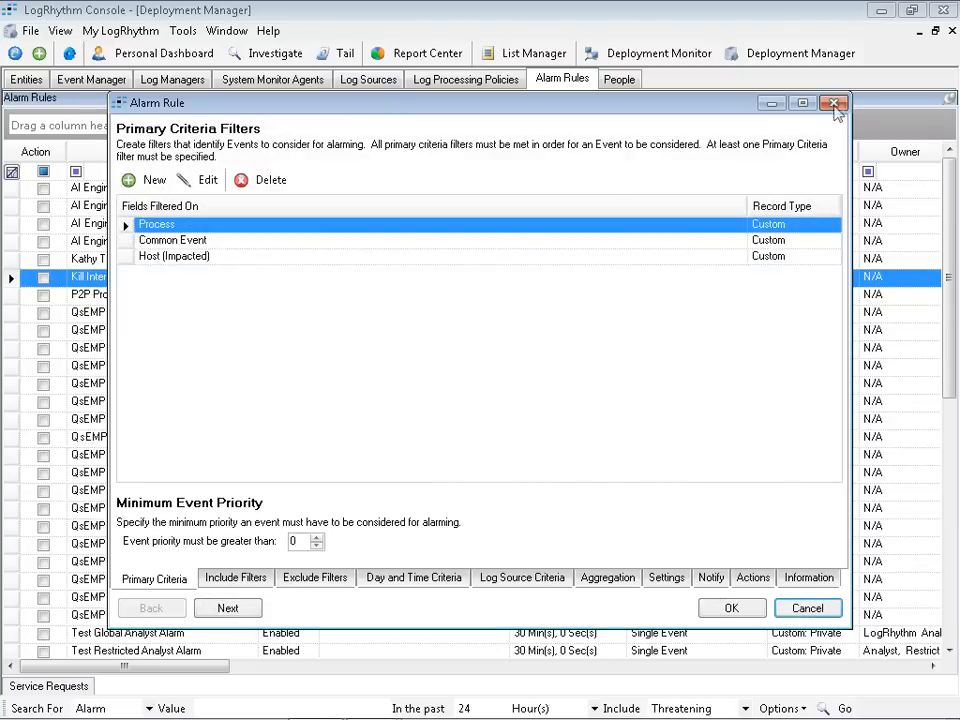
{"action": "left_click", "coordinate": [835, 104]}
Open the alarm rule P2P Process Observed on Host and check its information and primary criteria filters.
{"action": "double_click", "coordinate": [30, 297]}
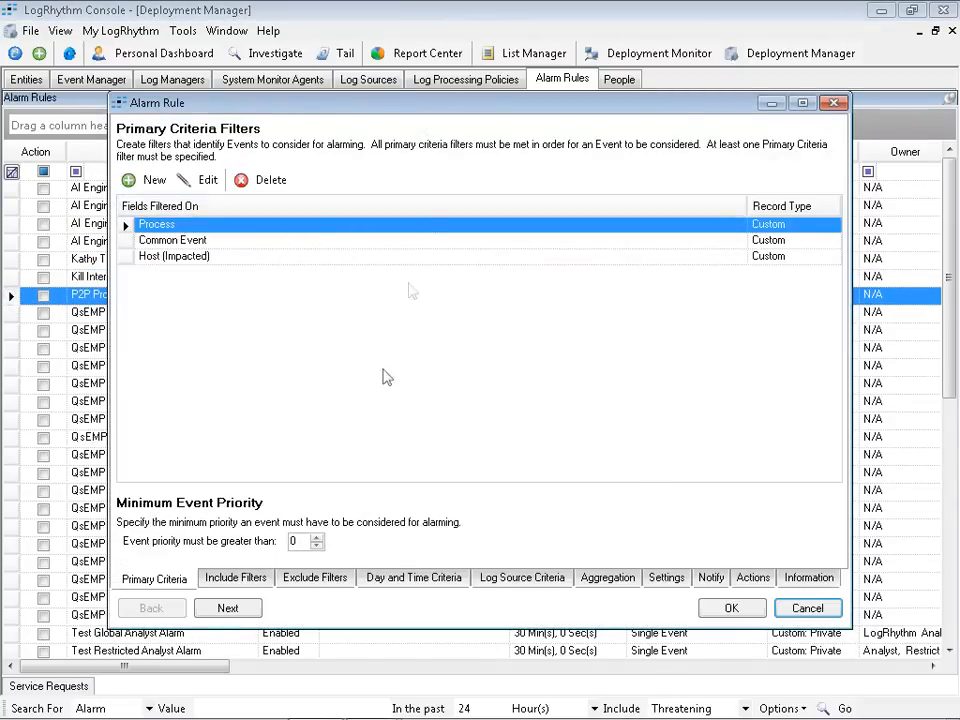
{"action": "left_click", "coordinate": [809, 578]}
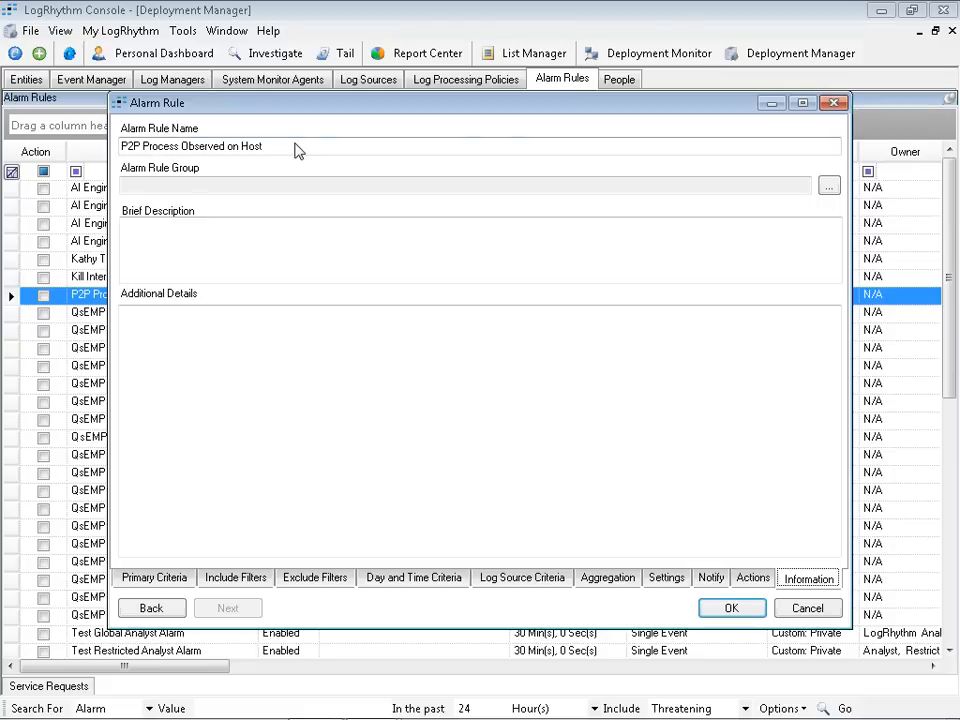
{"action": "left_click", "coordinate": [154, 579]}
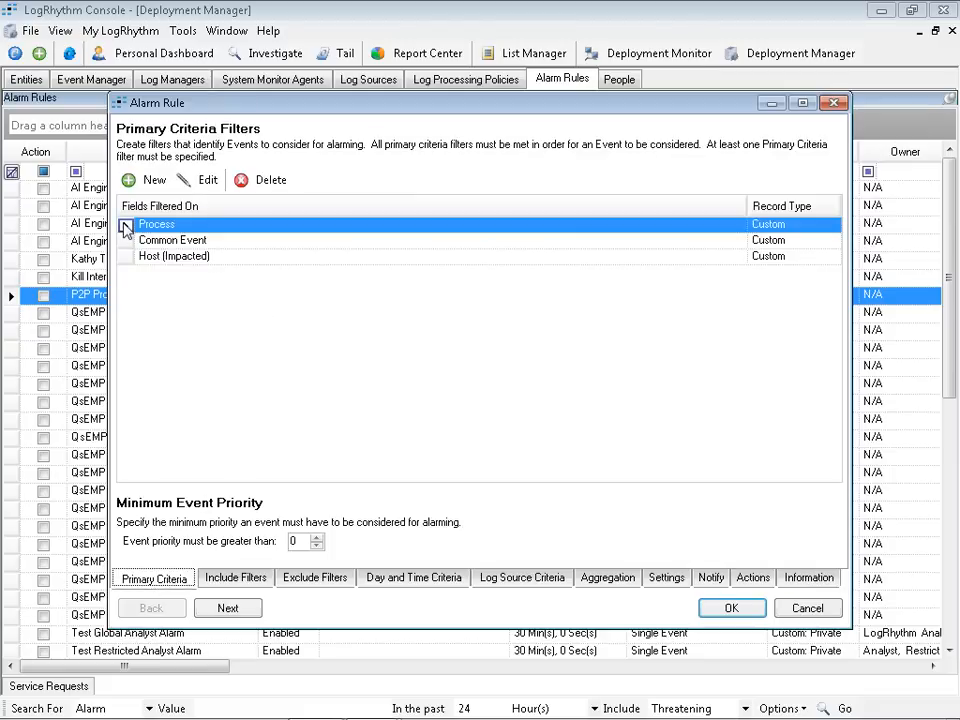
Examine the items of the P2P Process Names list used by the Process filter, and close the filter without changes.
{"action": "double_click", "coordinate": [125, 228]}
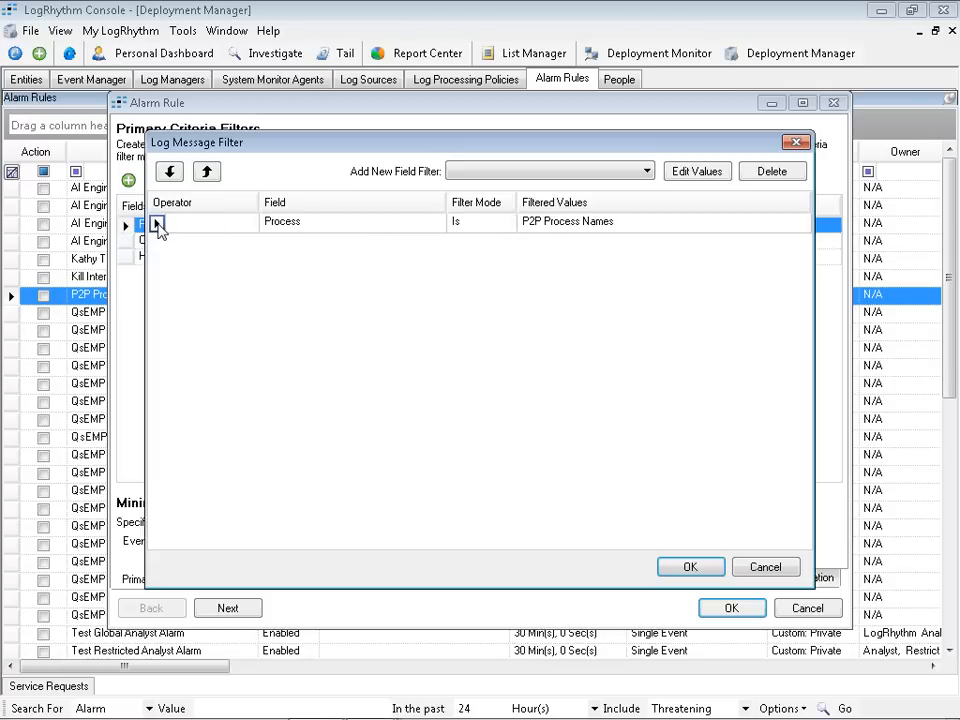
{"action": "double_click", "coordinate": [190, 224]}
{"action": "left_click", "coordinate": [356, 340]}
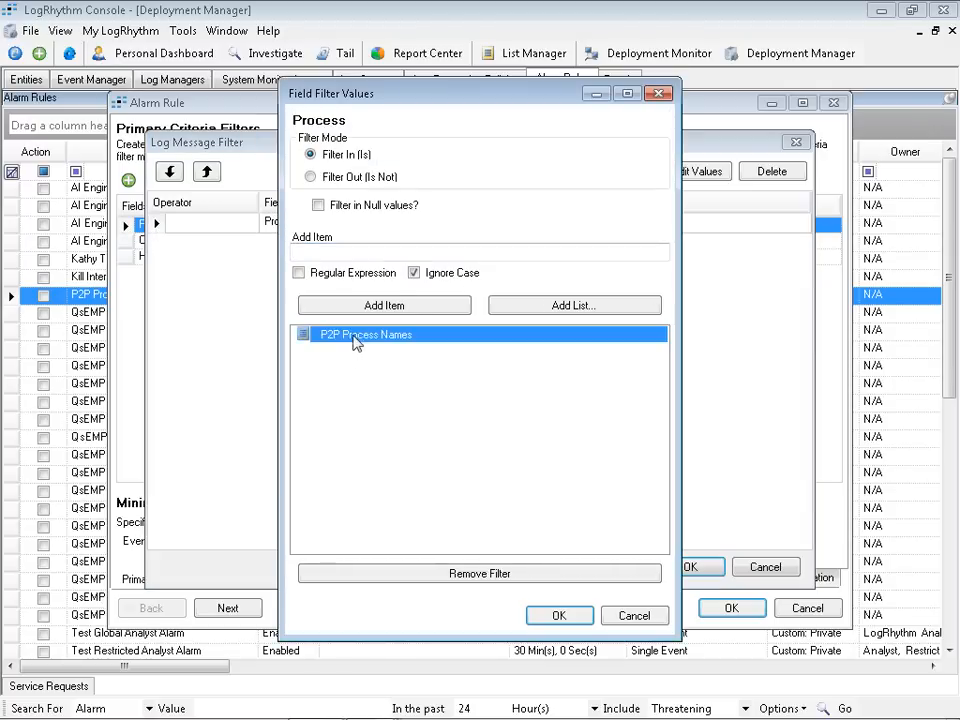
{"action": "right_click", "coordinate": [360, 340]}
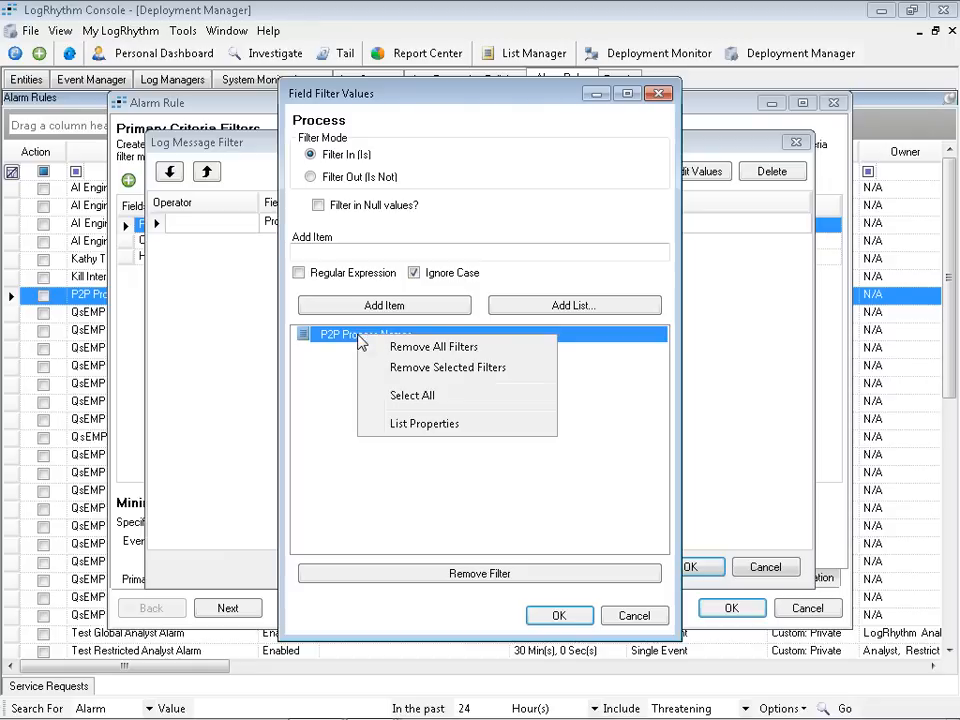
{"action": "left_click", "coordinate": [424, 424]}
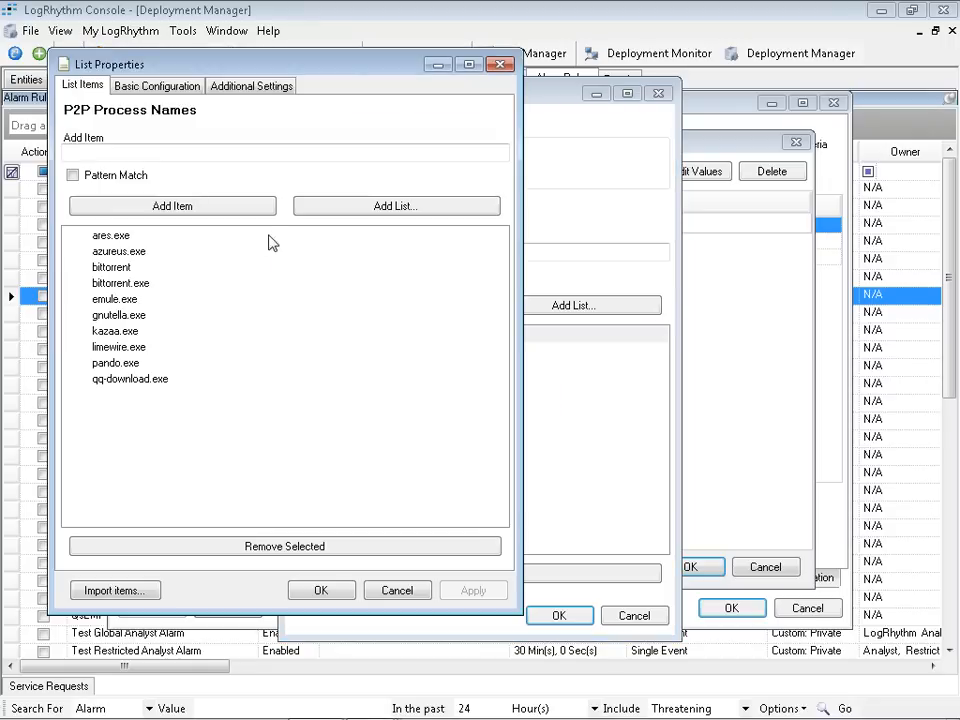
{"action": "left_click", "coordinate": [396, 590]}
{"action": "left_click", "coordinate": [634, 617]}
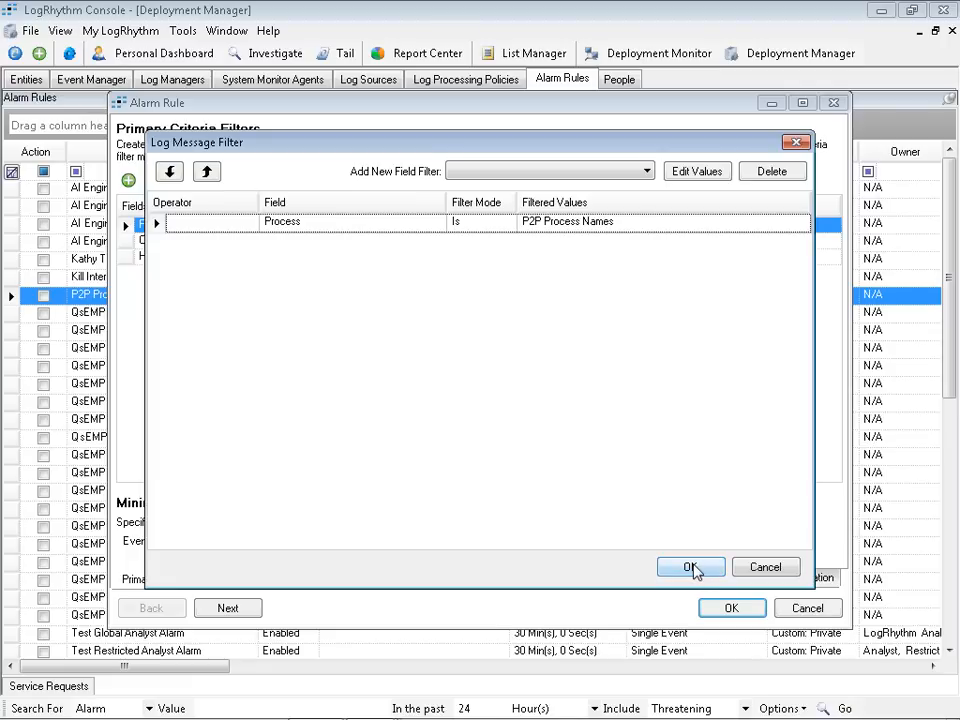
{"action": "left_click", "coordinate": [765, 564]}
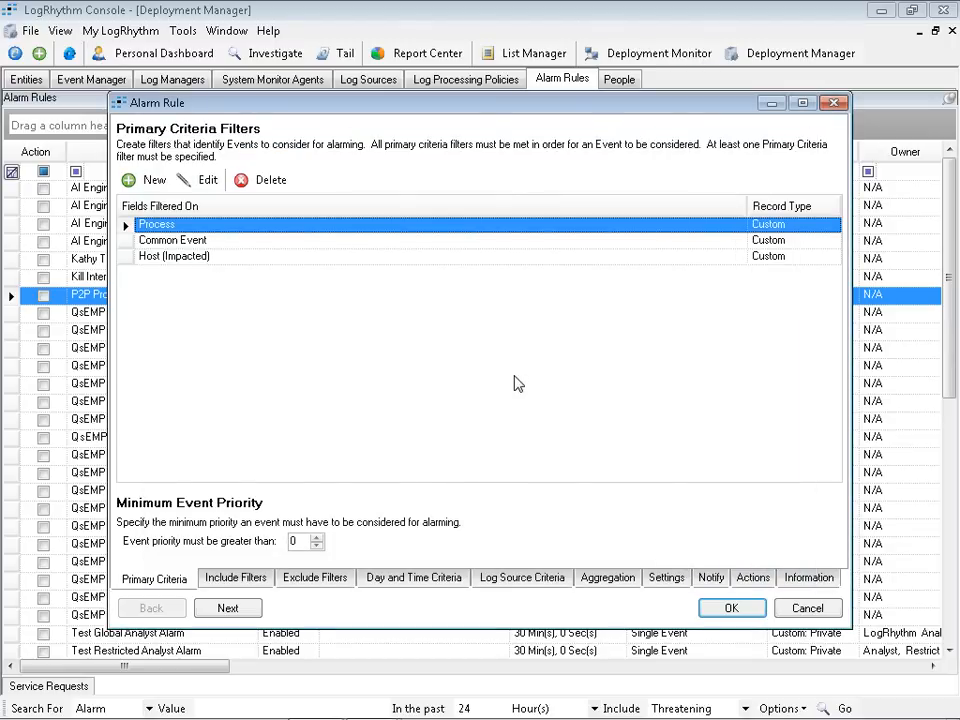
Show the alarm rule's remediation action and examine its script, target host and target process parameters.
{"action": "left_click", "coordinate": [752, 578]}
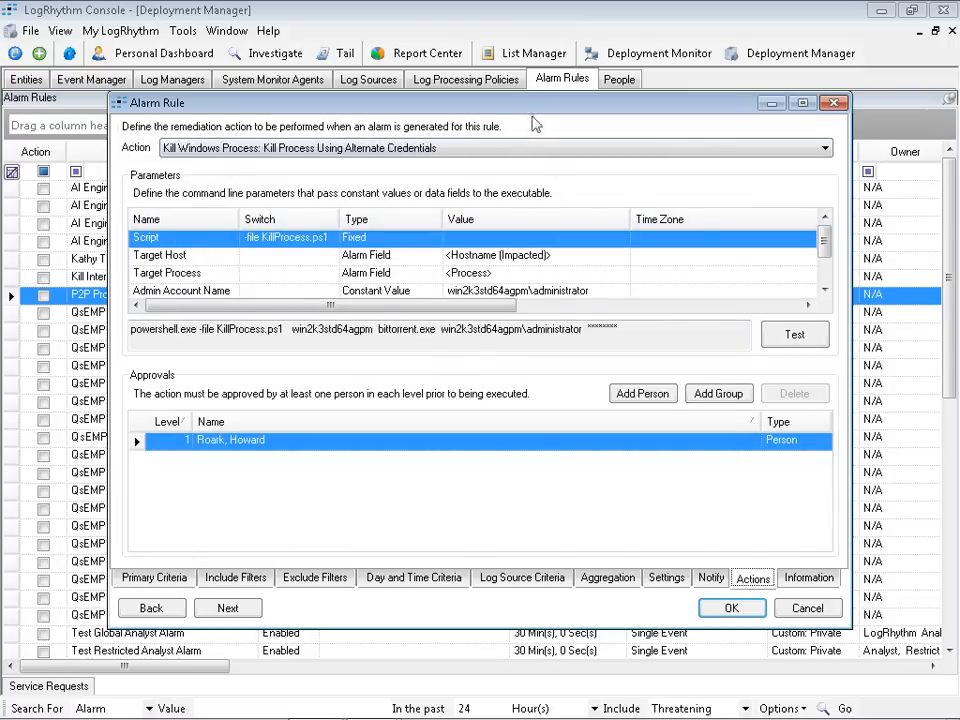
{"action": "left_click_drag", "start_coordinate": [492, 98], "coordinate": [485, 88]}
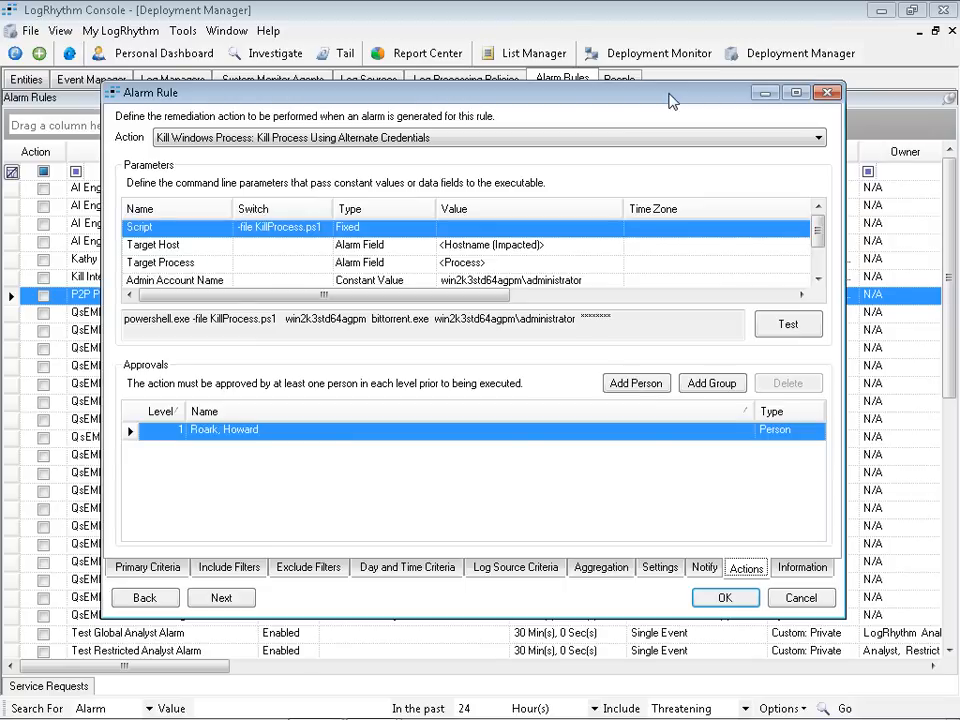
{"action": "left_click_drag", "start_coordinate": [672, 101], "coordinate": [659, 90]}
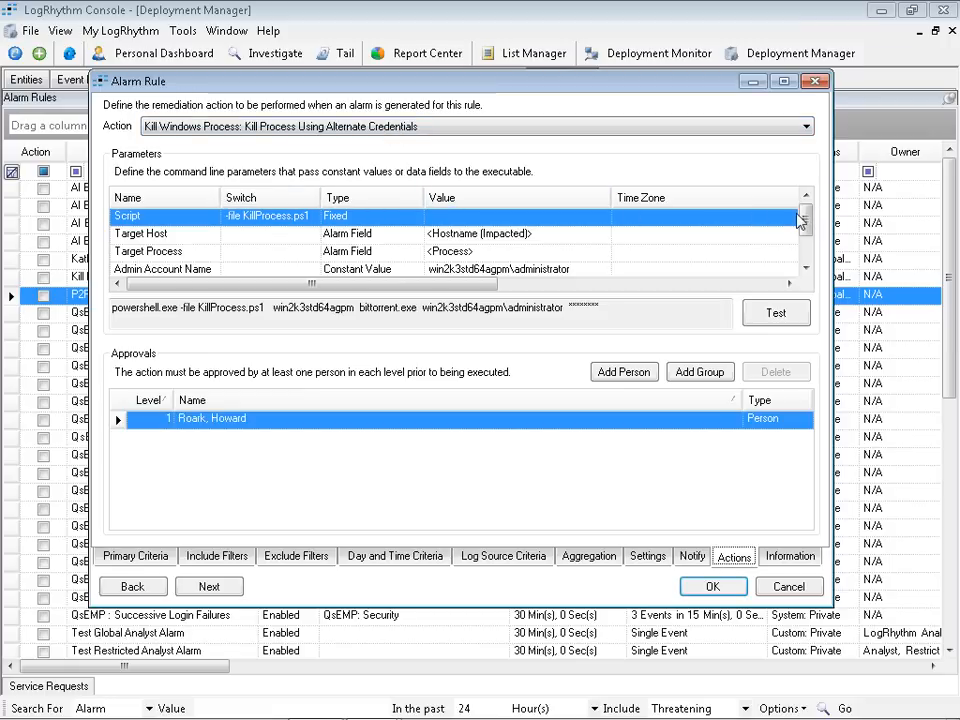
{"action": "mouse_move", "coordinate": [806, 221]}
{"action": "left_mouse_down"}
{"action": "mouse_move", "coordinate": [810, 256]}
{"action": "mouse_move", "coordinate": [806, 214]}
{"action": "left_mouse_up"}
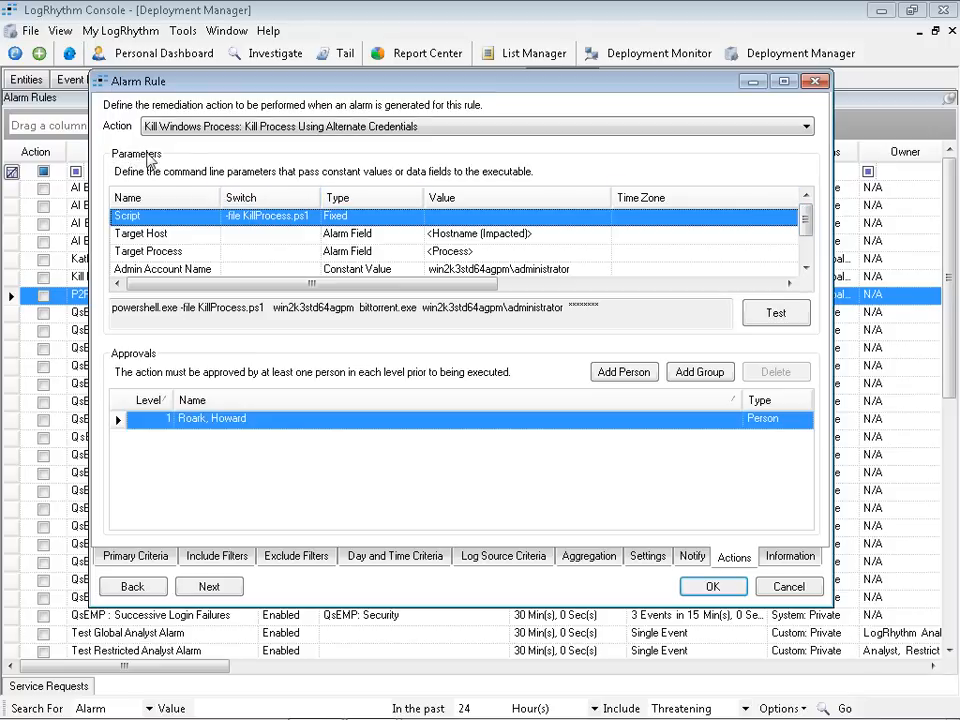
{"action": "left_click_drag", "start_coordinate": [360, 287], "coordinate": [278, 291]}
{"action": "left_click", "coordinate": [483, 257]}
{"action": "left_click", "coordinate": [483, 258]}
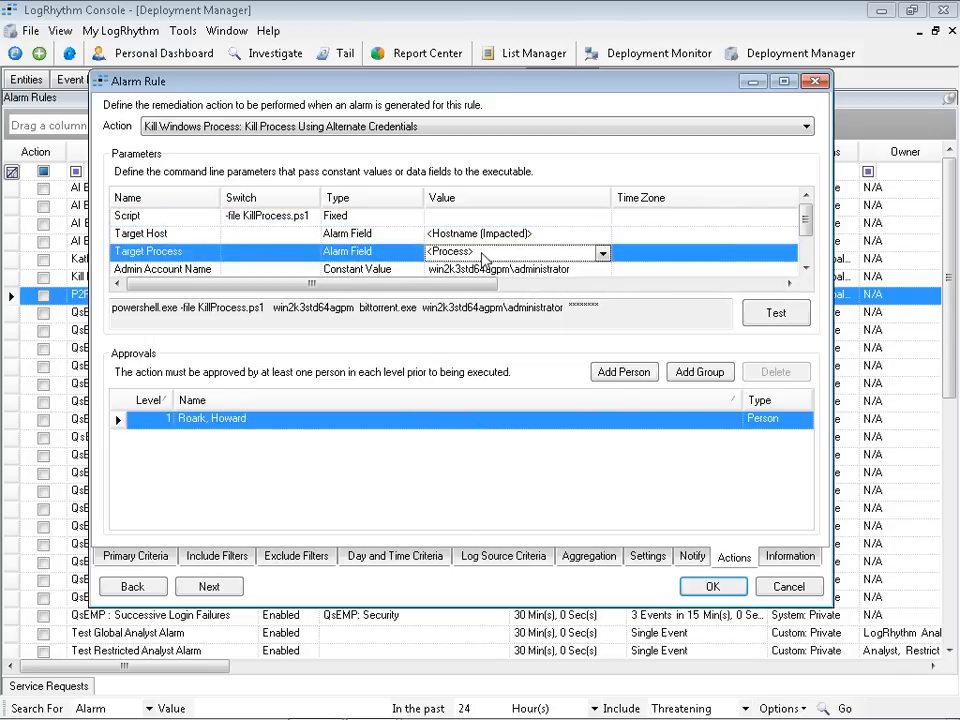
Examine the action's admin account parameters, its full PowerShell command line and the test value for the target process.
{"action": "left_click_drag", "start_coordinate": [808, 232], "coordinate": [810, 245]}
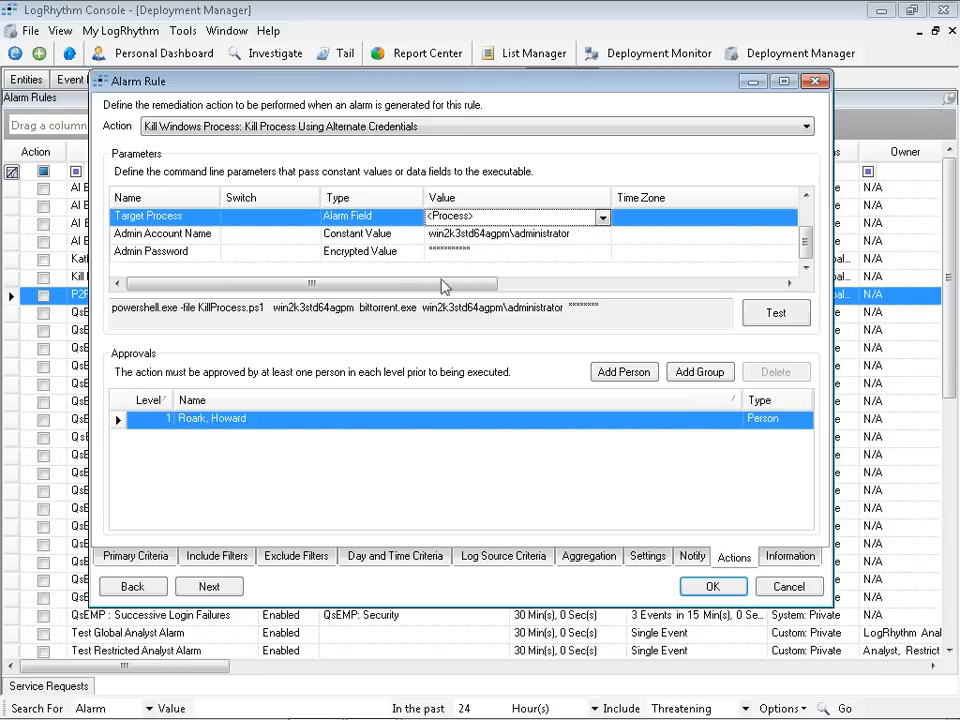
{"action": "left_click_drag", "start_coordinate": [360, 289], "coordinate": [193, 283]}
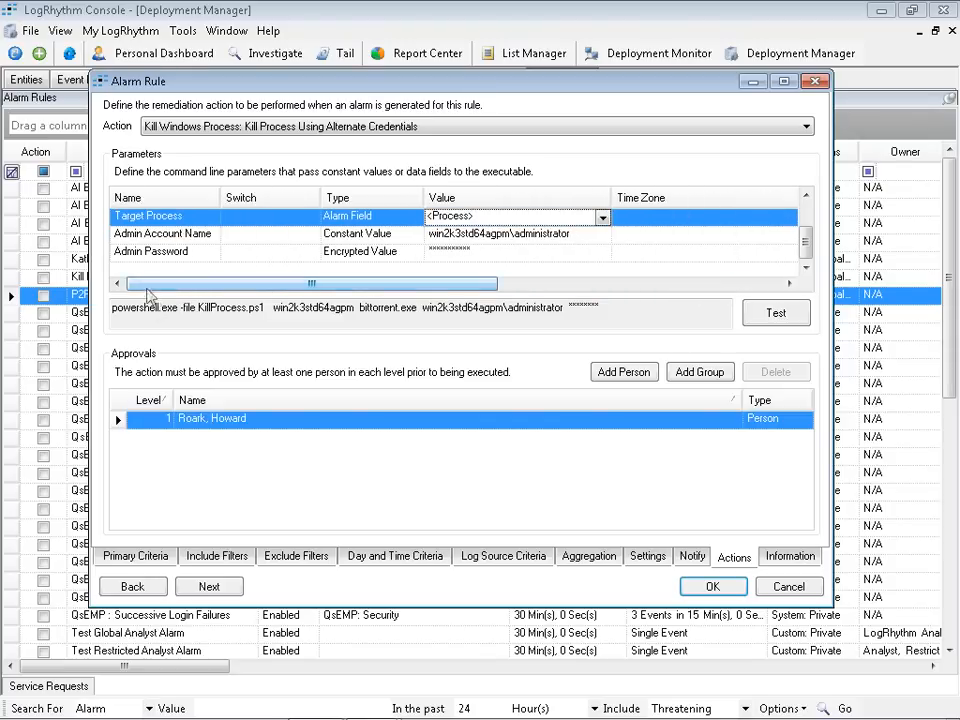
{"action": "left_click", "coordinate": [161, 309]}
{"action": "left_click_drag", "start_coordinate": [112, 311], "coordinate": [620, 310]}
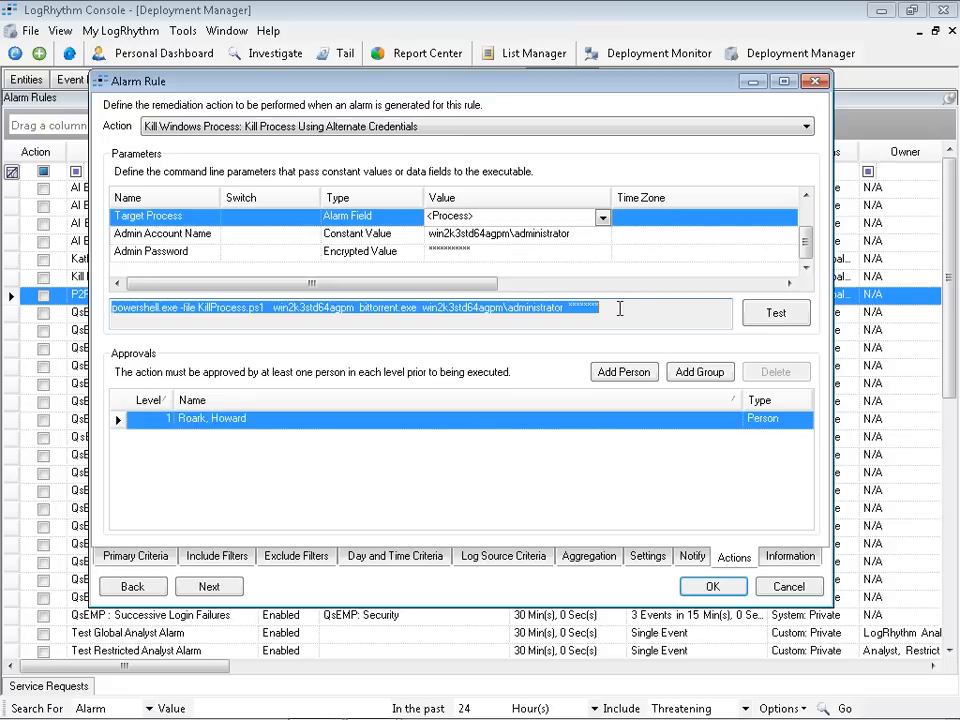
{"action": "left_click_drag", "start_coordinate": [478, 284], "coordinate": [784, 281]}
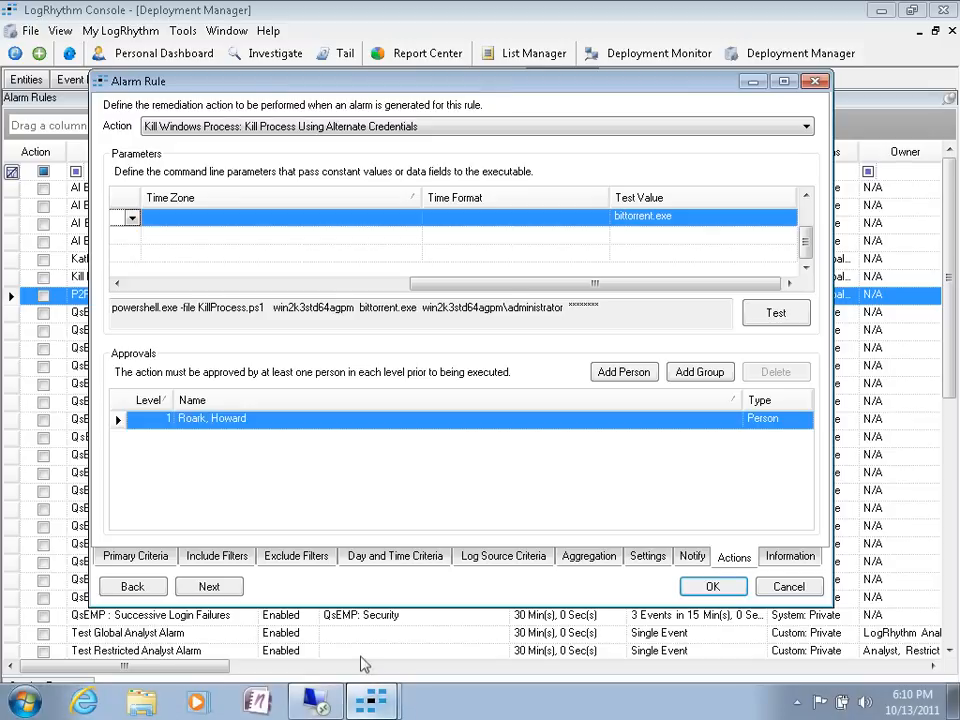
Switch to the 10.1.1.112 Remote Desktop session and launch BitTorrent there.
{"action": "left_click", "coordinate": [315, 700]}
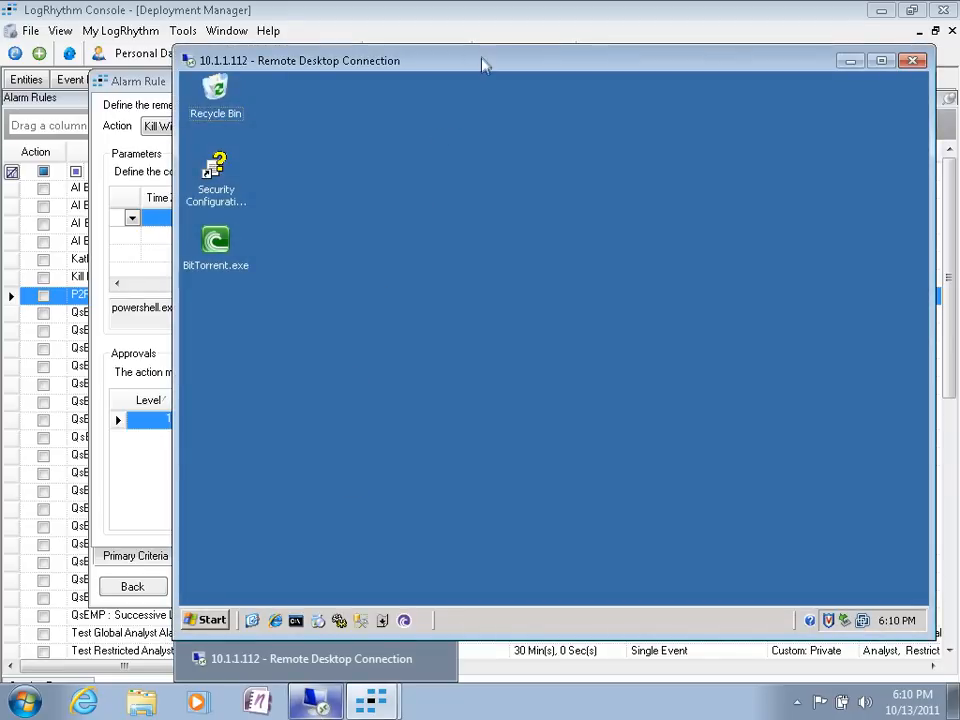
{"action": "left_click_drag", "start_coordinate": [454, 58], "coordinate": [426, 50]}
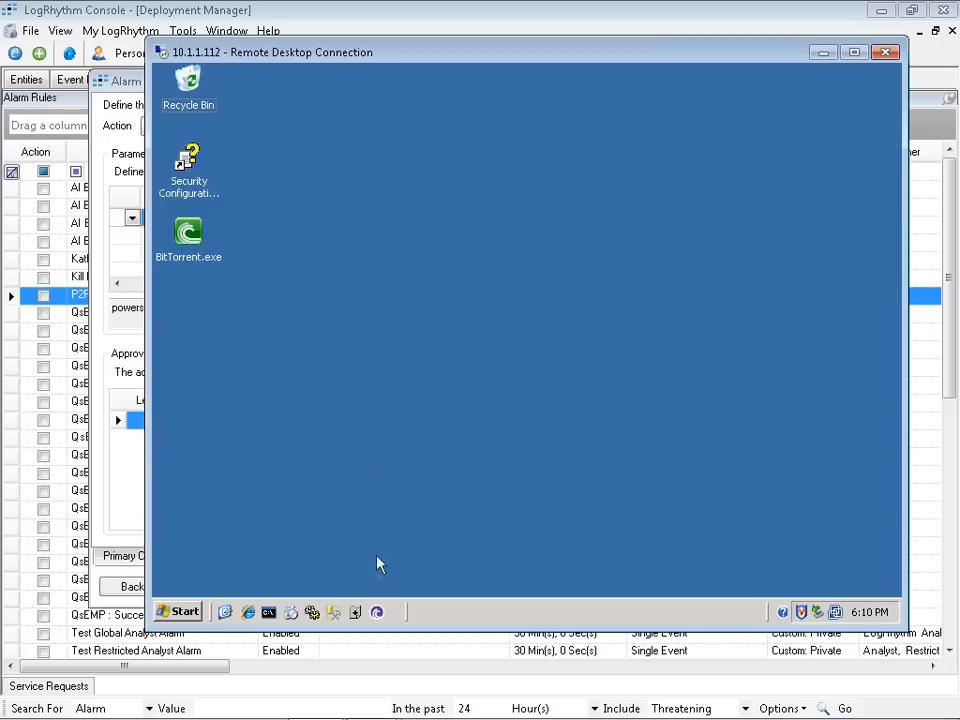
{"action": "left_click", "coordinate": [377, 613]}
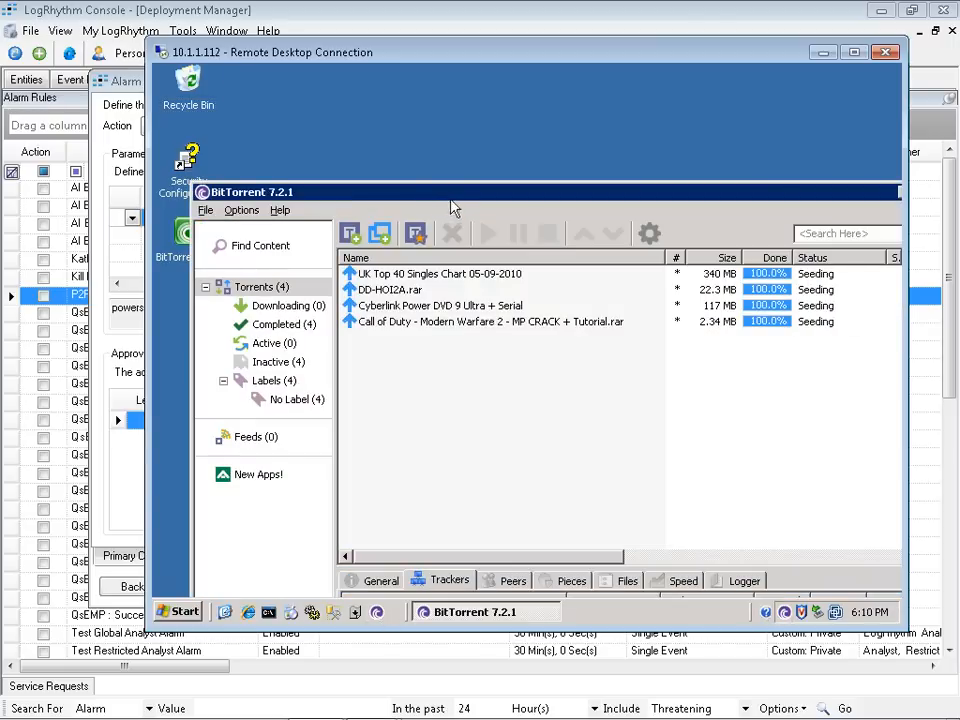
{"action": "left_click_drag", "start_coordinate": [443, 201], "coordinate": [438, 176]}
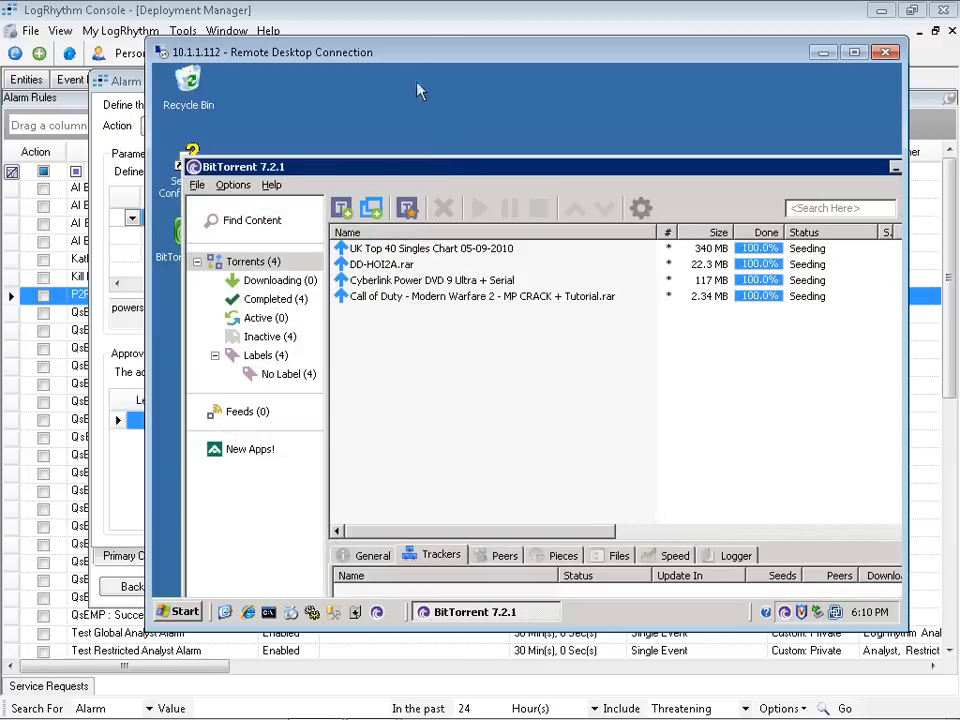
{"action": "left_click_drag", "start_coordinate": [422, 52], "coordinate": [452, 77]}
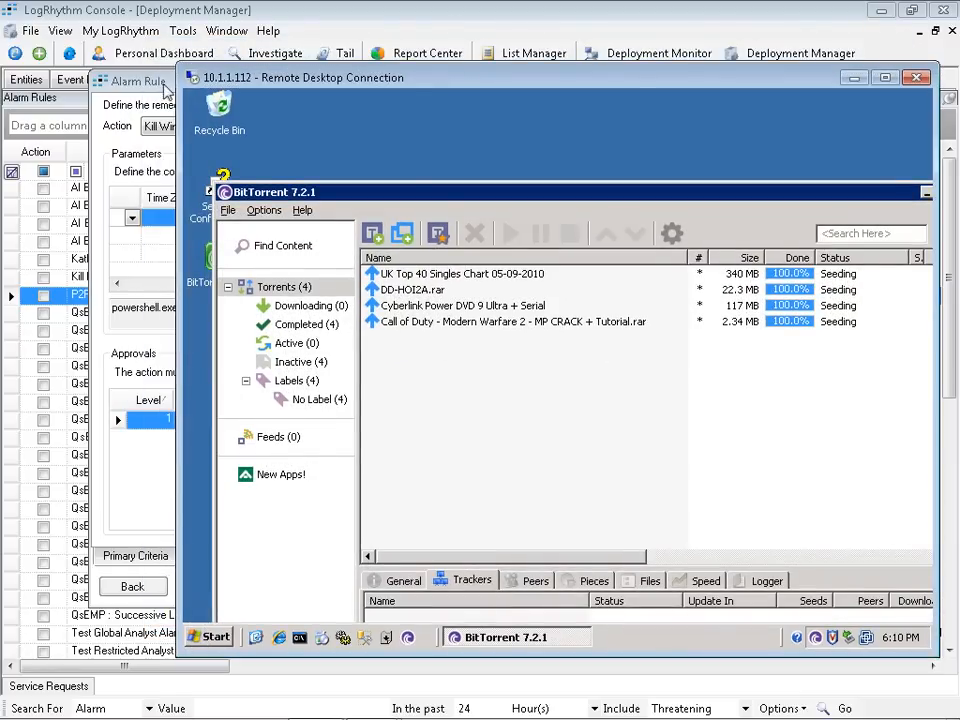
Test the Kill Windows Process action from the alarm rule, check BitTorrent on the remote desktop, and dismiss the test report.
{"action": "left_click", "coordinate": [159, 84]}
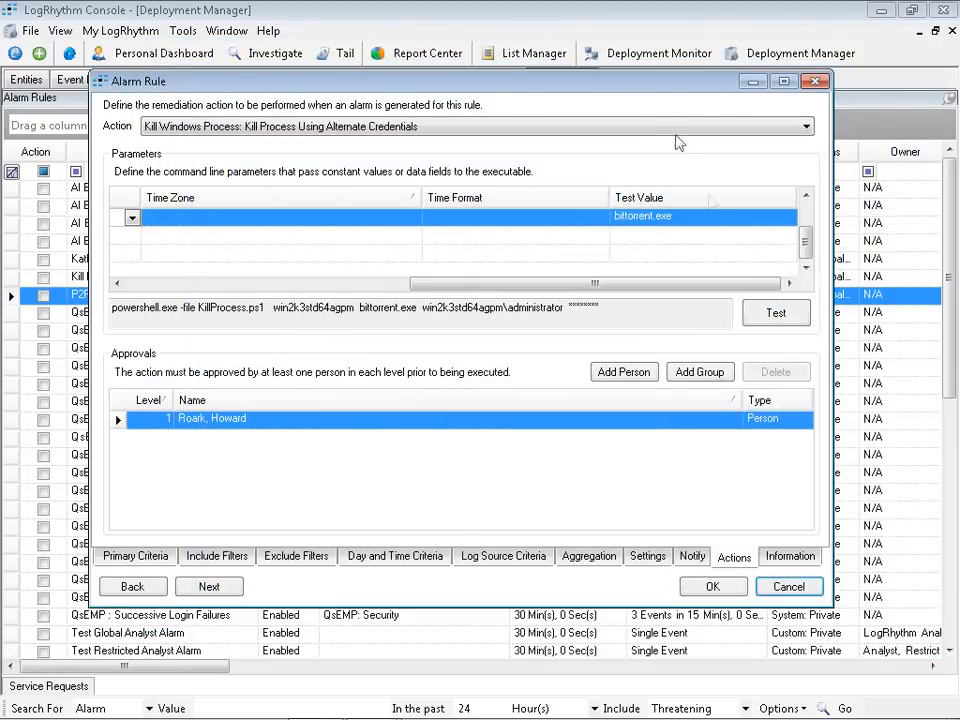
{"action": "left_click", "coordinate": [779, 316]}
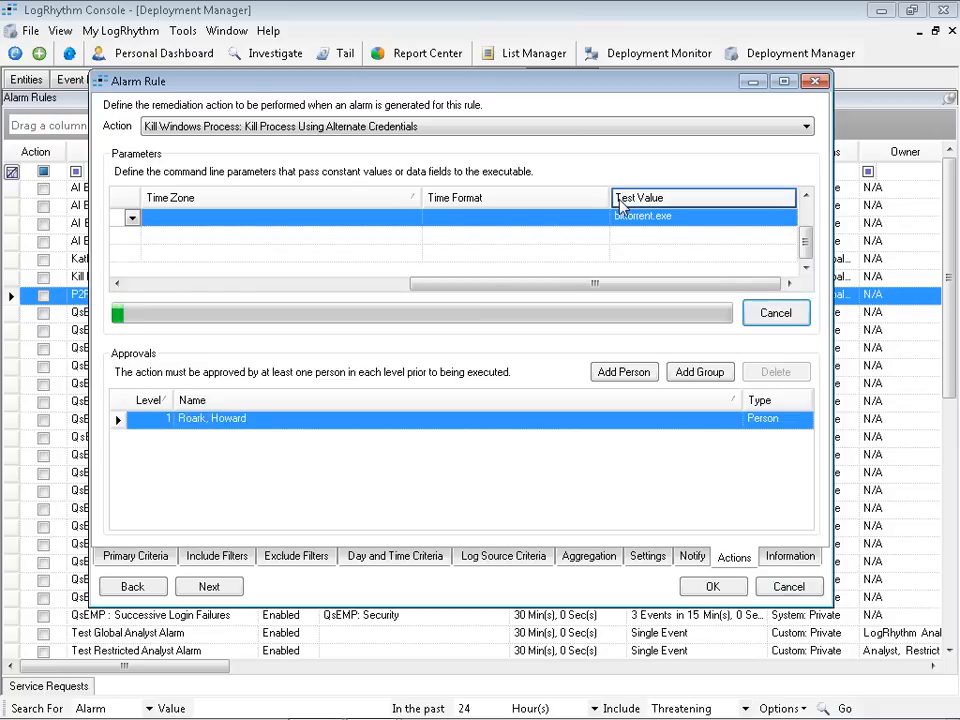
{"action": "key", "text": "alt+Tab"}
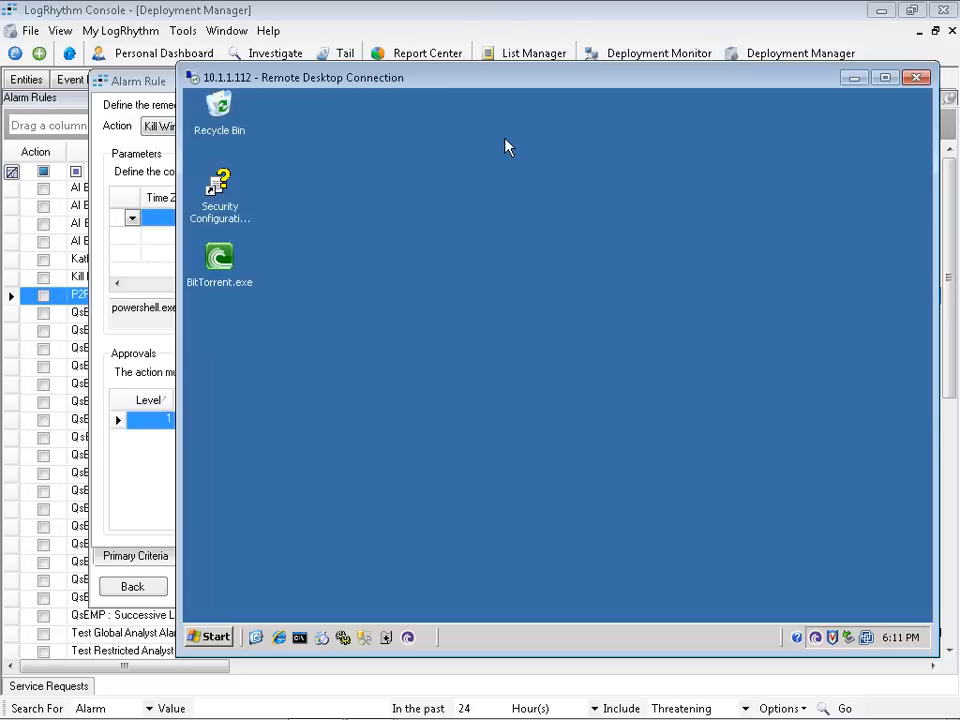
{"action": "left_click", "coordinate": [158, 84]}
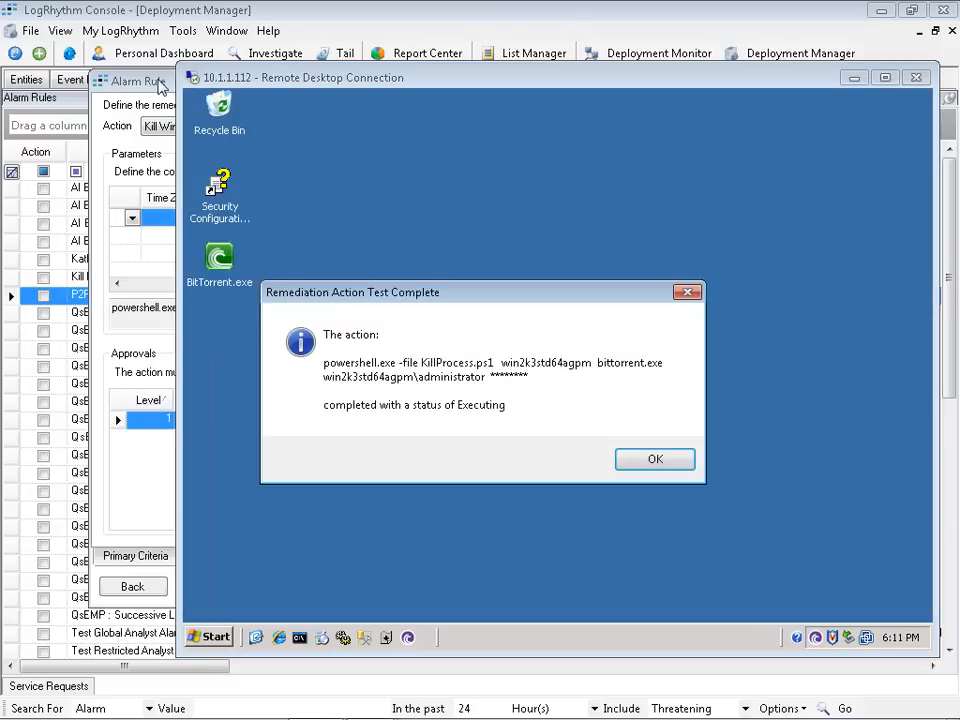
{"action": "left_click", "coordinate": [655, 463]}
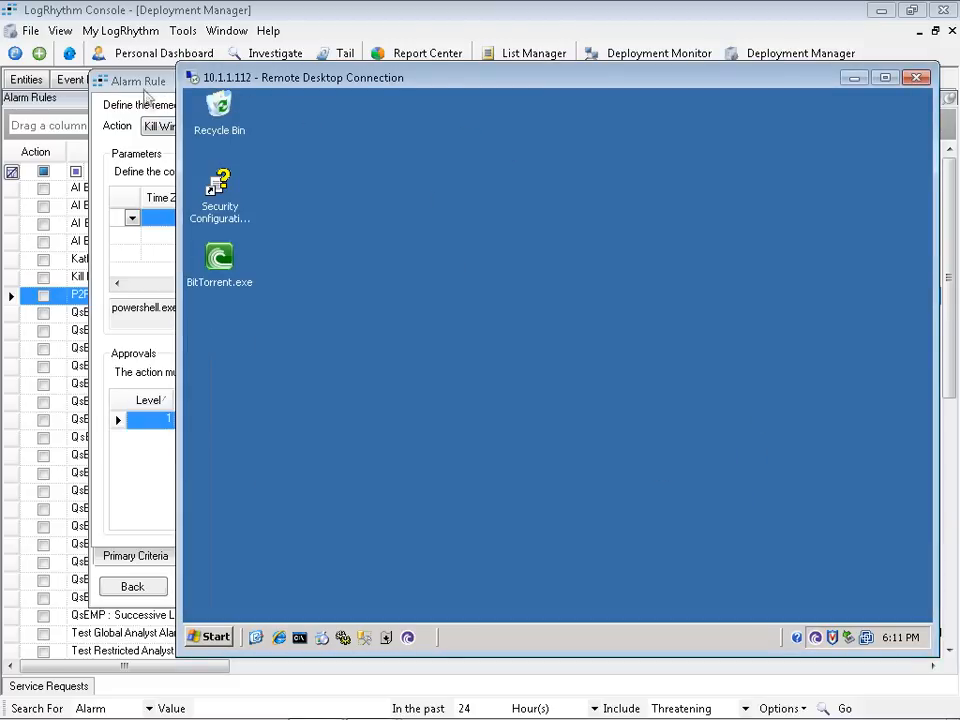
{"action": "left_click", "coordinate": [141, 85]}
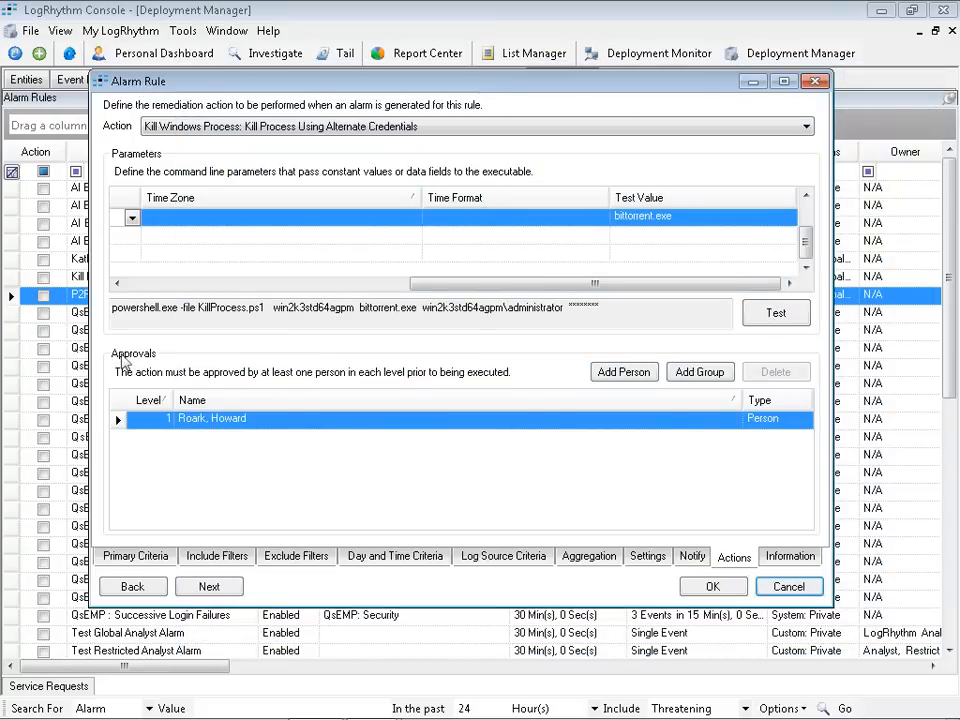
Delete the existing person from the remediation action's approvals.
{"action": "left_click", "coordinate": [315, 422]}
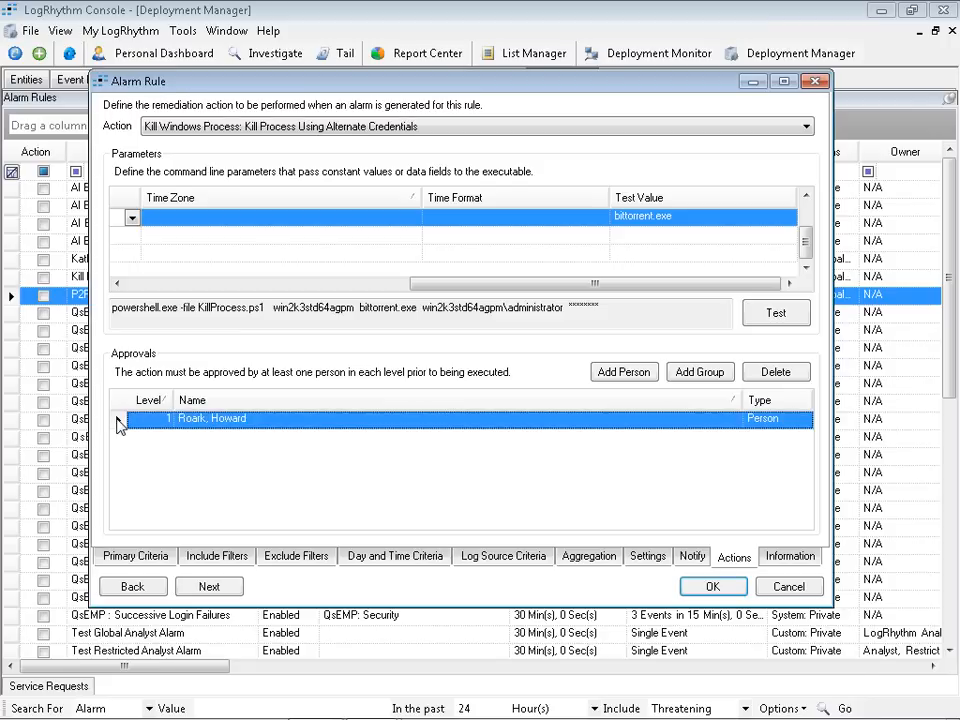
{"action": "key", "text": "Delete"}
{"action": "left_click", "coordinate": [495, 375]}
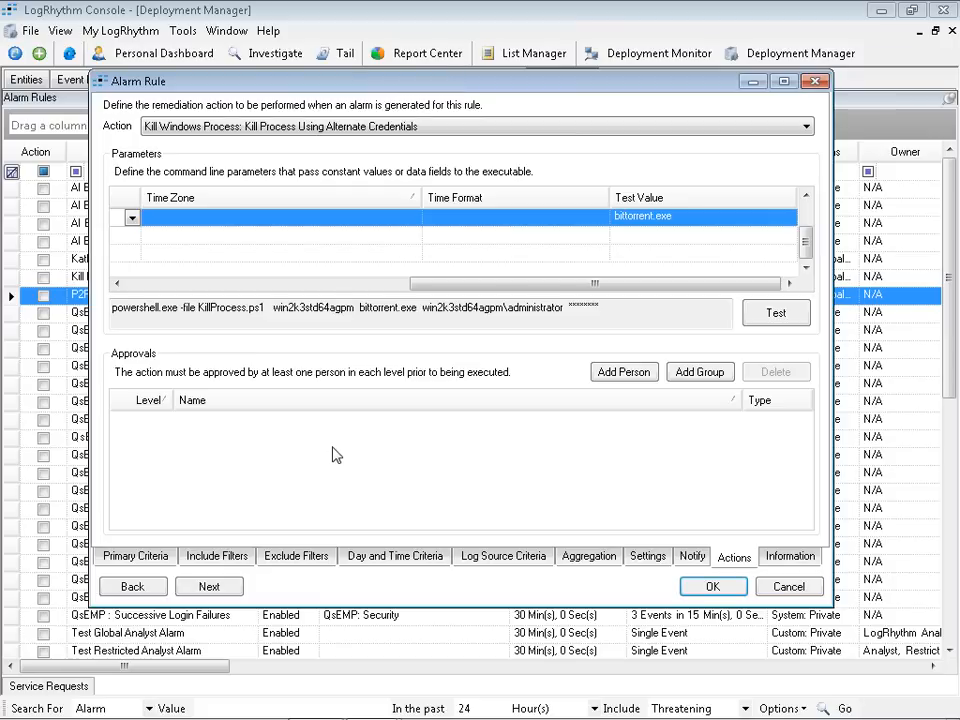
Add the previously assigned individual back as an approver, picking from the Individual person records.
{"action": "left_click", "coordinate": [625, 372]}
{"action": "left_click", "coordinate": [221, 197]}
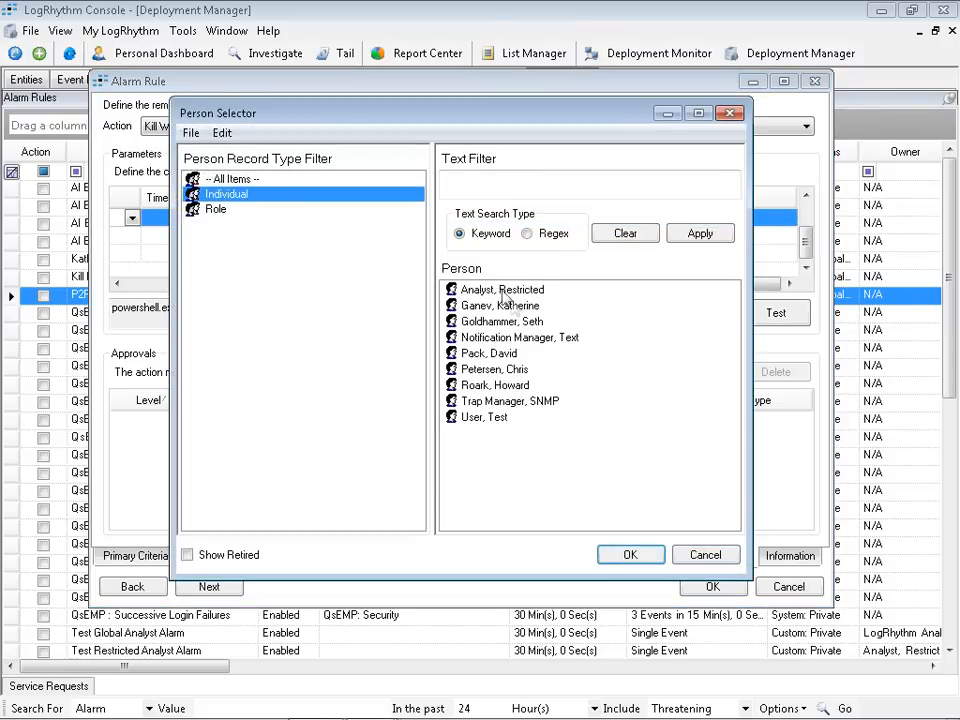
{"action": "left_click", "coordinate": [490, 386]}
{"action": "double_click", "coordinate": [490, 386]}
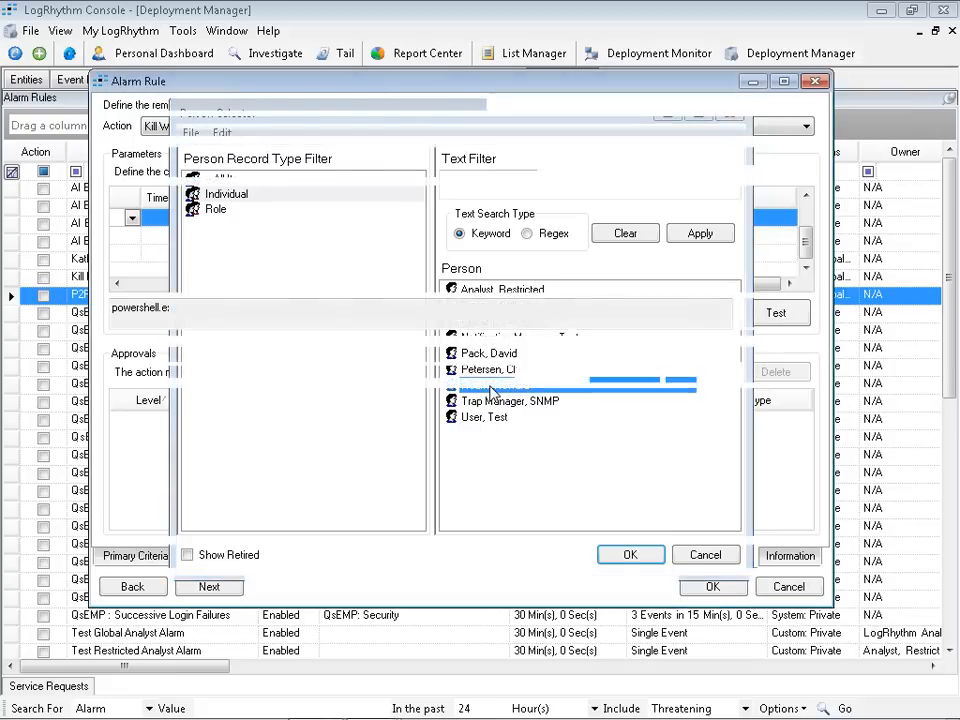
Add the System Admins group to the action's approvals.
{"action": "left_click", "coordinate": [700, 372]}
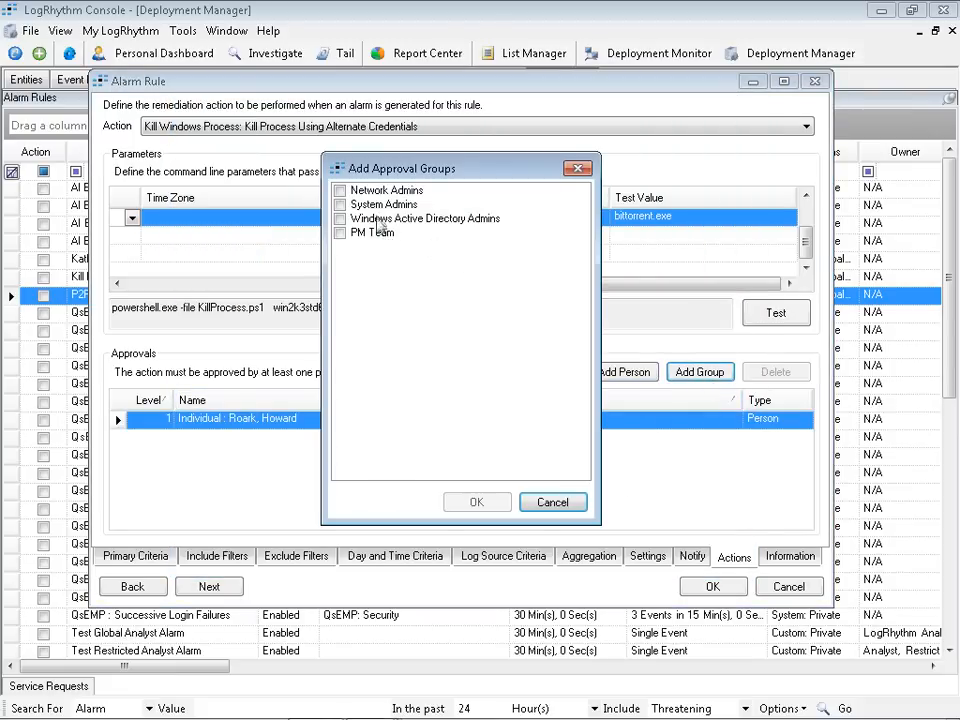
{"action": "left_click", "coordinate": [340, 204]}
{"action": "left_click", "coordinate": [493, 504]}
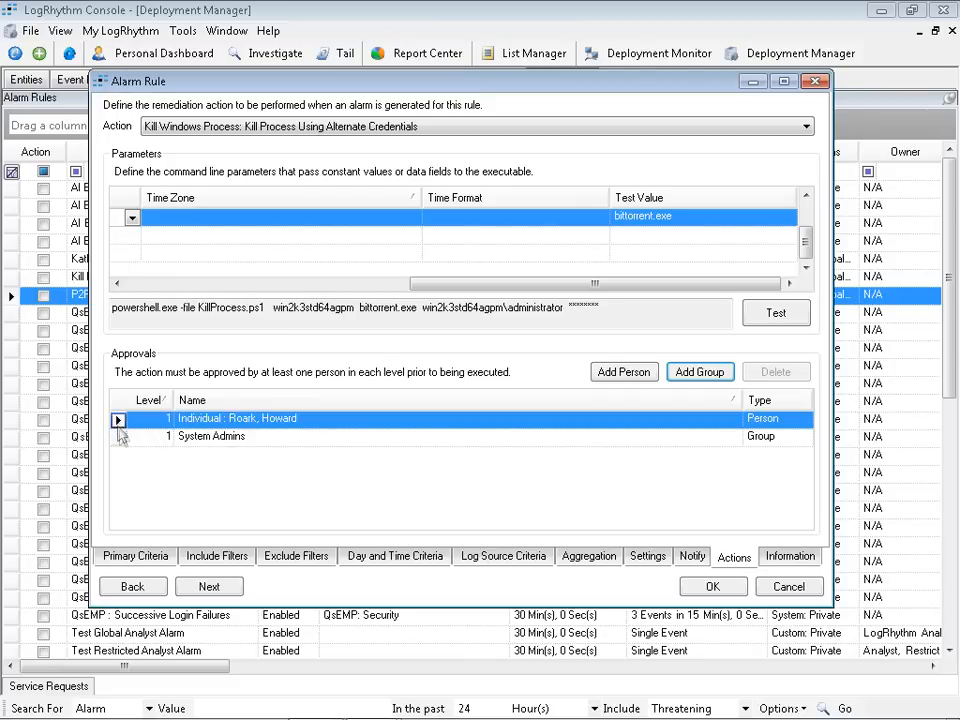
Set the approval level of the System Admins group to 2 and compare it with the individual approver's entry.
{"action": "left_click", "coordinate": [120, 437]}
{"action": "left_click", "coordinate": [141, 425]}
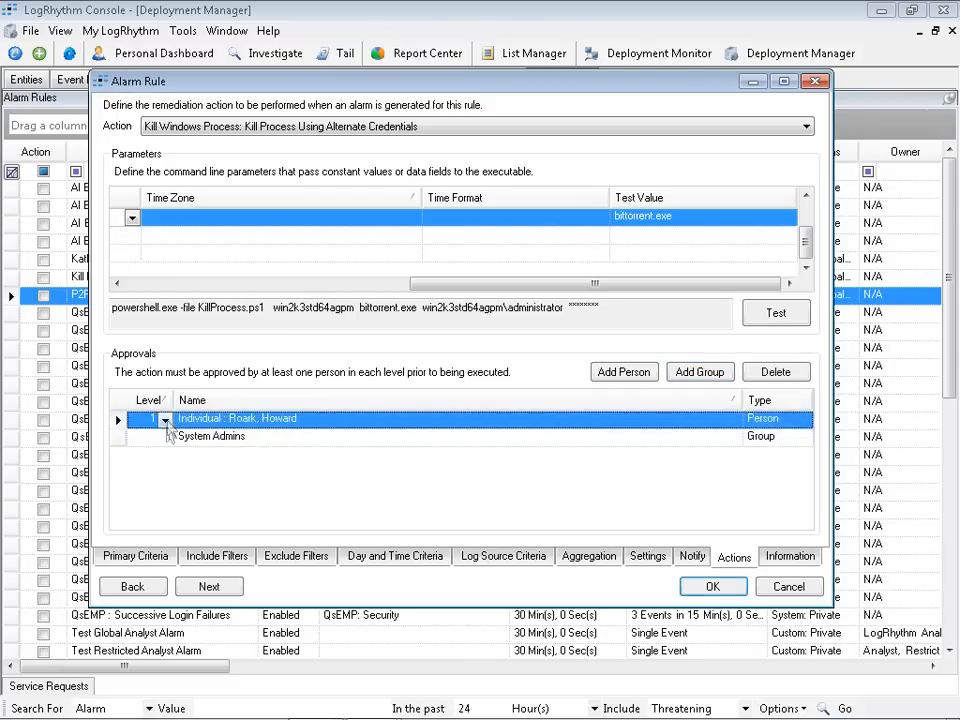
{"action": "left_click", "coordinate": [119, 439], "text": "shift"}
{"action": "left_click", "coordinate": [119, 422]}
{"action": "left_click", "coordinate": [121, 438]}
{"action": "left_click", "coordinate": [160, 439]}
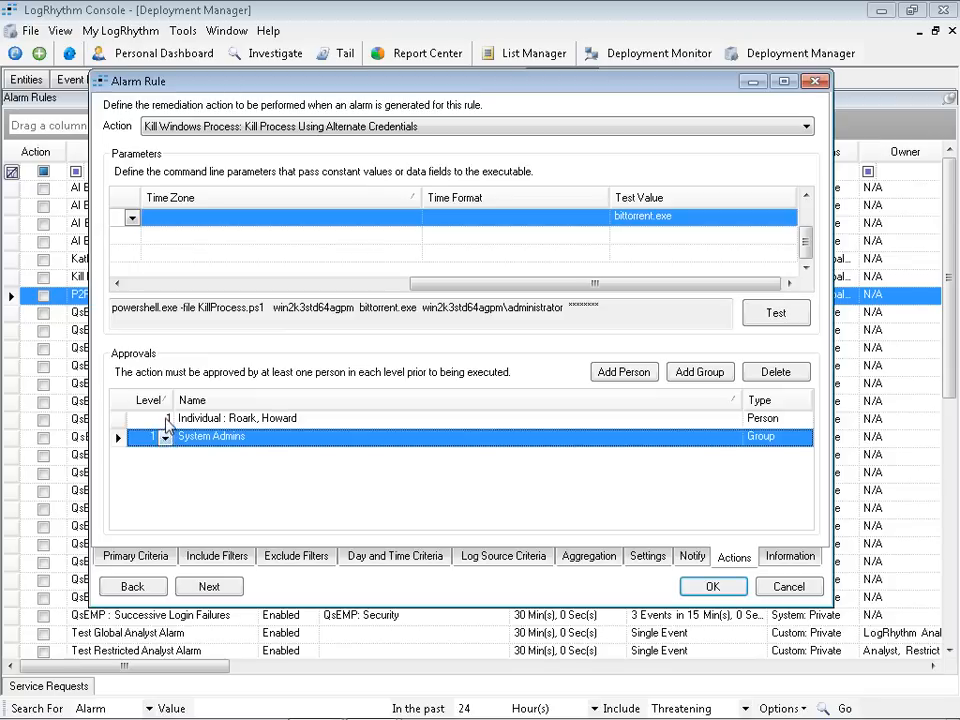
{"action": "left_click", "coordinate": [166, 440]}
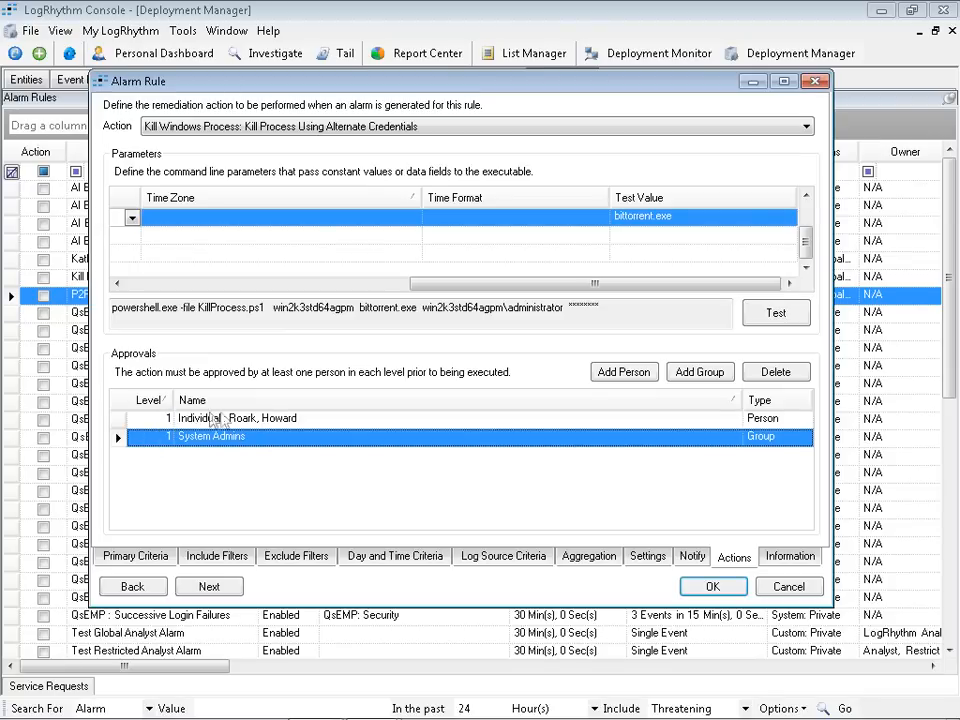
{"action": "left_click", "coordinate": [168, 446]}
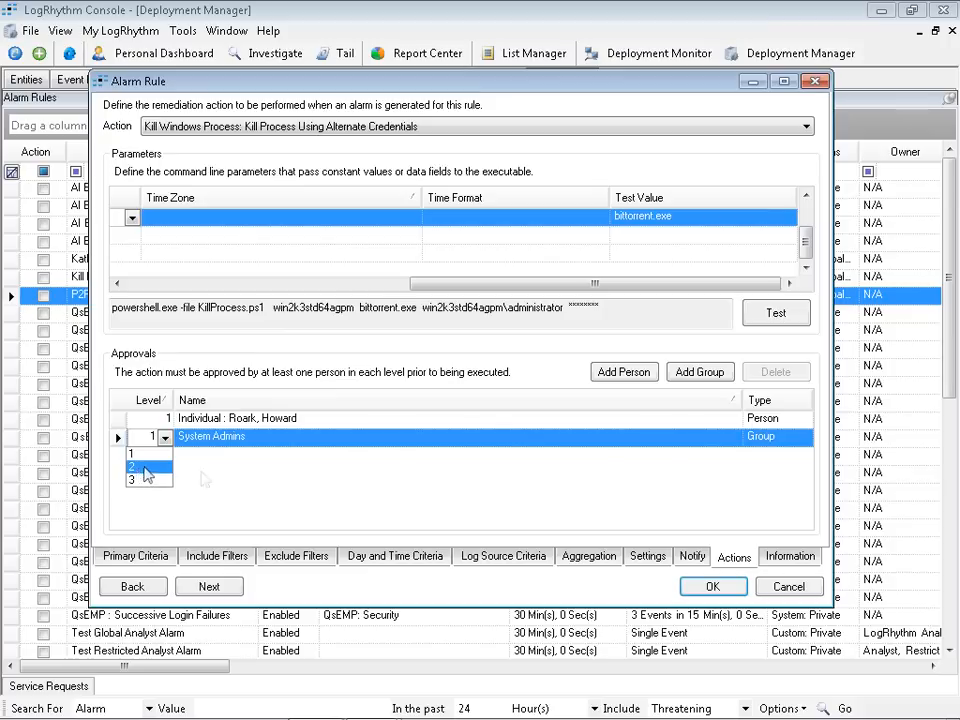
{"action": "left_click", "coordinate": [146, 467]}
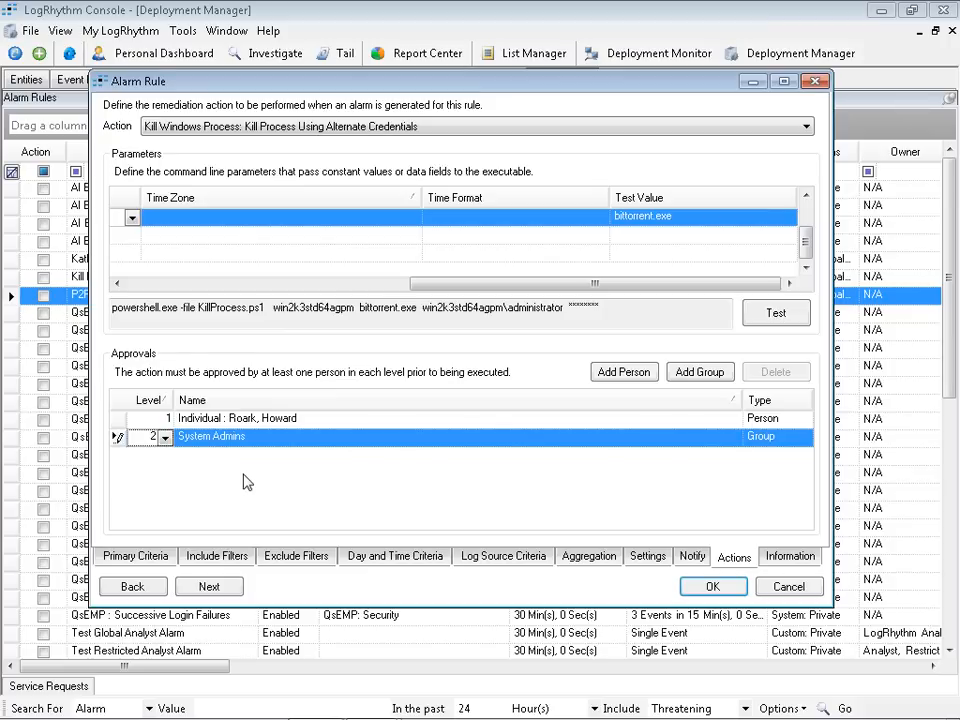
{"action": "left_click", "coordinate": [312, 424]}
{"action": "left_click", "coordinate": [317, 443]}
{"action": "left_click", "coordinate": [317, 422]}
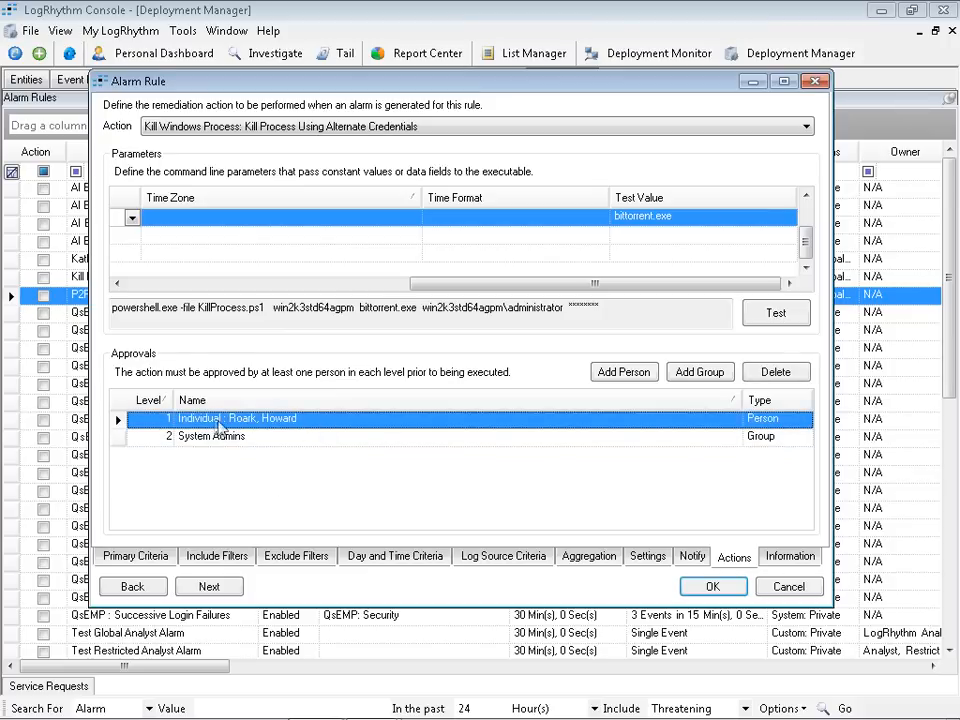
{"action": "left_click", "coordinate": [288, 443]}
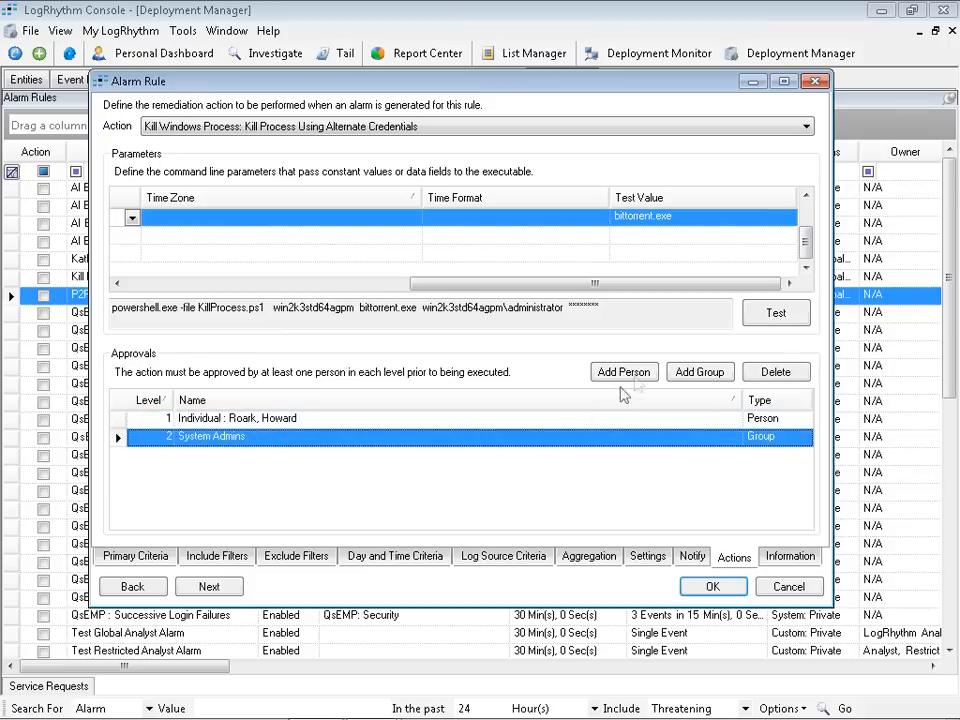
Add the PM Team group to the action's approvals.
{"action": "left_click", "coordinate": [700, 372]}
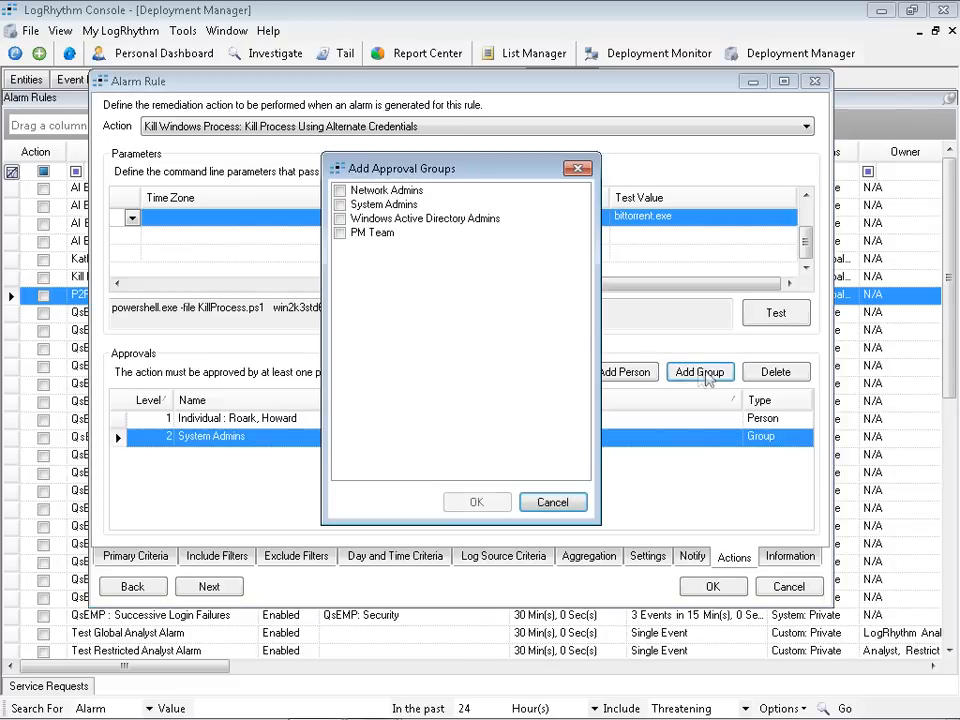
{"action": "left_click", "coordinate": [340, 233]}
{"action": "left_click", "coordinate": [480, 505]}
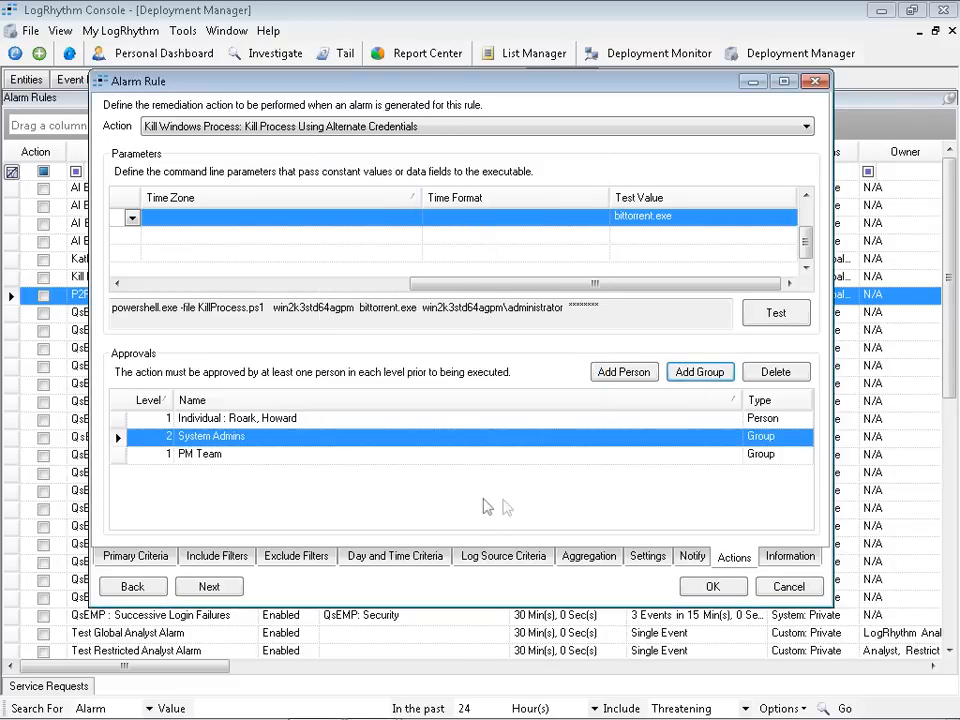
Set the approval level of the PM Team group to 3.
{"action": "left_click", "coordinate": [160, 454]}
{"action": "left_click", "coordinate": [143, 499]}
{"action": "left_click", "coordinate": [117, 450]}
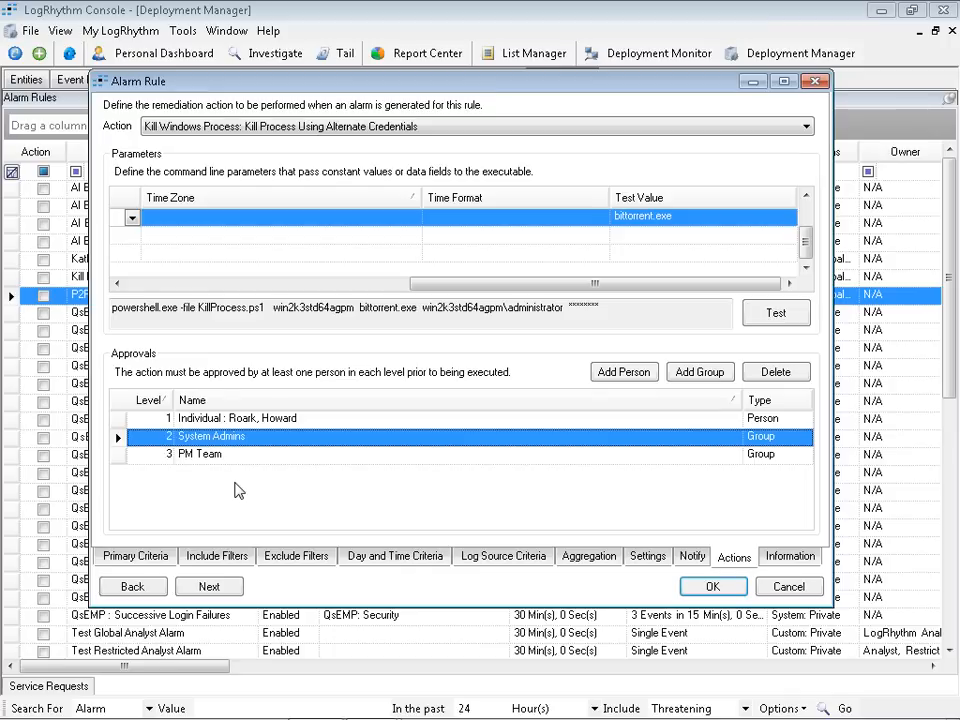
Delete the individual approver, the System Admins group and the PM Team group from the action's approvals.
{"action": "left_click", "coordinate": [120, 420]}
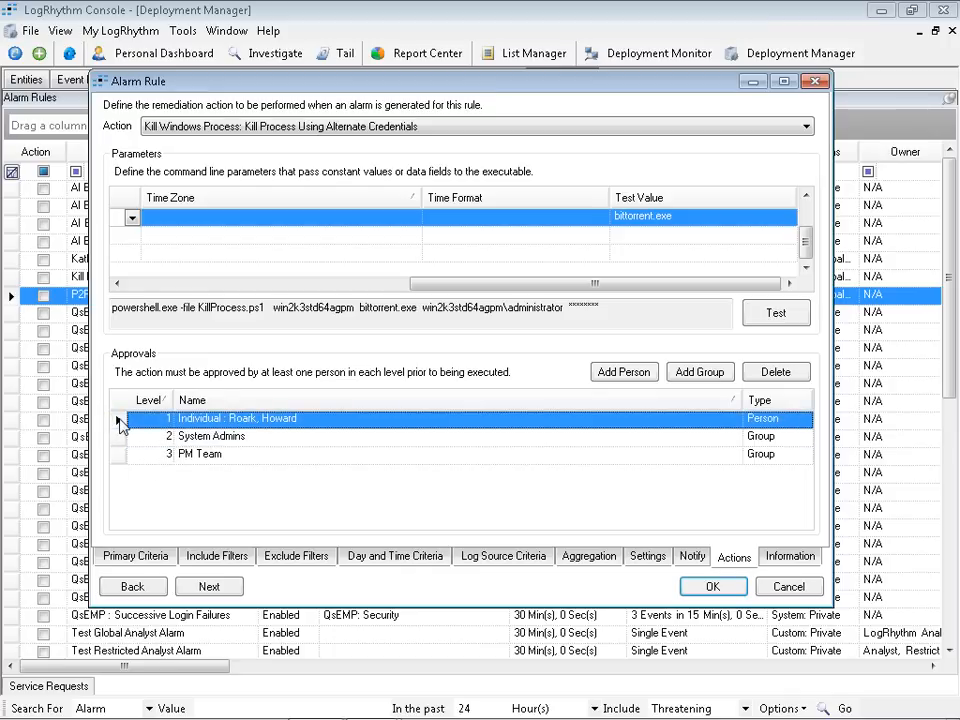
{"action": "key", "text": "Delete"}
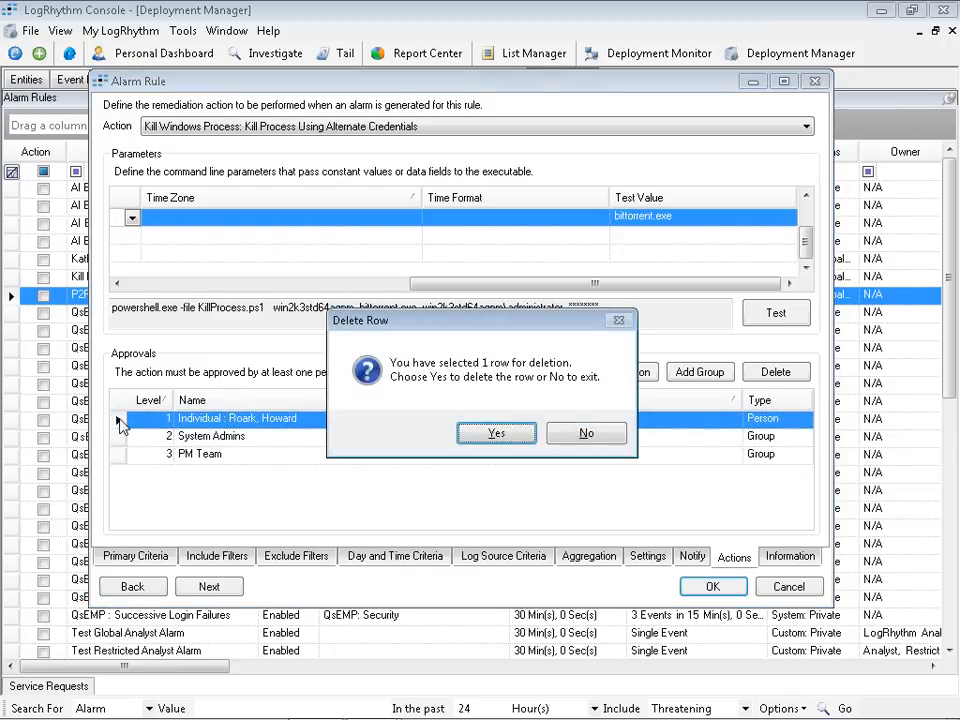
{"action": "left_click", "coordinate": [495, 433]}
{"action": "left_click", "coordinate": [138, 421]}
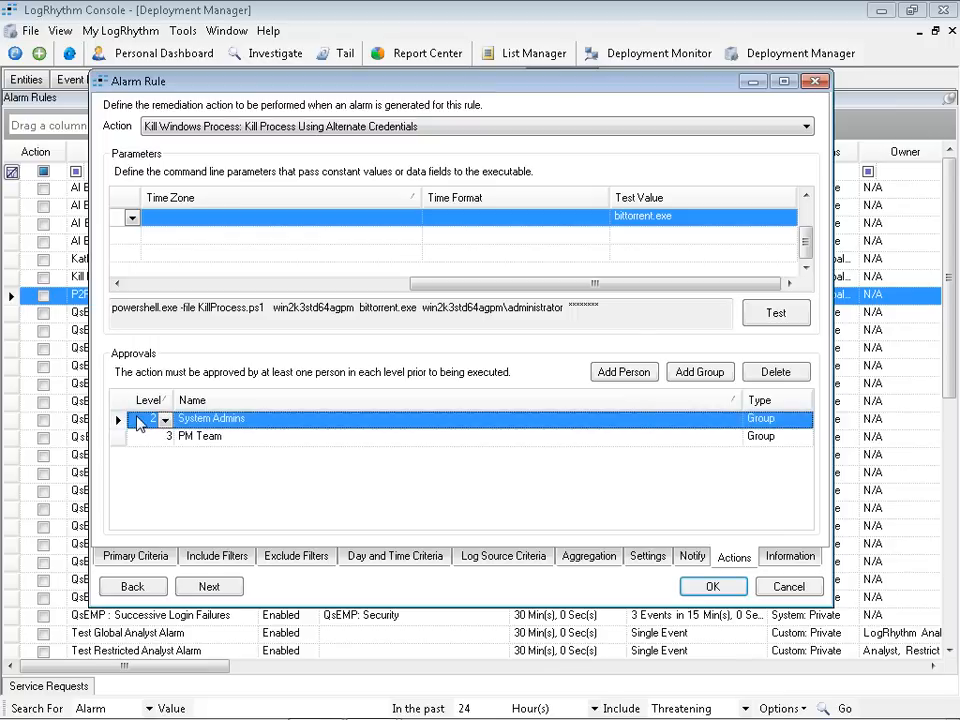
{"action": "key", "text": "Delete"}
{"action": "left_click", "coordinate": [495, 376]}
{"action": "left_click", "coordinate": [124, 424]}
{"action": "key", "text": "Delete"}
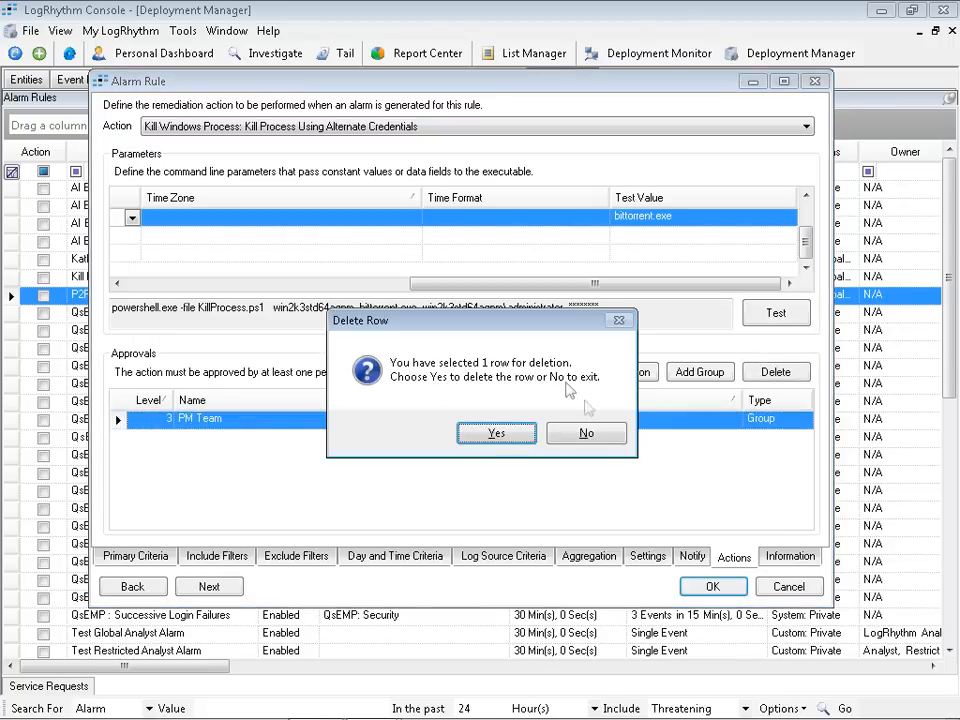
{"action": "left_click", "coordinate": [493, 433]}
Leave the person selection without adding an approver and save the alarm rule.
{"action": "left_click", "coordinate": [628, 376]}
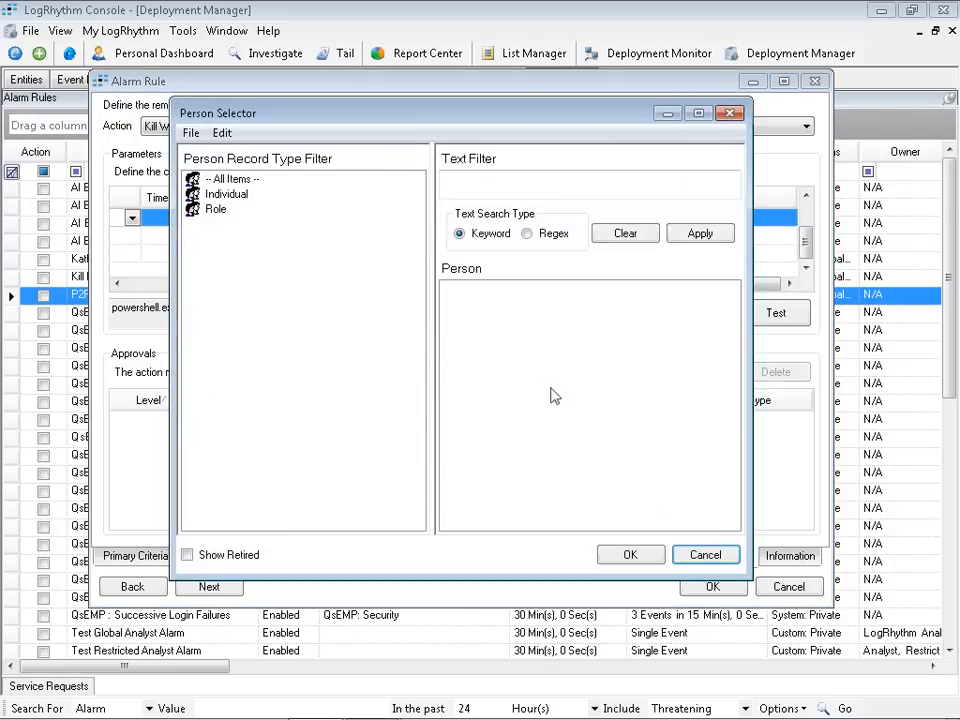
{"action": "left_click", "coordinate": [707, 555]}
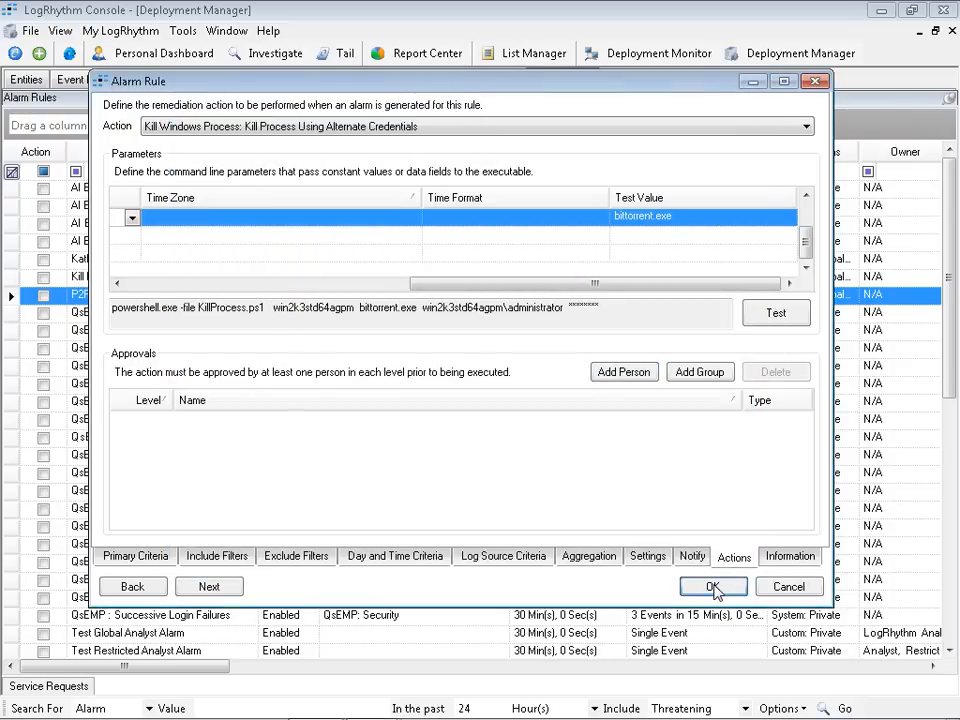
{"action": "left_click", "coordinate": [712, 587]}
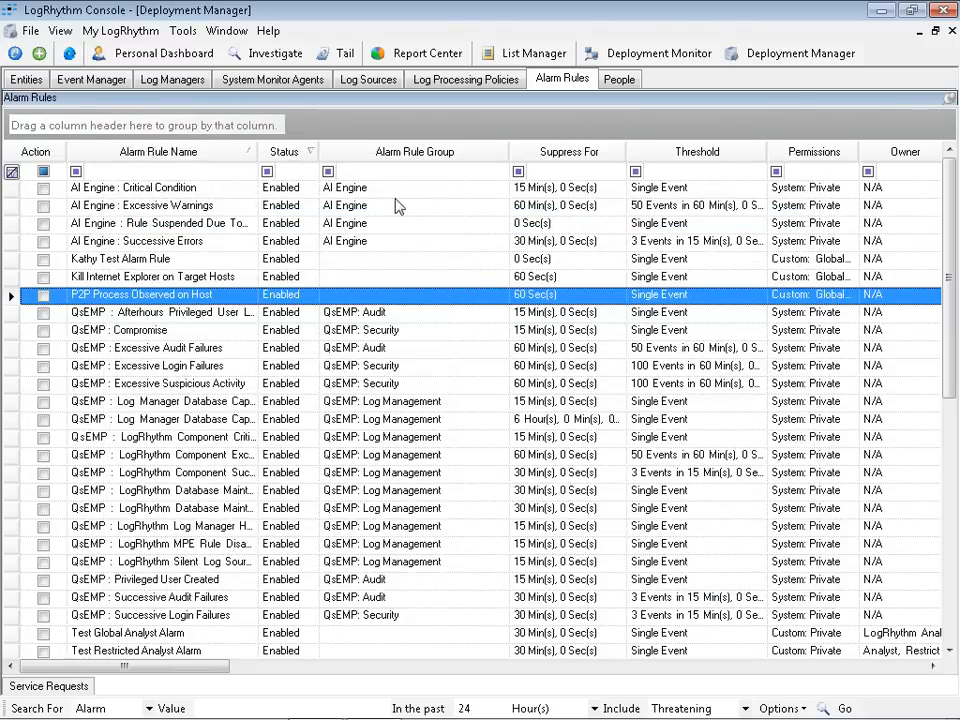
Show the Personal Dashboard in the Threat Monitoring Dashboard (1024 x 800) layout and select the newest alarm in the alarm list.
{"action": "left_click", "coordinate": [152, 55]}
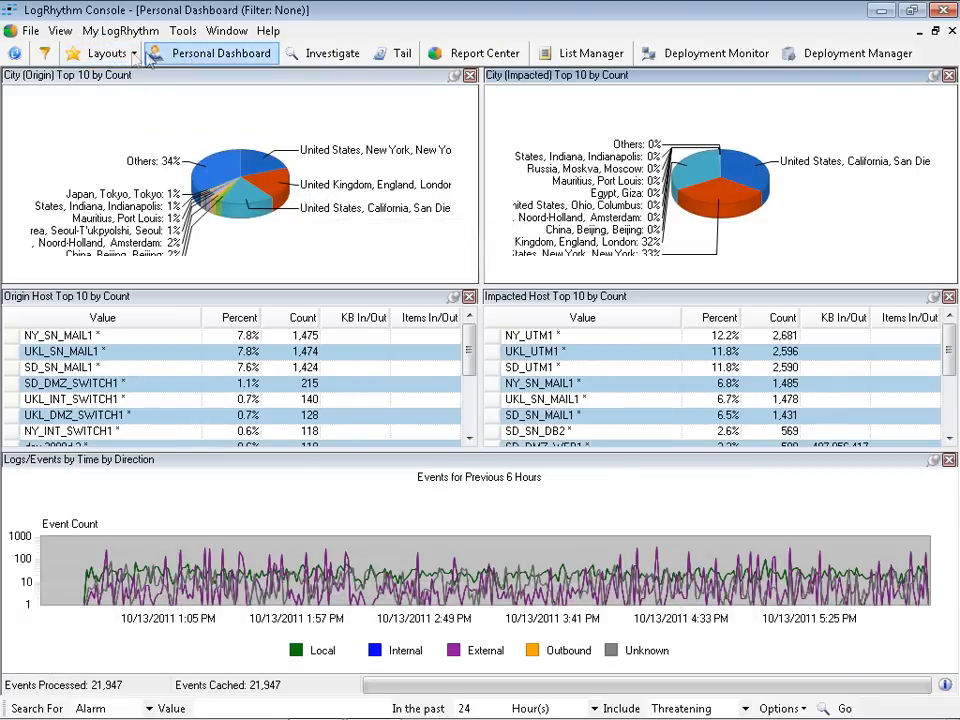
{"action": "left_click", "coordinate": [110, 53]}
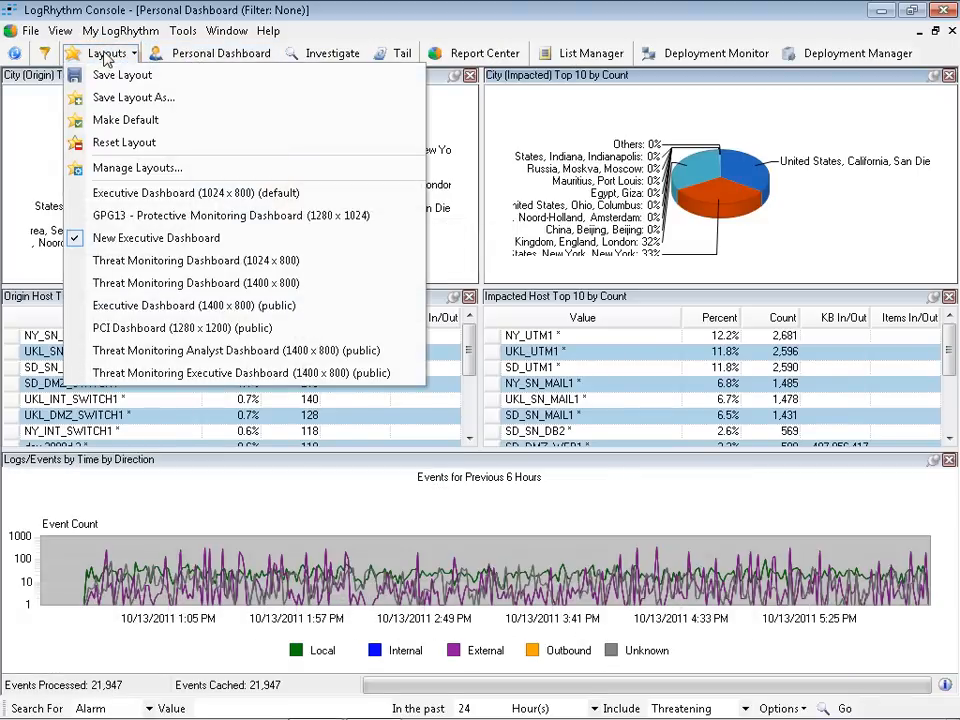
{"action": "left_click", "coordinate": [140, 259]}
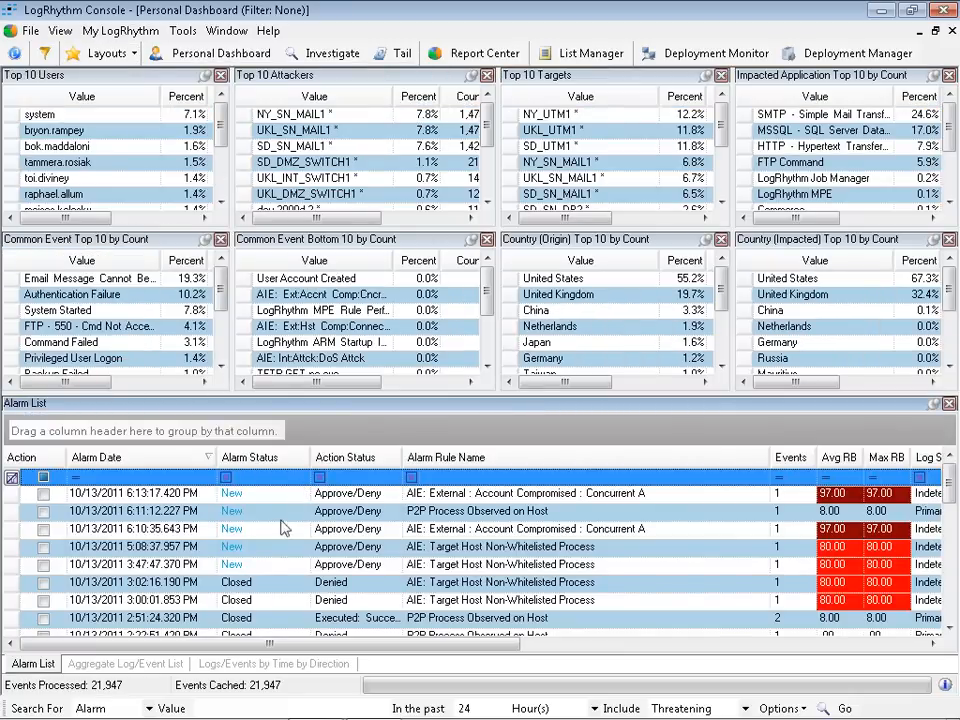
{"action": "left_click", "coordinate": [12, 497]}
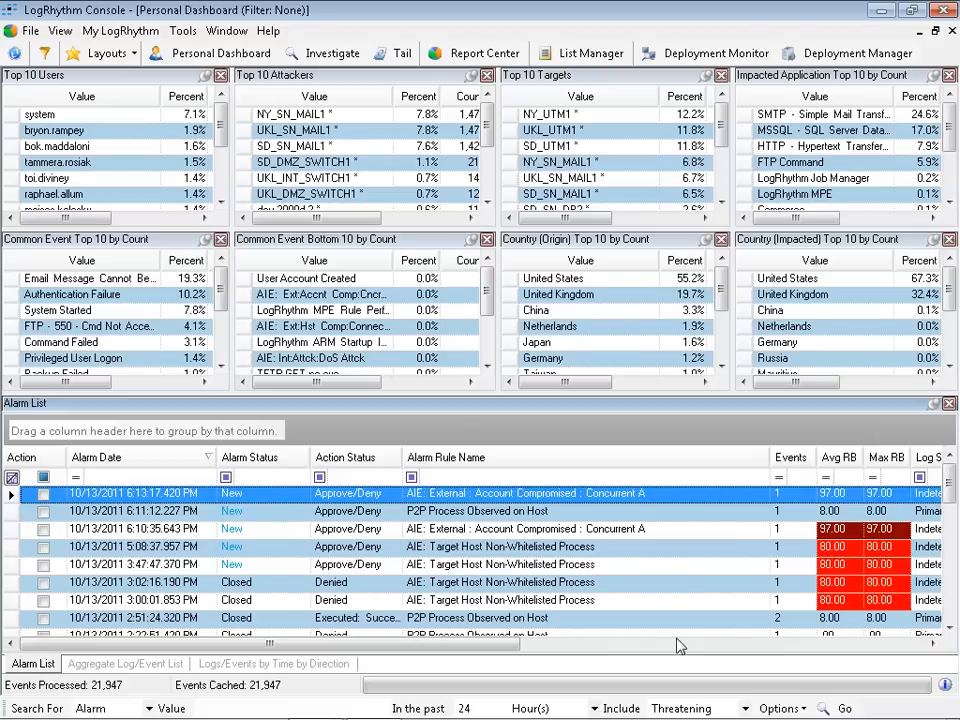
Switch to the Remote Desktop session, launch BitTorrent on the target host and return to the LogRhythm Console.
{"action": "mouse_move", "coordinate": [435, 710]}
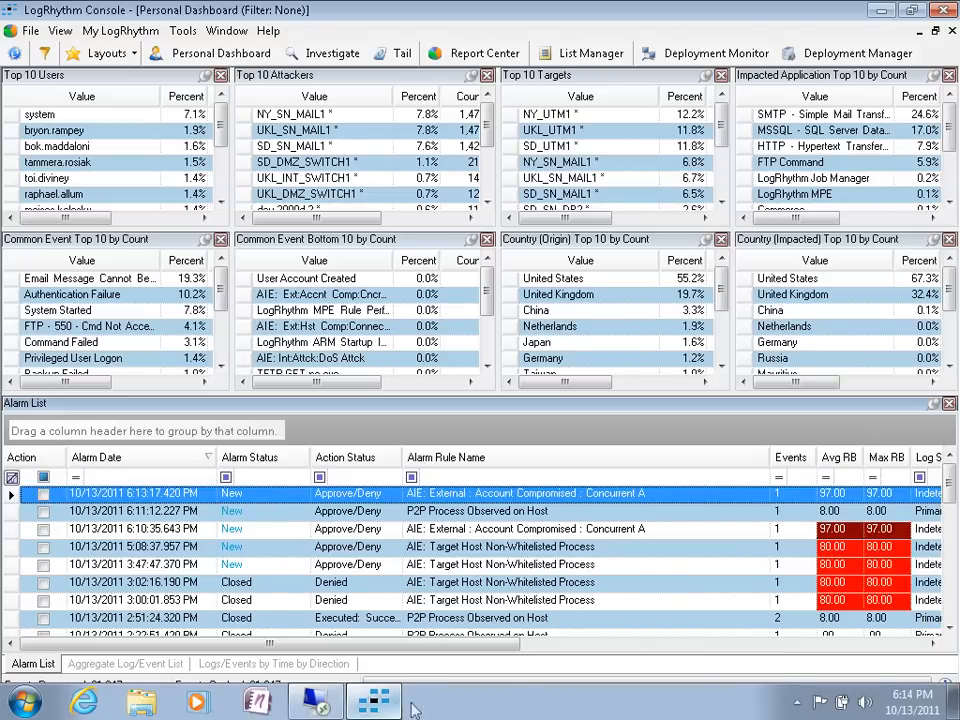
{"action": "left_click", "coordinate": [318, 703]}
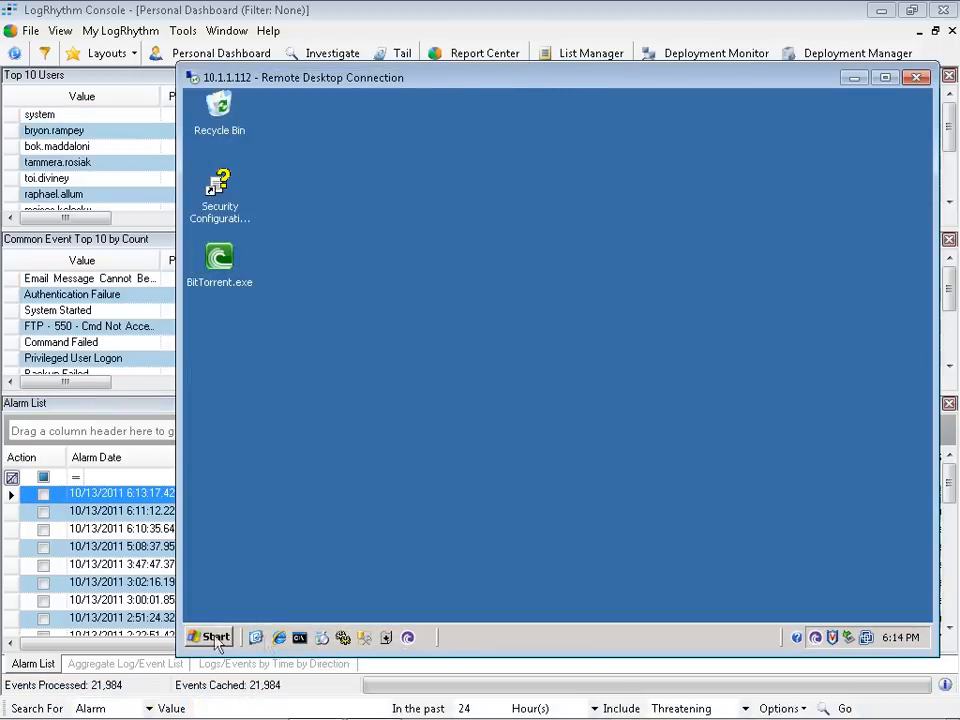
{"action": "left_click", "coordinate": [407, 637]}
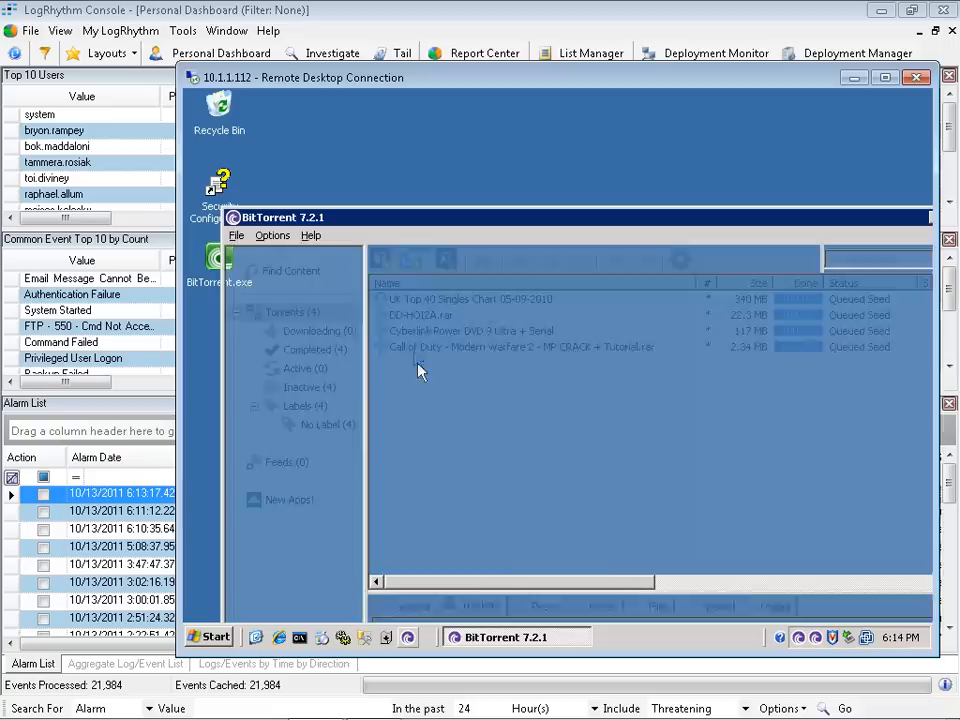
{"action": "left_click_drag", "start_coordinate": [525, 221], "coordinate": [527, 203]}
{"action": "left_click", "coordinate": [345, 17]}
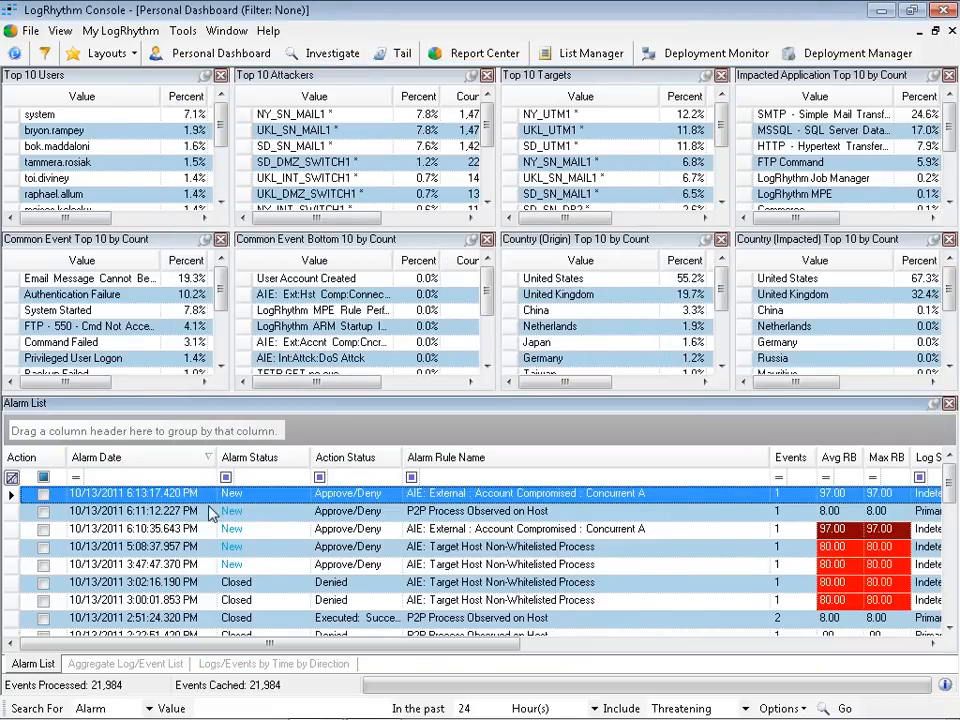
Check the newest P2P Process Observed on Host alarm and approve the remediation action of the same rule's 6:11:12 PM alarm.
{"action": "left_click", "coordinate": [12, 515]}
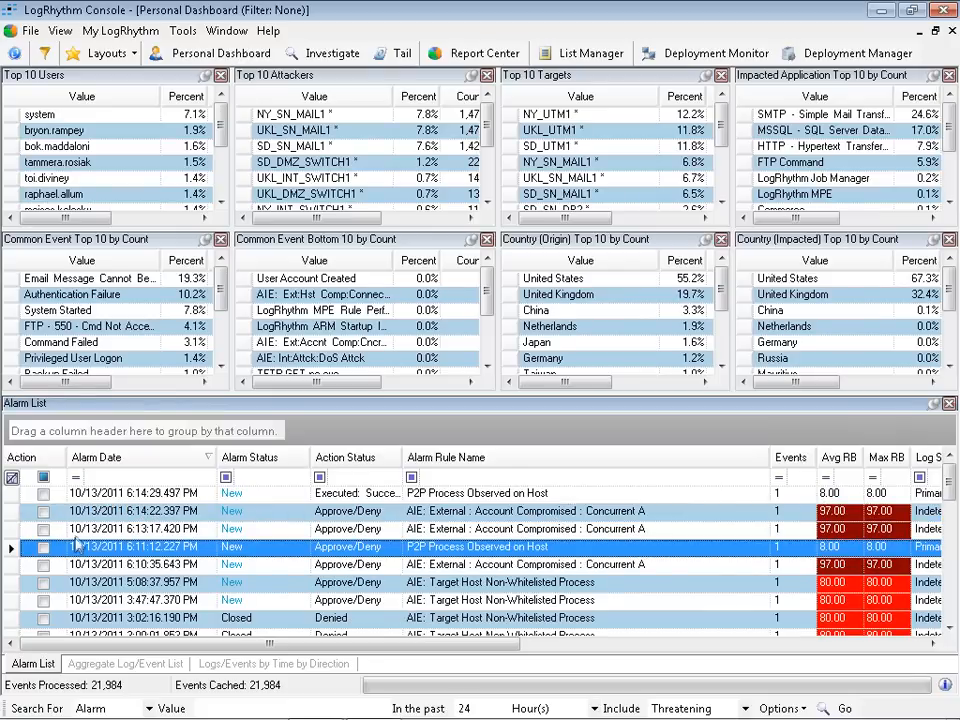
{"action": "left_click", "coordinate": [12, 494]}
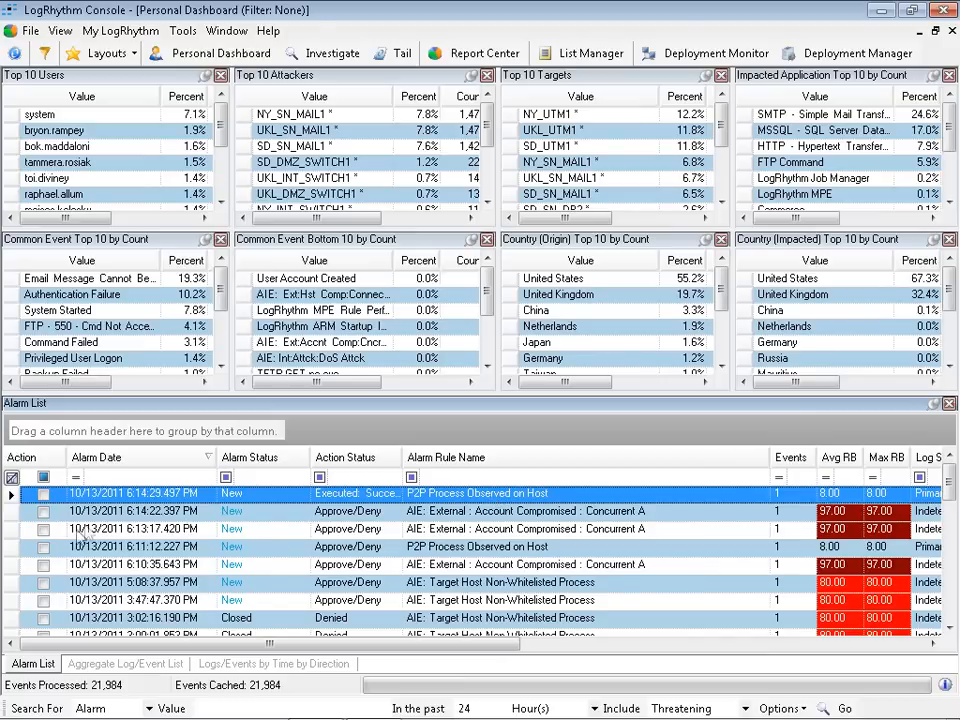
{"action": "left_click", "coordinate": [10, 548]}
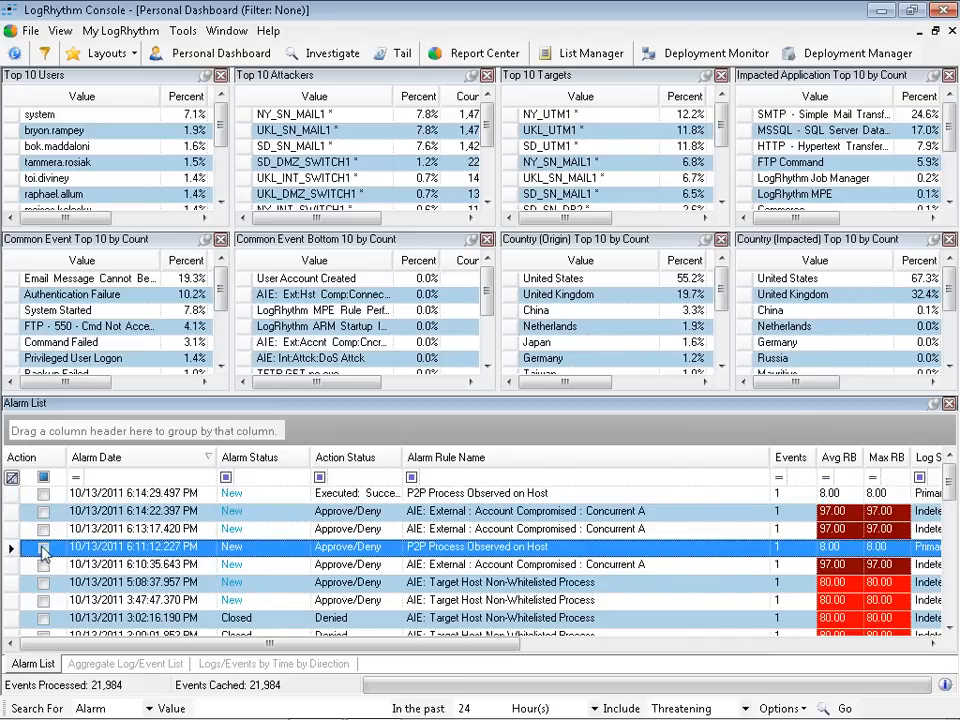
{"action": "left_click", "coordinate": [43, 547]}
{"action": "right_click", "coordinate": [91, 550]}
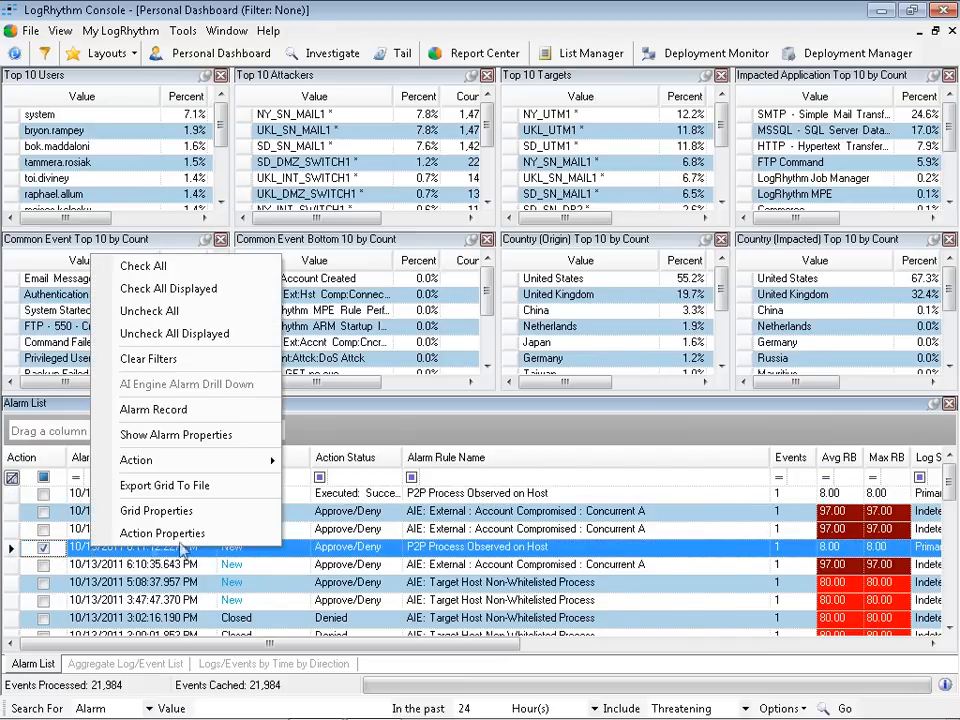
{"action": "mouse_move", "coordinate": [257, 466]}
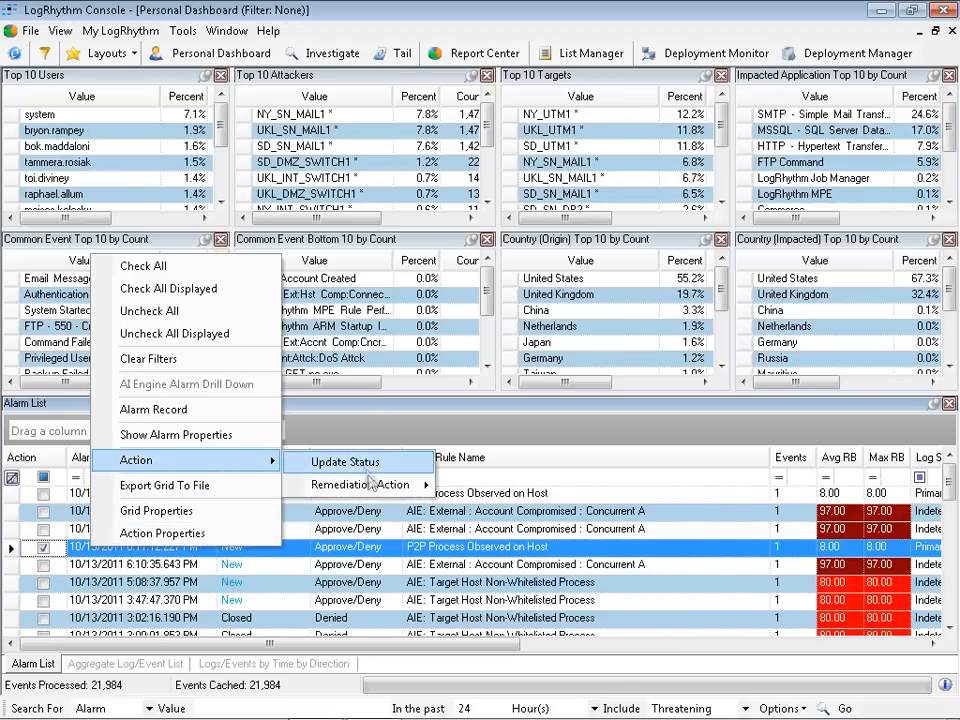
{"action": "mouse_move", "coordinate": [372, 489]}
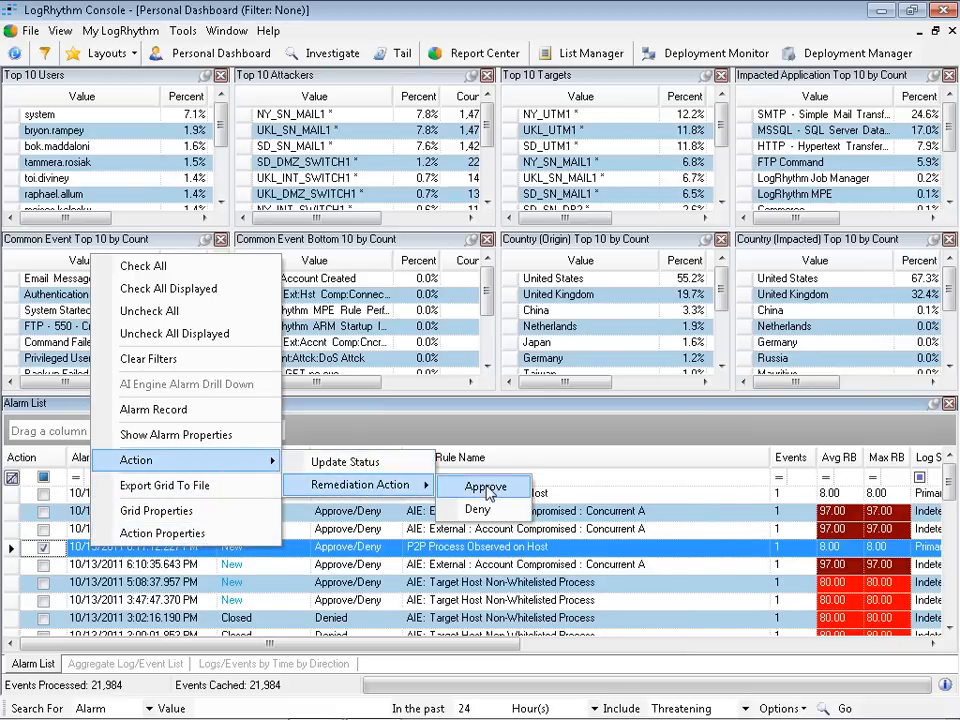
{"action": "left_click", "coordinate": [487, 488]}
{"action": "left_click", "coordinate": [537, 432]}
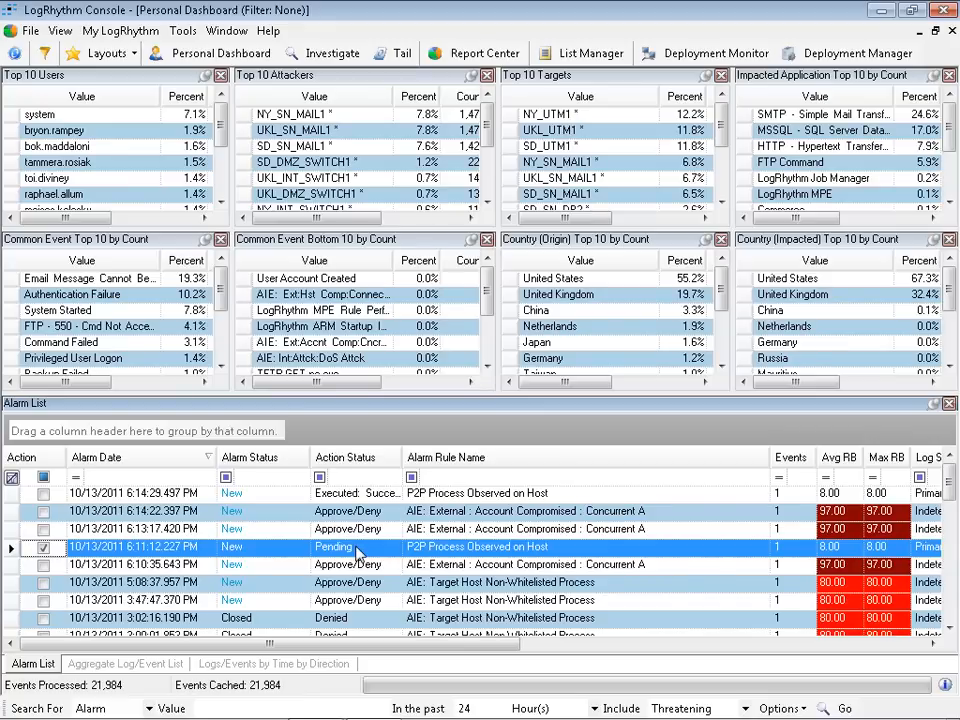
Check in the Remote Desktop session whether BitTorrent is still running on the target host, and return to the LogRhythm Console.
{"action": "mouse_move", "coordinate": [318, 706]}
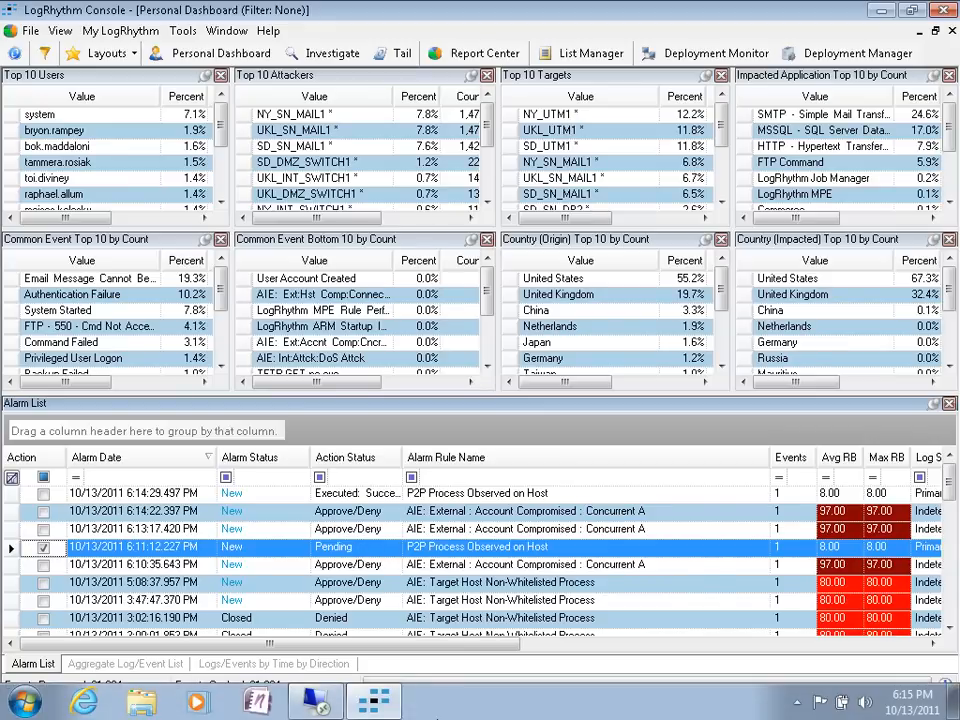
{"action": "left_click", "coordinate": [318, 706]}
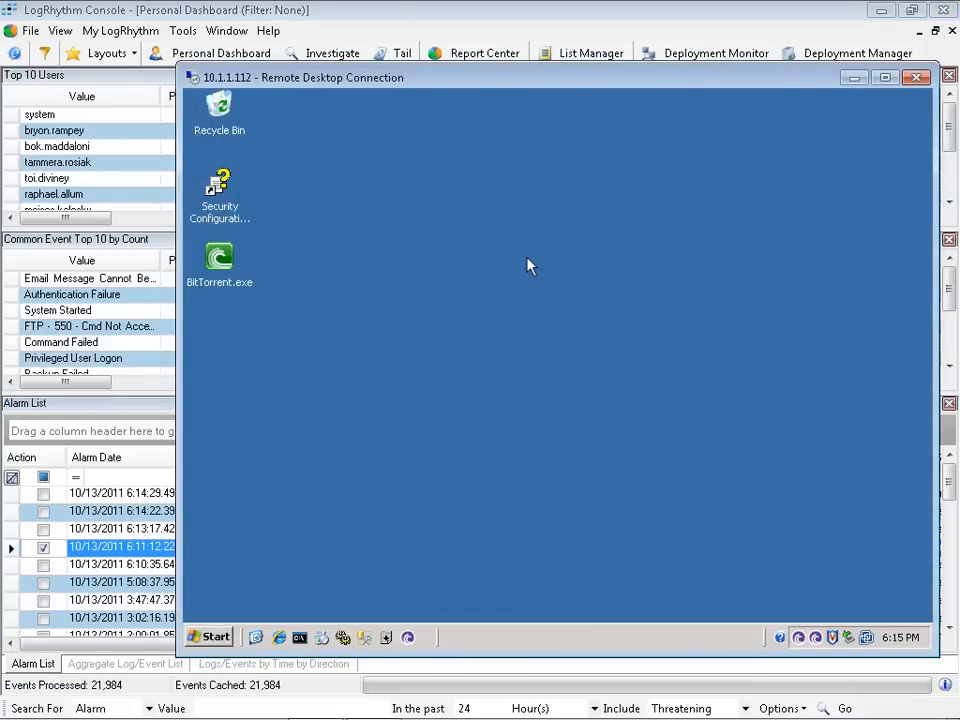
{"action": "left_click", "coordinate": [854, 78]}
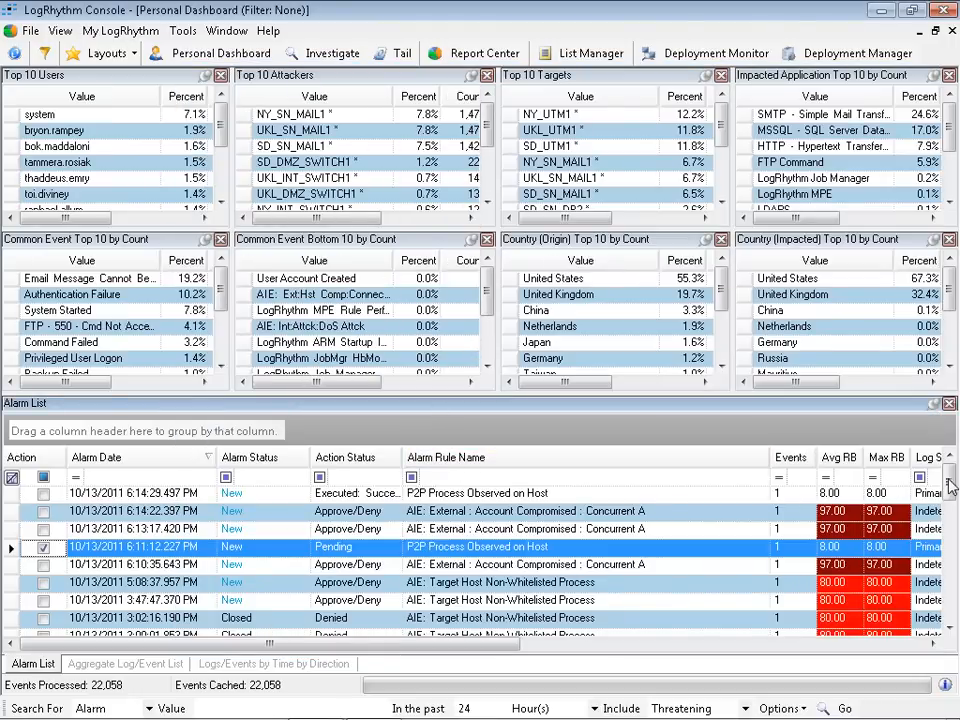
Open the action properties of the 10:16:18 AM Account Compromised alarm and review the remediation command.
{"action": "left_click_drag", "start_coordinate": [948, 487], "coordinate": [945, 594]}
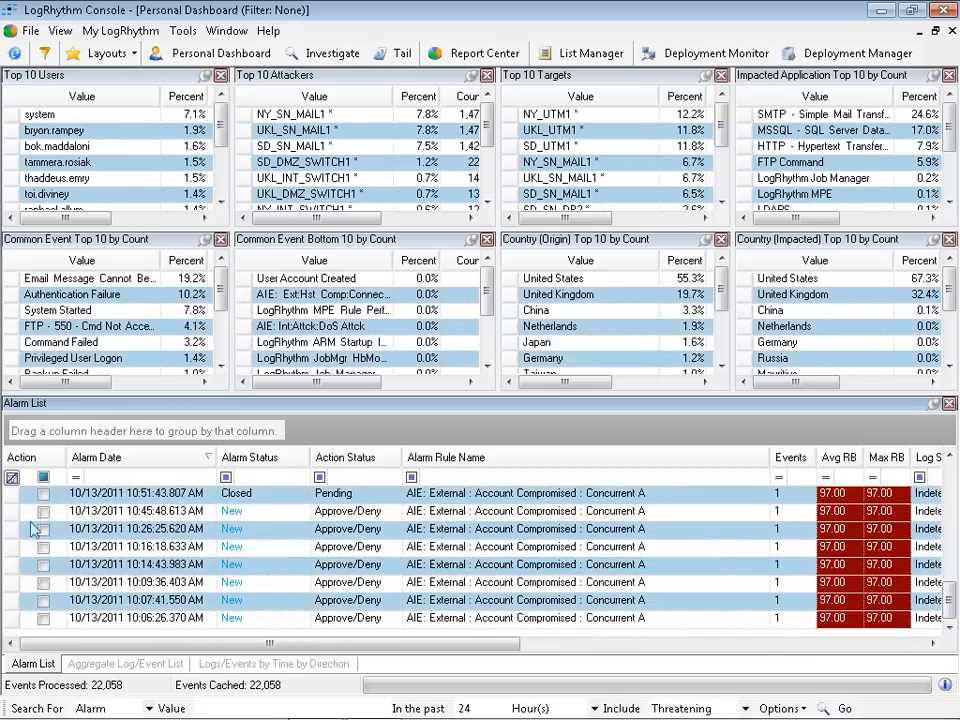
{"action": "left_click", "coordinate": [8, 549]}
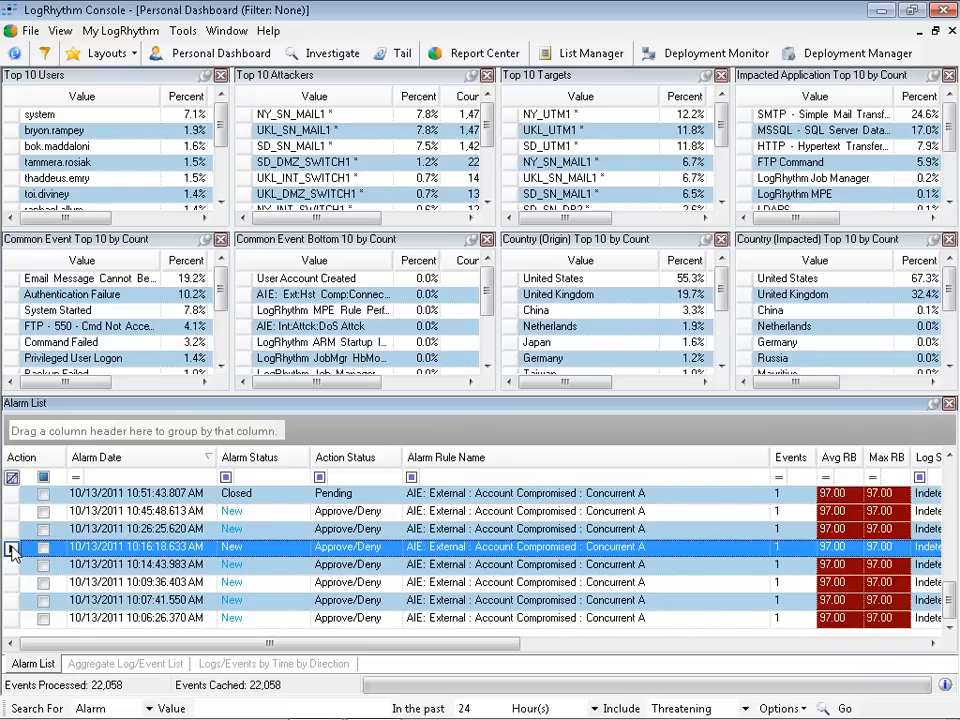
{"action": "right_click", "coordinate": [12, 553]}
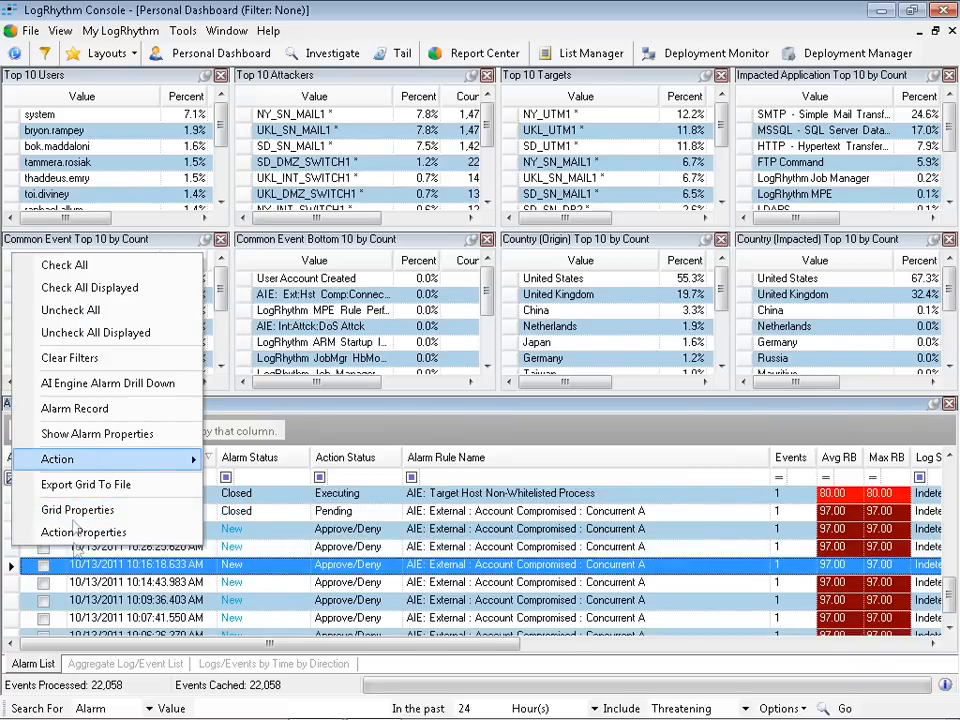
{"action": "left_click", "coordinate": [100, 532]}
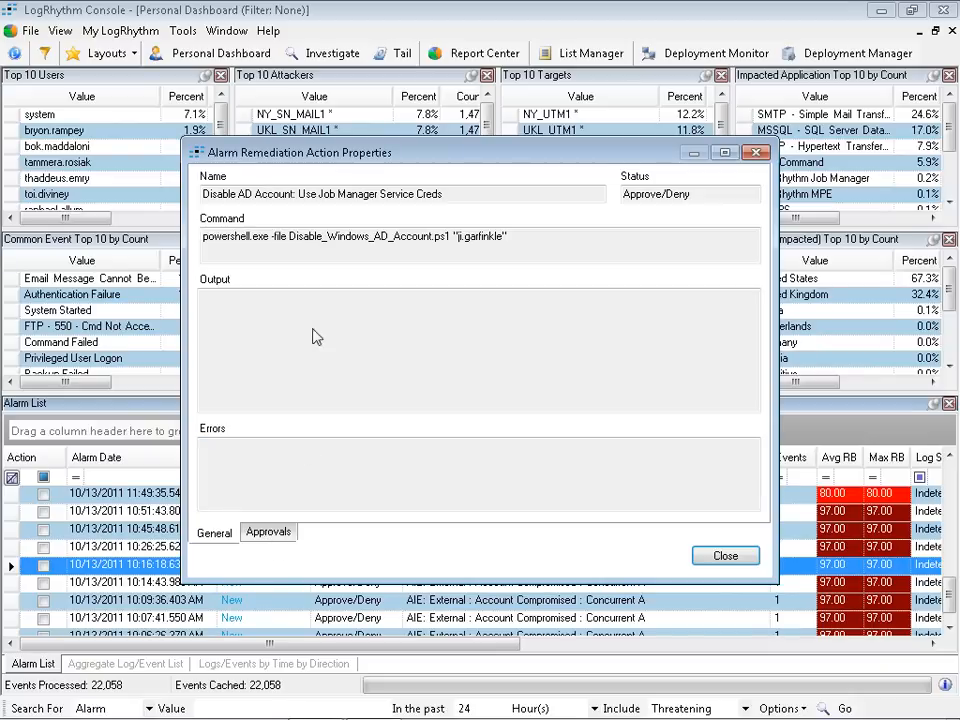
{"action": "left_click", "coordinate": [538, 236]}
{"action": "left_click_drag", "start_coordinate": [538, 236], "coordinate": [200, 240]}
{"action": "left_click", "coordinate": [575, 240]}
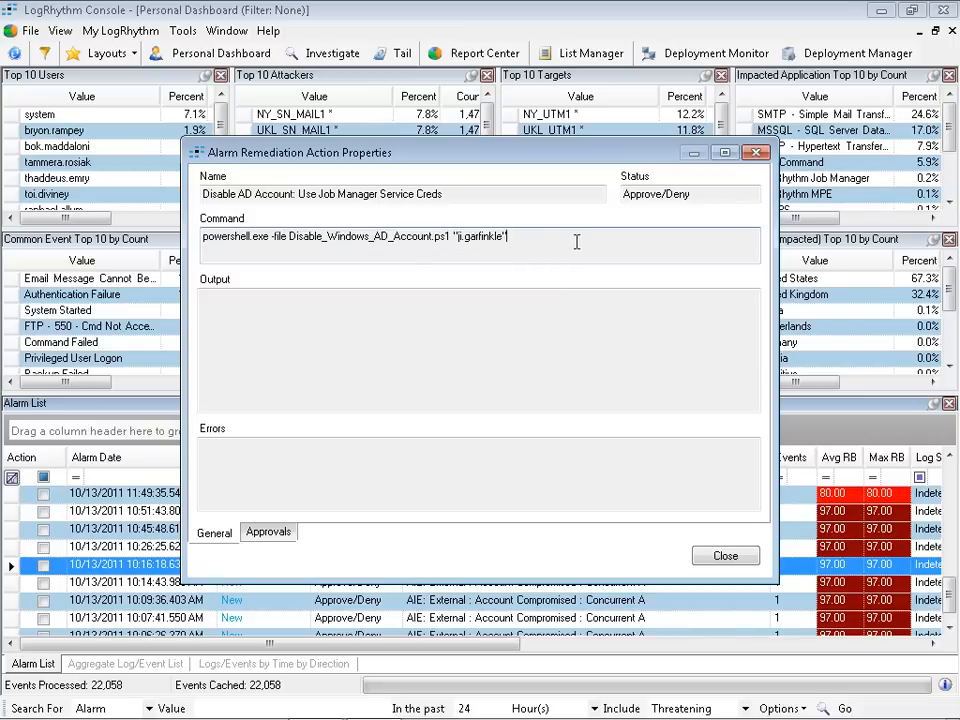
Examine the action's approvals, comparing the two level 2 approvers from the Windows Active Directory Admins group.
{"action": "left_click", "coordinate": [274, 537]}
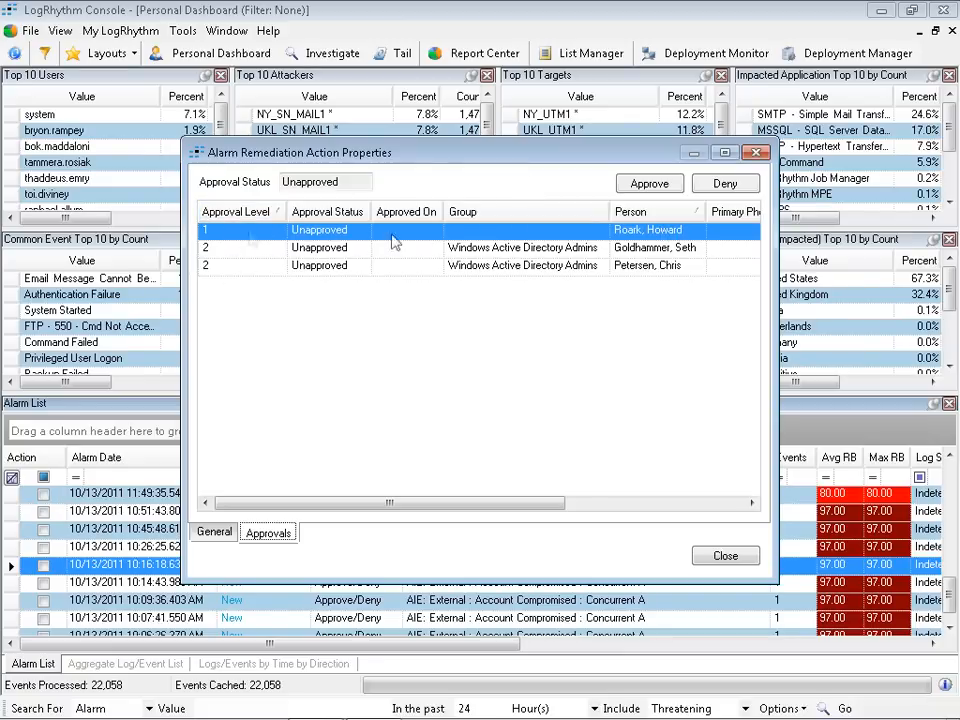
{"action": "left_click", "coordinate": [238, 250]}
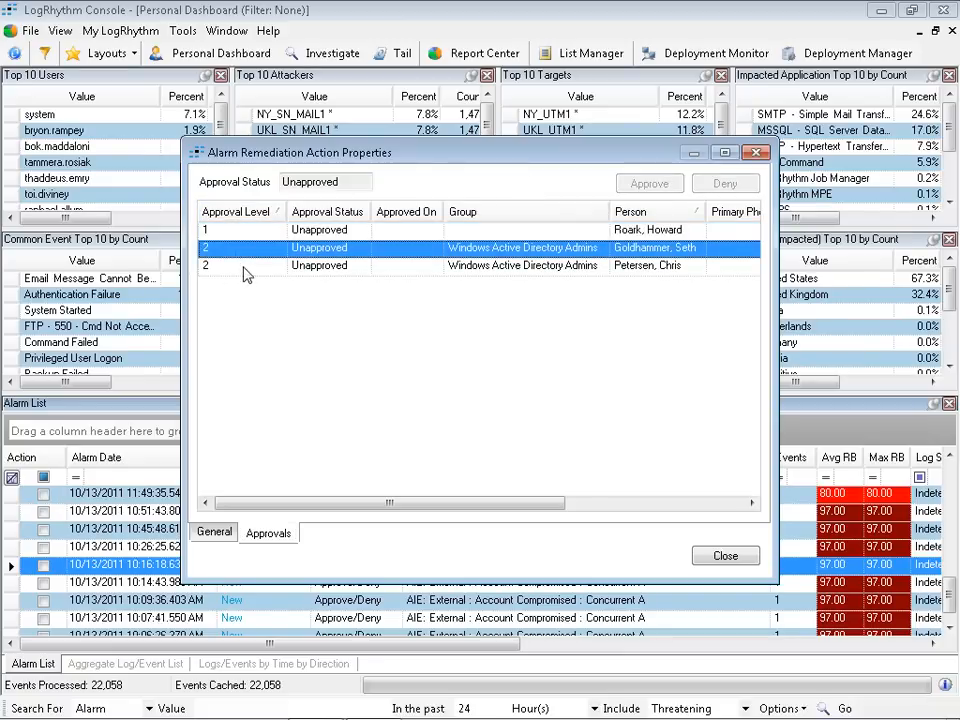
{"action": "left_click", "coordinate": [246, 268]}
{"action": "left_click", "coordinate": [246, 254]}
{"action": "left_click", "coordinate": [253, 269]}
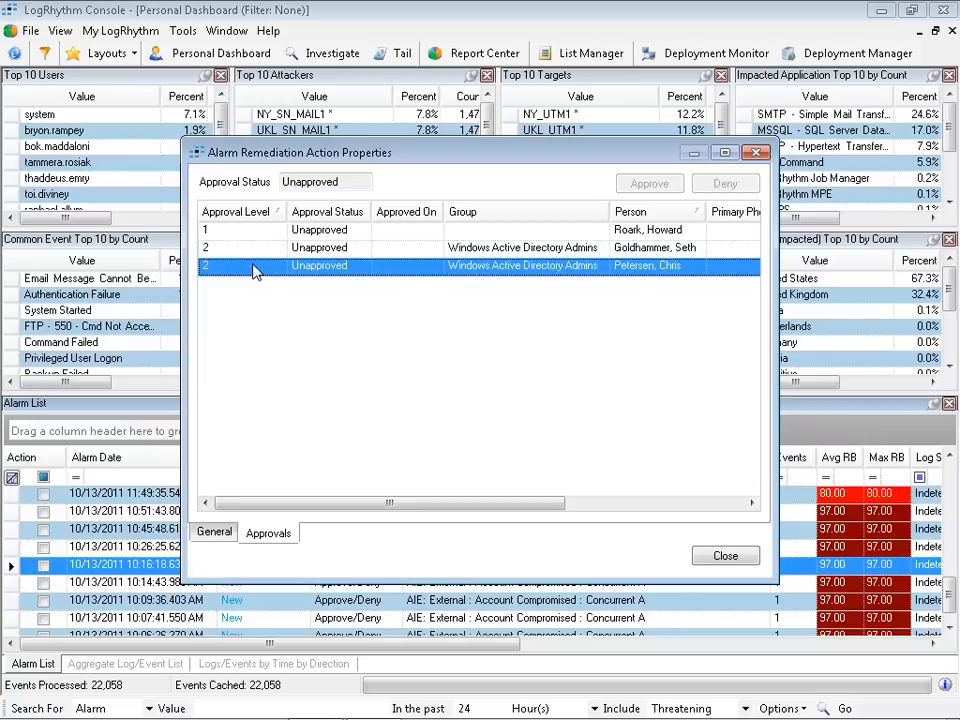
{"action": "left_click", "coordinate": [254, 251]}
{"action": "left_click", "coordinate": [254, 263]}
{"action": "left_click", "coordinate": [255, 256]}
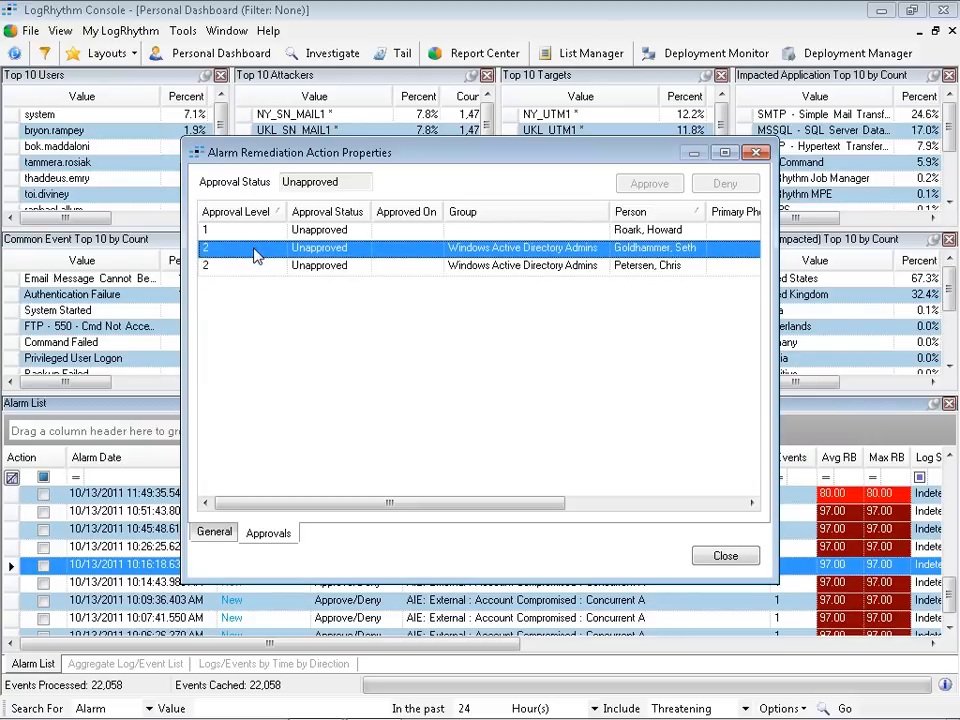
Close the action properties and approve the remediation action of the 10:16:18 AM Account Compromised alarm.
{"action": "left_click", "coordinate": [723, 557]}
{"action": "left_click", "coordinate": [43, 565]}
{"action": "right_click", "coordinate": [108, 566]}
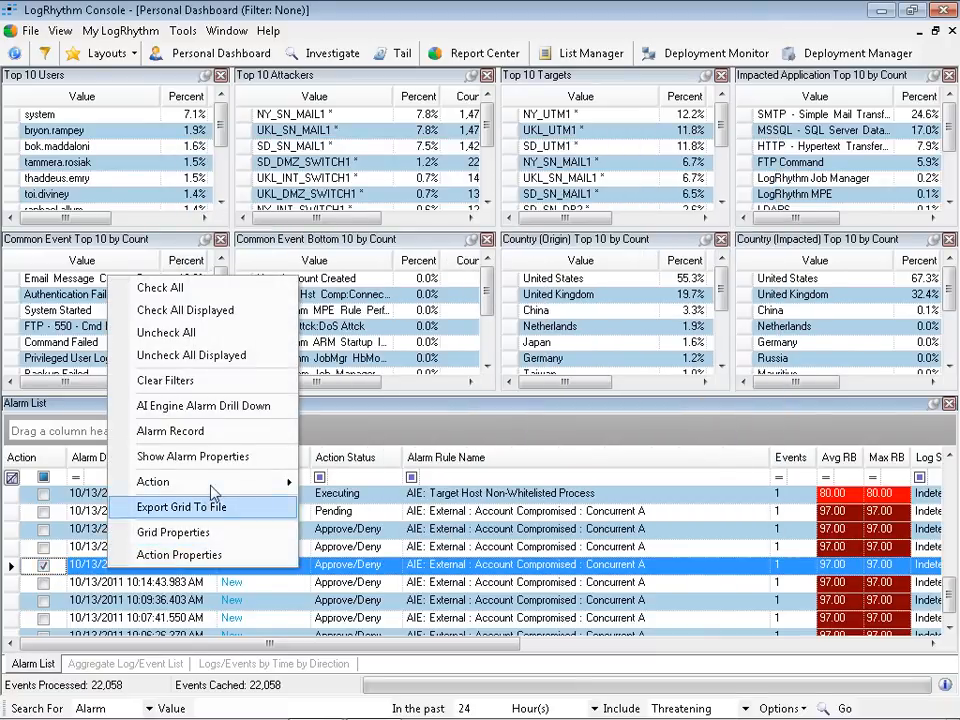
{"action": "mouse_move", "coordinate": [285, 484]}
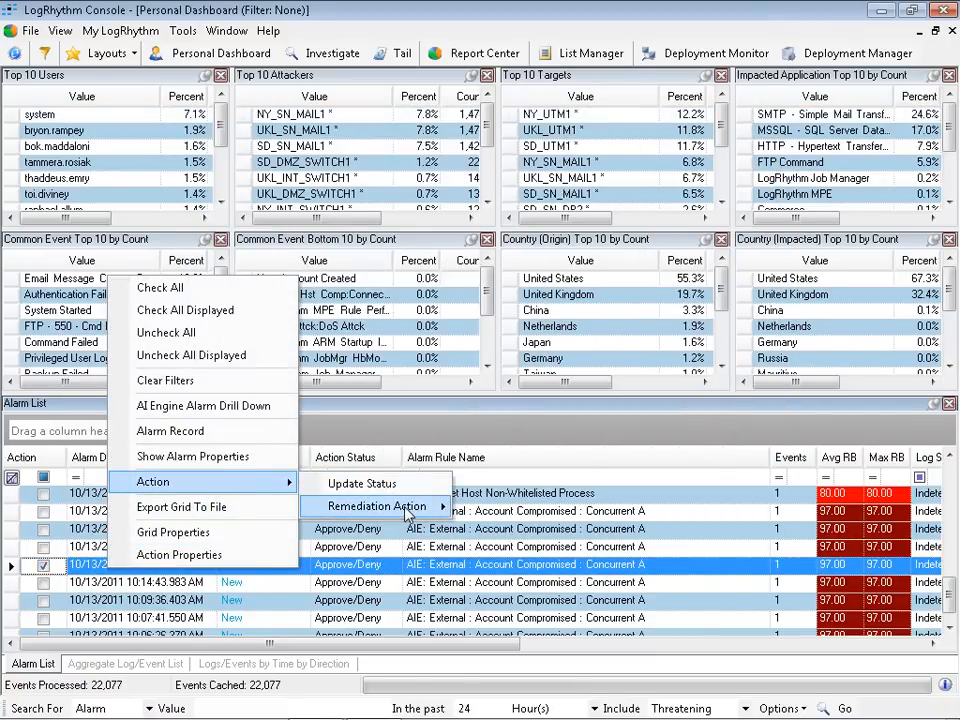
{"action": "mouse_move", "coordinate": [406, 513]}
{"action": "left_click", "coordinate": [505, 507]}
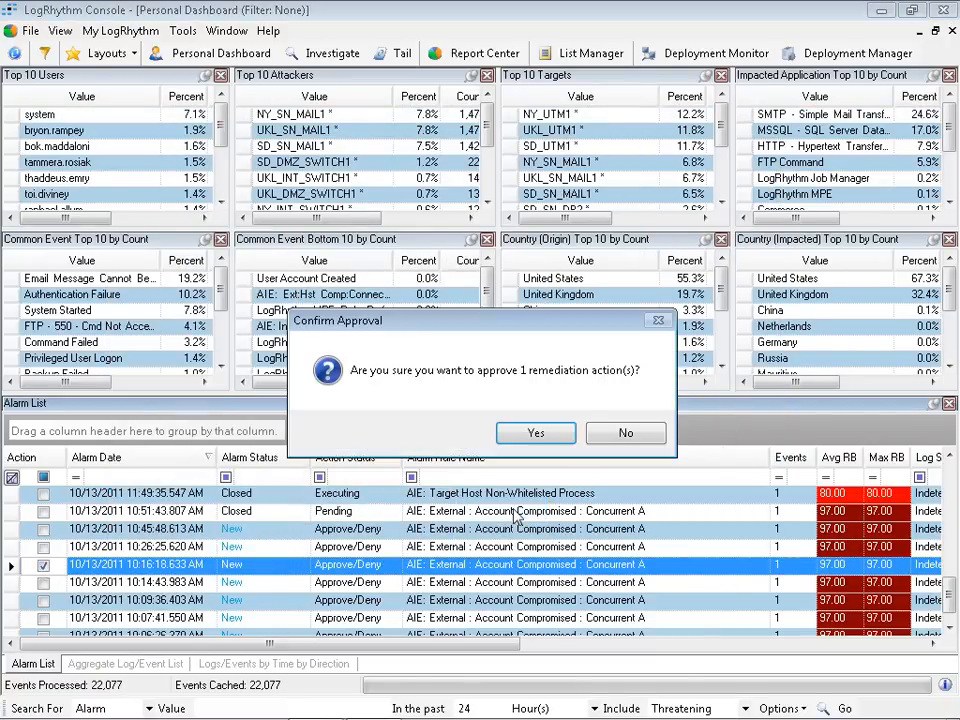
{"action": "left_click", "coordinate": [536, 434]}
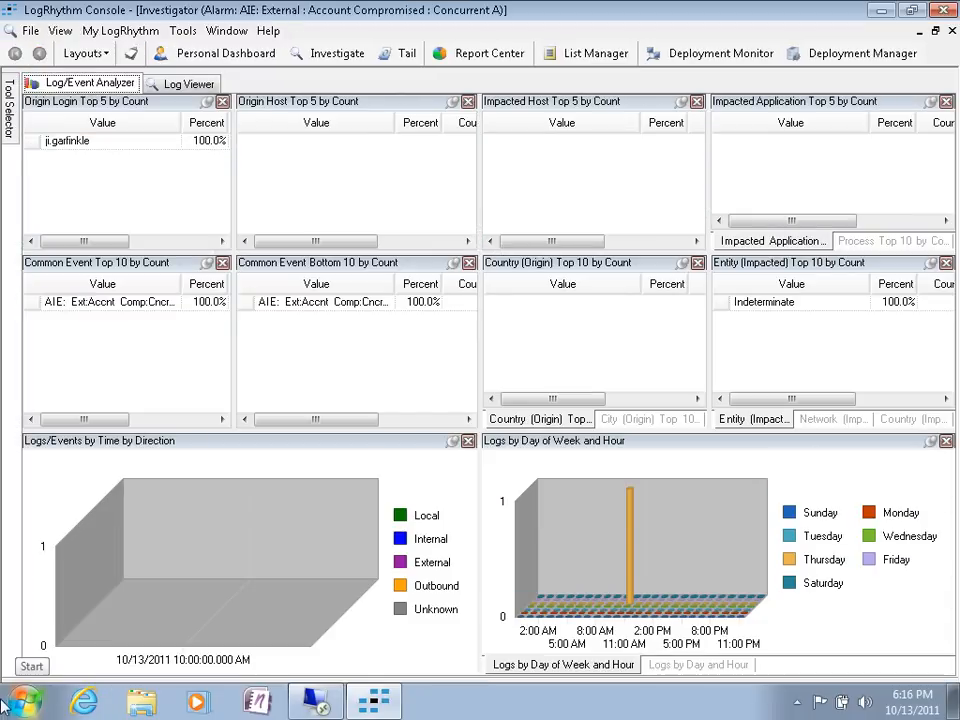
Leave the alarm investigation and open the endpoint monitoring settings of the win2k3std64AgPM system monitor agent in Deployment Manager.
{"action": "left_click", "coordinate": [952, 32]}
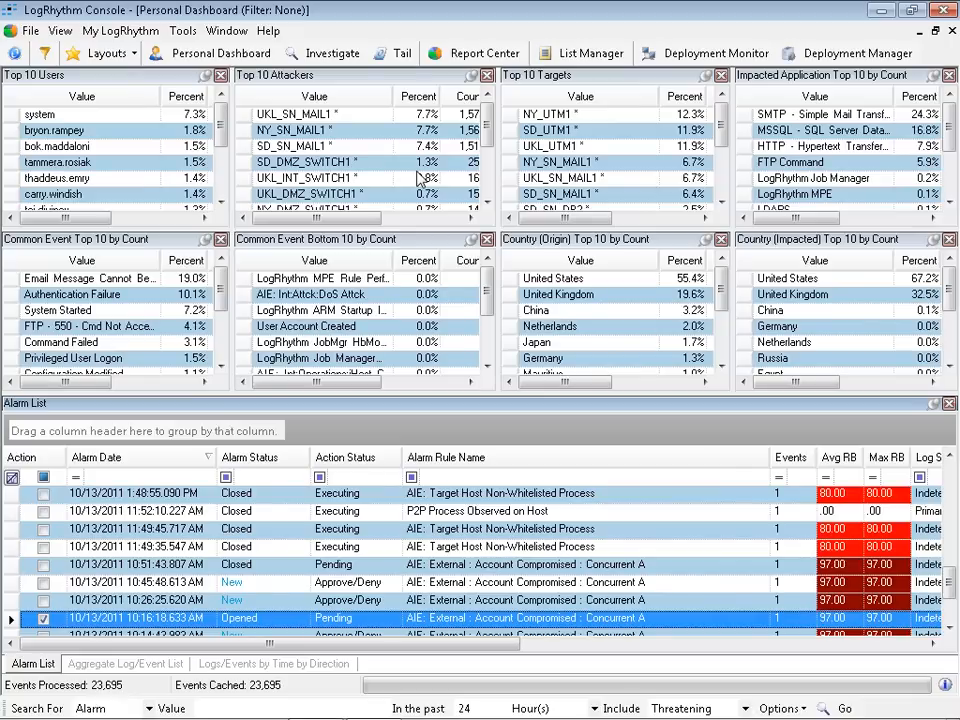
{"action": "left_click", "coordinate": [853, 53]}
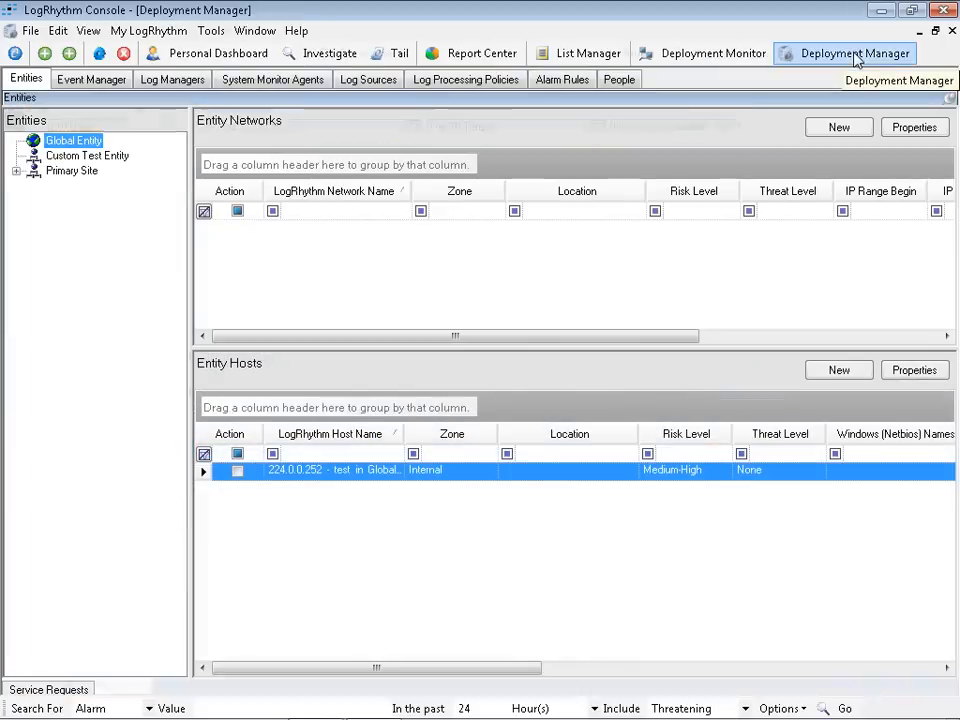
{"action": "left_click", "coordinate": [272, 79]}
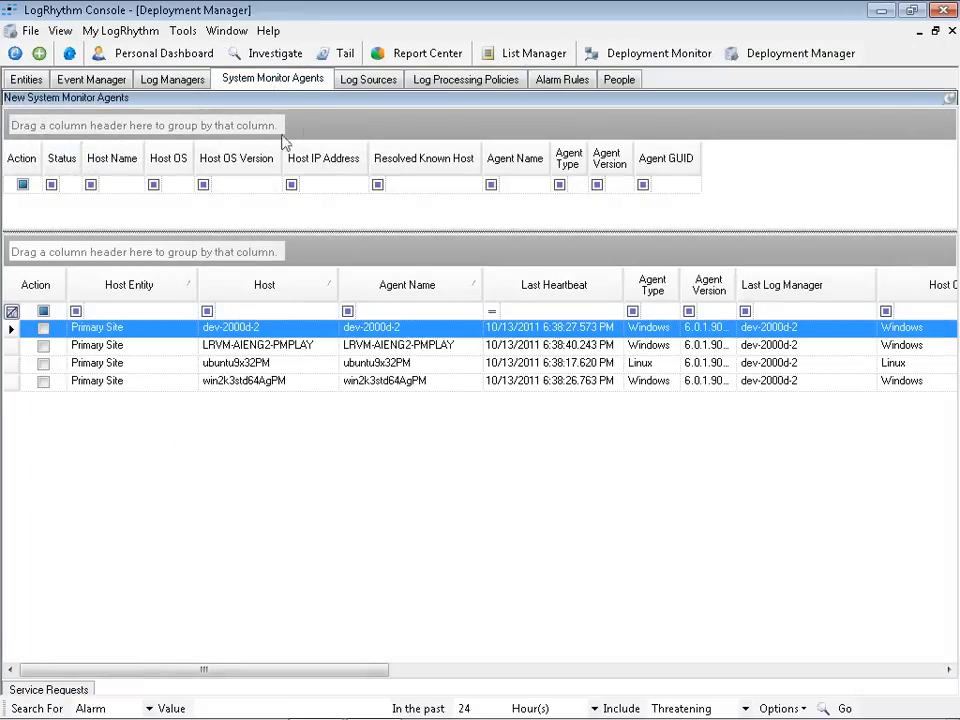
{"action": "left_click", "coordinate": [12, 383]}
{"action": "double_click", "coordinate": [12, 386]}
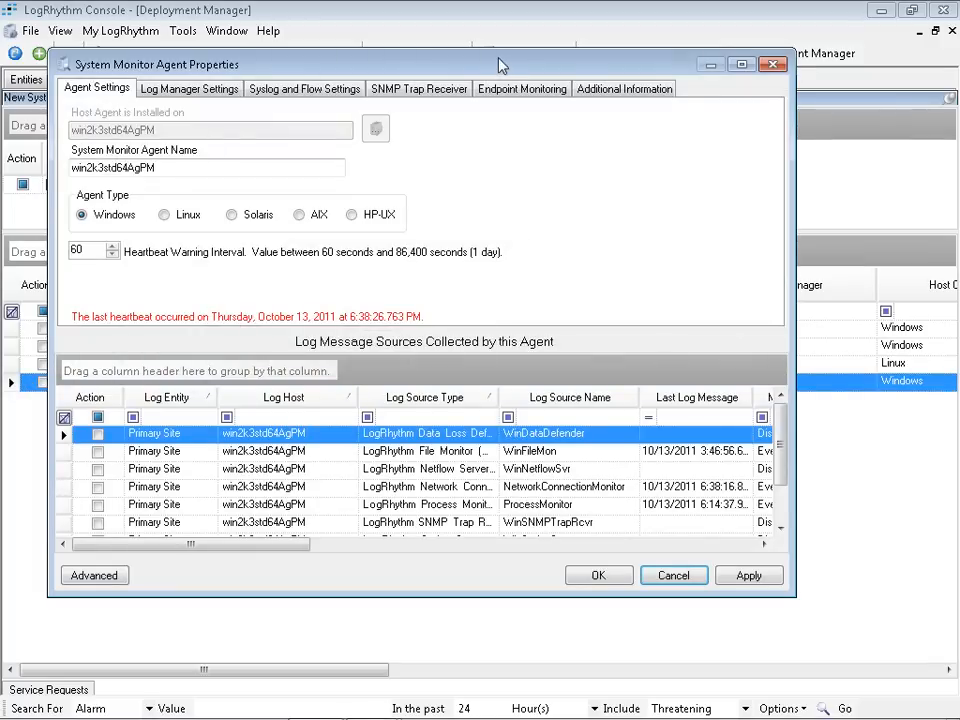
{"action": "left_click", "coordinate": [505, 88]}
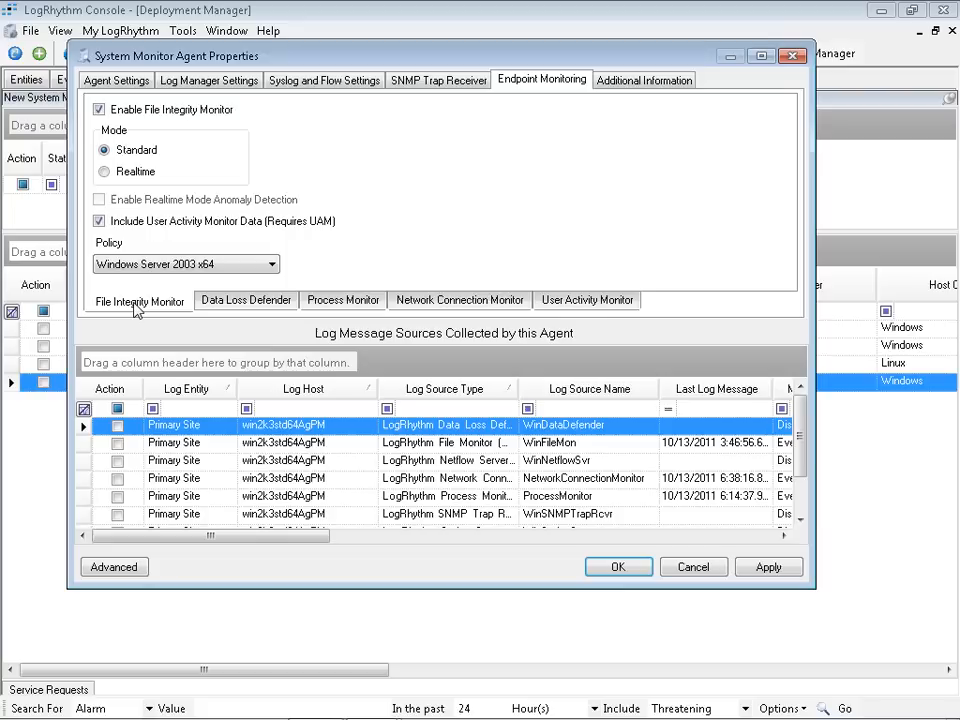
Try Realtime mode for the File Integrity Monitor, return to Standard mode, and review the available policies.
{"action": "left_click", "coordinate": [102, 173]}
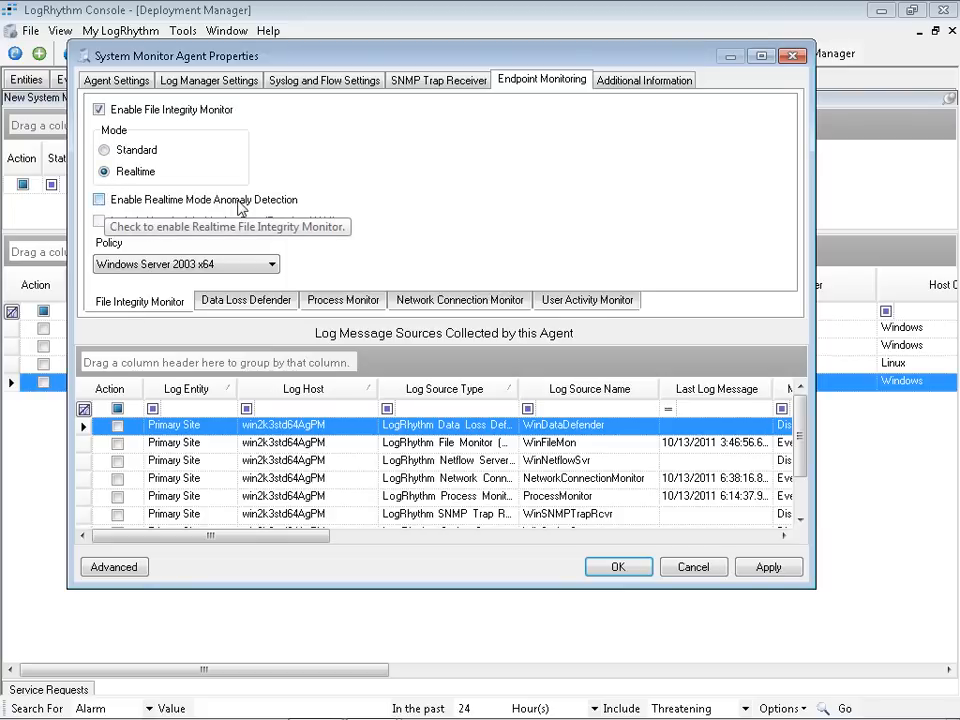
{"action": "left_click", "coordinate": [106, 152]}
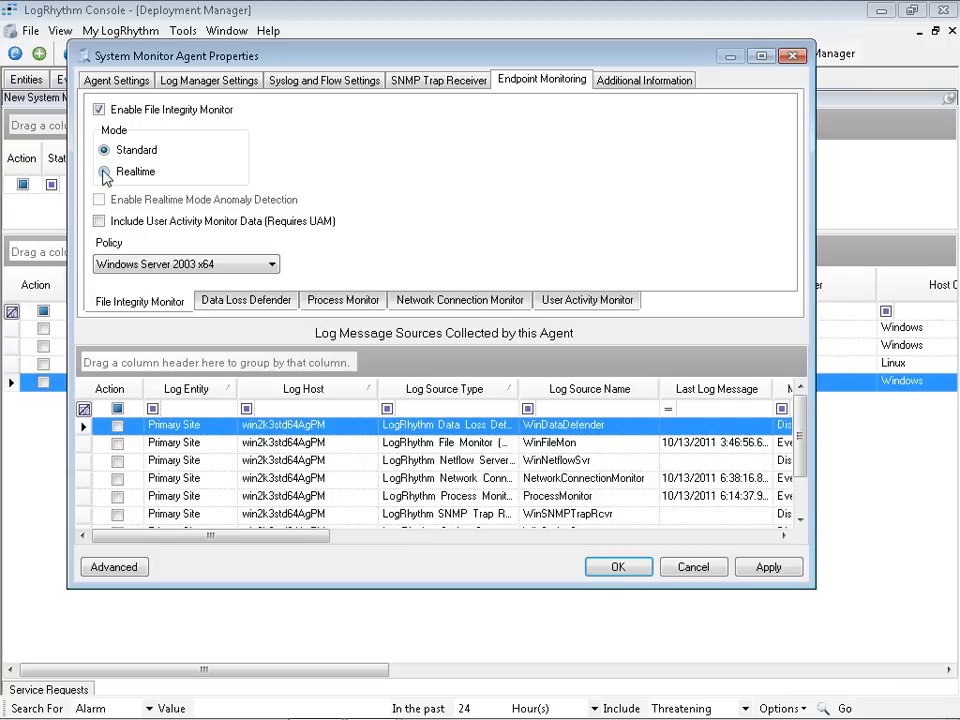
{"action": "left_click", "coordinate": [273, 265]}
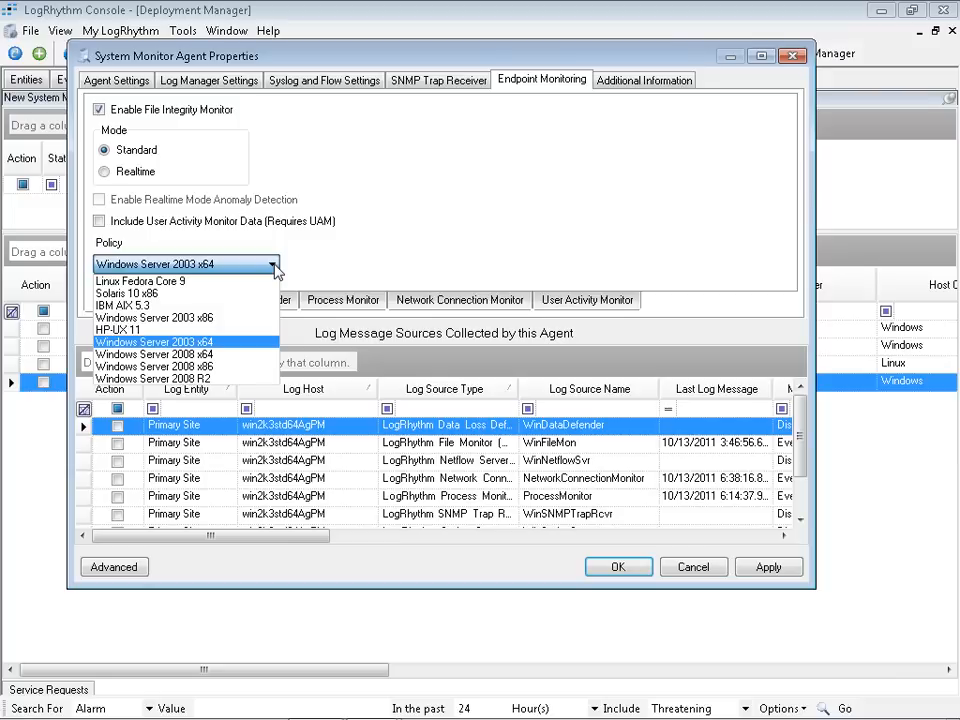
{"action": "left_click", "coordinate": [276, 270]}
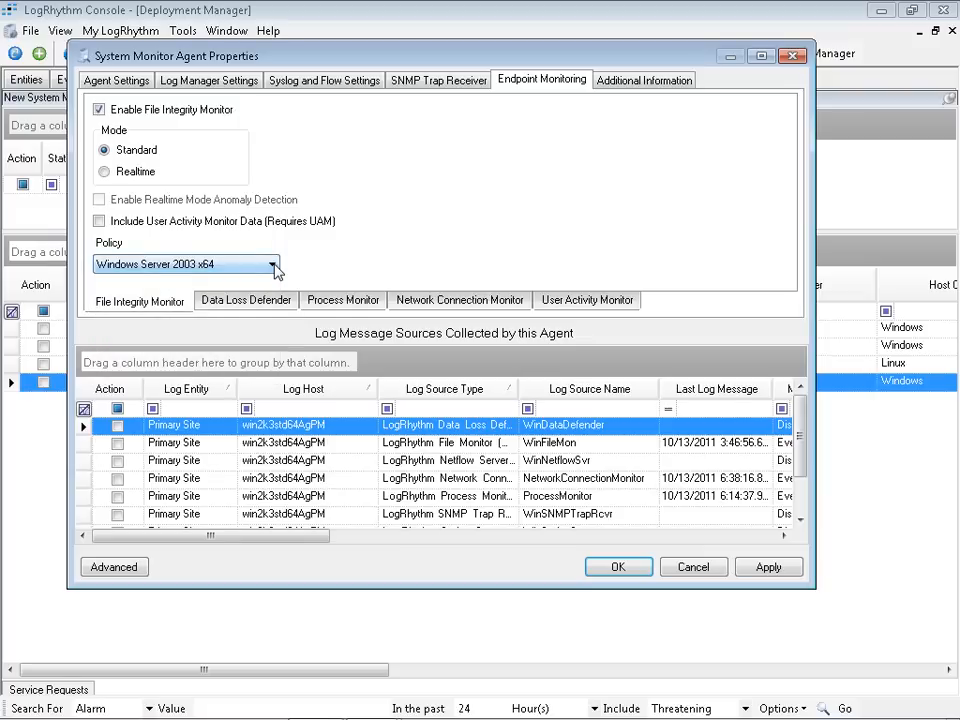
Try enabling Data Loss Defender, review the process, network connection and user activity monitor settings, and discard the agent changes.
{"action": "left_click", "coordinate": [241, 306]}
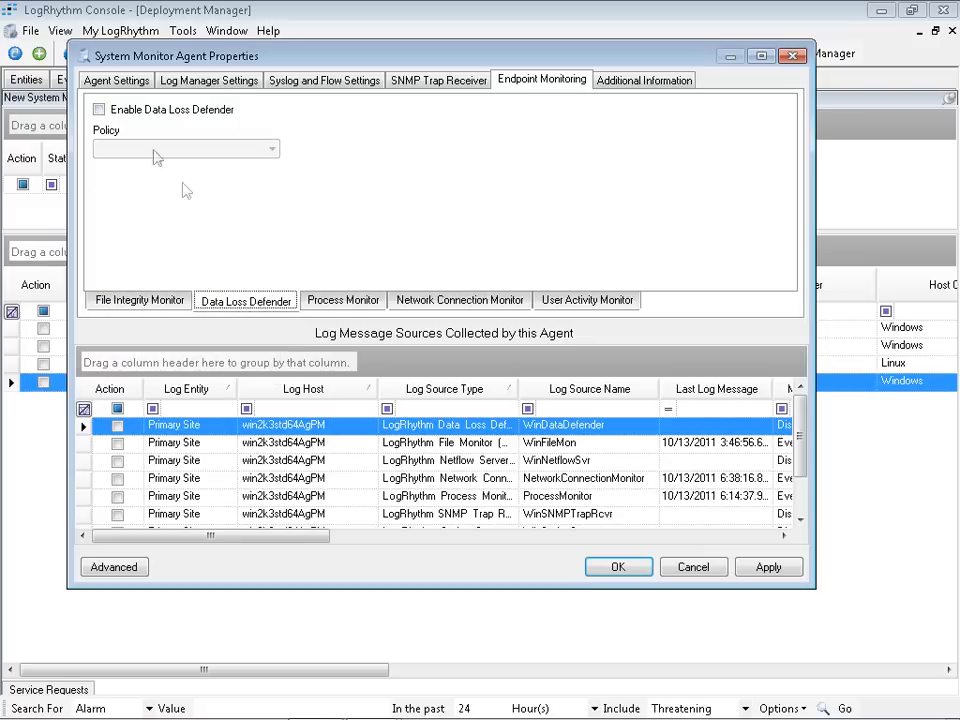
{"action": "left_click", "coordinate": [99, 111]}
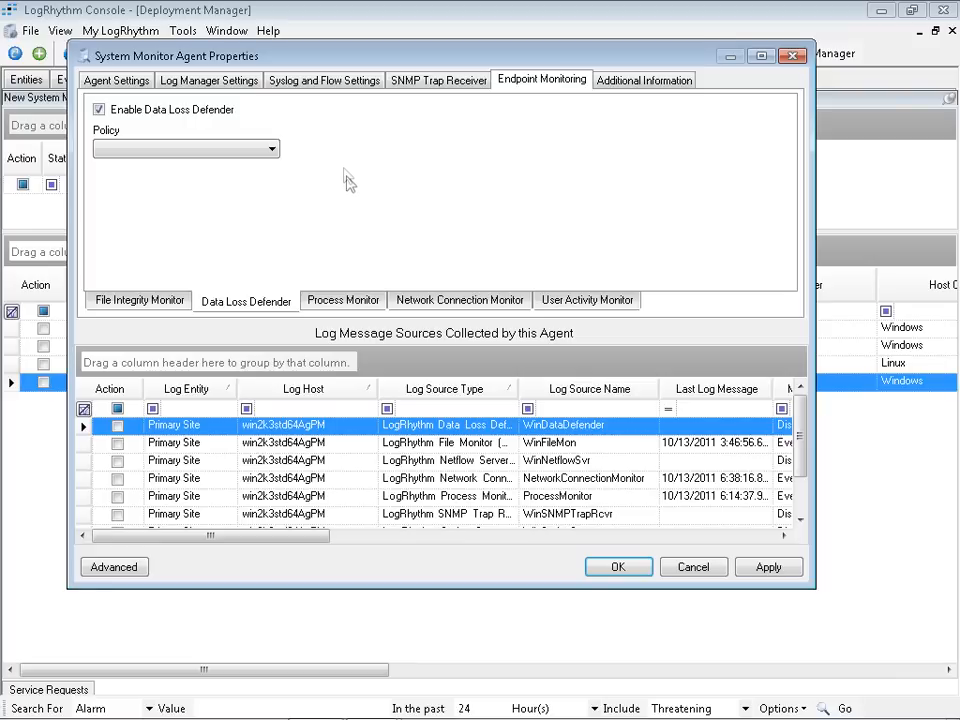
{"action": "left_click", "coordinate": [352, 304]}
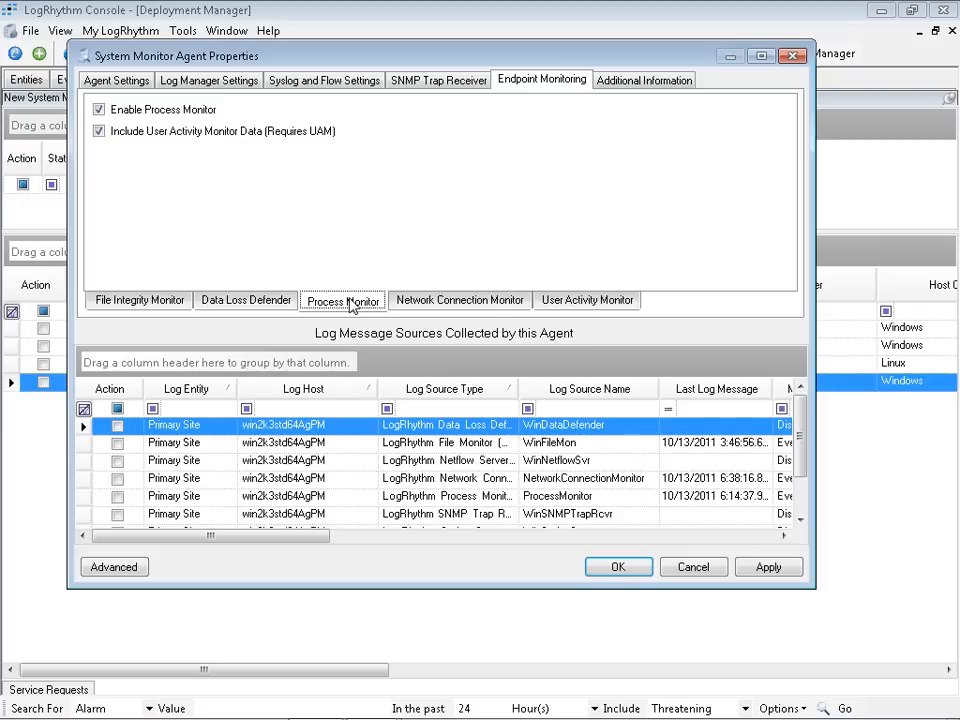
{"action": "left_click", "coordinate": [455, 303]}
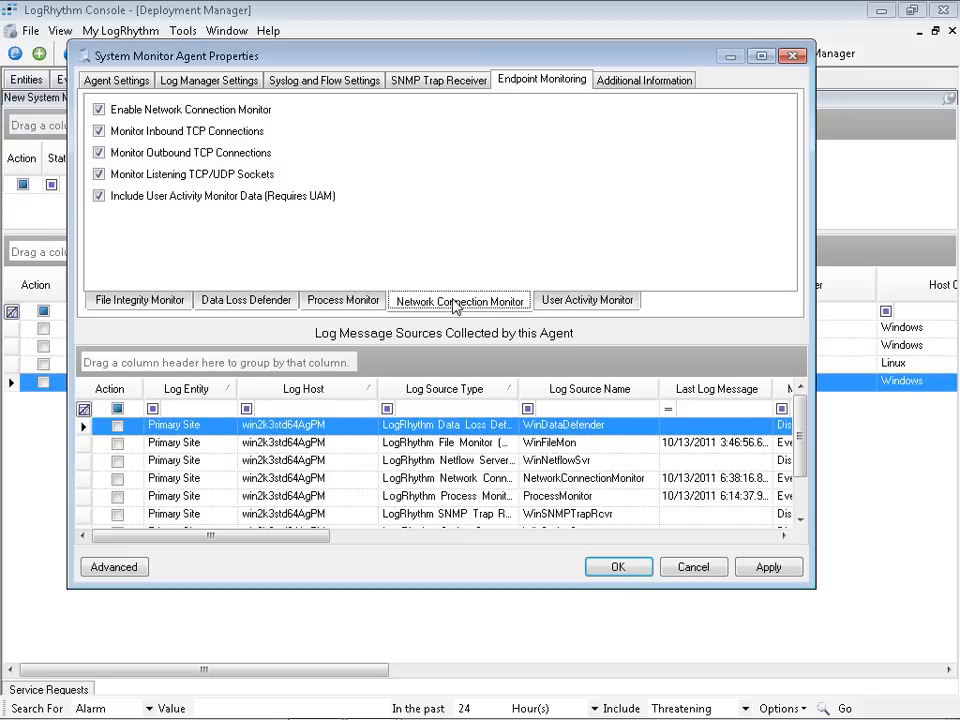
{"action": "left_click", "coordinate": [586, 304]}
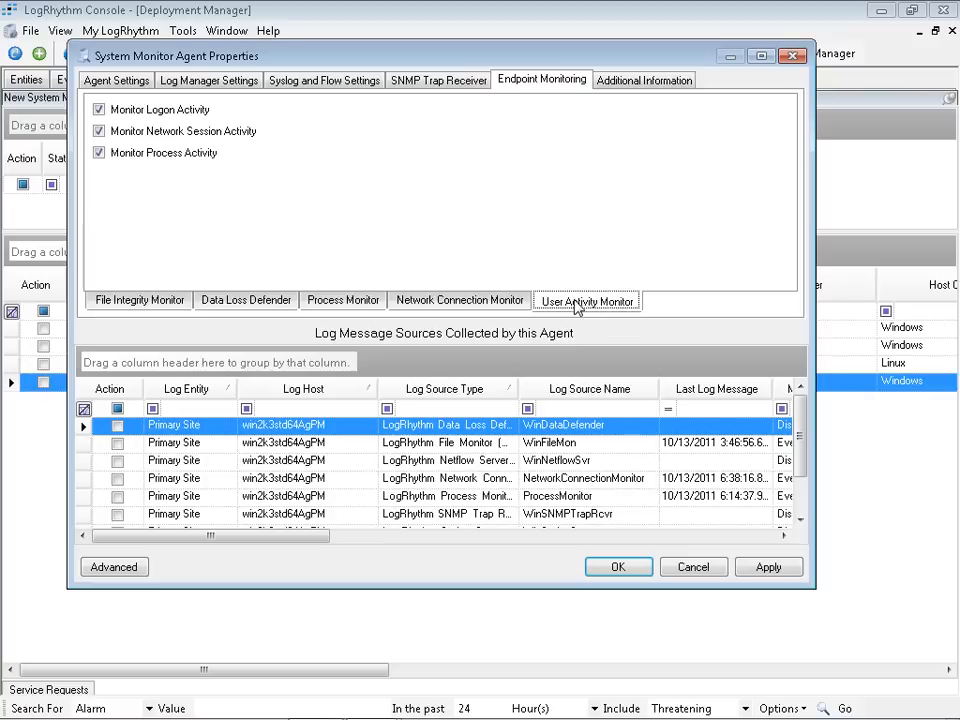
{"action": "left_click", "coordinate": [693, 567]}
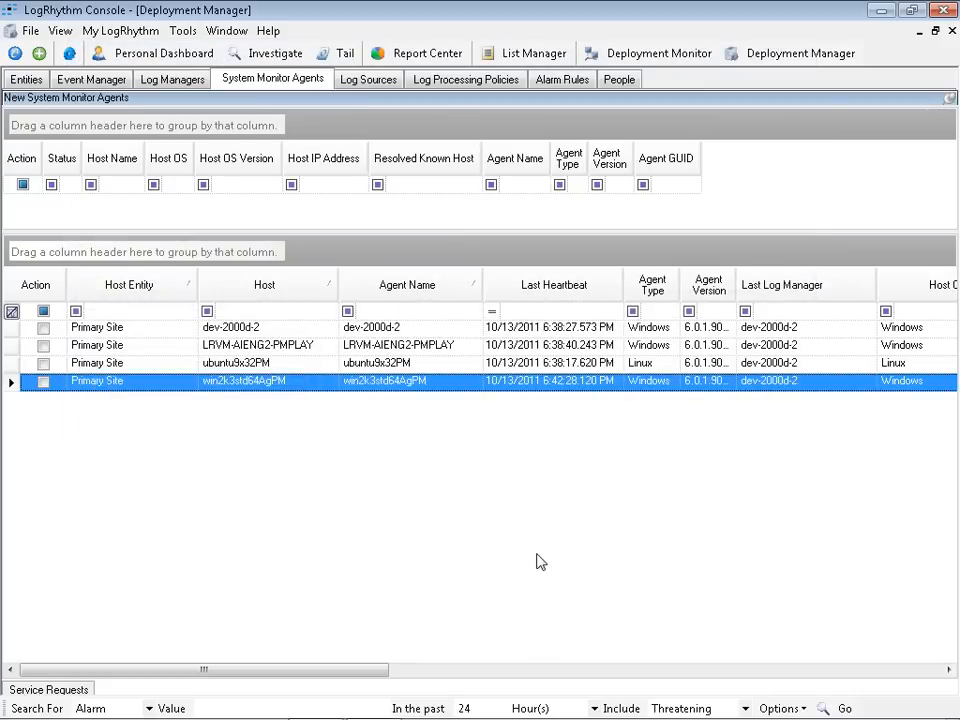
Filter the AI Engine rules by the name "target" and open the Target Host Anomalous Behavior rule.
{"action": "left_click", "coordinate": [185, 33]}
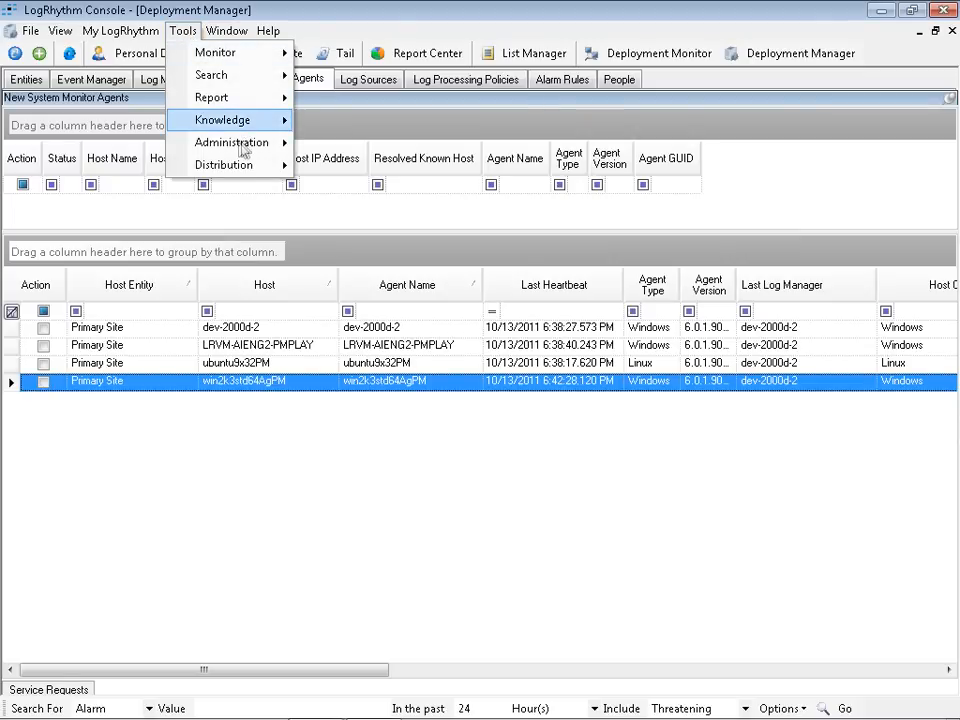
{"action": "mouse_move", "coordinate": [237, 148]}
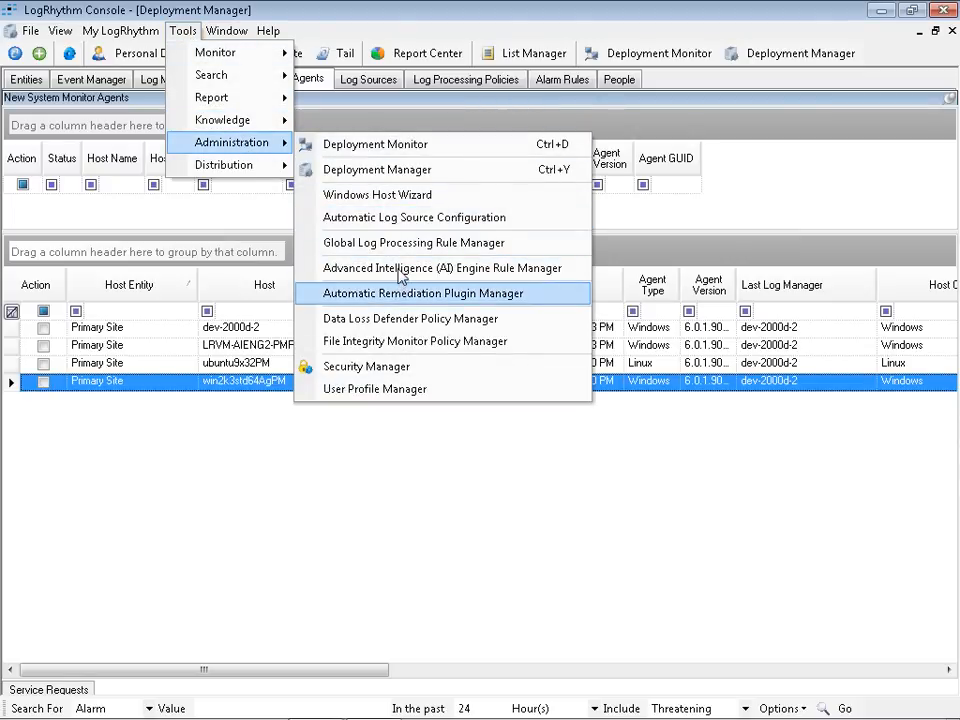
{"action": "left_click", "coordinate": [400, 269]}
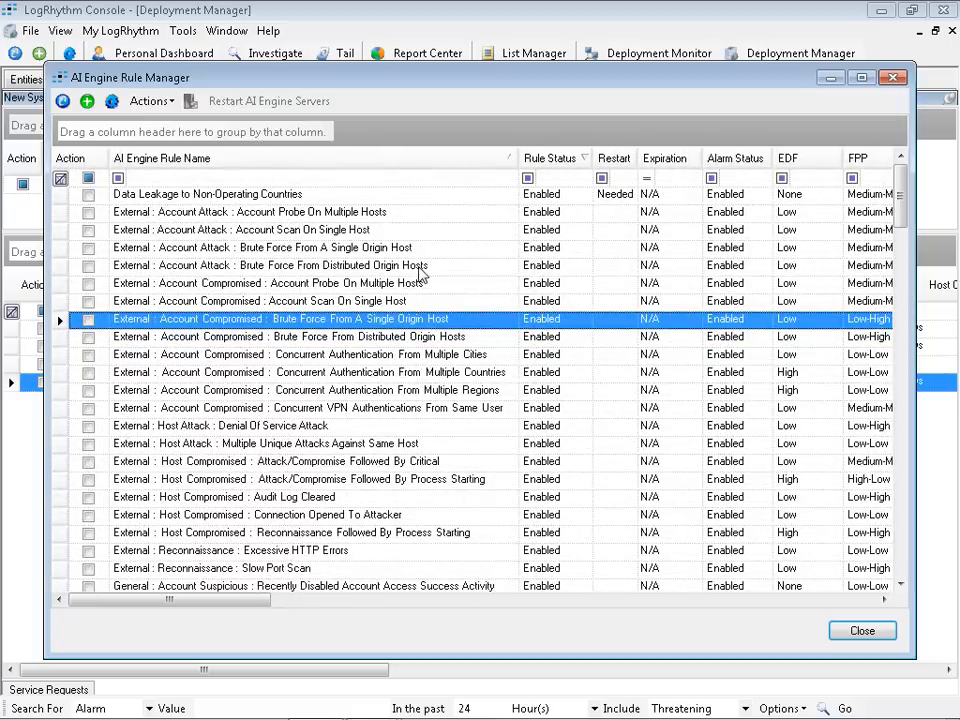
{"action": "left_click", "coordinate": [196, 178]}
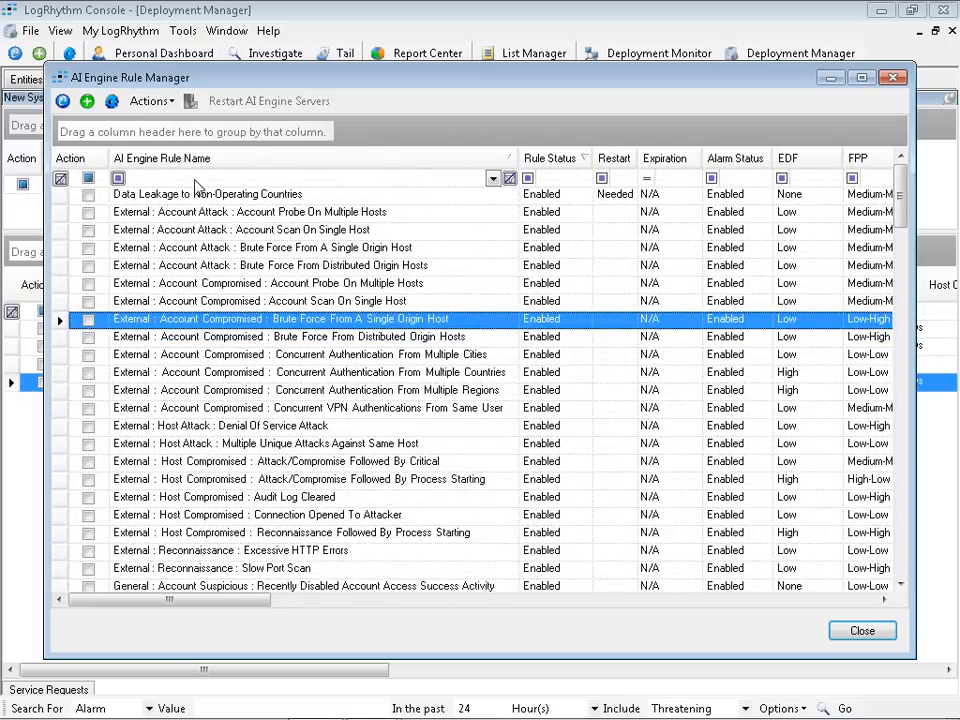
{"action": "type", "text": "target"}
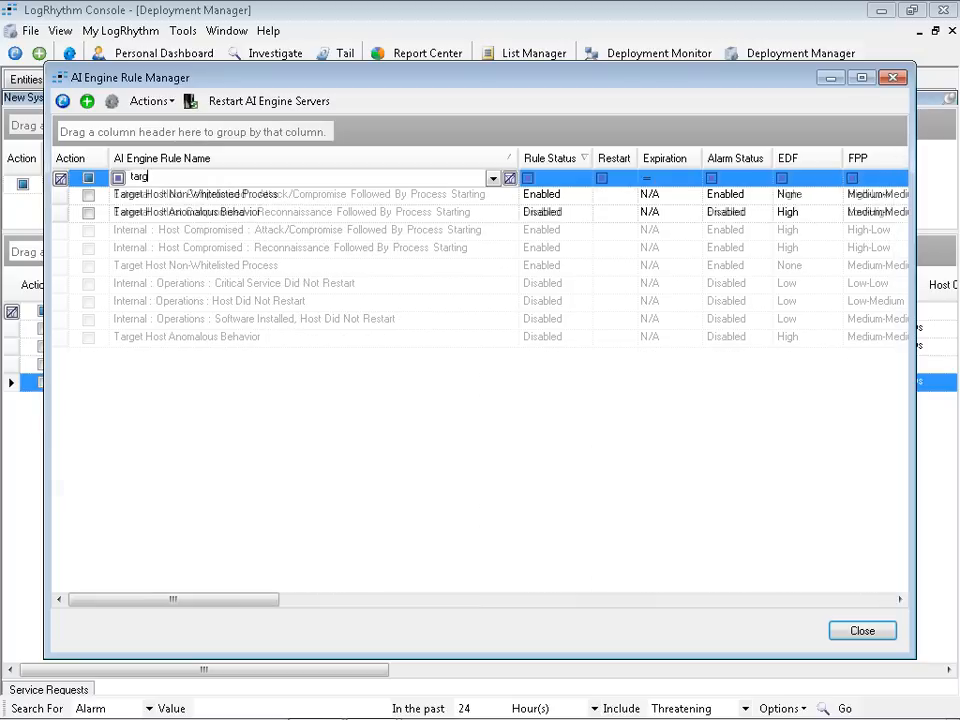
{"action": "left_click", "coordinate": [60, 214]}
{"action": "double_click", "coordinate": [60, 214]}
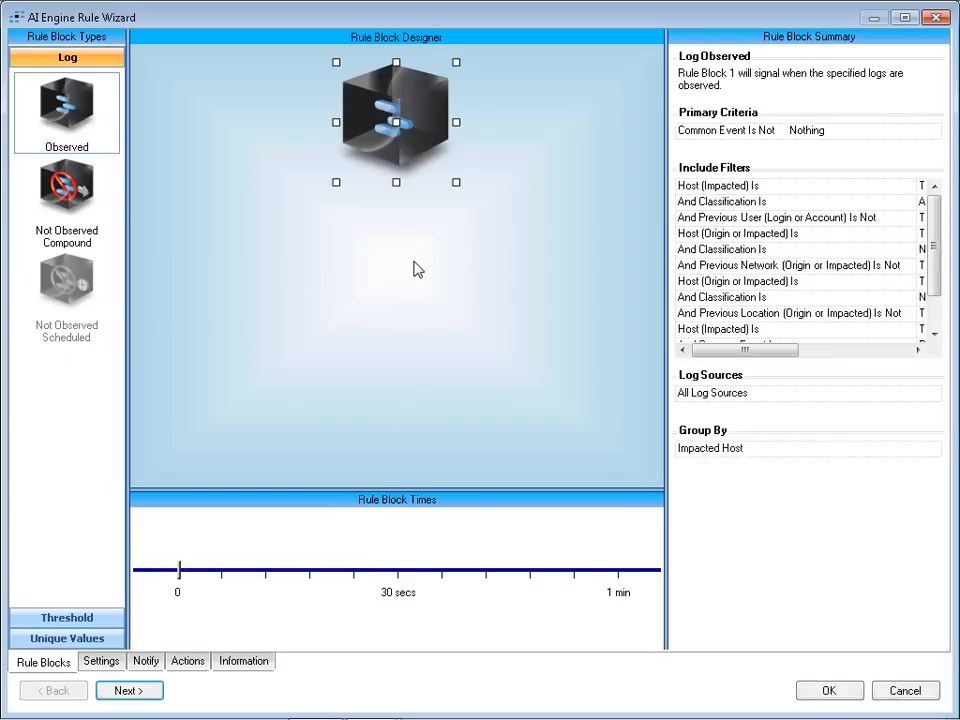
Open the Log Observed rule block's include filters and review the filter on classification, impacted host and user.
{"action": "double_click", "coordinate": [403, 150]}
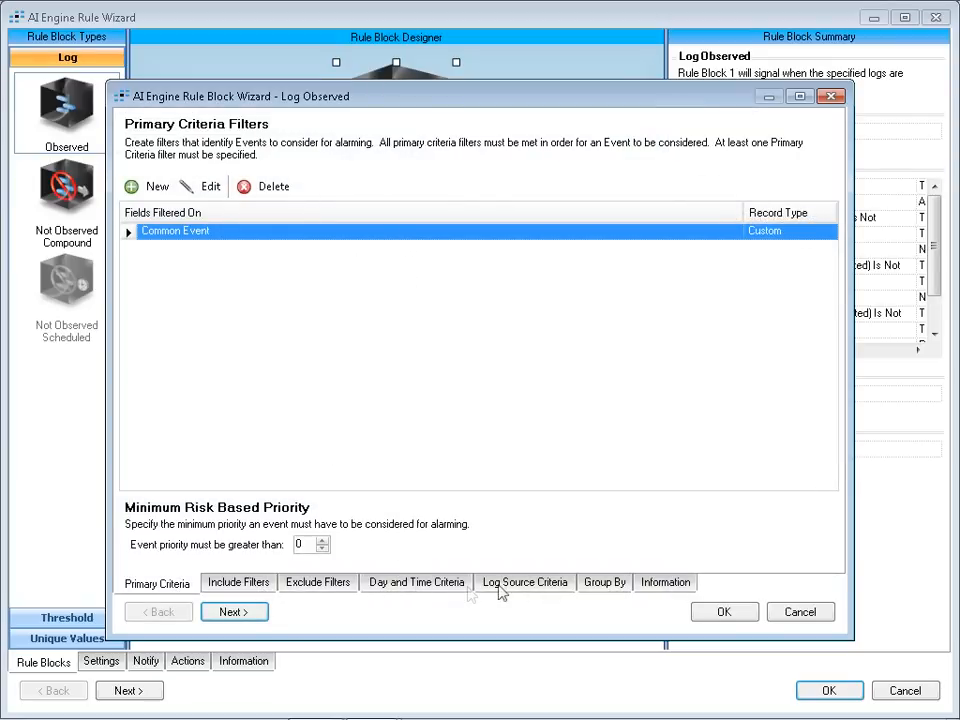
{"action": "left_click", "coordinate": [252, 584]}
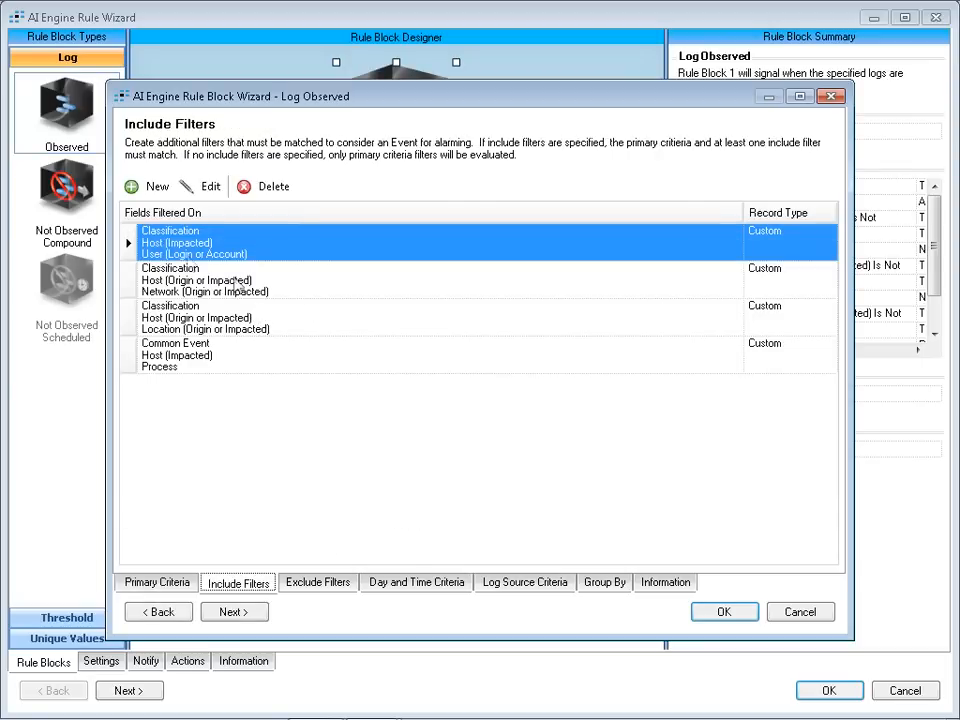
{"action": "left_click", "coordinate": [129, 243]}
{"action": "double_click", "coordinate": [129, 243]}
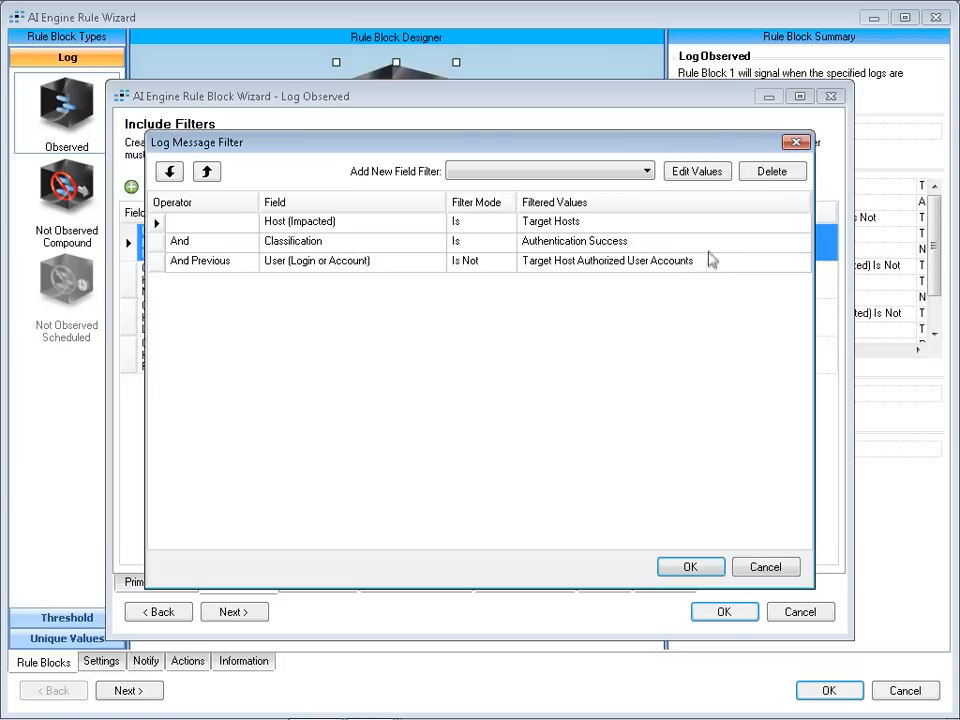
{"action": "left_click", "coordinate": [766, 567]}
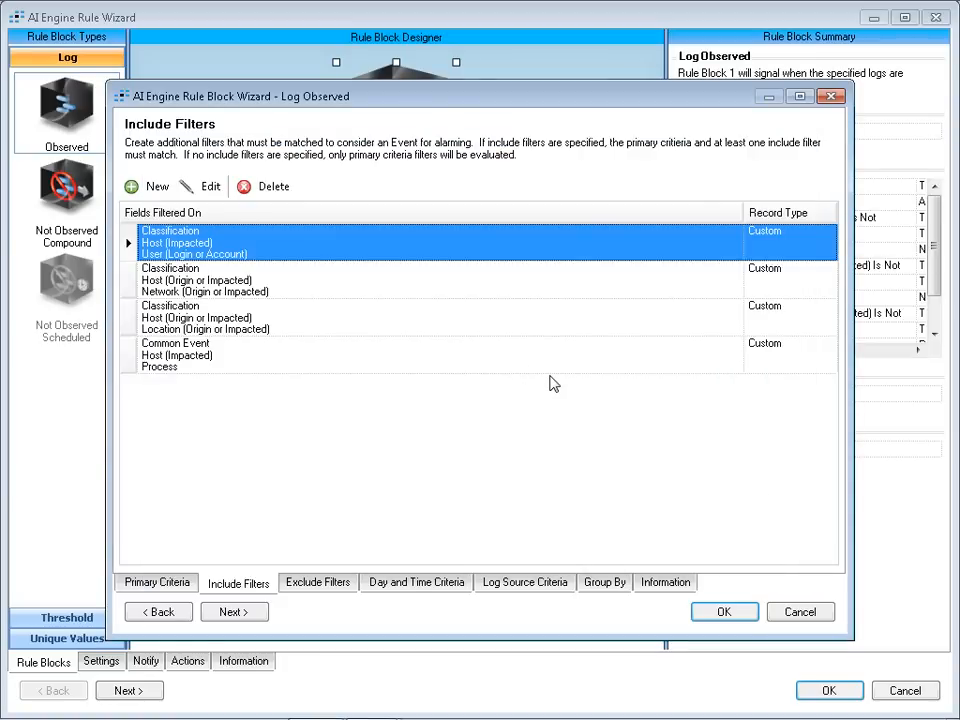
Review the include filters on origin or impacted network and on origin or impacted location, leaving both unchanged.
{"action": "double_click", "coordinate": [283, 285]}
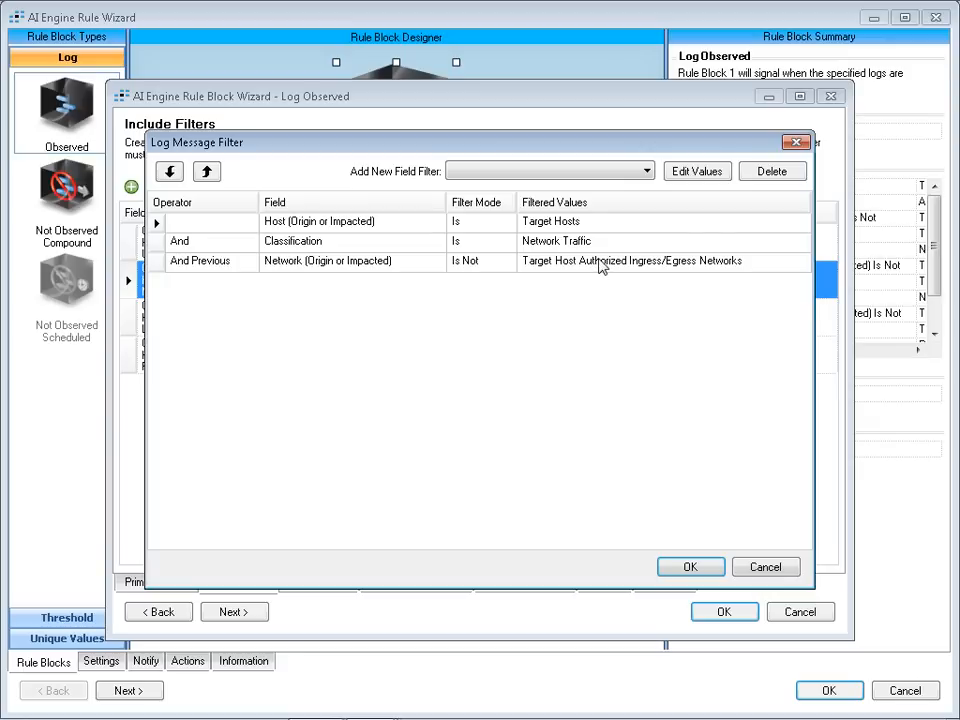
{"action": "left_click", "coordinate": [766, 568]}
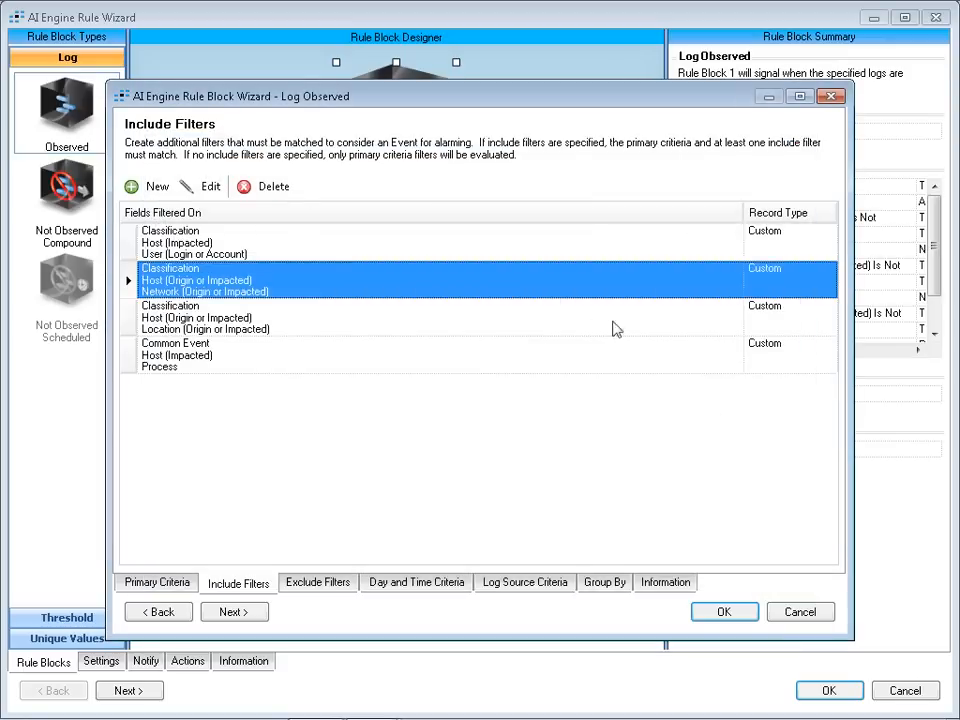
{"action": "double_click", "coordinate": [289, 317]}
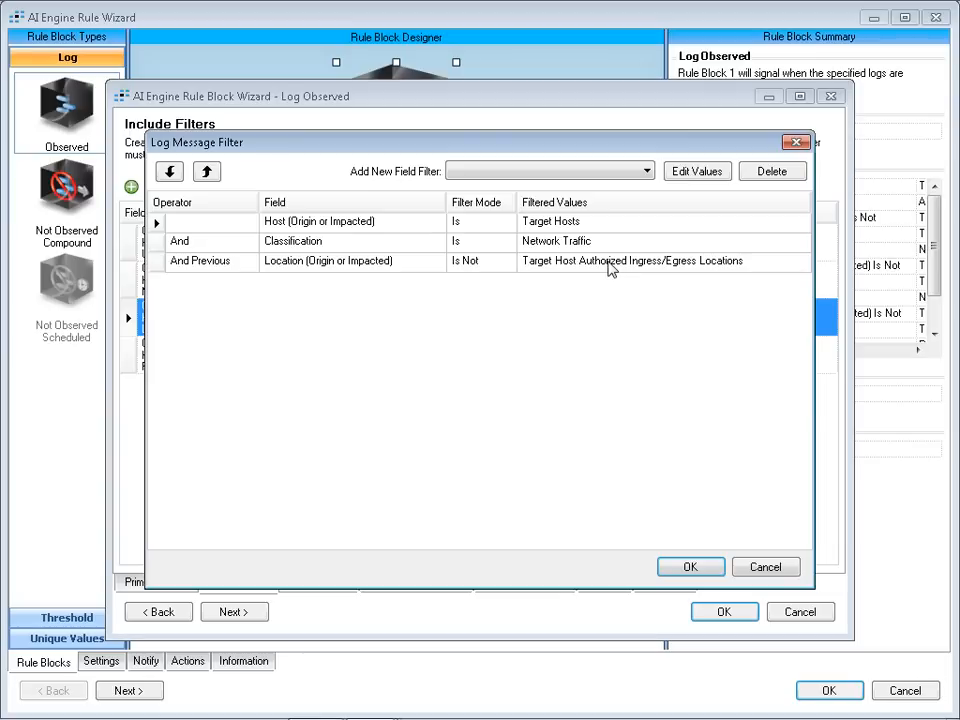
{"action": "left_click", "coordinate": [774, 571]}
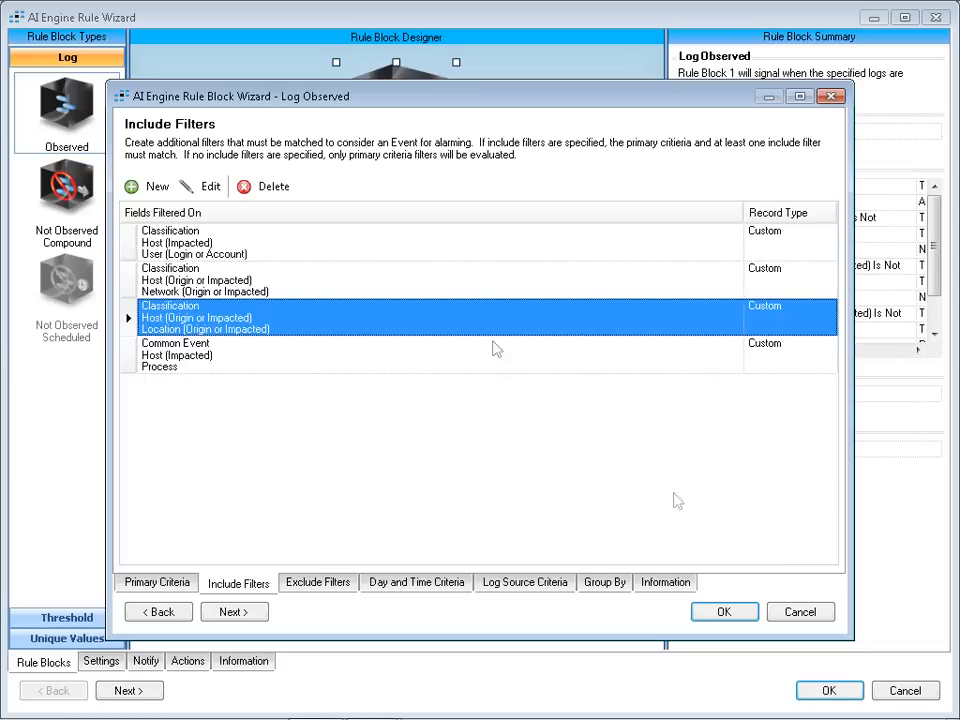
Review the host, common event and process whitelist values in the Common Event include filter, then close it without changes.
{"action": "double_click", "coordinate": [339, 360]}
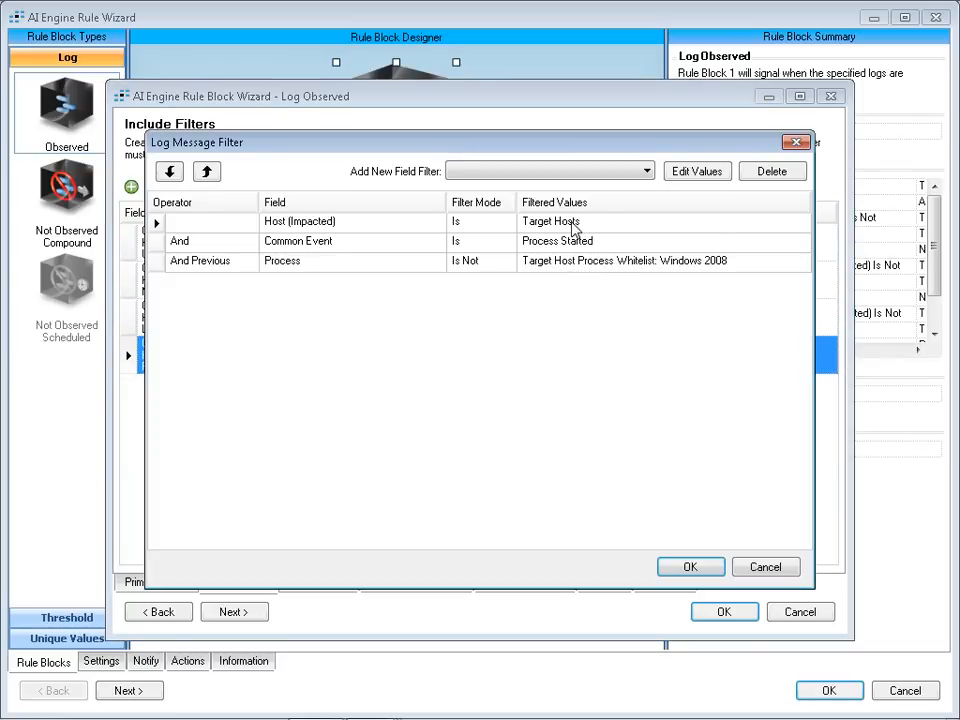
{"action": "left_click", "coordinate": [591, 222]}
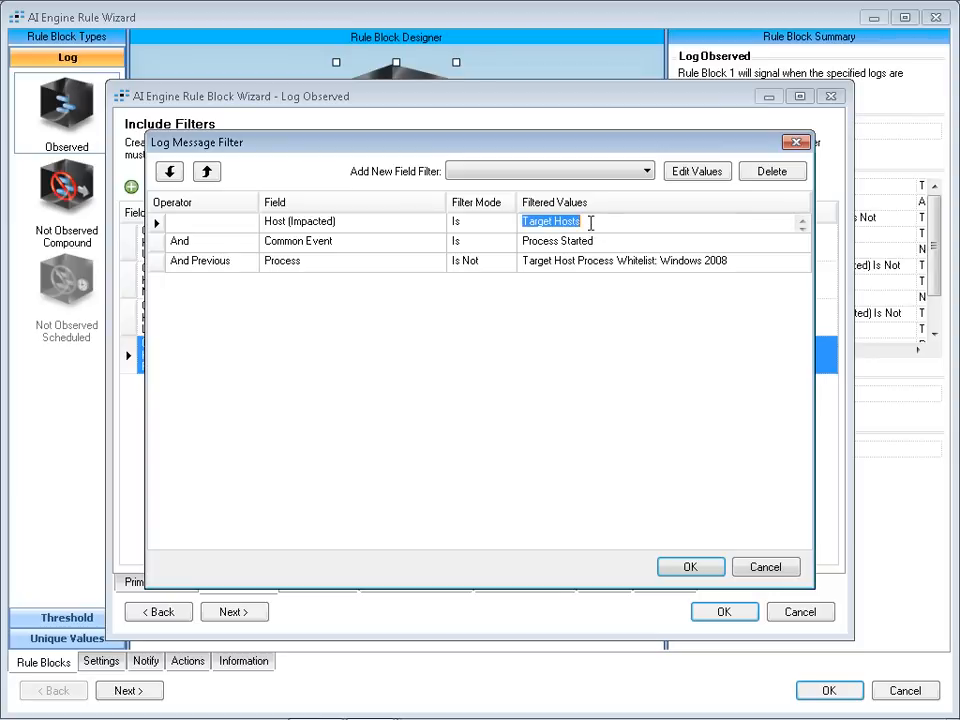
{"action": "left_click", "coordinate": [607, 243]}
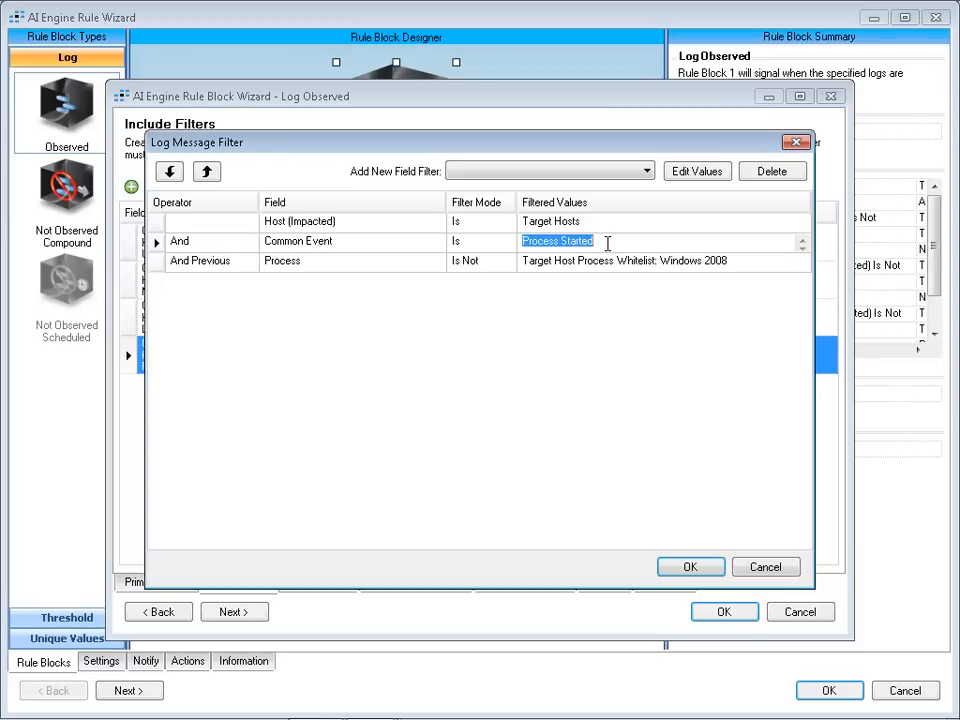
{"action": "left_click", "coordinate": [740, 263]}
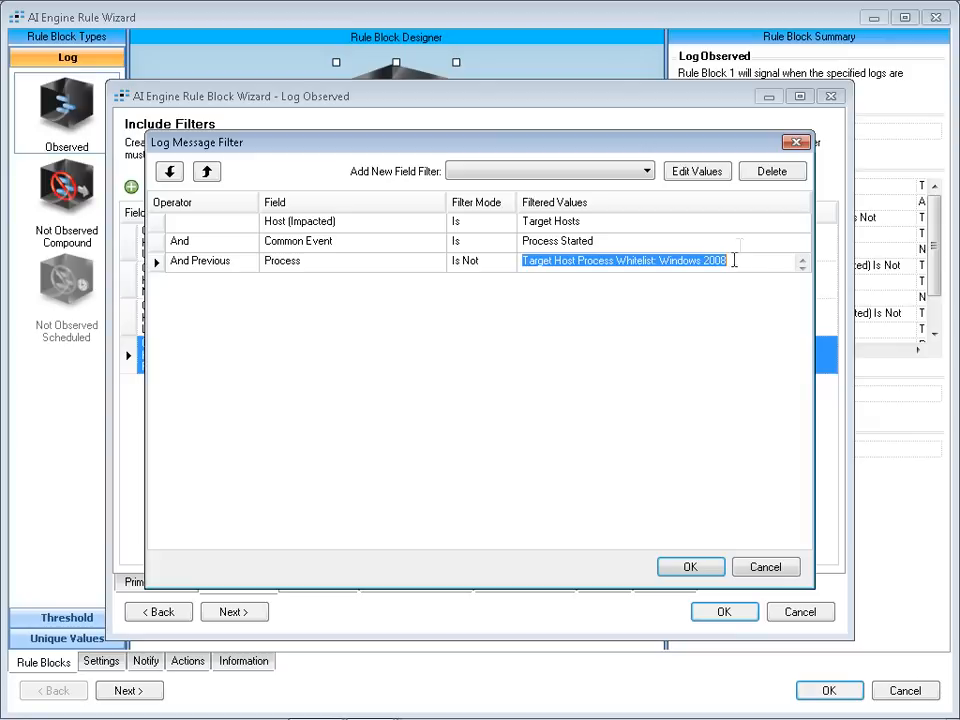
{"action": "left_click", "coordinate": [768, 568]}
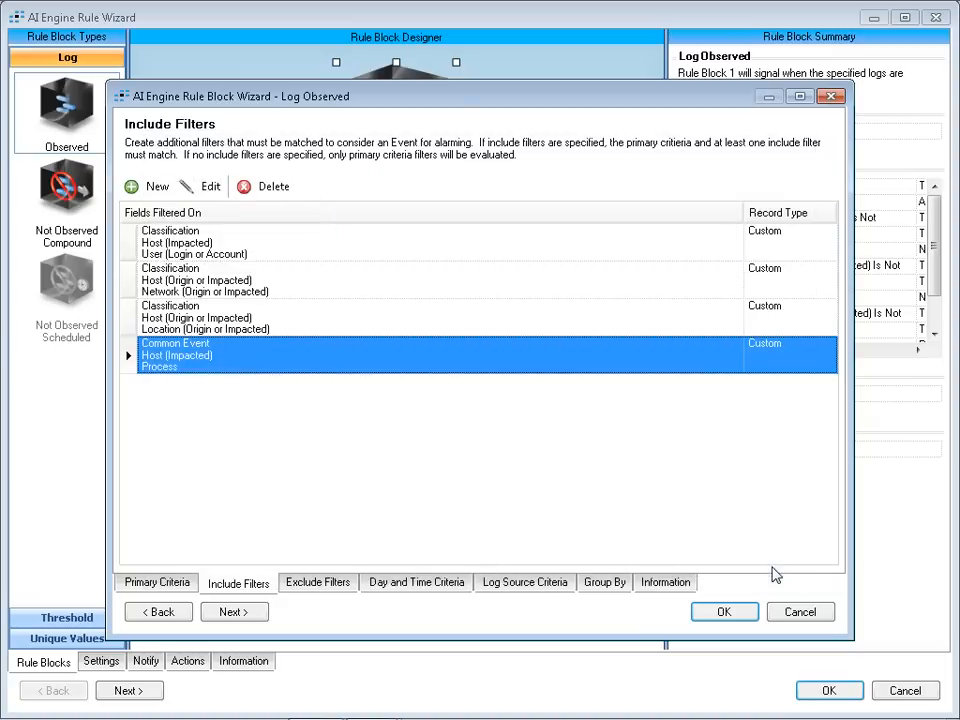
{"action": "left_click", "coordinate": [130, 248]}
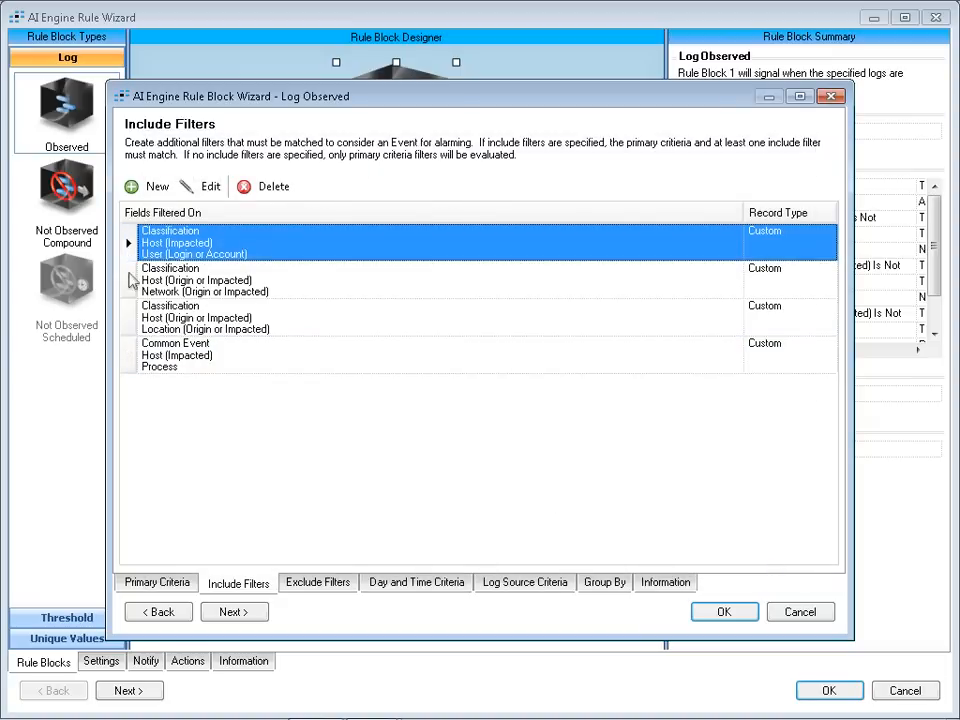
{"action": "left_click", "coordinate": [131, 281]}
{"action": "left_click", "coordinate": [131, 315]}
{"action": "left_click", "coordinate": [129, 348]}
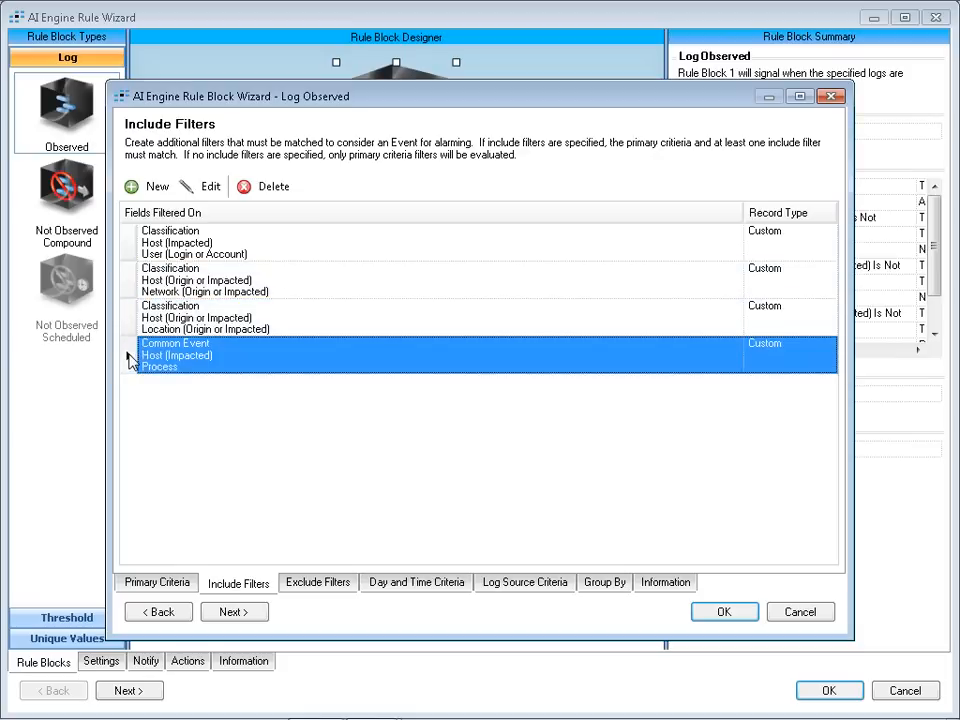
{"action": "left_click", "coordinate": [130, 305]}
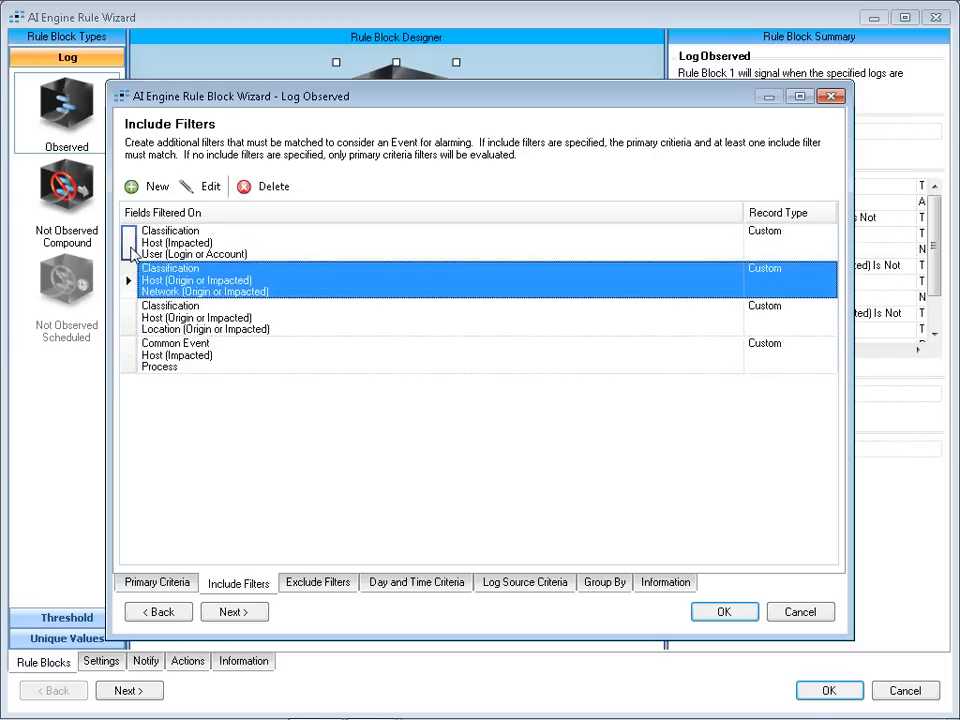
{"action": "left_click", "coordinate": [129, 250]}
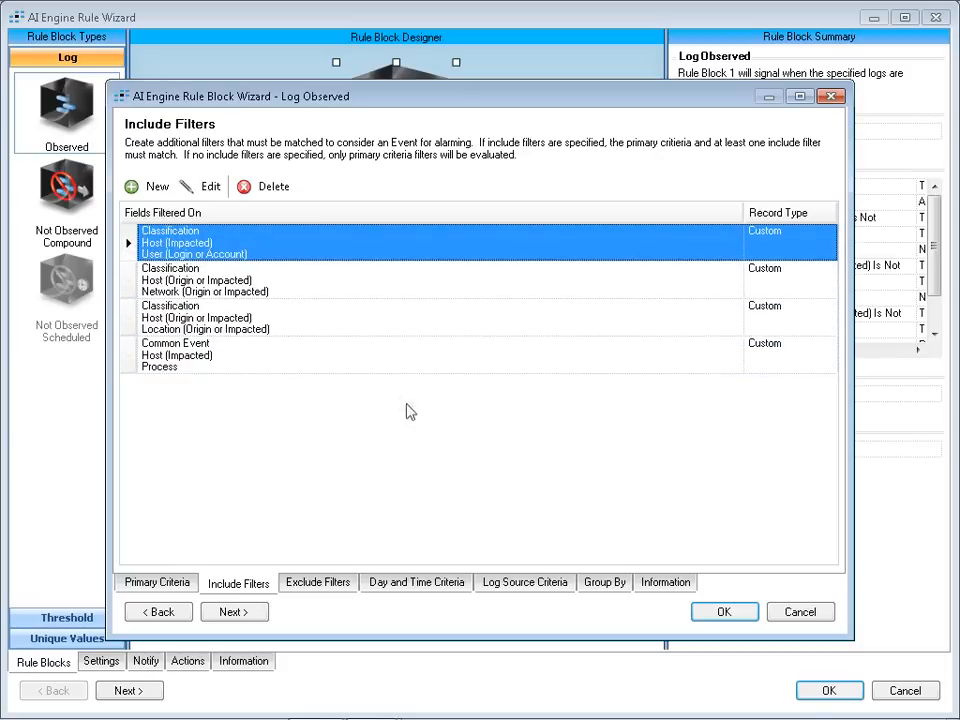
Accept the Log Observed rule block, cancel out of the rule wizard and close the AI Engine Rule Manager.
{"action": "left_click", "coordinate": [724, 614]}
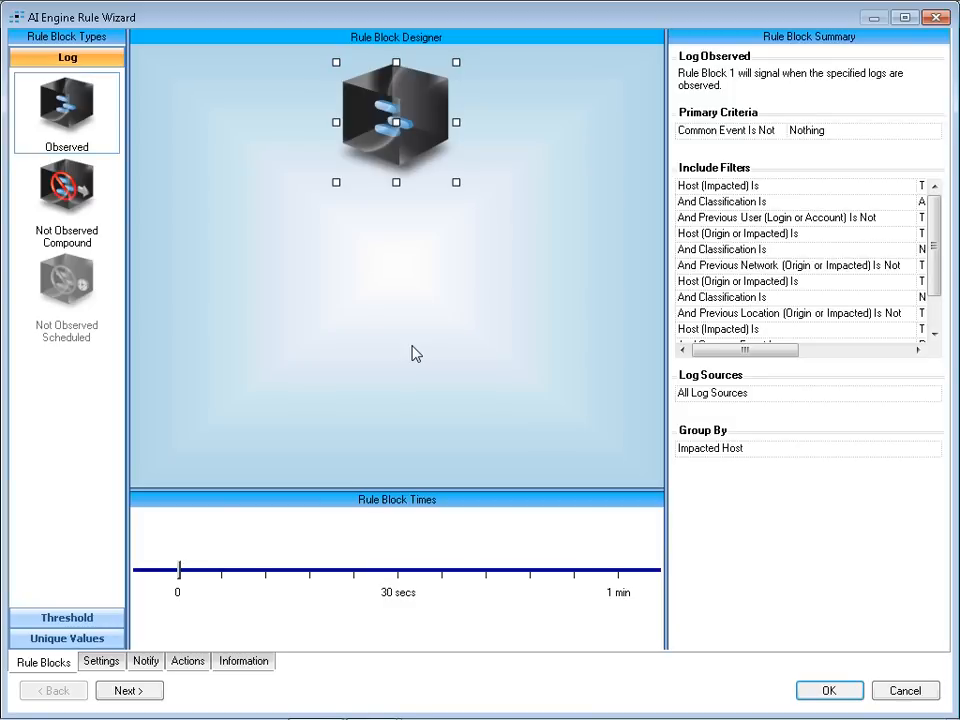
{"action": "left_click", "coordinate": [906, 693]}
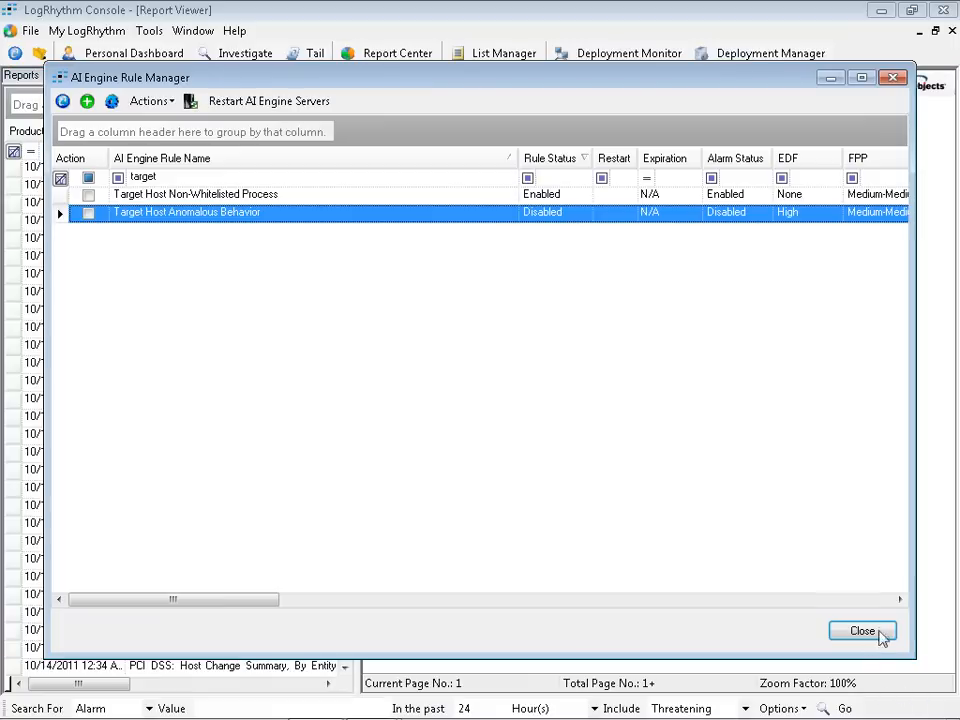
{"action": "left_click", "coordinate": [864, 634]}
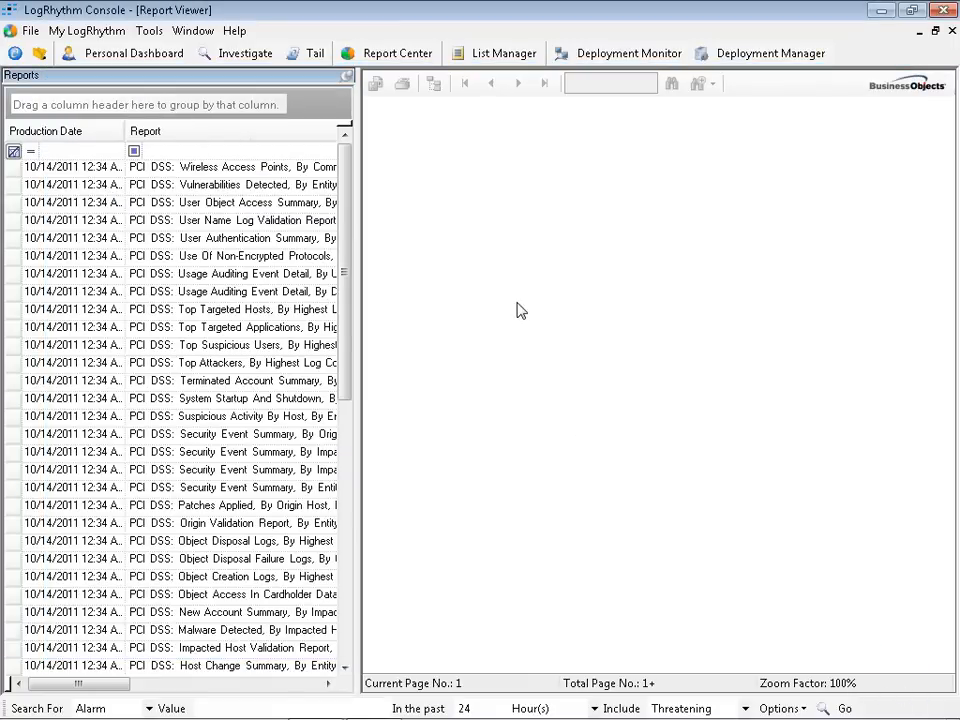
Launch the saved investigation Host Activity Monitoring Logs.
{"action": "left_click", "coordinate": [246, 55]}
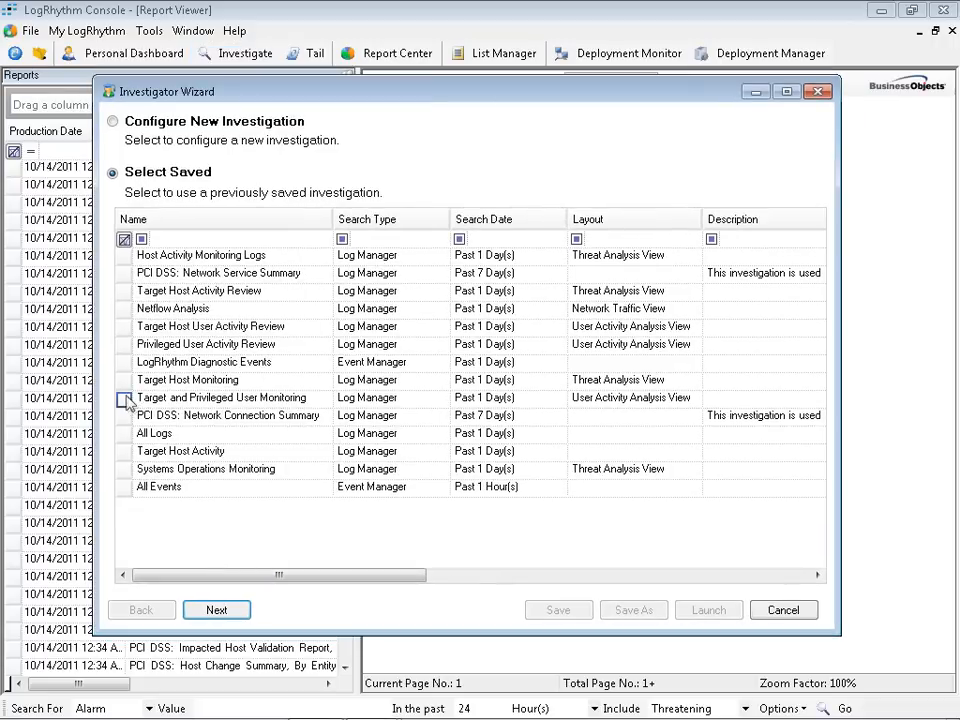
{"action": "left_click", "coordinate": [124, 400]}
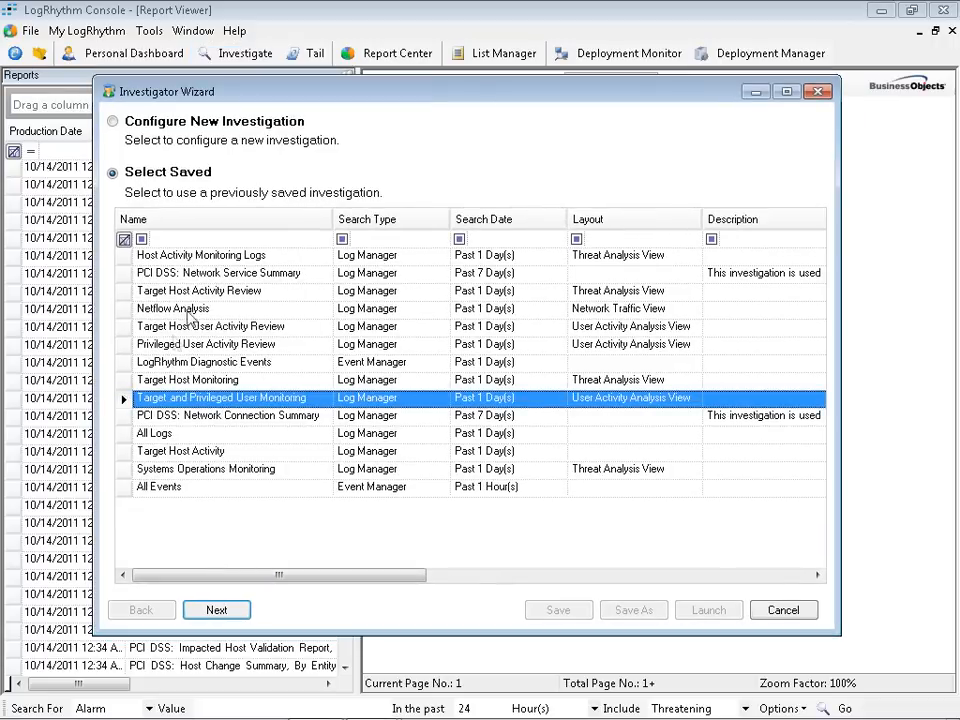
{"action": "left_click", "coordinate": [124, 258]}
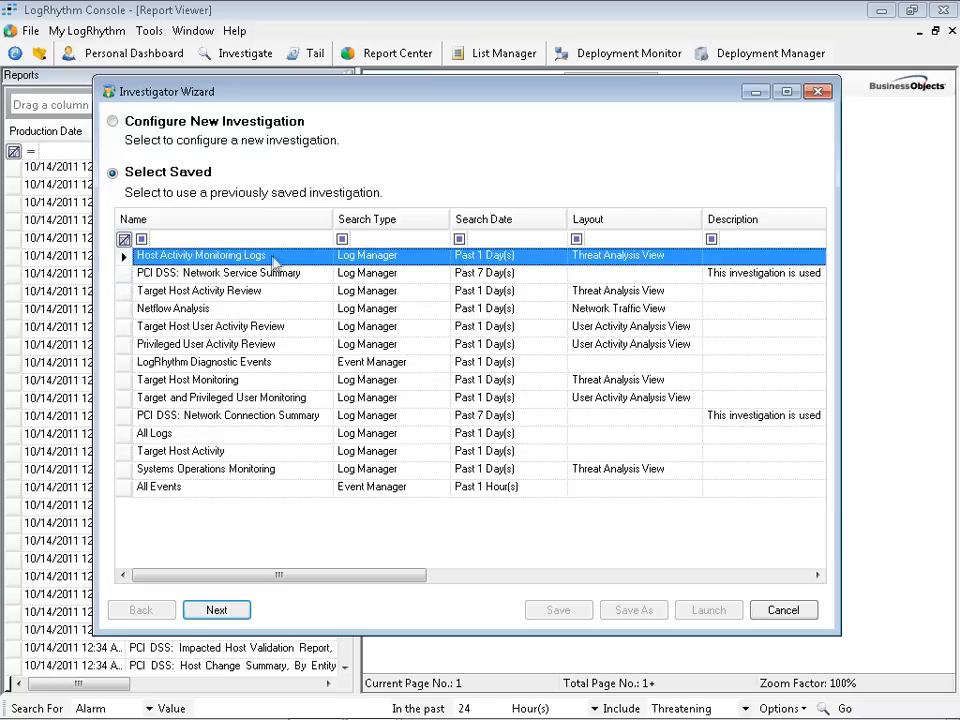
{"action": "double_click", "coordinate": [124, 259]}
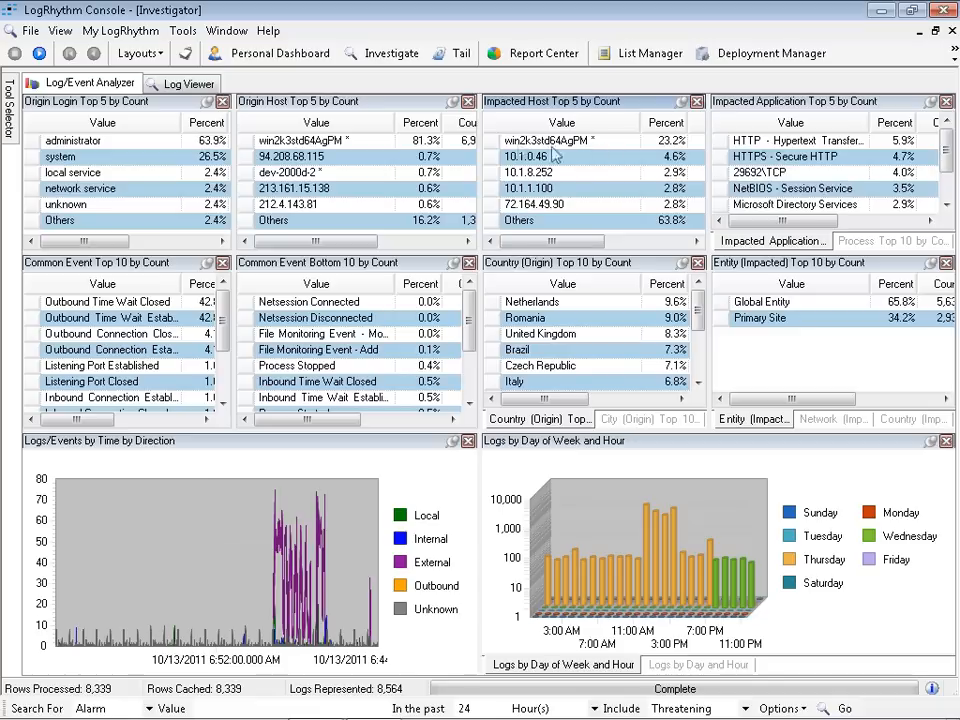
Drill down to the impacted host win2k3std64AgPM and look through its most frequent common events.
{"action": "left_click", "coordinate": [493, 145]}
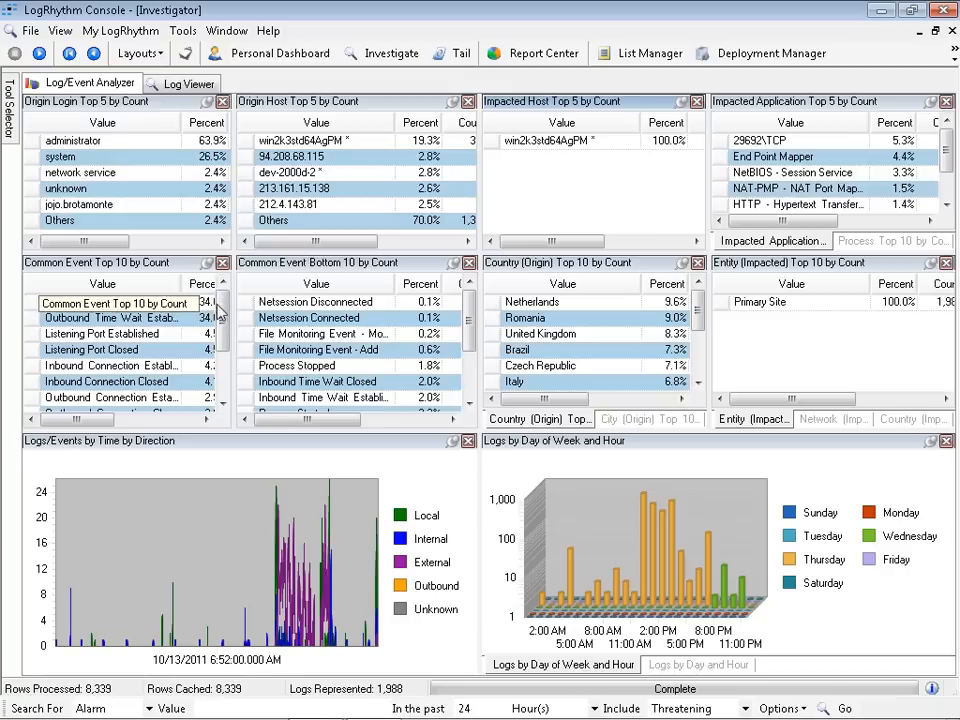
{"action": "scroll", "coordinate": [170, 312], "scroll_direction": "down", "scroll_amount": 1}
{"action": "scroll", "coordinate": [170, 312], "scroll_direction": "up", "scroll_amount": 1}
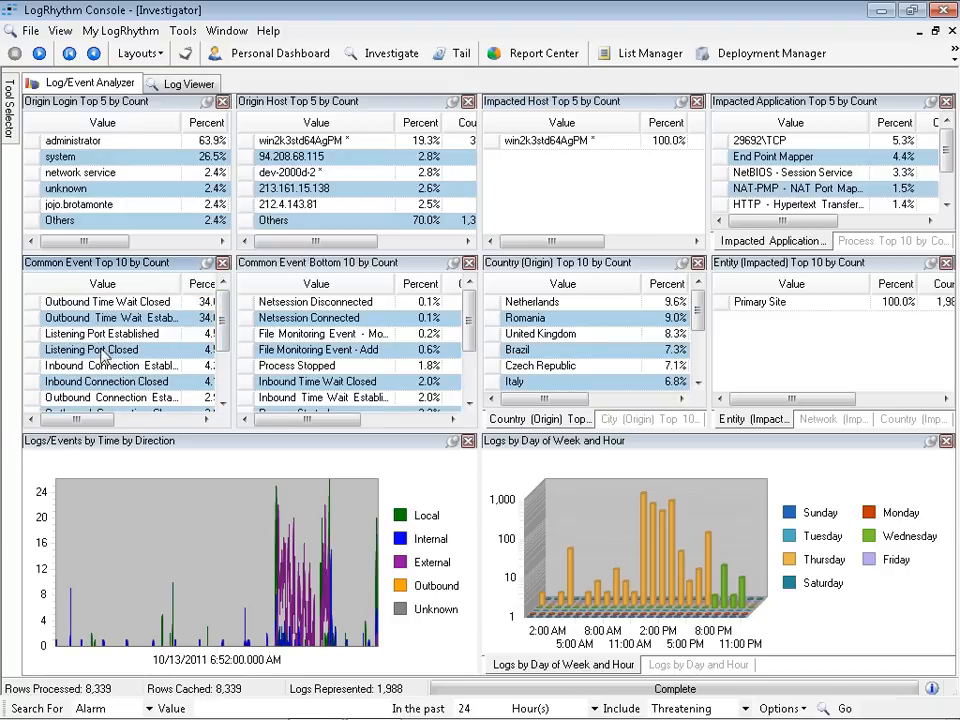
{"action": "mouse_move", "coordinate": [222, 318]}
{"action": "left_mouse_down"}
{"action": "mouse_move", "coordinate": [224, 378]}
{"action": "mouse_move", "coordinate": [226, 297]}
{"action": "left_mouse_up"}
Drill down to the common event File Monitoring Event - Add and show its logs in the Log Viewer.
{"action": "left_click", "coordinate": [321, 336]}
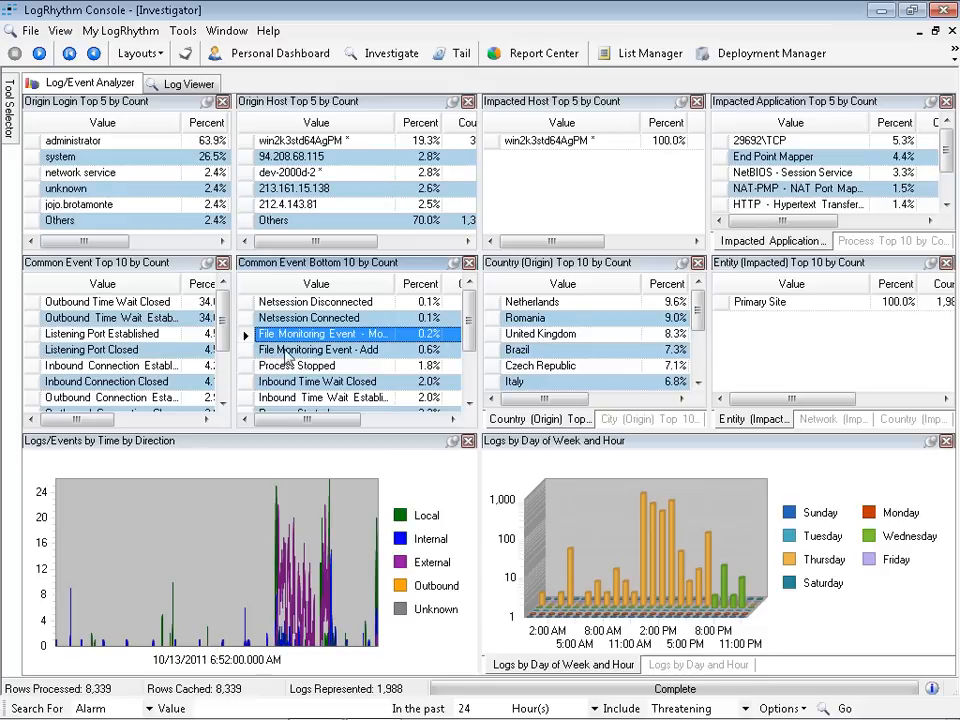
{"action": "double_click", "coordinate": [250, 356]}
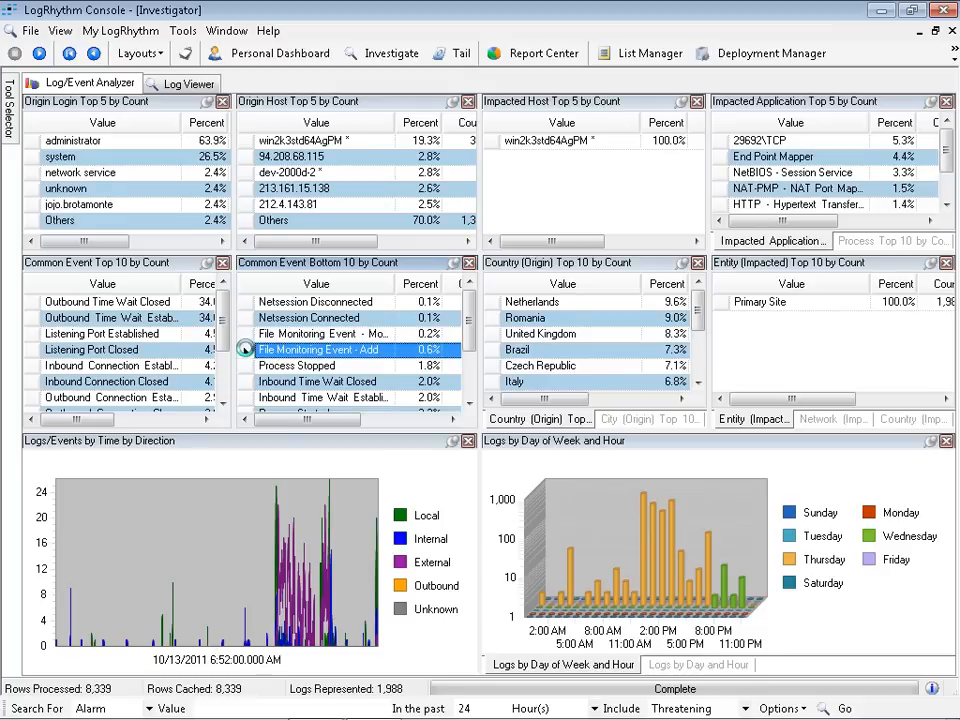
{"action": "left_click", "coordinate": [182, 86]}
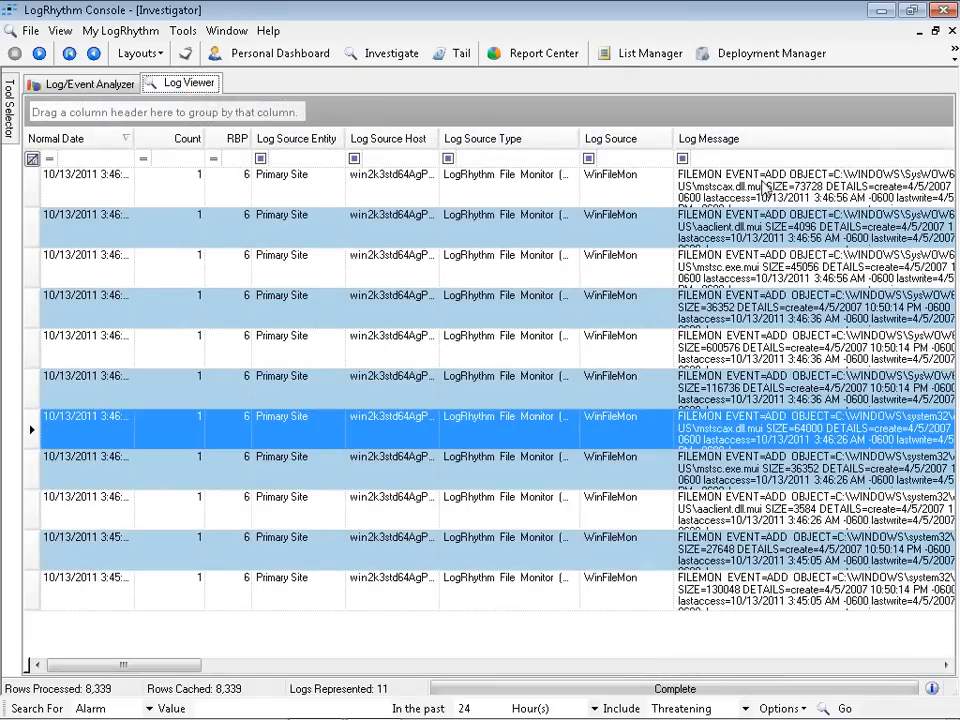
Open the details of the first file monitoring log and examine its Object path.
{"action": "double_click", "coordinate": [764, 189]}
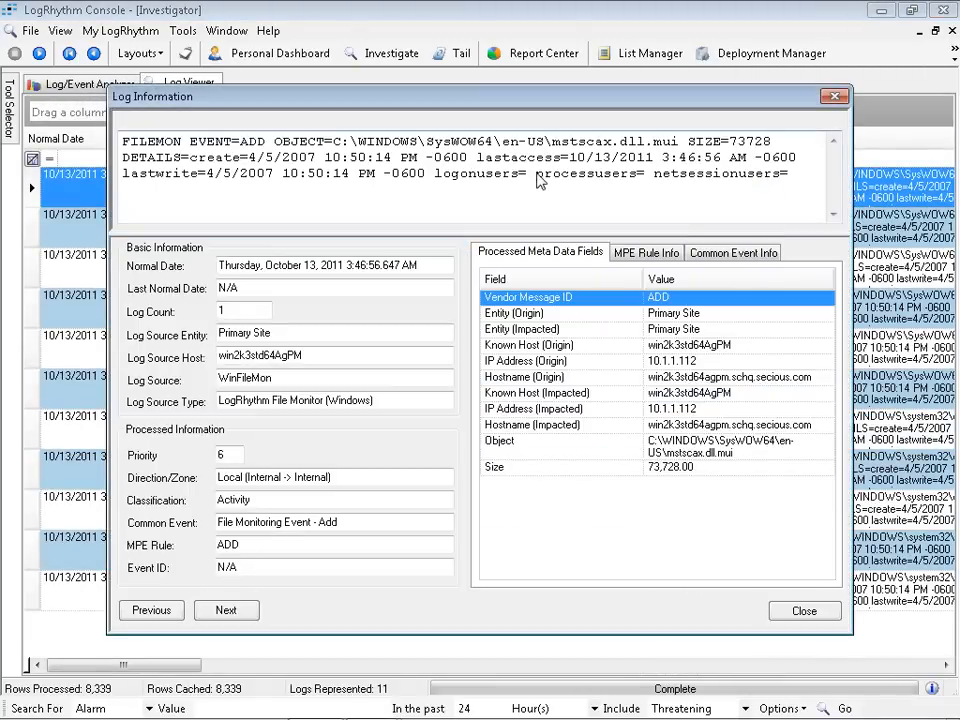
{"action": "left_click", "coordinate": [750, 460]}
{"action": "left_click", "coordinate": [737, 453]}
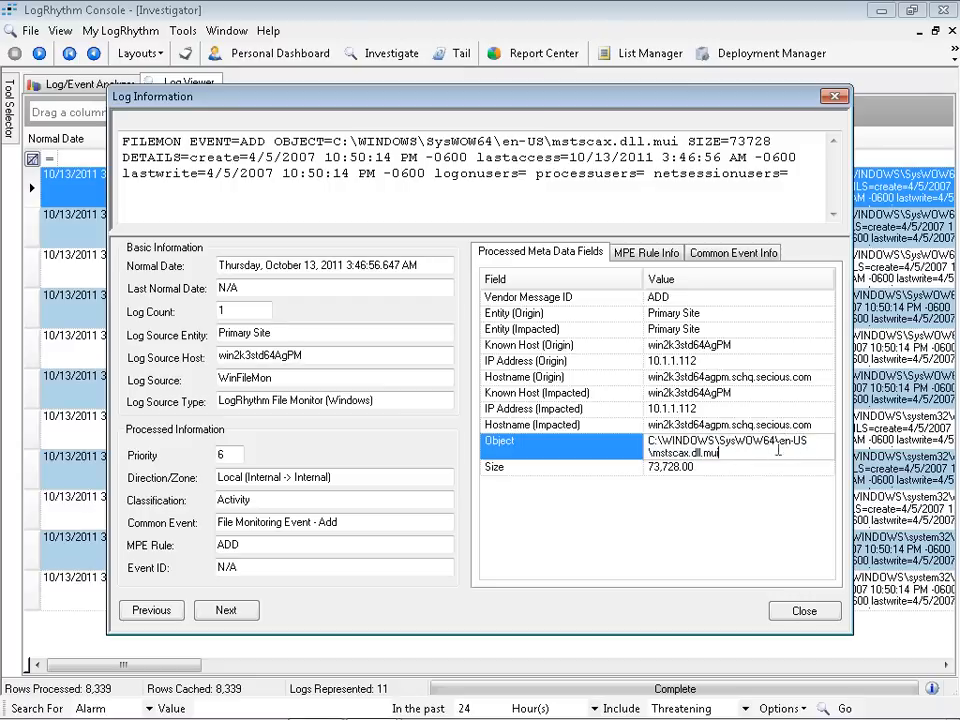
Step through the following log details to the SysWOW64 aaclient.dll entry, highlight its normal date, and close the details.
{"action": "left_click", "coordinate": [228, 611]}
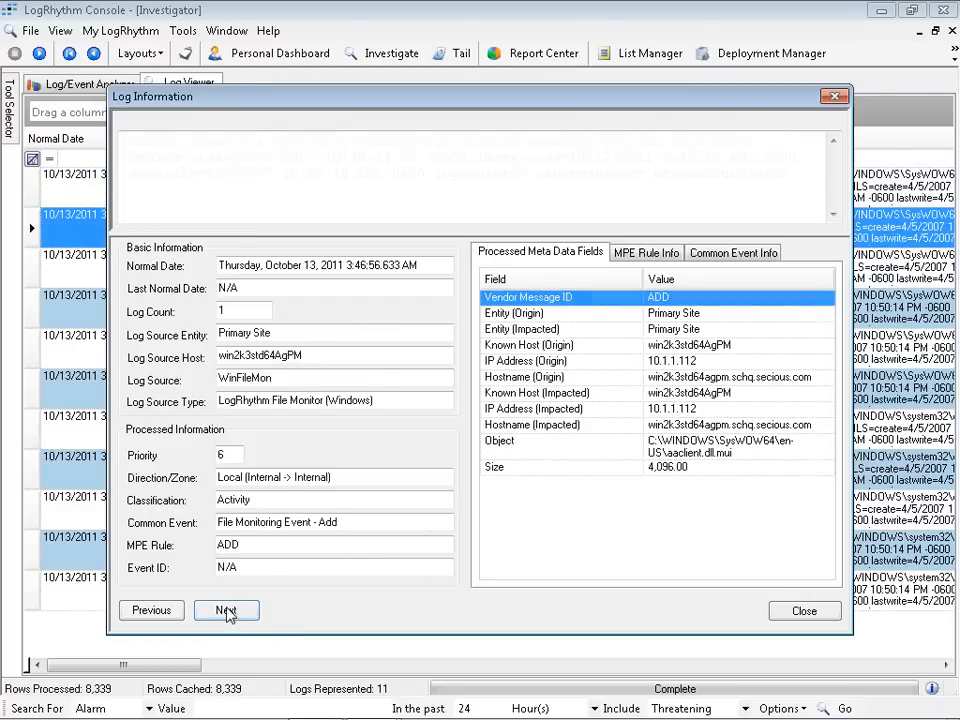
{"action": "left_click", "coordinate": [228, 612]}
{"action": "left_click", "coordinate": [228, 612]}
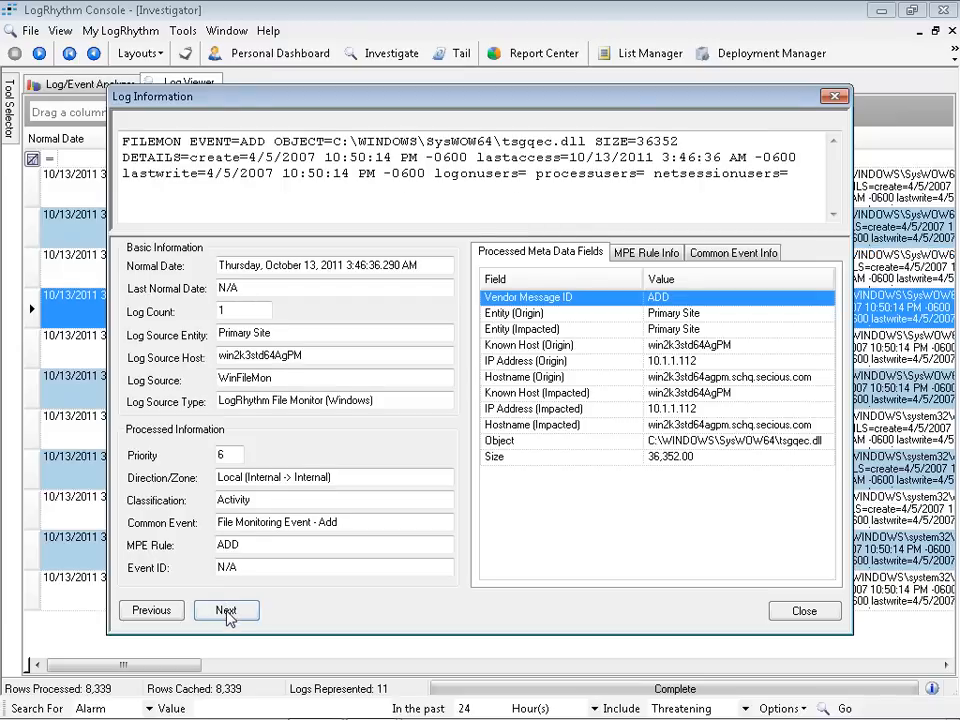
{"action": "left_click", "coordinate": [228, 612]}
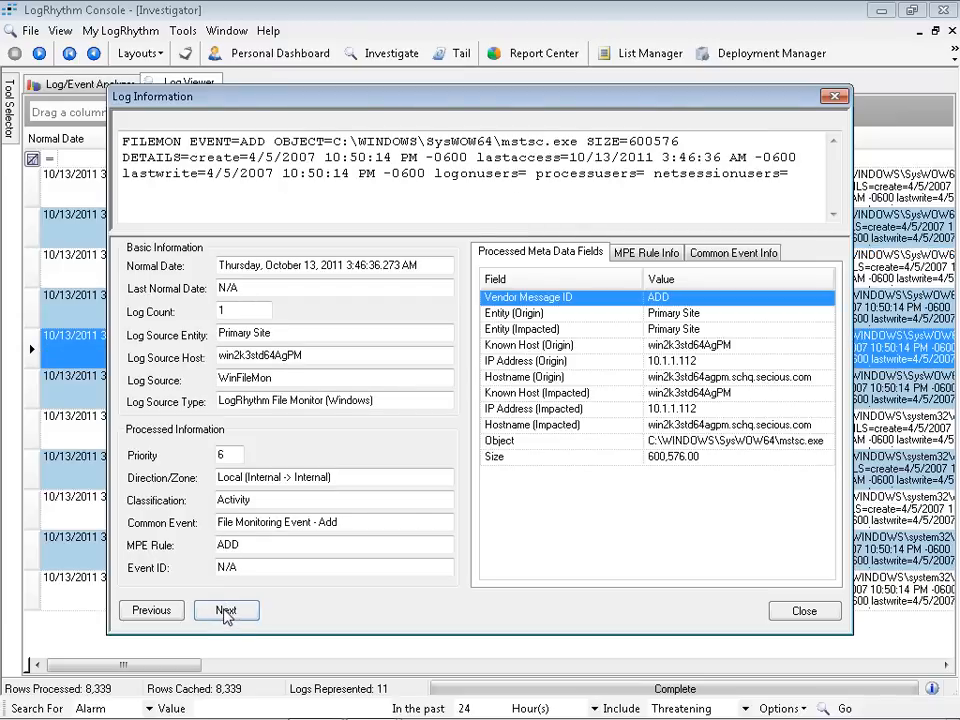
{"action": "left_click", "coordinate": [227, 613]}
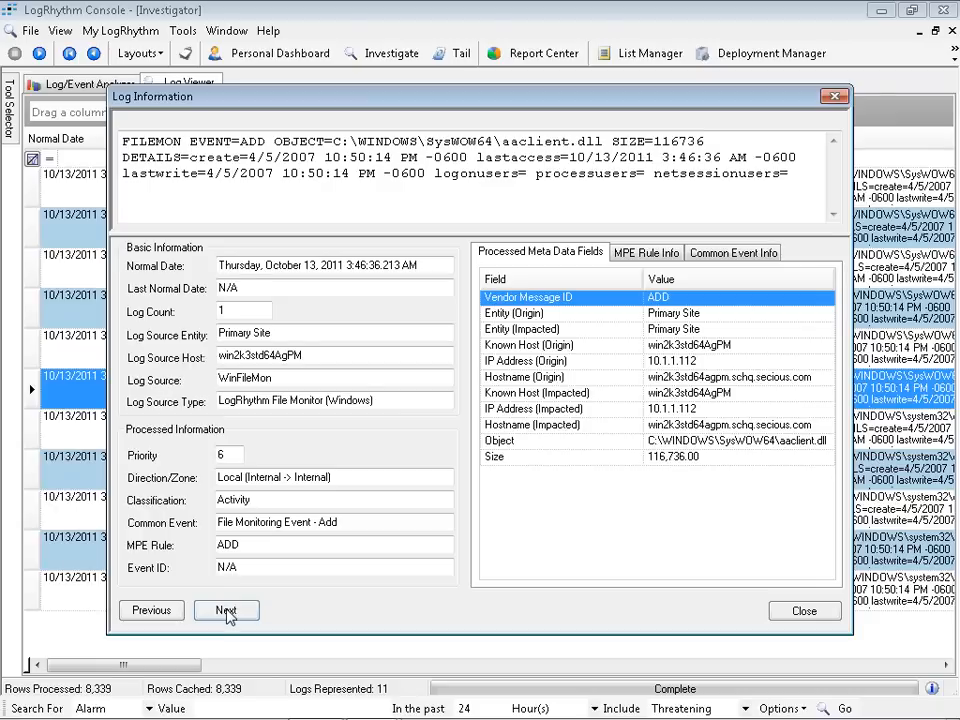
{"action": "left_click", "coordinate": [421, 265]}
{"action": "left_click_drag", "start_coordinate": [420, 265], "coordinate": [212, 265]}
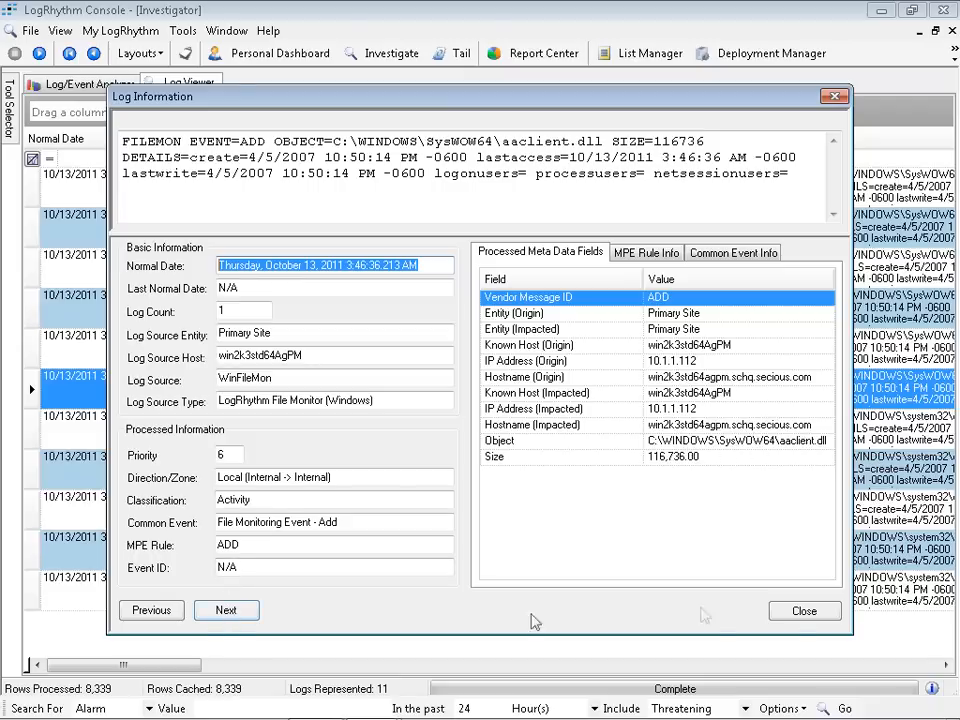
{"action": "left_click", "coordinate": [804, 611]}
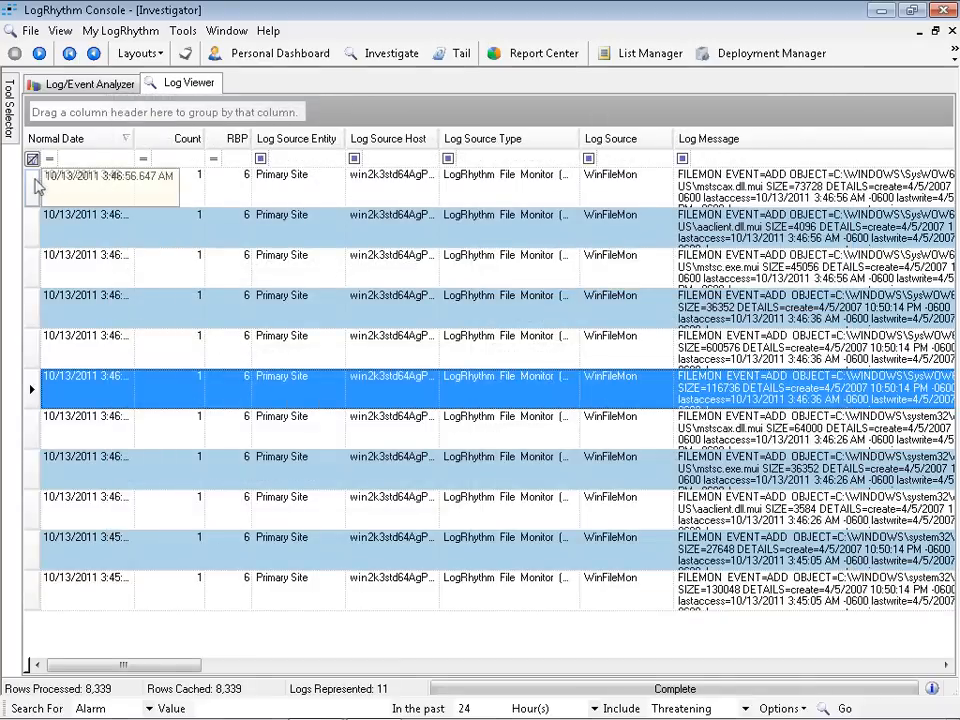
Select all file monitoring logs, bring them up in the Log Message Submission Tool to view its options, and close it without submitting.
{"action": "left_click", "coordinate": [34, 185]}
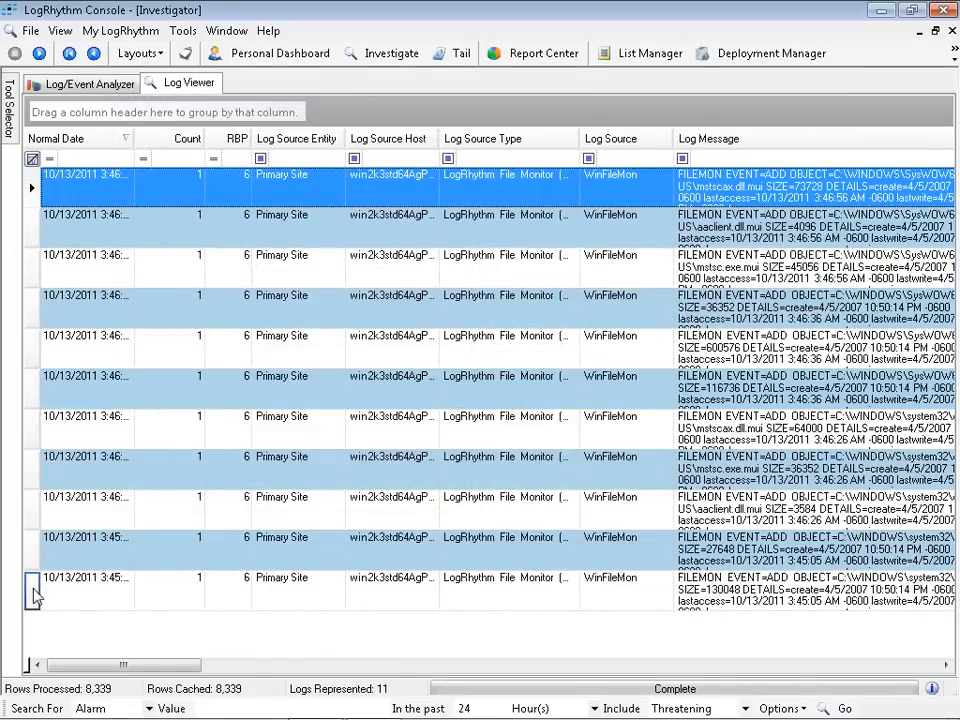
{"action": "left_click", "coordinate": [46, 588], "text": "shift"}
{"action": "right_click", "coordinate": [152, 343]}
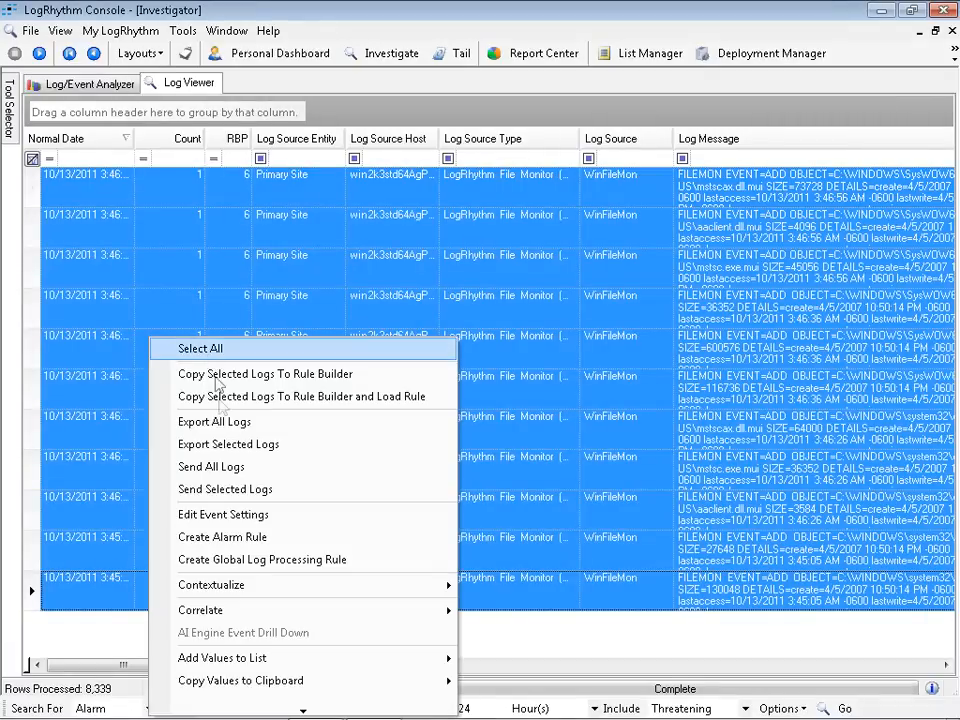
{"action": "left_click", "coordinate": [225, 489]}
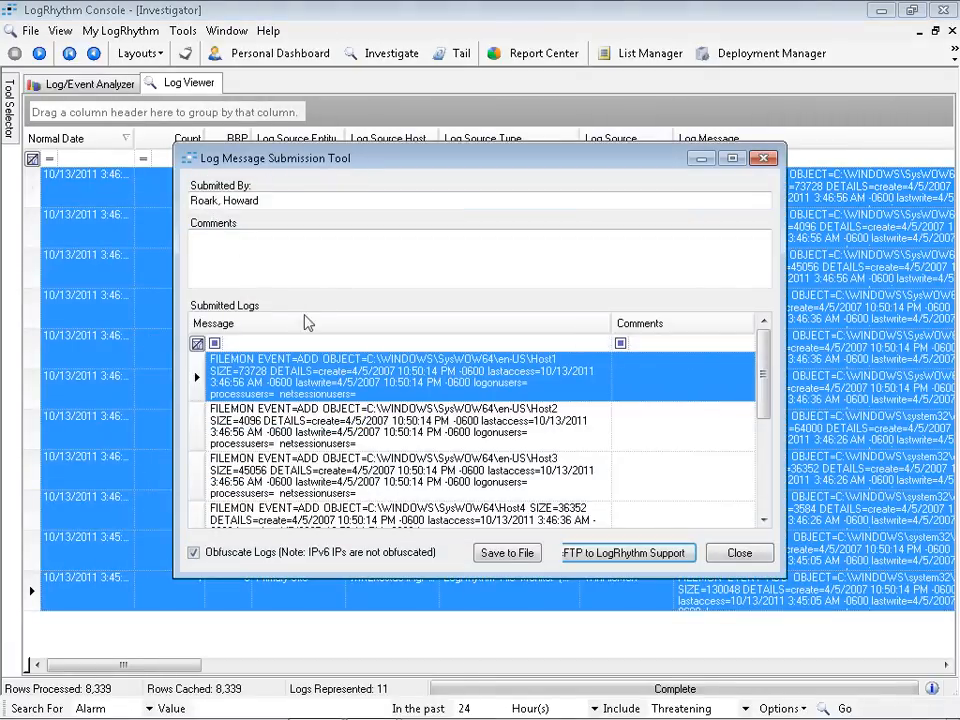
{"action": "left_click", "coordinate": [740, 554]}
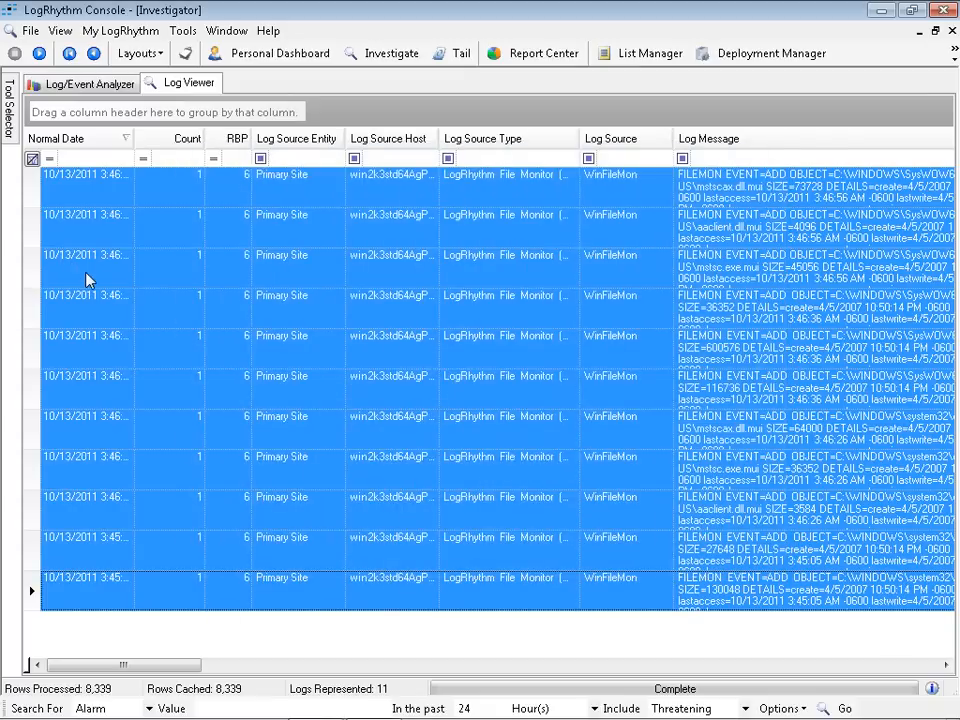
Start an export of the selected logs with Email as the export type, and cancel the Log Exporter.
{"action": "right_click", "coordinate": [88, 277]}
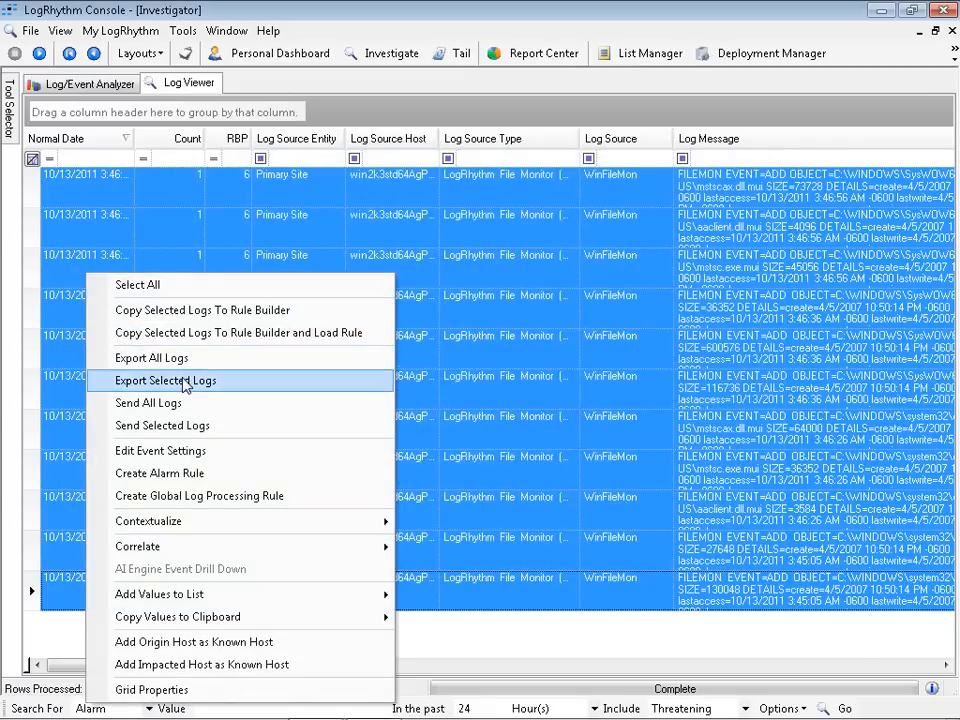
{"action": "left_click", "coordinate": [190, 380]}
{"action": "left_click", "coordinate": [238, 228]}
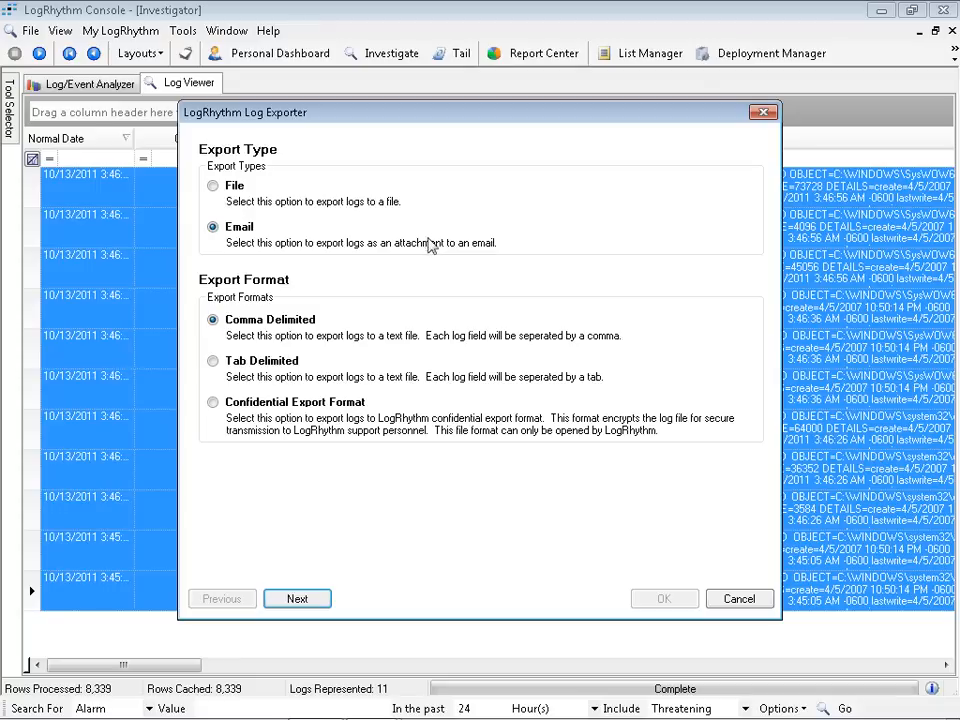
{"action": "left_click", "coordinate": [740, 600]}
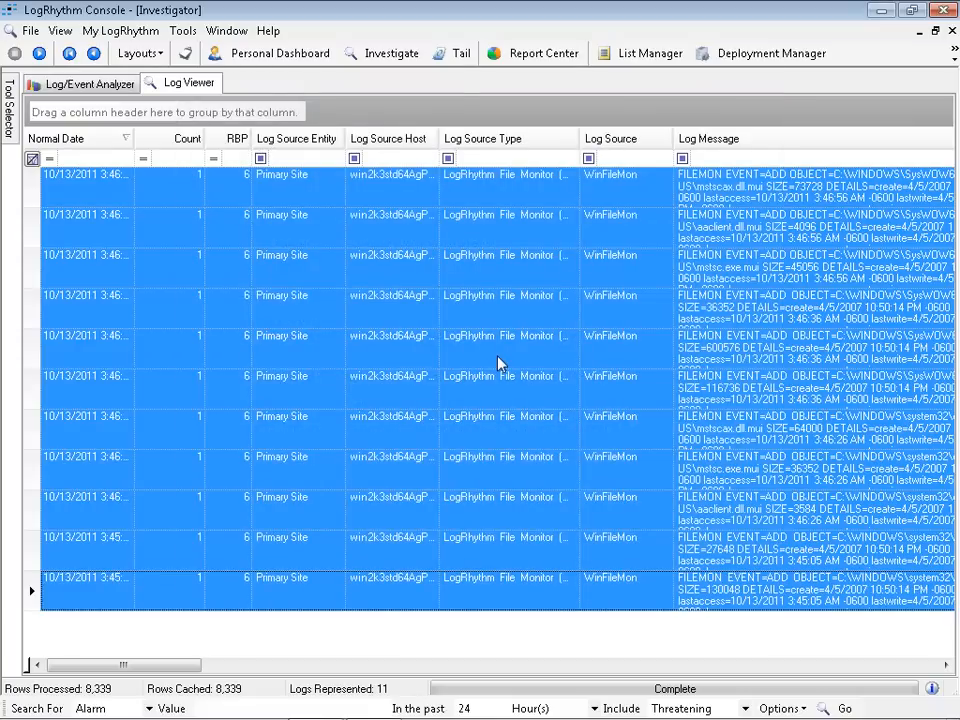
Return to the Log/Event Analyzer, go back to the first investigation view, and pick File Monitoring Event - Add among the least frequent common events.
{"action": "left_click", "coordinate": [85, 88]}
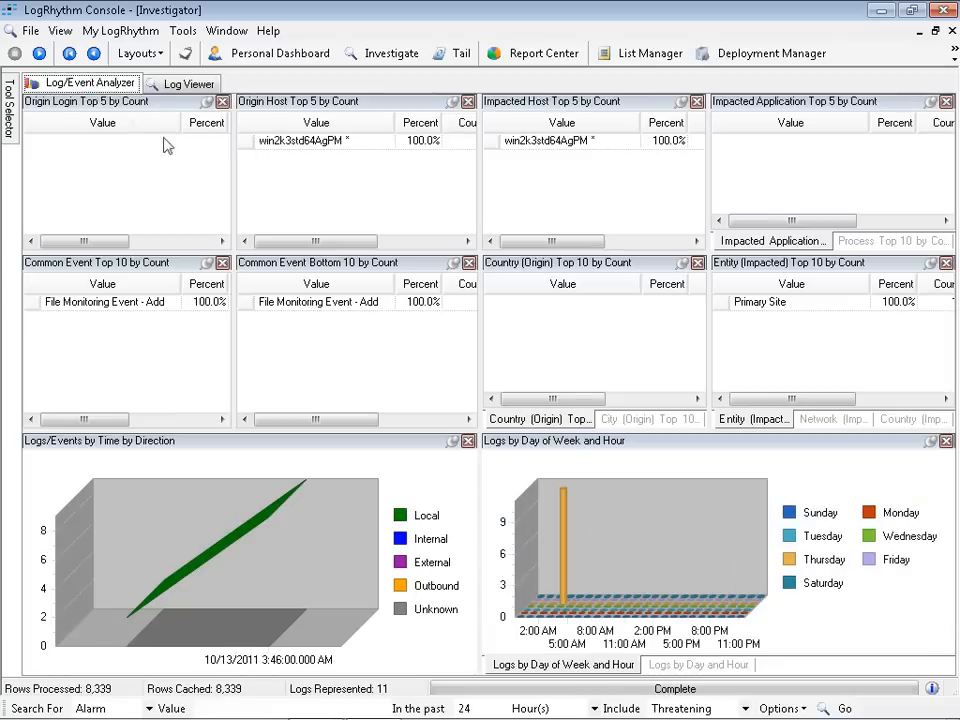
{"action": "left_click", "coordinate": [69, 53]}
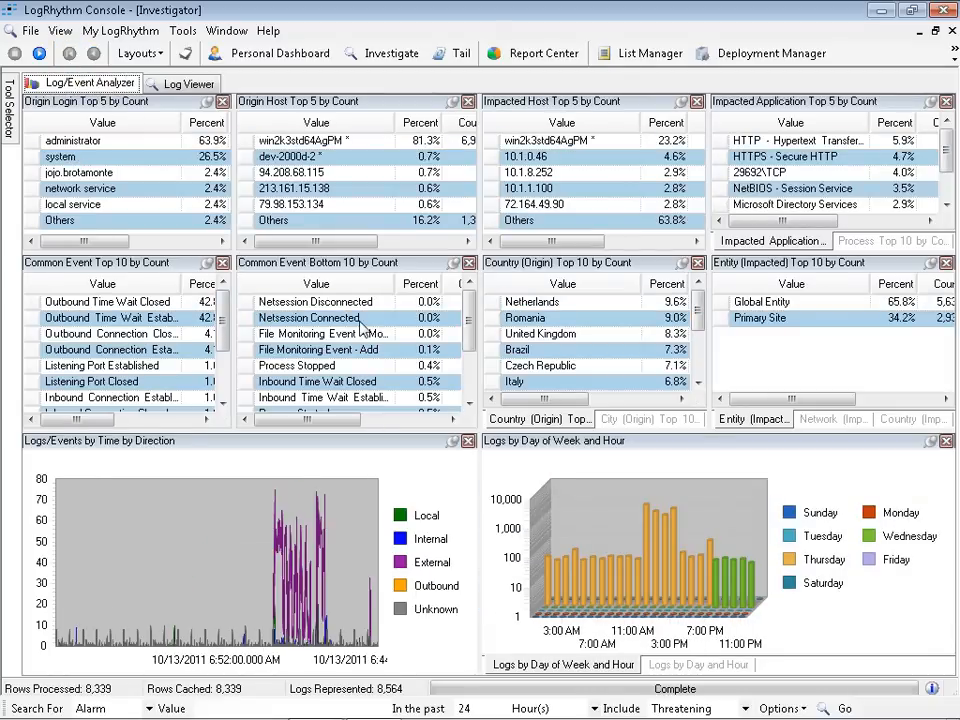
{"action": "left_click", "coordinate": [246, 350]}
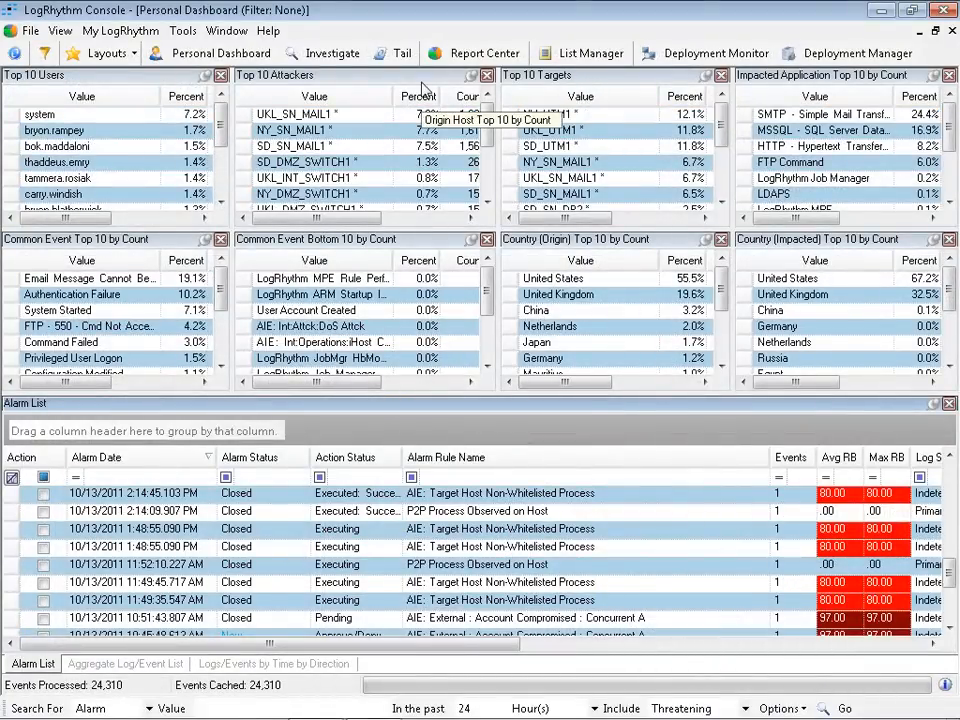
Open the Report Center and look through the available reports and report templates.
{"action": "left_click", "coordinate": [478, 58]}
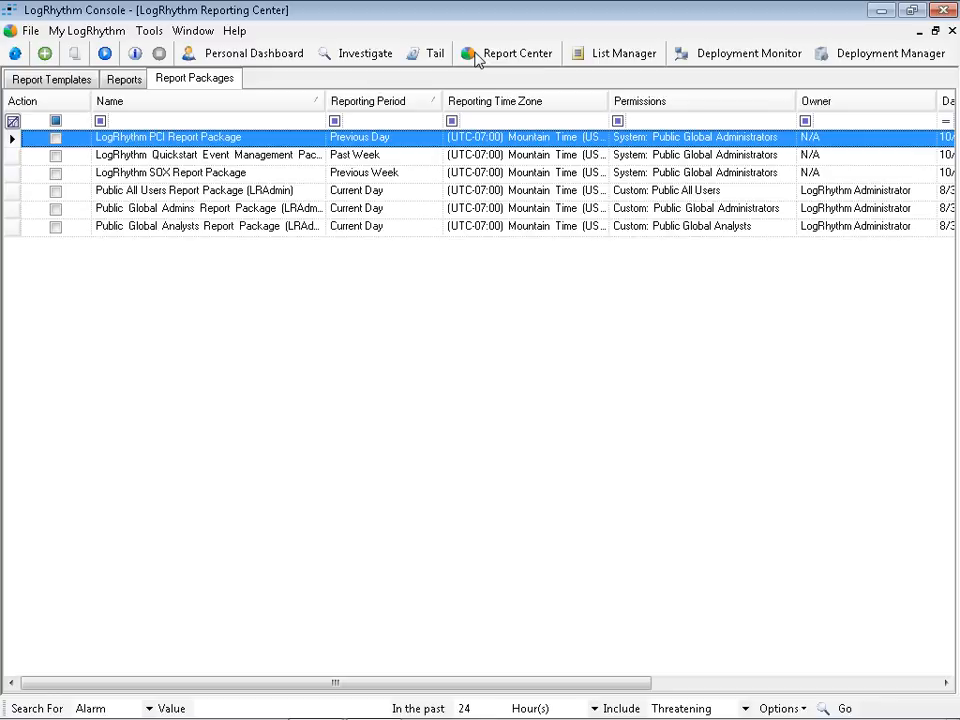
{"action": "left_click", "coordinate": [124, 80]}
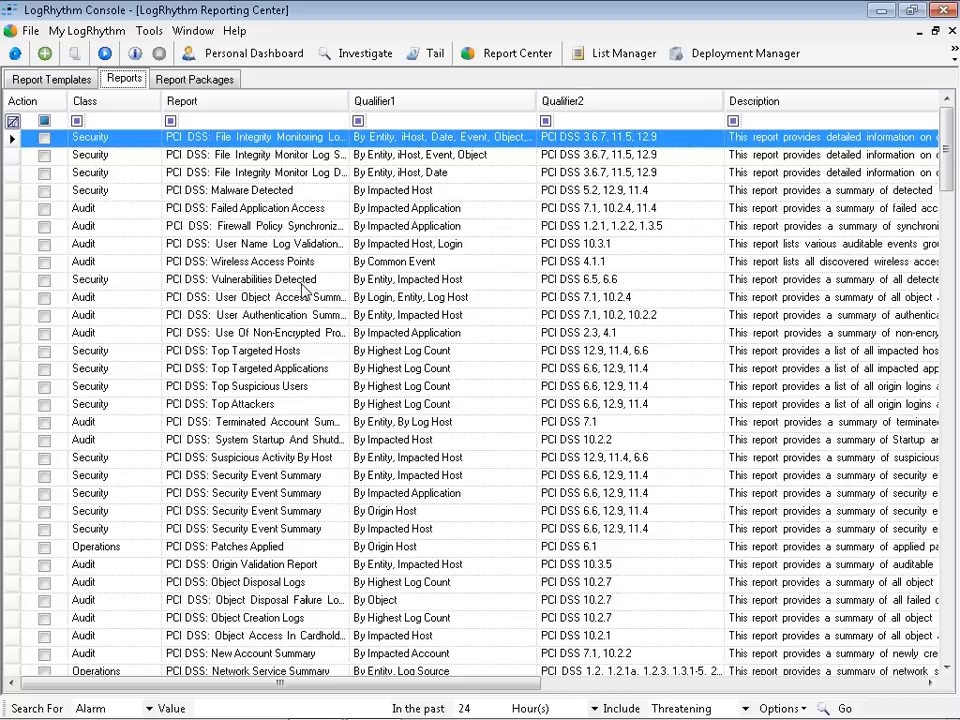
{"action": "left_click", "coordinate": [52, 80]}
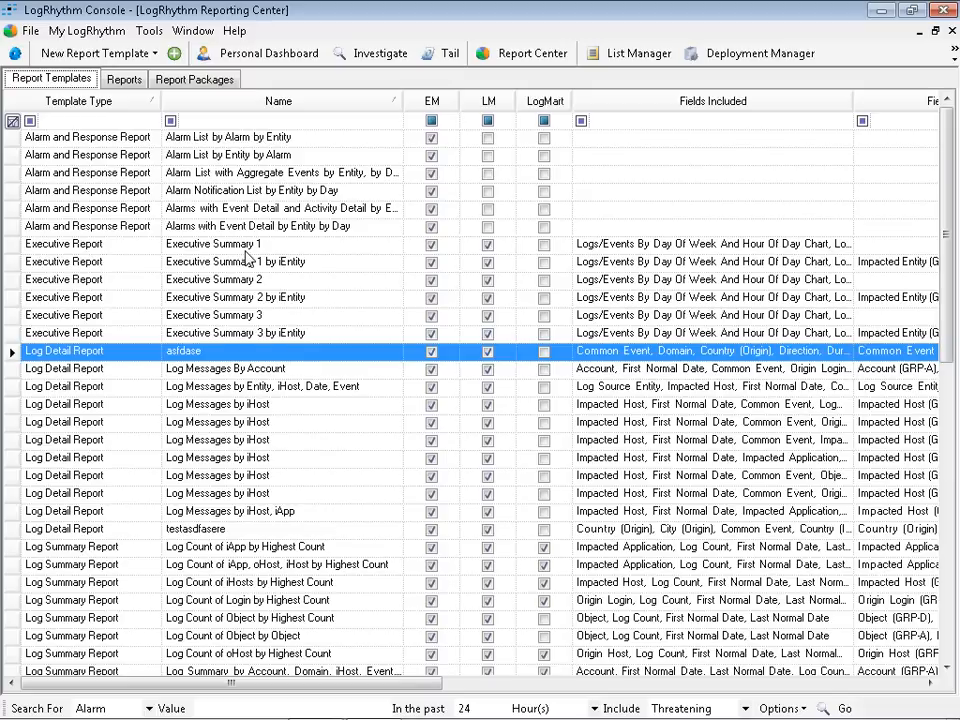
{"action": "left_click", "coordinate": [124, 80]}
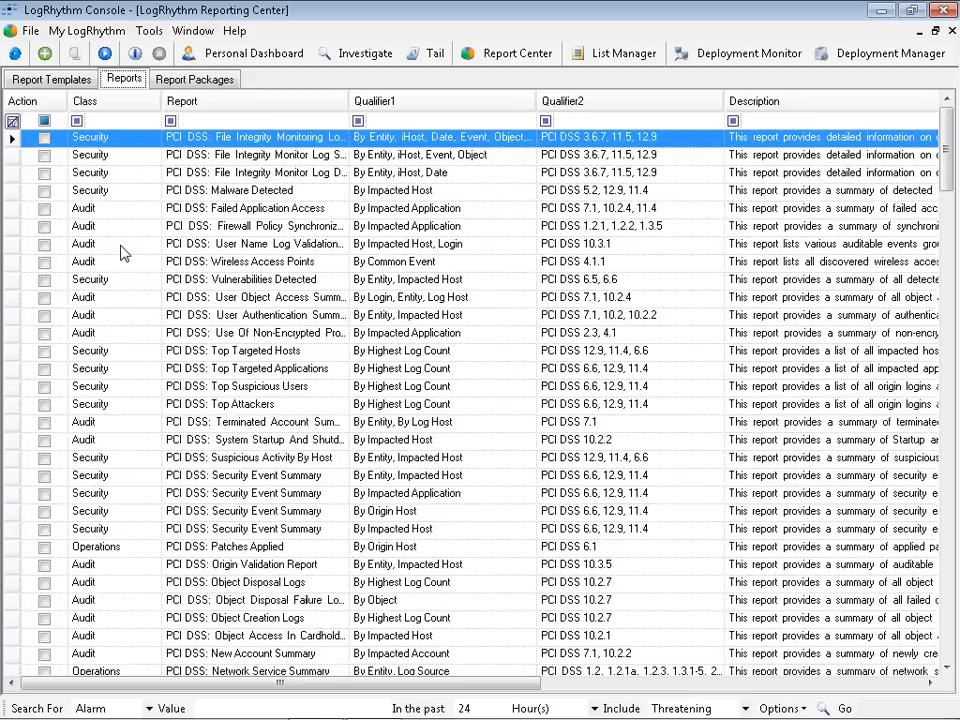
Show the report packages and highlight the LogRhythm PCI and SOX report packages.
{"action": "left_click", "coordinate": [193, 82]}
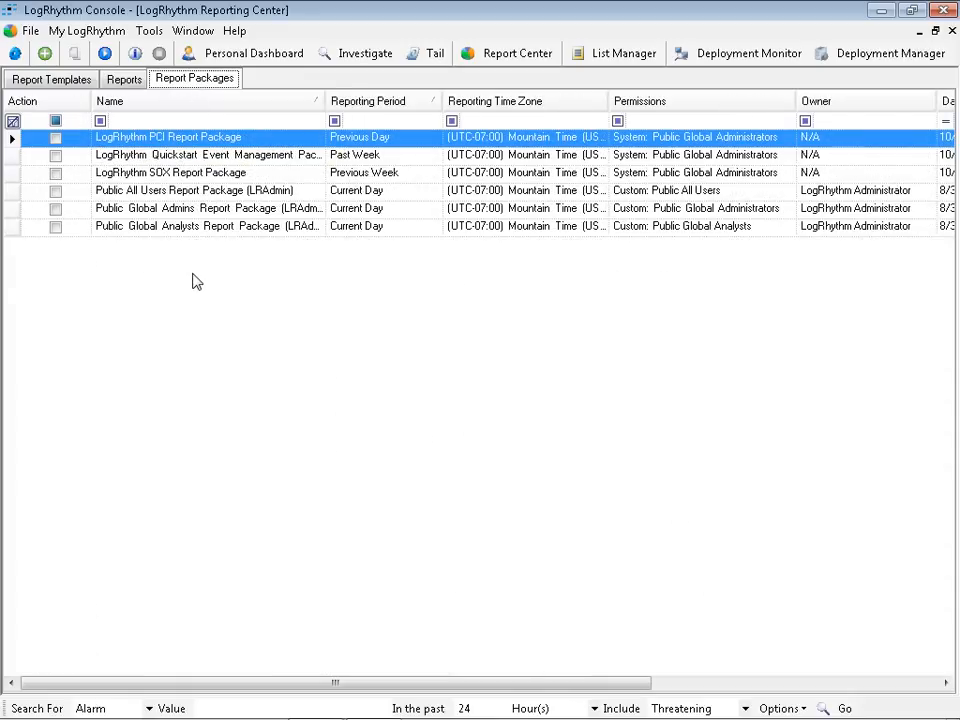
{"action": "left_click", "coordinate": [12, 138]}
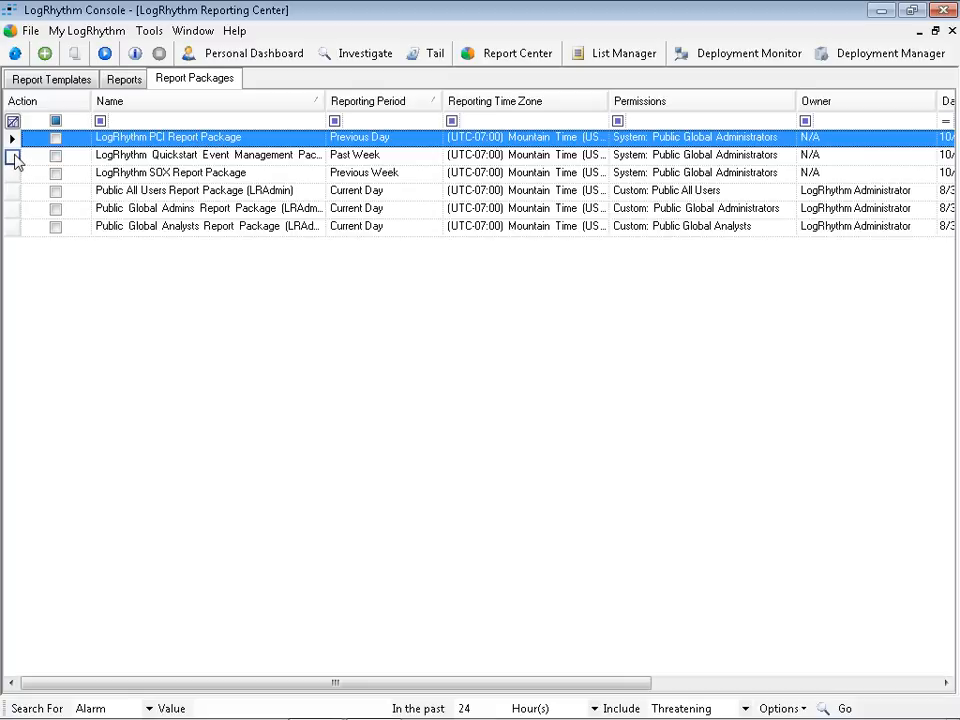
{"action": "left_click", "coordinate": [12, 174]}
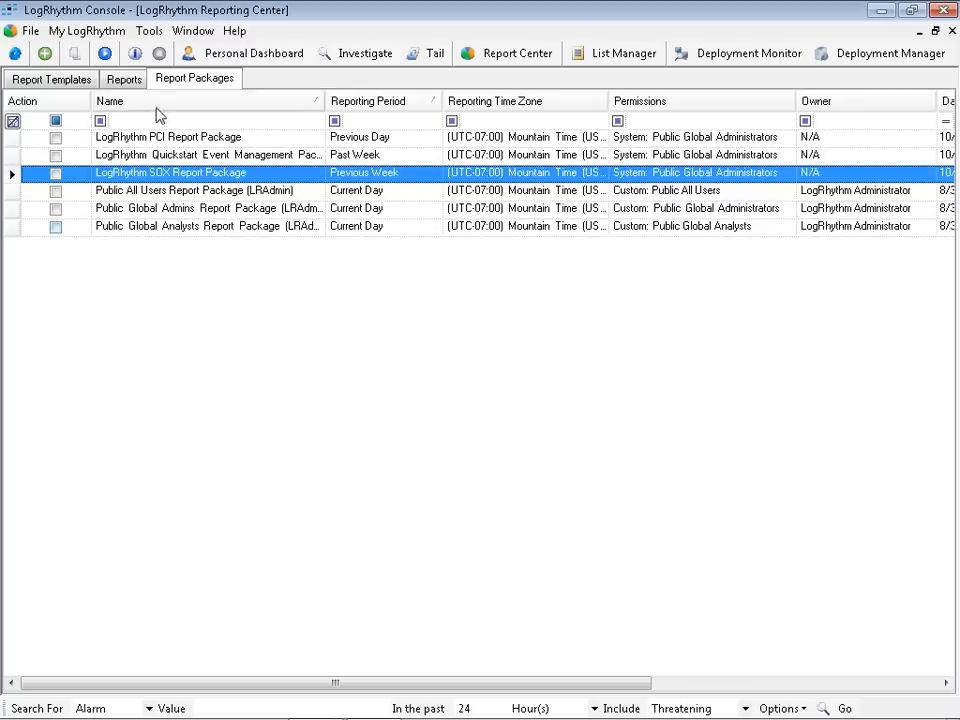
Open the Scheduled Report Job Manager and bring up the settings of KG Test Report Job.
{"action": "left_click", "coordinate": [150, 33]}
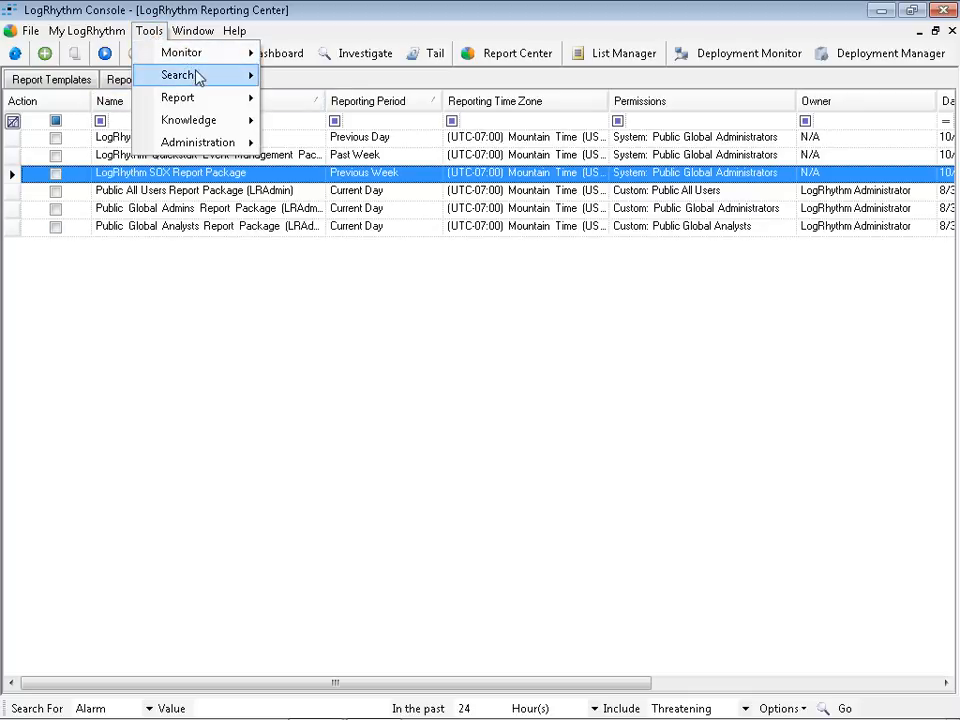
{"action": "mouse_move", "coordinate": [210, 104]}
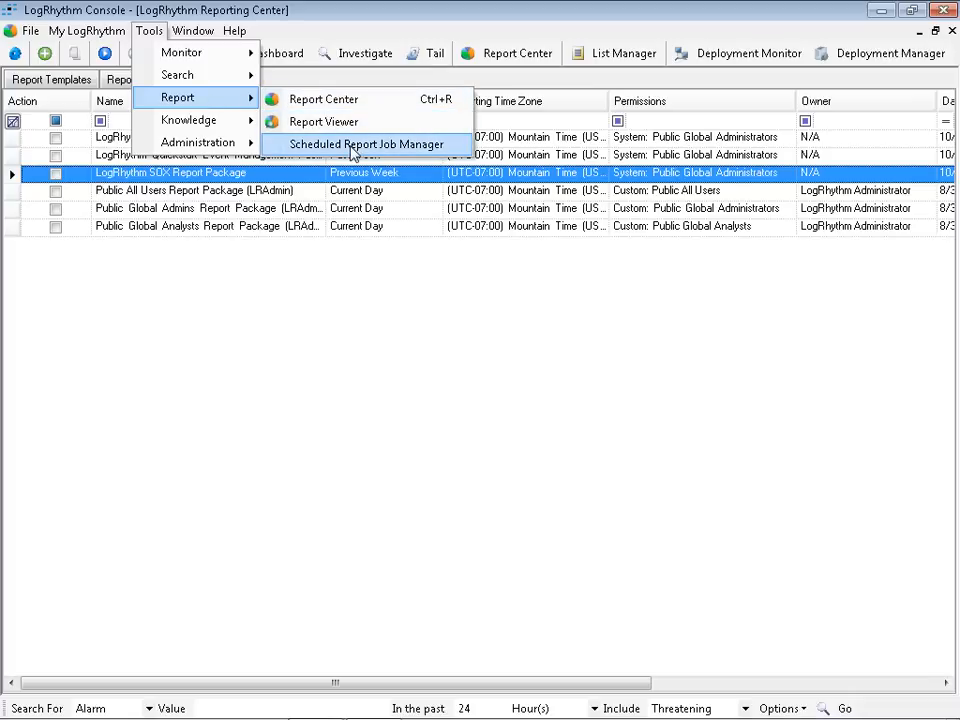
{"action": "left_click", "coordinate": [350, 145]}
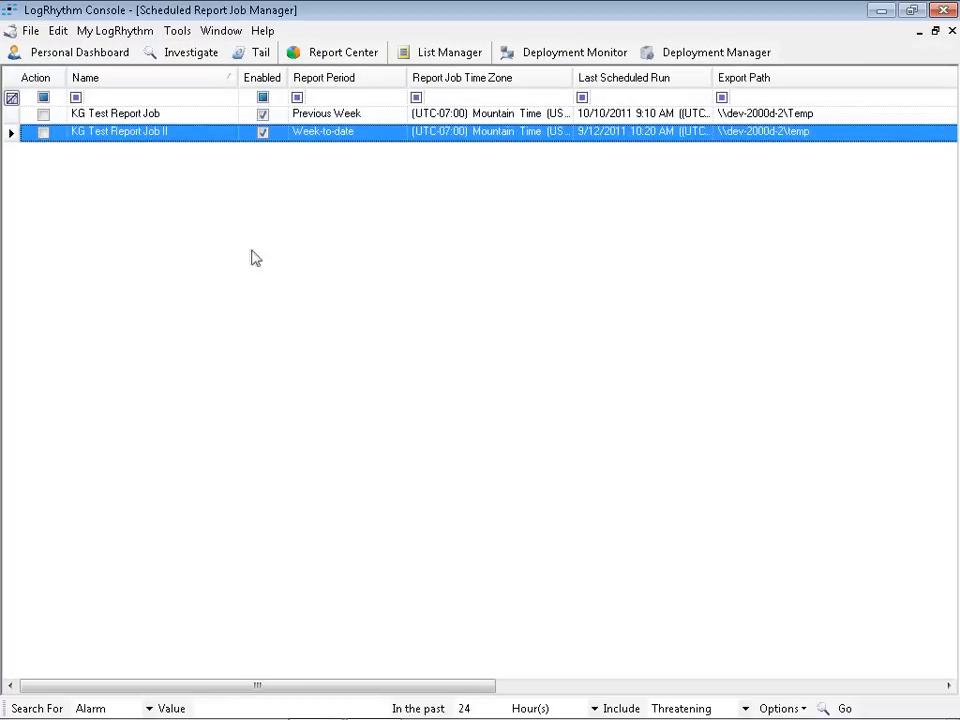
{"action": "right_click", "coordinate": [84, 196]}
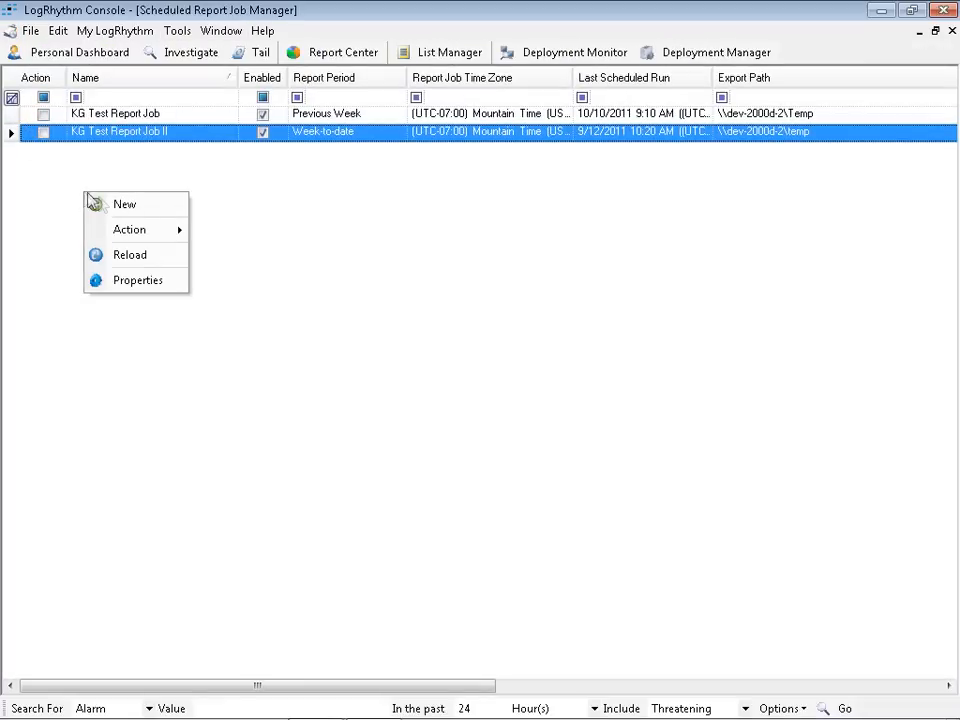
{"action": "left_click", "coordinate": [12, 116]}
{"action": "double_click", "coordinate": [12, 116]}
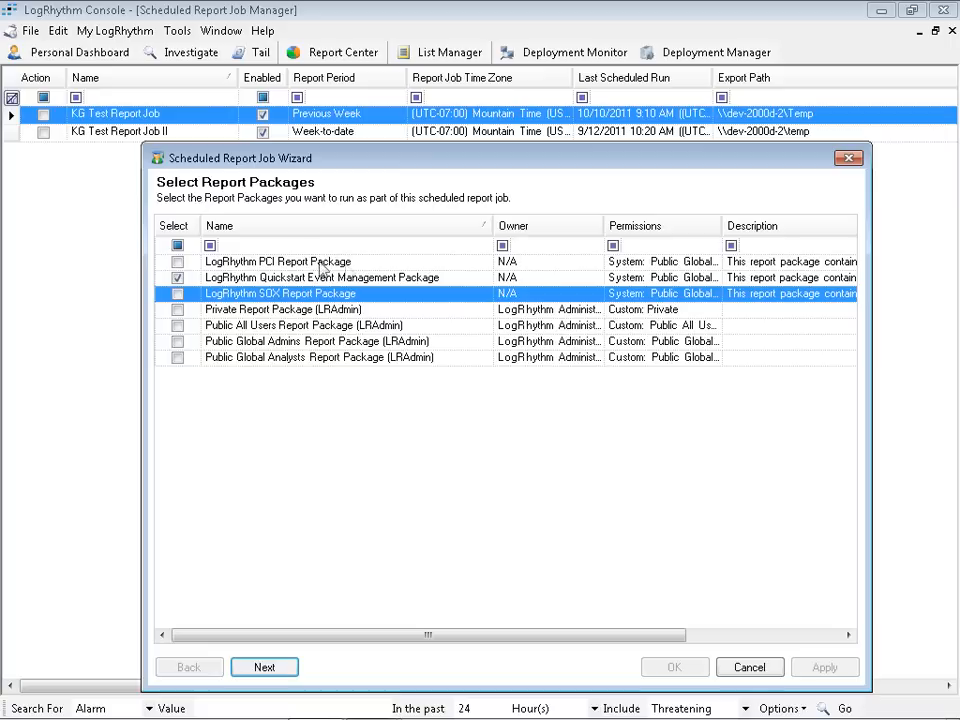
Include the LogRhythm SOX and PCI report packages in the scheduled job and exclude the Quickstart Event Management Package.
{"action": "left_click", "coordinate": [177, 294]}
{"action": "left_click", "coordinate": [178, 278]}
{"action": "left_click", "coordinate": [177, 262]}
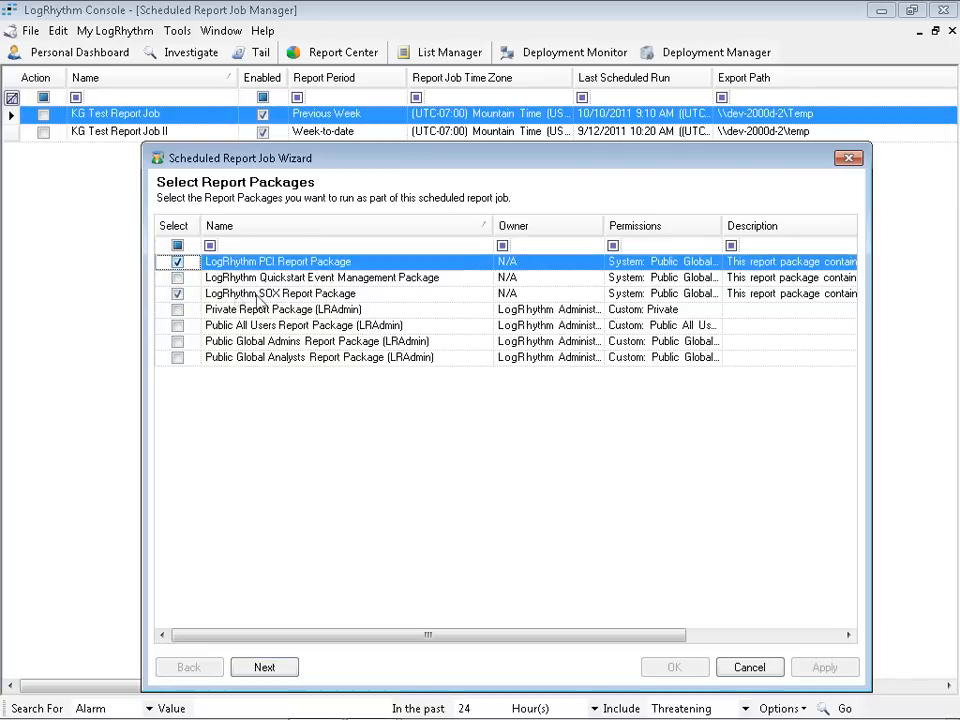
Review the scheduled job's email recipients, report period, schedule and export options, and cancel the wizard.
{"action": "left_click", "coordinate": [264, 668]}
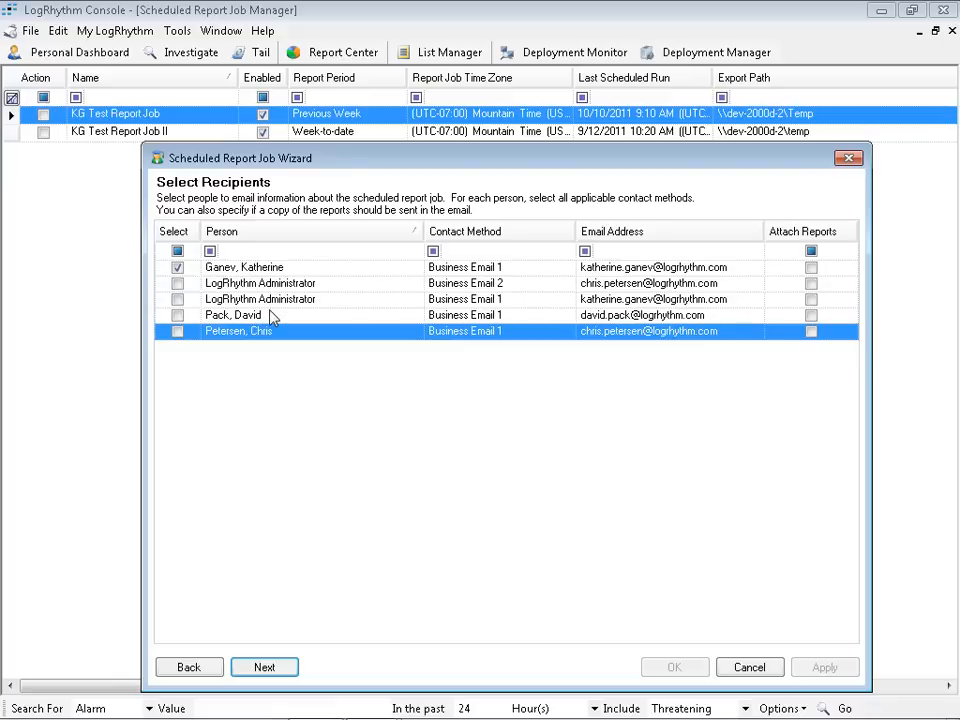
{"action": "left_click", "coordinate": [265, 667]}
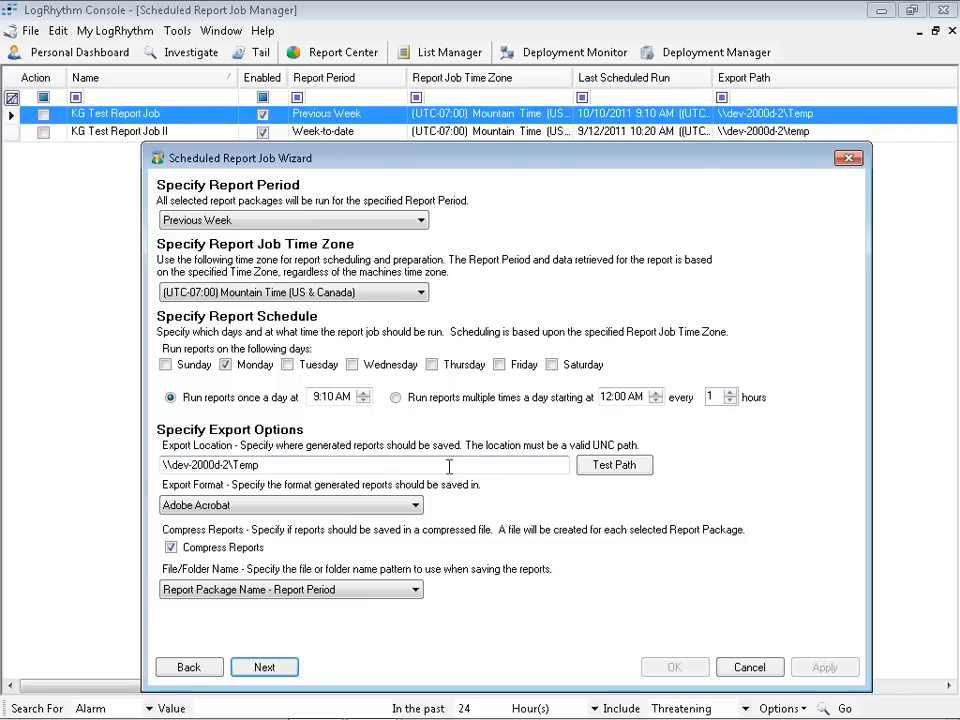
{"action": "left_click", "coordinate": [751, 668]}
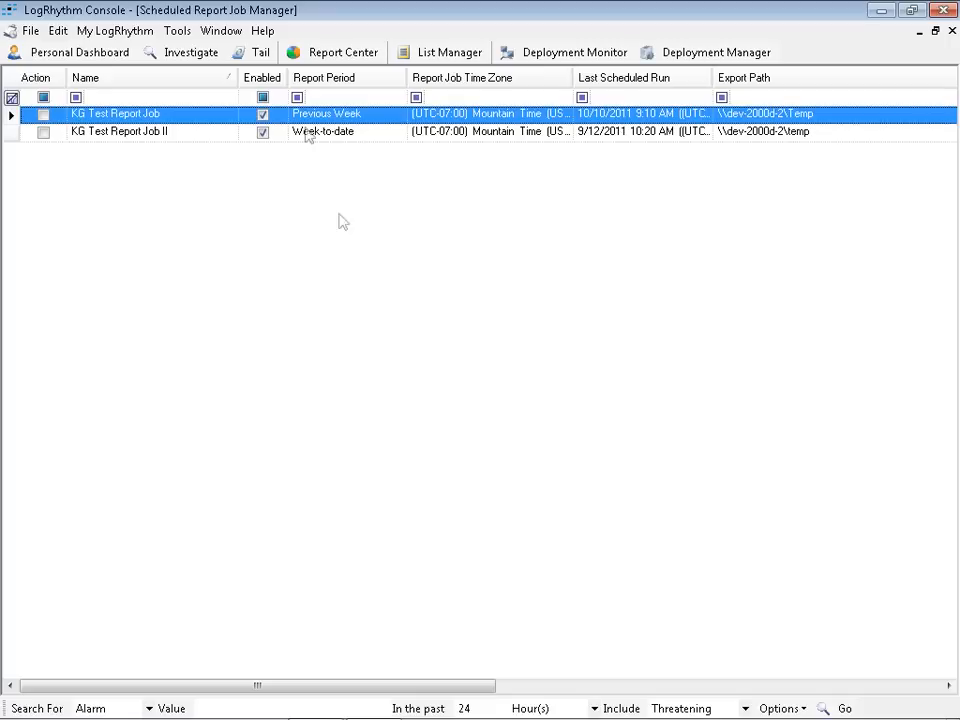
Switch to the Report Viewer and open the PCI DSS: Top Targeted Hosts report.
{"action": "left_click", "coordinate": [222, 31]}
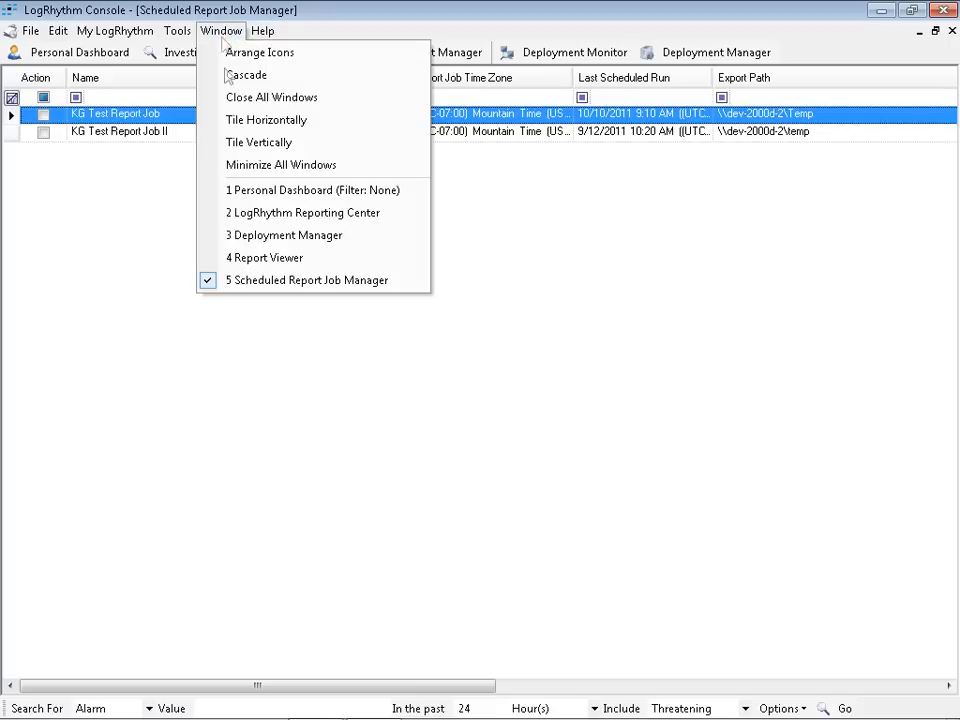
{"action": "left_click", "coordinate": [274, 259]}
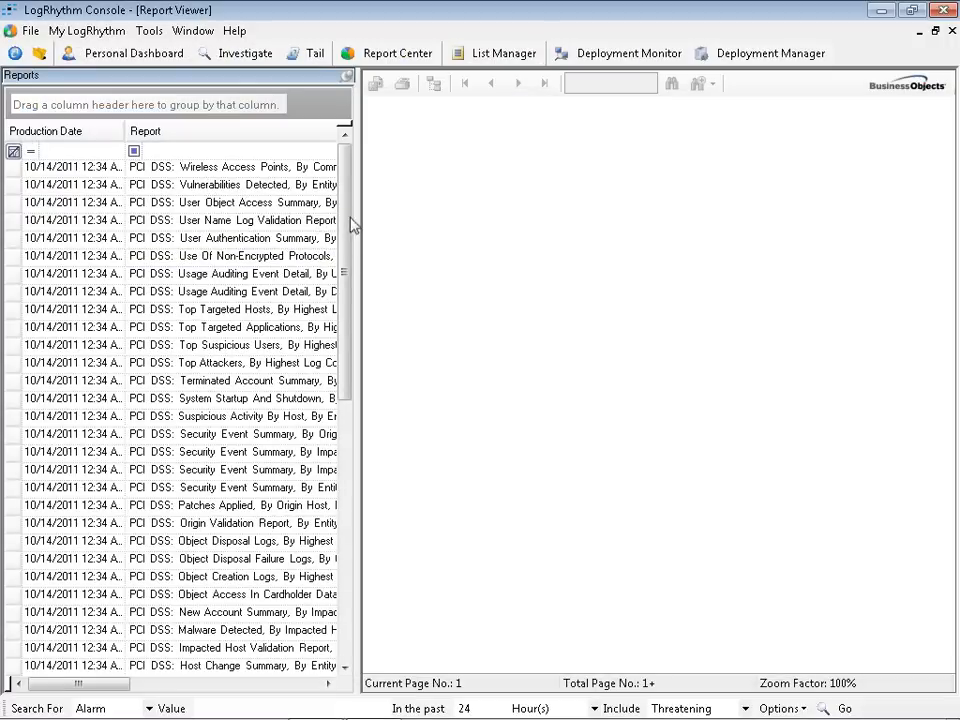
{"action": "left_click_drag", "start_coordinate": [343, 236], "coordinate": [343, 185]}
{"action": "left_click", "coordinate": [204, 312]}
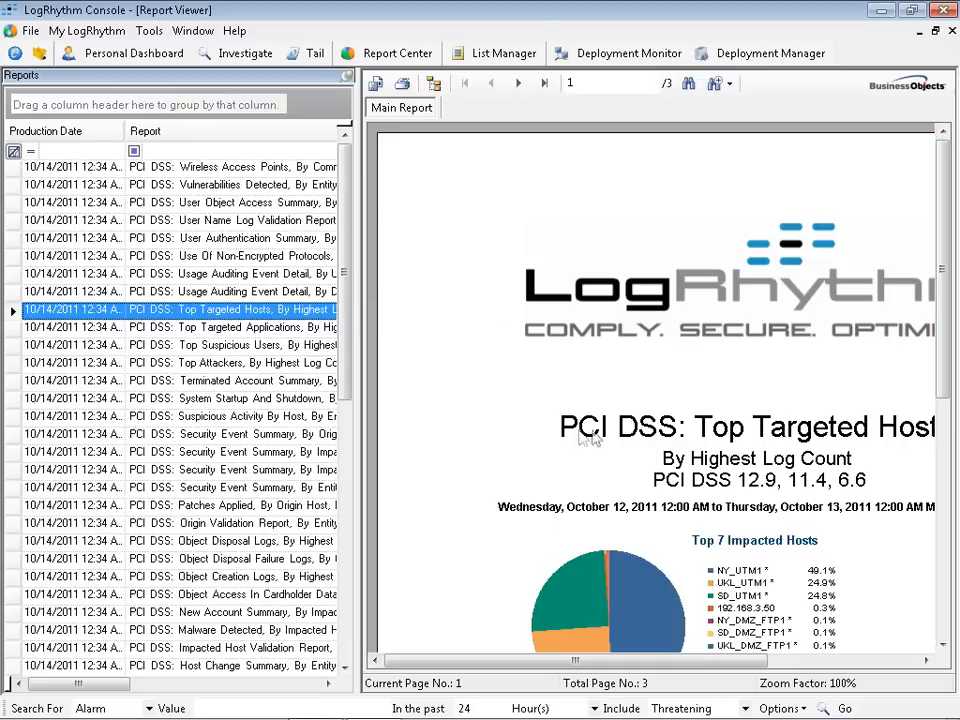
Examine the Top Targeted Hosts cover page and the impacted host table on page 2.
{"action": "left_click_drag", "start_coordinate": [614, 664], "coordinate": [682, 664]}
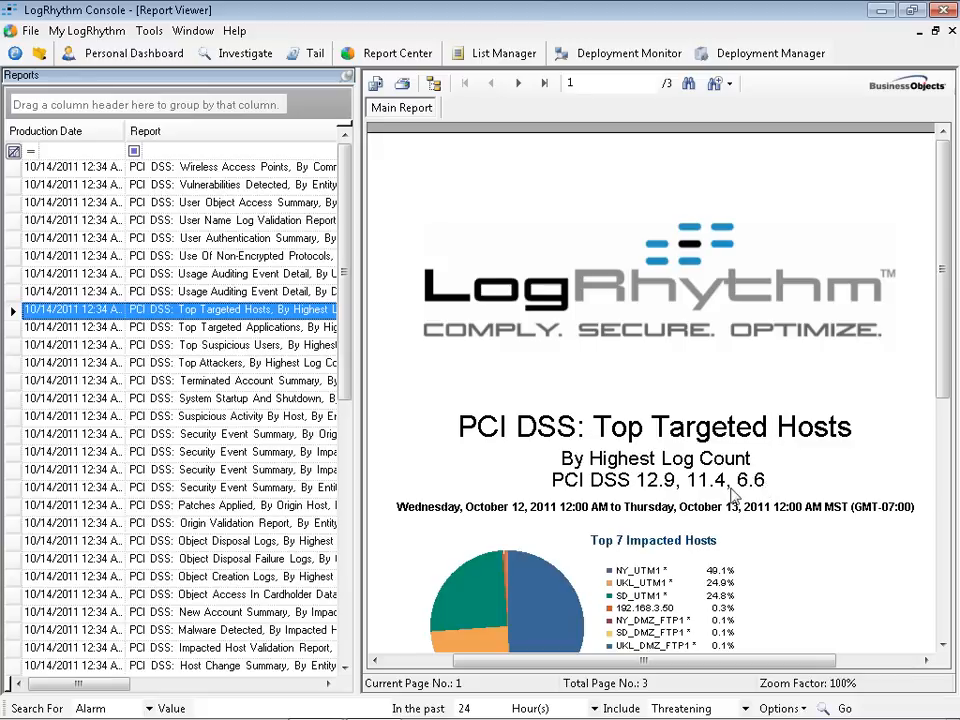
{"action": "left_click", "coordinate": [519, 86]}
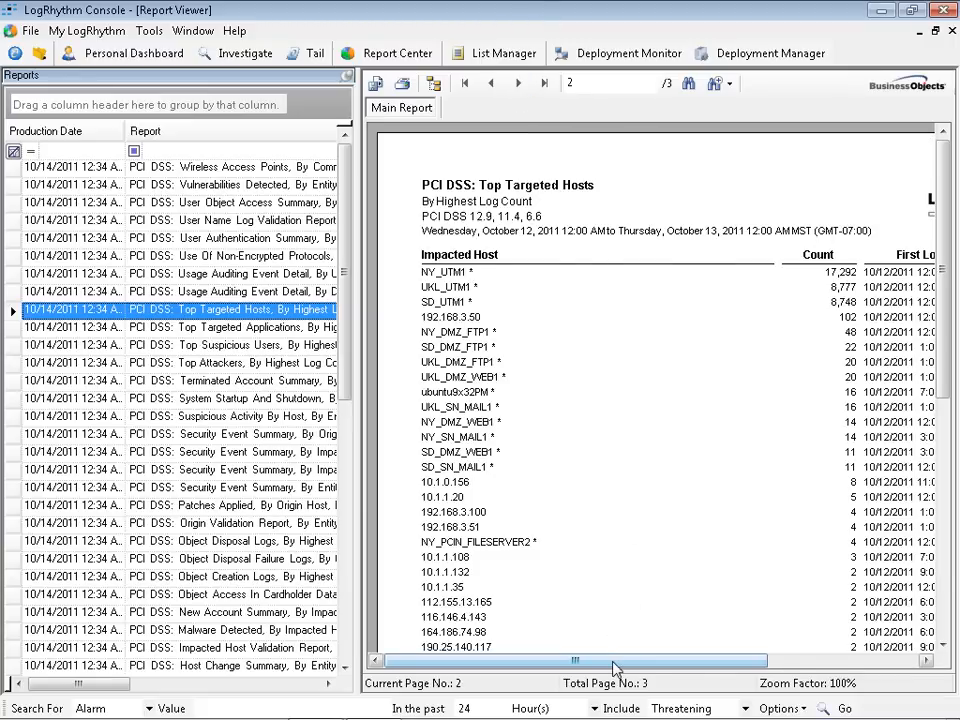
{"action": "left_click_drag", "start_coordinate": [614, 659], "coordinate": [647, 659]}
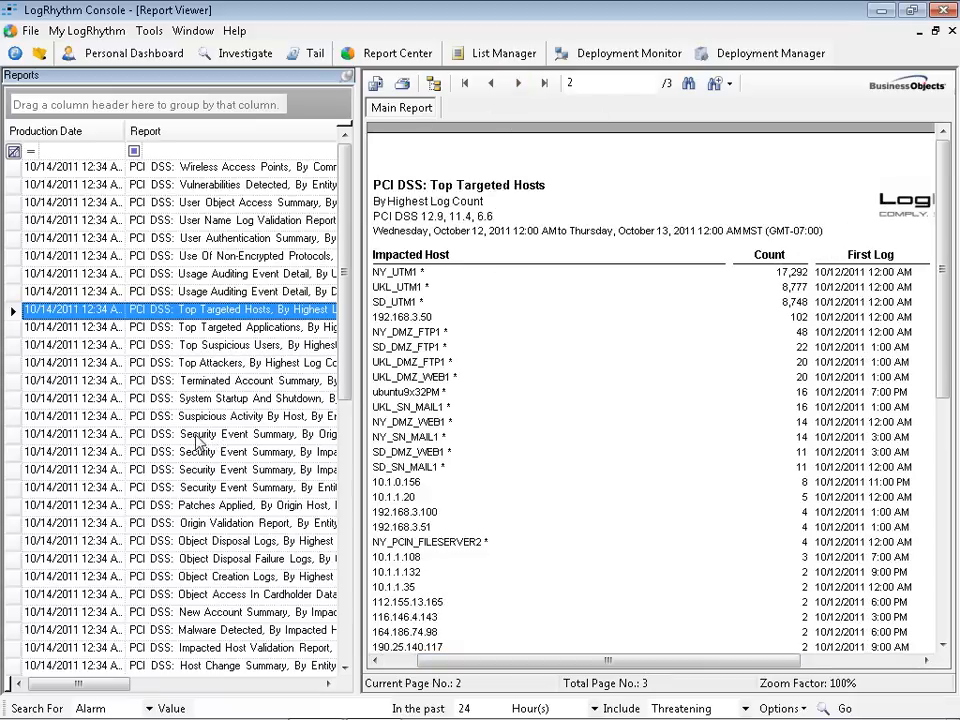
Open the PCI DSS: Malware Detected report and go to its second page.
{"action": "left_click_drag", "start_coordinate": [343, 208], "coordinate": [340, 425]}
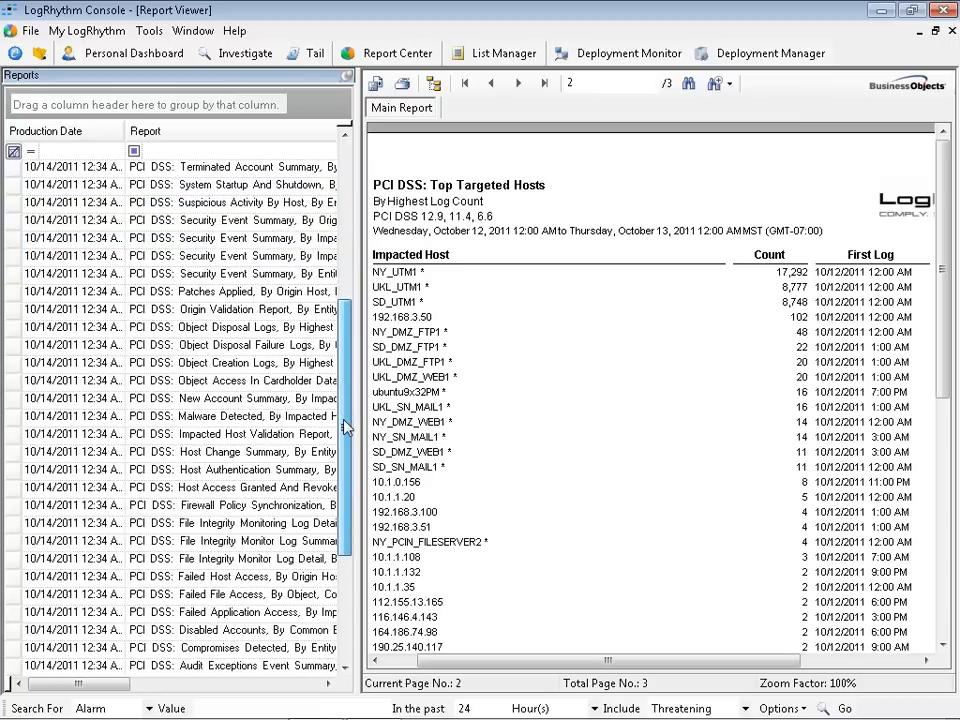
{"action": "left_click", "coordinate": [203, 416]}
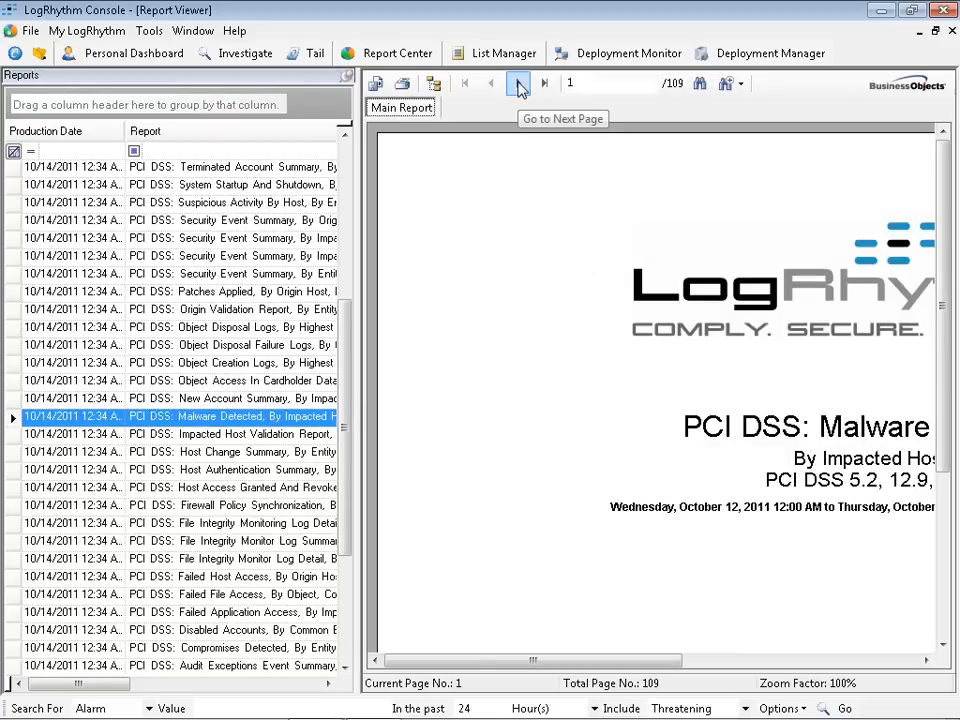
{"action": "left_click", "coordinate": [520, 85]}
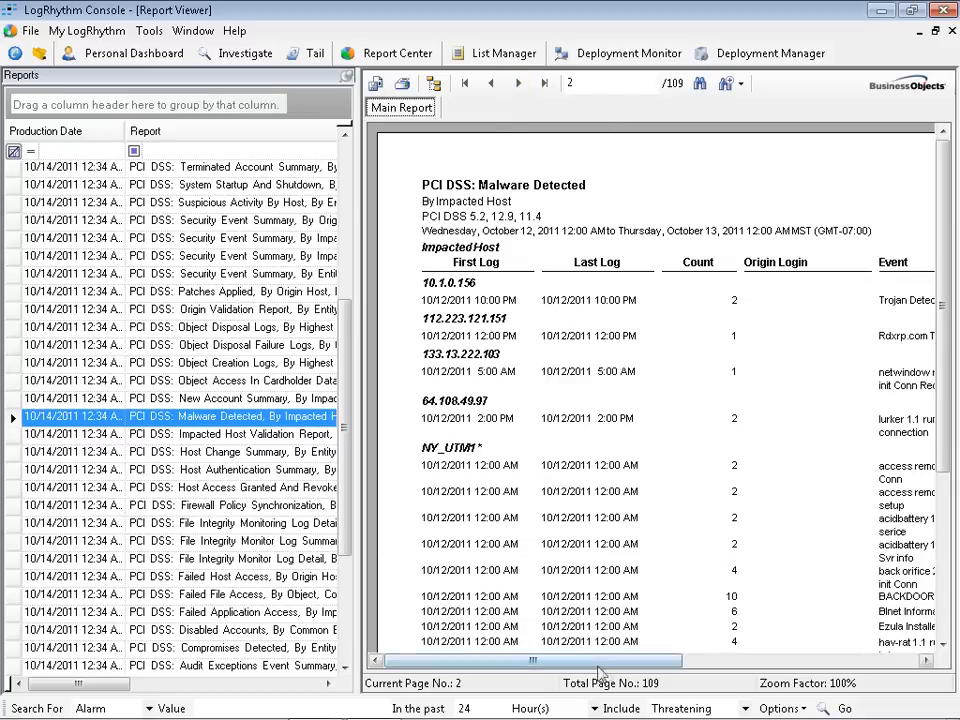
Examine the Event column on page 2 of the Malware Detected report.
{"action": "left_click_drag", "start_coordinate": [652, 663], "coordinate": [688, 663]}
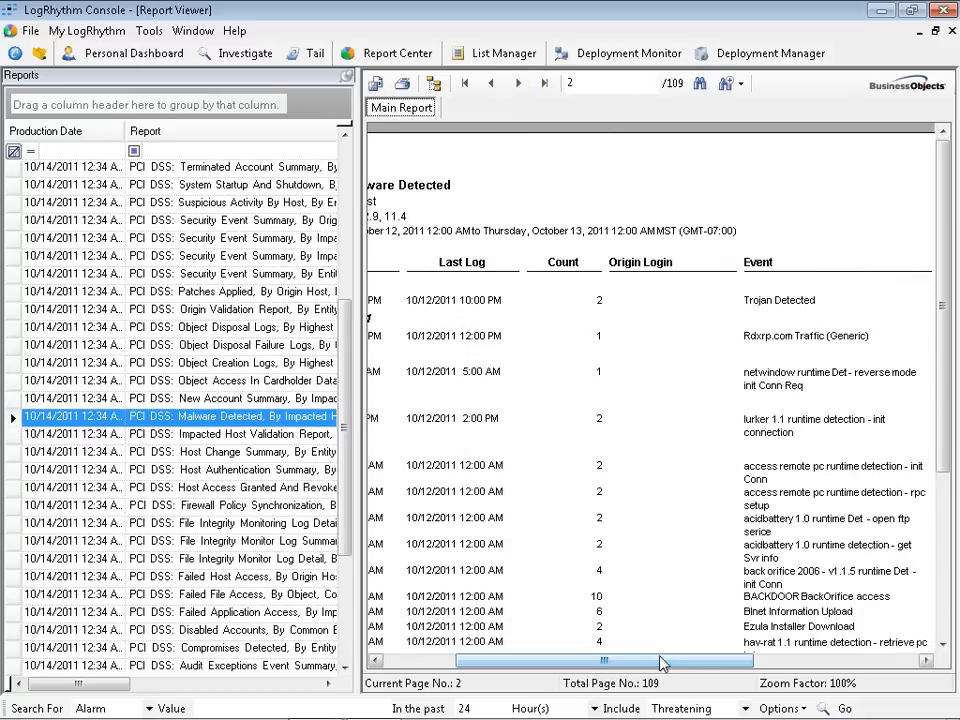
{"action": "left_click", "coordinate": [403, 662]}
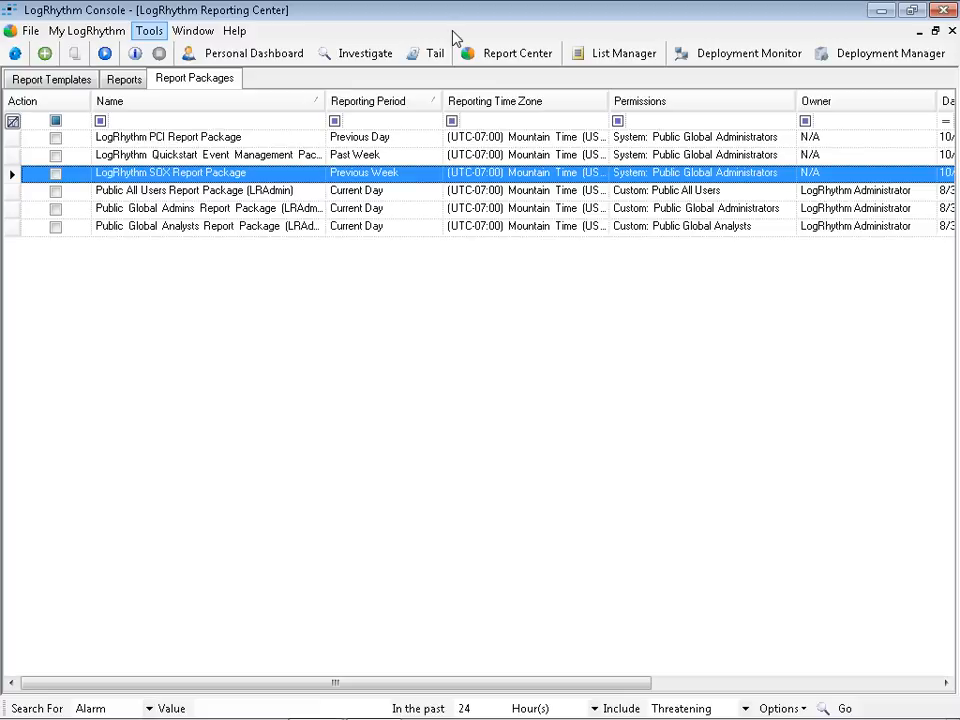
Open the Active Directory Group Browser.
{"action": "left_click", "coordinate": [148, 32]}
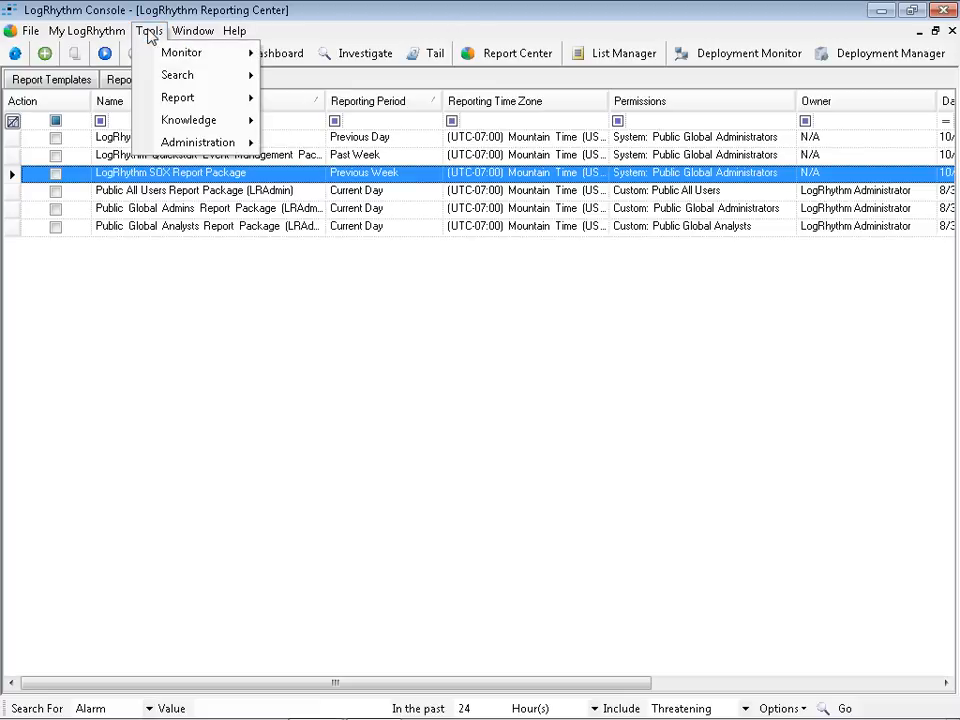
{"action": "mouse_move", "coordinate": [238, 126]}
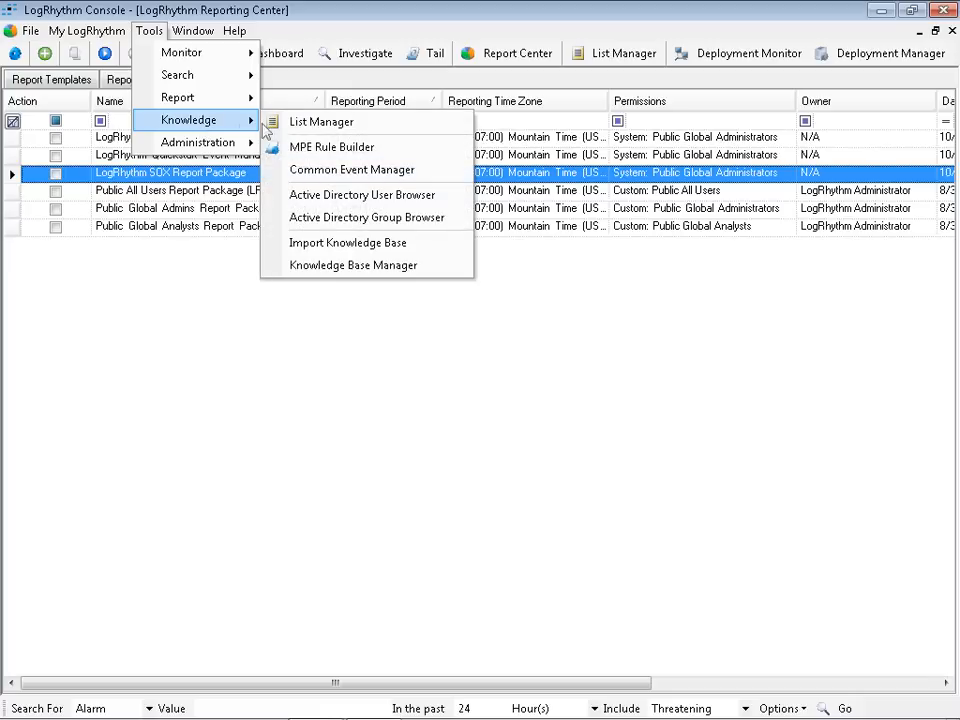
{"action": "left_click", "coordinate": [362, 220]}
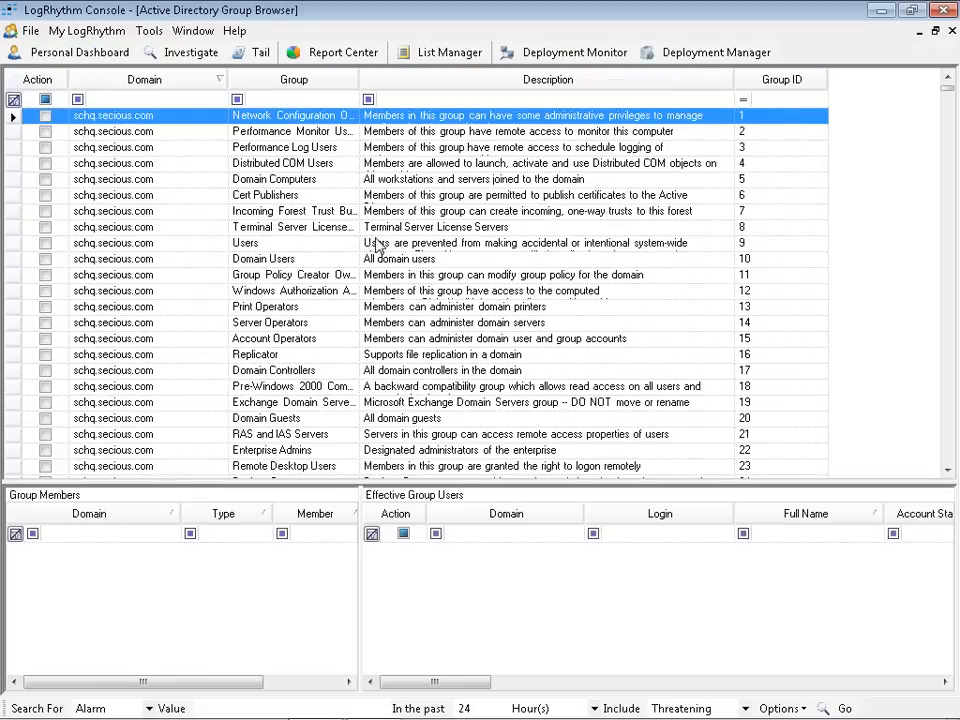
Look through several Active Directory groups and view the members of the Domain Users group.
{"action": "left_click", "coordinate": [14, 131]}
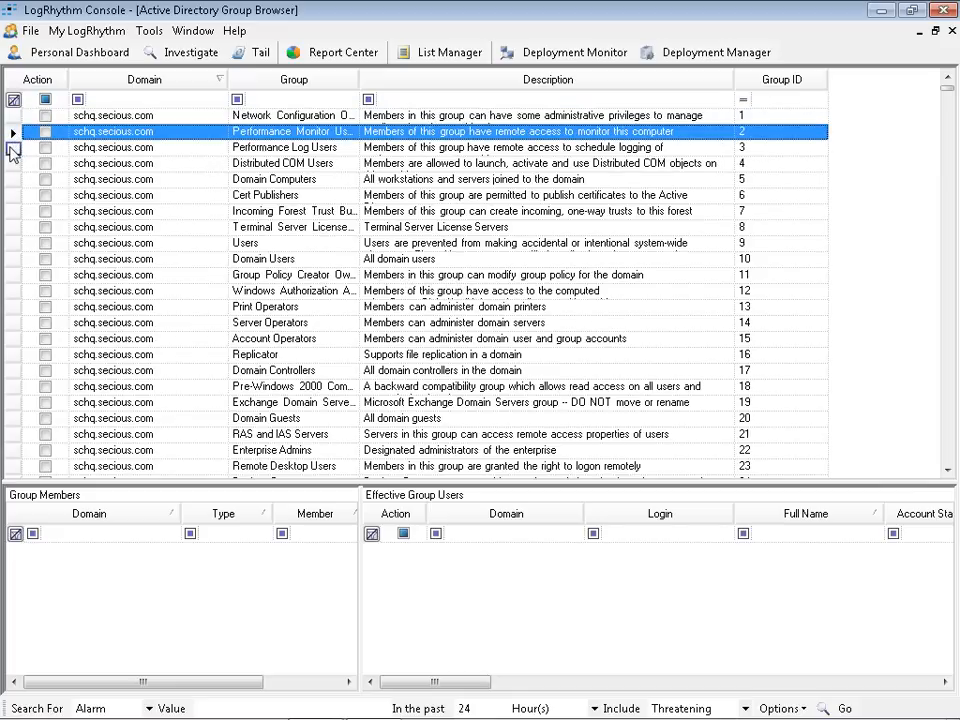
{"action": "left_click", "coordinate": [12, 148]}
{"action": "left_click", "coordinate": [13, 165], "text": "shift"}
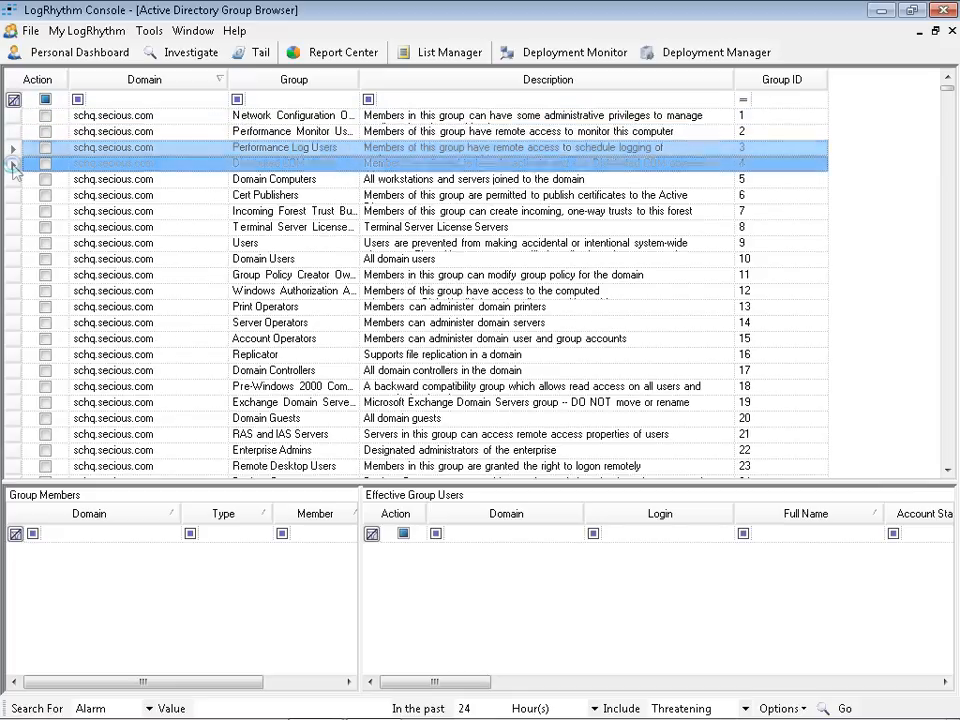
{"action": "left_click", "coordinate": [12, 339]}
{"action": "left_click", "coordinate": [11, 323], "text": "shift"}
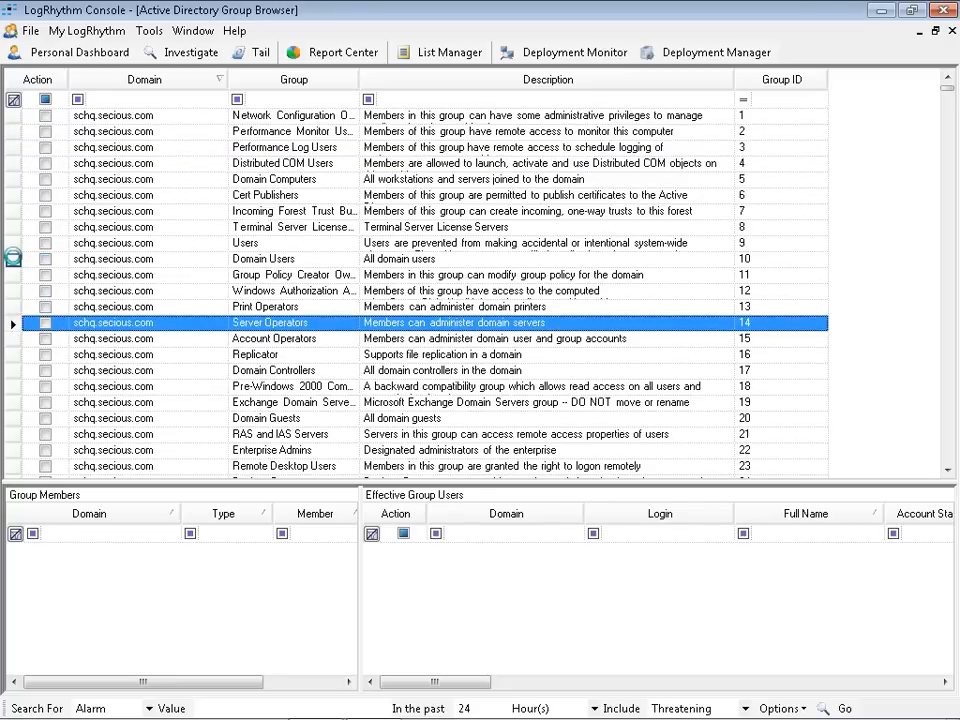
{"action": "left_click", "coordinate": [12, 258]}
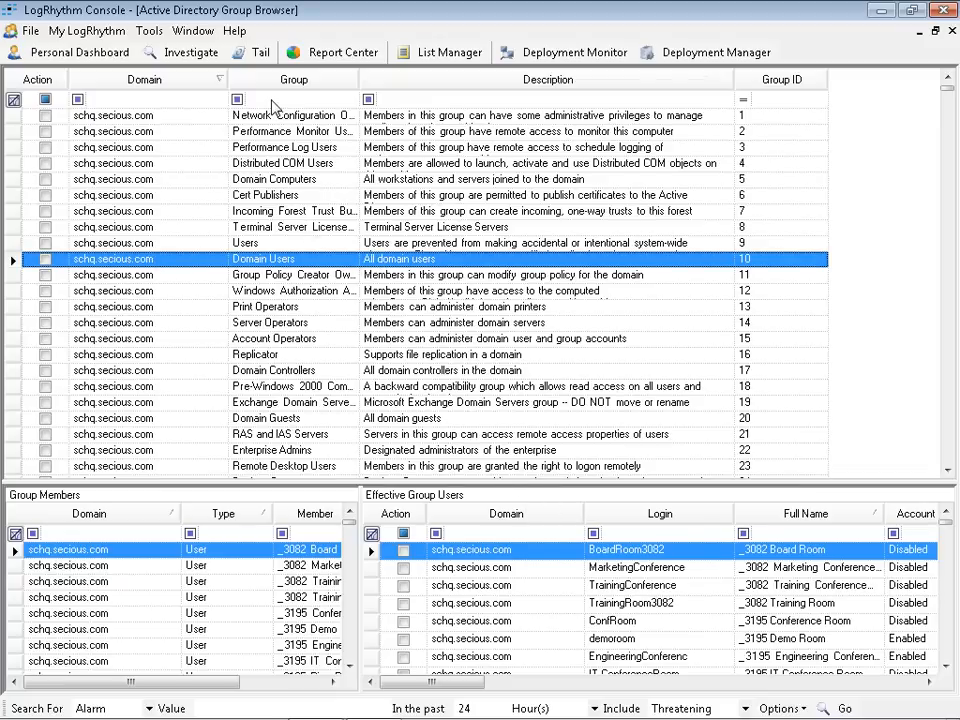
Mark the Domain Admins group and start an investigation of its users in Login or Account.
{"action": "left_click", "coordinate": [950, 168]}
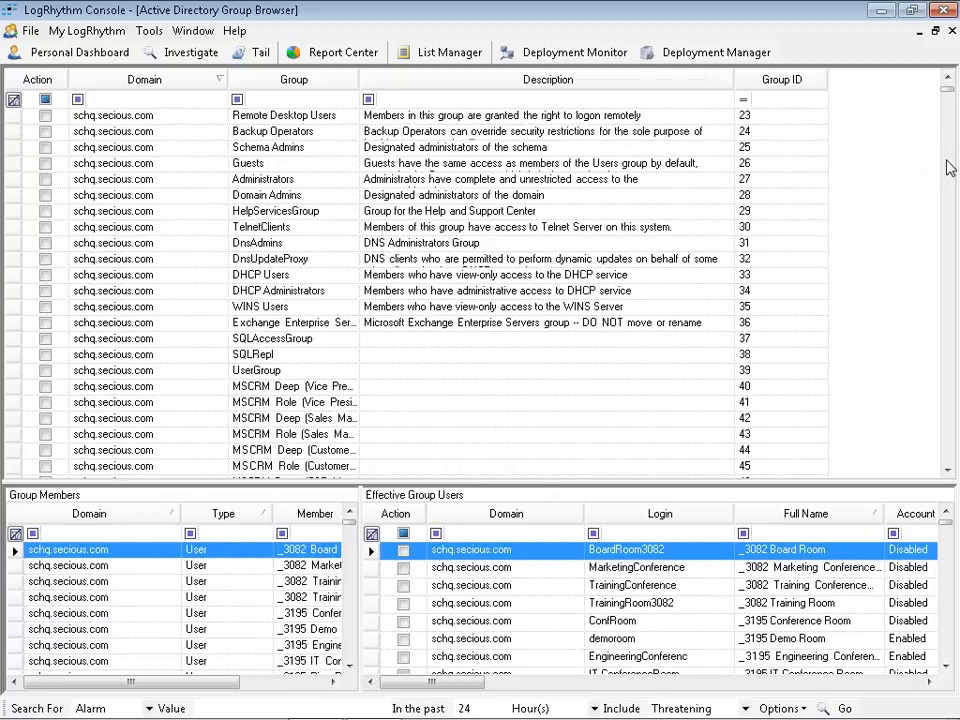
{"action": "left_click", "coordinate": [45, 195]}
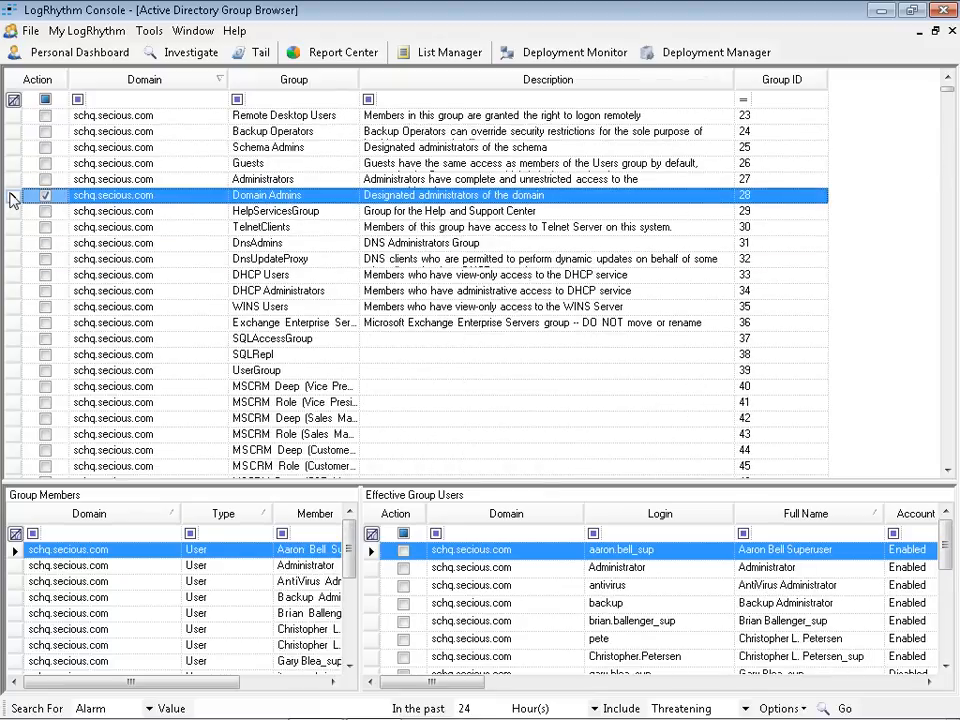
{"action": "right_click", "coordinate": [84, 198]}
{"action": "mouse_move", "coordinate": [184, 358]}
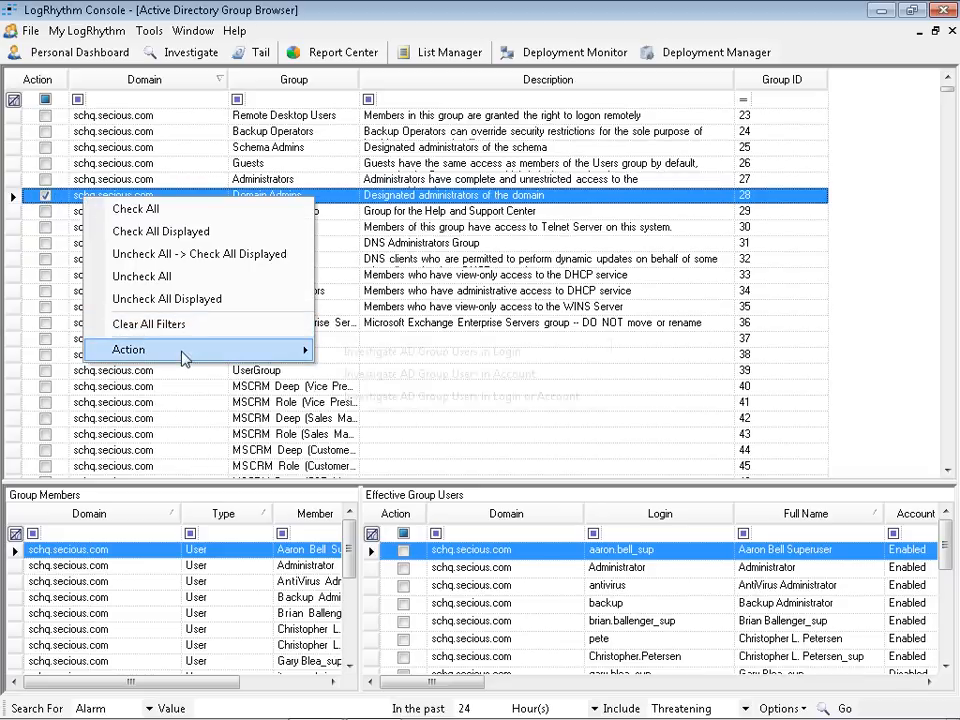
{"action": "left_click", "coordinate": [444, 397]}
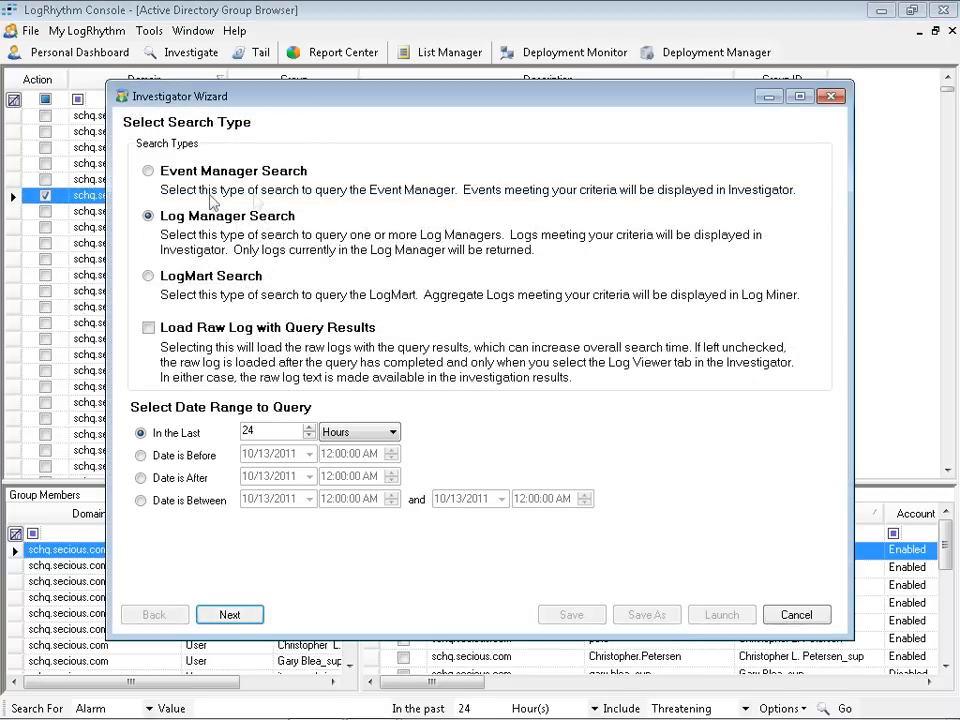
Launch the investigation as a Log Manager search of the last 24 hours across all available log sources, and close the results.
{"action": "left_click", "coordinate": [231, 614]}
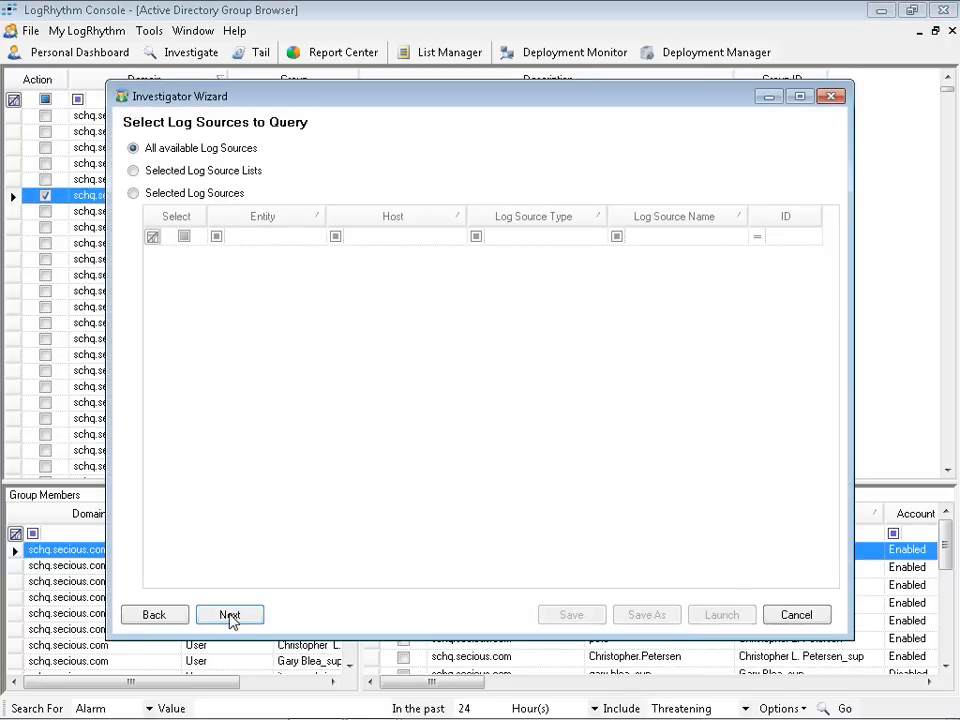
{"action": "left_click", "coordinate": [230, 619]}
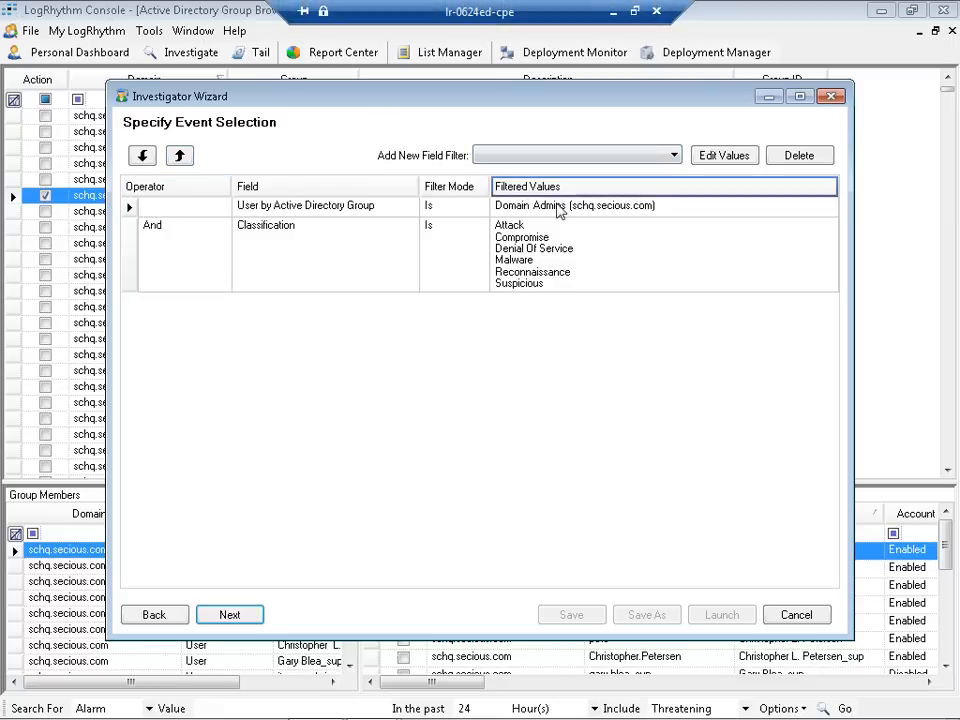
{"action": "left_click", "coordinate": [234, 616]}
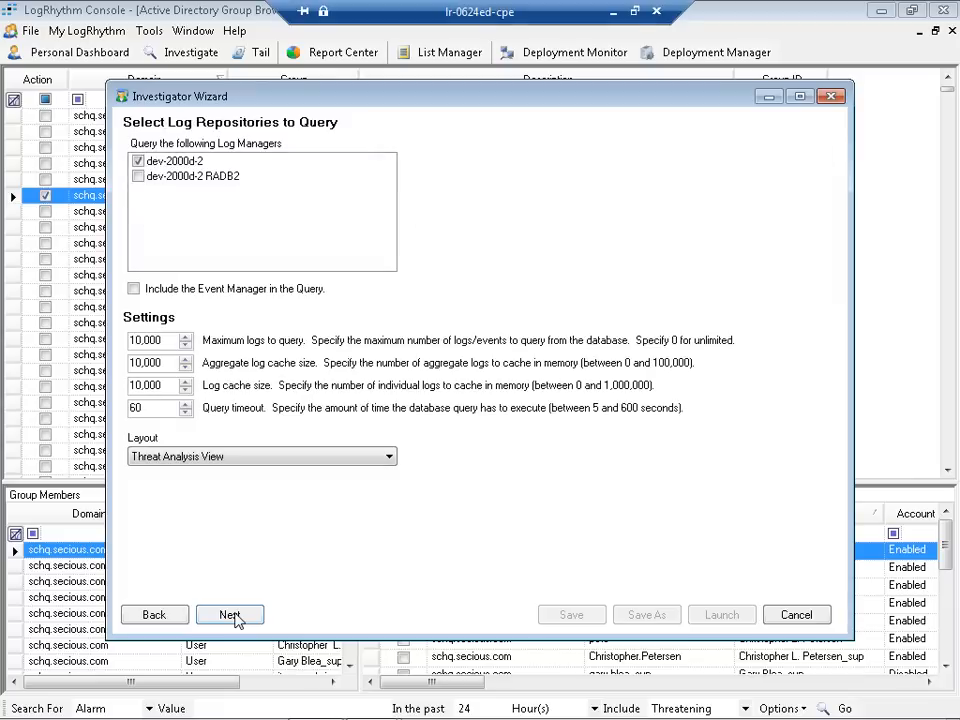
{"action": "left_click", "coordinate": [230, 615]}
{"action": "left_click", "coordinate": [230, 615]}
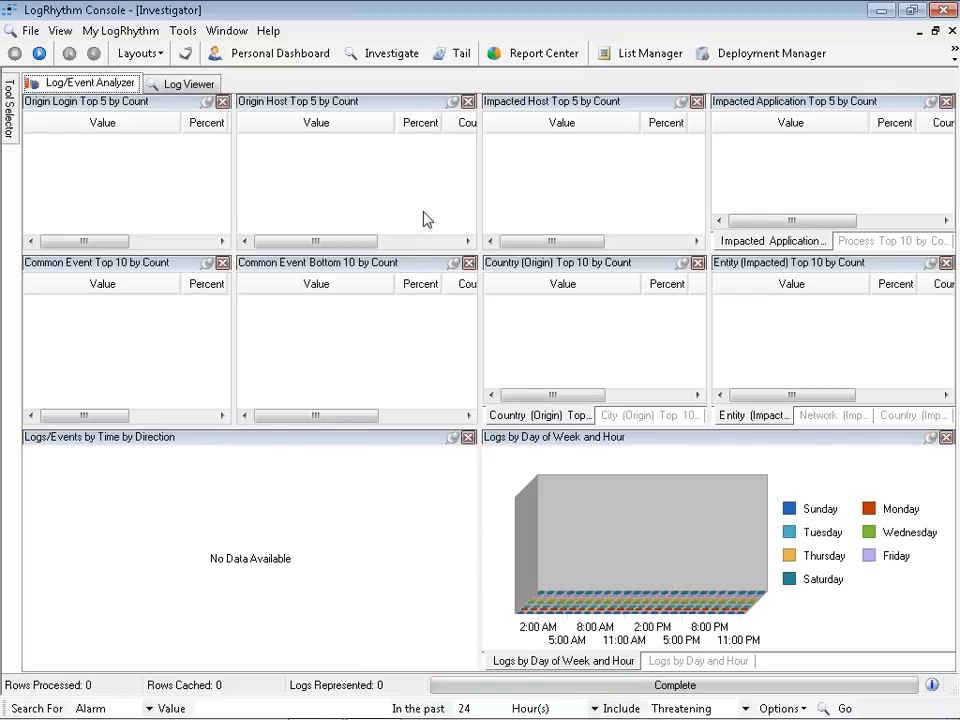
{"action": "left_click", "coordinate": [951, 31]}
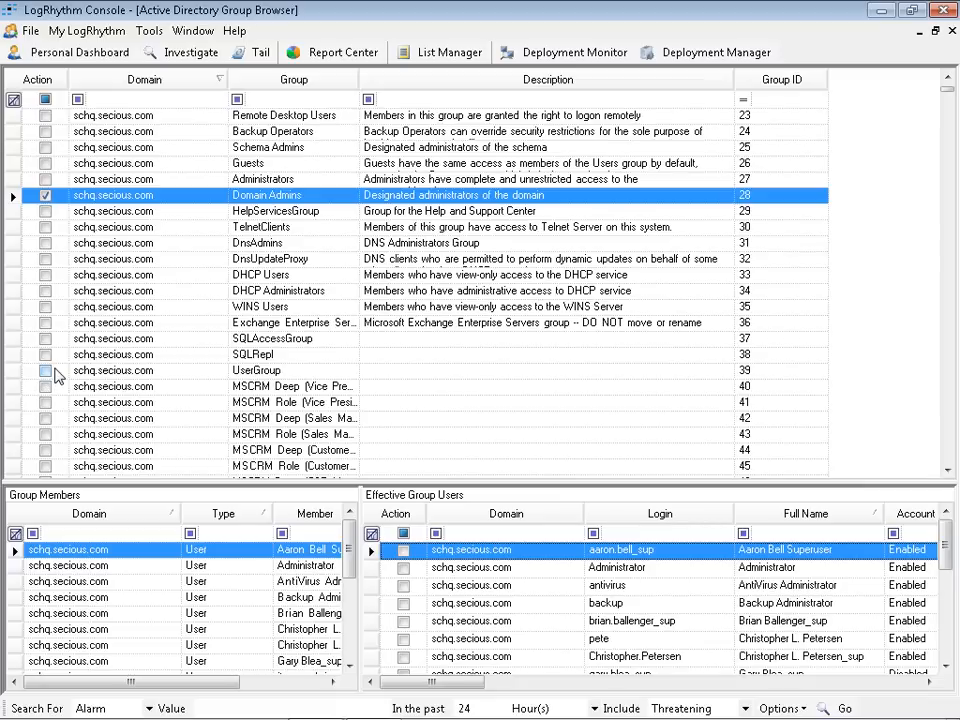
Open the List Manager and start a new list of type User.
{"action": "left_click", "coordinate": [440, 56]}
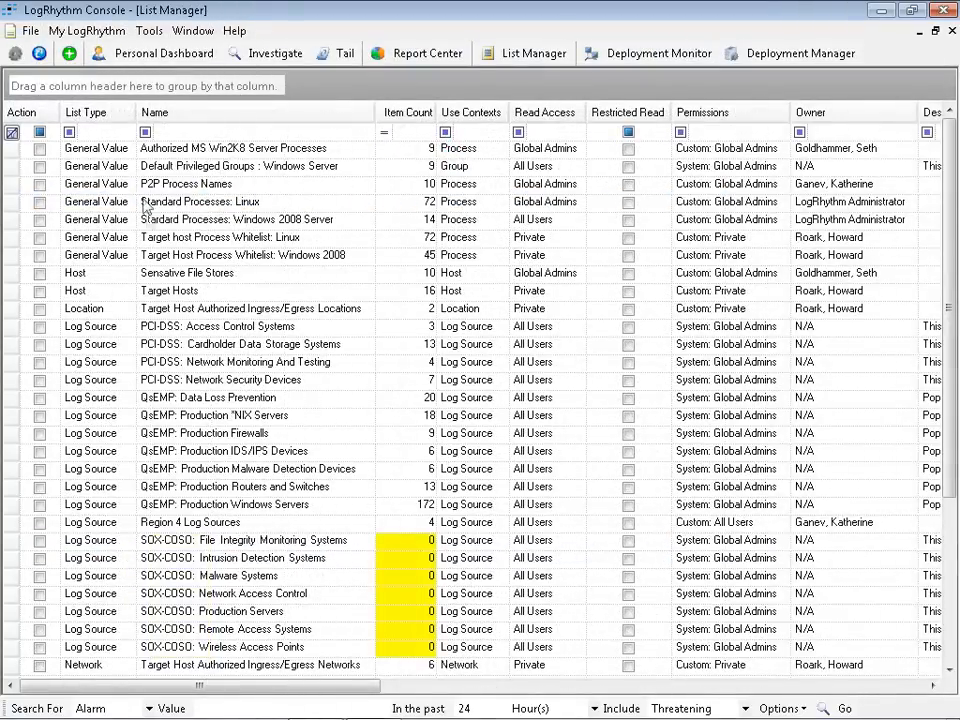
{"action": "right_click", "coordinate": [165, 202]}
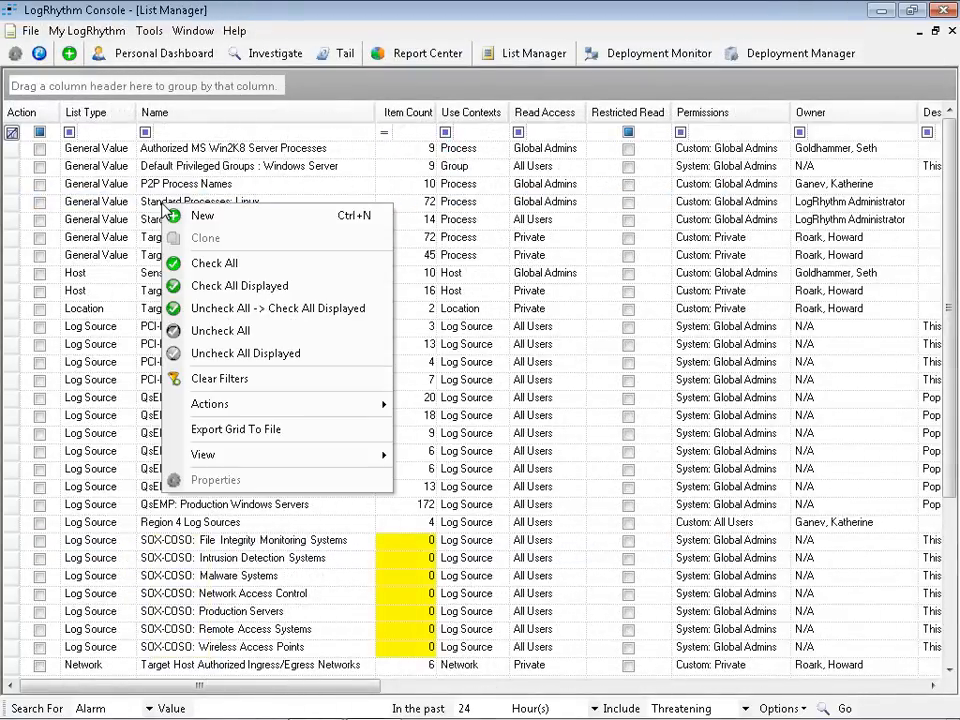
{"action": "left_click", "coordinate": [232, 214]}
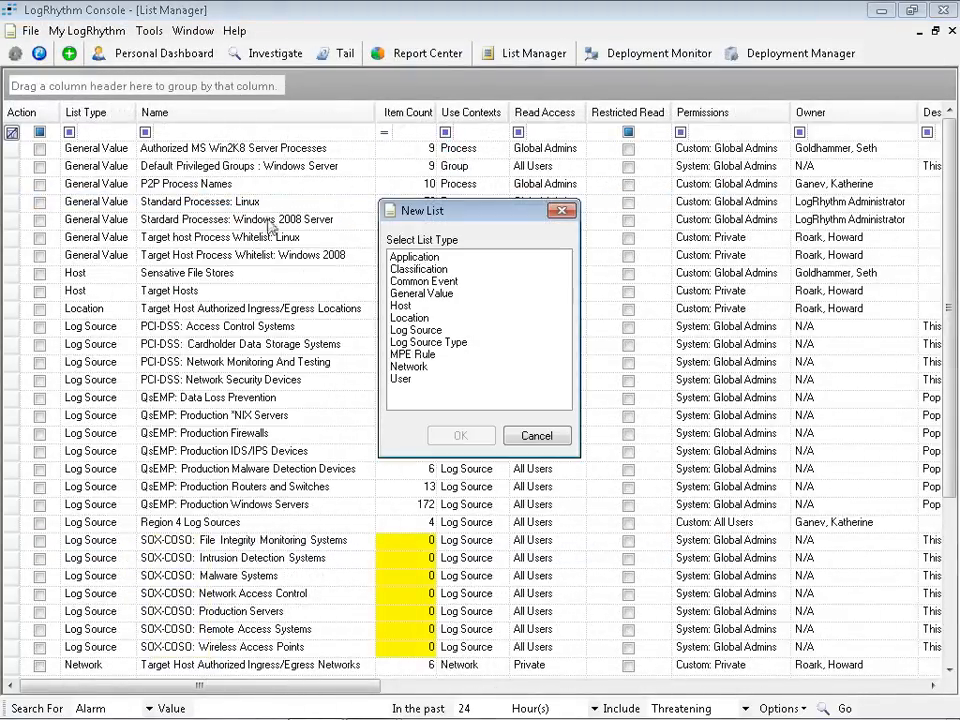
{"action": "double_click", "coordinate": [403, 377]}
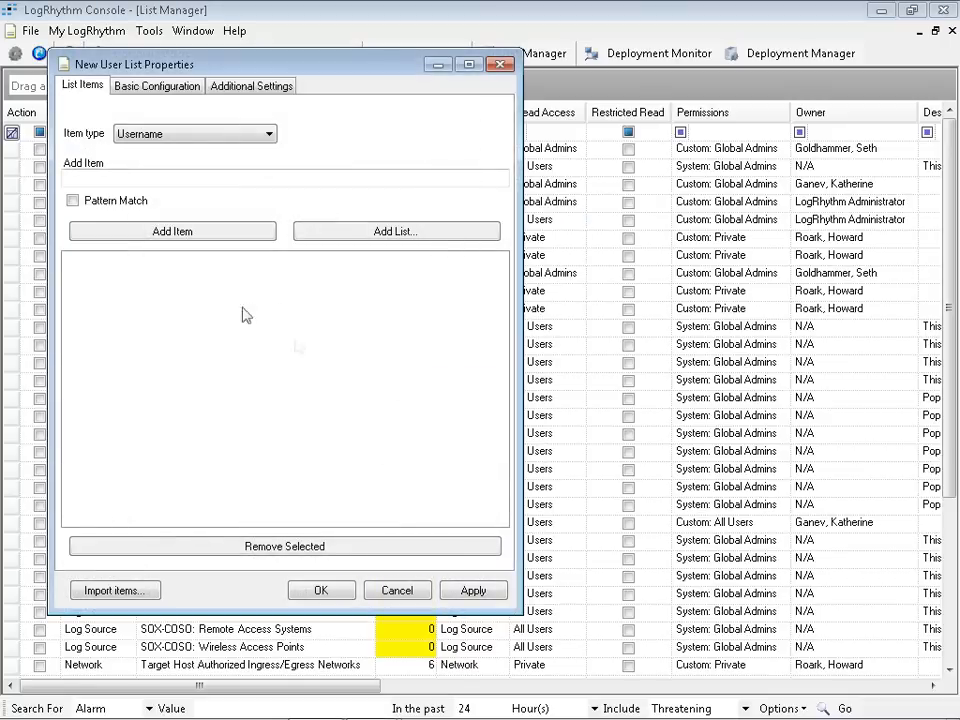
Enter "Privileged AD Groups List" as the item text, and set the item type to Active Directory Group.
{"action": "left_click", "coordinate": [124, 179]}
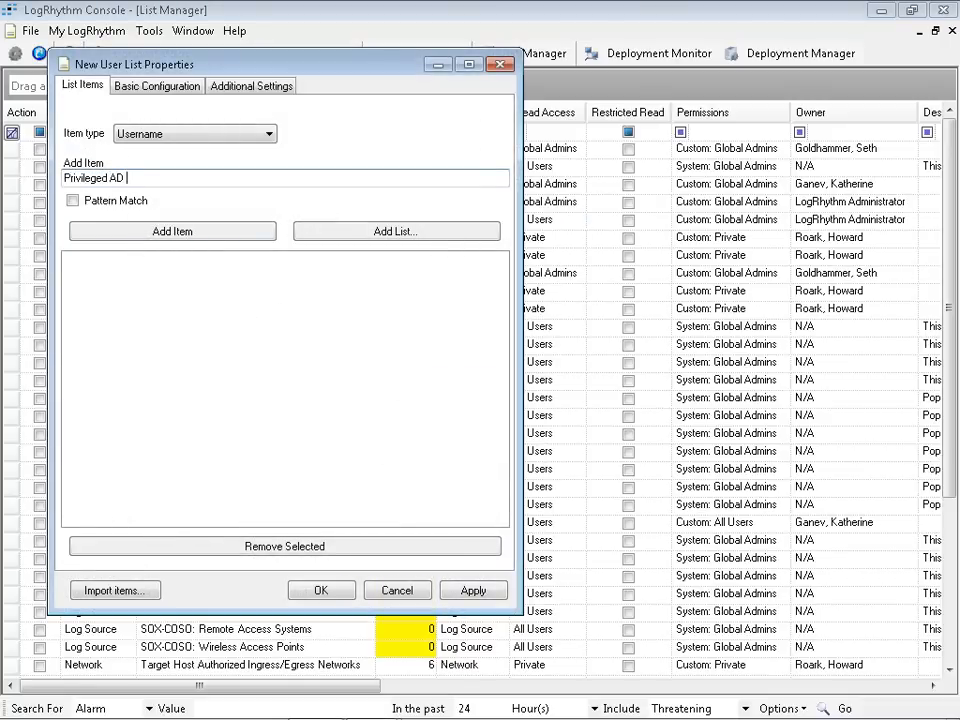
{"action": "type", "text": "Privileged AD Groups List"}
{"action": "left_click", "coordinate": [265, 134]}
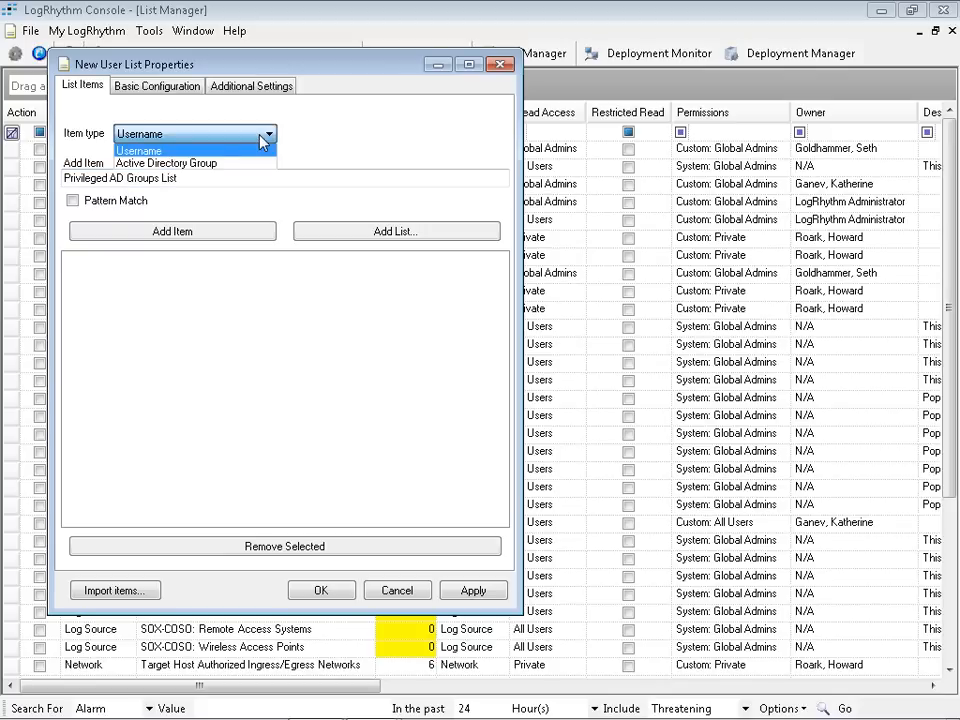
{"action": "left_click", "coordinate": [192, 166]}
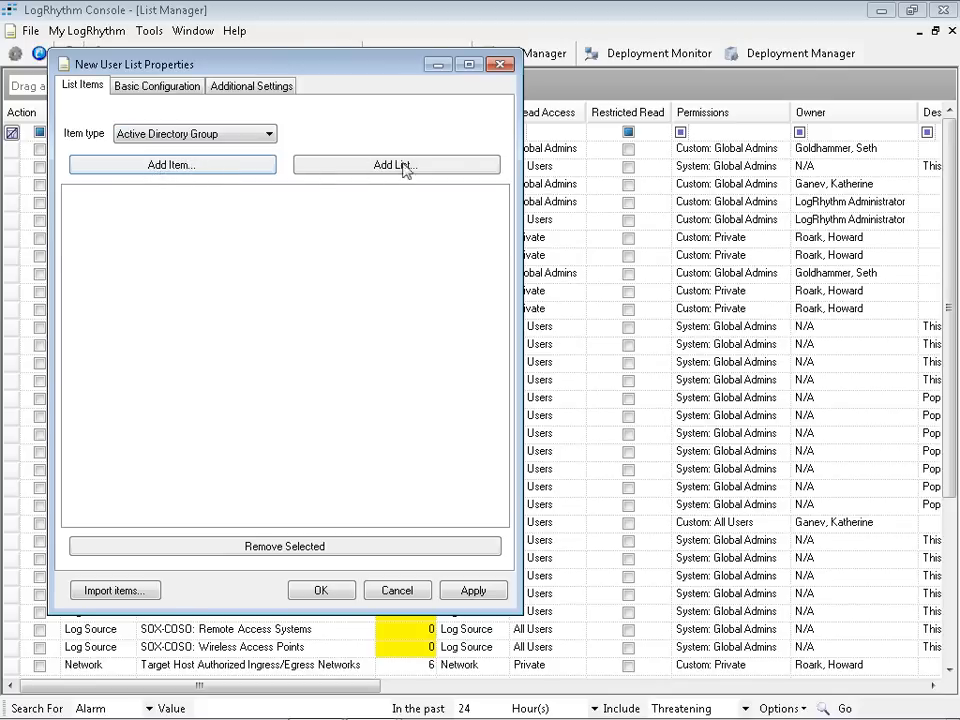
Filter the groups by "admin" and add Enterprise Admins, Schema Admins, Administrators, Domain Admins and DnsAdmins to the list.
{"action": "left_click", "coordinate": [165, 165]}
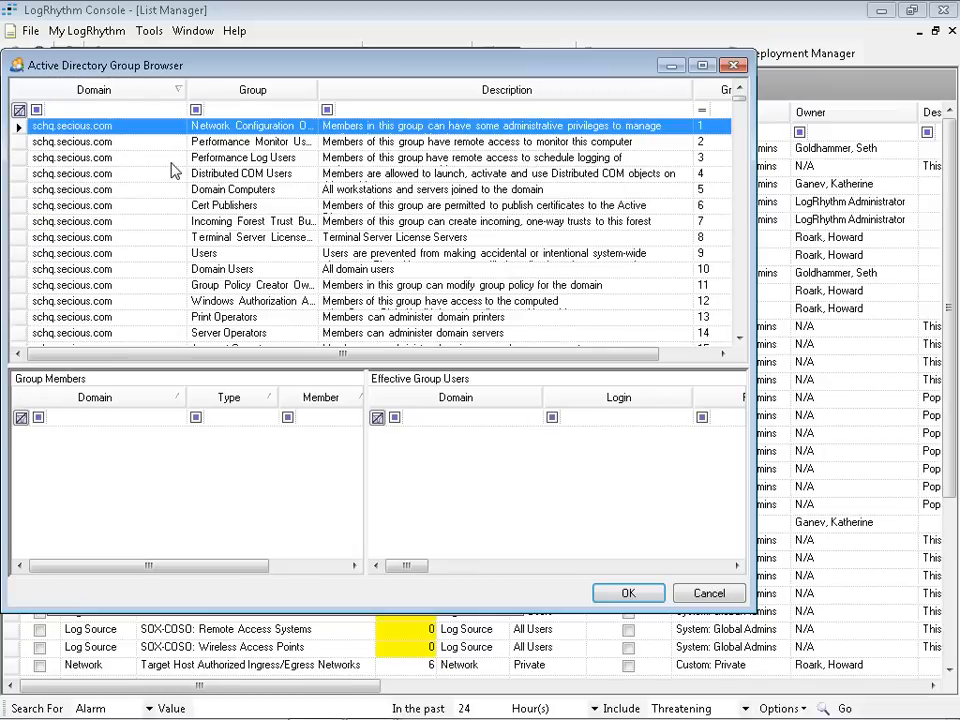
{"action": "left_click", "coordinate": [222, 108]}
{"action": "type", "text": "admin"}
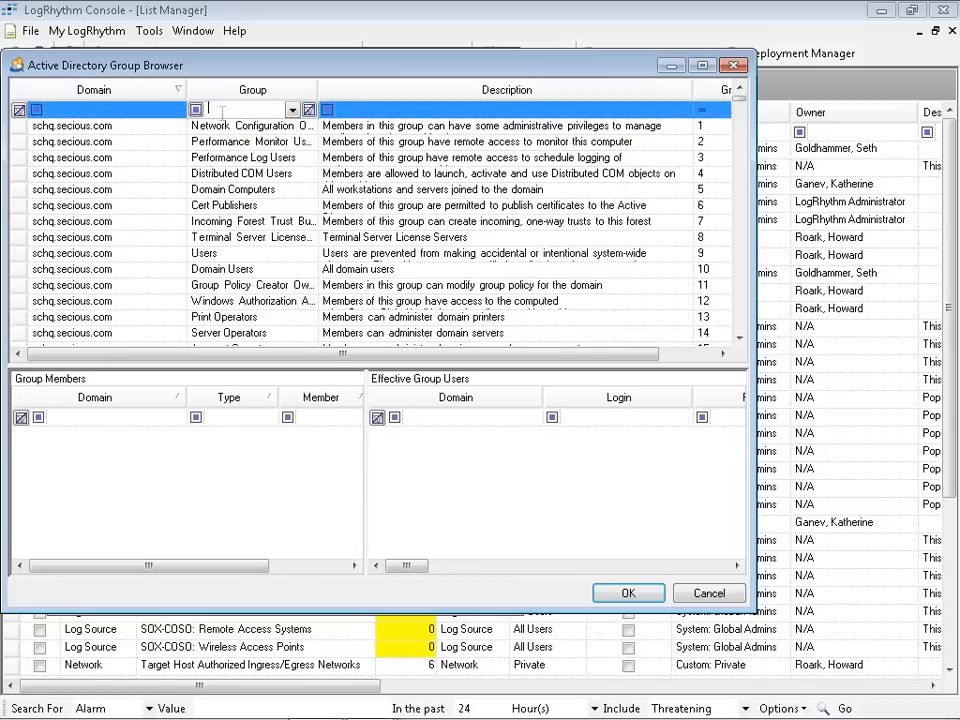
{"action": "left_click", "coordinate": [18, 126]}
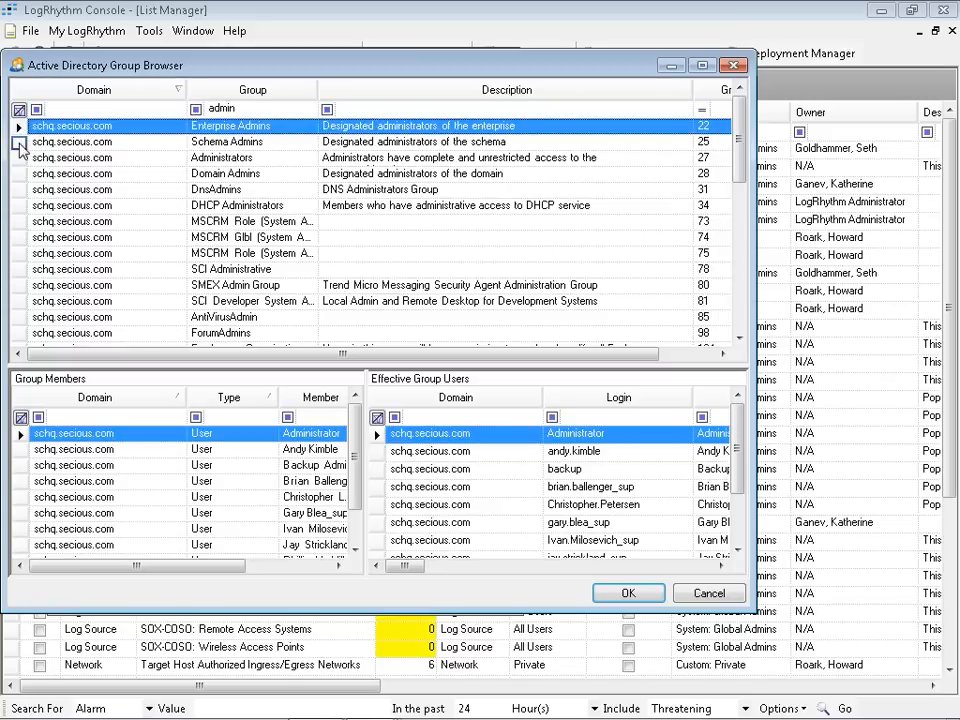
{"action": "left_click", "coordinate": [18, 142], "text": "ctrl"}
{"action": "left_click", "coordinate": [18, 158], "text": "ctrl"}
{"action": "left_click", "coordinate": [18, 174], "text": "ctrl"}
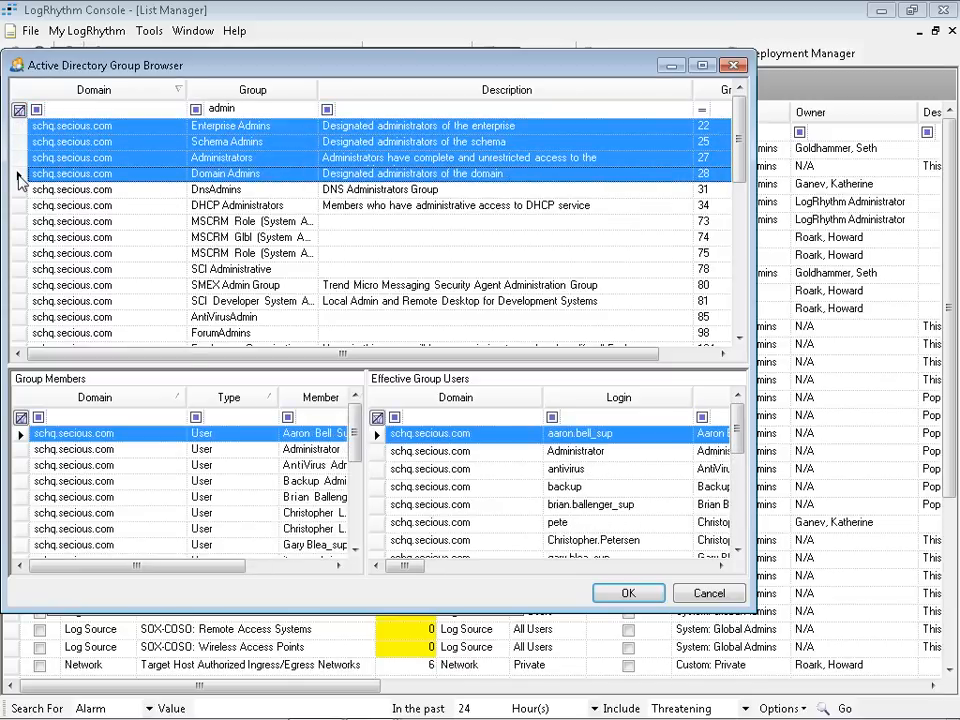
{"action": "left_click", "coordinate": [18, 190], "text": "ctrl"}
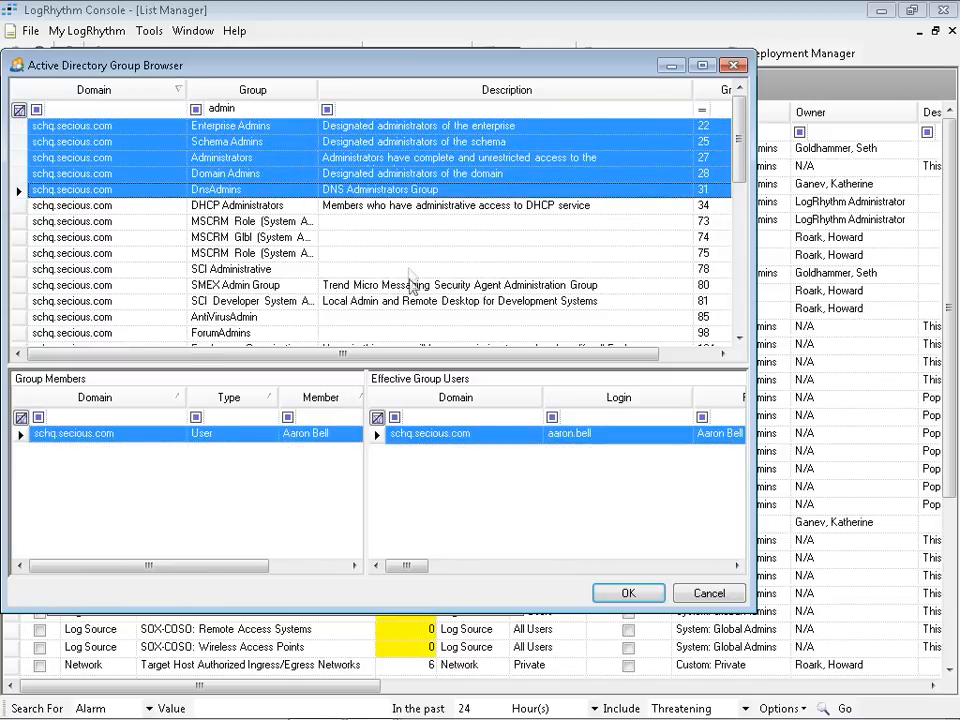
{"action": "left_click", "coordinate": [628, 594]}
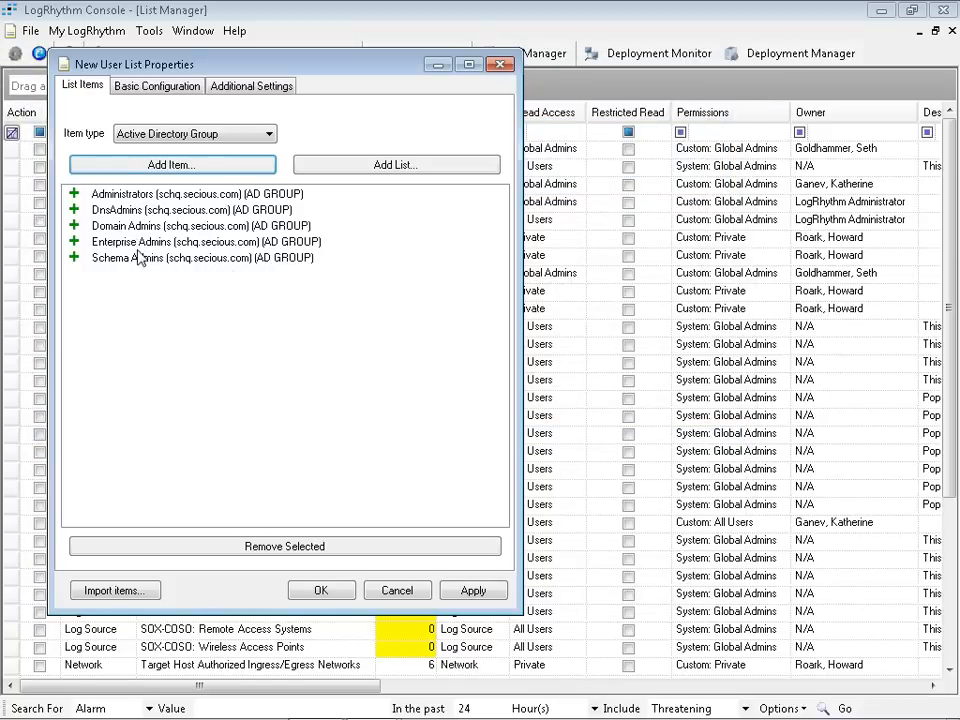
Name the new user list "Privileged AD Group" and save it.
{"action": "left_click", "coordinate": [320, 592]}
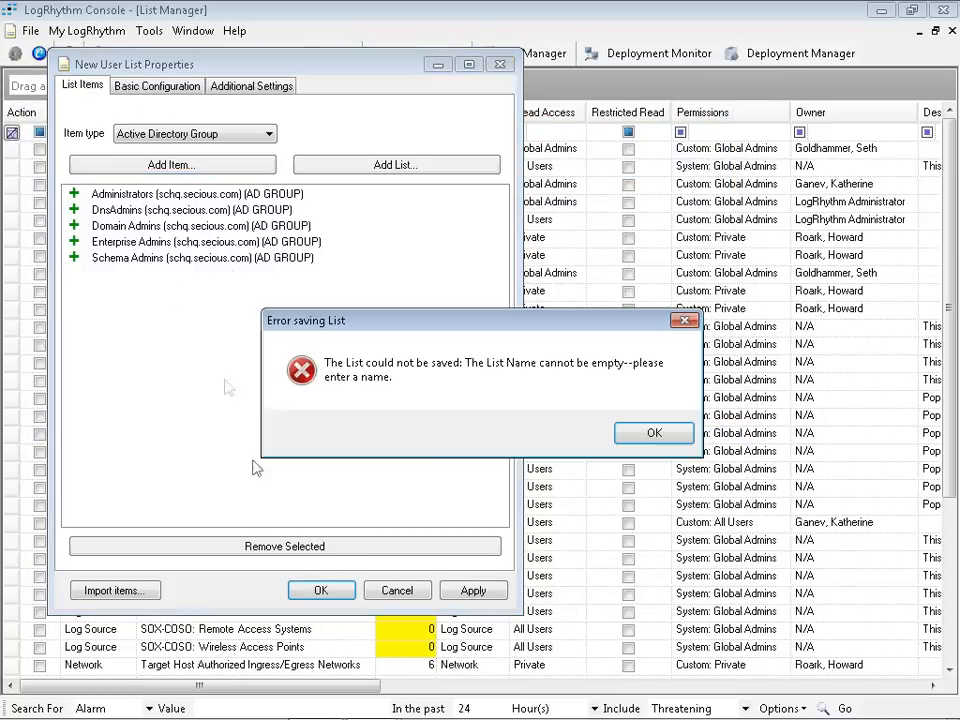
{"action": "left_click", "coordinate": [652, 433]}
{"action": "left_click", "coordinate": [146, 88]}
{"action": "left_click", "coordinate": [133, 168]}
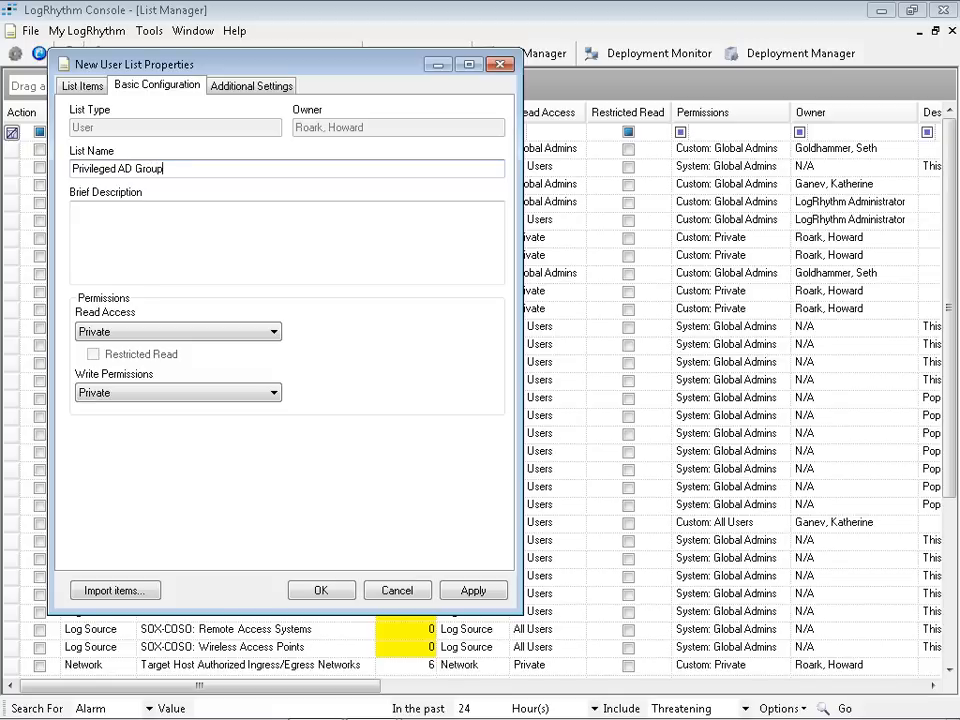
{"action": "left_click", "coordinate": [324, 594]}
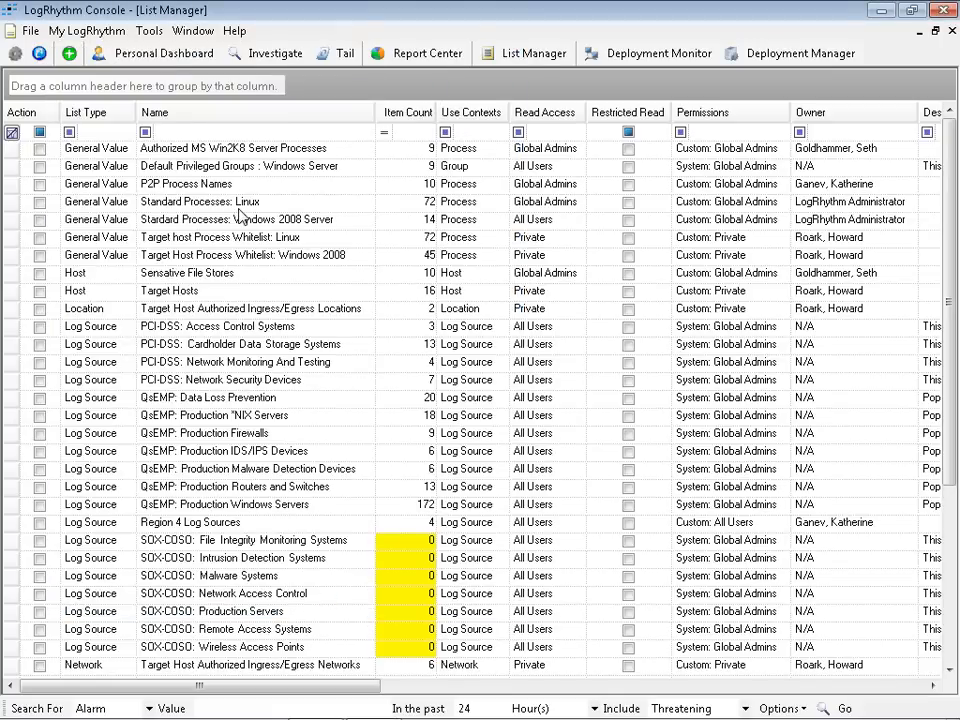
Start a new investigation as a Log Manager Search over the last 7 days across all available log sources.
{"action": "left_click", "coordinate": [268, 54]}
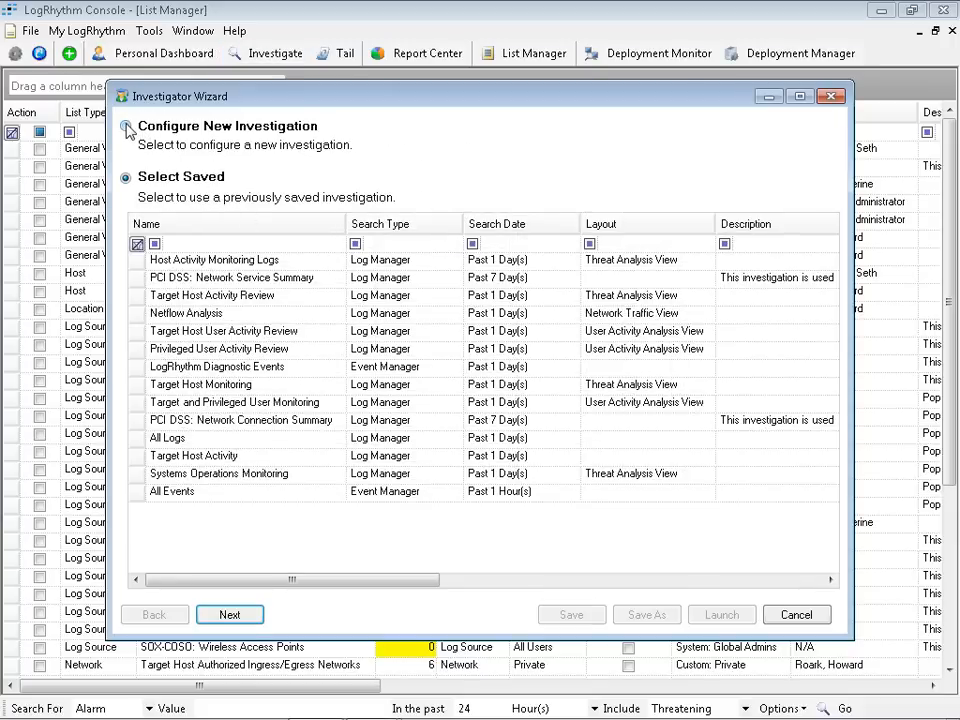
{"action": "left_click", "coordinate": [125, 127]}
{"action": "left_click", "coordinate": [231, 615]}
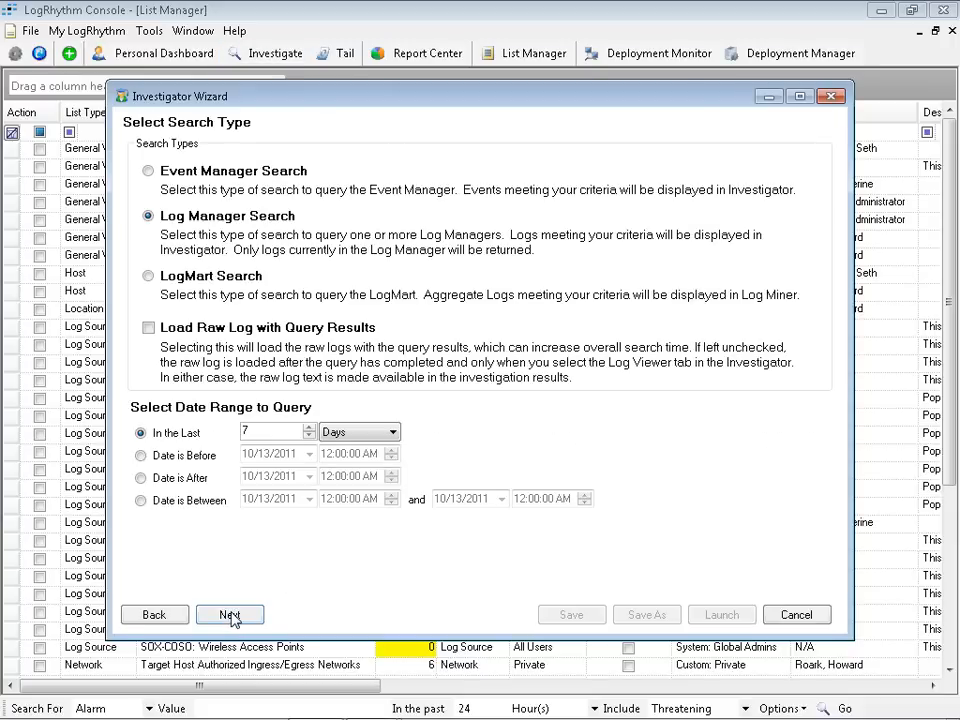
{"action": "left_click", "coordinate": [230, 615]}
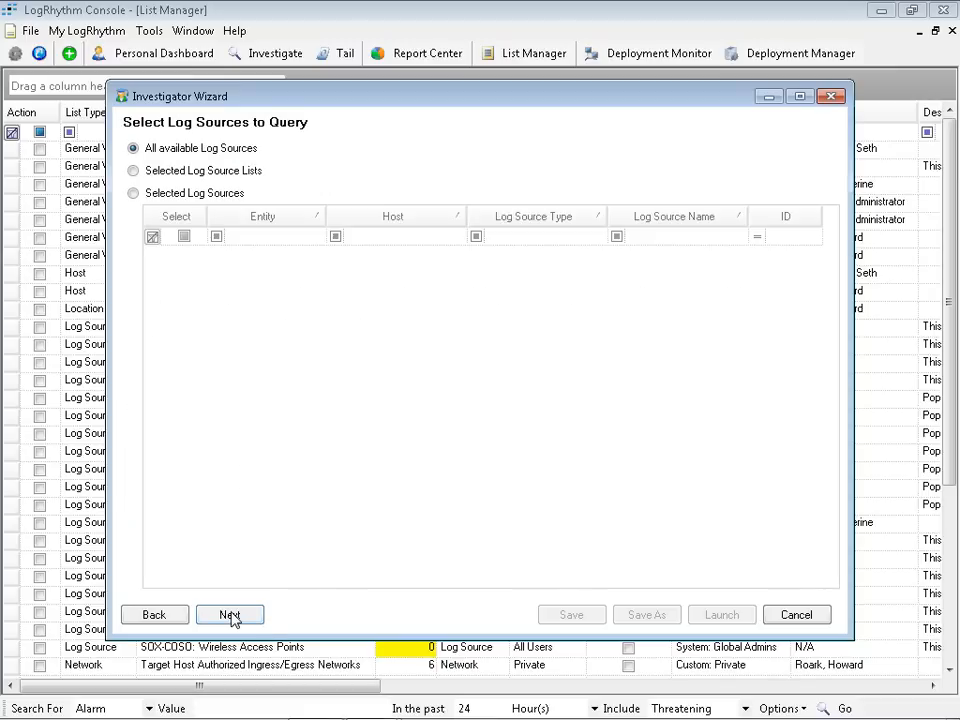
{"action": "left_click", "coordinate": [230, 615]}
Add a User (Login or Account) field filter and include the Privileged AD Groups list in its values.
{"action": "left_click", "coordinate": [540, 162]}
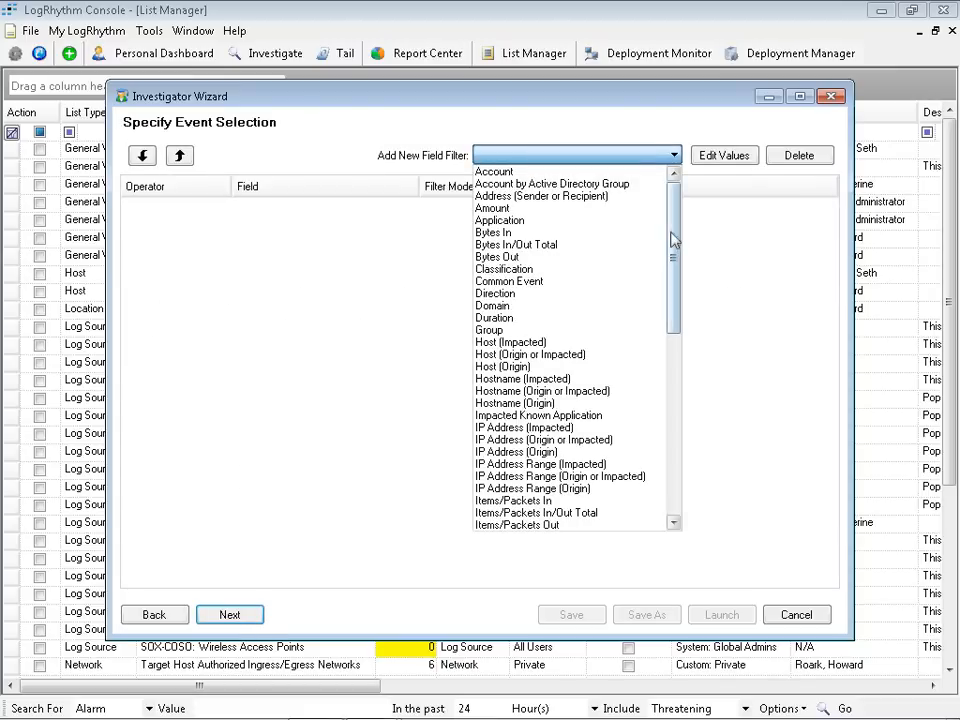
{"action": "left_click_drag", "start_coordinate": [675, 208], "coordinate": [673, 441]}
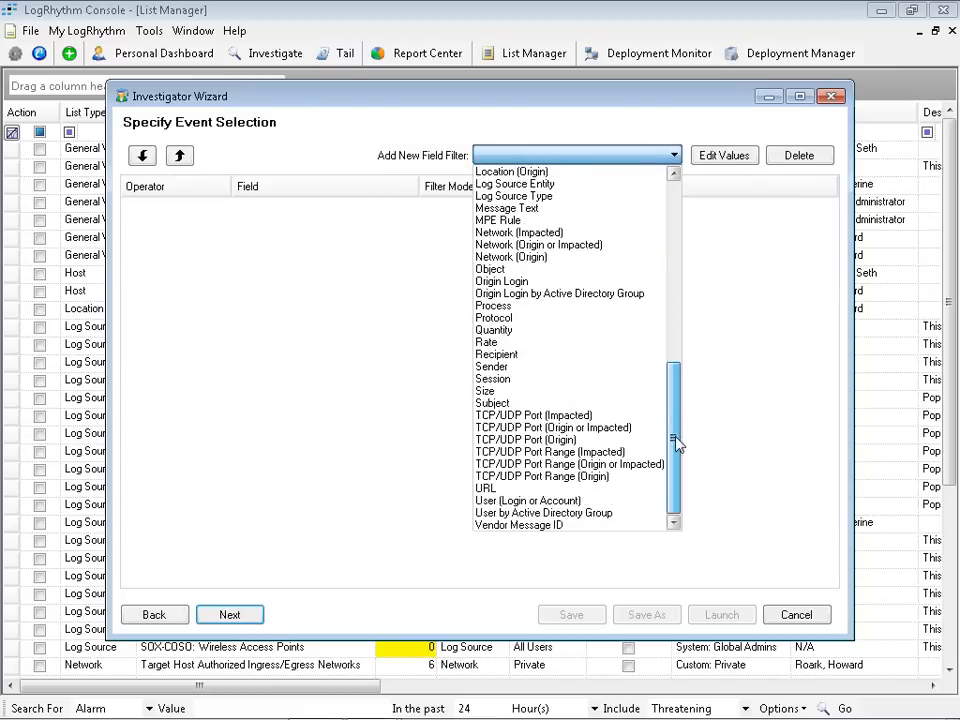
{"action": "left_click", "coordinate": [569, 500]}
{"action": "left_click", "coordinate": [722, 158]}
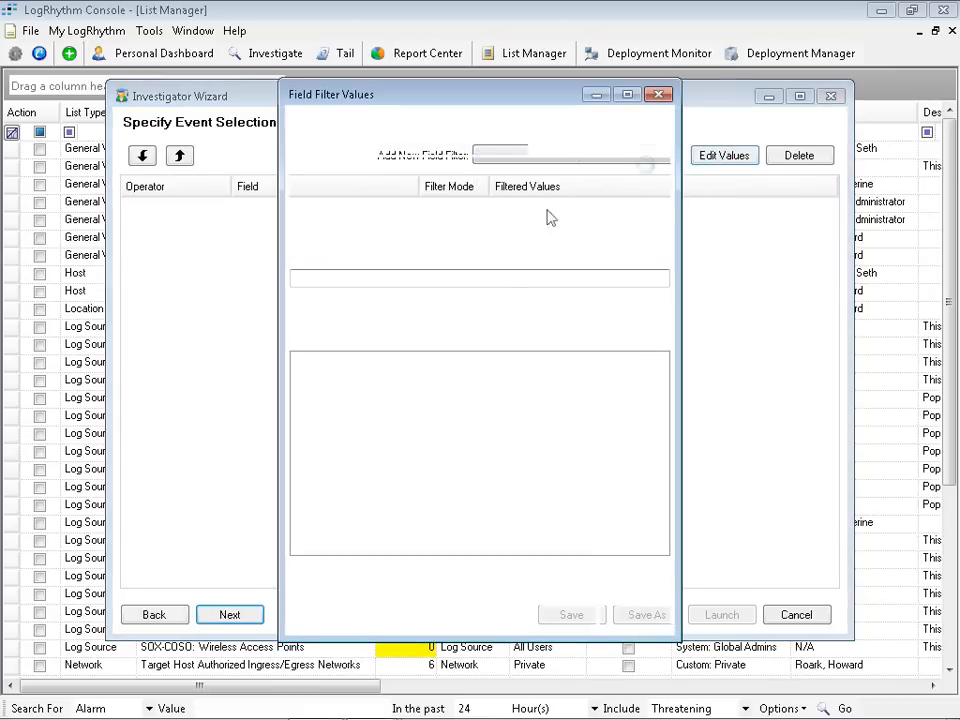
{"action": "left_click", "coordinate": [584, 338]}
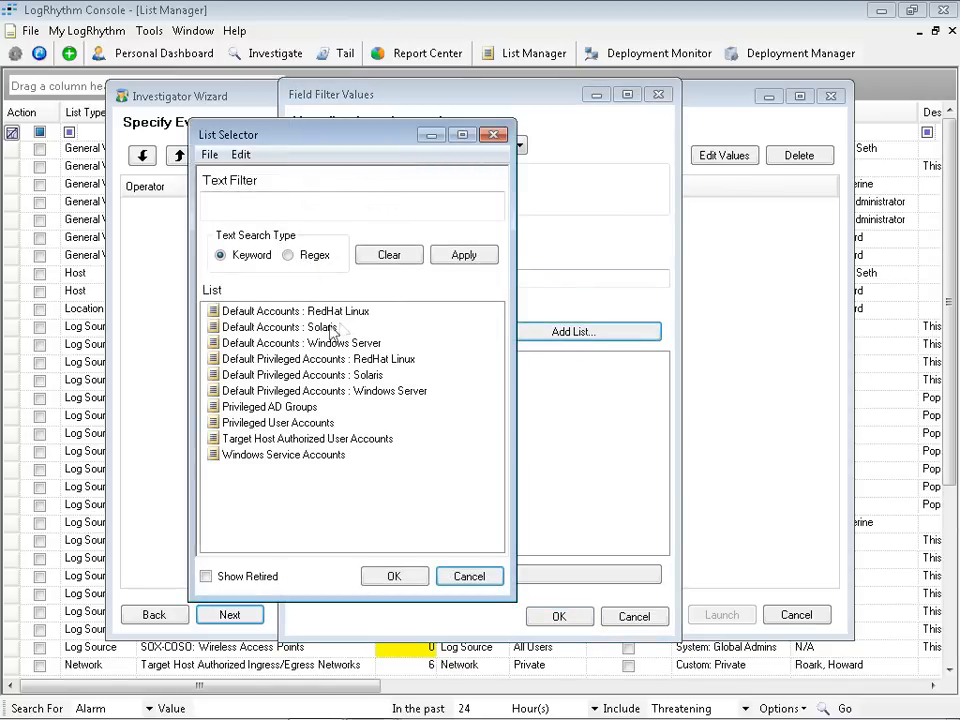
{"action": "double_click", "coordinate": [266, 408]}
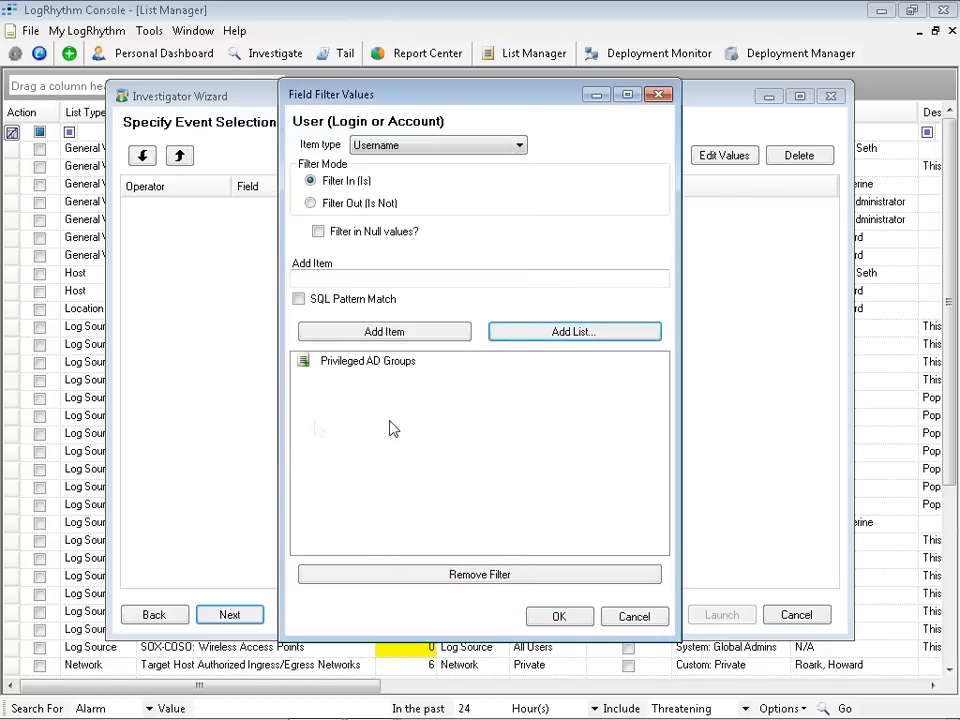
Open the properties of the Privileged AD Groups list, examine each member group, and close them without changes.
{"action": "left_click", "coordinate": [353, 370]}
{"action": "right_click", "coordinate": [353, 370]}
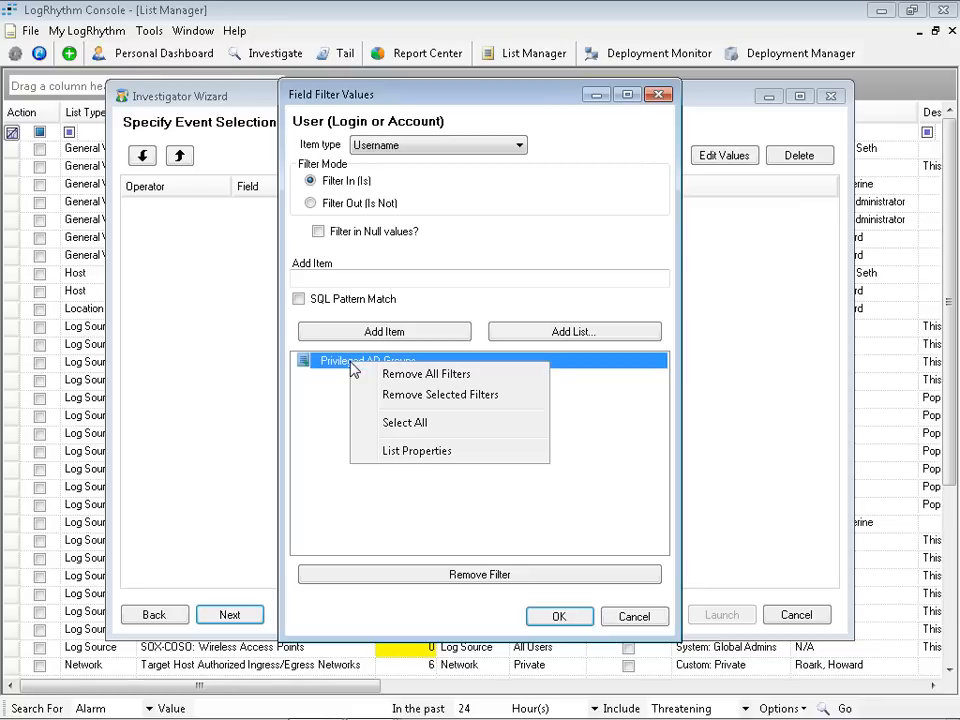
{"action": "left_click", "coordinate": [416, 453]}
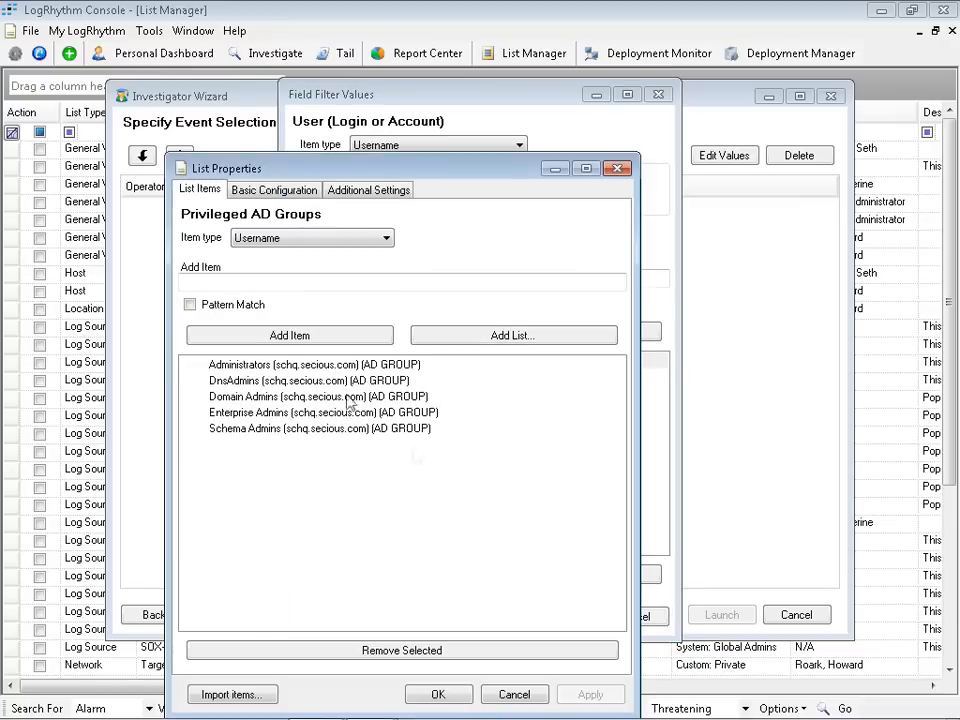
{"action": "left_click", "coordinate": [265, 366]}
{"action": "left_click", "coordinate": [262, 384]}
{"action": "left_click", "coordinate": [263, 397]}
{"action": "left_click", "coordinate": [263, 413]}
{"action": "left_click", "coordinate": [264, 428]}
{"action": "left_click", "coordinate": [515, 695]}
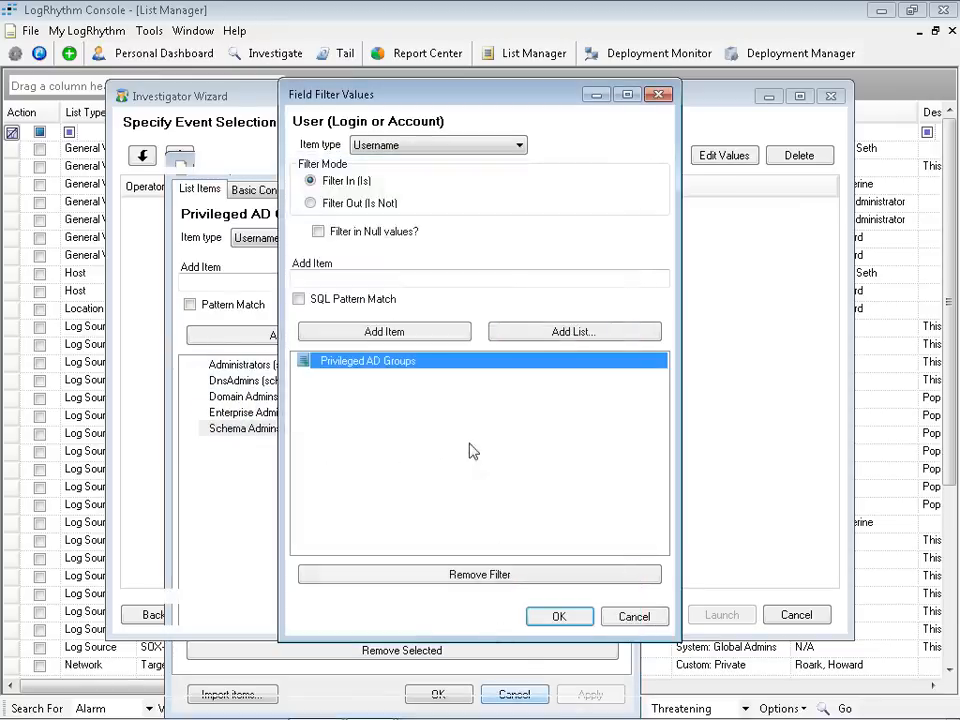
Accept the user filter and run the investigation on the dev-2000d-2 Log Manager with the Threat Analysis View layout.
{"action": "left_click", "coordinate": [559, 619]}
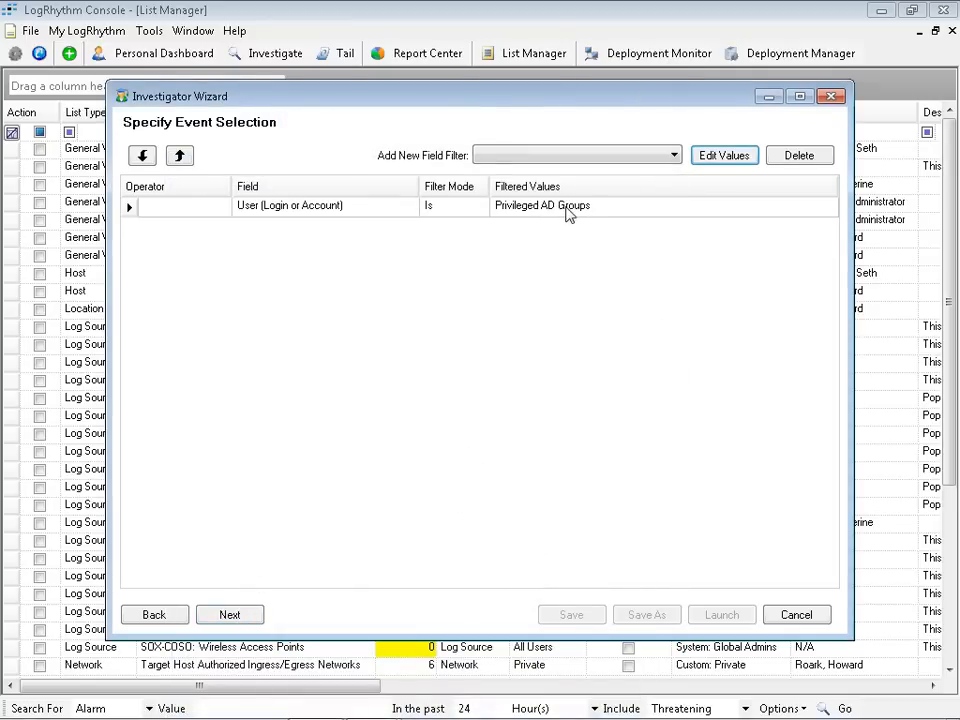
{"action": "left_click", "coordinate": [229, 615]}
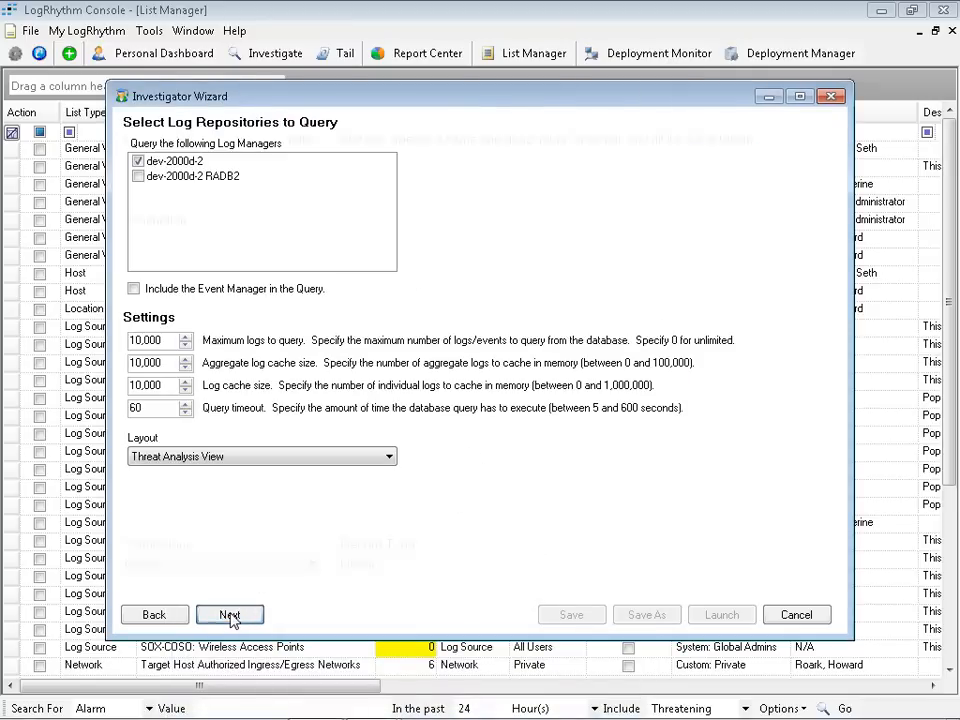
{"action": "left_click", "coordinate": [229, 615]}
{"action": "left_click", "coordinate": [229, 615]}
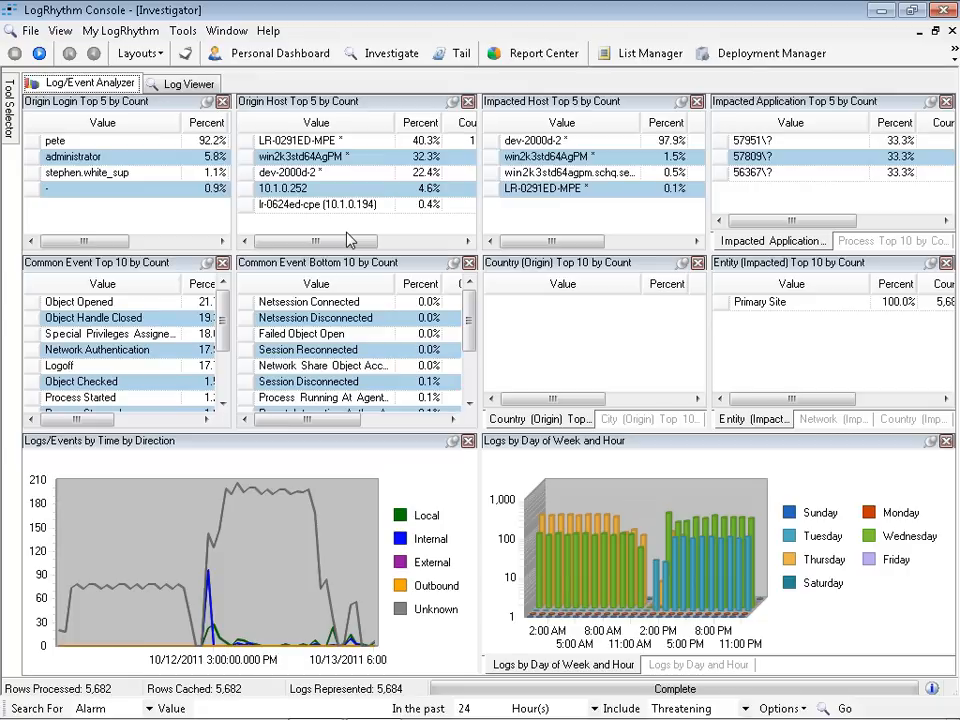
Examine the first three accounts in the Origin Login Top 5 by Count results one after another.
{"action": "left_click", "coordinate": [32, 141]}
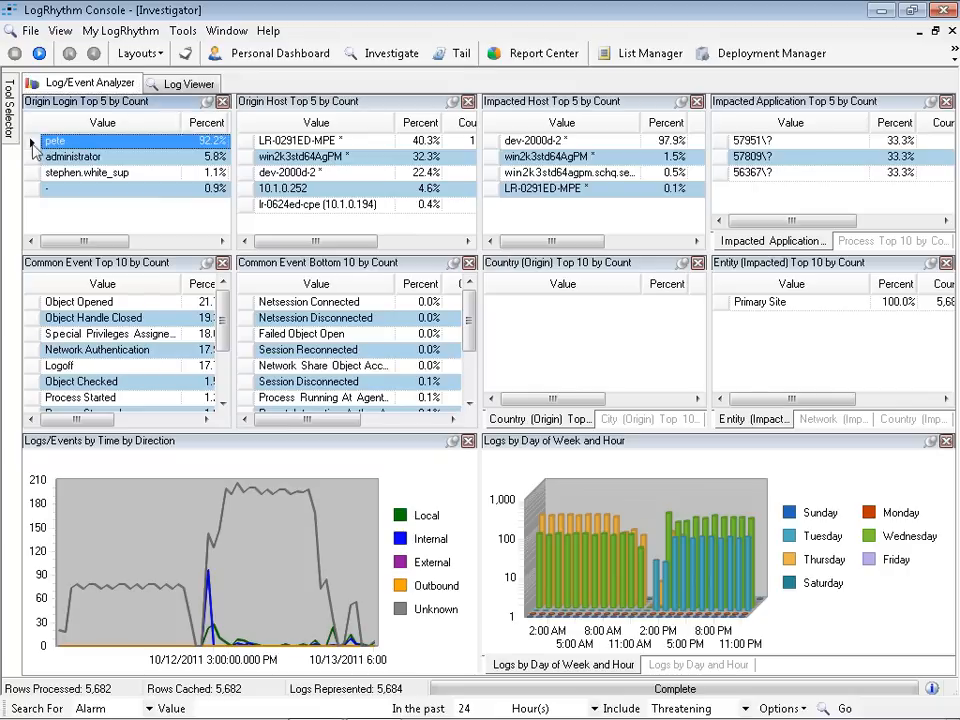
{"action": "left_click", "coordinate": [32, 157]}
{"action": "left_click", "coordinate": [33, 173]}
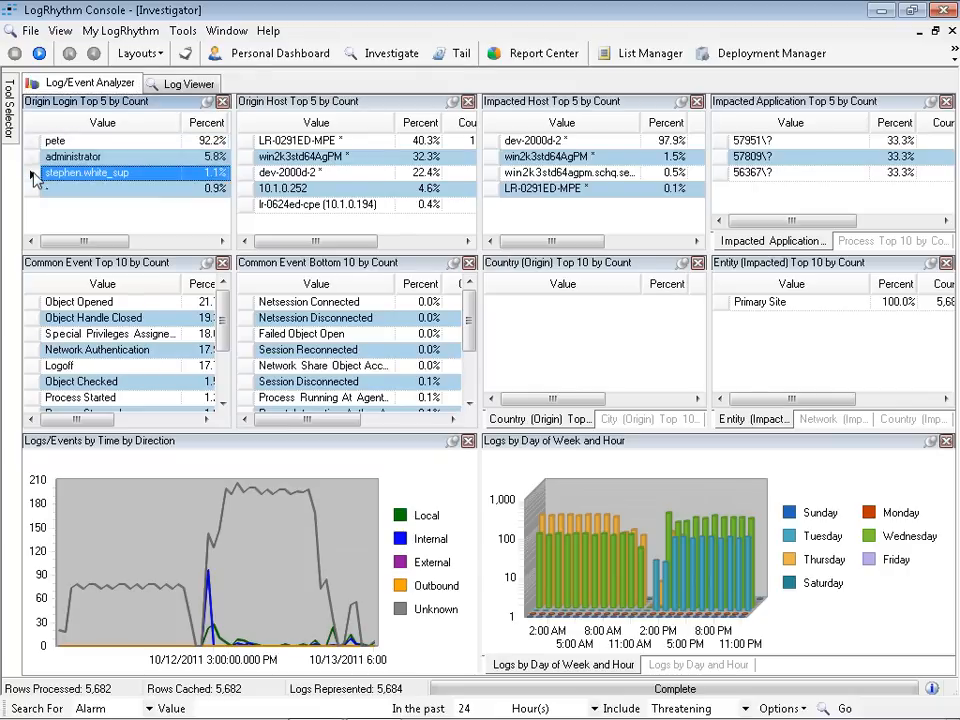